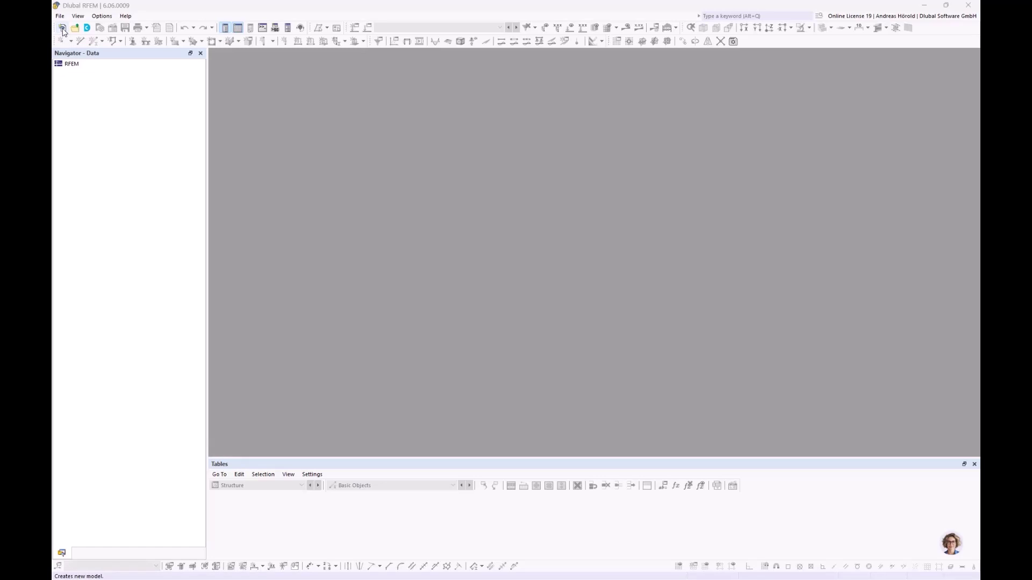
# Create a new 3D model named 1_Steel frame in the Webinar project with the Steel Design add-on activated.
pyautogui.click(59, 16)
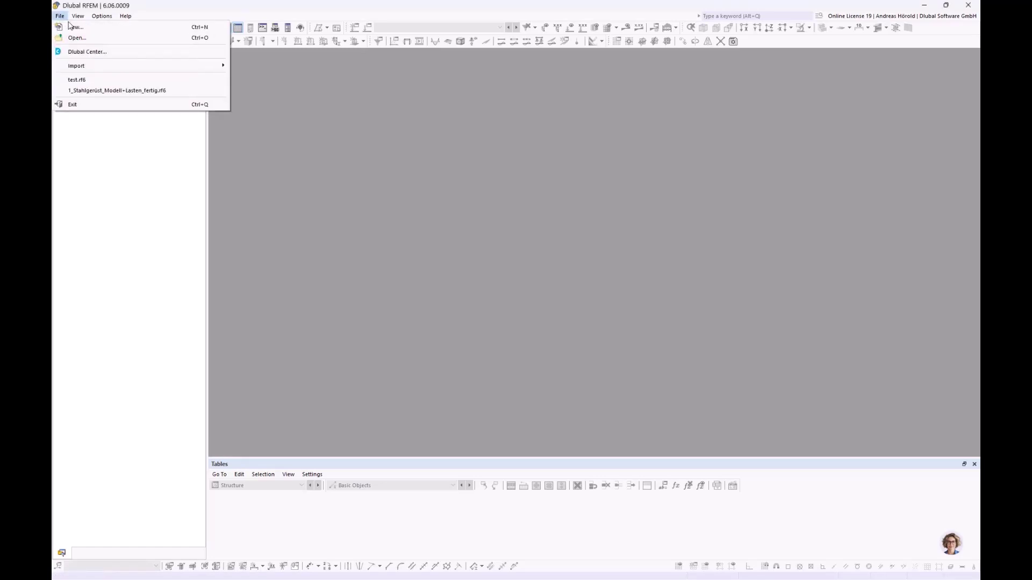
pyautogui.click(77, 29)
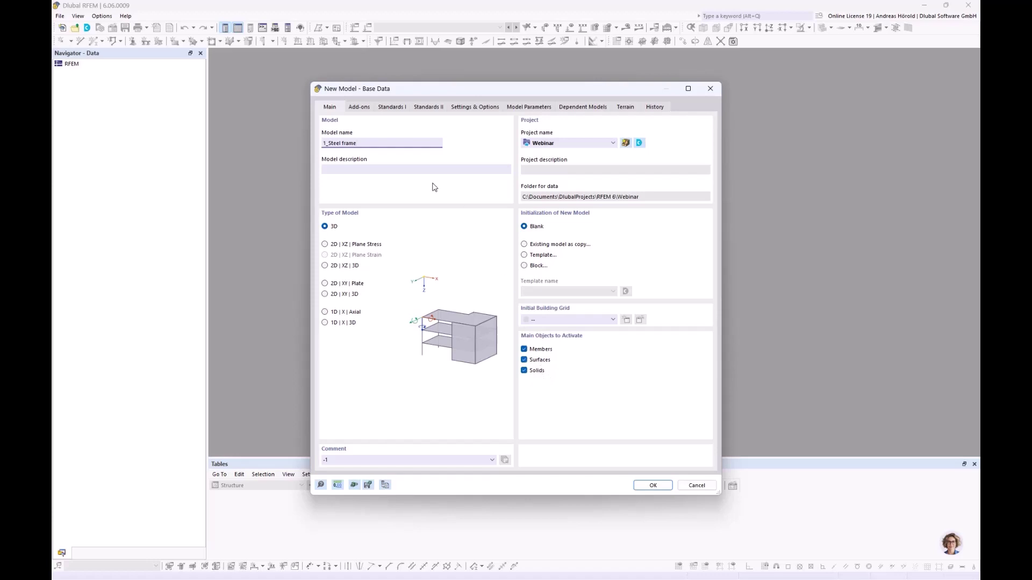
pyautogui.click(359, 108)
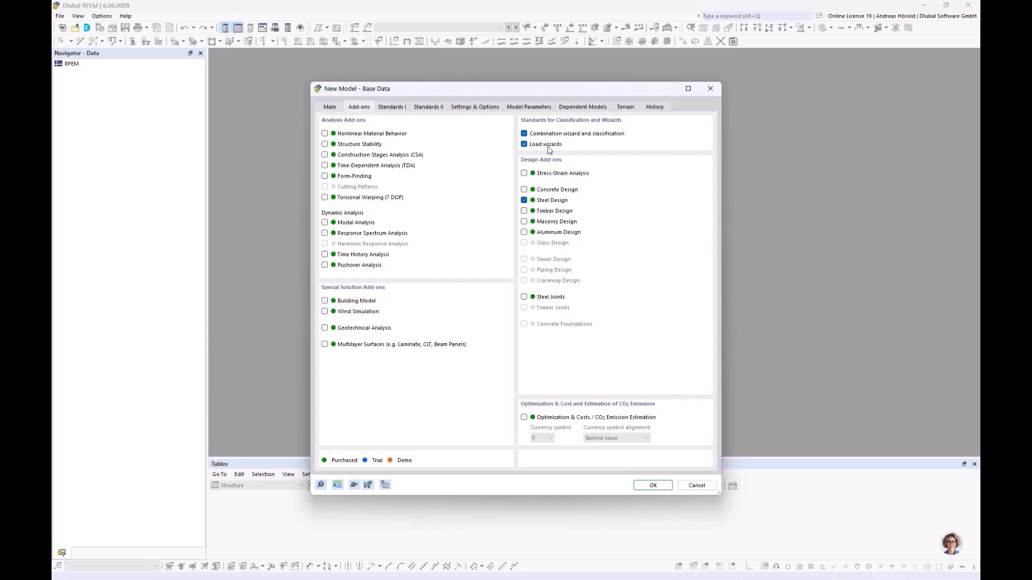
# Set the load case classification and combination wizard standard to EN 1990 with the German national annex DIN | 2012-08.
pyautogui.click(392, 108)
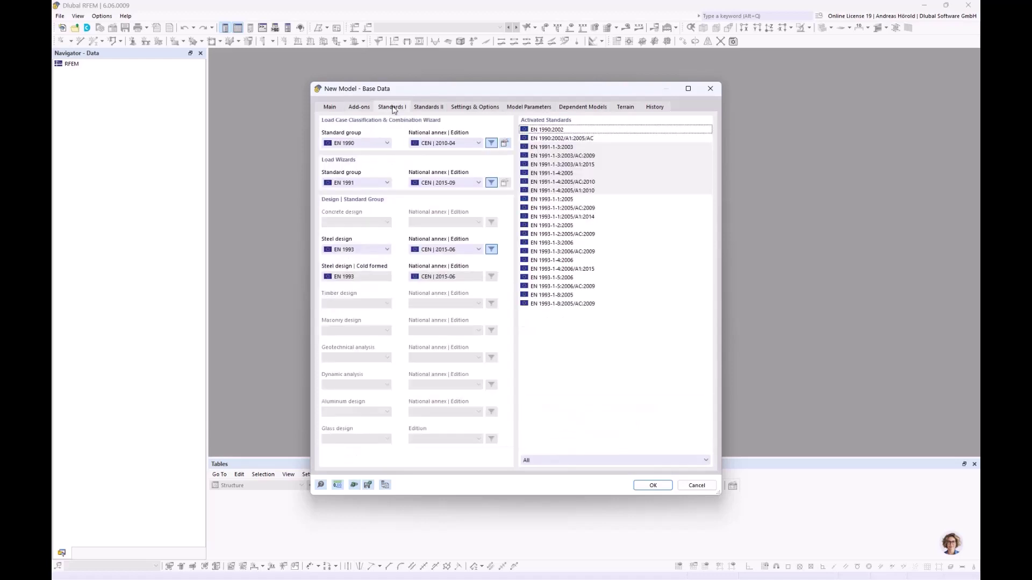
pyautogui.click(365, 143)
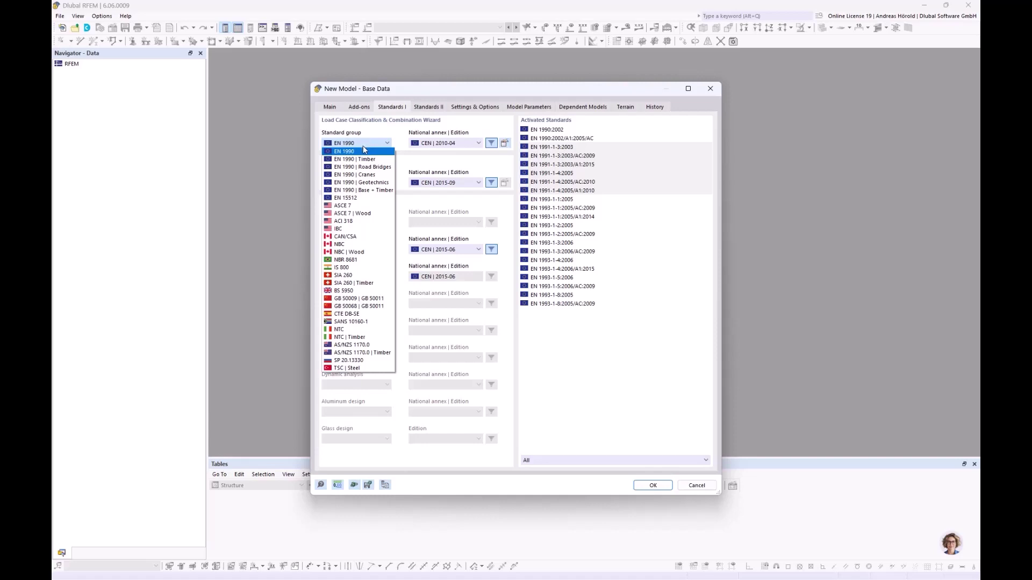
pyautogui.click(362, 153)
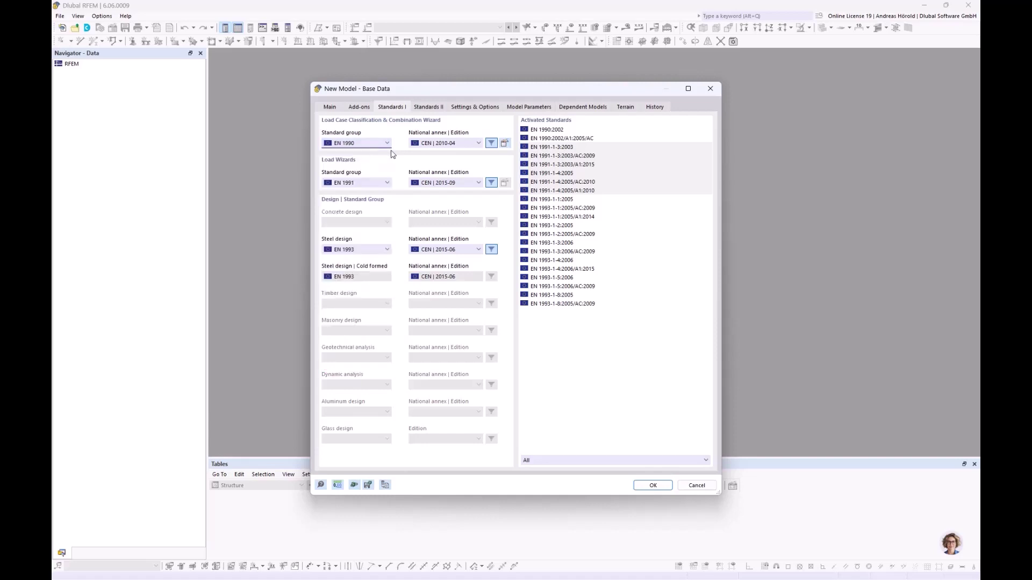
pyautogui.click(448, 143)
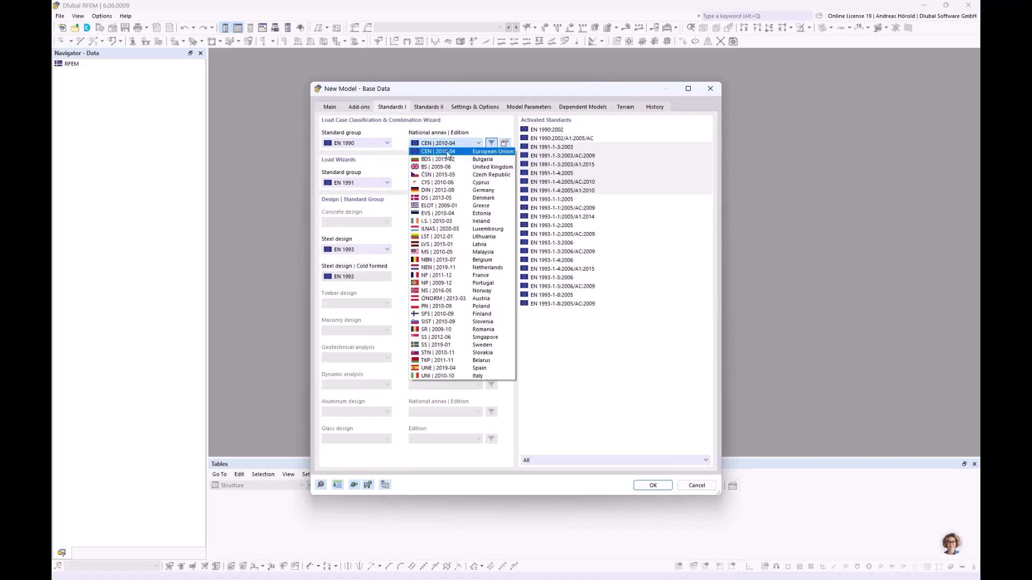
pyautogui.click(454, 191)
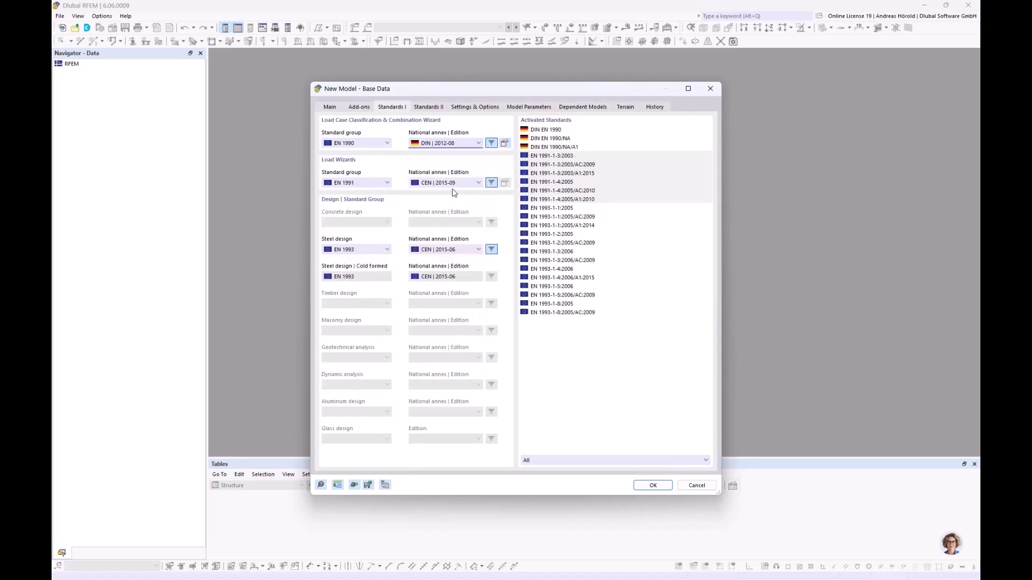
# Set the load wizards standard to EN 1991 with the German national annex DIN | 2019-04.
pyautogui.click(355, 183)
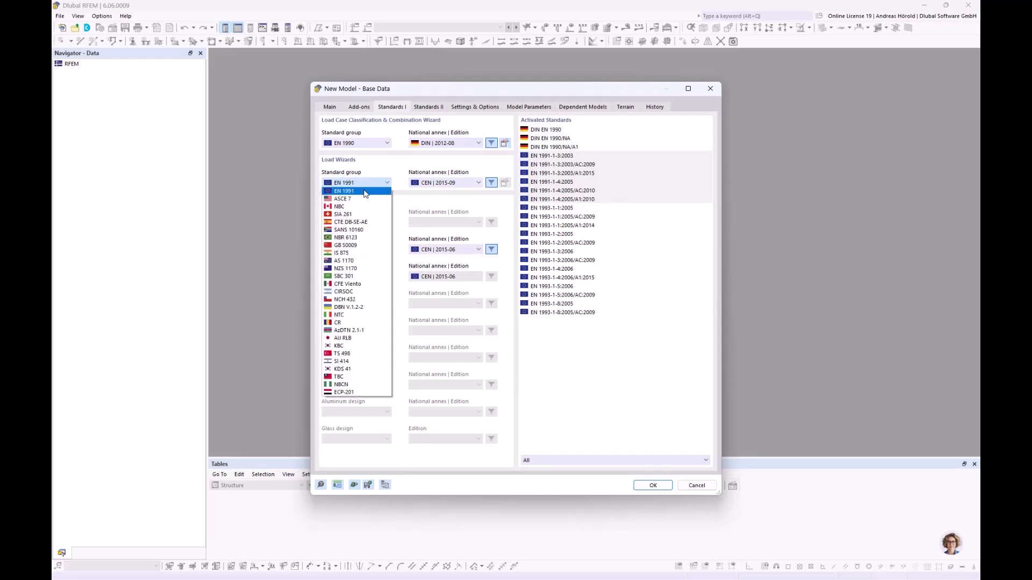
pyautogui.click(365, 192)
pyautogui.click(447, 184)
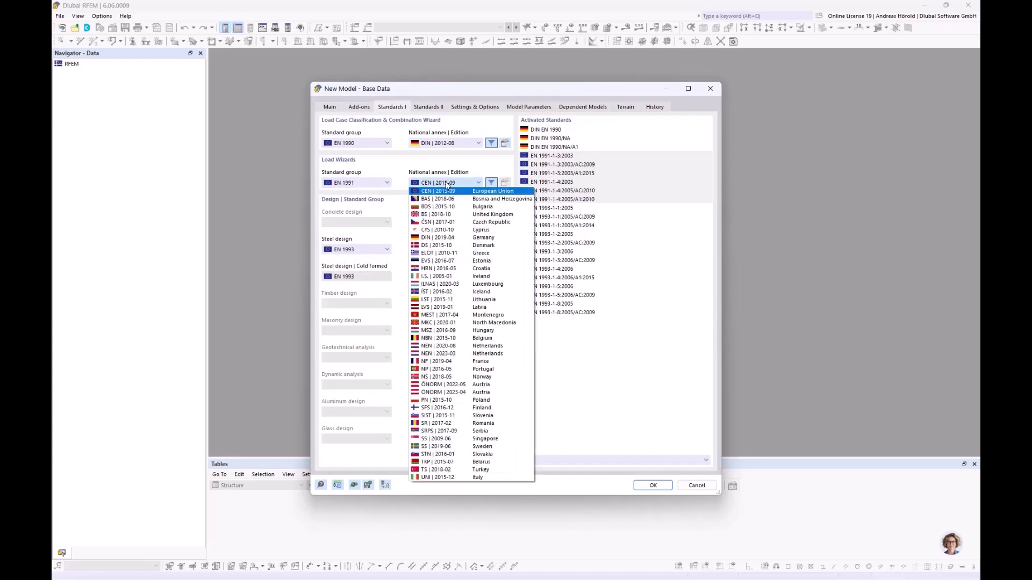
pyautogui.click(450, 237)
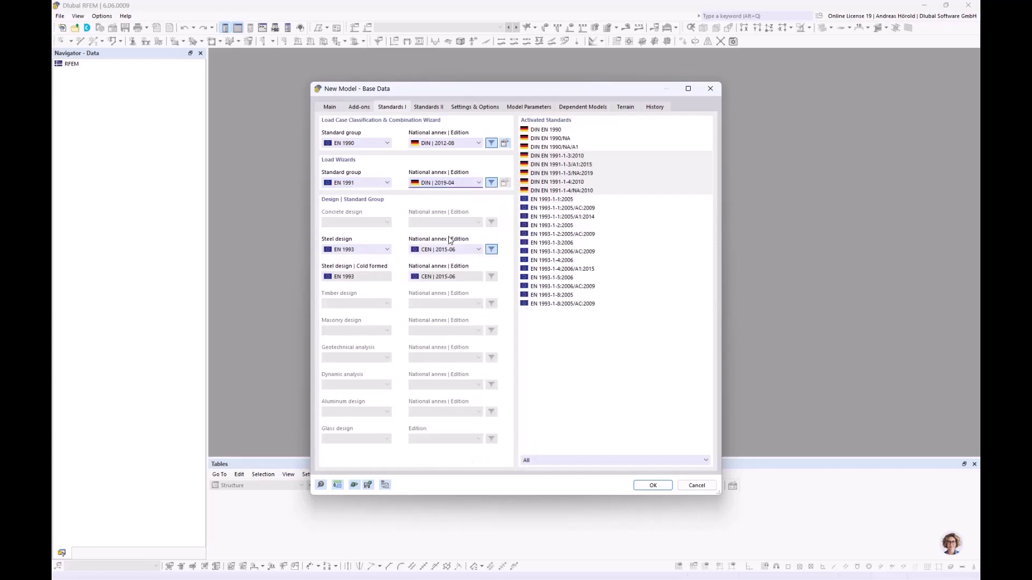
# Set the steel design standard to EN 1993 with the German national annex DIN | 2020-11.
pyautogui.click(370, 249)
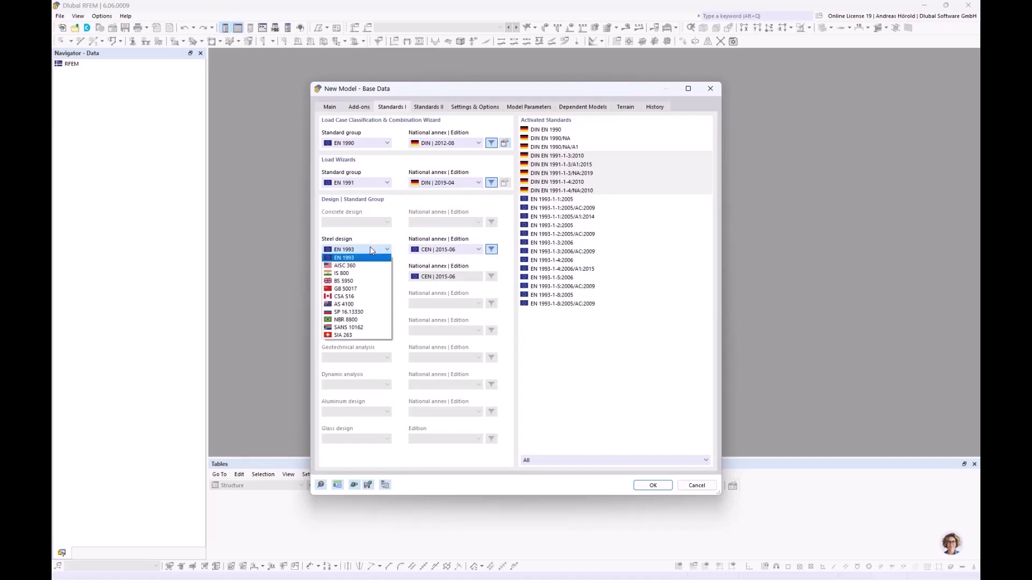
pyautogui.click(370, 258)
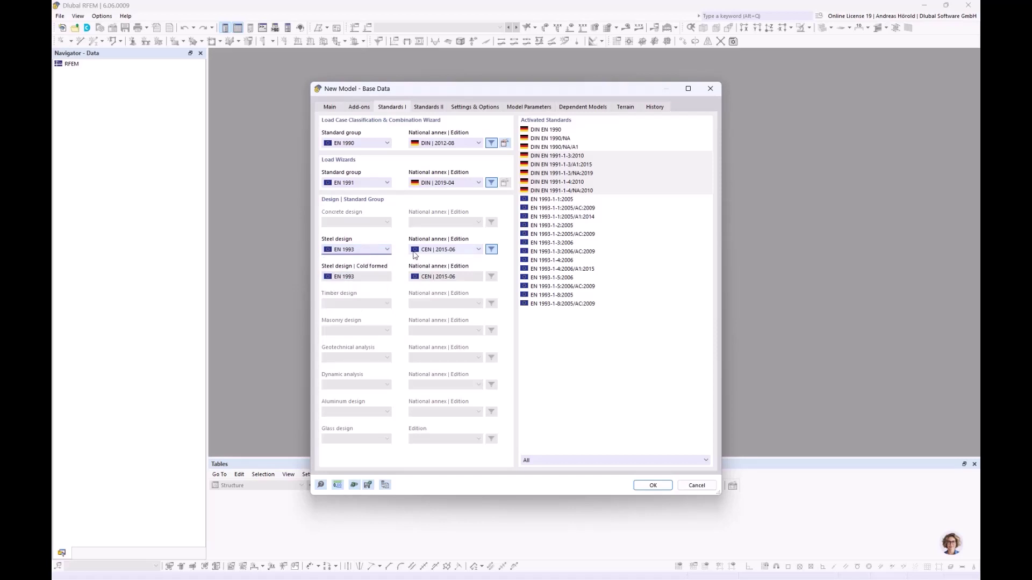
pyautogui.click(436, 251)
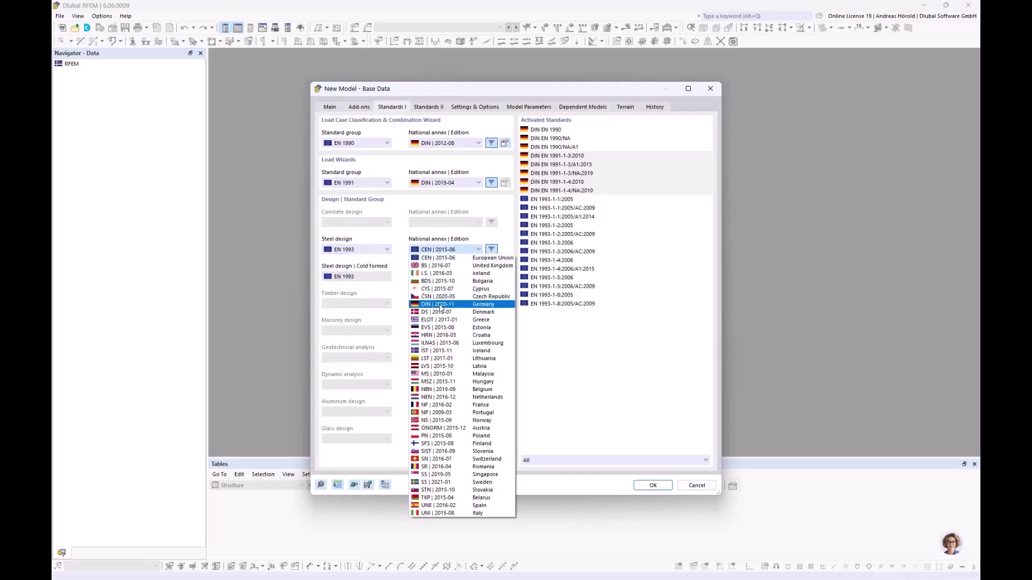
pyautogui.click(440, 308)
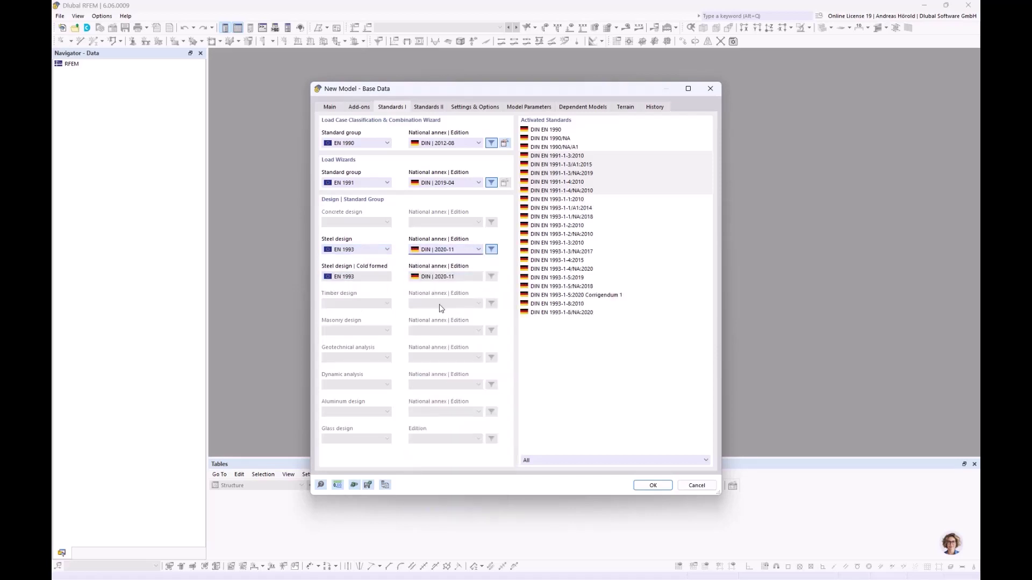
# Find Munich, Bavaria, Germany on the location map for the model parameters.
pyautogui.click(431, 108)
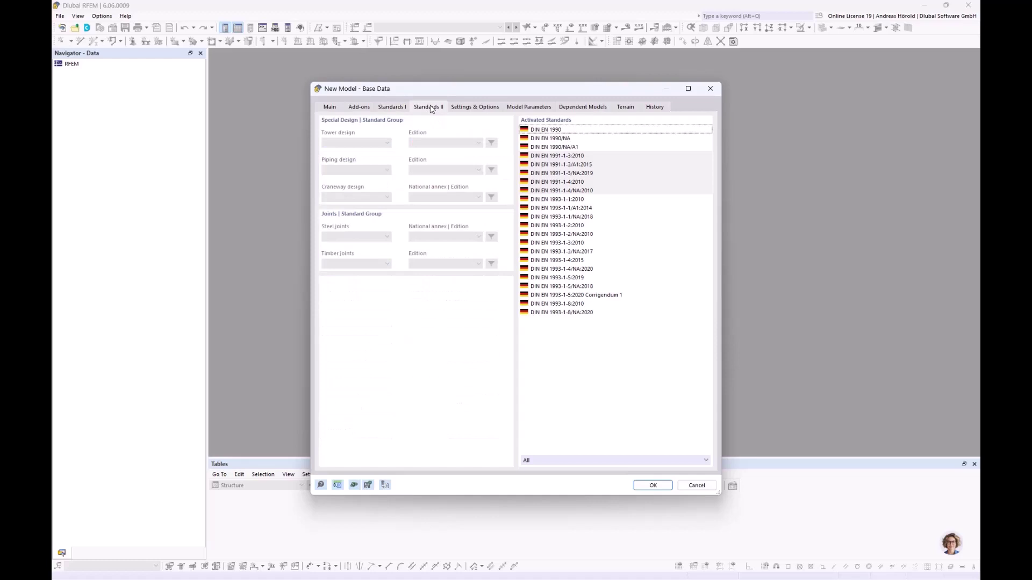
pyautogui.click(477, 107)
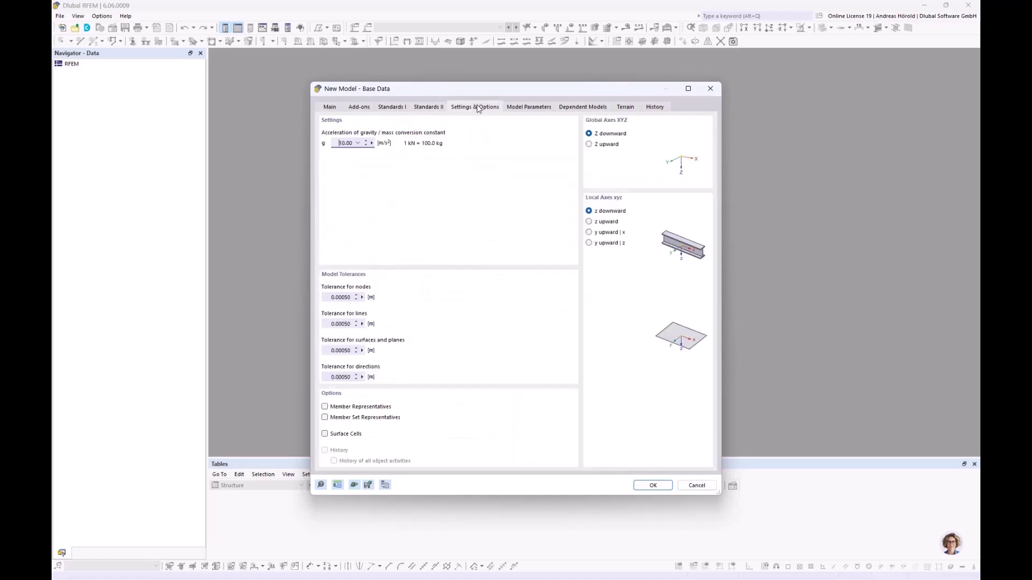
pyautogui.click(537, 108)
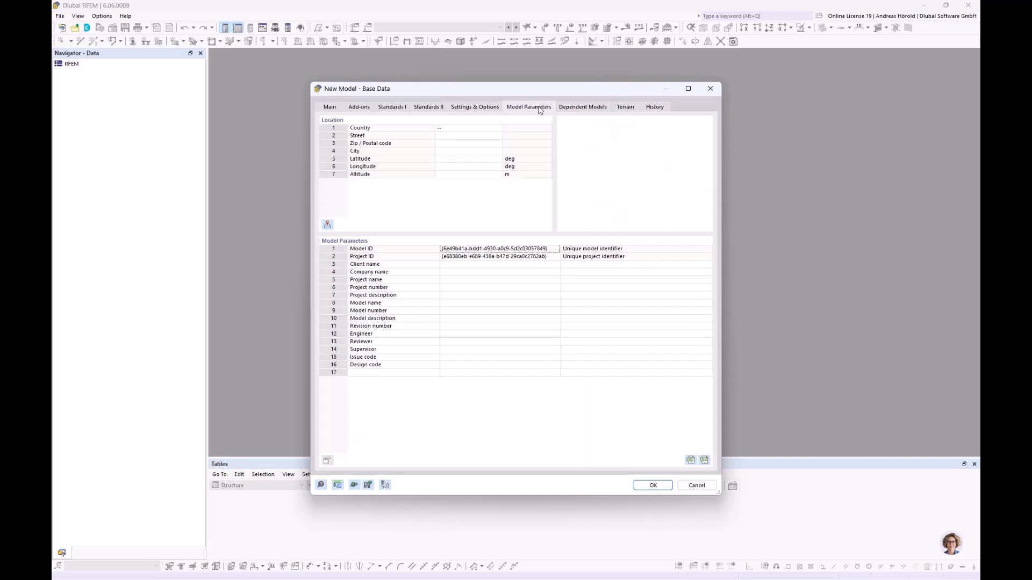
pyautogui.click(492, 132)
pyautogui.click(499, 132)
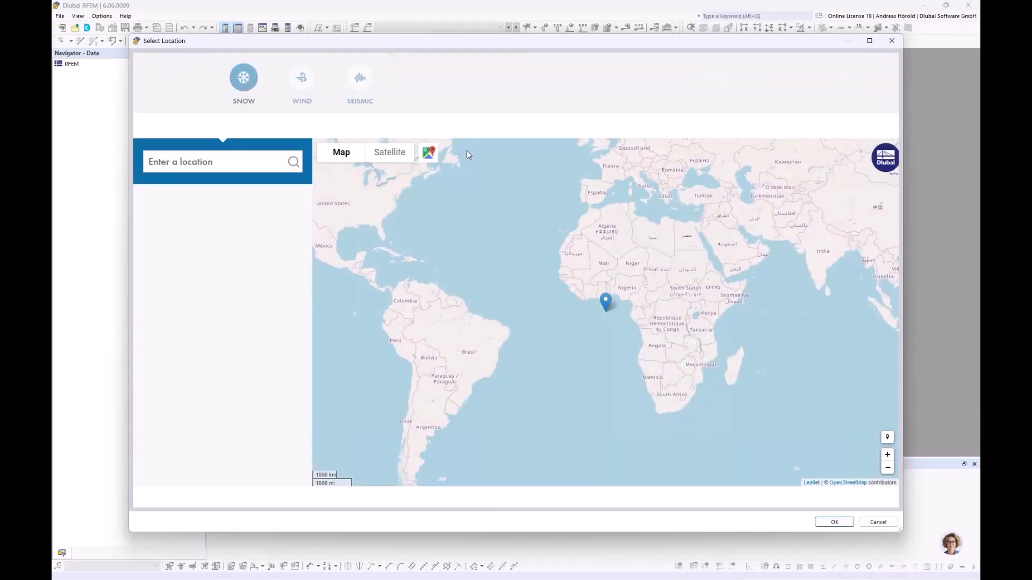
pyautogui.click(214, 160)
pyautogui.write('muni')
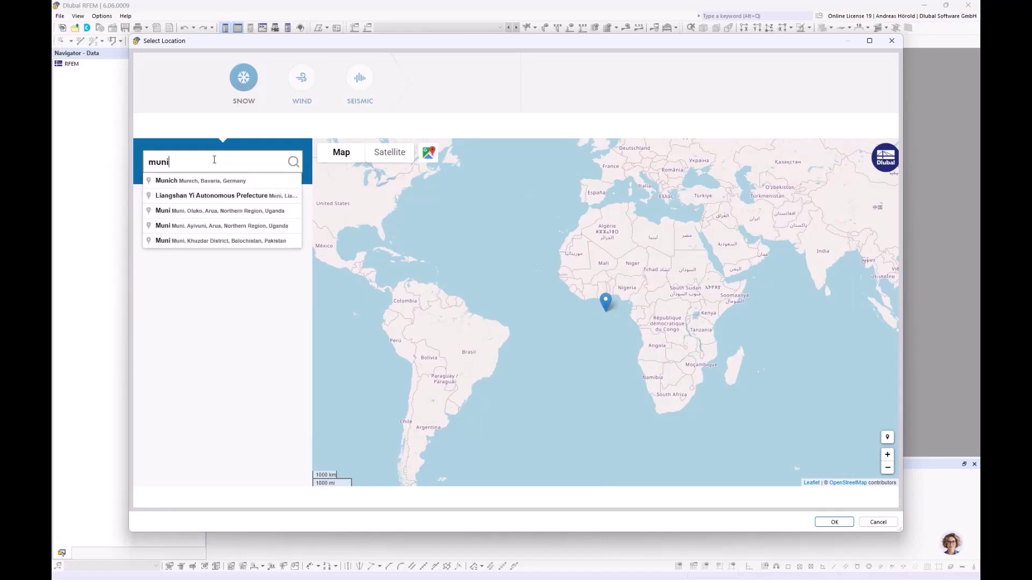
pyautogui.write('ch')
pyautogui.click(219, 181)
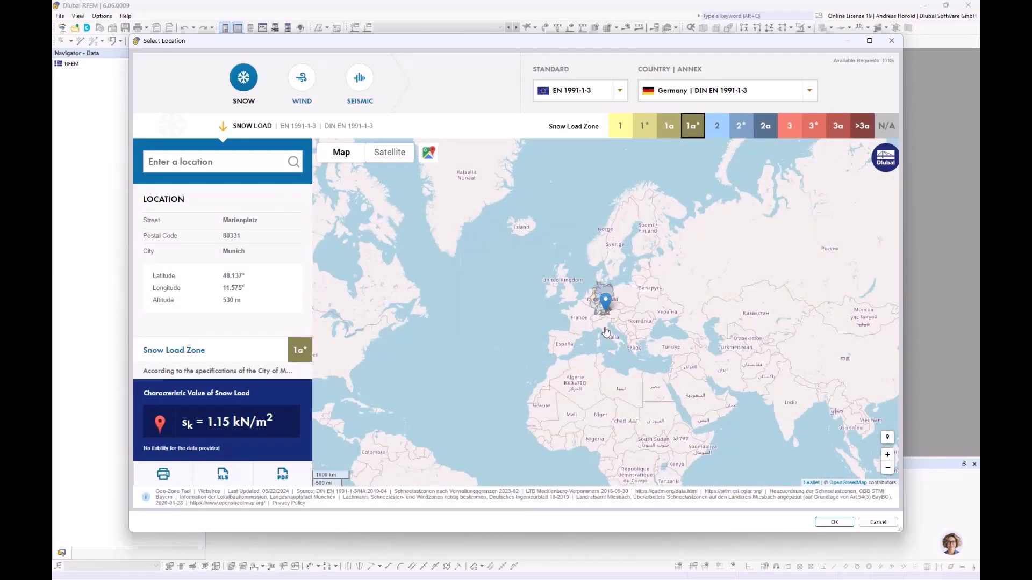
# Check the snow and wind load zones around Munich, and accept the location and the new model's base data.
pyautogui.scroll(5, 653, 382)
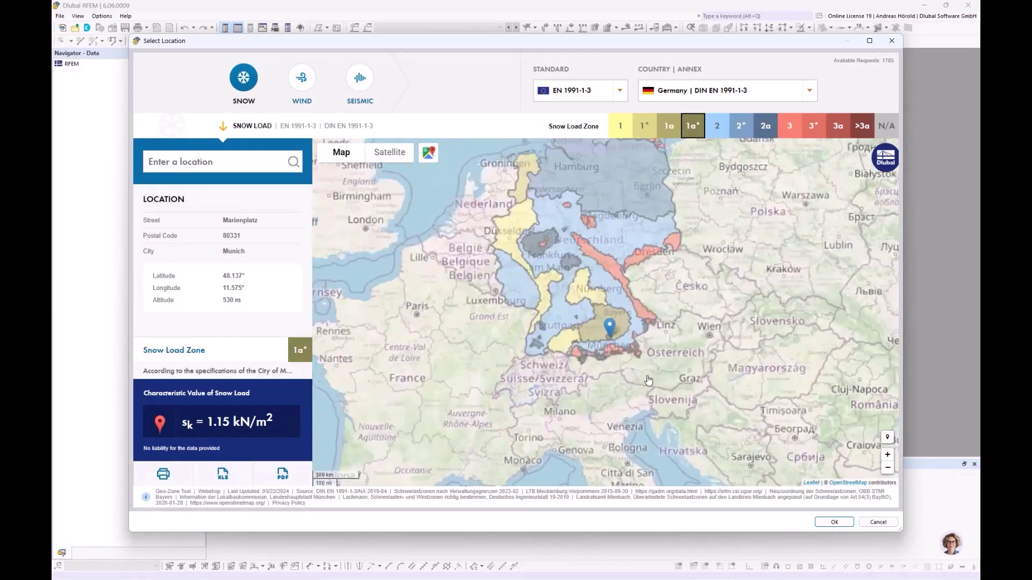
pyautogui.scroll(1, 499, 212)
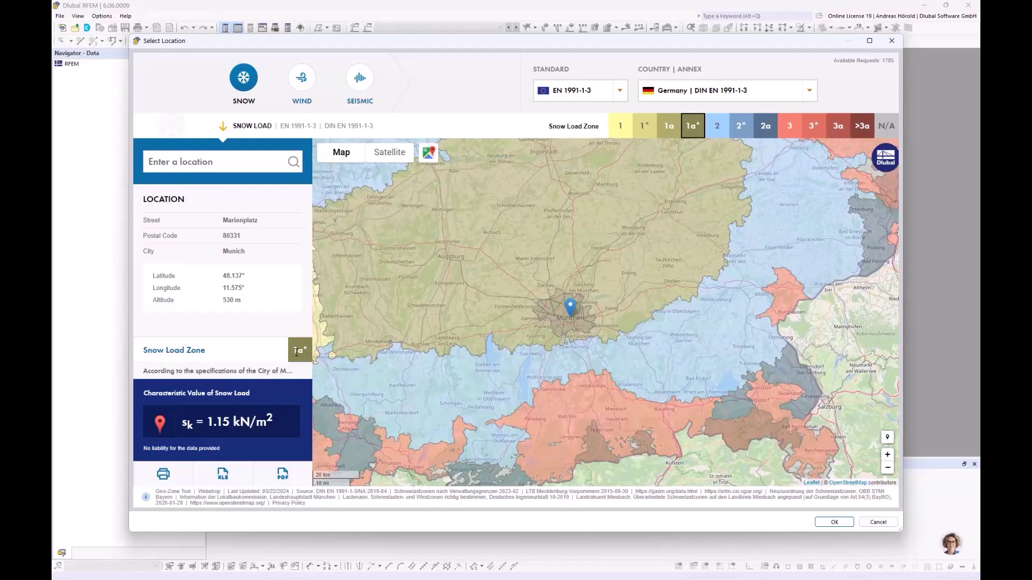
pyautogui.click(302, 79)
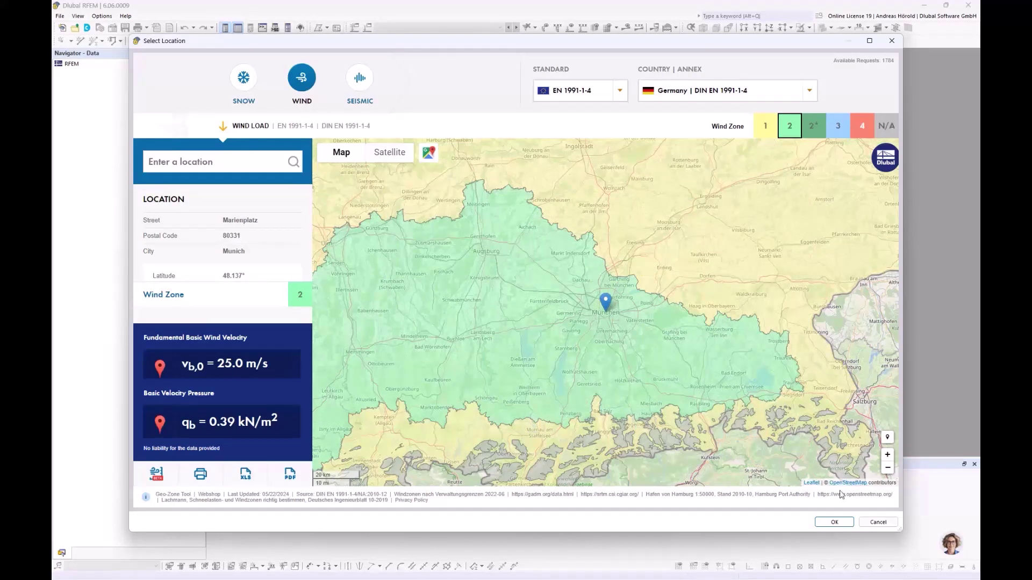
pyautogui.click(834, 522)
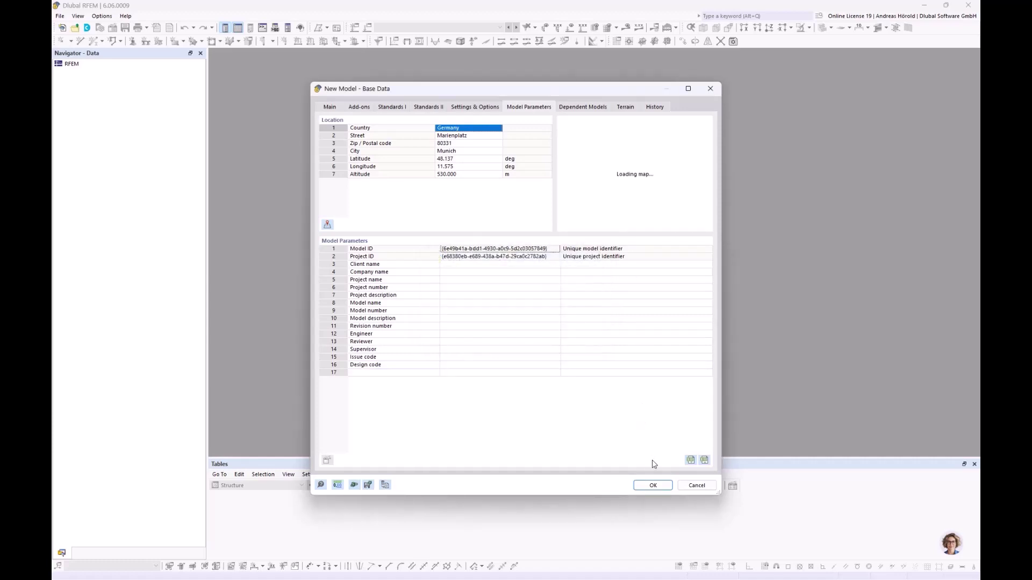
pyautogui.click(653, 486)
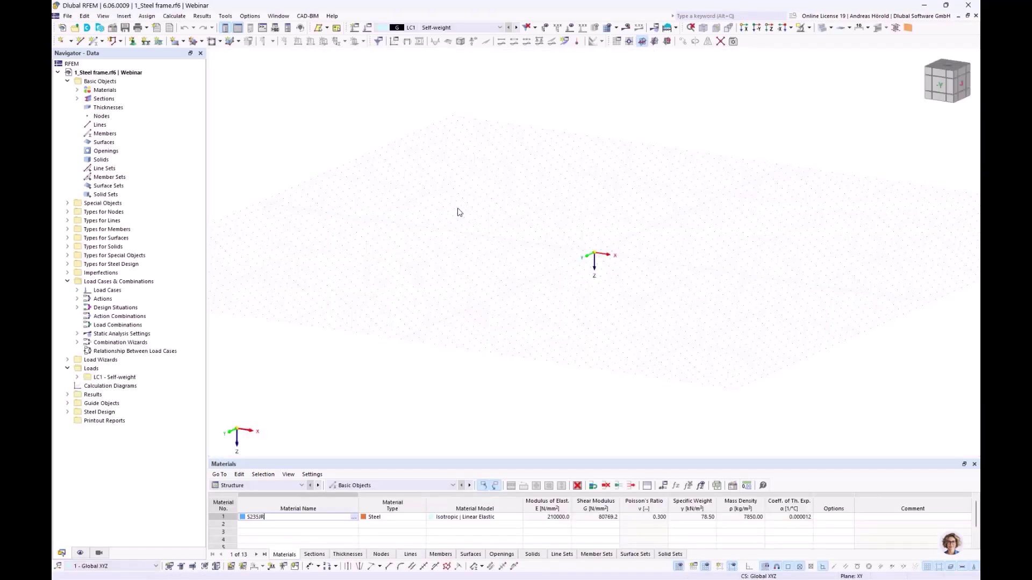
# Add a new background layer from the file Steel frame.dxf in the Webinar folder.
pyautogui.moveTo(604, 235); pyautogui.dragTo(520, 286, button='middle')
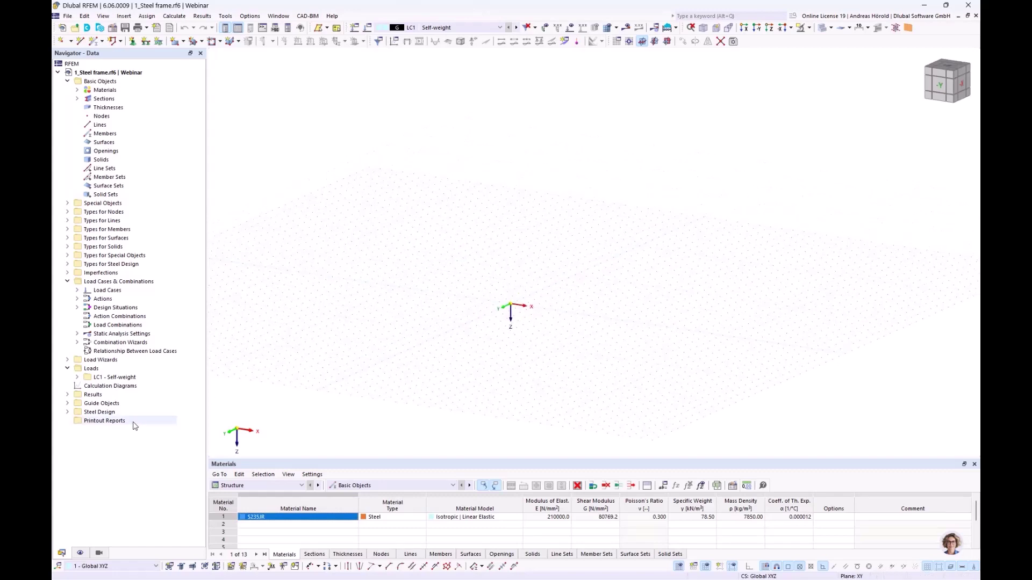
pyautogui.click(67, 403)
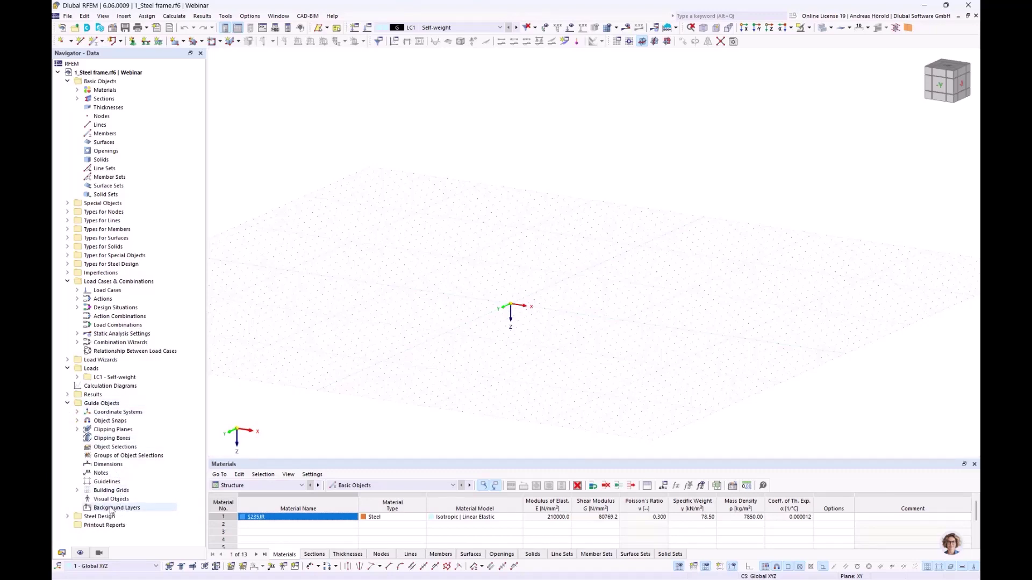
pyautogui.rightClick(110, 509)
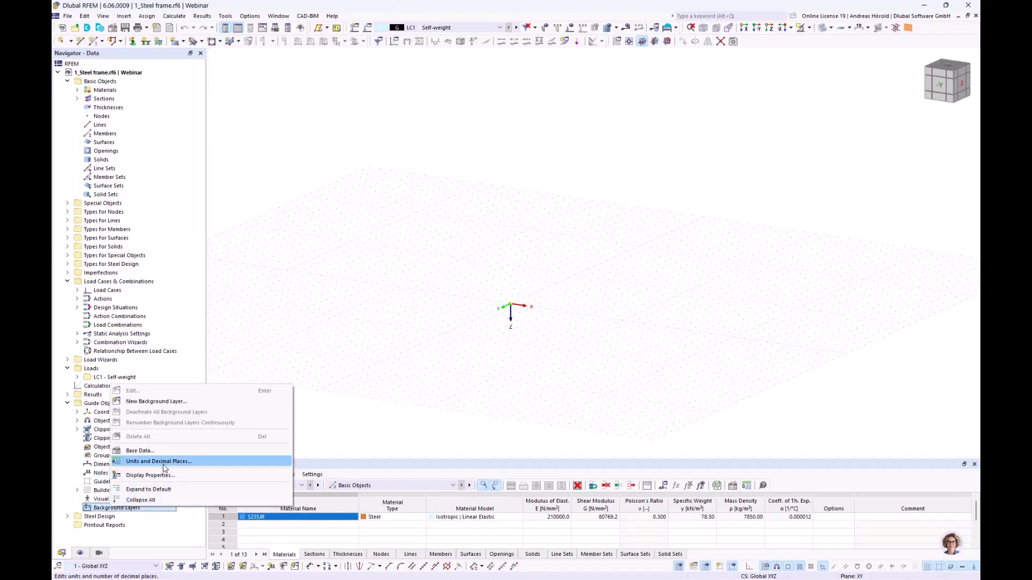
pyautogui.click(160, 403)
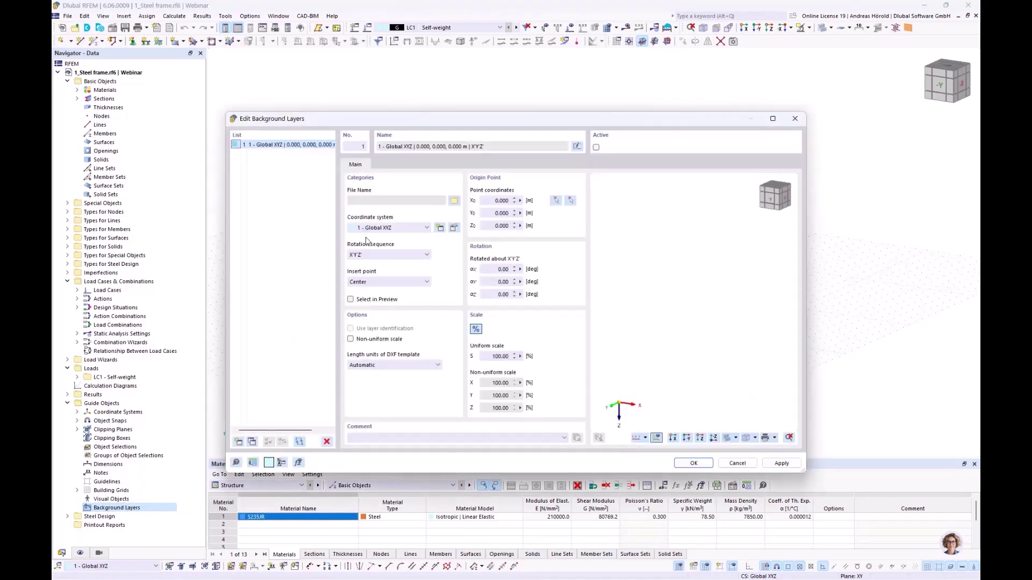
pyautogui.click(453, 201)
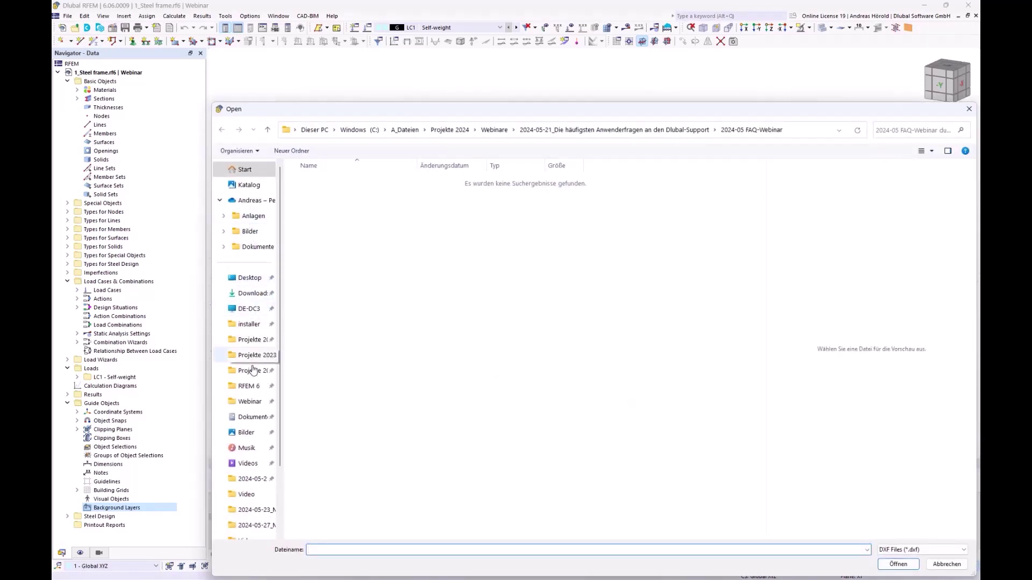
pyautogui.click(251, 403)
pyautogui.click(322, 181)
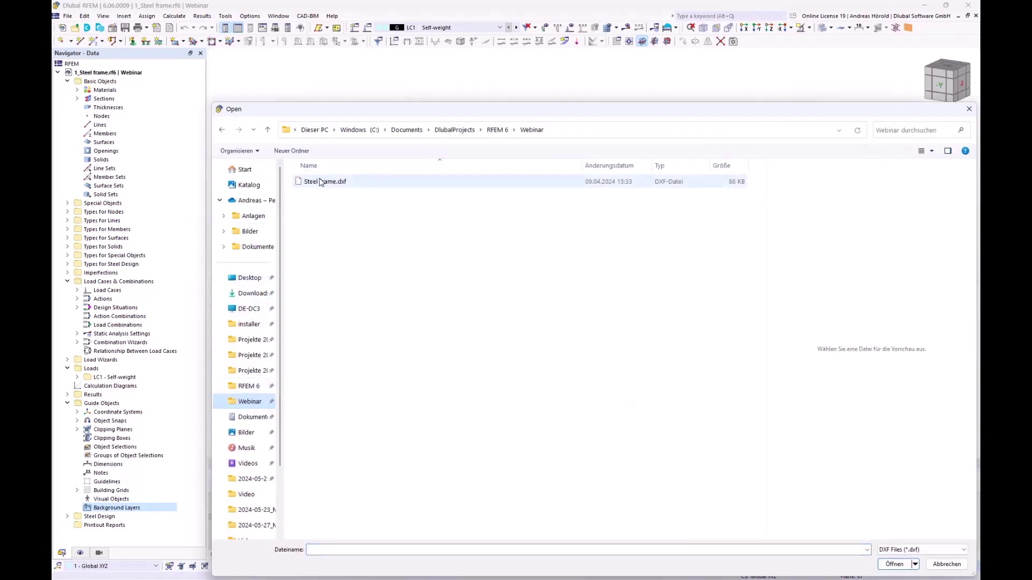
pyautogui.click(894, 564)
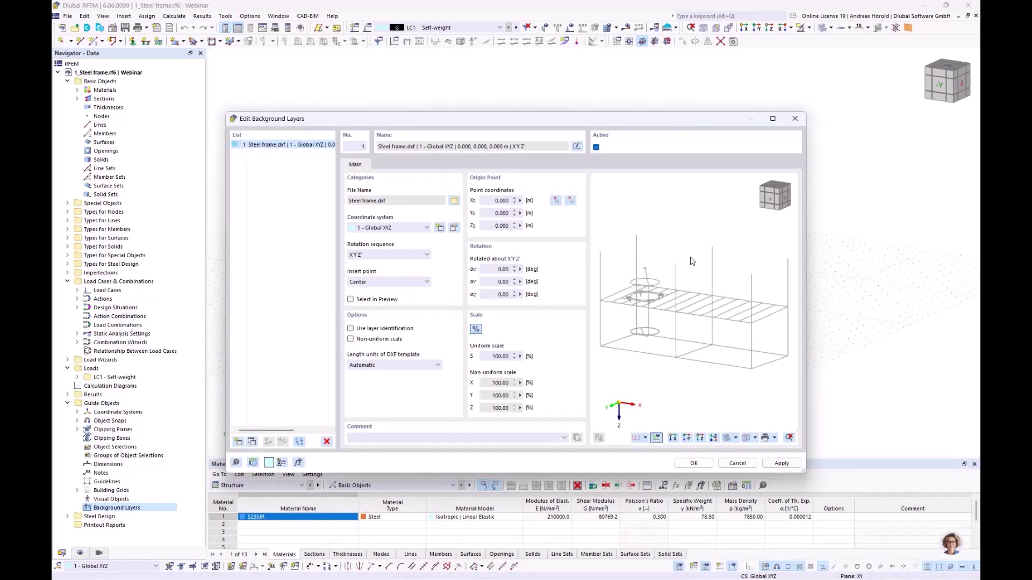
# Set the background layer's rotation about the Y axis to 180 degrees.
pyautogui.moveTo(681, 289); pyautogui.dragTo(682, 289, button='middle')
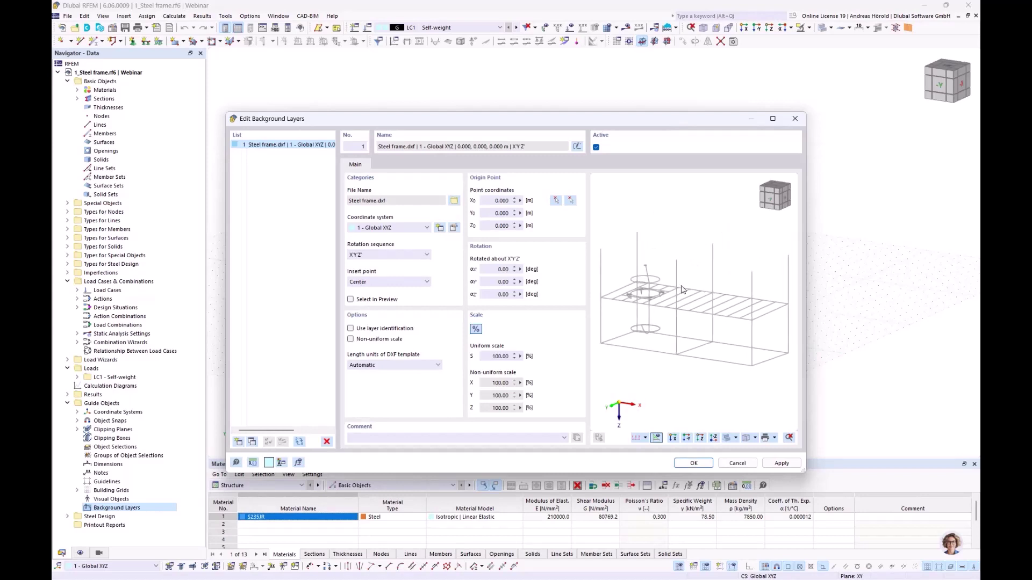
pyautogui.click(491, 283)
pyautogui.write('180')
pyautogui.click(495, 294)
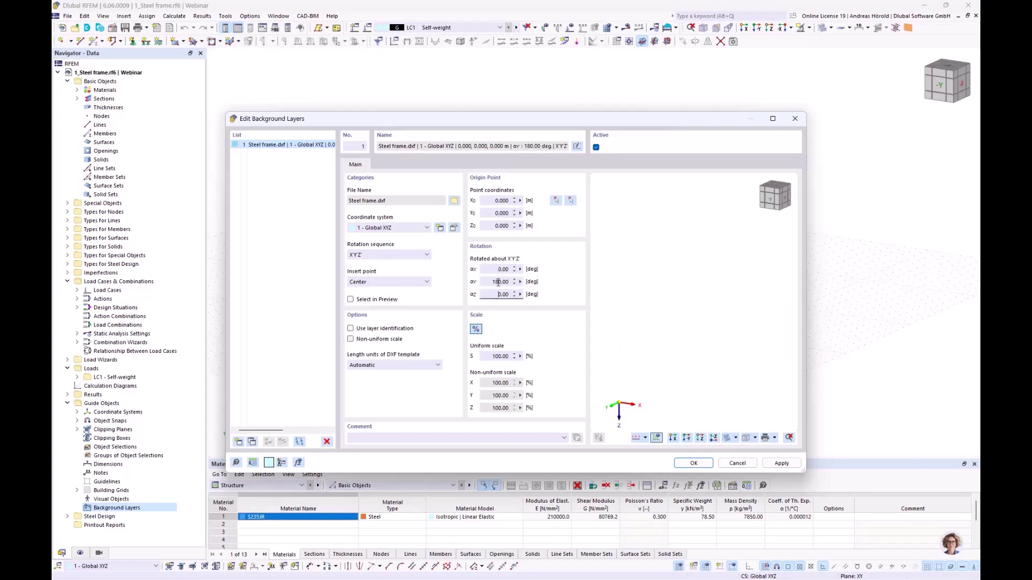
# Accept the background layer's settings and check the imported frame in the model view.
pyautogui.click(693, 463)
pyautogui.scroll(3, 508, 322)
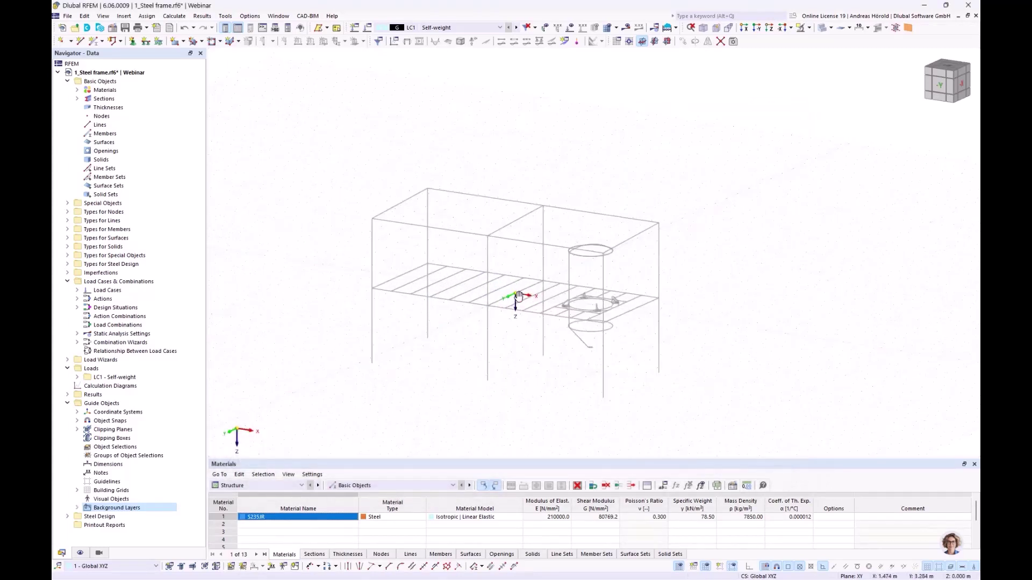
pyautogui.moveTo(558, 301)
pyautogui.mouseDown(button='middle')
pyautogui.moveTo(633, 247)
pyautogui.moveTo(584, 290)
pyautogui.moveTo(548, 305)
pyautogui.moveTo(544, 293)
pyautogui.mouseUp(button='middle')
pyautogui.scroll(2, 633, 248)
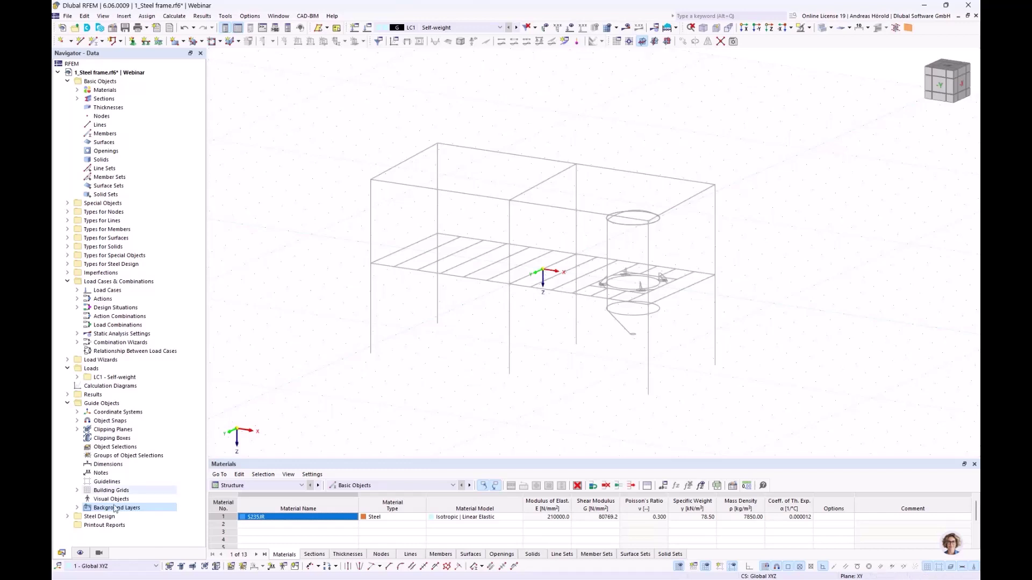
# Edit the Steel frame.dxf background layer so that its origin lies at the foot of the rear left column.
pyautogui.click(77, 509)
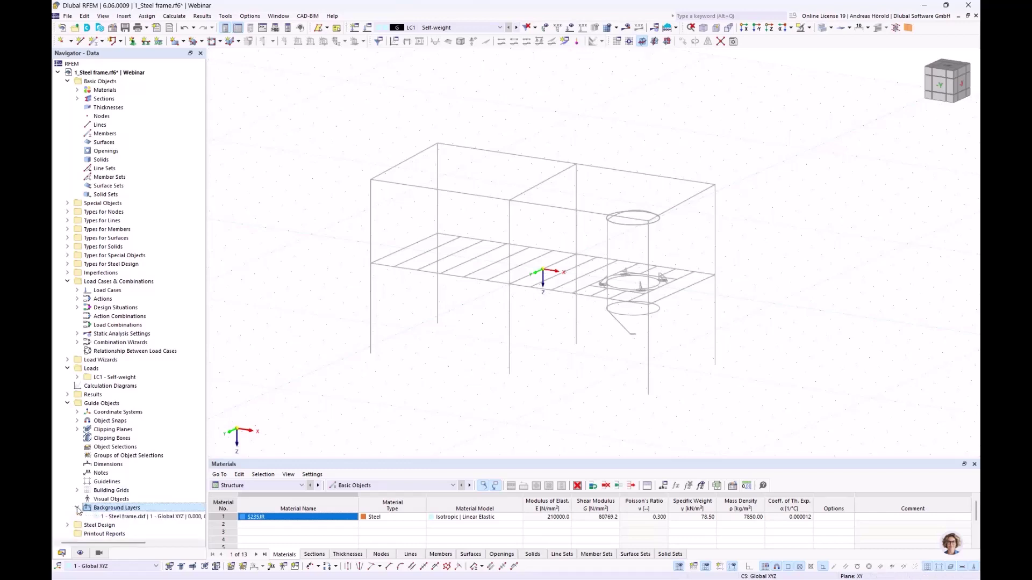
pyautogui.doubleClick(128, 518)
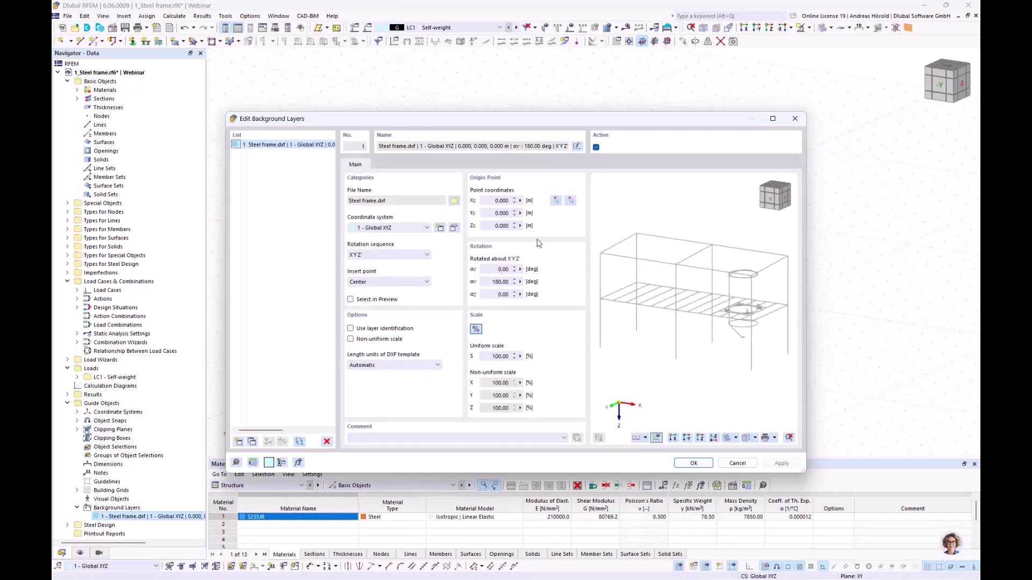
pyautogui.click(571, 201)
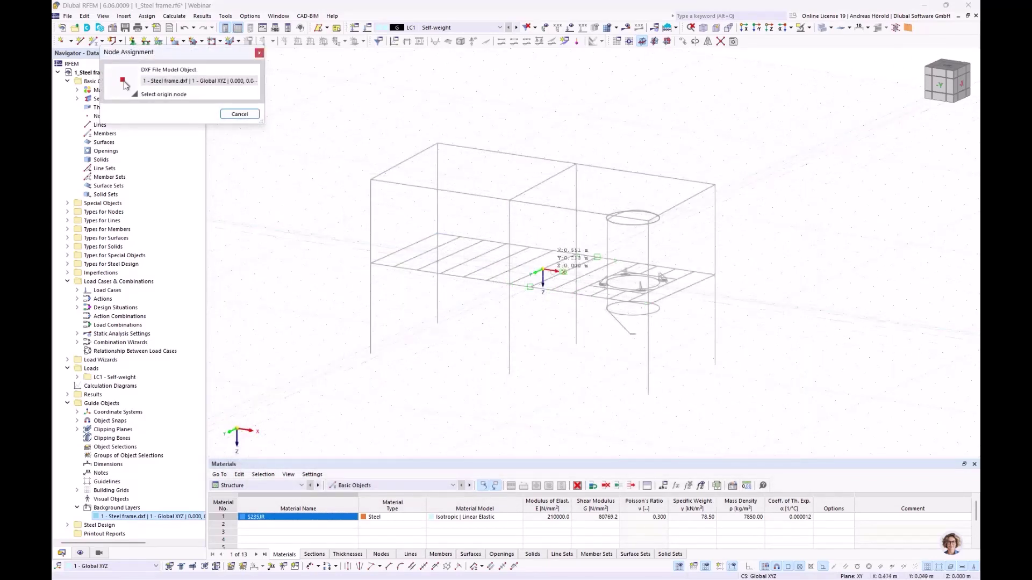
pyautogui.click(544, 271)
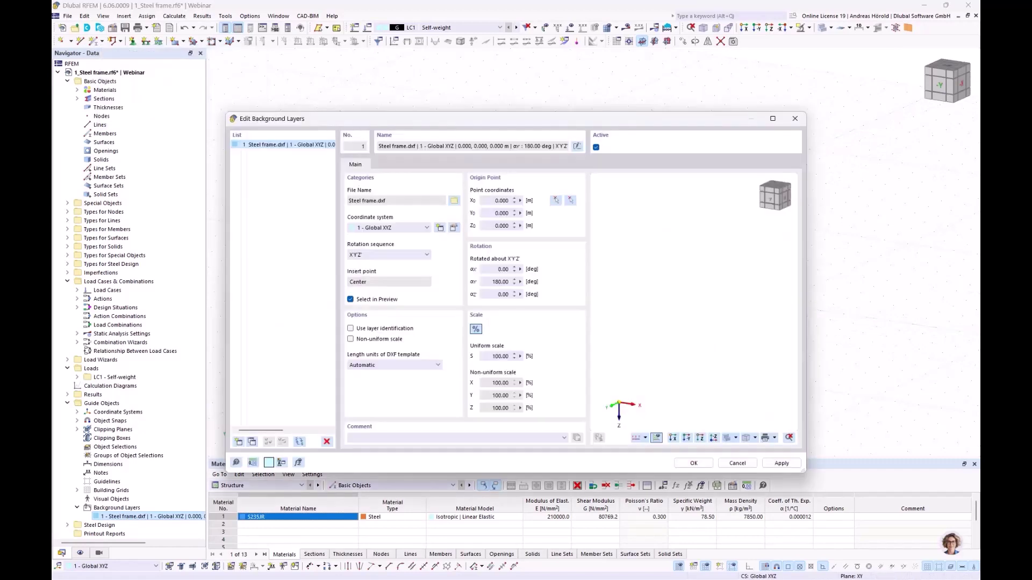
pyautogui.click(694, 463)
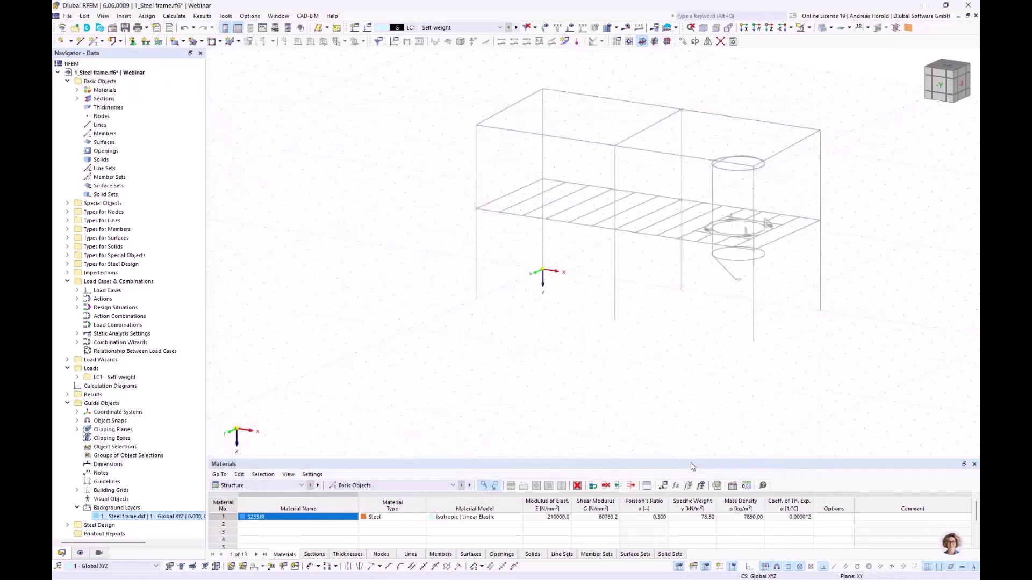
pyautogui.moveTo(580, 282); pyautogui.dragTo(534, 334, button='middle')
pyautogui.scroll(4, 511, 336)
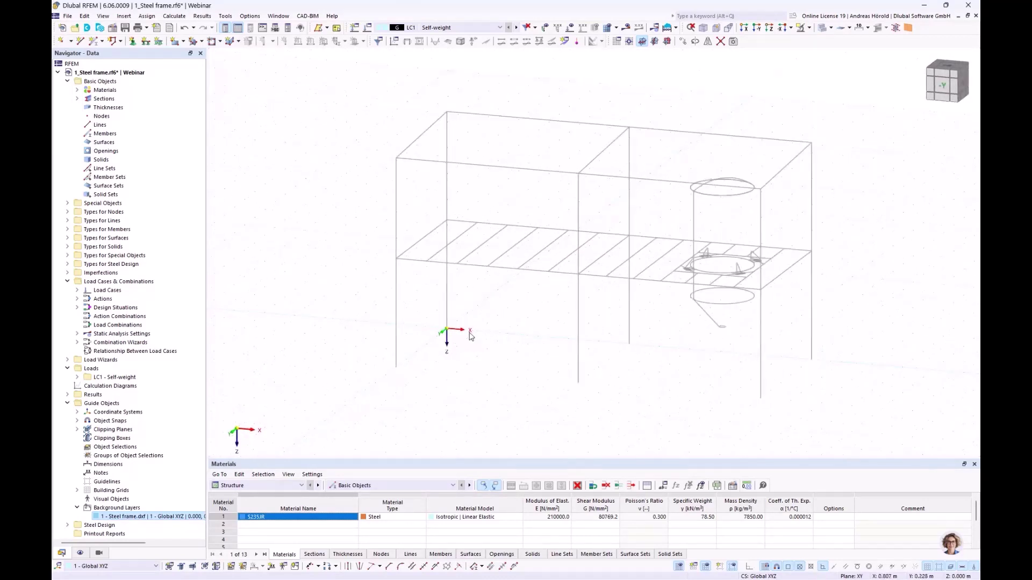
pyautogui.scroll(-1, 437, 342)
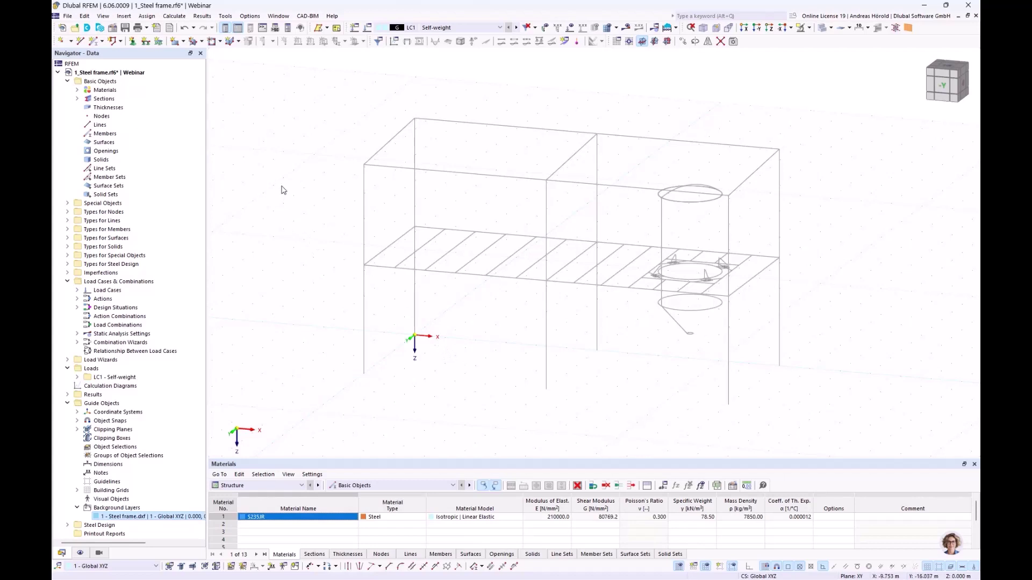
# Delete the predefined material S235JR from the model.
pyautogui.click(77, 90)
pyautogui.click(134, 100)
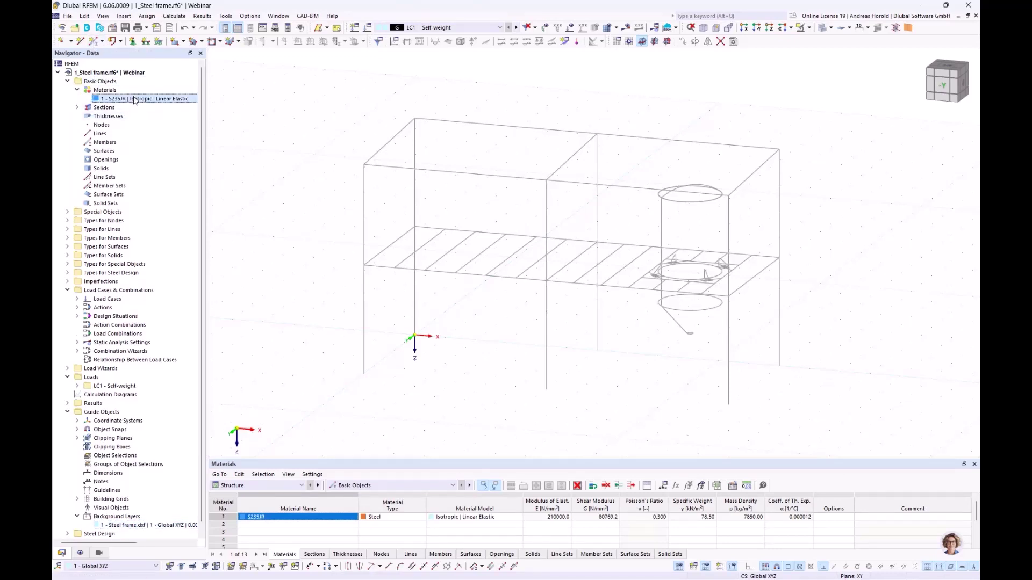
pyautogui.press('Delete')
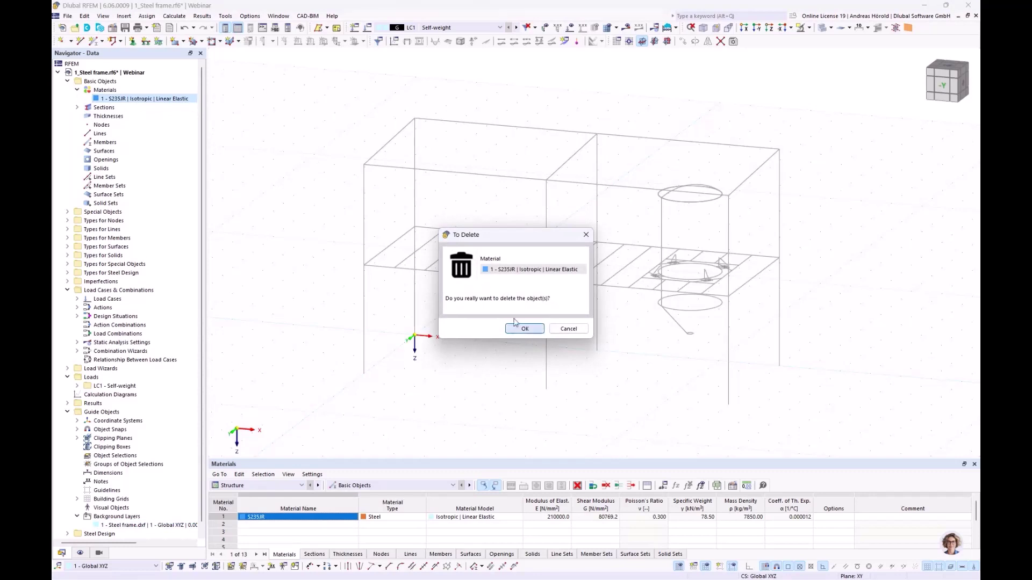
pyautogui.click(529, 328)
# Delete both predefined sections, HE 240 B and HE 220 A.
pyautogui.click(77, 99)
pyautogui.click(131, 108)
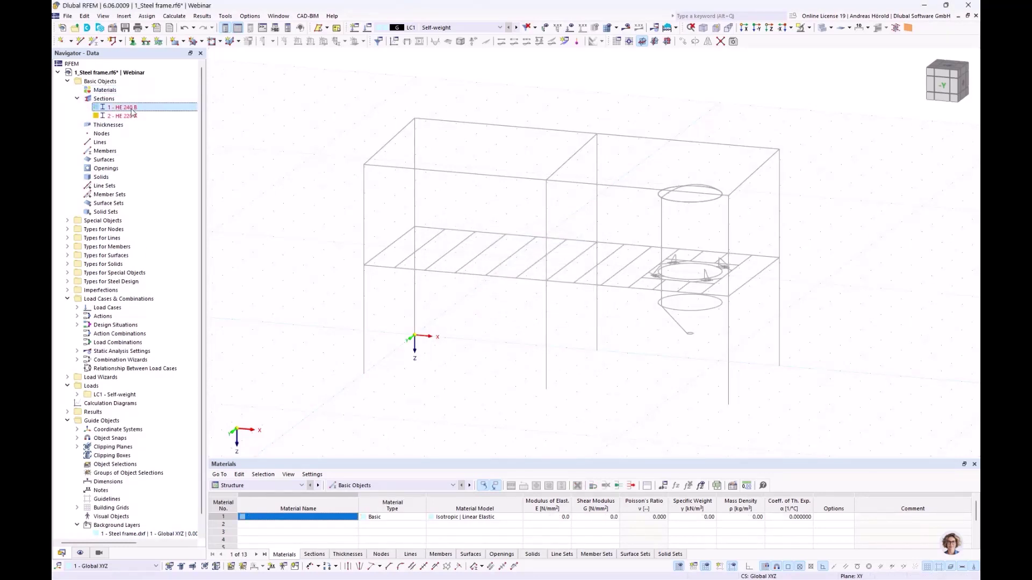
pyautogui.keyDown('shift'); pyautogui.click(132, 117); pyautogui.keyUp('shift')
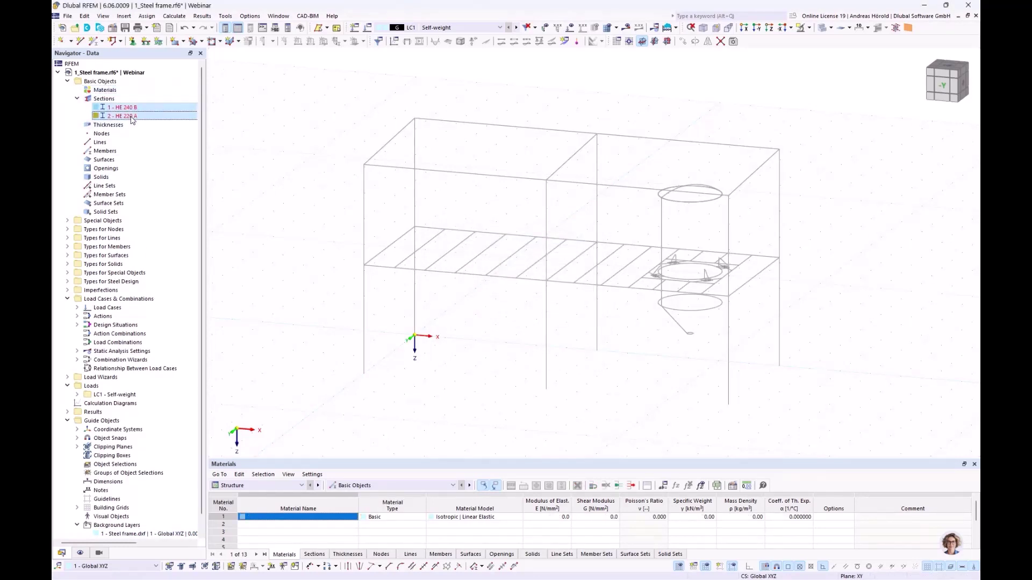
pyautogui.press('Delete')
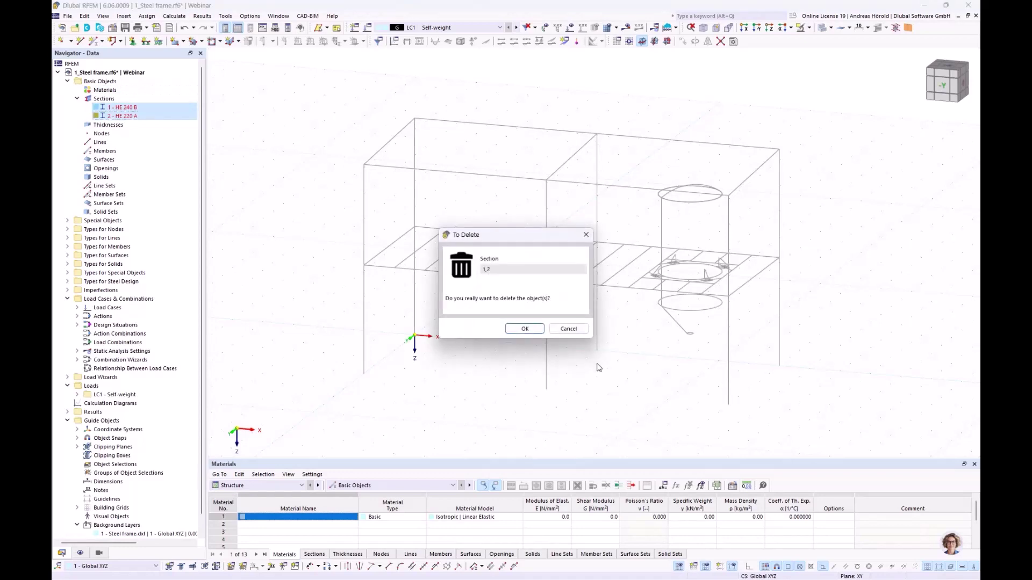
pyautogui.click(524, 328)
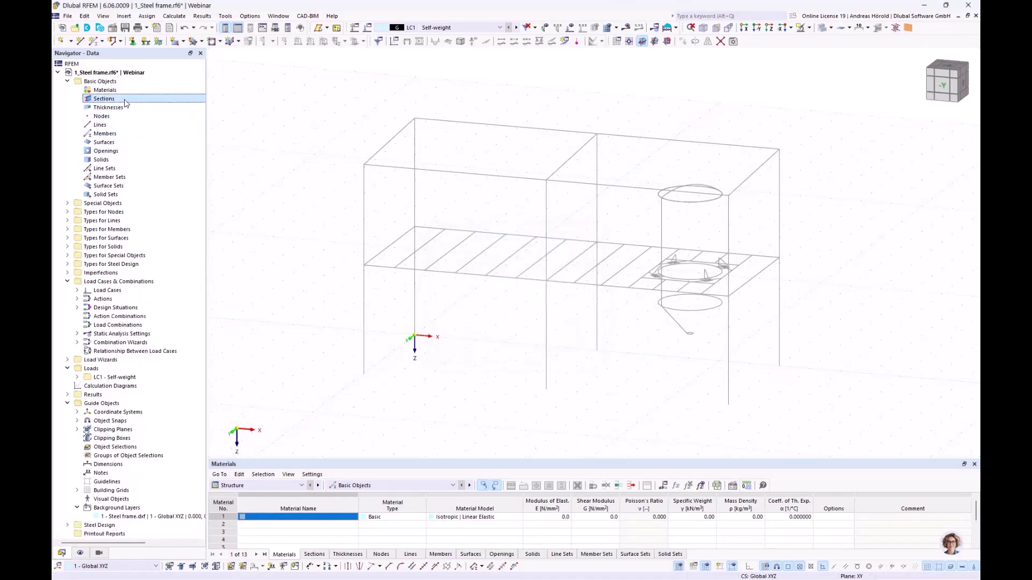
# Start a new single member, review the available member types and choose Beam.
pyautogui.click(94, 42)
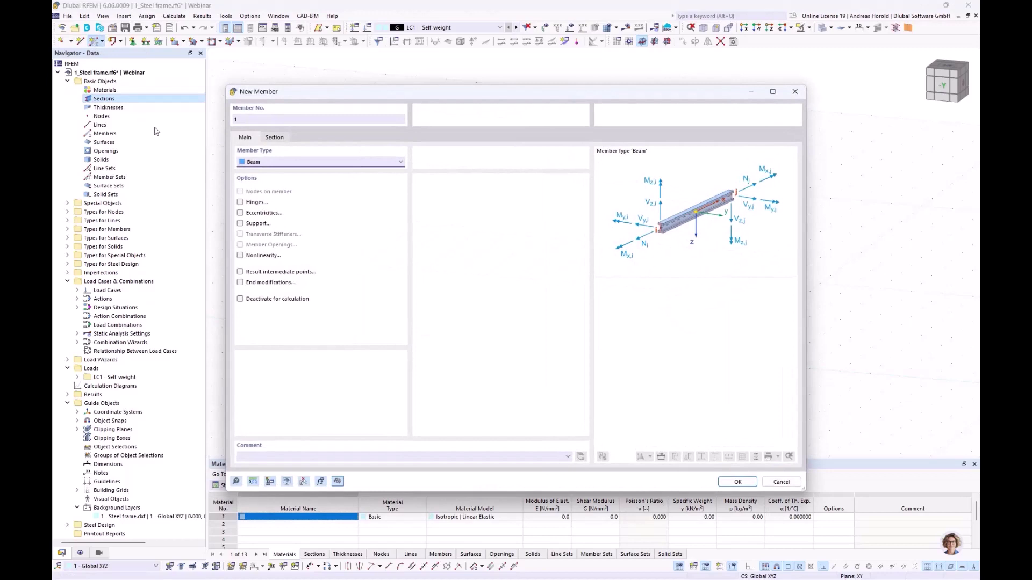
pyautogui.click(300, 162)
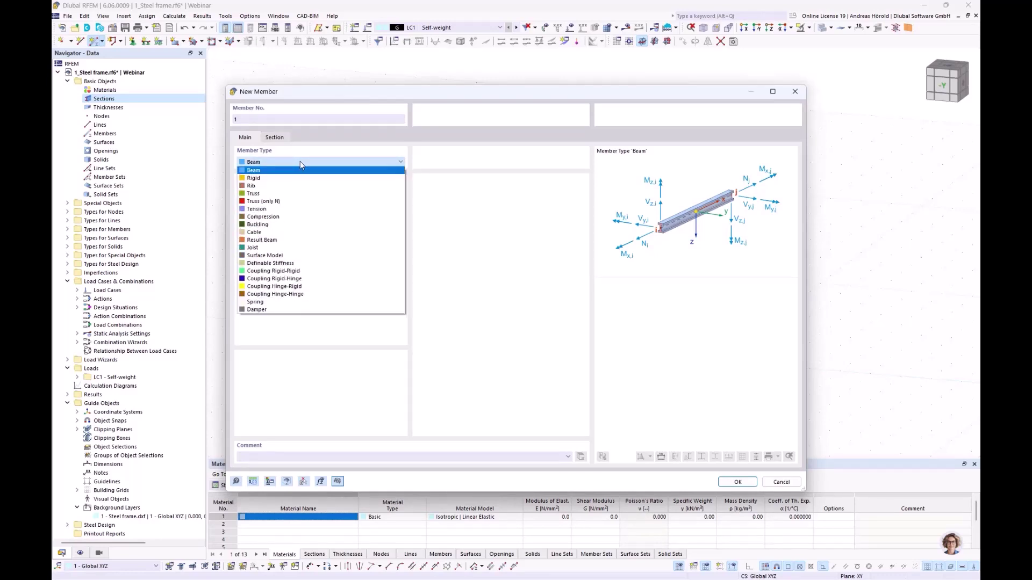
pyautogui.click(300, 162)
pyautogui.click(313, 165)
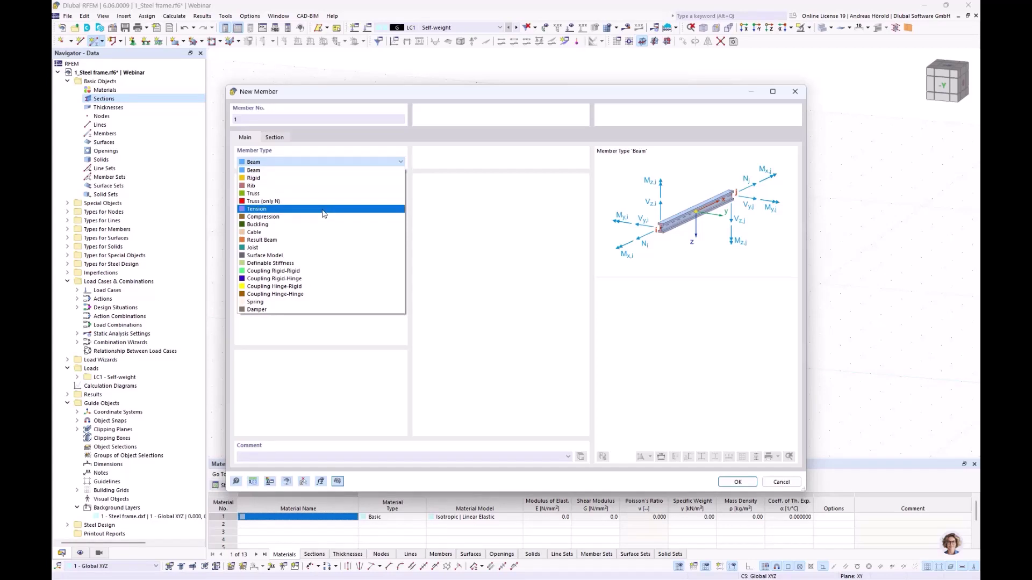
pyautogui.click(307, 171)
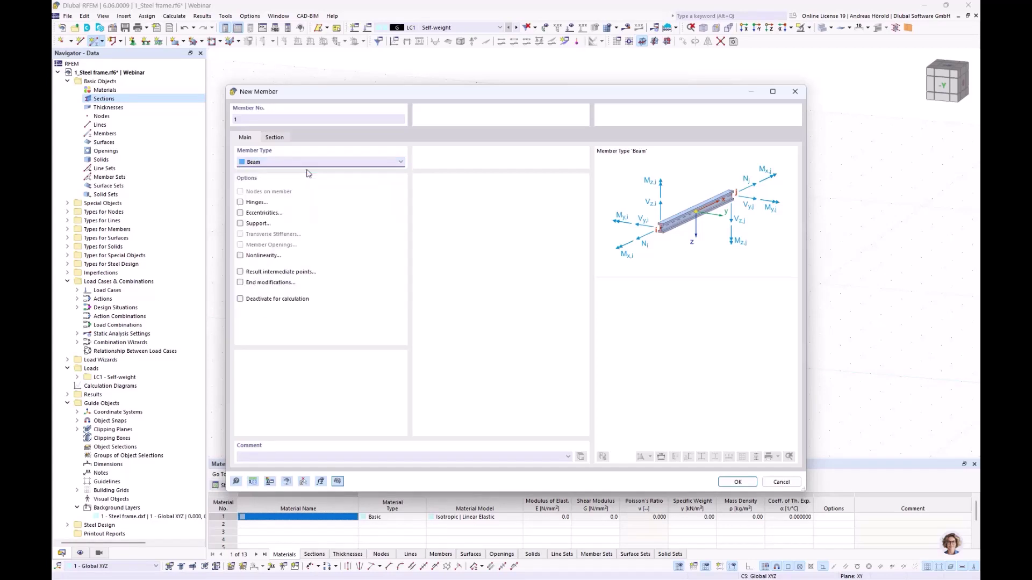
# Select the standardized steel section HE 240 B (EN 10365:2017) from the library for the new member.
pyautogui.click(274, 138)
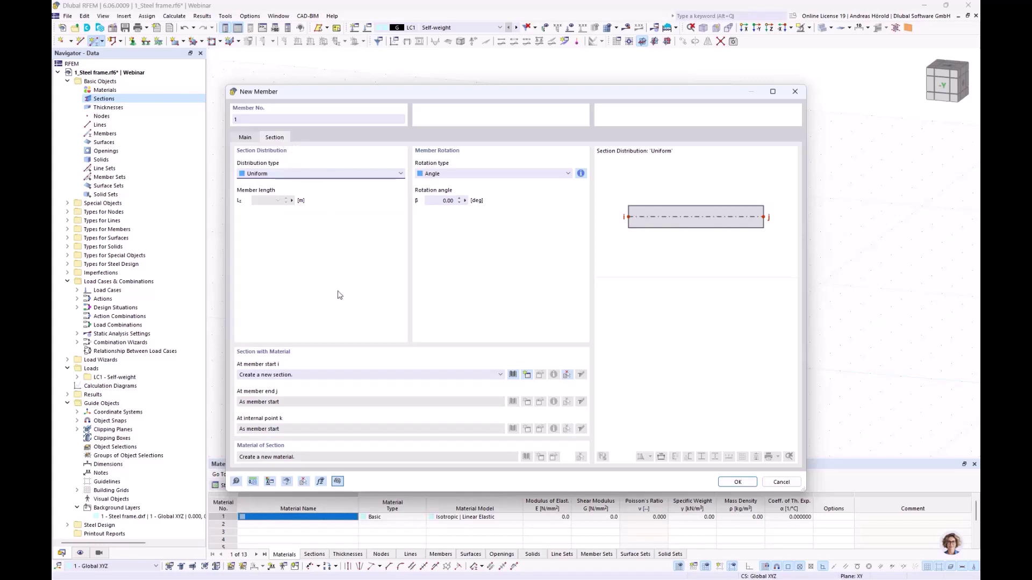
pyautogui.click(512, 375)
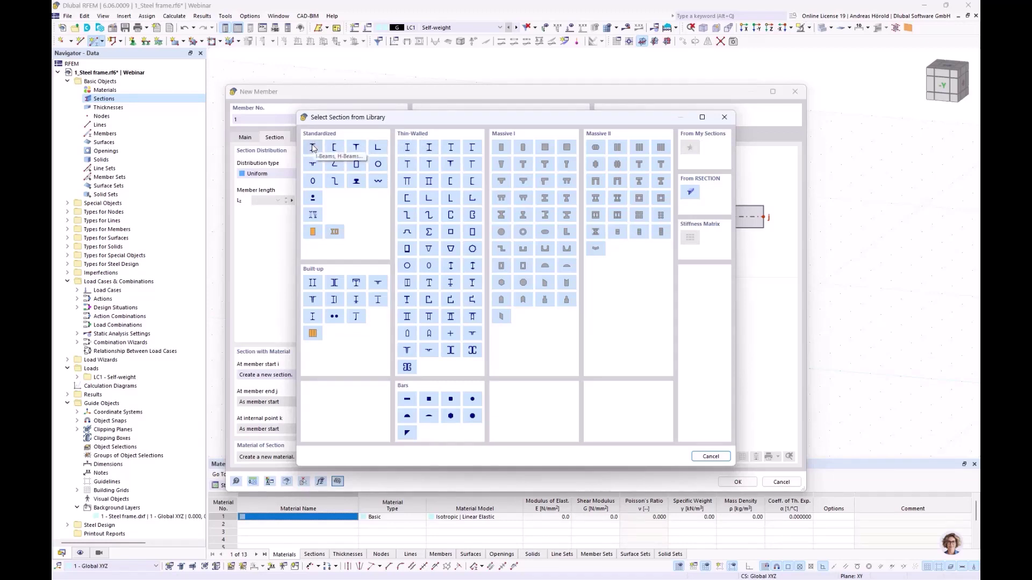
pyautogui.click(314, 147)
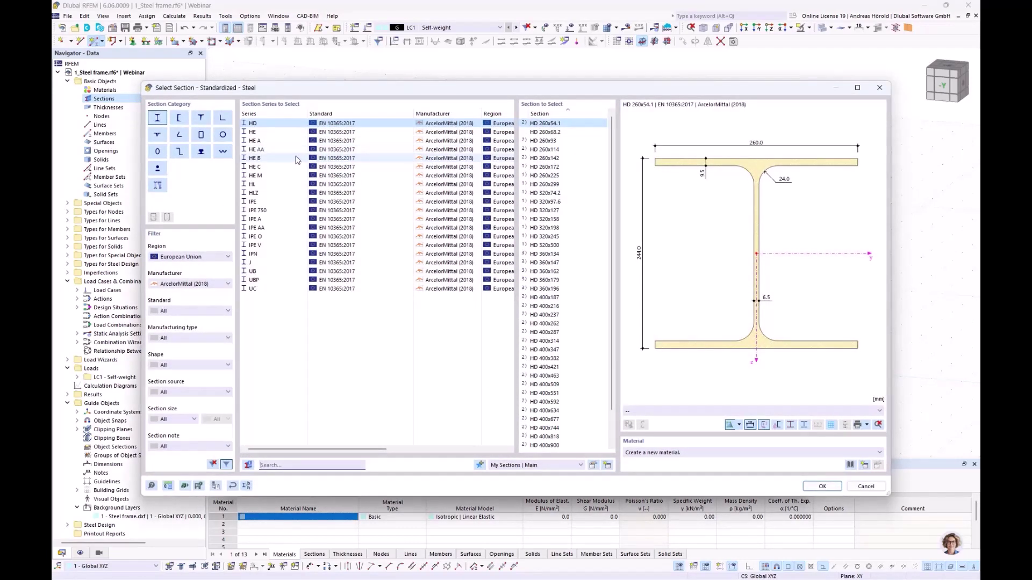
pyautogui.click(262, 159)
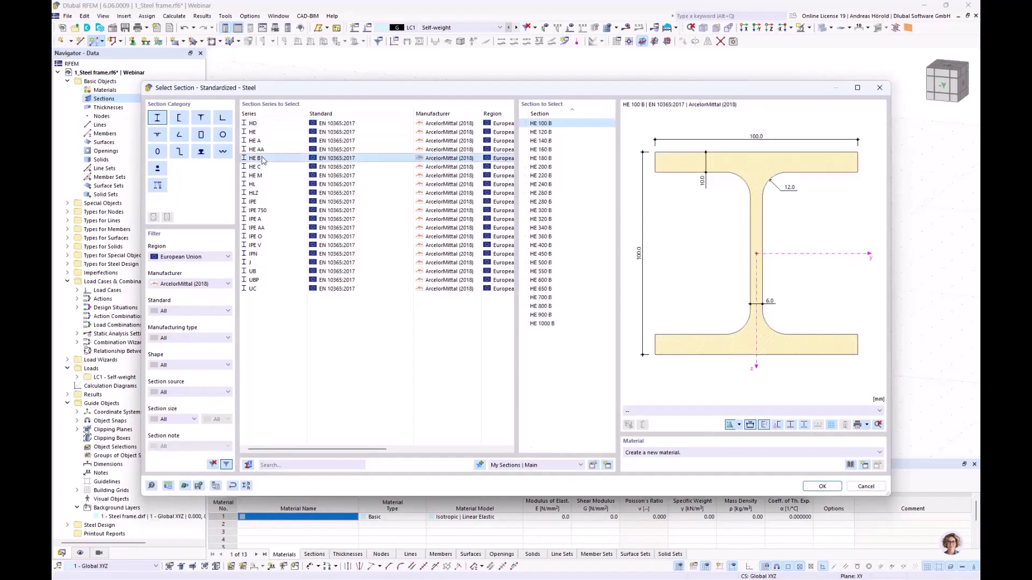
pyautogui.click(546, 185)
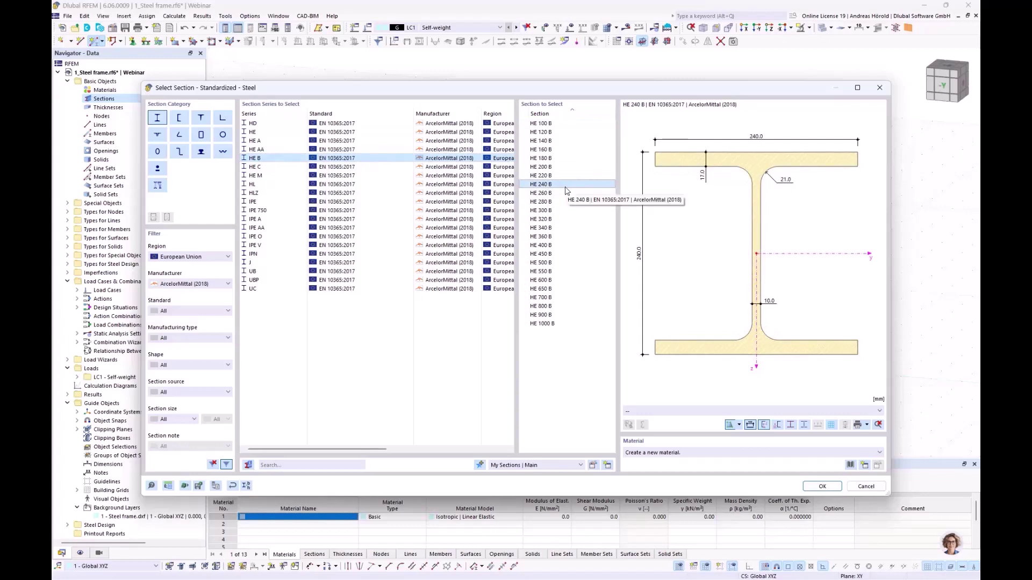
# Assign material S235JR from the European Union carbon steel series Steel S, EN 10025-2:2019-08, to the section and accept the section.
pyautogui.click(850, 465)
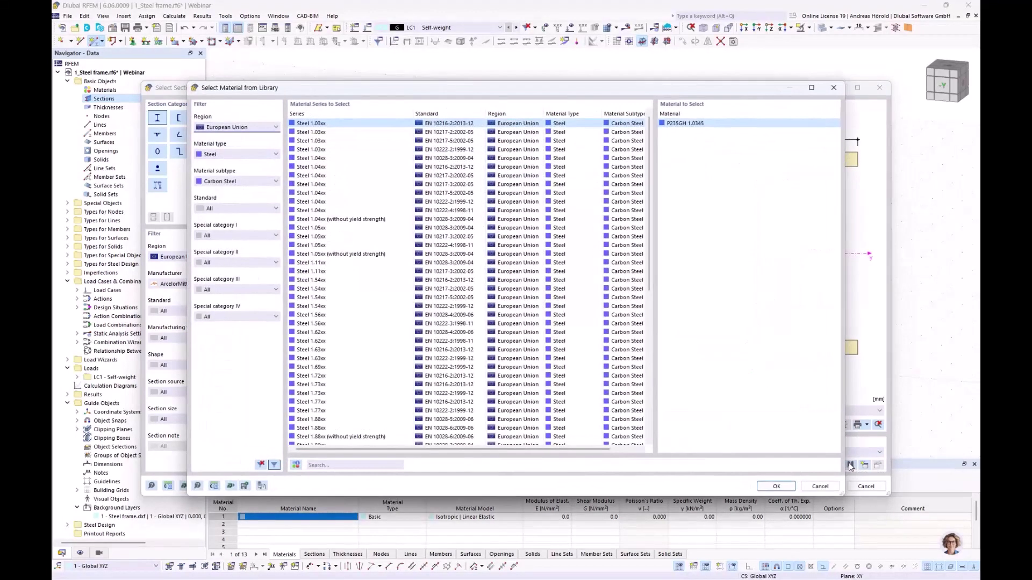
pyautogui.click(229, 128)
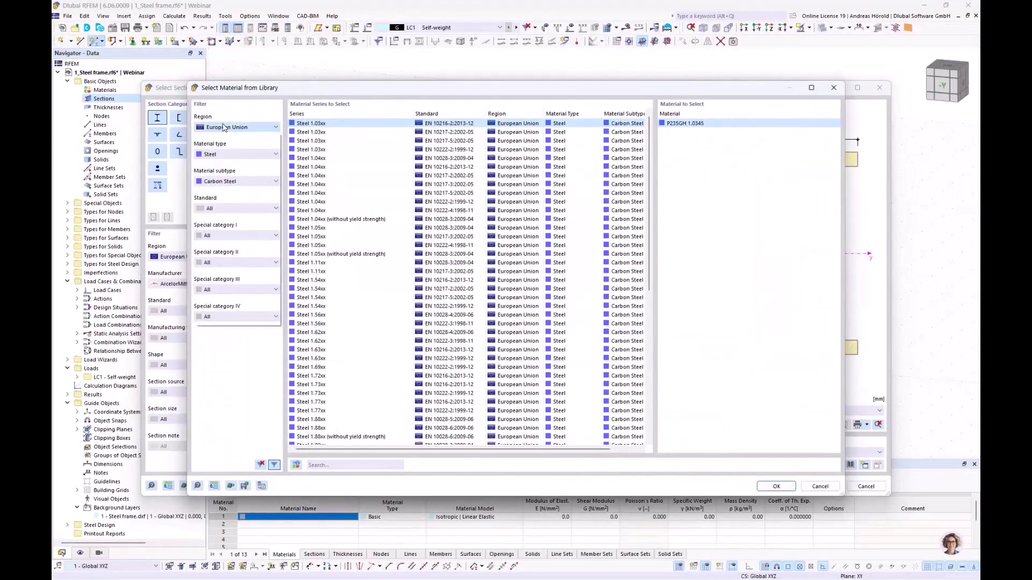
pyautogui.click(229, 127)
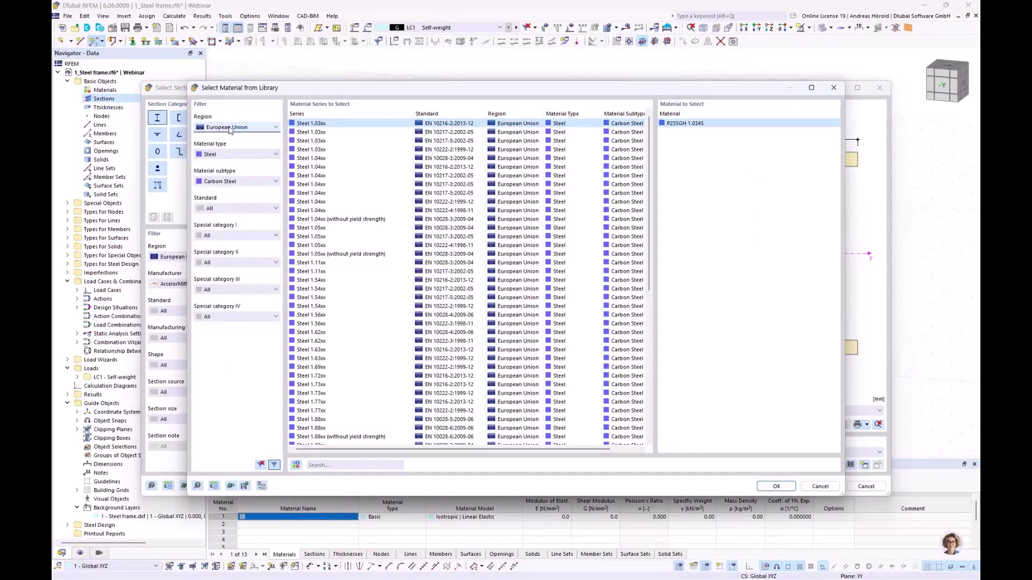
pyautogui.click(242, 157)
pyautogui.click(243, 159)
pyautogui.click(248, 182)
pyautogui.click(248, 182)
pyautogui.scroll(-8, 323, 240)
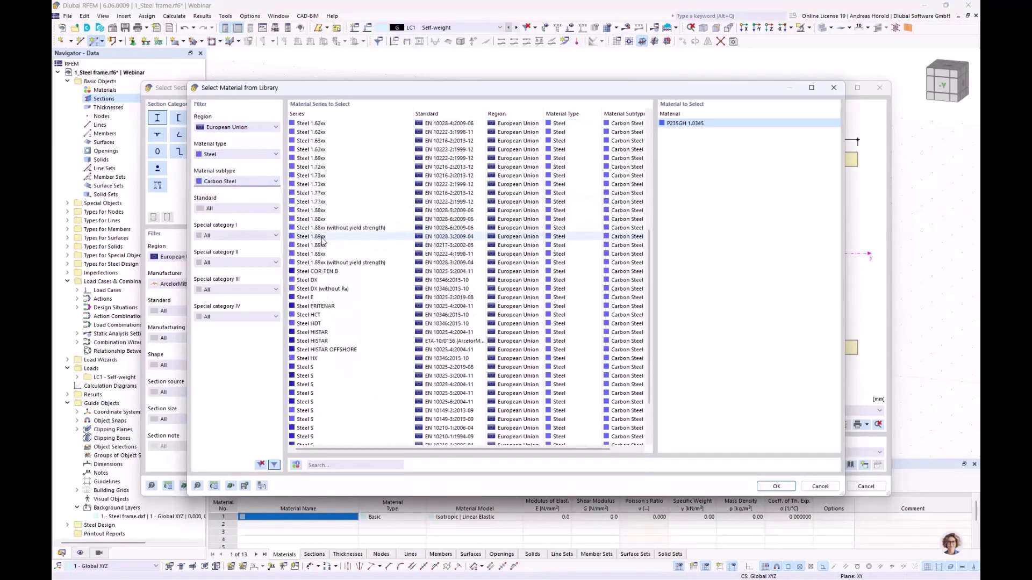
pyautogui.scroll(-2, 322, 240)
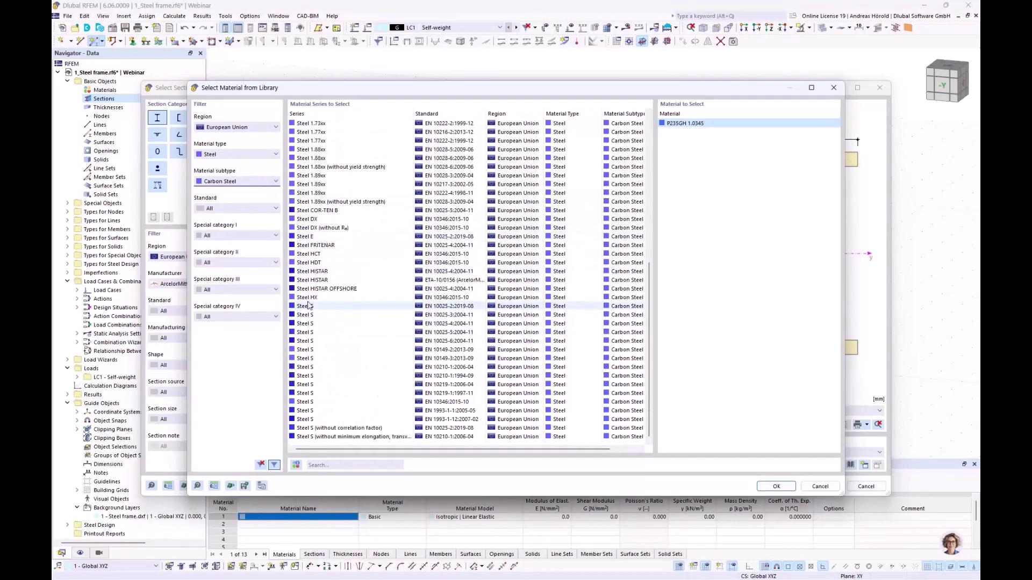
pyautogui.click(328, 306)
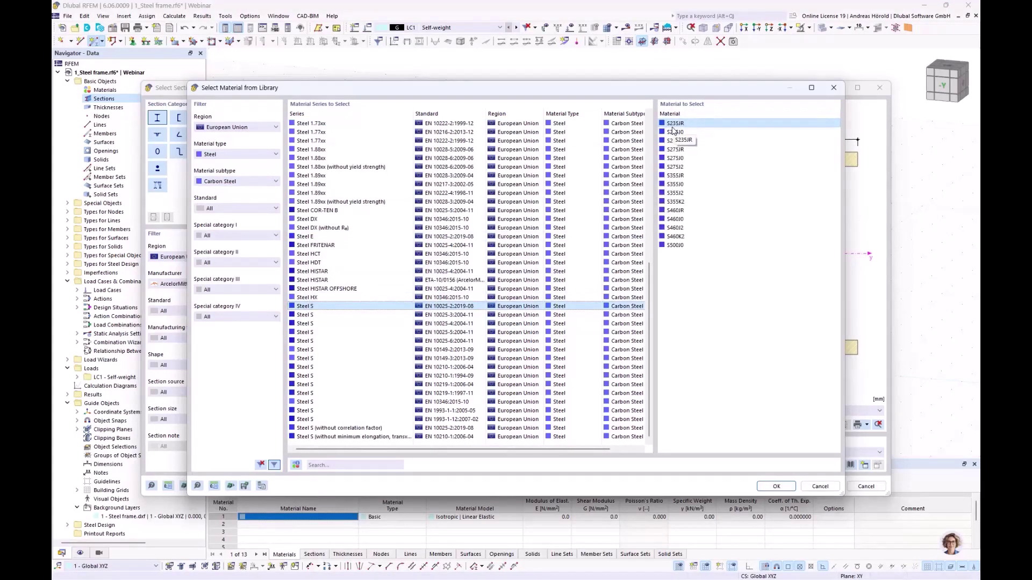
pyautogui.click(772, 490)
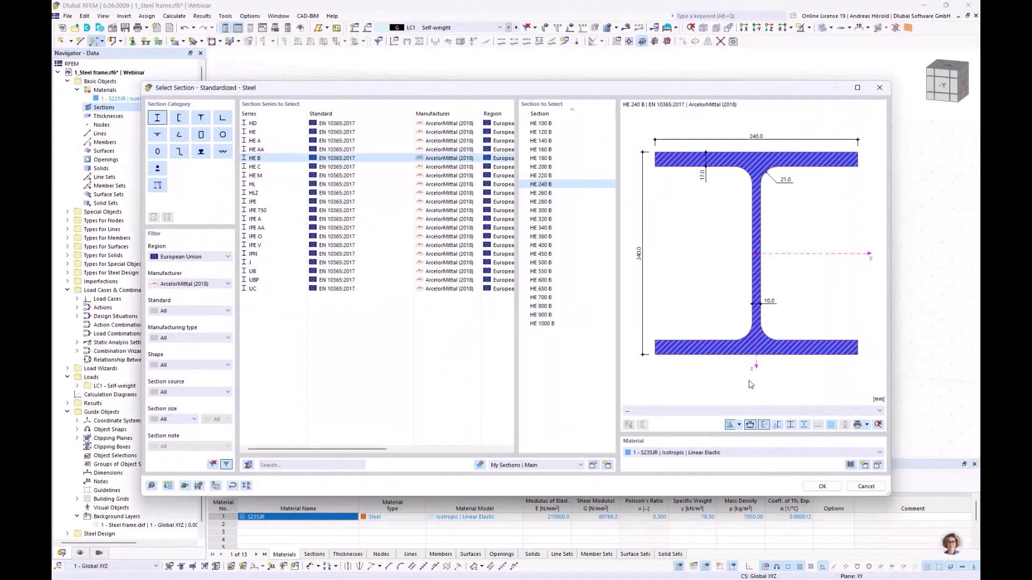
pyautogui.click(822, 486)
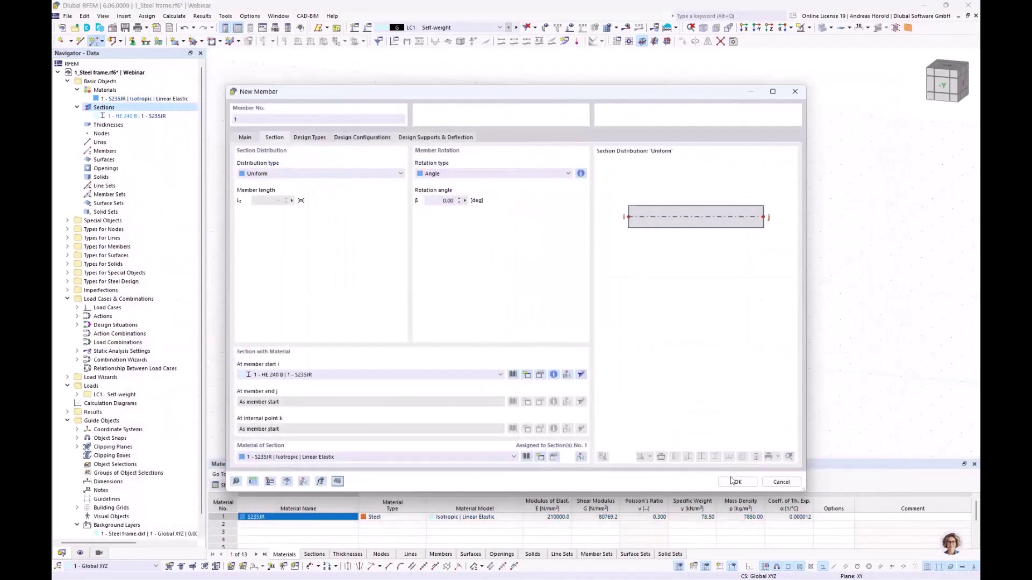
# Accept the member settings and place a column along the front left background line from its foot to the roof corner.
pyautogui.click(734, 482)
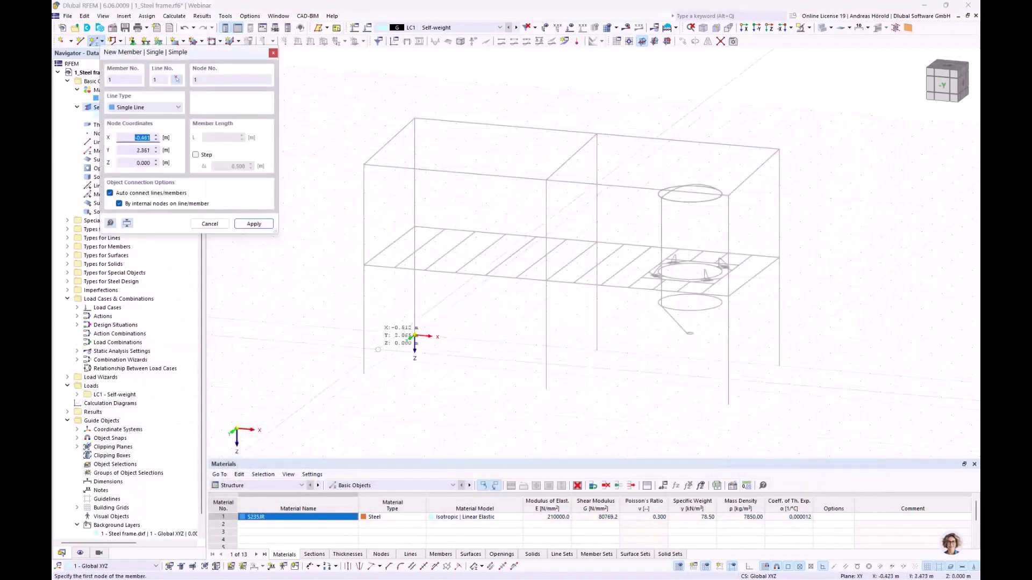
pyautogui.click(364, 373)
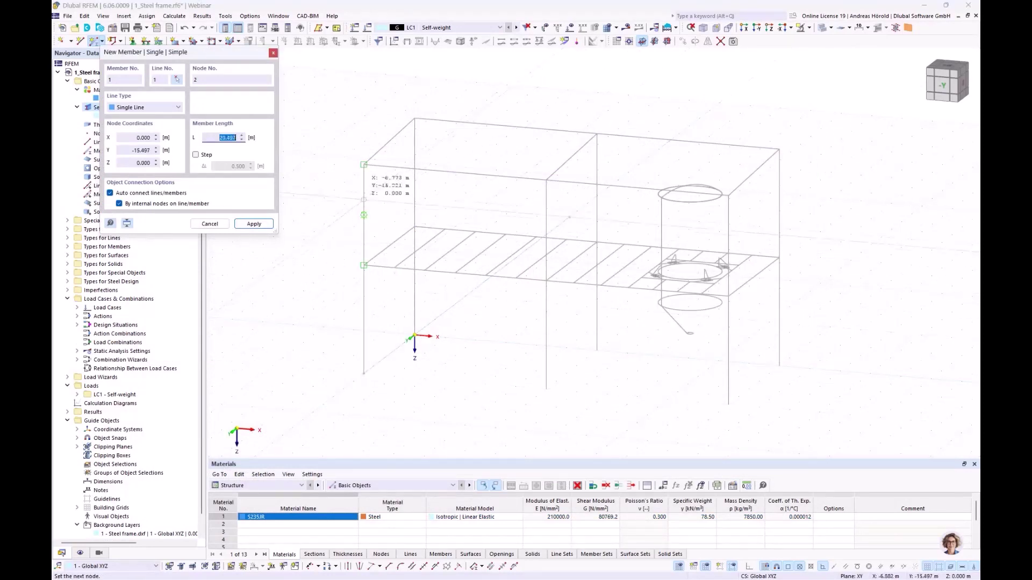
pyautogui.click(364, 165)
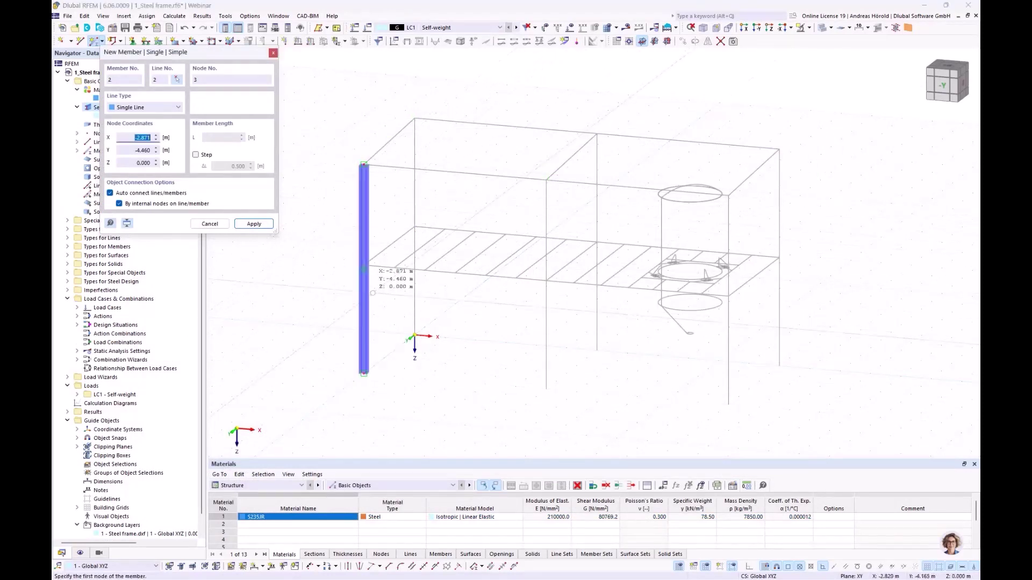
# End member placement, inspect the section orientation at the column's top, and undo the accidental shift of its top end.
pyautogui.press('Escape')
pyautogui.keyDown('ctrl'); pyautogui.moveTo(330, 308); pyautogui.dragTo(459, 348, button='middle'); pyautogui.keyUp('ctrl')
pyautogui.scroll(5, 459, 348)
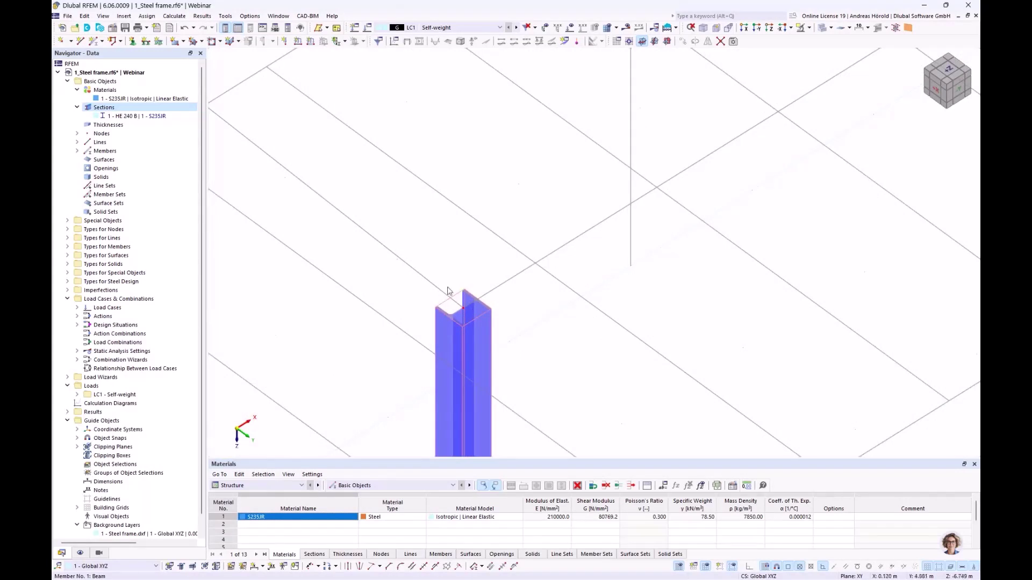
pyautogui.moveTo(465, 311); pyautogui.dragTo(473, 337)
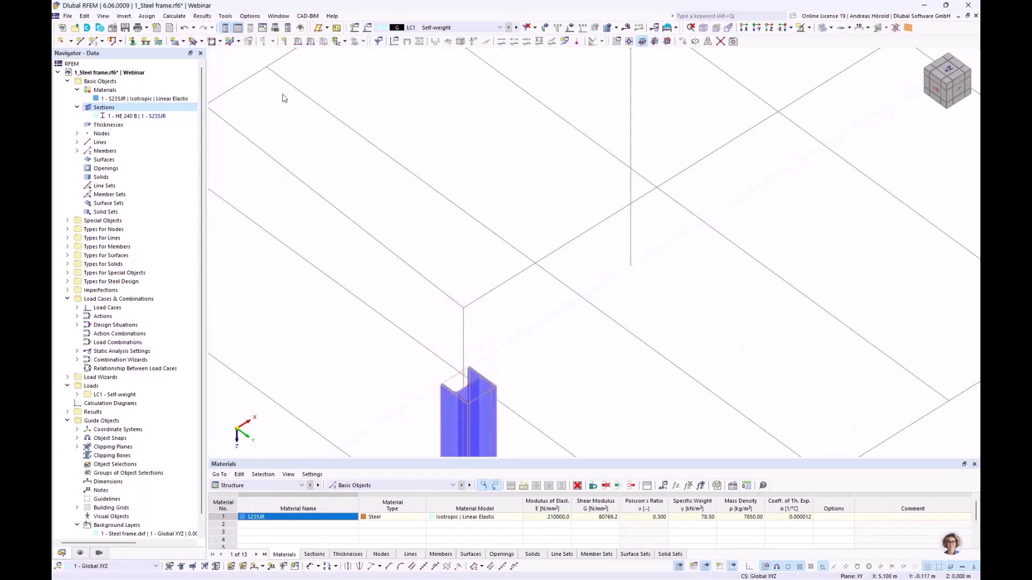
pyautogui.click(184, 28)
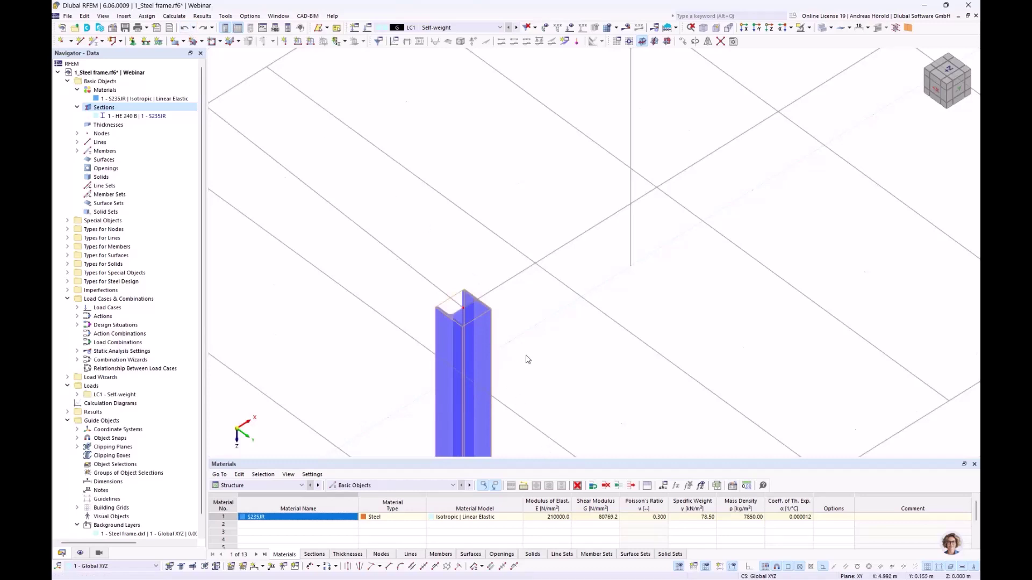
# Set the section rotation angle of the existing column to 90° and accept the member changes.
pyautogui.scroll(-3, 525, 357)
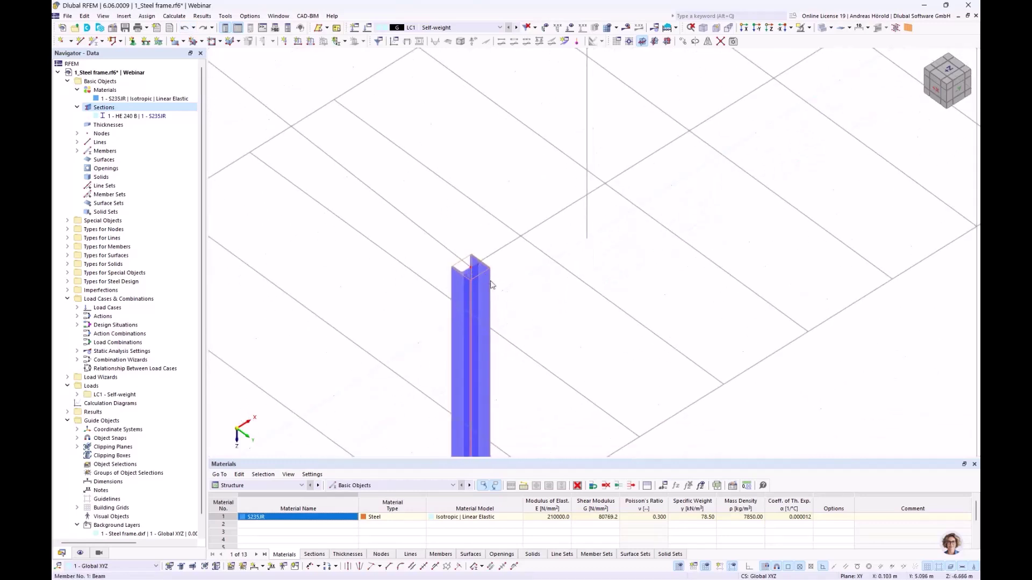
pyautogui.moveTo(469, 275); pyautogui.dragTo(413, 253, button='middle')
pyautogui.scroll(-3, 404, 197)
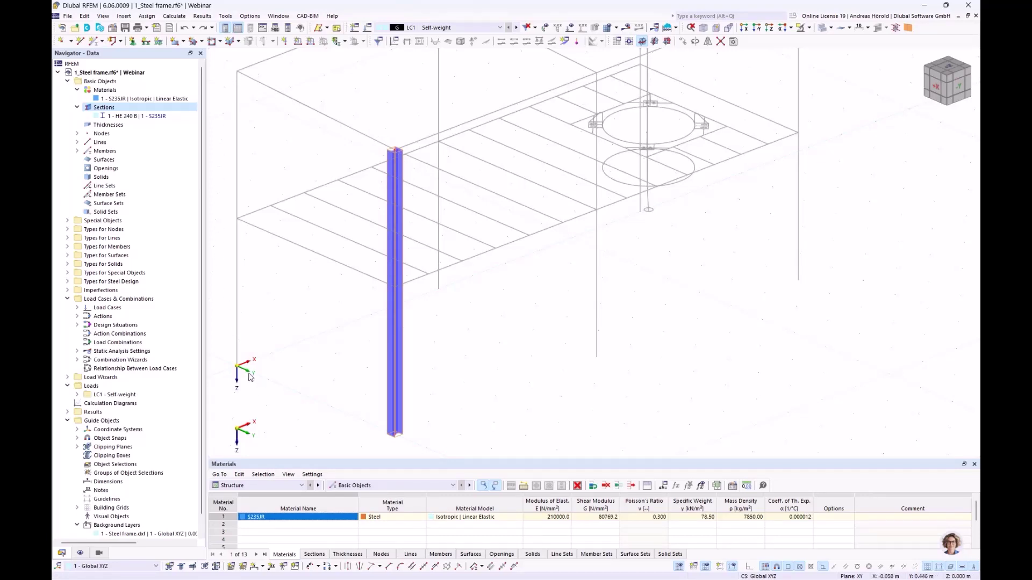
pyautogui.scroll(-2, 253, 296)
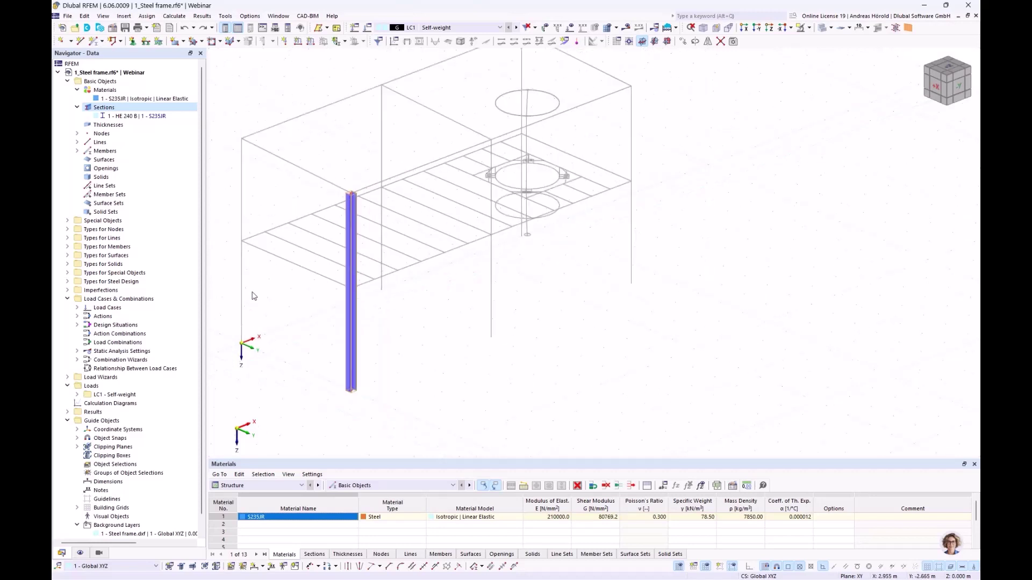
pyautogui.moveTo(253, 296); pyautogui.dragTo(400, 303, button='middle')
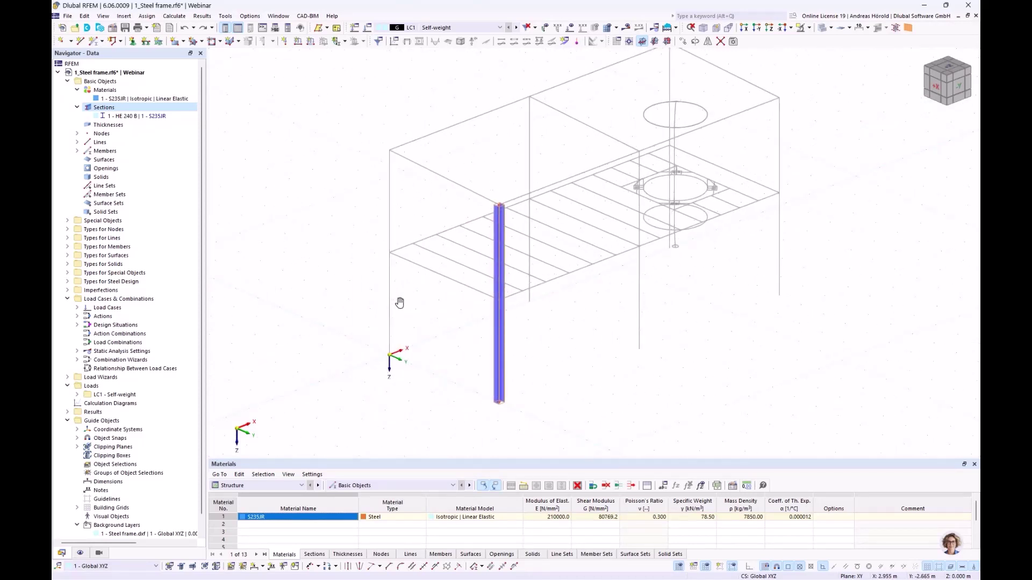
pyautogui.scroll(1, 399, 303)
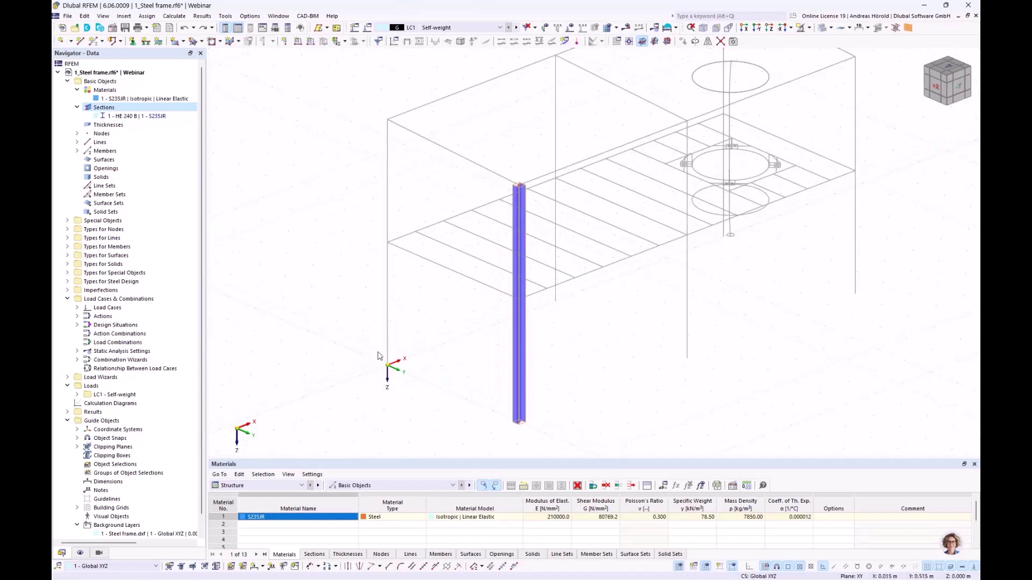
pyautogui.doubleClick(518, 214)
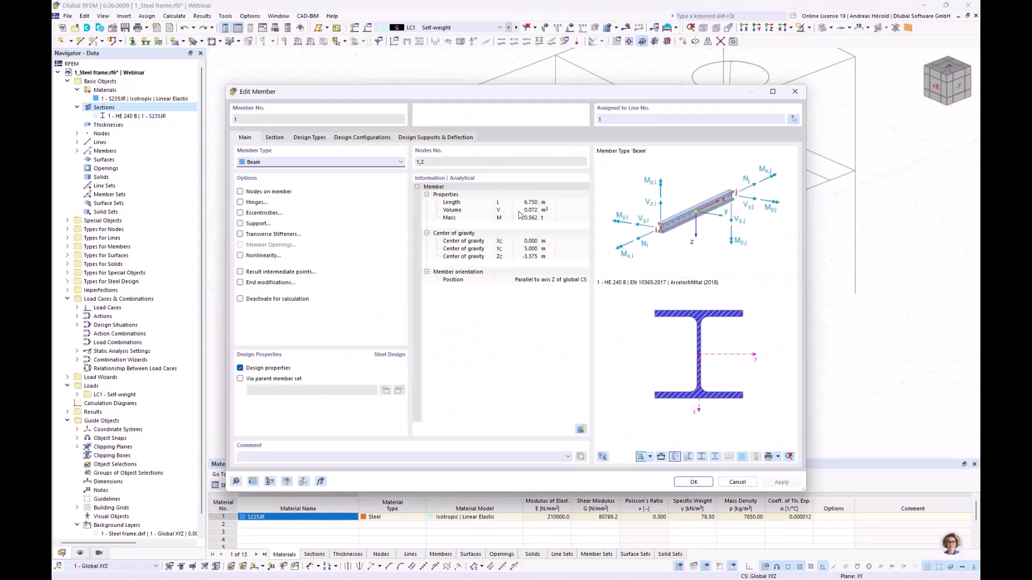
pyautogui.click(274, 137)
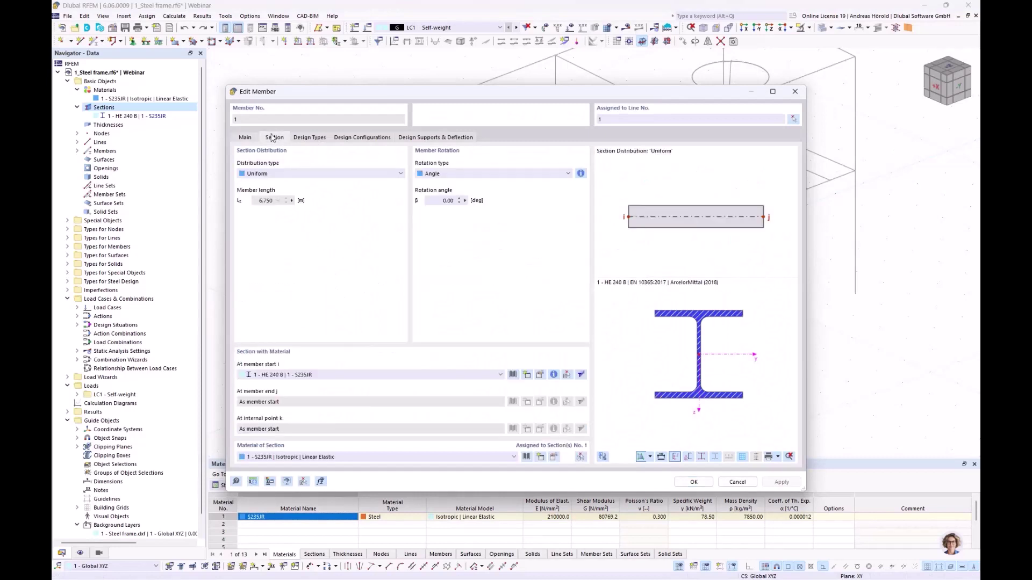
pyautogui.click(436, 198)
pyautogui.click(692, 483)
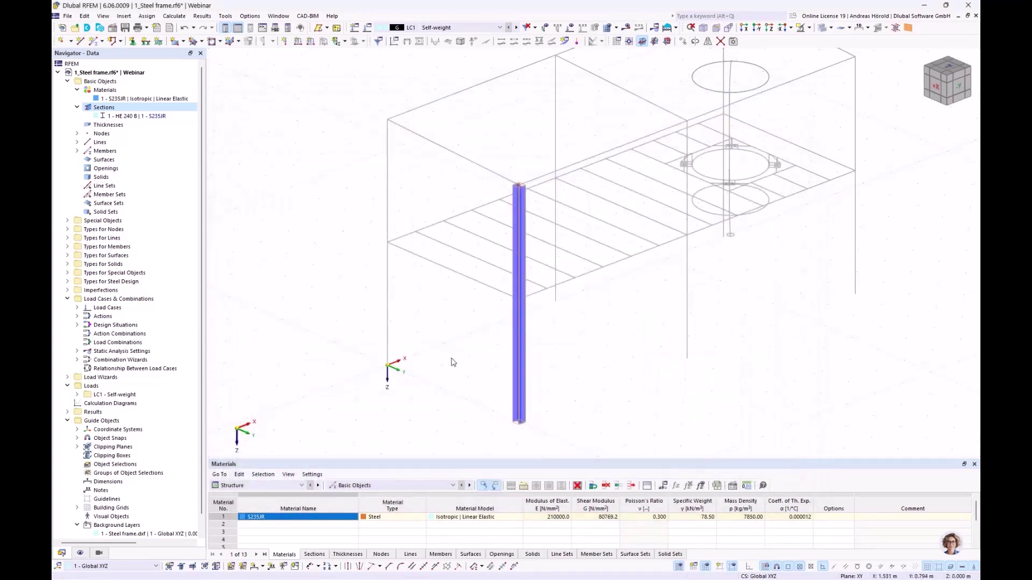
# Place a second HE 240 B column from the global origin to the roof corner 7 m above it.
pyautogui.click(93, 42)
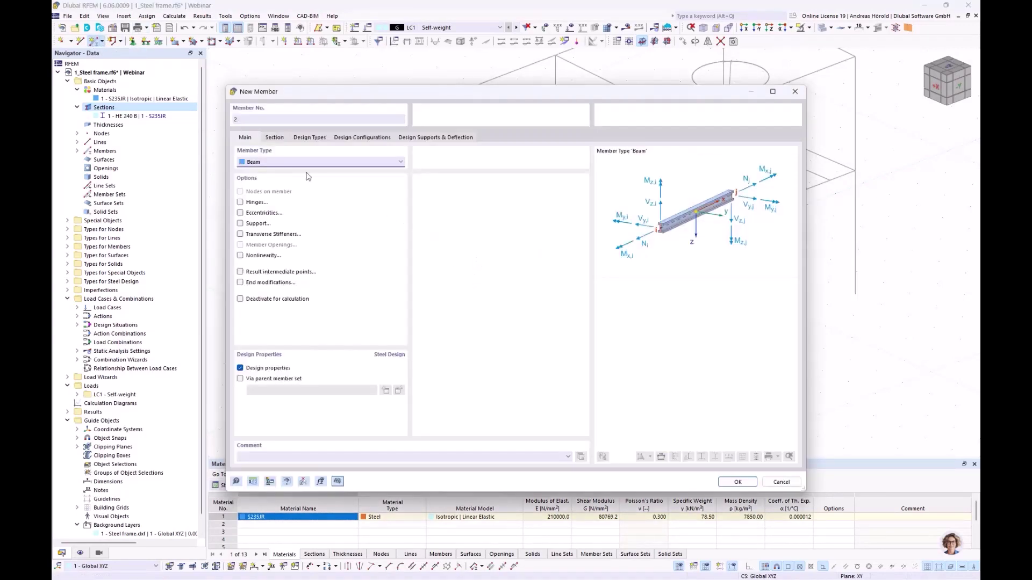
pyautogui.click(271, 138)
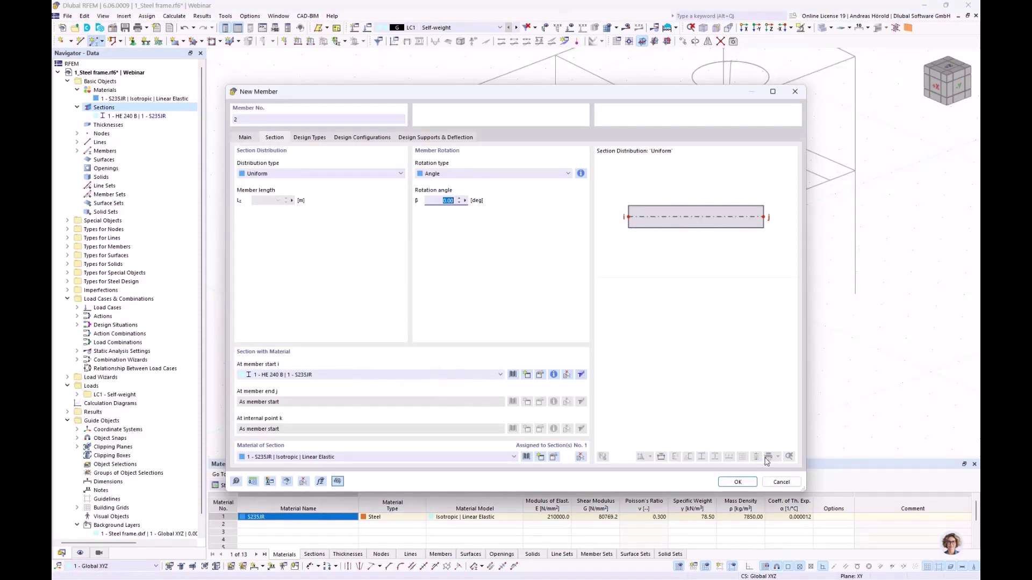
pyautogui.click(738, 482)
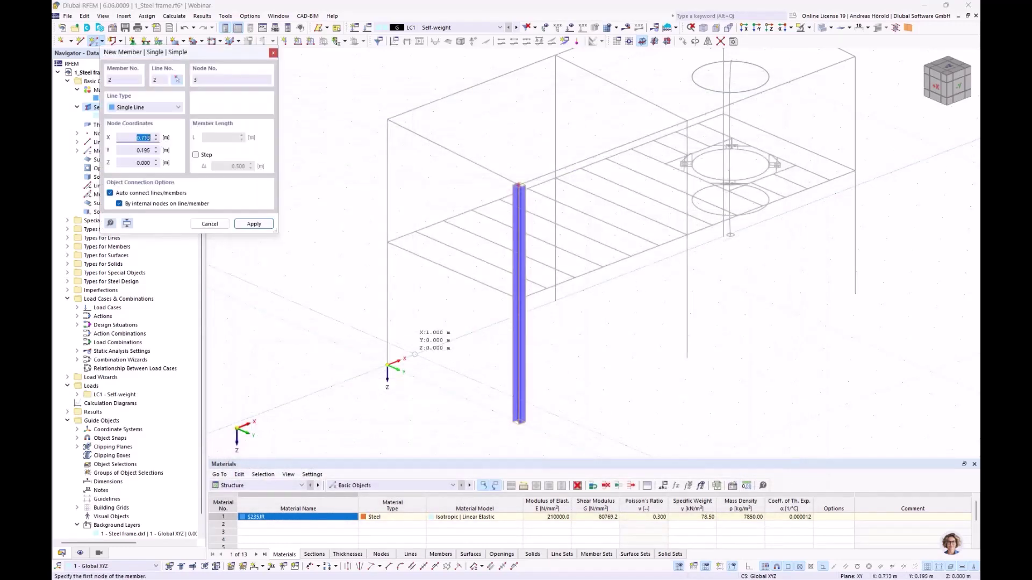
pyautogui.click(387, 366)
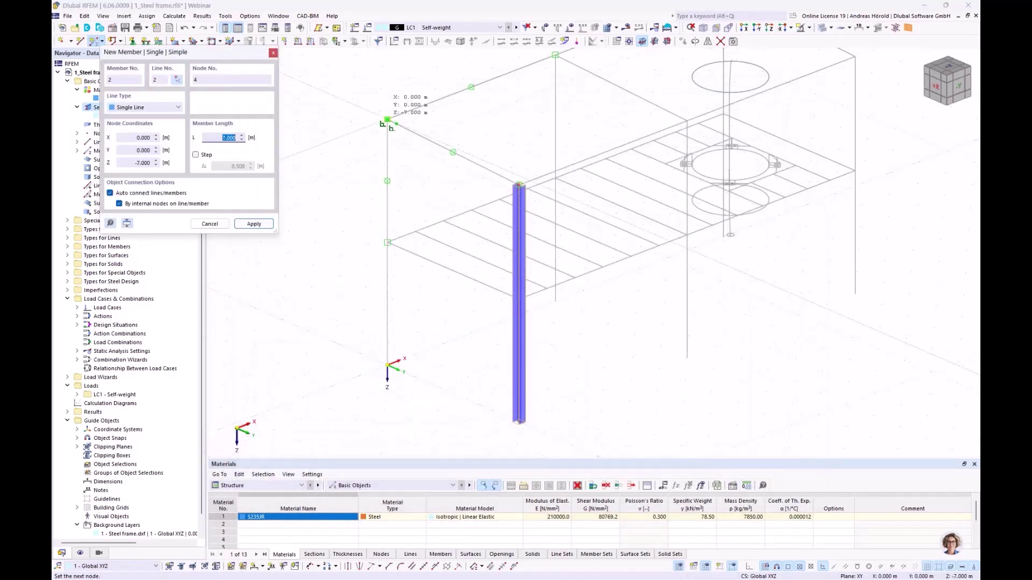
pyautogui.click(387, 120)
pyautogui.press('Escape')
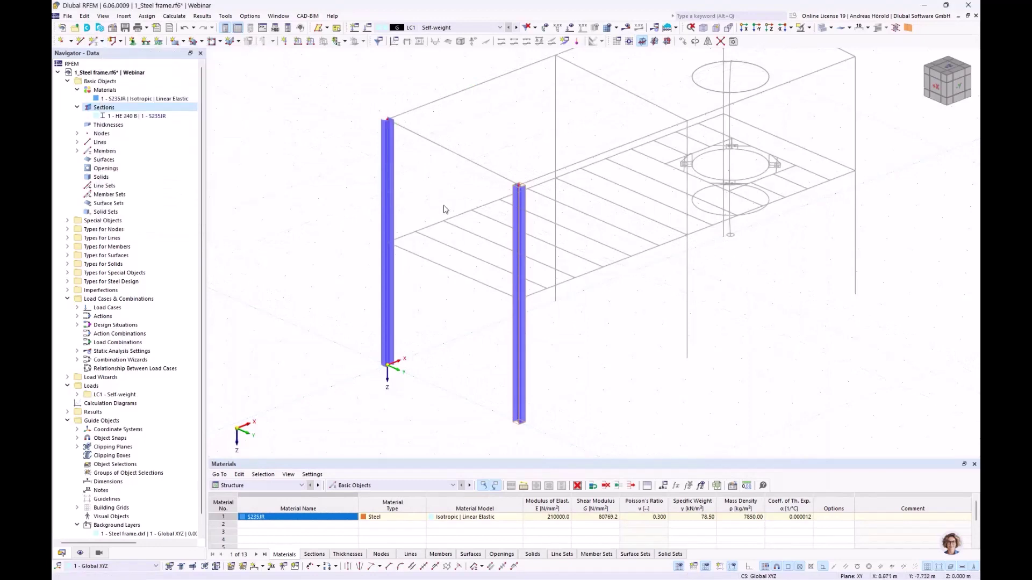
# Set the section rotation angle of the column at the origin to 90° and accept the change.
pyautogui.hotkey('ctrl', 'shift', 'x')
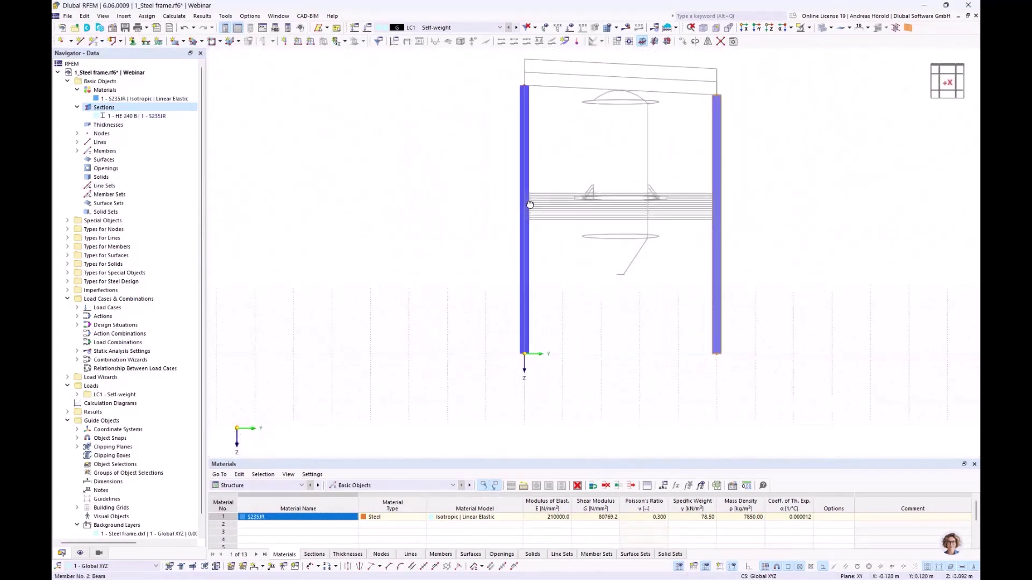
pyautogui.hotkey('ctrl', 'shift', 'i')
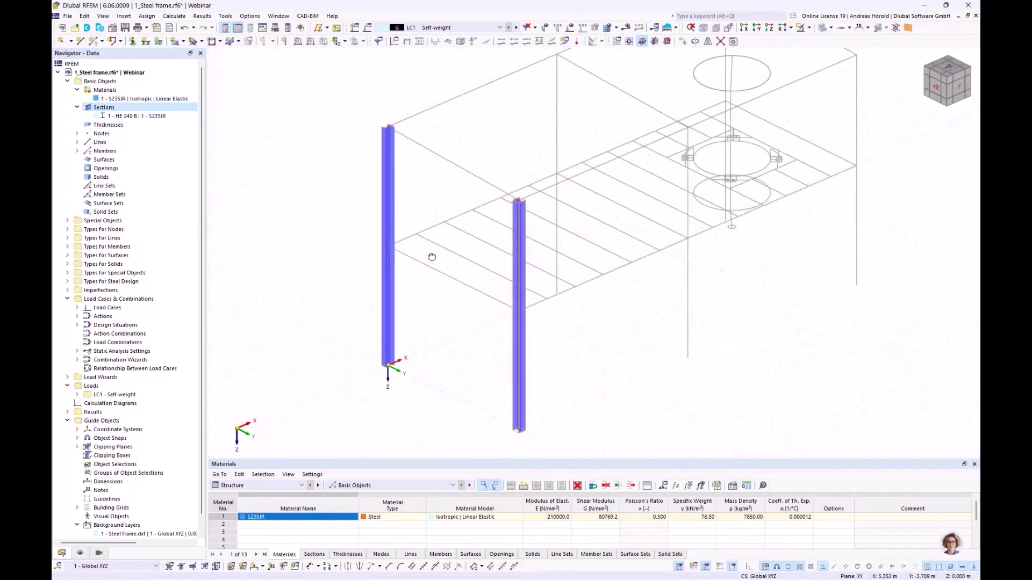
pyautogui.doubleClick(378, 160)
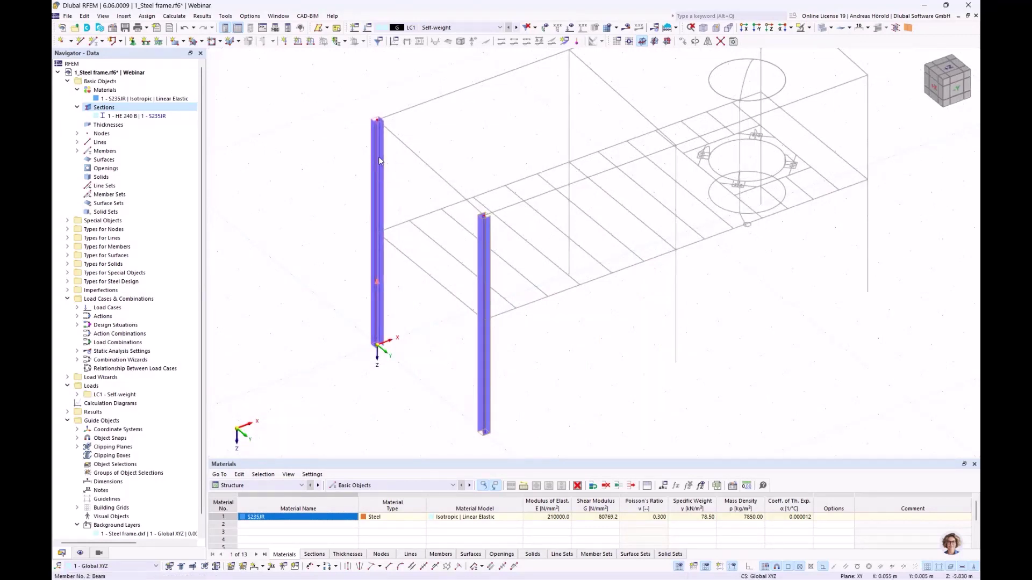
pyautogui.click(274, 138)
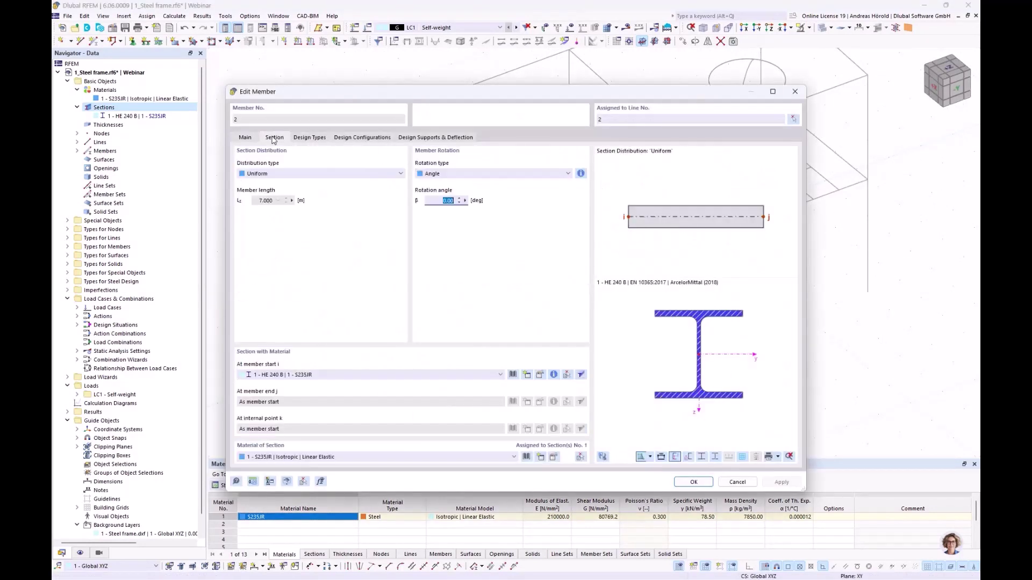
pyautogui.click(440, 201)
pyautogui.click(693, 482)
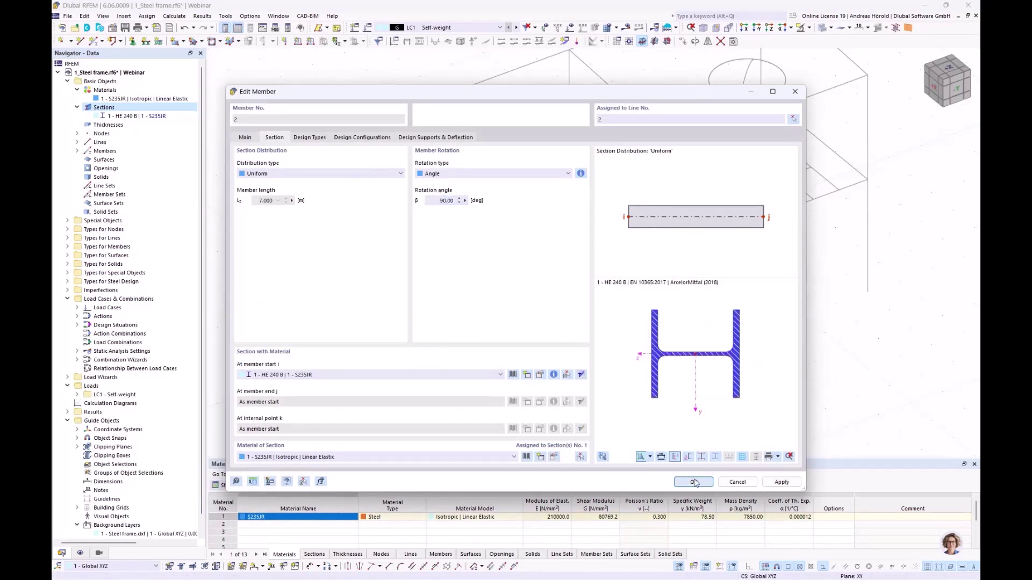
# Place an HE 240 B beam without section rotation between the two columns along the platform's end edge at Z -3.500 m.
pyautogui.scroll(6, 388, 132)
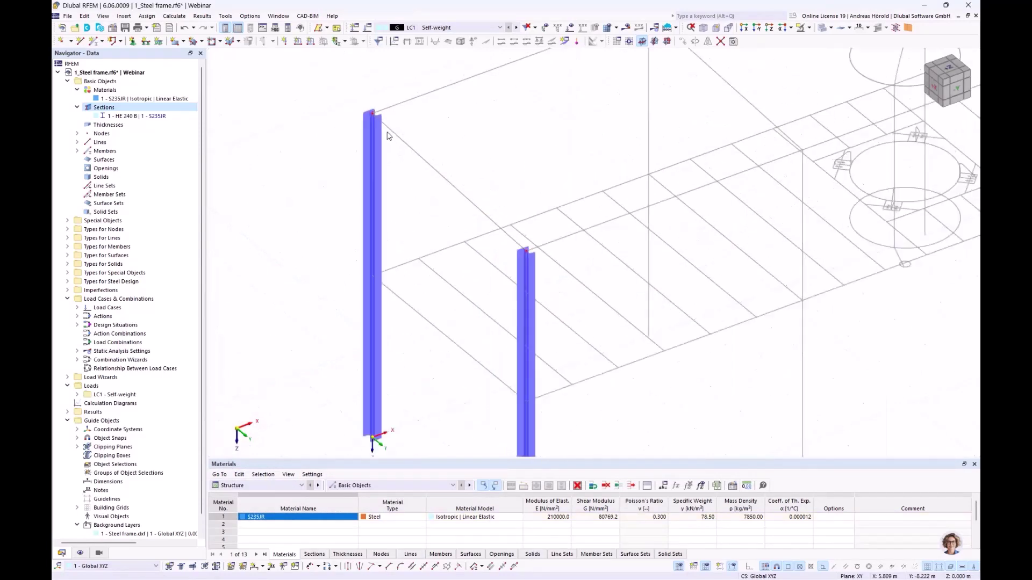
pyautogui.scroll(-4, 388, 132)
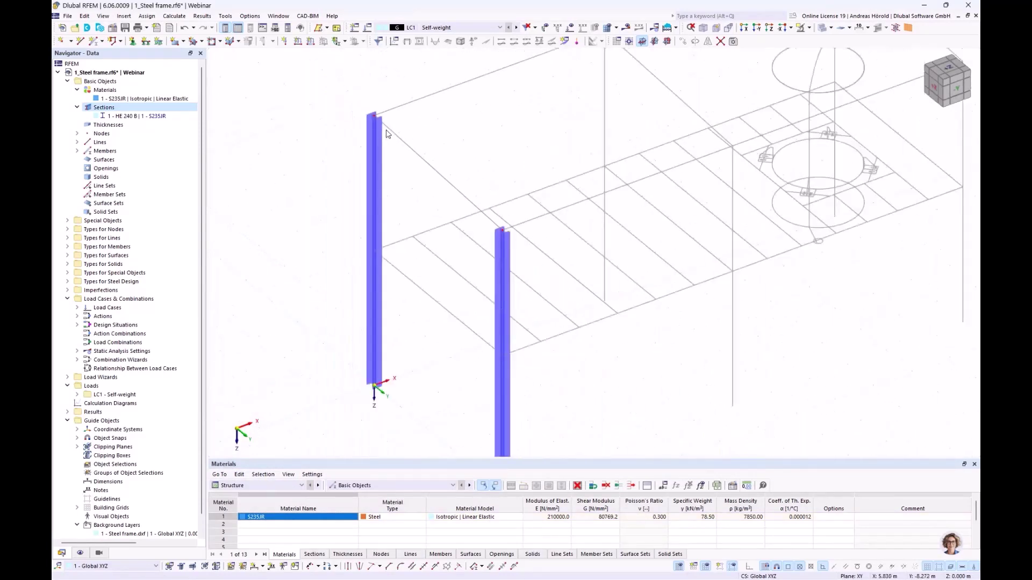
pyautogui.scroll(4, 401, 183)
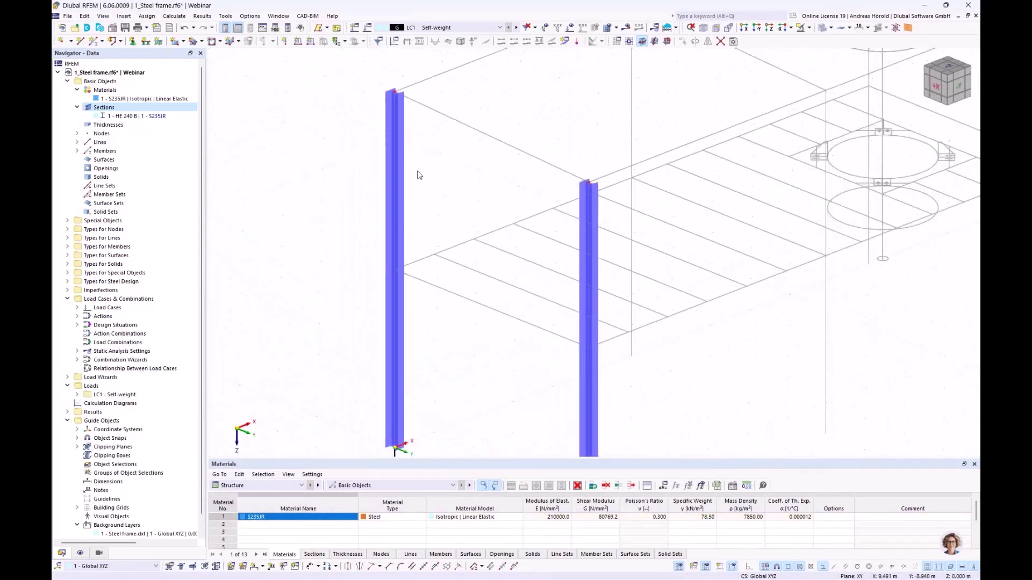
pyautogui.scroll(-1, 423, 204)
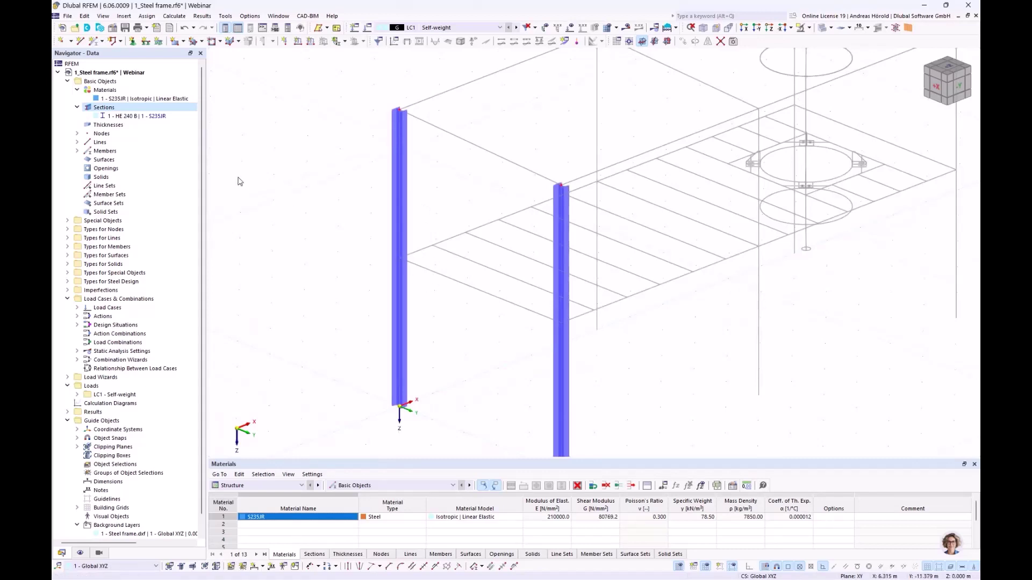
pyautogui.click(93, 41)
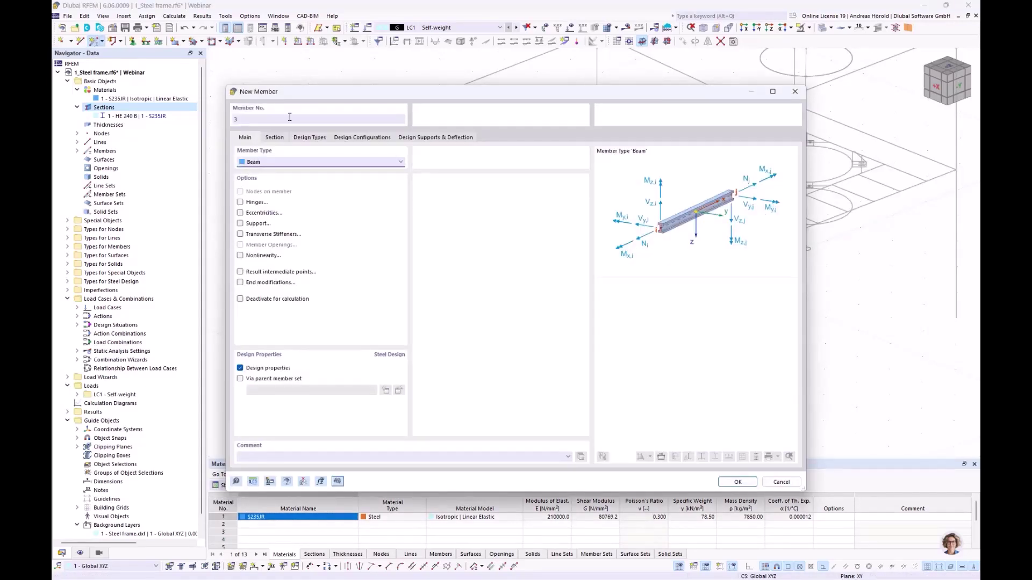
pyautogui.click(274, 138)
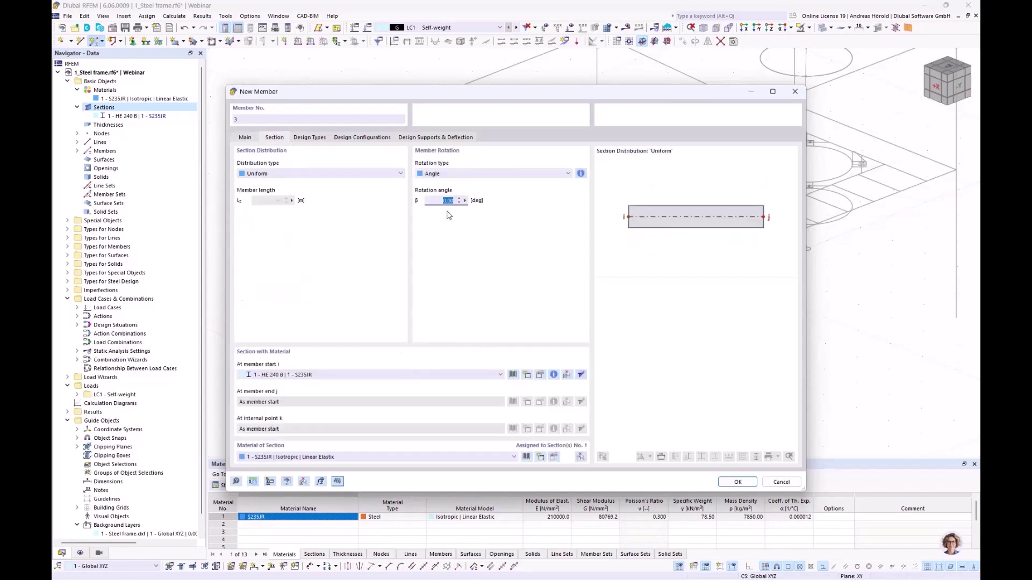
pyautogui.click(739, 481)
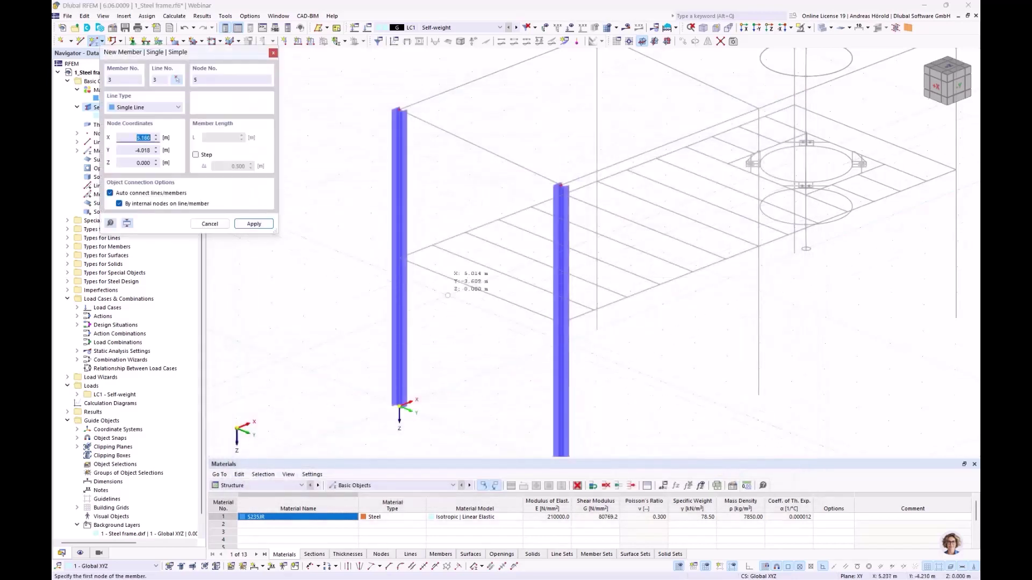
pyautogui.click(400, 257)
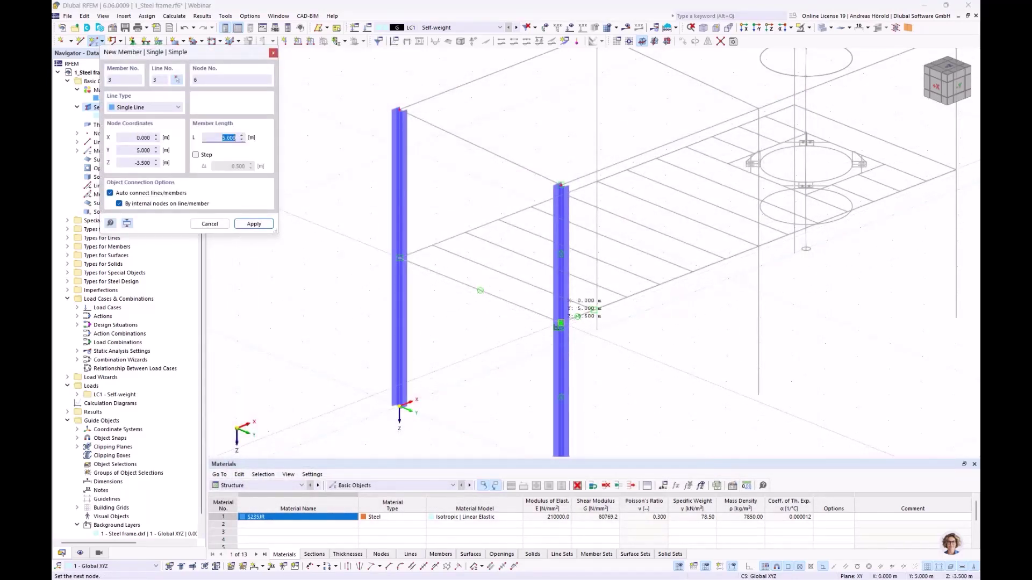
pyautogui.click(561, 324)
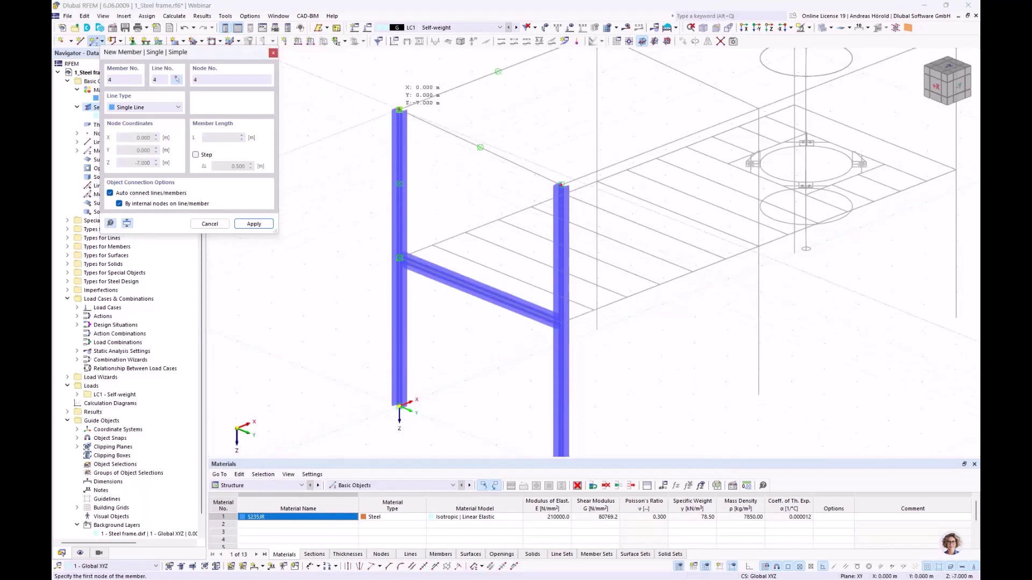
# Place another HE 240 B beam connecting the tops of the two columns and end member placement.
pyautogui.click(399, 109)
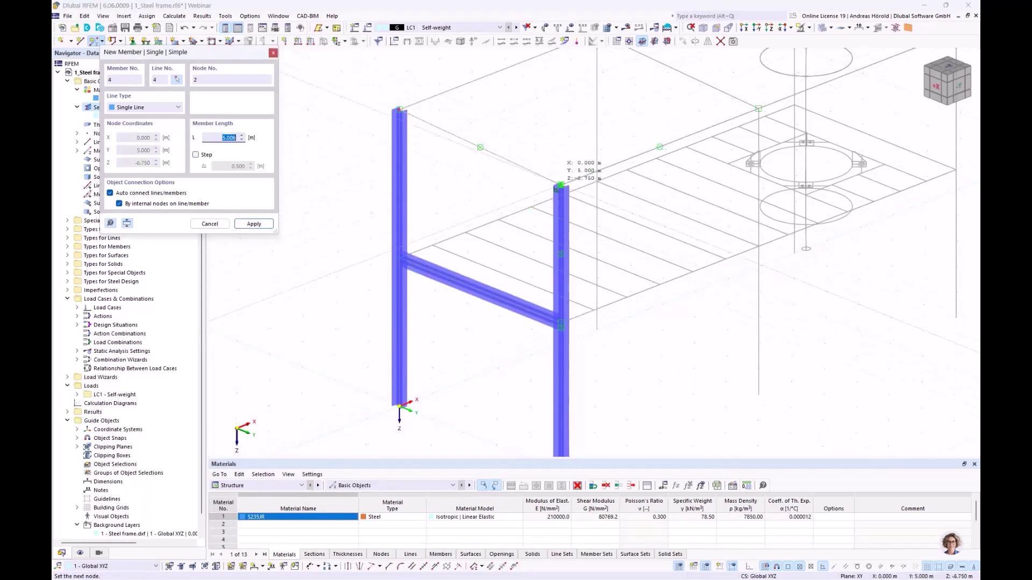
pyautogui.click(560, 185)
pyautogui.press('Escape')
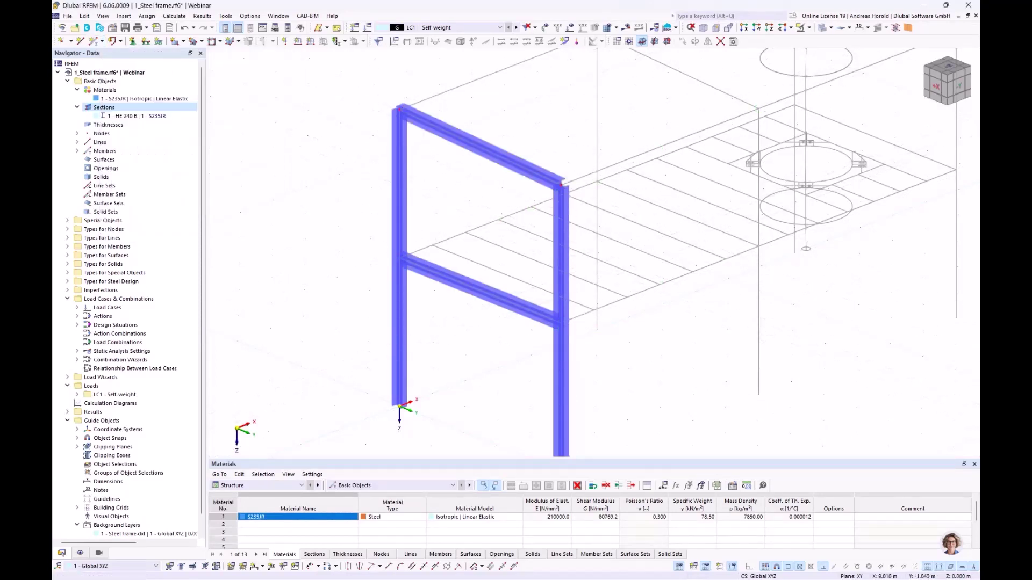
# Review the support conditions of the Hinged nodal support and assign it to the base nodes of both columns.
pyautogui.scroll(-3, 639, 273)
pyautogui.scroll(2, 637, 292)
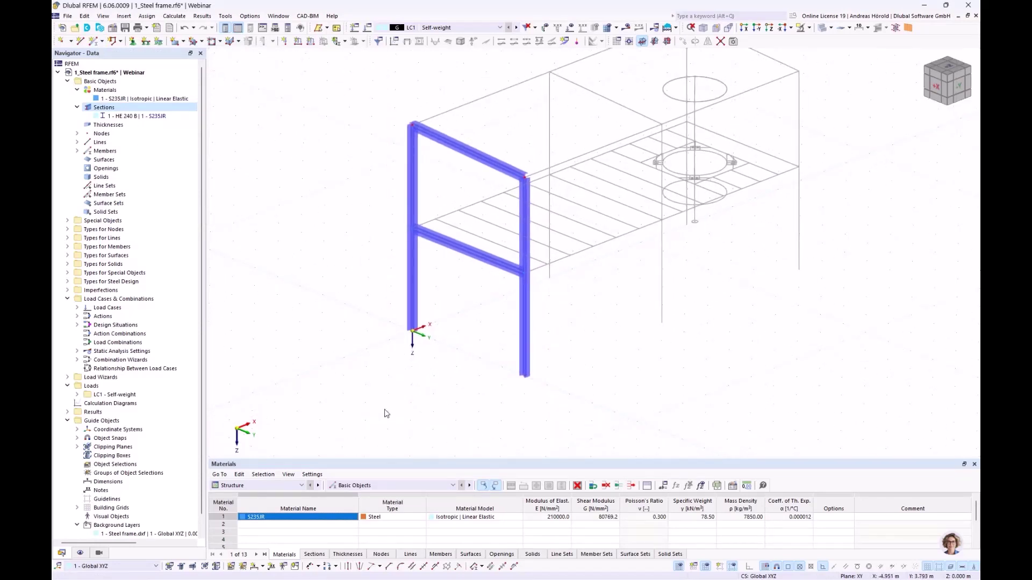
pyautogui.click(133, 42)
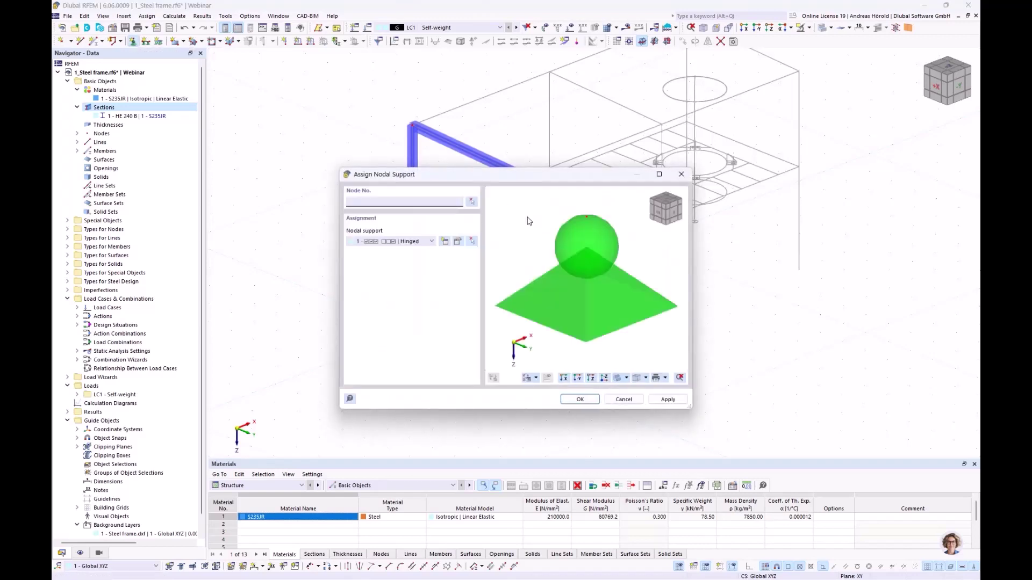
pyautogui.click(458, 242)
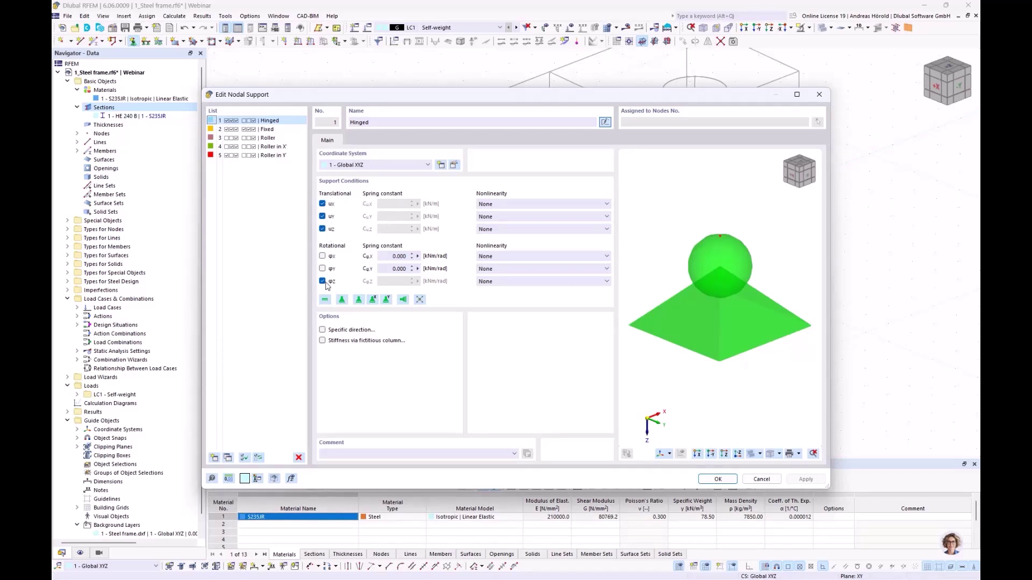
pyautogui.moveTo(305, 97); pyautogui.dragTo(573, 91)
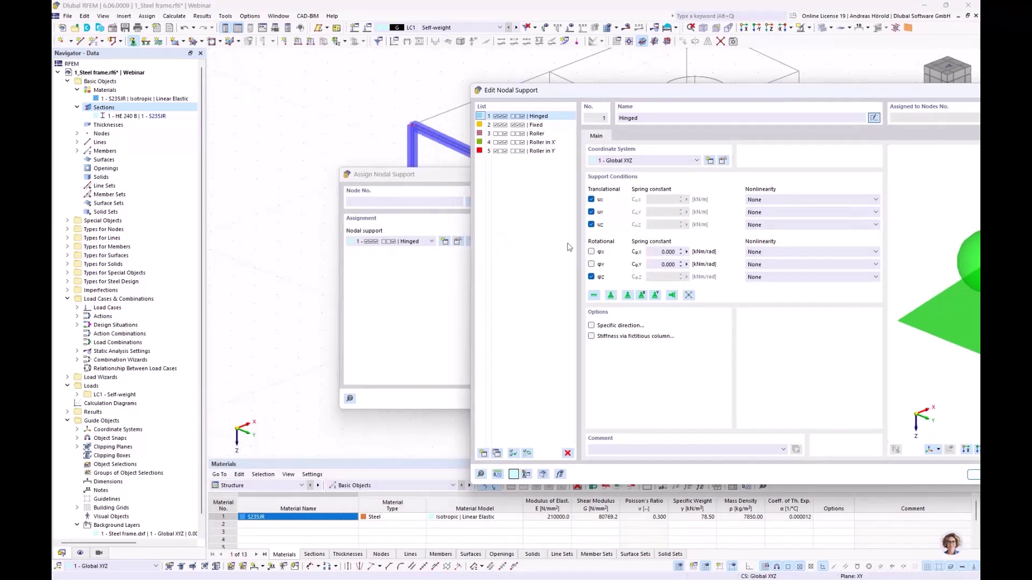
pyautogui.moveTo(685, 95); pyautogui.dragTo(438, 79)
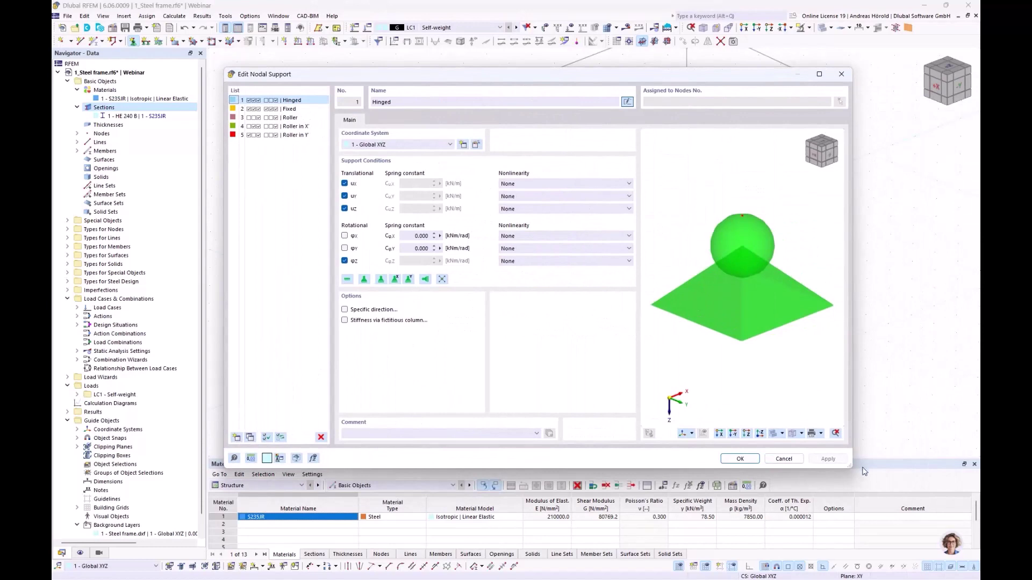
pyautogui.click(736, 459)
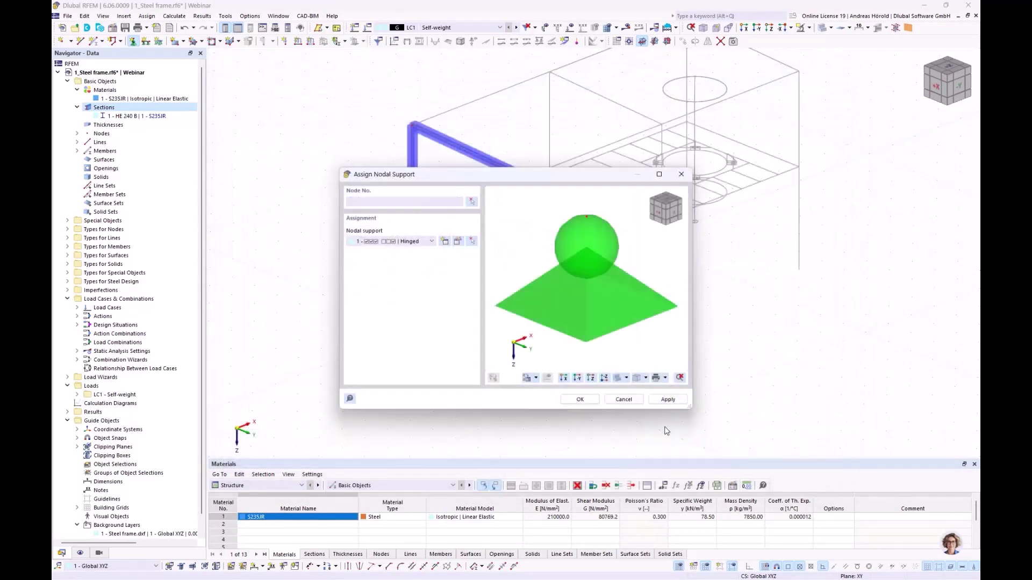
pyautogui.click(578, 400)
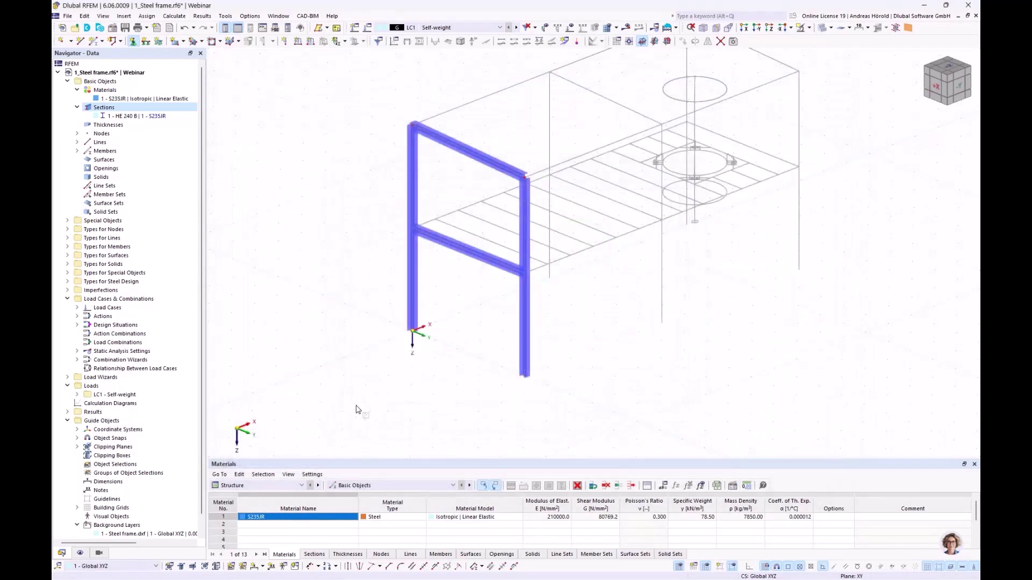
pyautogui.moveTo(355, 406); pyautogui.dragTo(610, 310)
pyautogui.scroll(1, 495, 362)
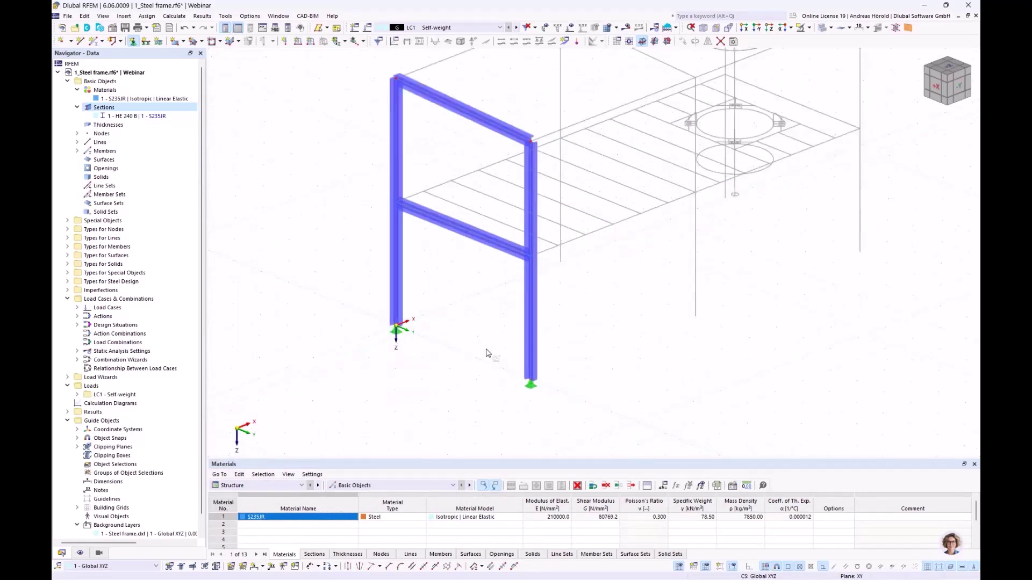
# Copy the complete end frame with its supports to the middle and far column positions of the background layer.
pyautogui.scroll(-2, 496, 358)
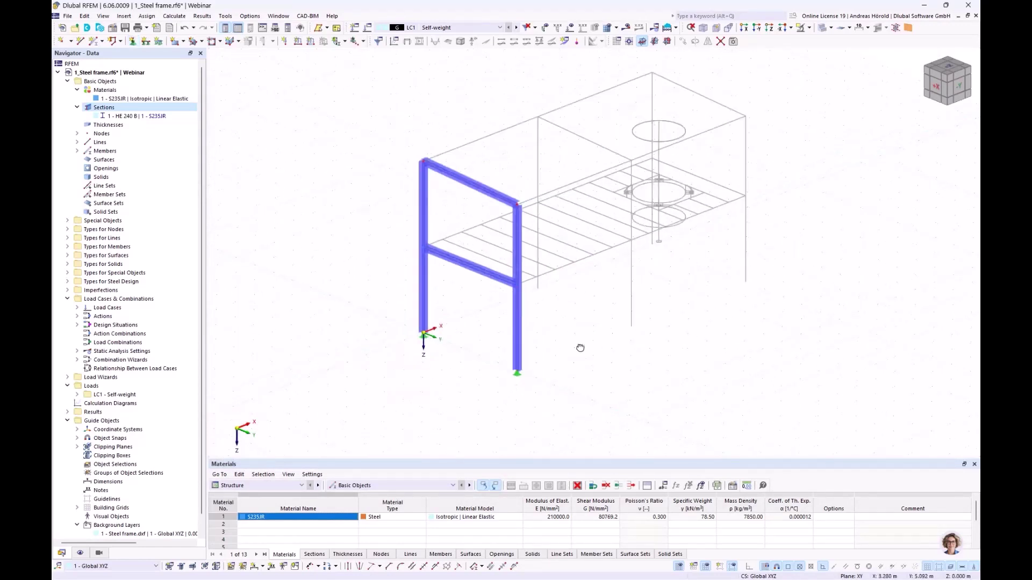
pyautogui.keyDown('ctrl'); pyautogui.moveTo(578, 350); pyautogui.dragTo(527, 422, button='middle'); pyautogui.keyUp('ctrl')
pyautogui.scroll(2, 460, 360)
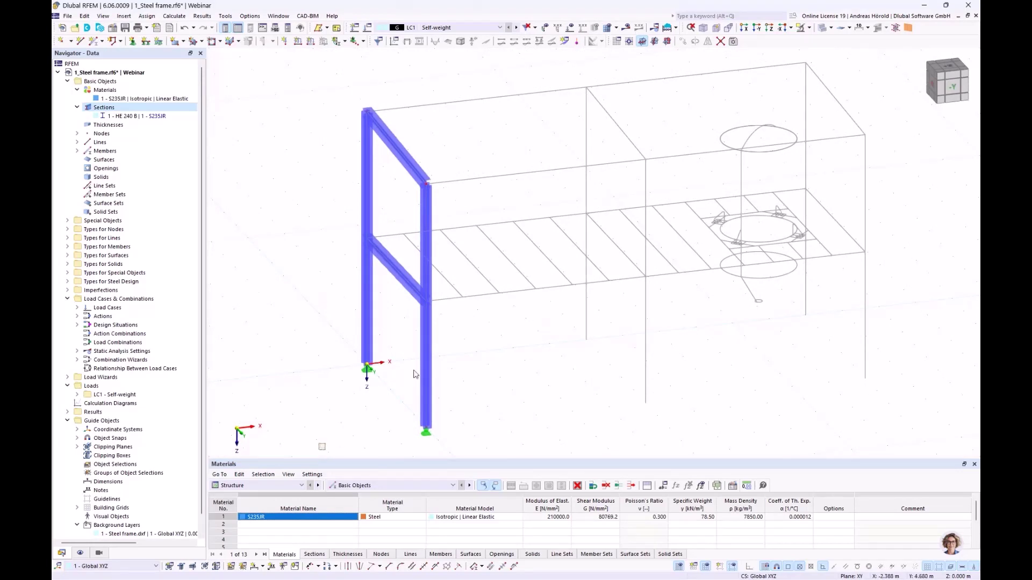
pyautogui.moveTo(321, 451); pyautogui.dragTo(470, 91)
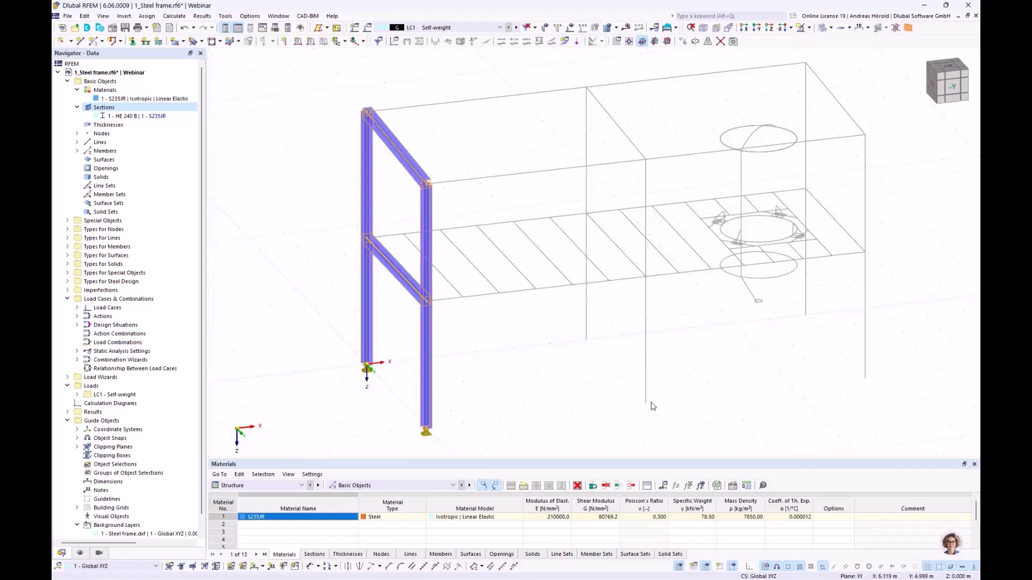
pyautogui.click(425, 428)
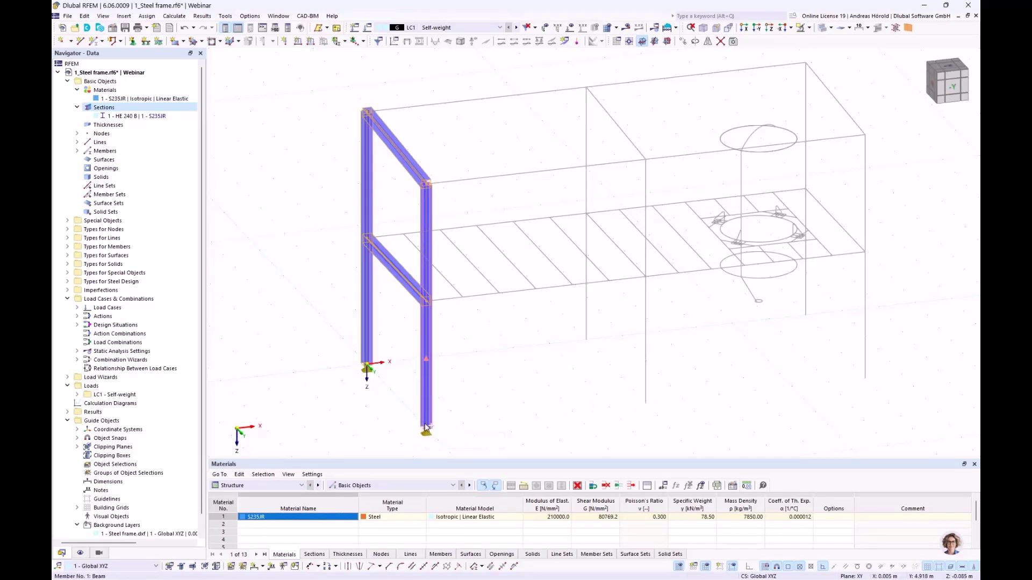
pyautogui.click(646, 405)
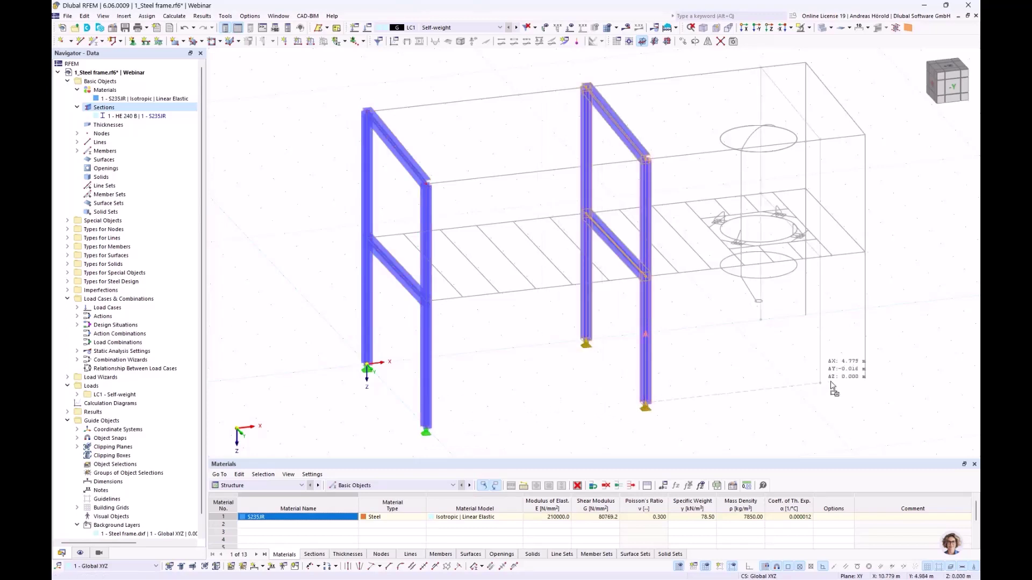
pyautogui.click(864, 382)
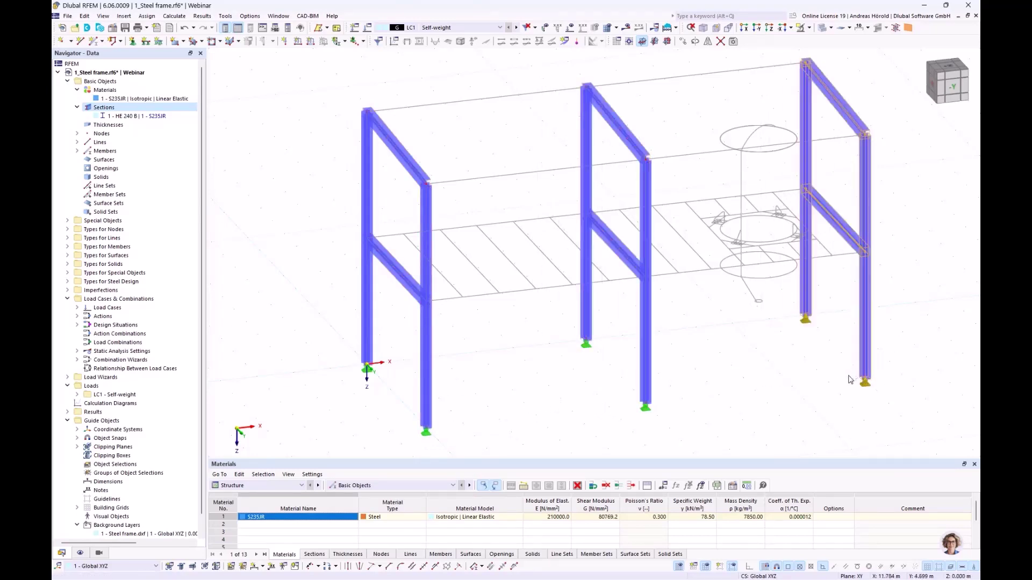
pyautogui.click(531, 388)
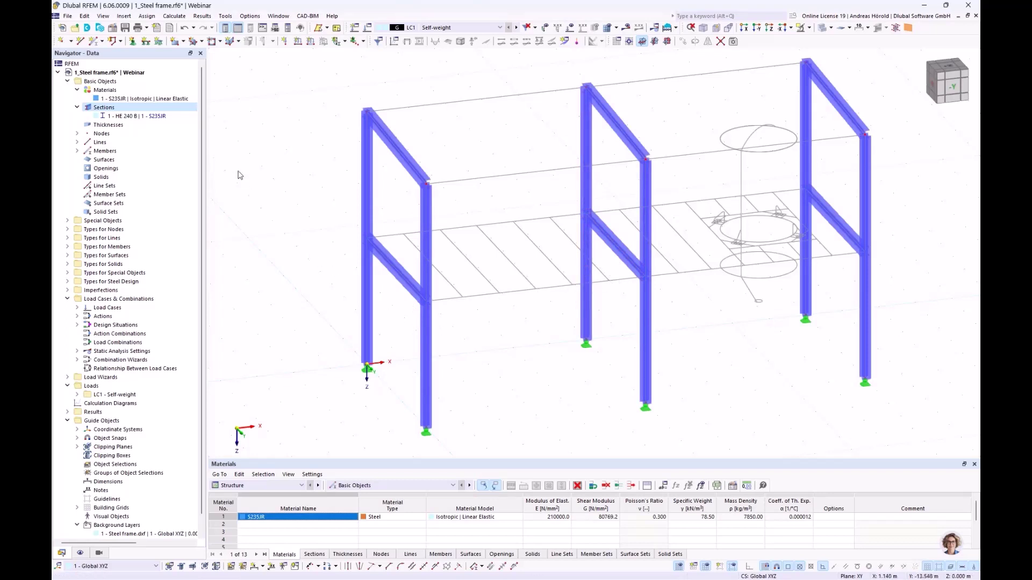
# Start a new single beam member and assign it the HE 220 A section from the ArcelorMittal HE A series.
pyautogui.click(93, 42)
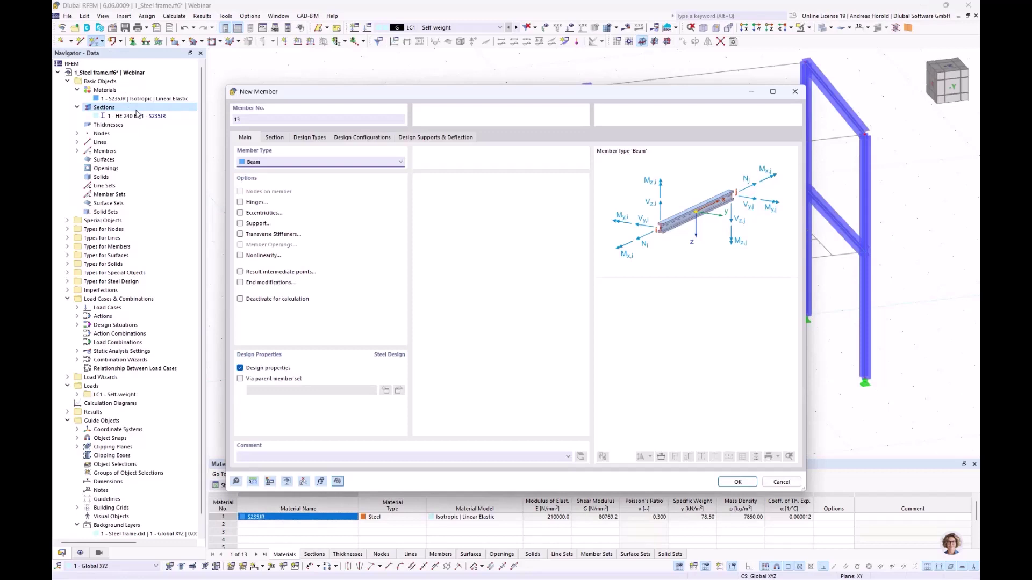
pyautogui.click(274, 139)
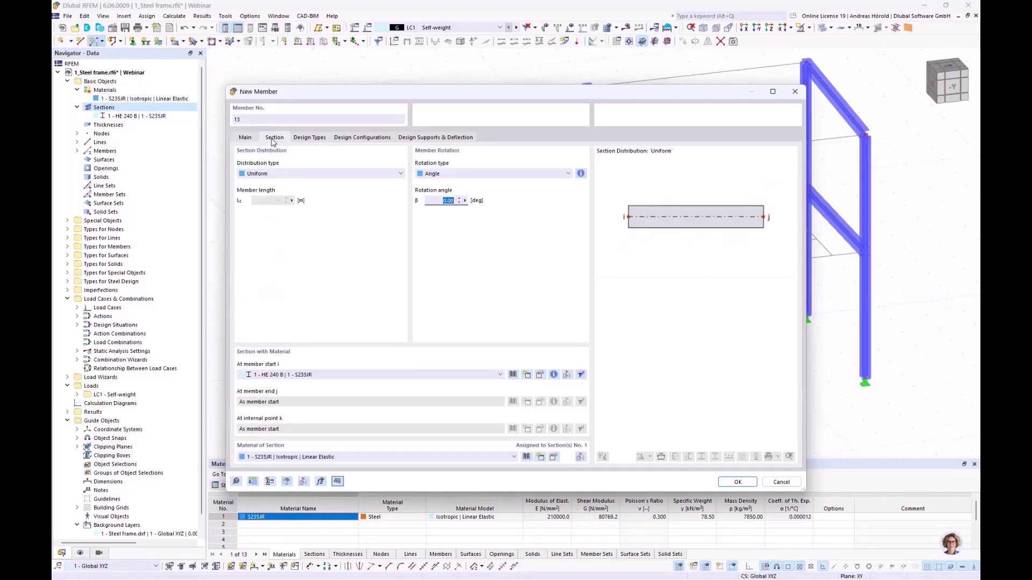
pyautogui.click(513, 375)
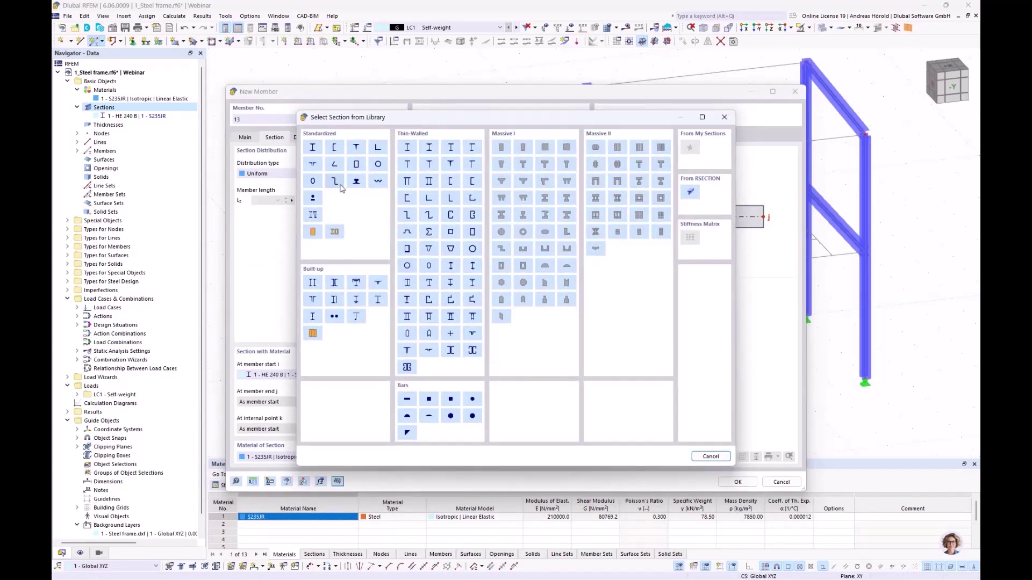
pyautogui.click(315, 148)
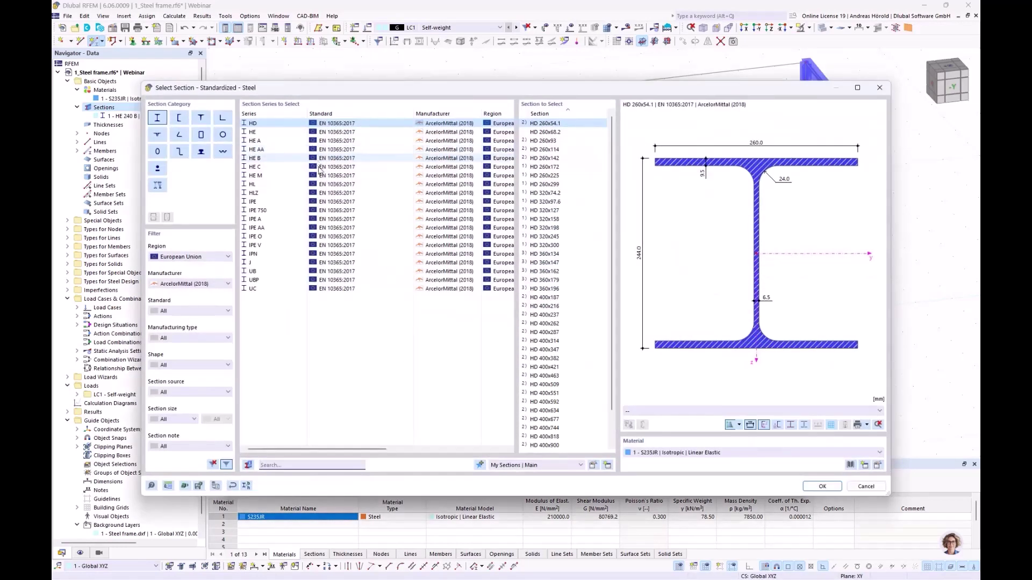
pyautogui.click(255, 141)
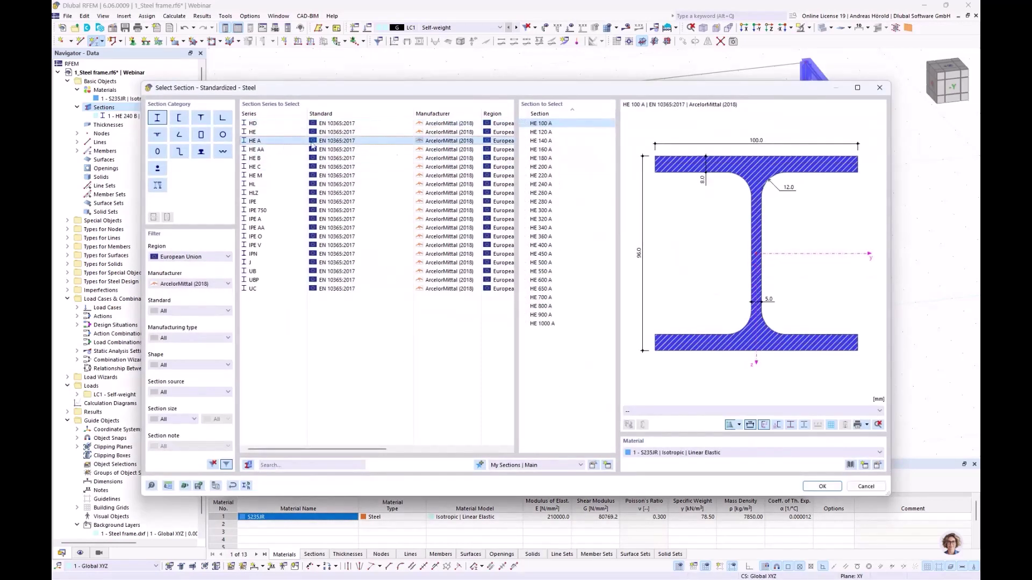
pyautogui.click(543, 175)
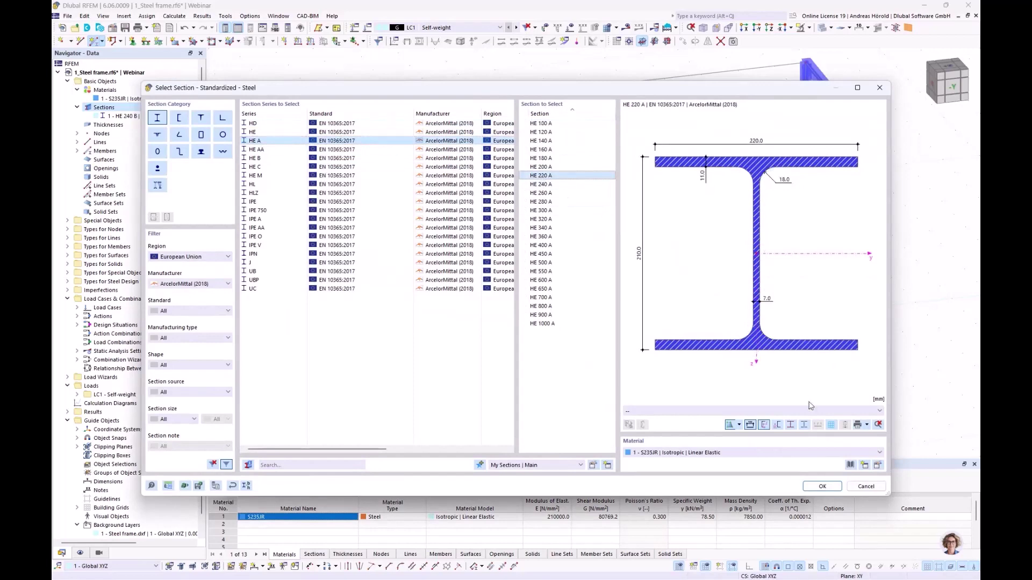
pyautogui.click(819, 486)
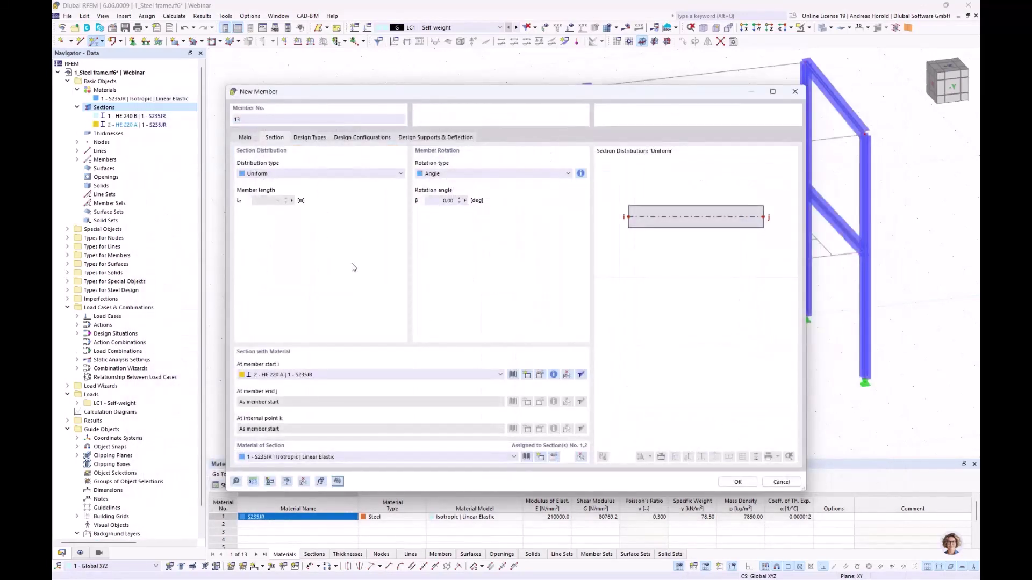
# Enable hinges for the new member and assign a local xyz hinge releasing φy and φz at both its start and end.
pyautogui.click(245, 139)
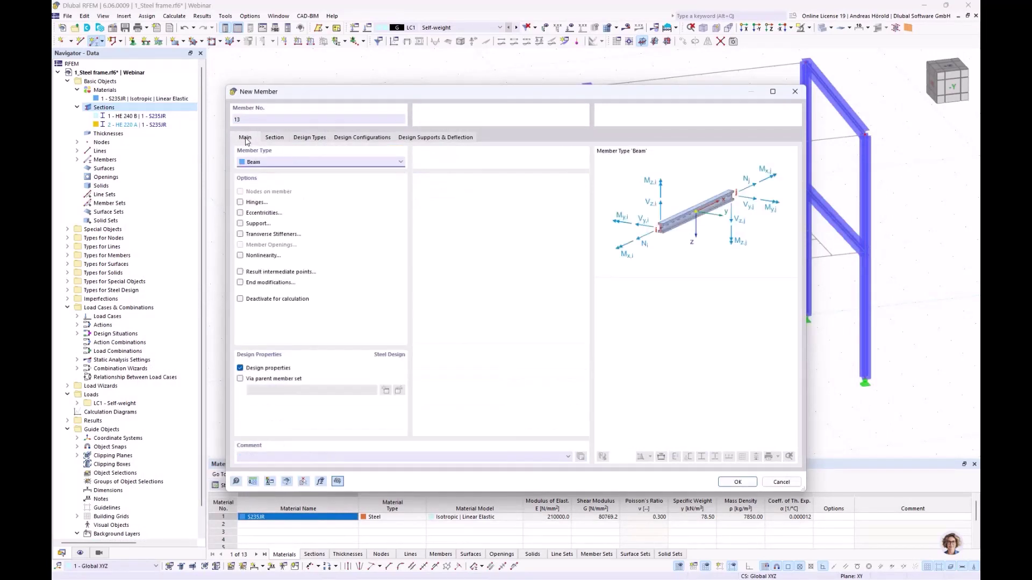
pyautogui.click(240, 202)
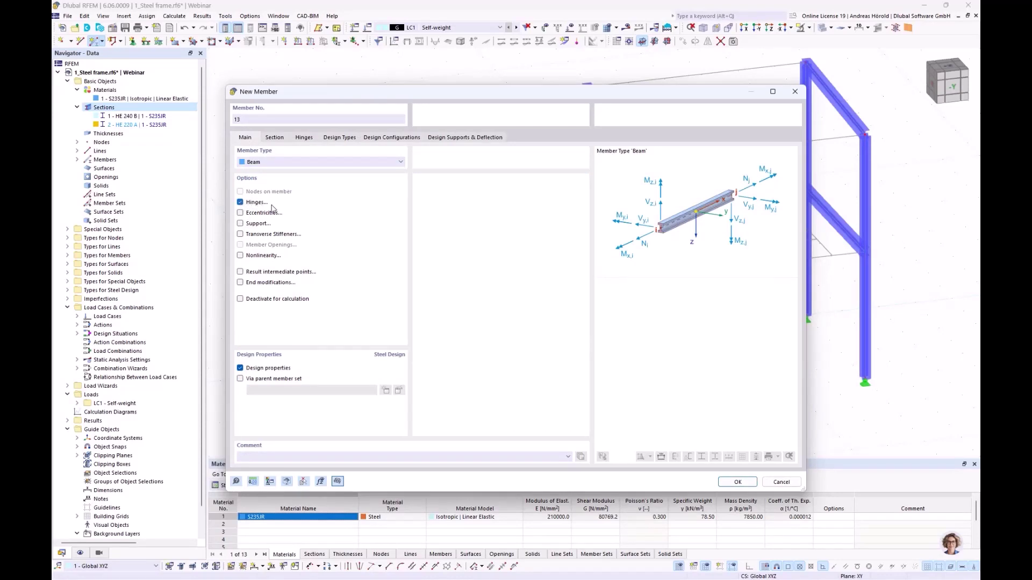
pyautogui.click(303, 139)
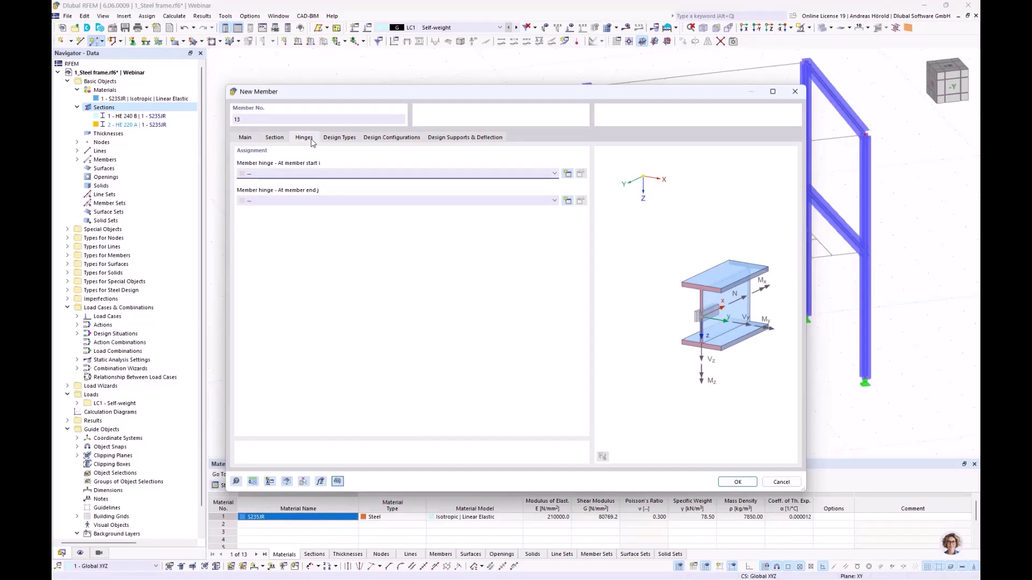
pyautogui.click(568, 174)
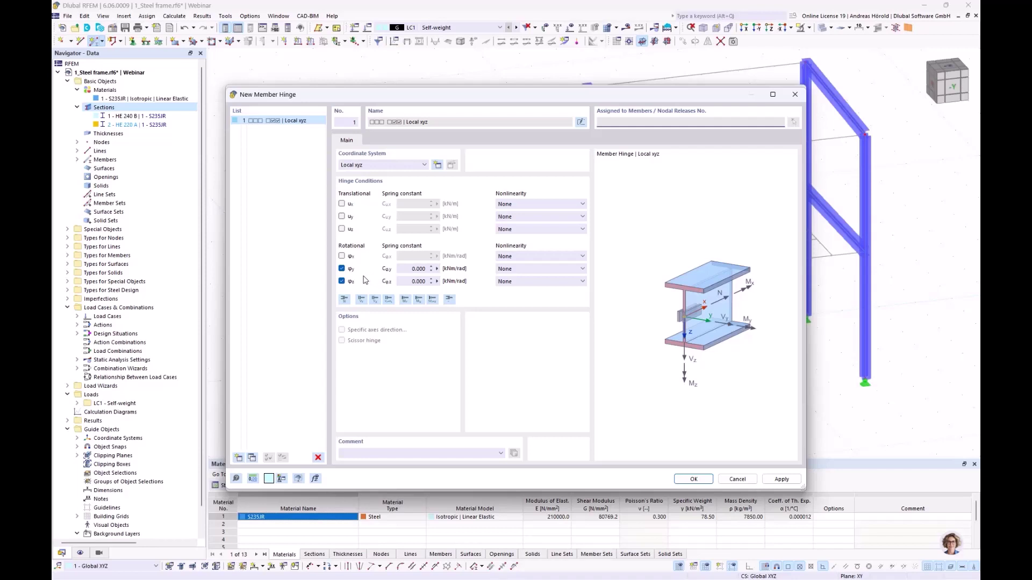
pyautogui.click(687, 477)
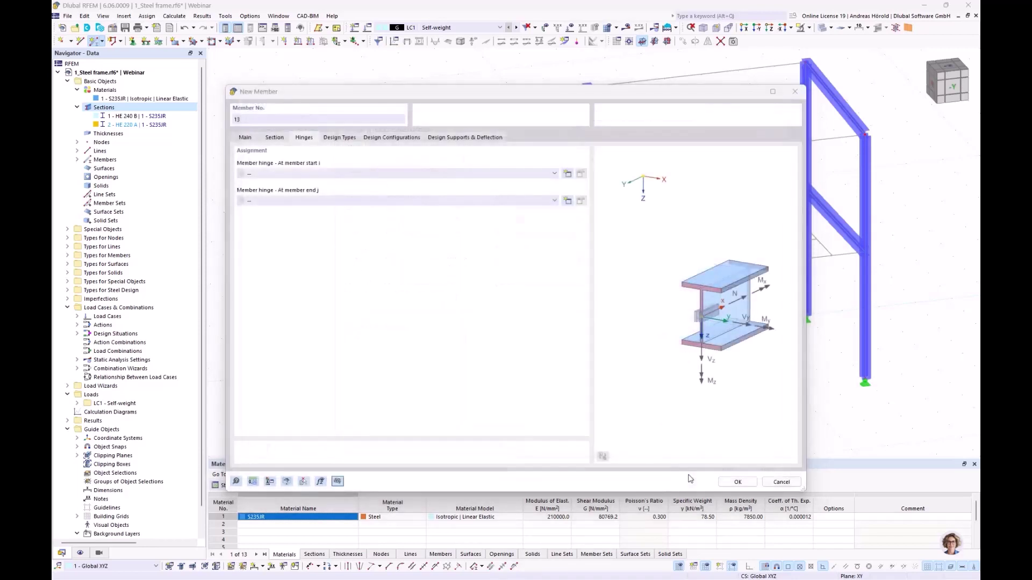
pyautogui.click(490, 201)
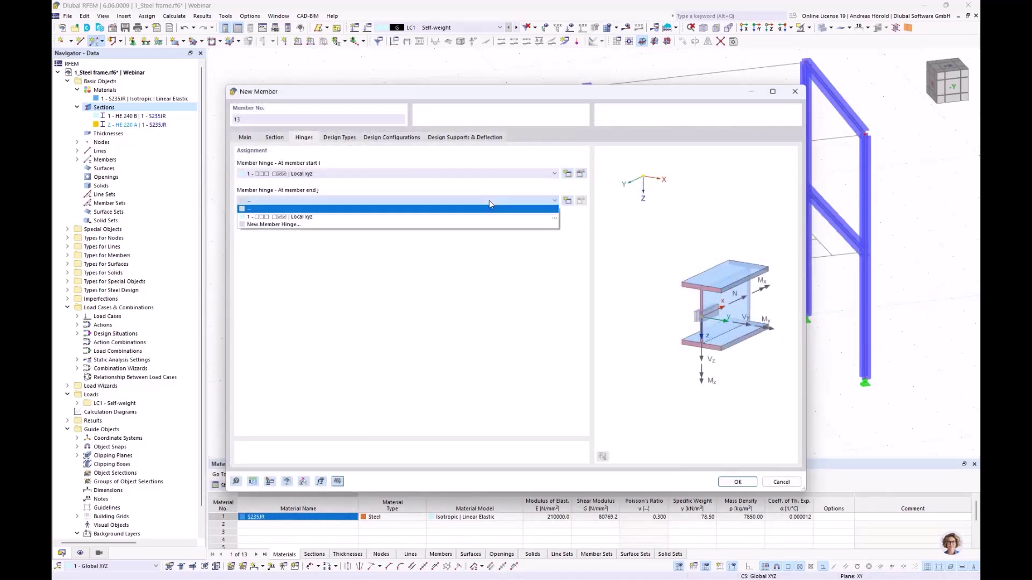
pyautogui.click(446, 219)
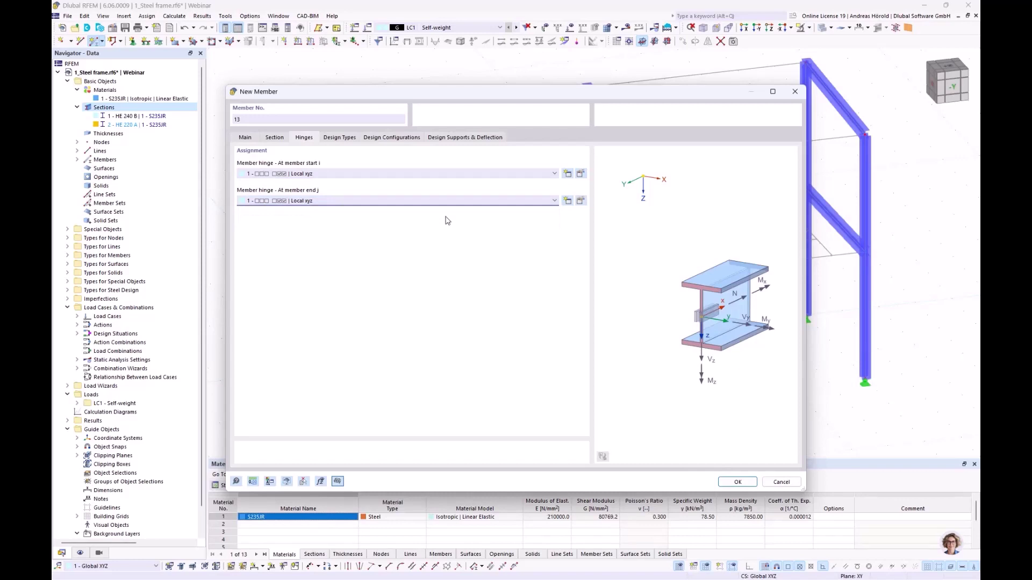
# Place the hinged HE 220 A beam between the first and middle frames along the platform's Y 5.000 m edge at Z -3.500 m.
pyautogui.click(736, 483)
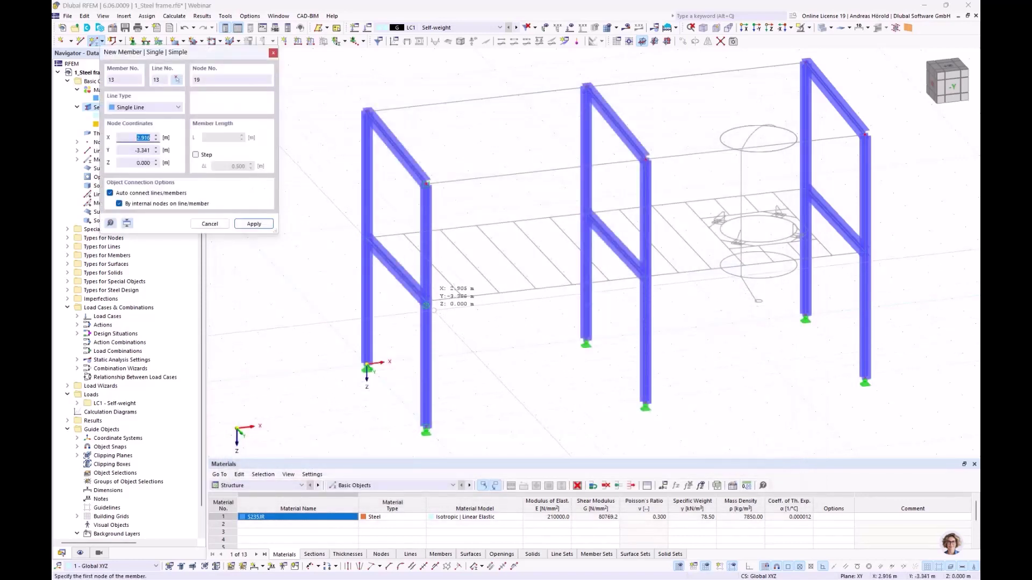
pyautogui.click(426, 301)
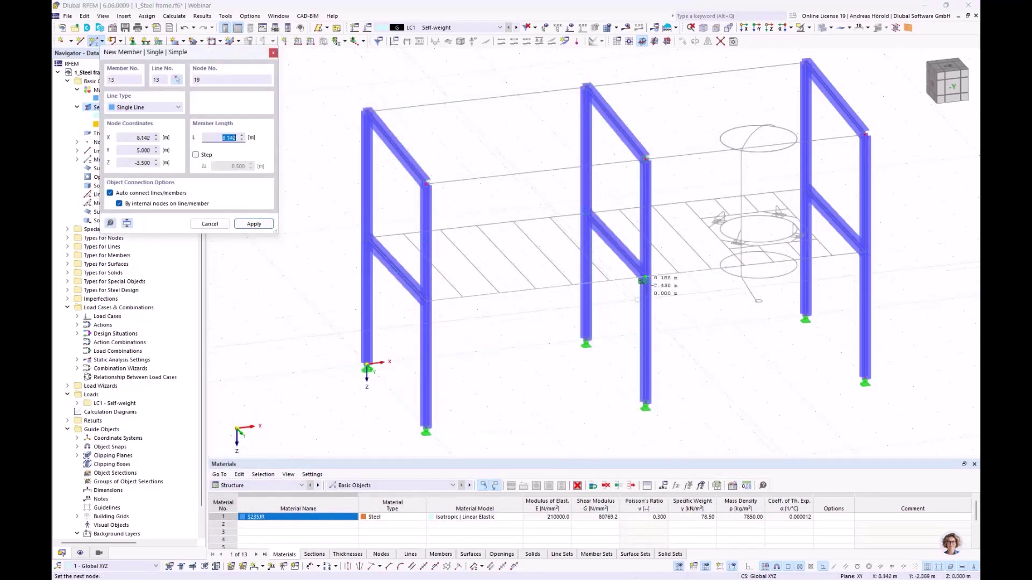
pyautogui.click(644, 278)
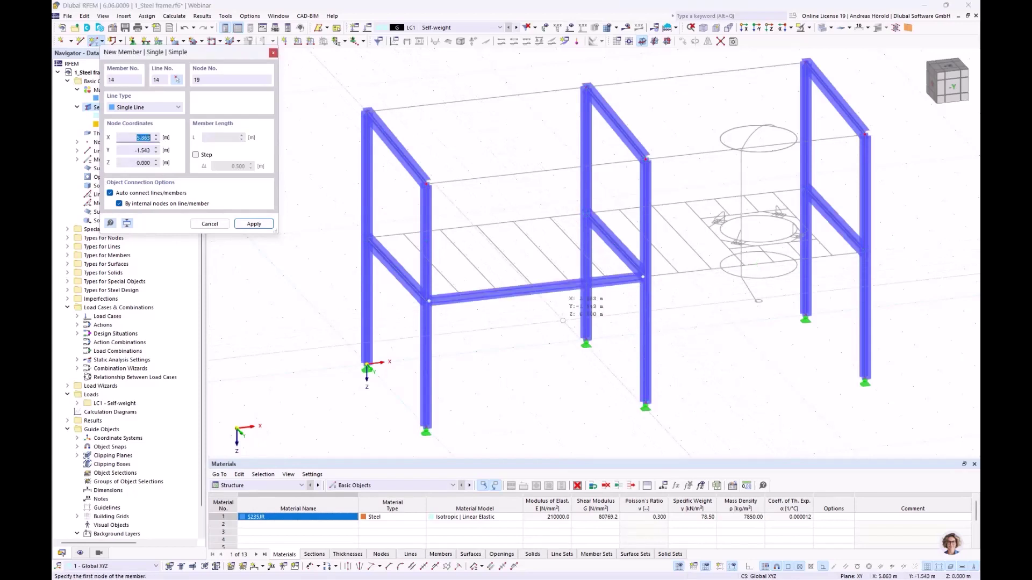
pyautogui.press('Escape')
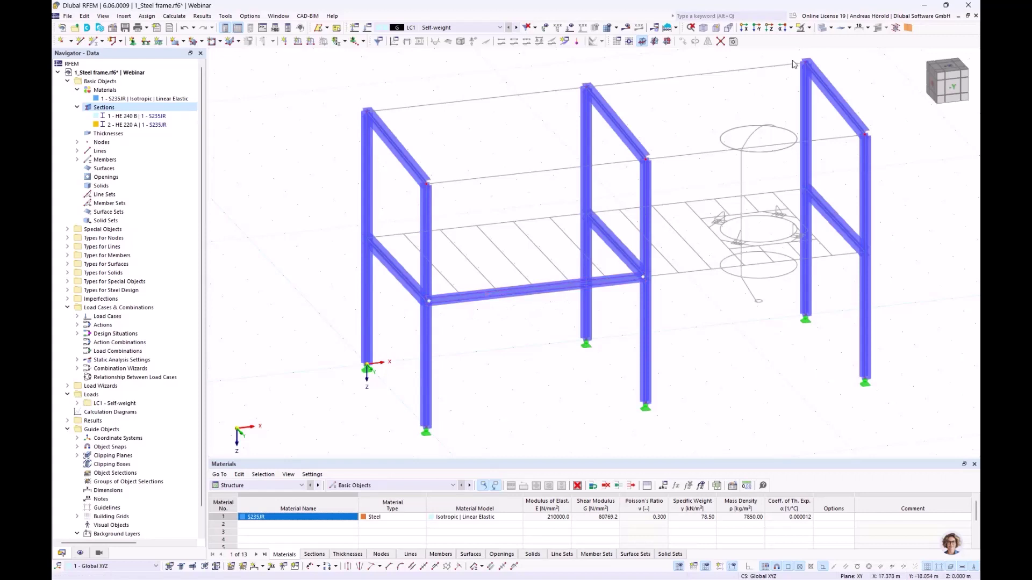
# Switch the model display to Wireframe Model.
pyautogui.click(831, 28)
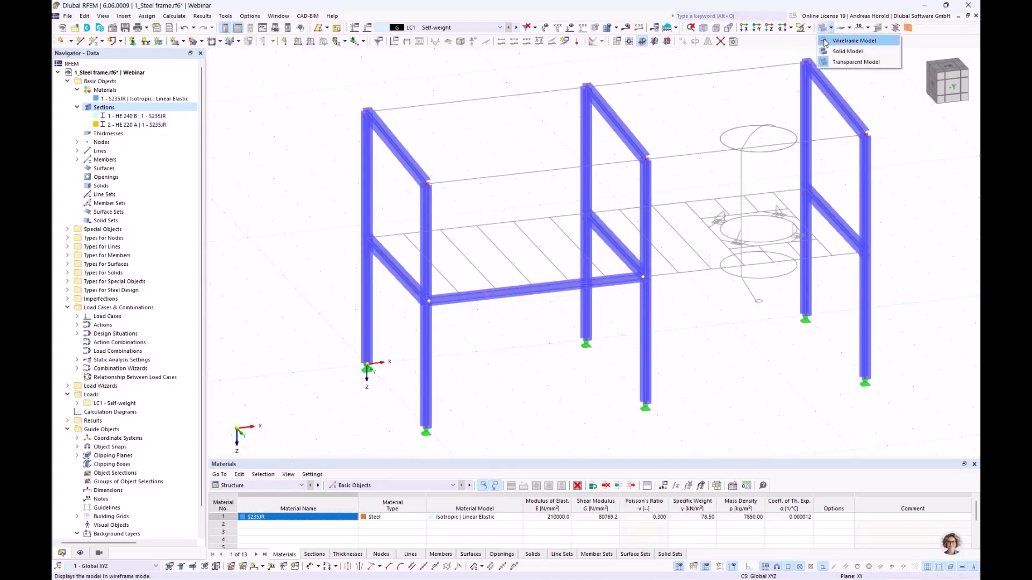
pyautogui.click(854, 41)
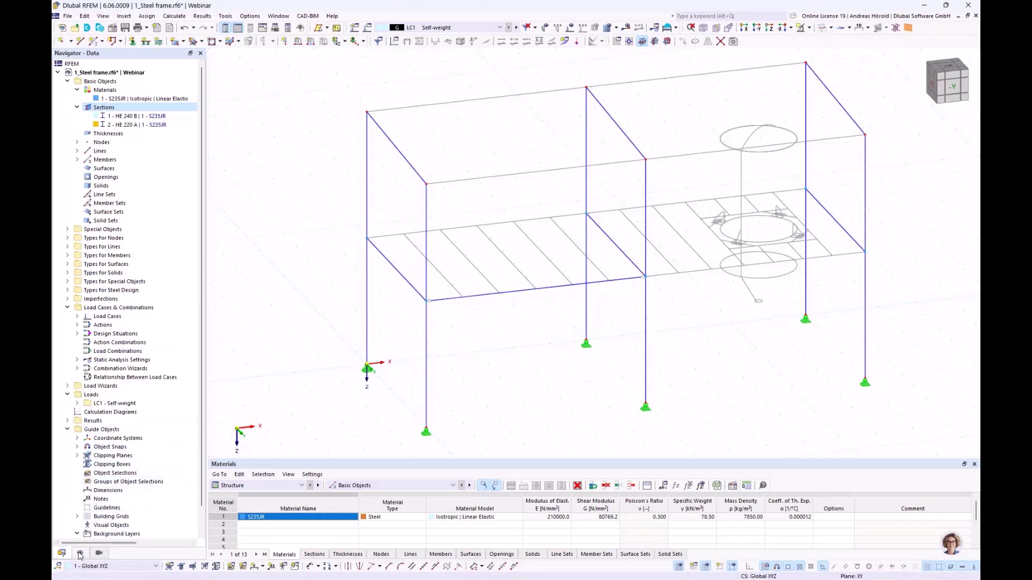
# Turn on the display of member outlines and section names for the model's members.
pyautogui.click(80, 554)
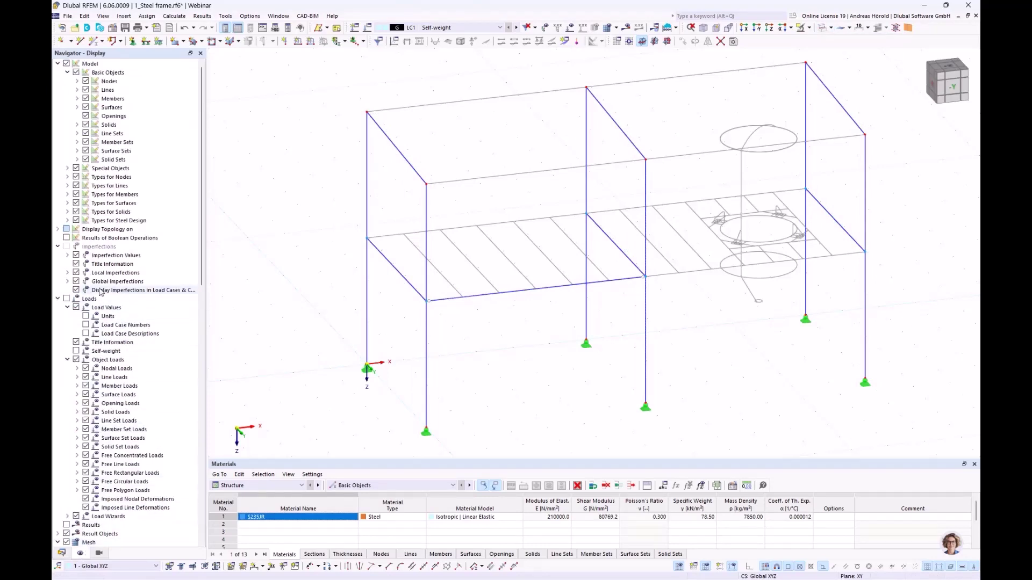
pyautogui.click(77, 108)
pyautogui.click(77, 108)
pyautogui.click(77, 99)
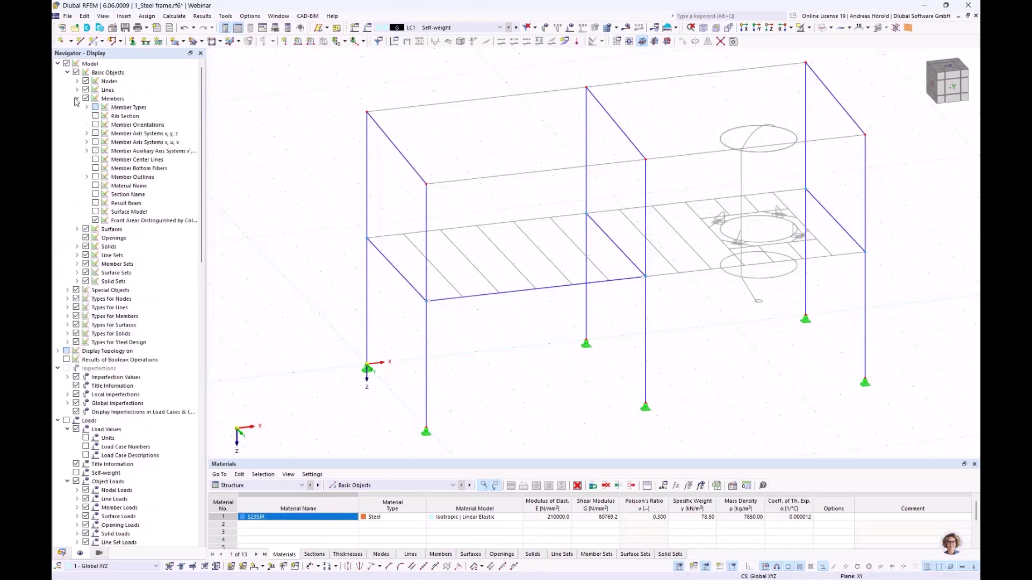
pyautogui.click(96, 177)
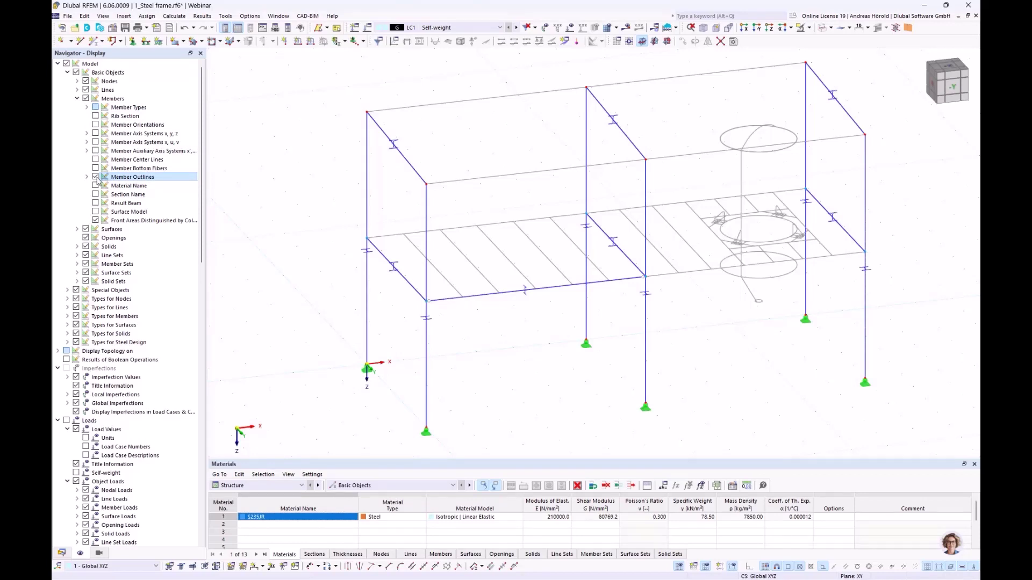
pyautogui.click(96, 195)
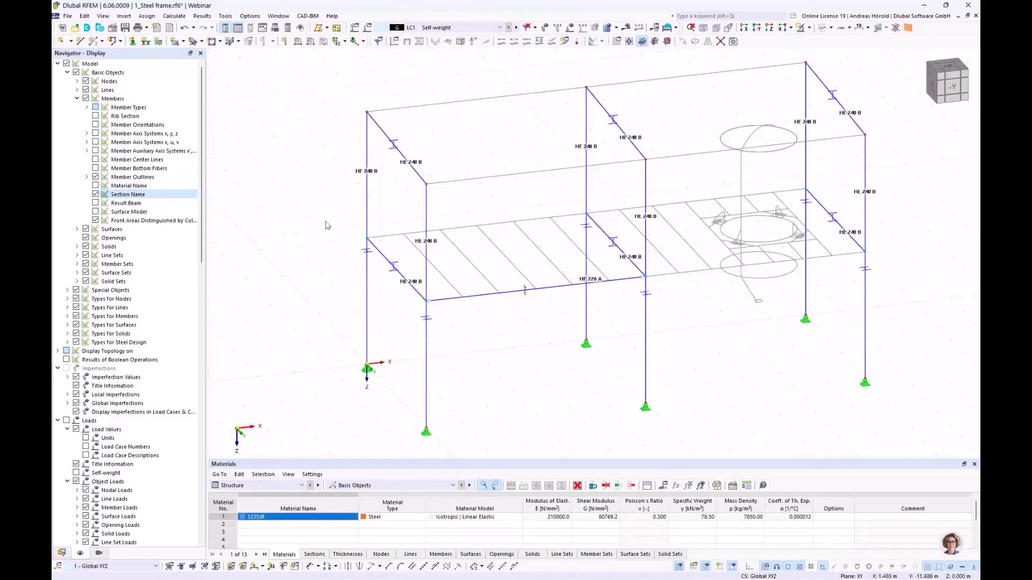
# Copy the hinged HE 220 A beam to the platform's opposite edge, and copy both beams into the second bay.
pyautogui.moveTo(422, 280)
pyautogui.keyDown('ctrl'); pyautogui.mouseDown(button='middle')
pyautogui.moveTo(544, 279)
pyautogui.moveTo(425, 295)
pyautogui.mouseUp(button='middle'); pyautogui.keyUp('ctrl')
pyautogui.scroll(3, 605, 324)
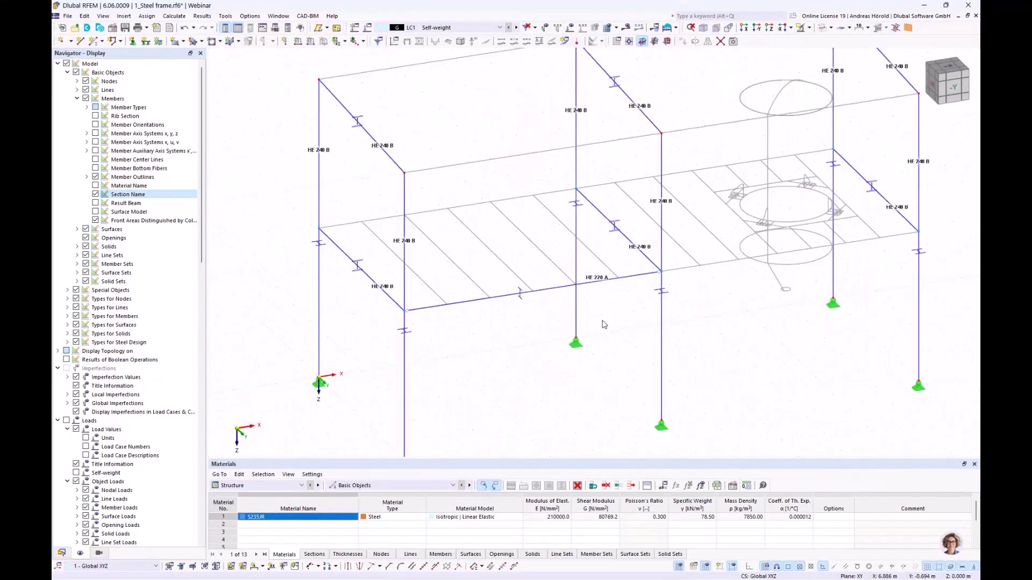
pyautogui.scroll(-3, 604, 324)
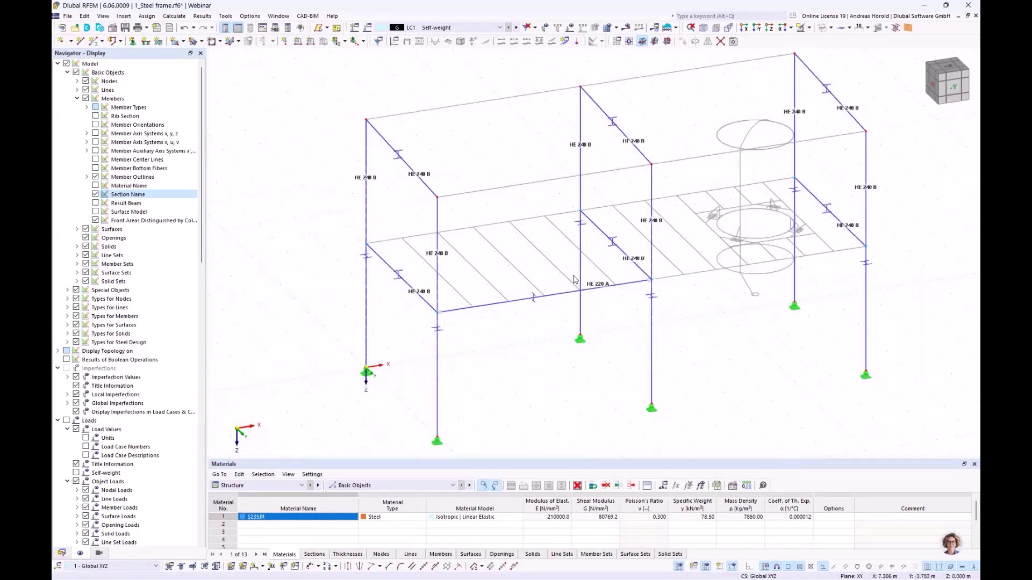
pyautogui.moveTo(573, 276); pyautogui.dragTo(535, 327)
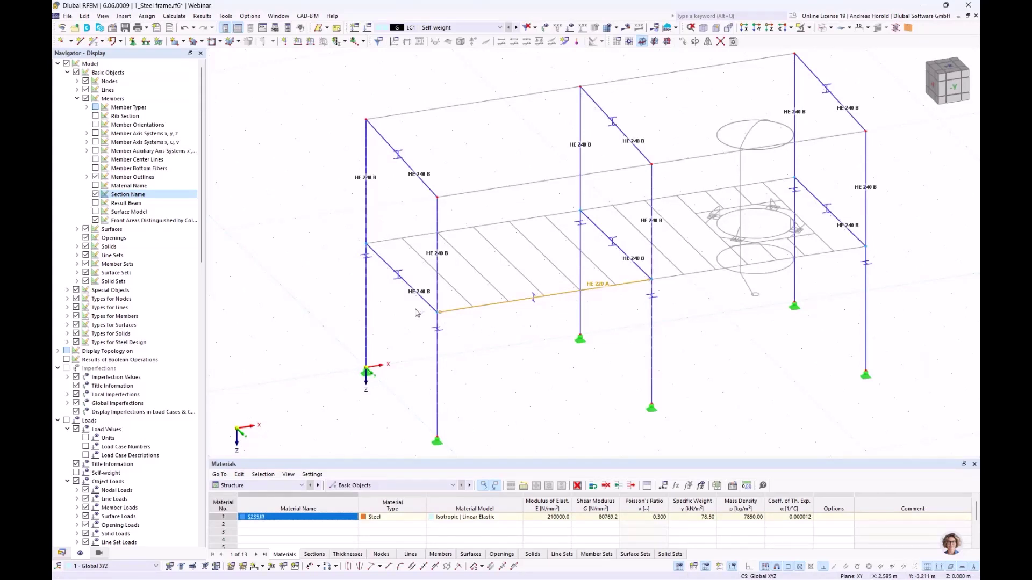
pyautogui.moveTo(444, 315); pyautogui.dragTo(369, 256)
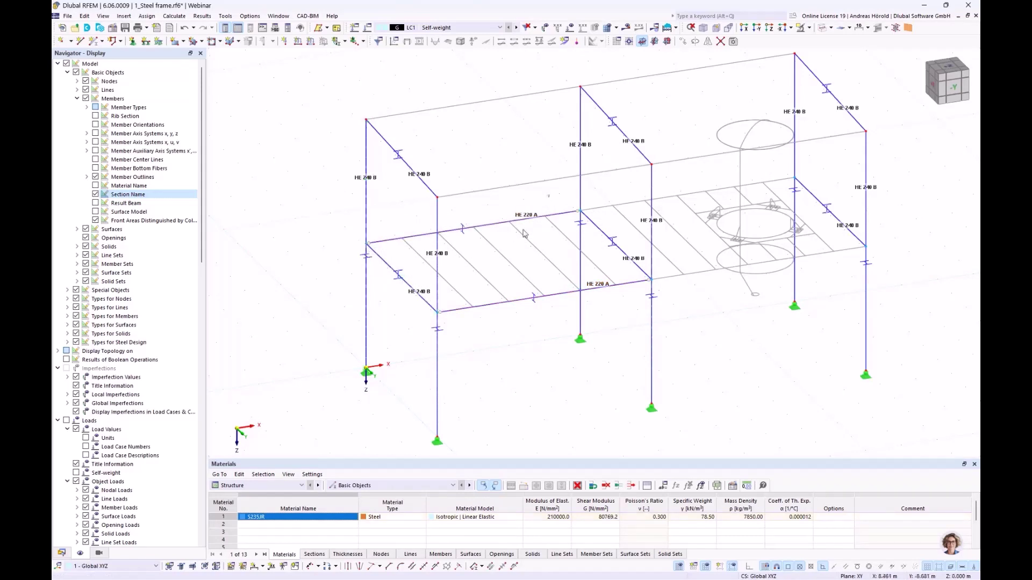
pyautogui.moveTo(549, 194); pyautogui.dragTo(653, 285)
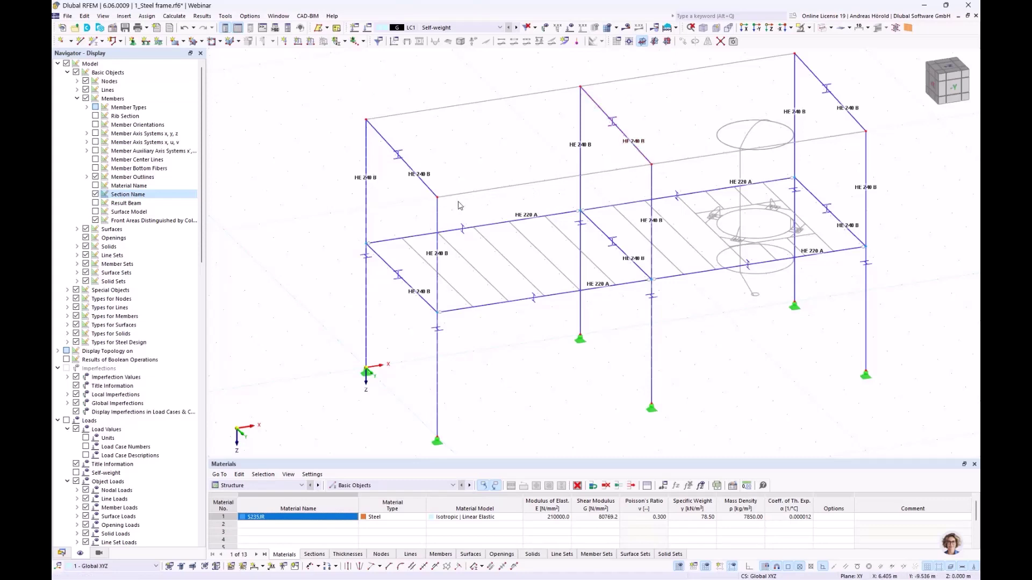
# Start a new hinged single beam member and assign it the IPE 240 section from the ArcelorMittal IPE series.
pyautogui.click(93, 41)
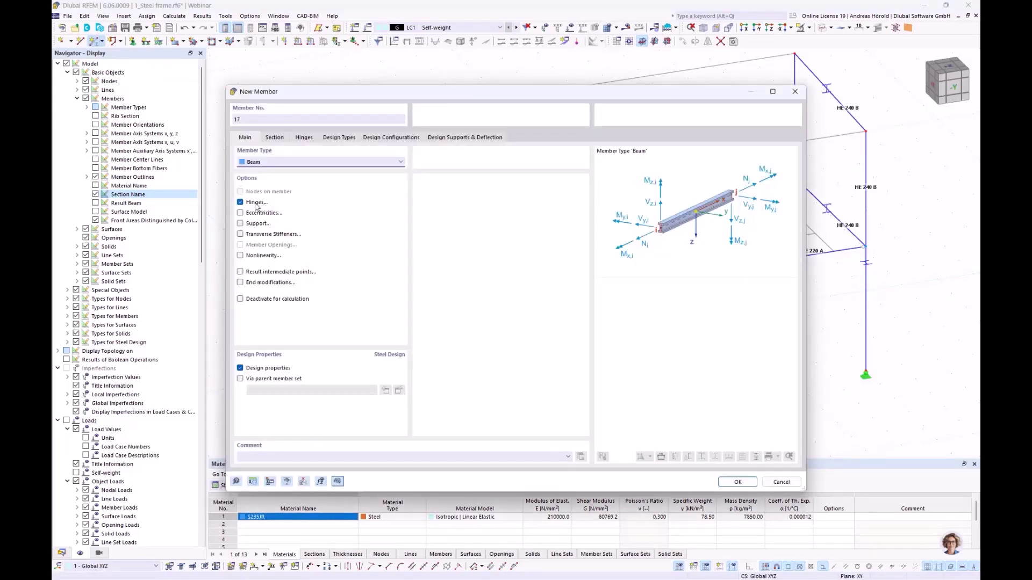
pyautogui.click(303, 139)
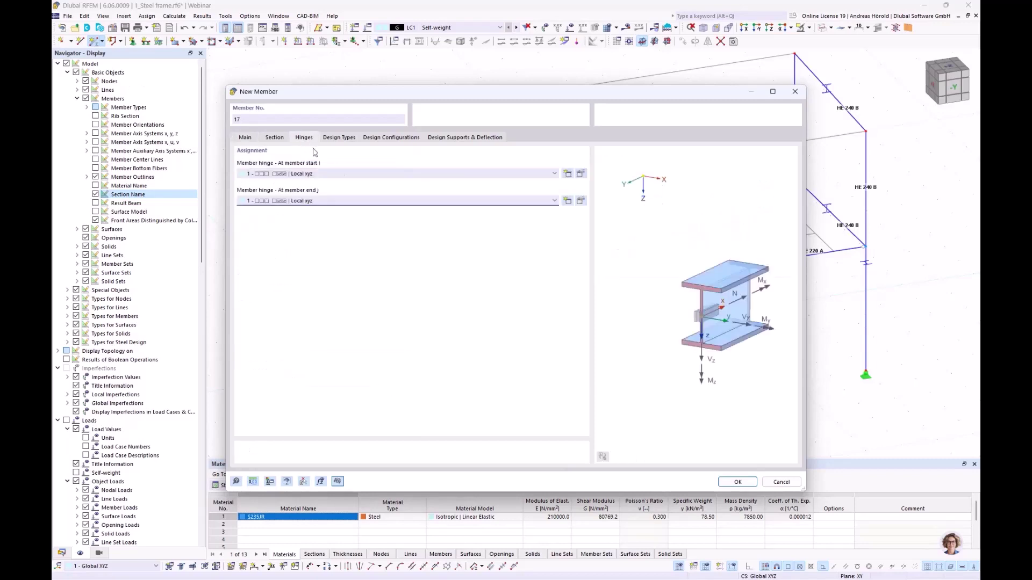
pyautogui.click(275, 138)
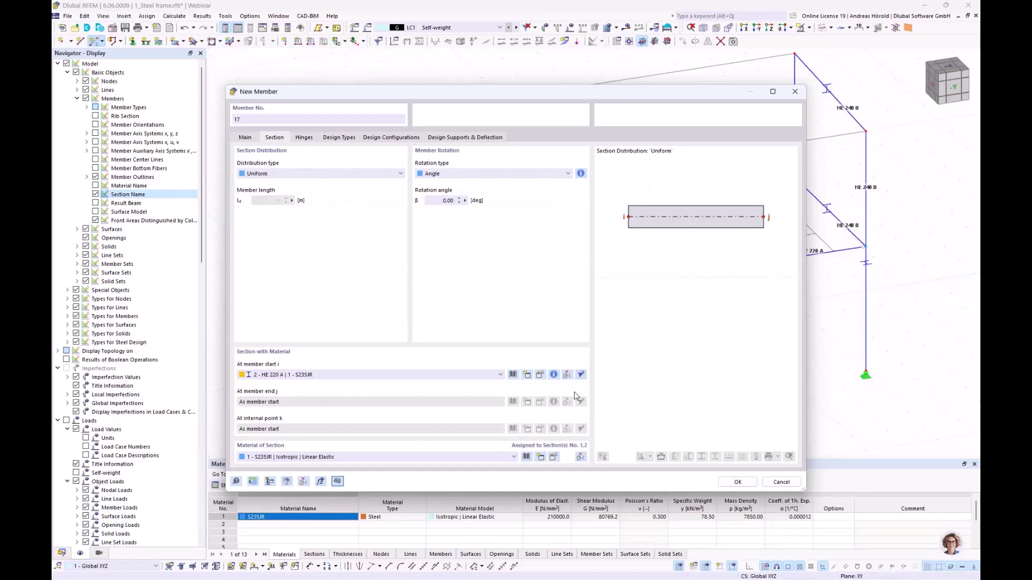
pyautogui.click(512, 375)
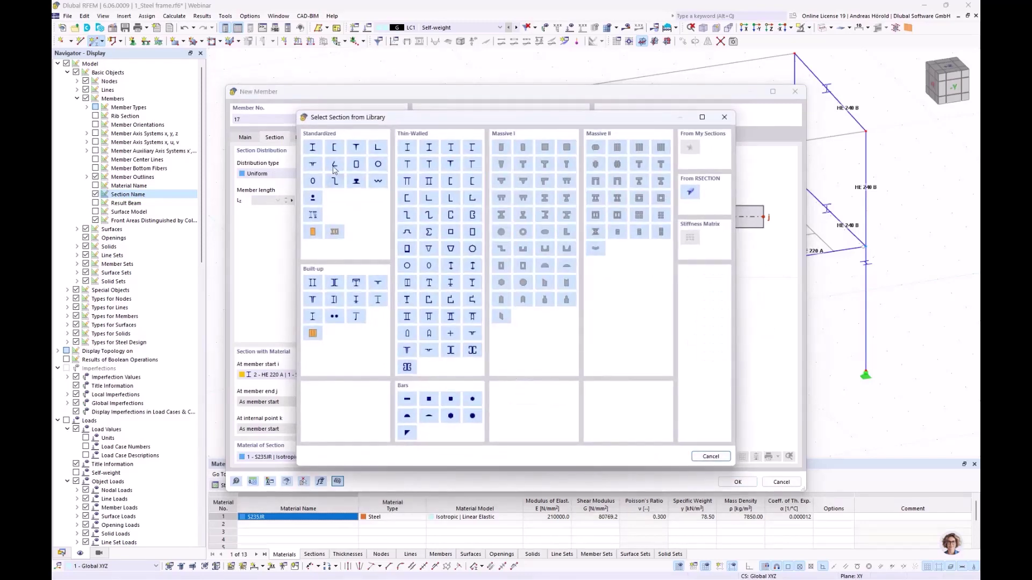
pyautogui.click(312, 148)
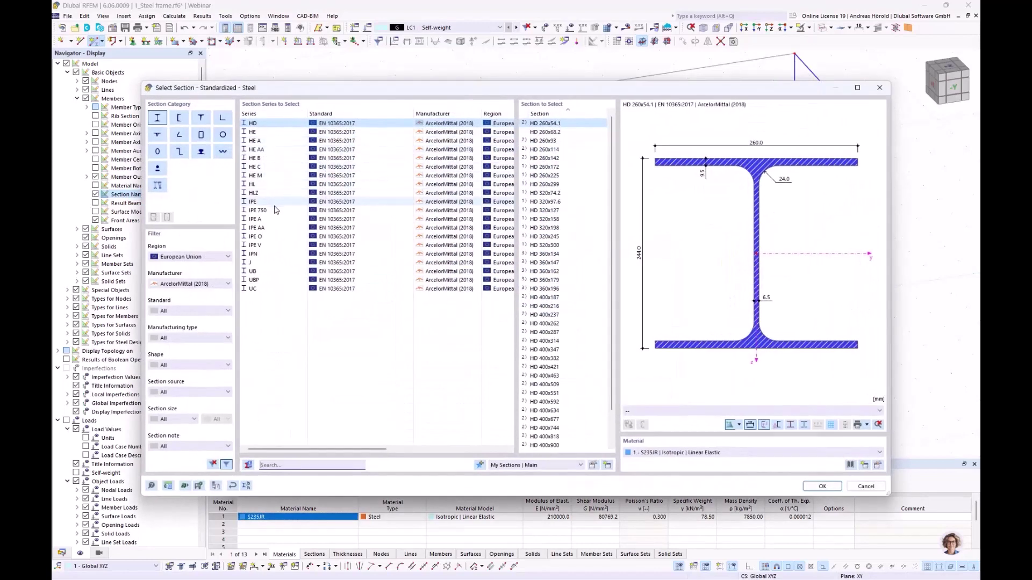
pyautogui.click(263, 203)
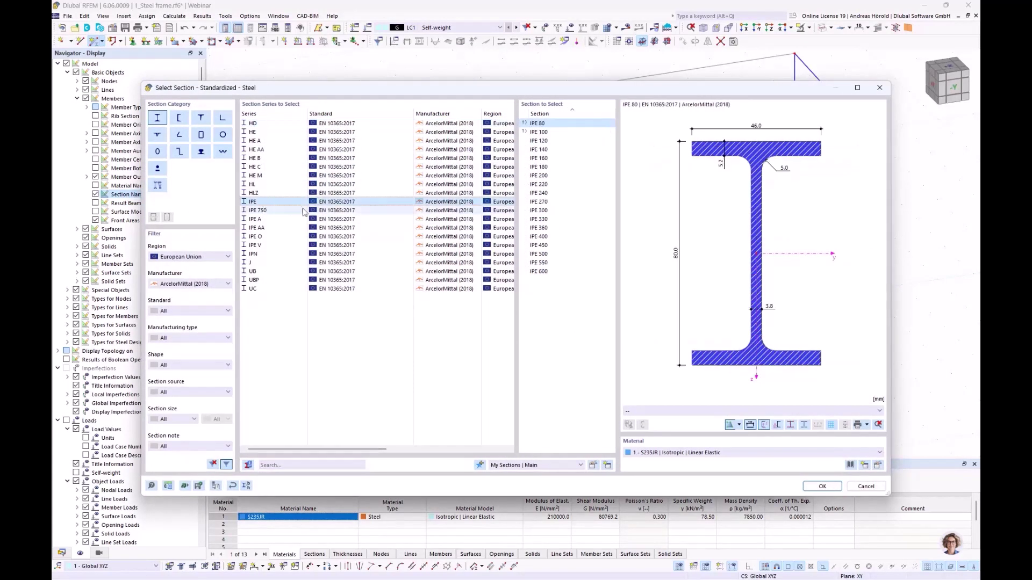
pyautogui.click(540, 193)
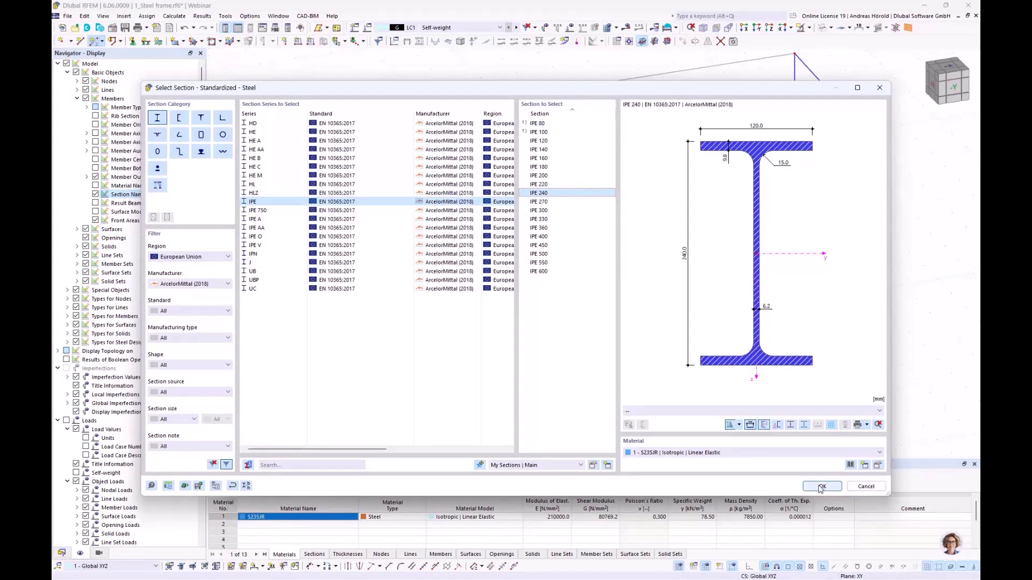
pyautogui.click(822, 487)
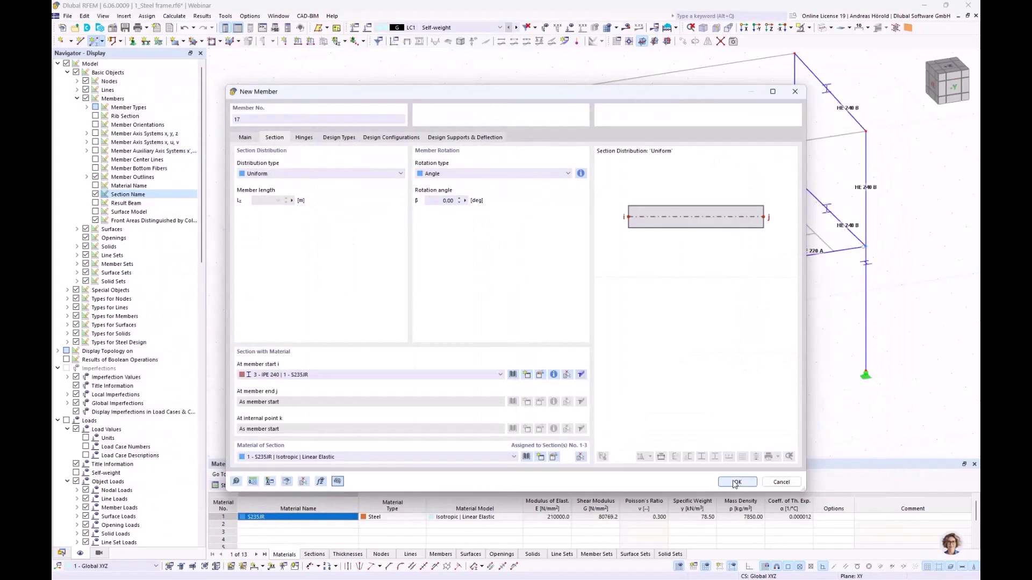
# Place the IPE 240 beam along the lower roof edge between the first and middle frames at Z -6.750 m.
pyautogui.click(737, 482)
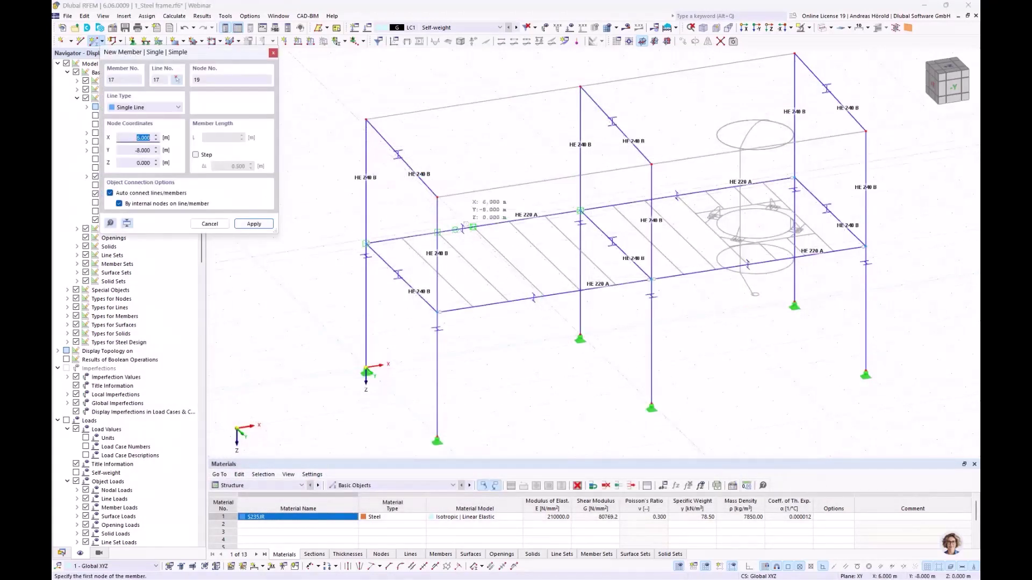
pyautogui.click(438, 197)
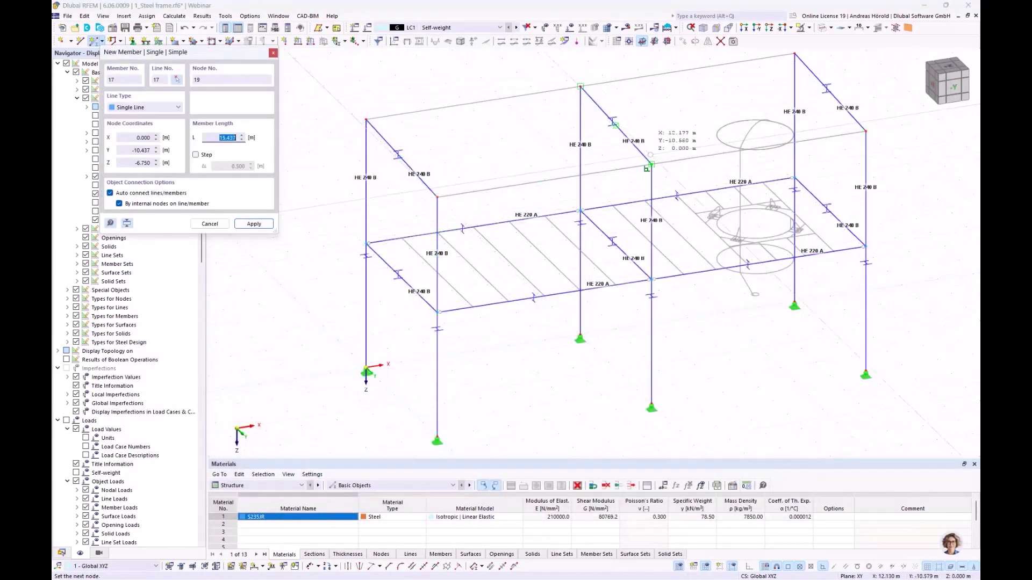
pyautogui.click(649, 165)
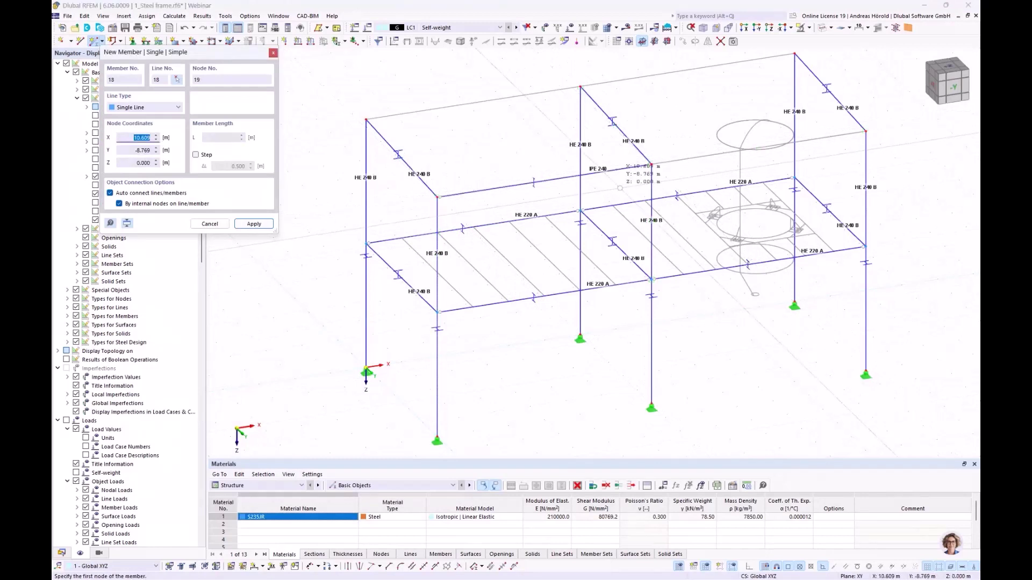
pyautogui.press('Escape')
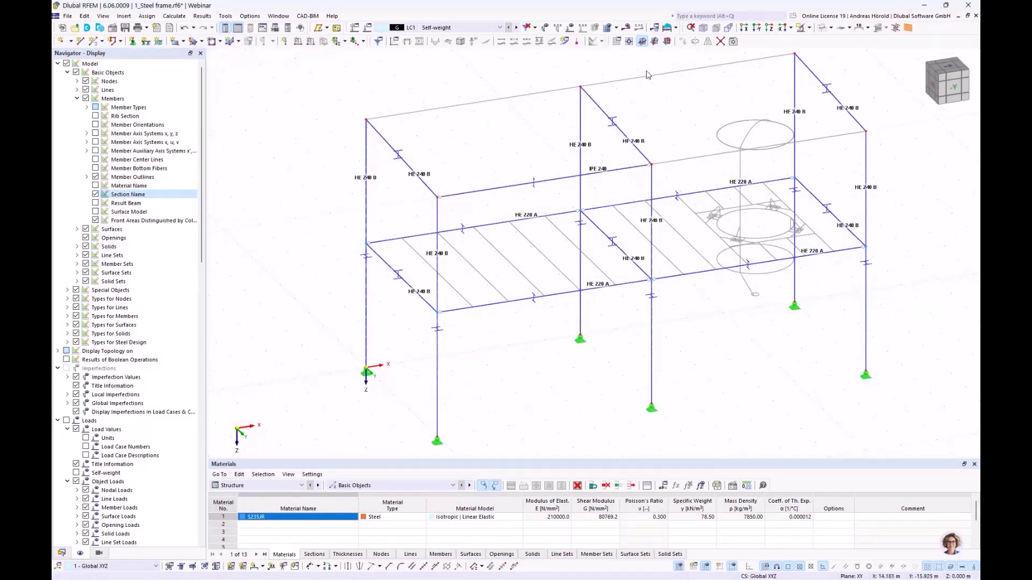
# Examine the IPE 240 beam's orientation relative to the sloping HE 240 B roof girder in the X-direction view.
pyautogui.click(746, 31)
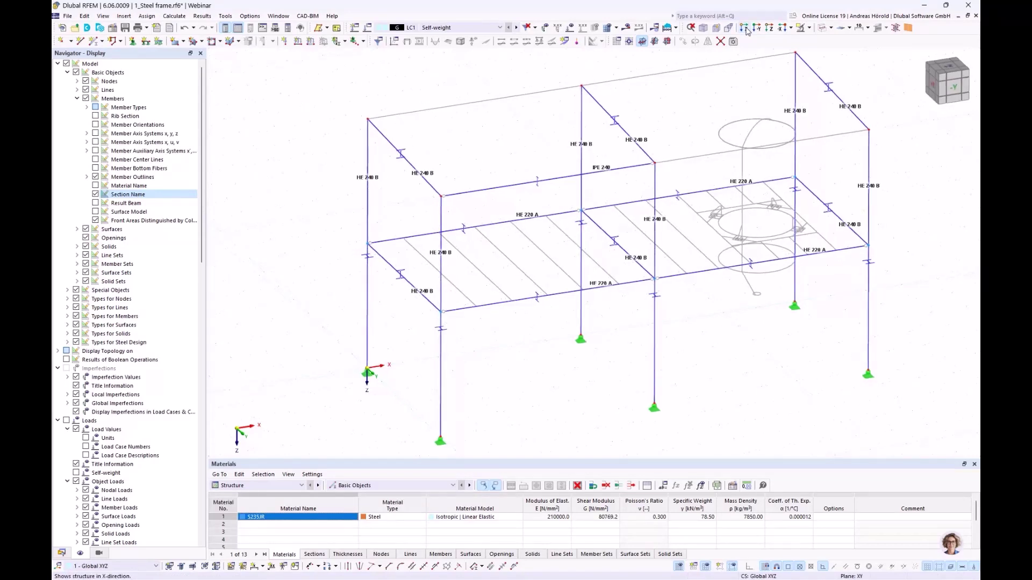
pyautogui.scroll(5, 747, 78)
pyautogui.moveTo(722, 77); pyautogui.dragTo(785, 180, button='middle')
pyautogui.scroll(2, 731, 184)
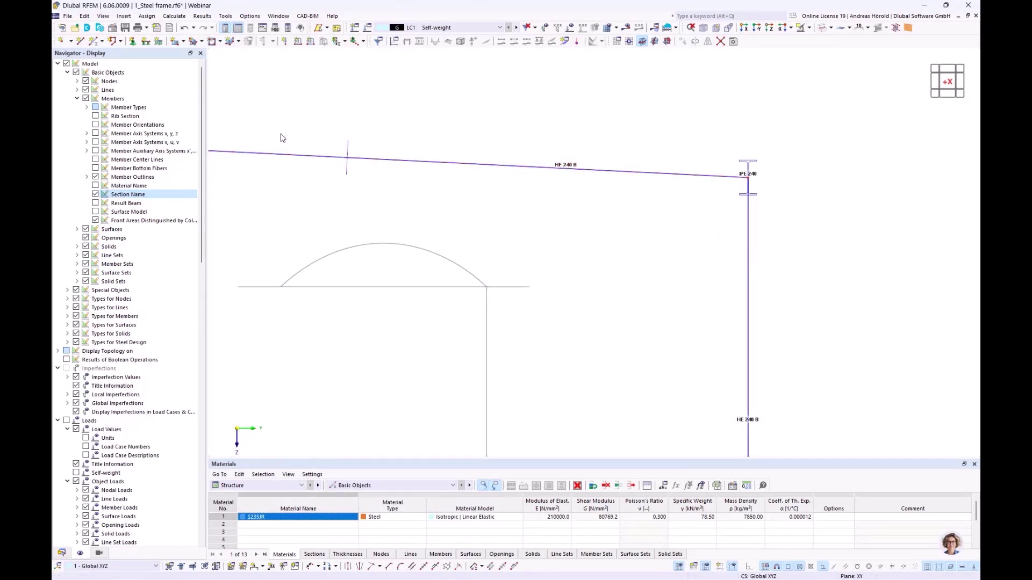
pyautogui.scroll(-3, 352, 139)
pyautogui.moveTo(356, 138); pyautogui.dragTo(497, 135, button='middle')
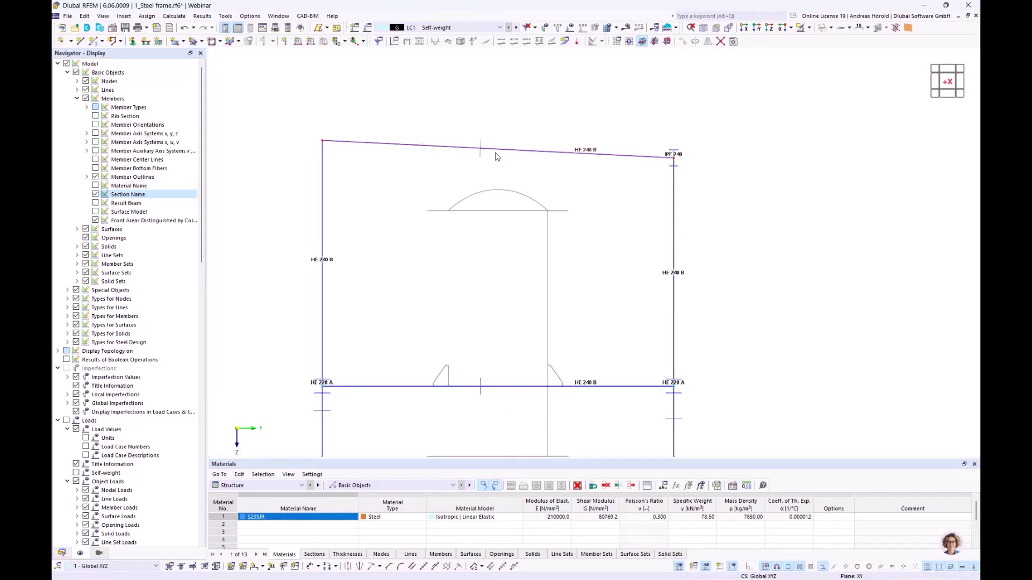
pyautogui.scroll(4, 698, 161)
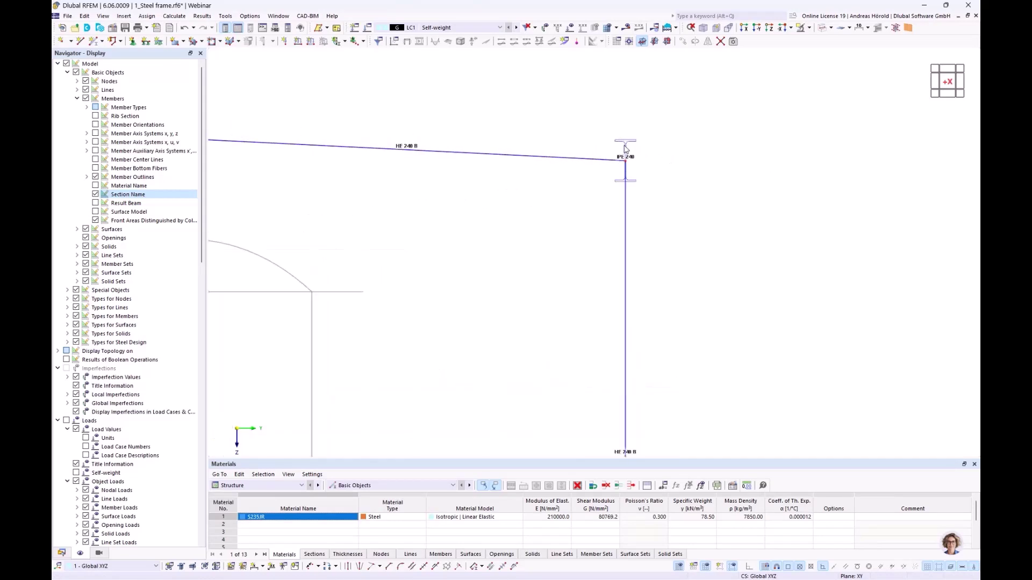
pyautogui.scroll(-3, 625, 151)
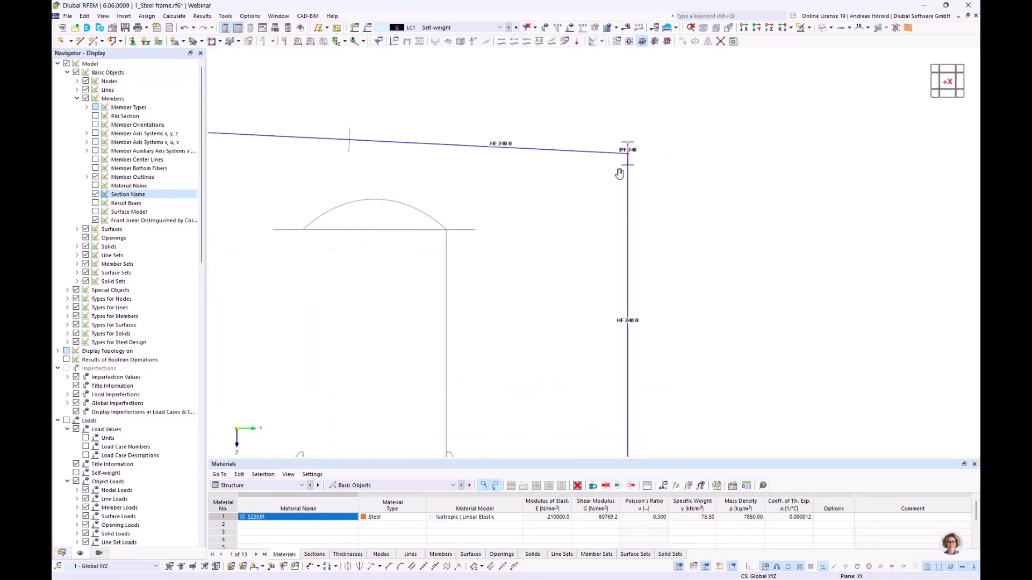
pyautogui.press('F7')
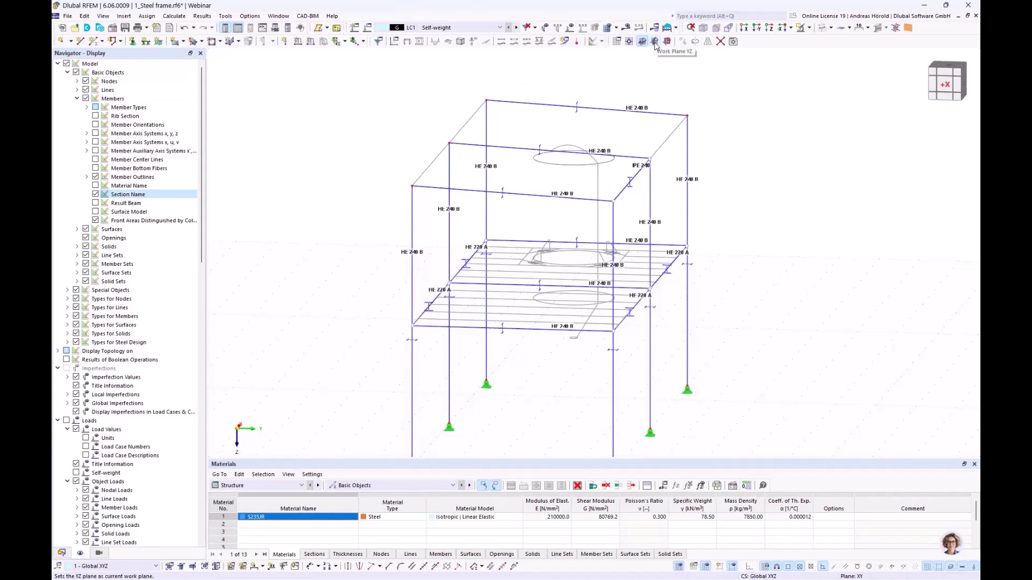
# Set YZ as the work plane and show the upper part of the frame in the X-direction.
pyautogui.click(654, 42)
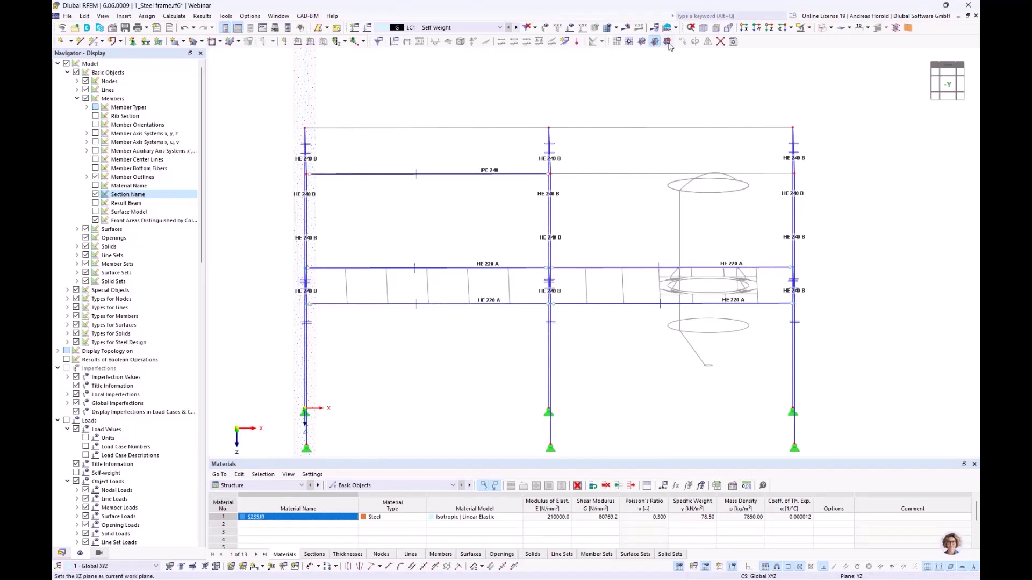
pyautogui.click(743, 27)
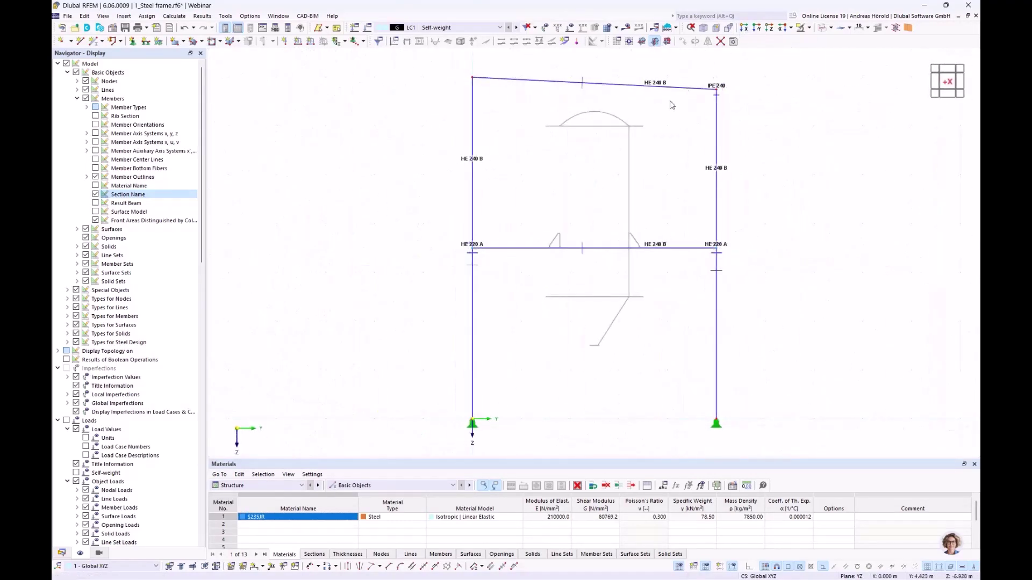
pyautogui.scroll(3, 667, 108)
pyautogui.moveTo(665, 107); pyautogui.dragTo(682, 282, button='middle')
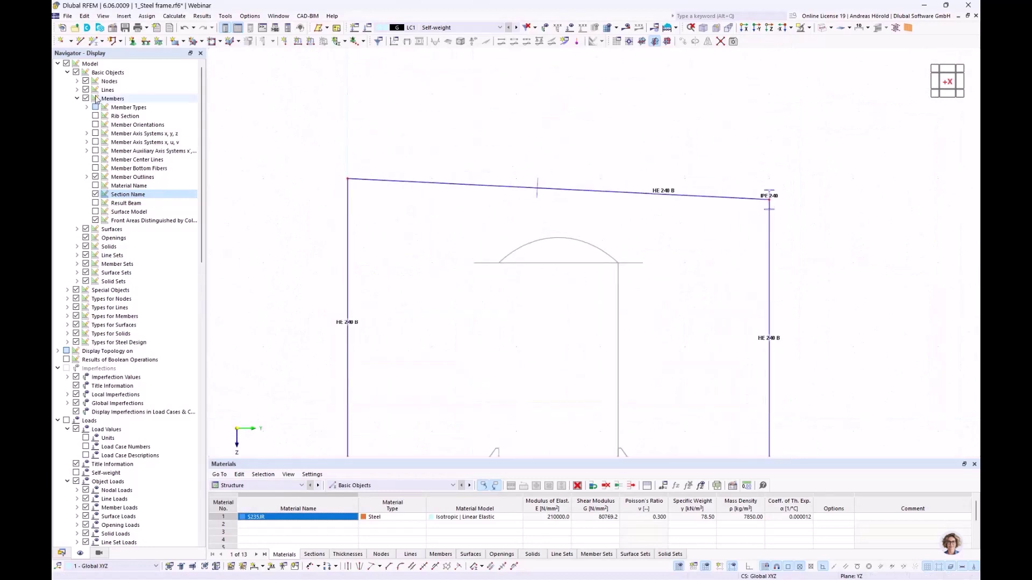
# Draw an auxiliary horizontal line at Z -6.750 m from the lower roof corner inward to about Y 1.3 m, below the sloping girder.
pyautogui.click(79, 42)
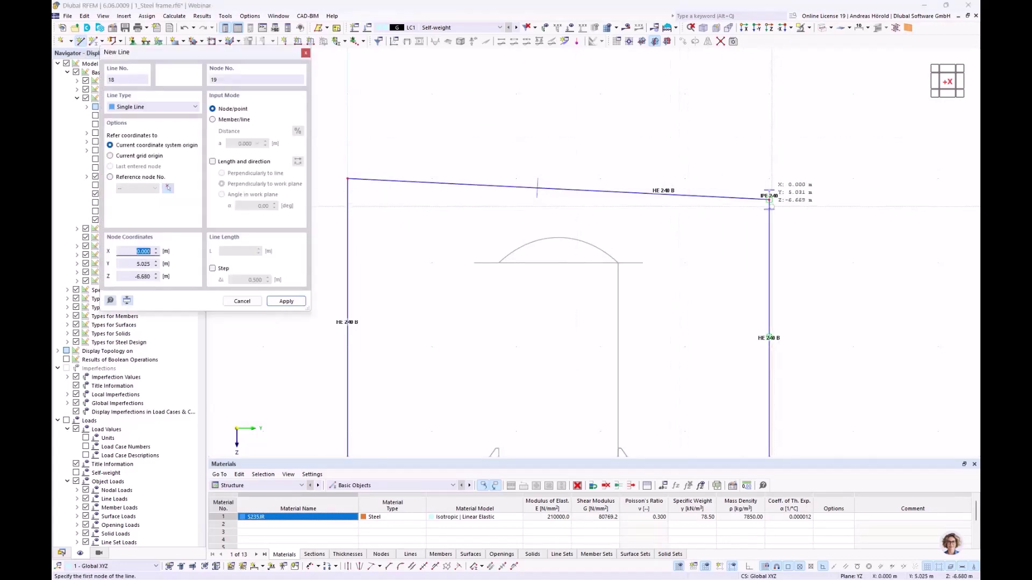
pyautogui.click(769, 199)
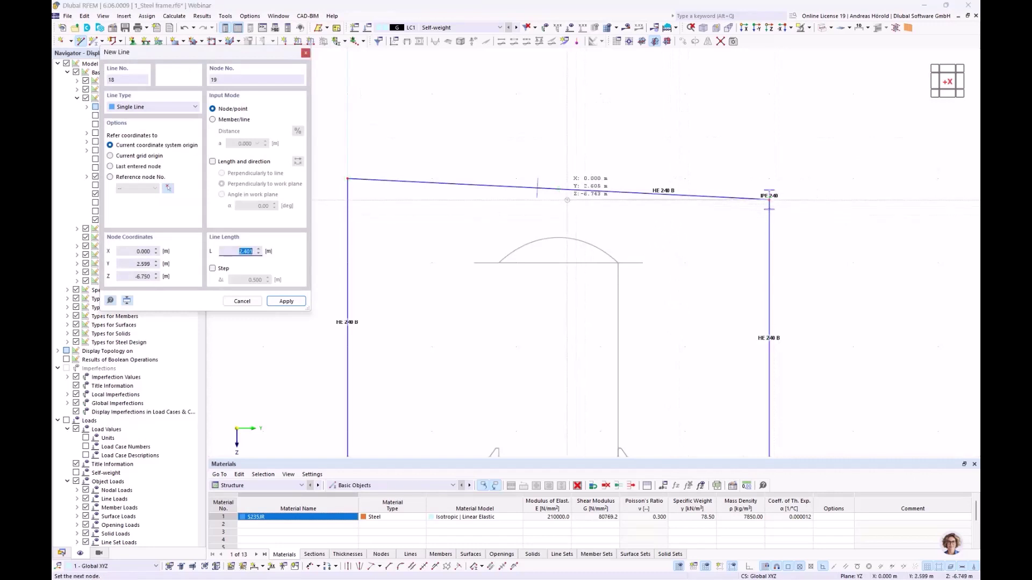
pyautogui.click(749, 567)
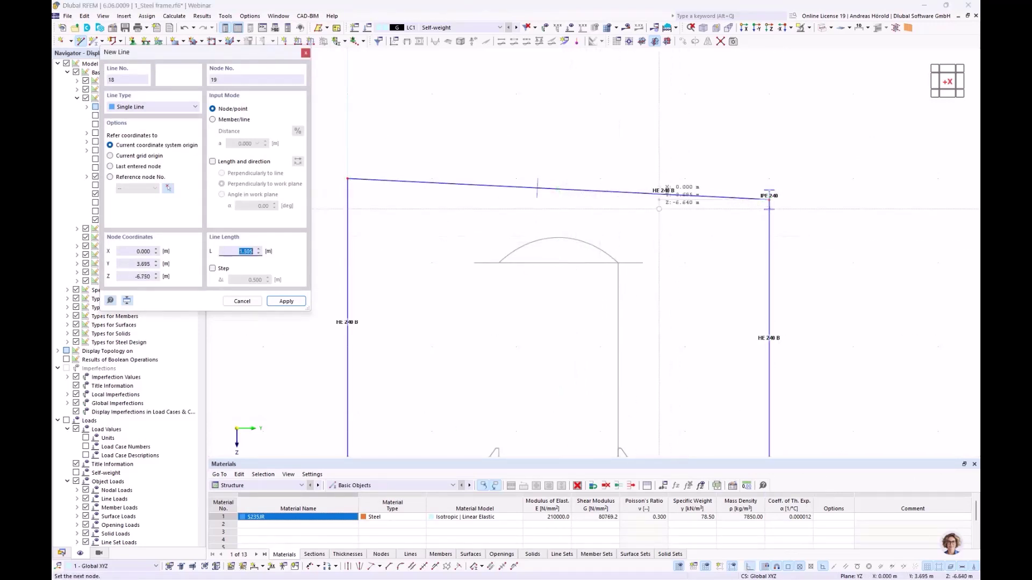
pyautogui.click(748, 567)
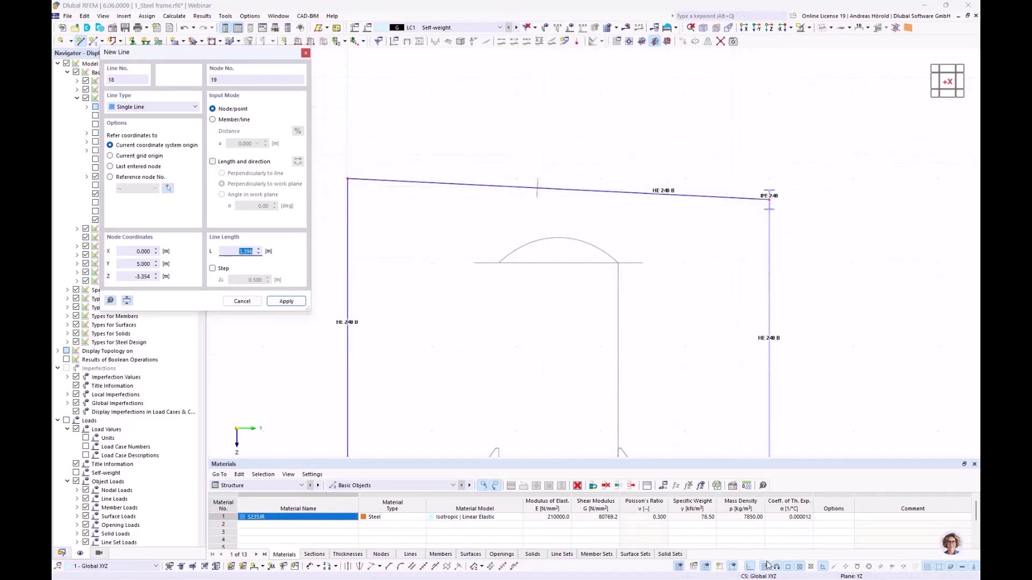
pyautogui.click(748, 568)
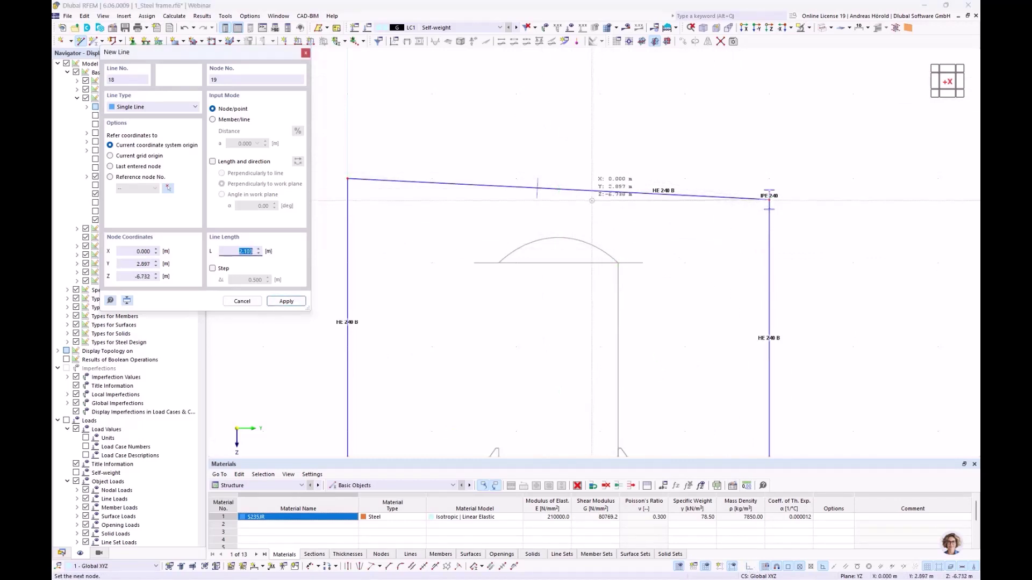
pyautogui.click(748, 569)
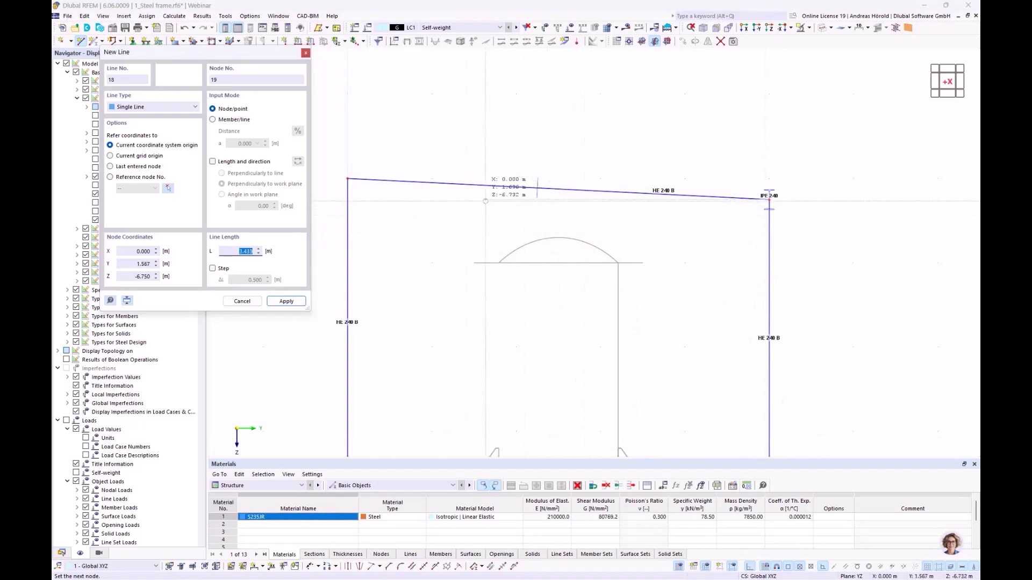
pyautogui.click(457, 201)
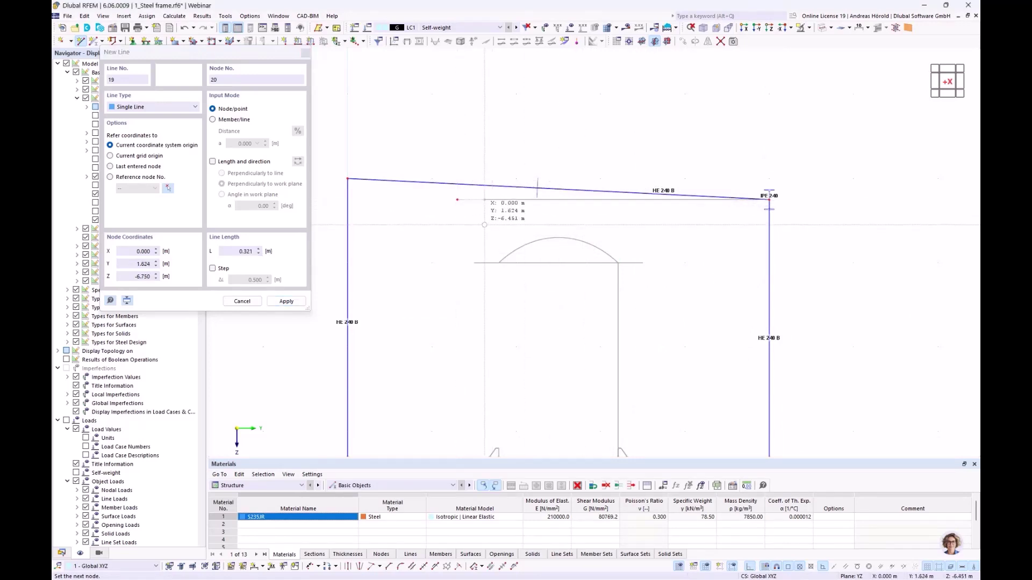
pyautogui.press('Escape')
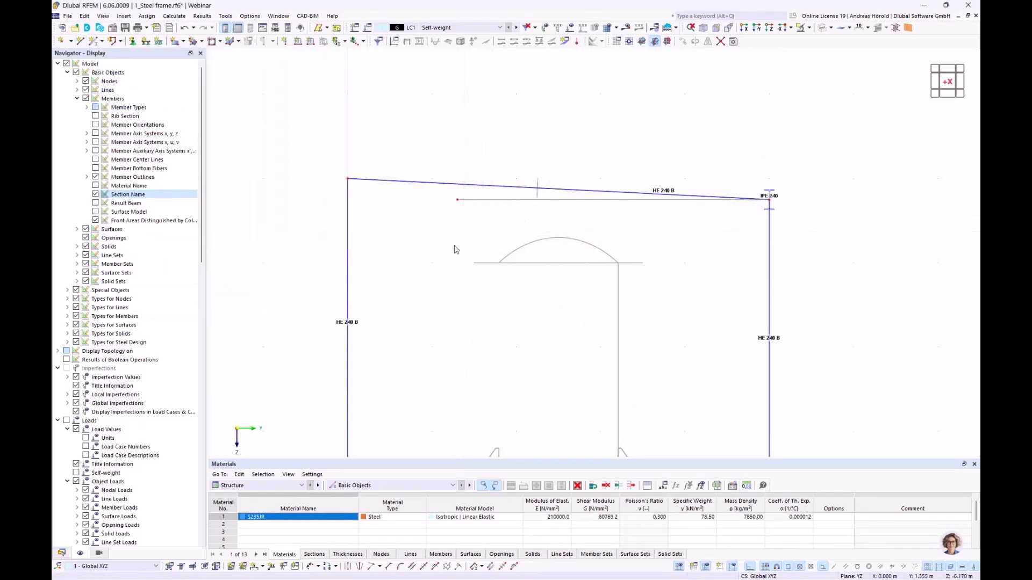
# Add an angular dimension between the sloping HE 240 B roof girder and the auxiliary horizontal line.
pyautogui.click(263, 568)
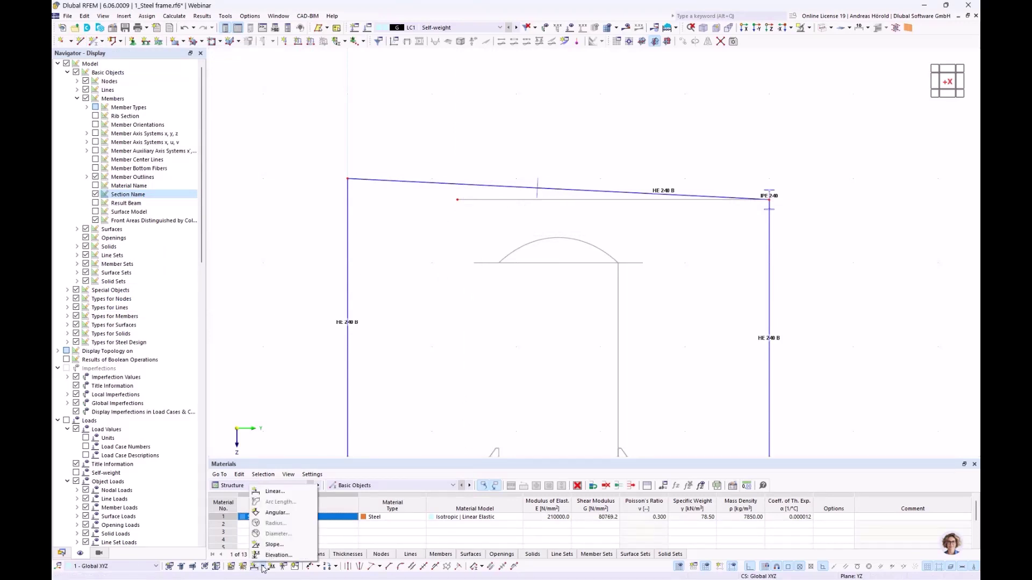
pyautogui.click(276, 512)
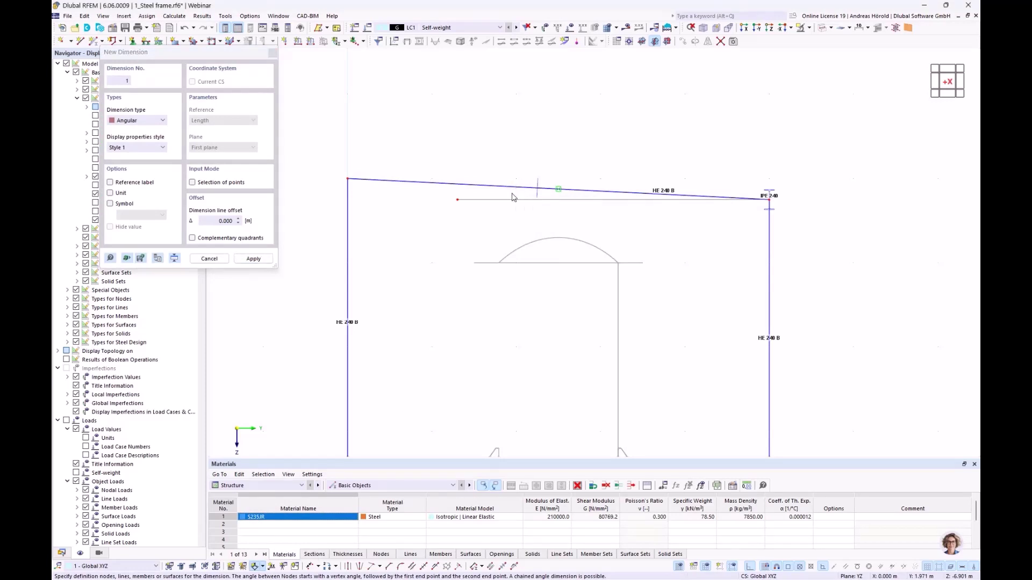
pyautogui.click(511, 187)
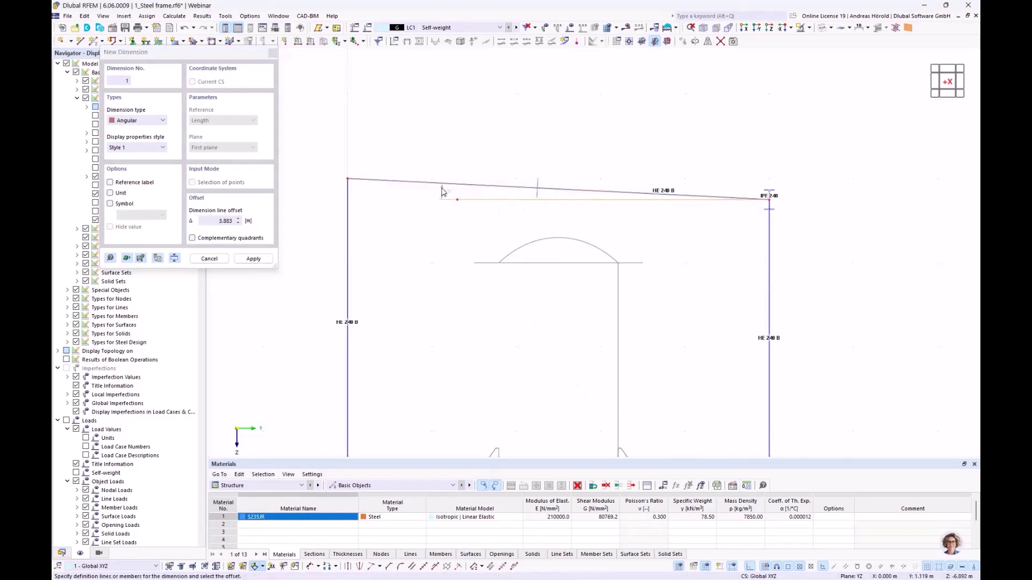
pyautogui.click(469, 192)
pyautogui.scroll(3, 462, 187)
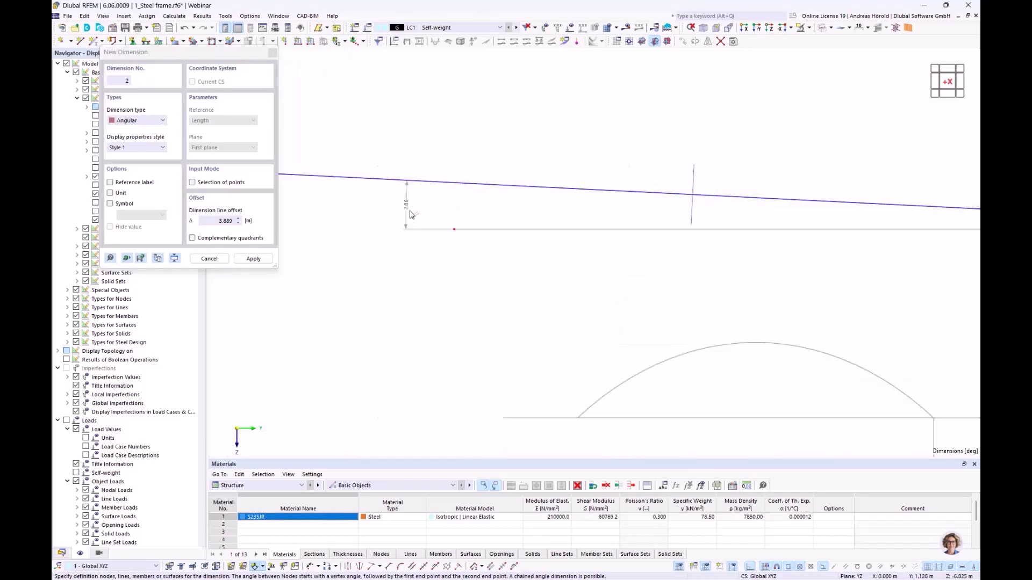
pyautogui.scroll(-3, 457, 201)
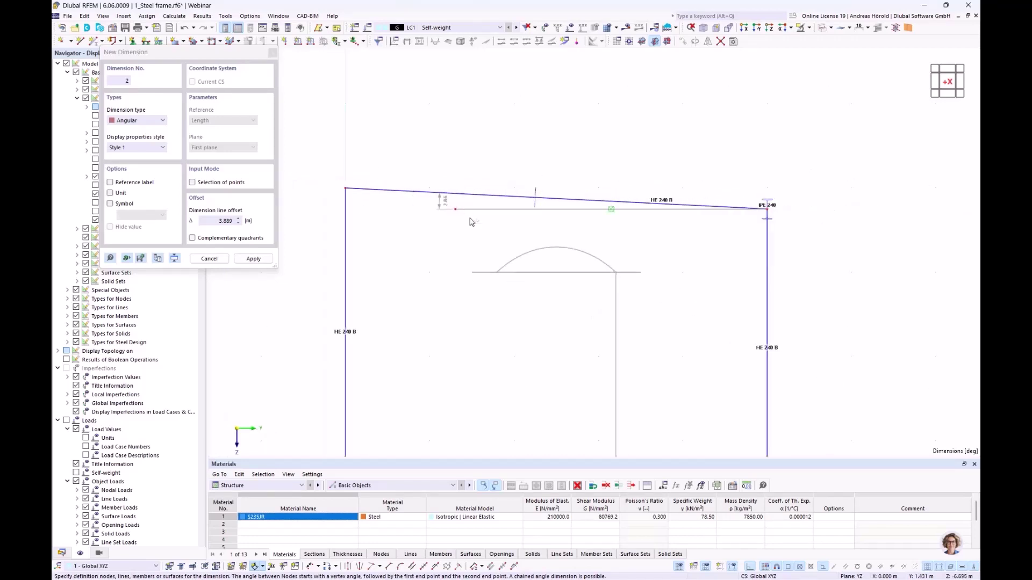
pyautogui.press('Escape')
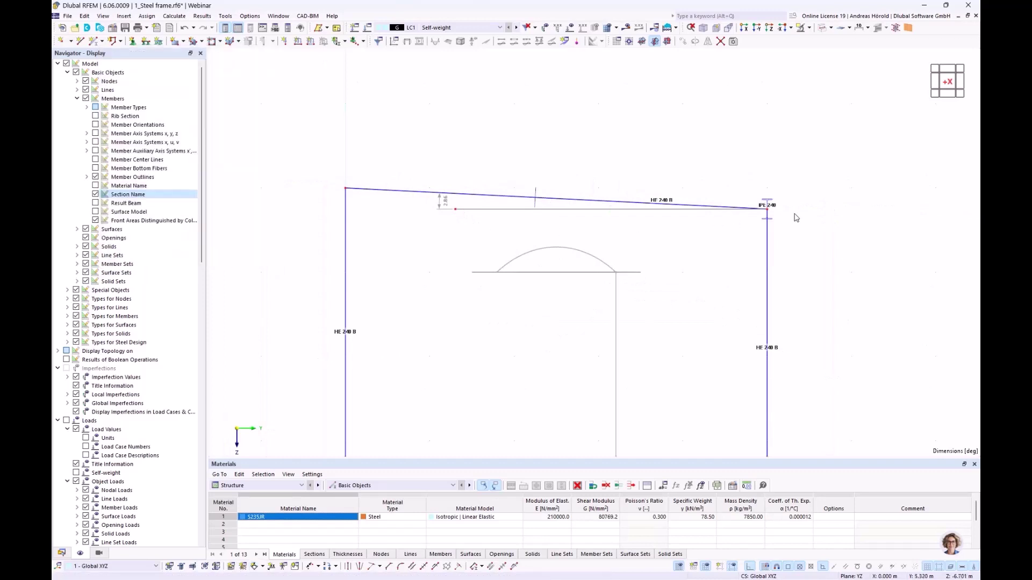
# Set the IPE 240 beam's rotation angle to 2.86° by measuring between the roof girder and the auxiliary line from their shared corner node.
pyautogui.scroll(2, 797, 218)
pyautogui.keyDown('ctrl'); pyautogui.moveTo(800, 254); pyautogui.dragTo(723, 230, button='middle'); pyautogui.keyUp('ctrl')
pyautogui.click(723, 230)
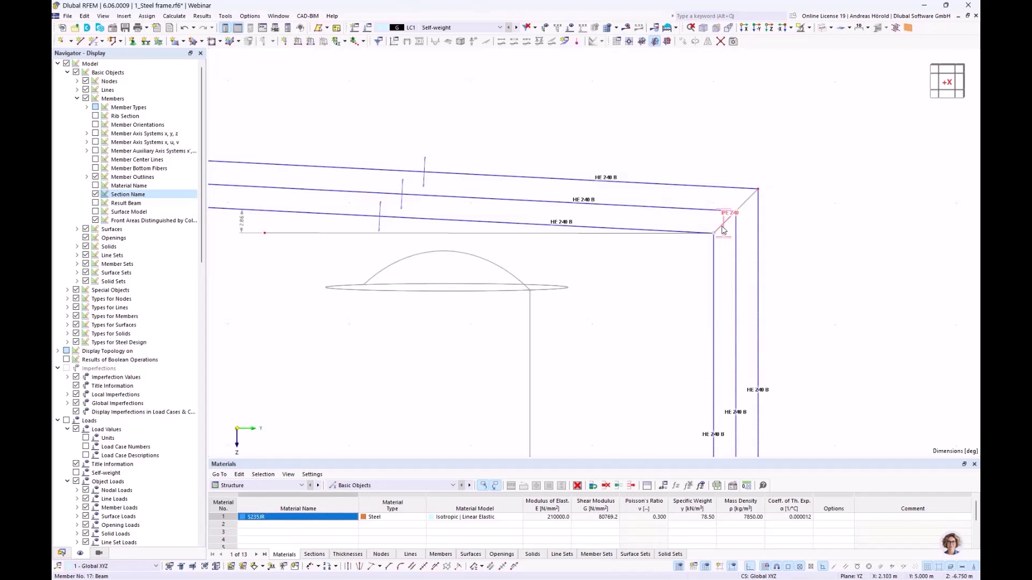
pyautogui.doubleClick(723, 230)
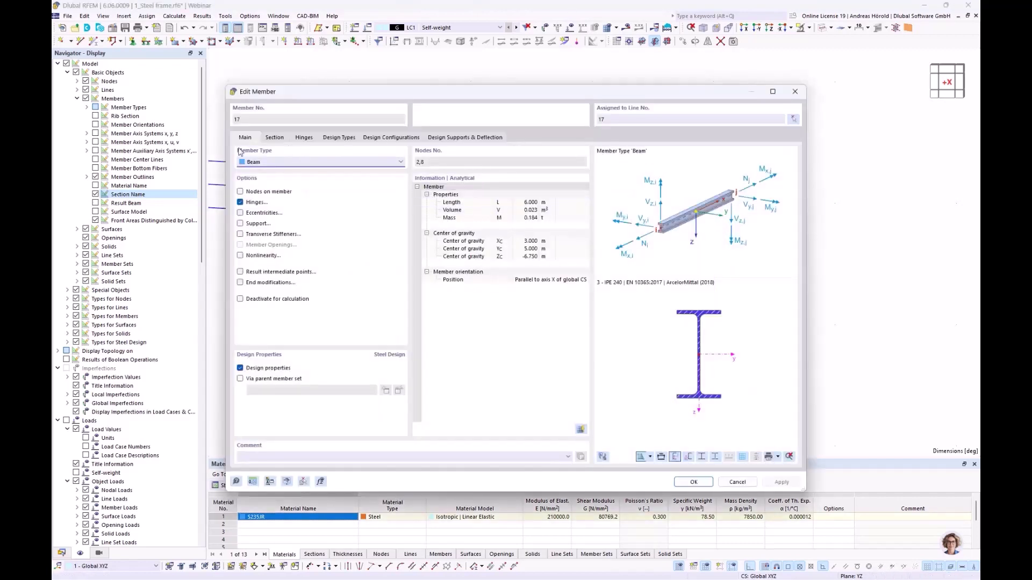
pyautogui.click(274, 138)
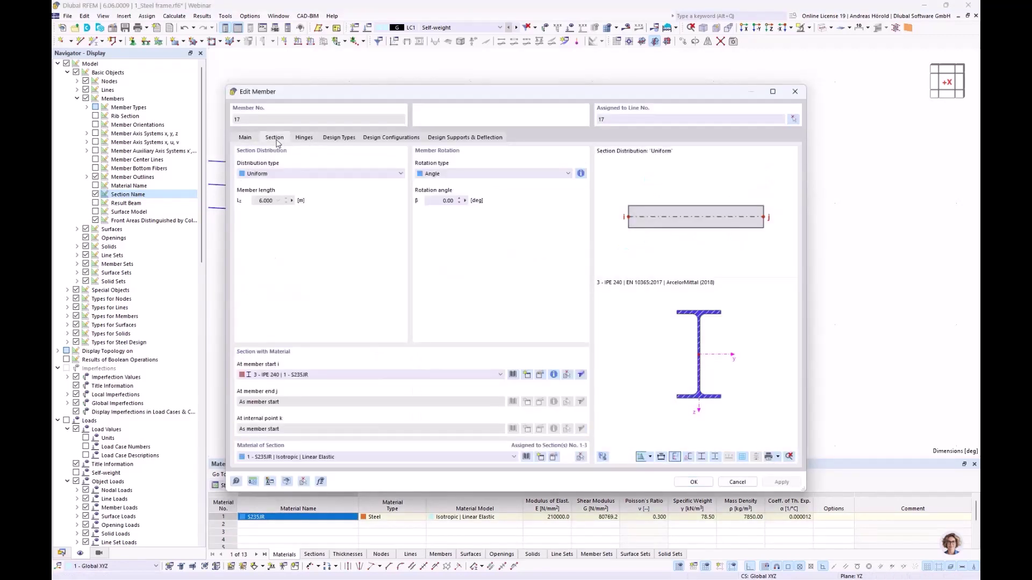
pyautogui.moveTo(362, 96); pyautogui.dragTo(571, 99)
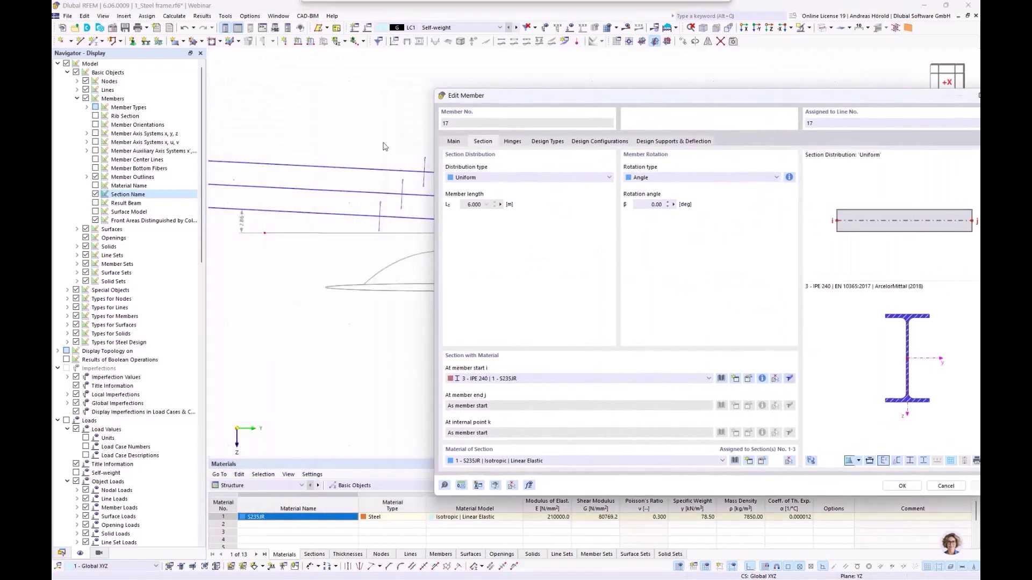
pyautogui.click(674, 204)
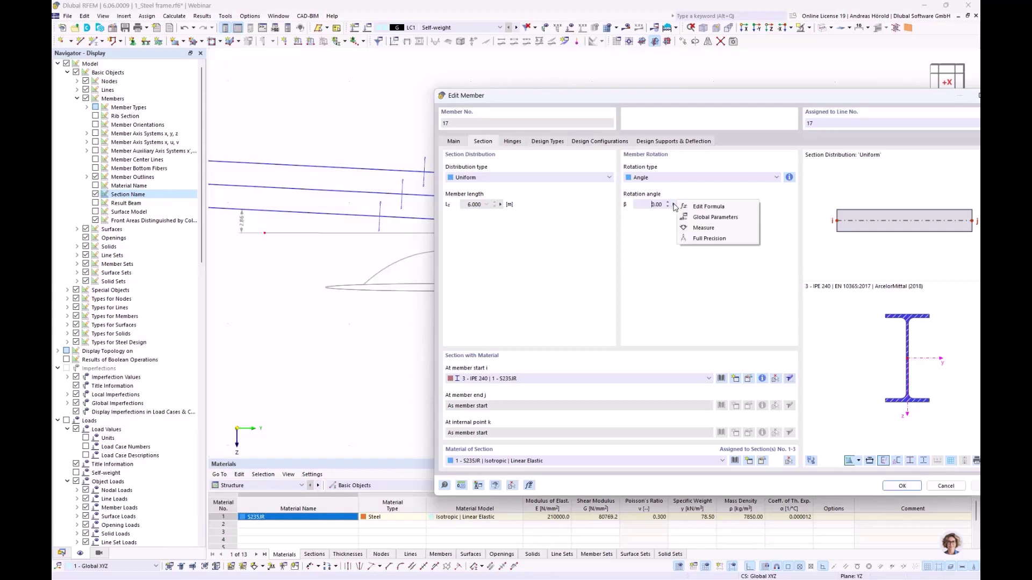
pyautogui.click(705, 230)
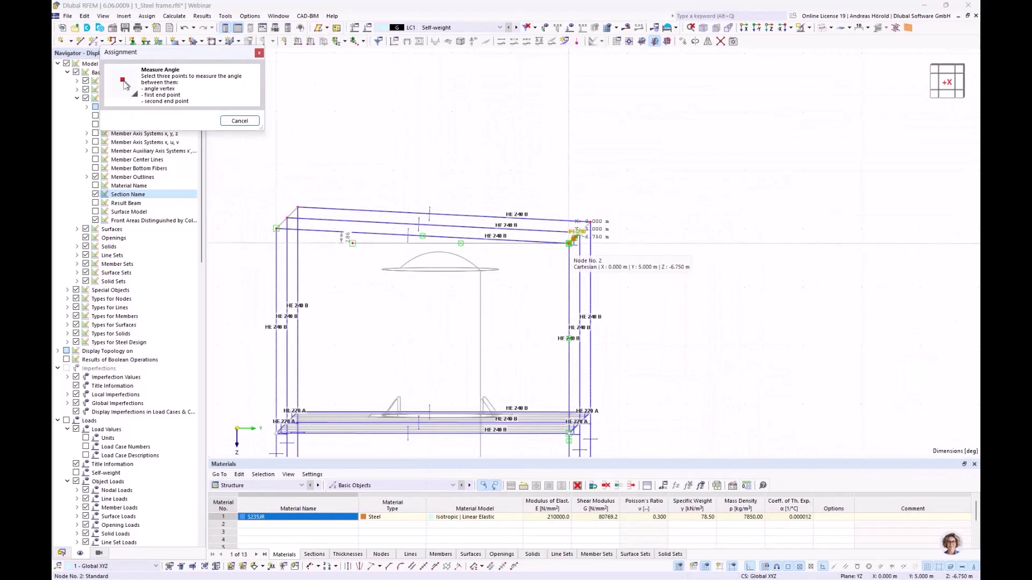
pyautogui.click(570, 243)
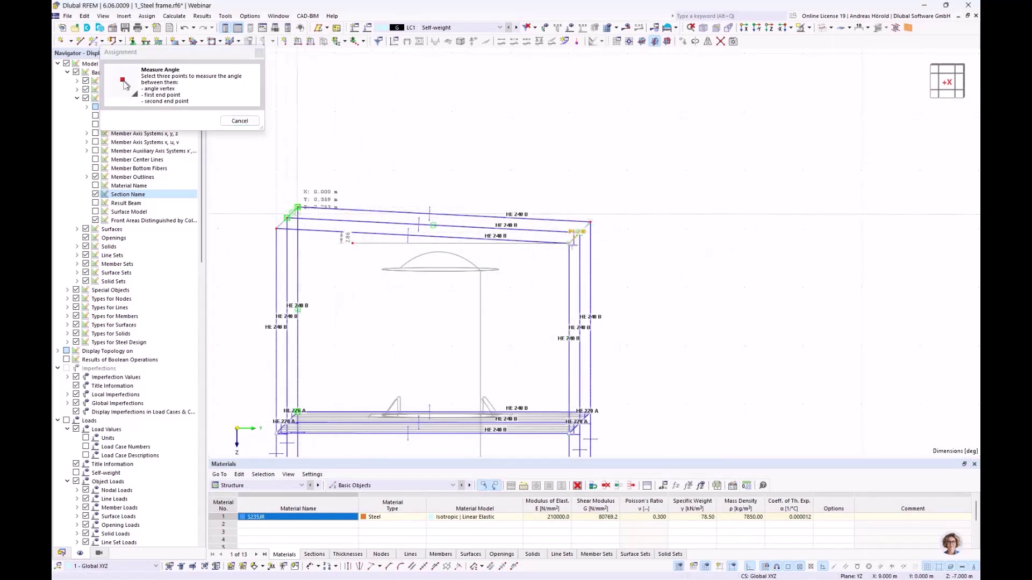
pyautogui.click(276, 229)
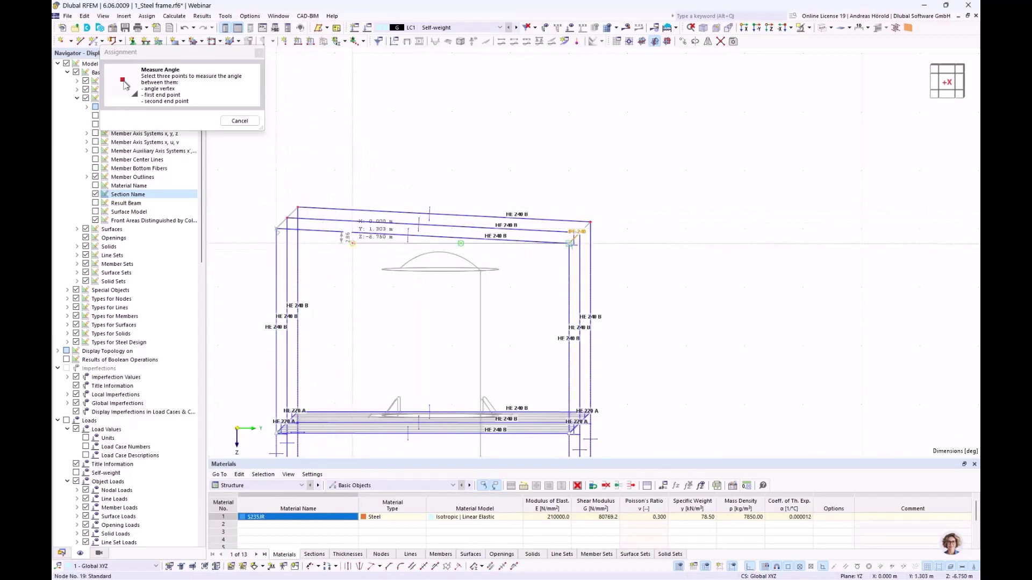
pyautogui.click(352, 243)
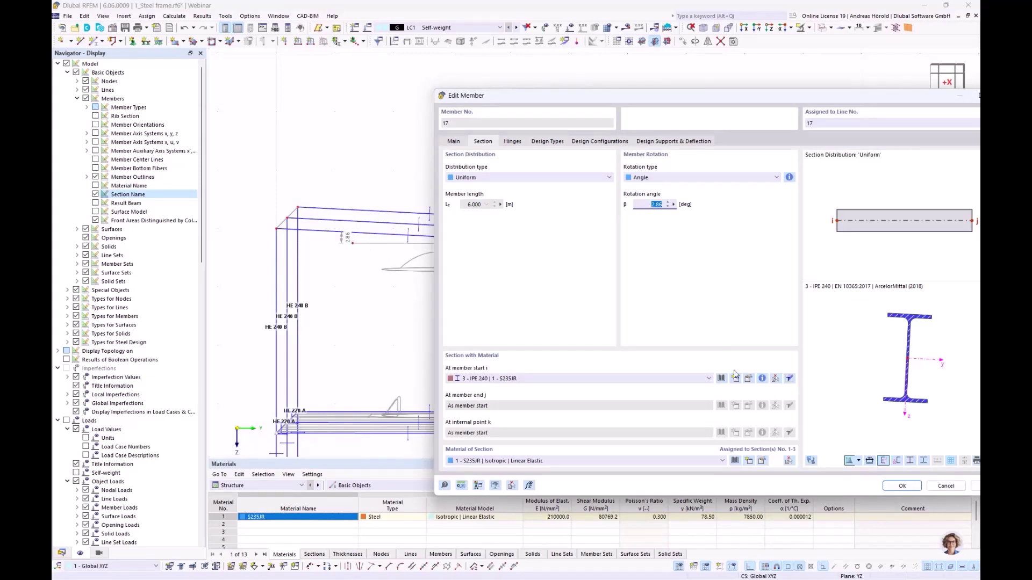
pyautogui.click(897, 487)
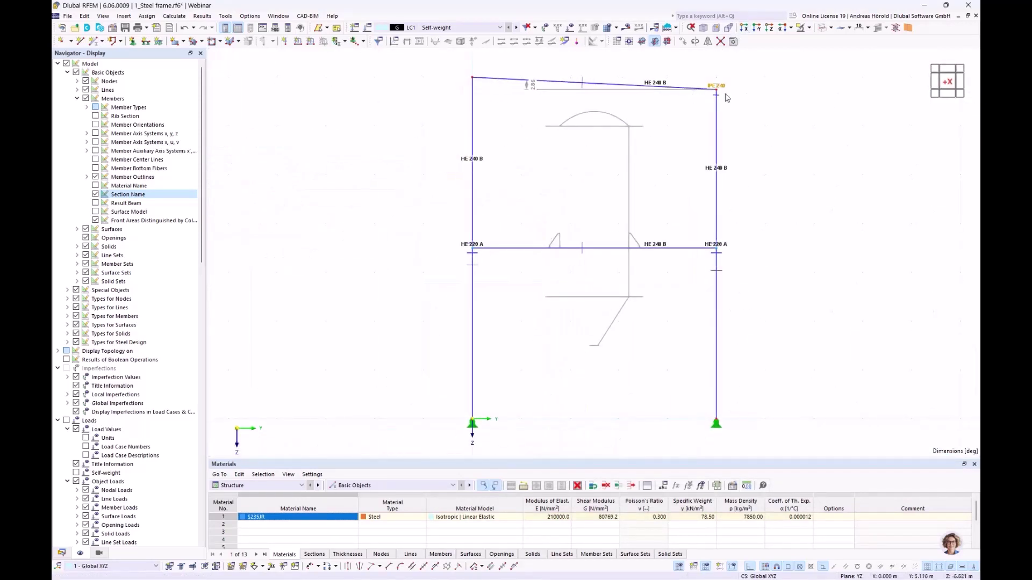
# Delete the angular dimension together with the auxiliary horizontal line and its free end node.
pyautogui.scroll(5, 726, 97)
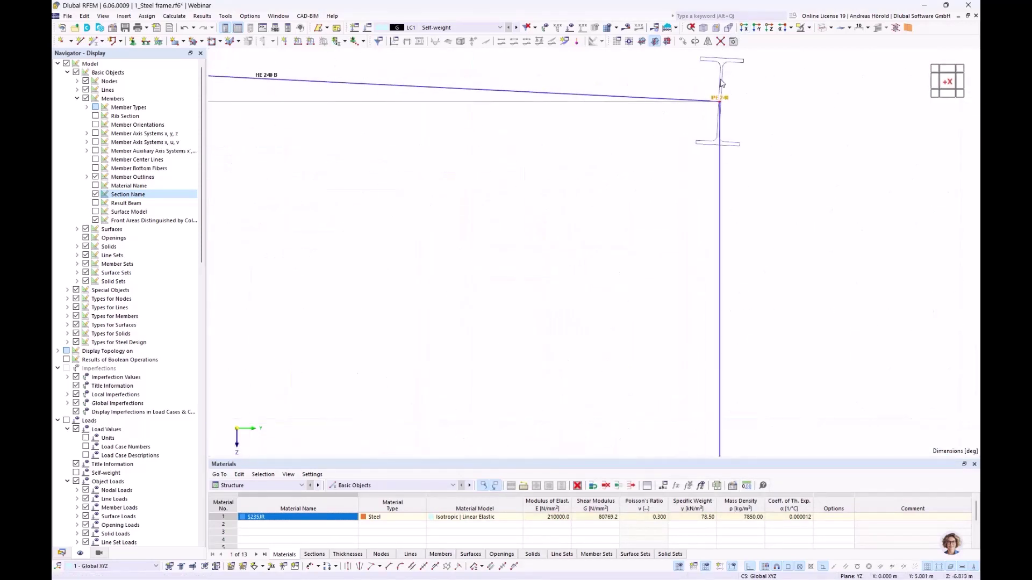
pyautogui.scroll(-5, 726, 116)
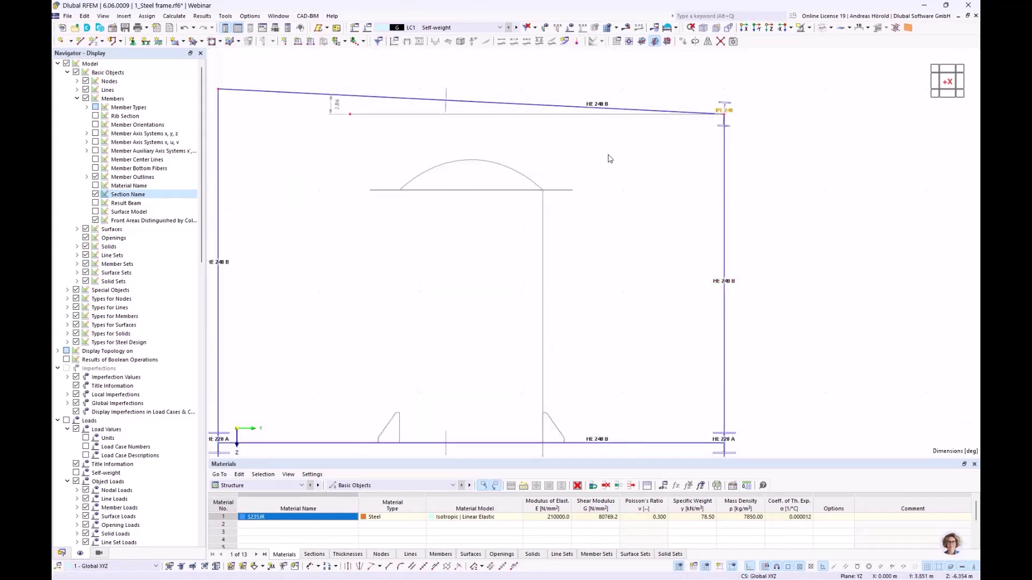
pyautogui.moveTo(371, 101); pyautogui.dragTo(308, 151)
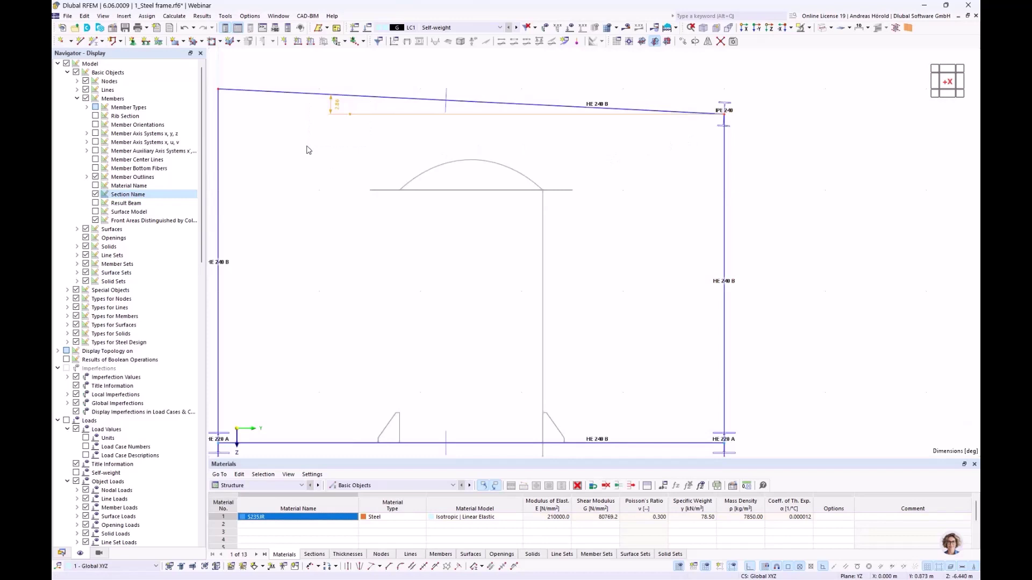
pyautogui.press('Delete')
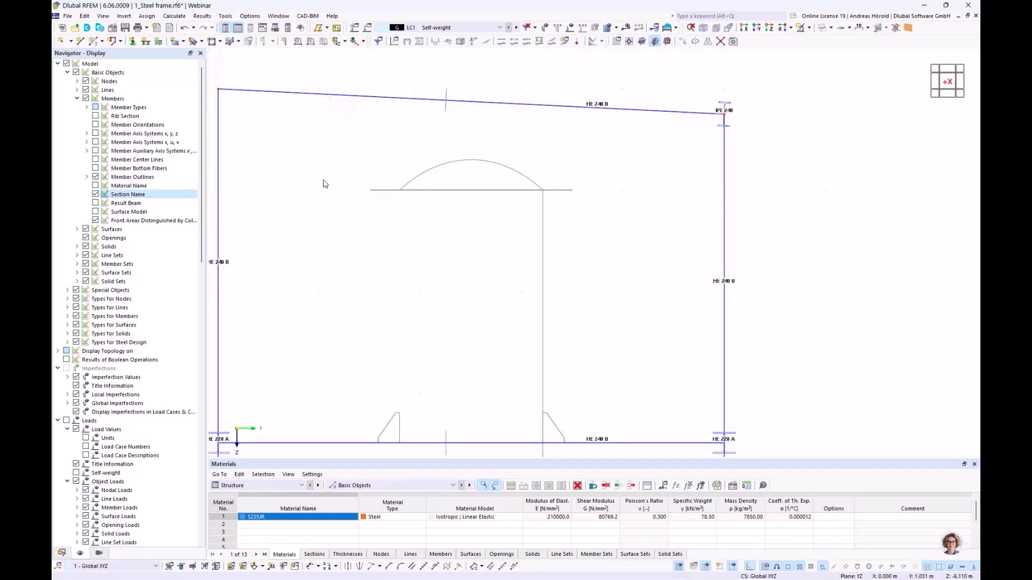
# Copy the rotated IPE 240 beam to the parallel upper roof edge between the first and middle frames.
pyautogui.scroll(-3, 559, 251)
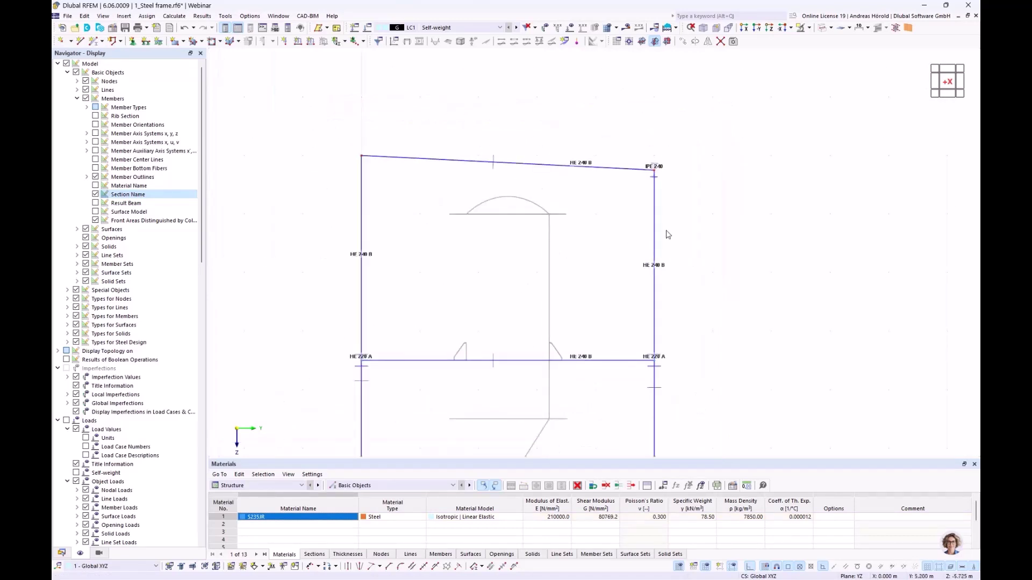
pyautogui.click(703, 27)
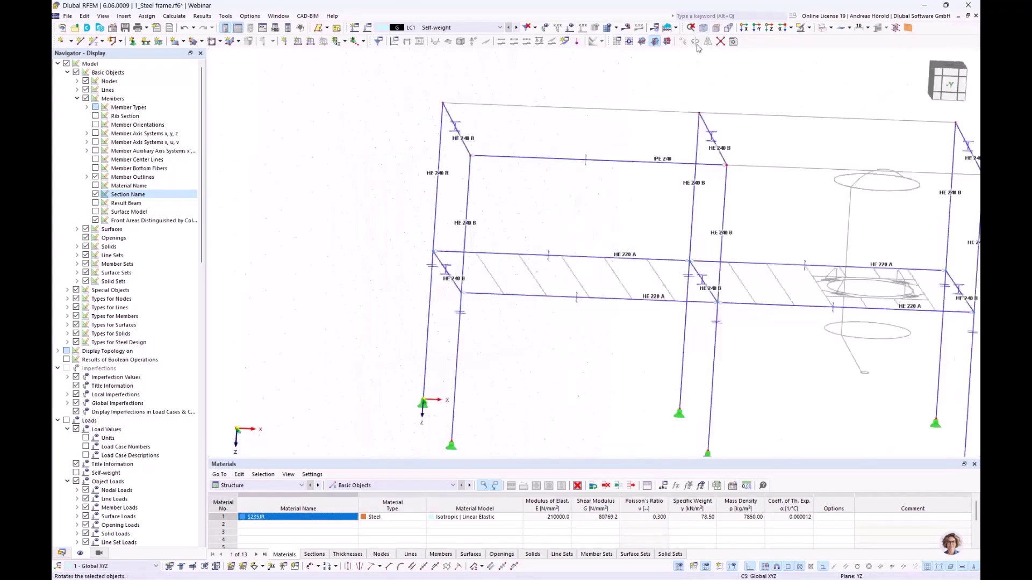
pyautogui.keyDown('ctrl'); pyautogui.moveTo(355, 322); pyautogui.dragTo(529, 307, button='middle'); pyautogui.keyUp('ctrl')
pyautogui.scroll(3, 529, 307)
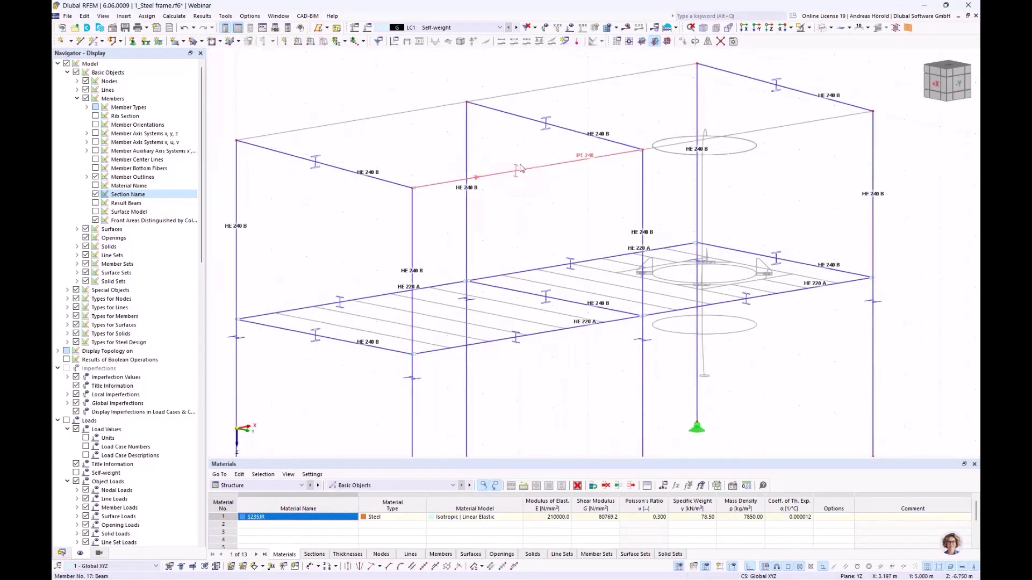
pyautogui.click(520, 168)
pyautogui.moveTo(290, 142); pyautogui.dragTo(364, 144)
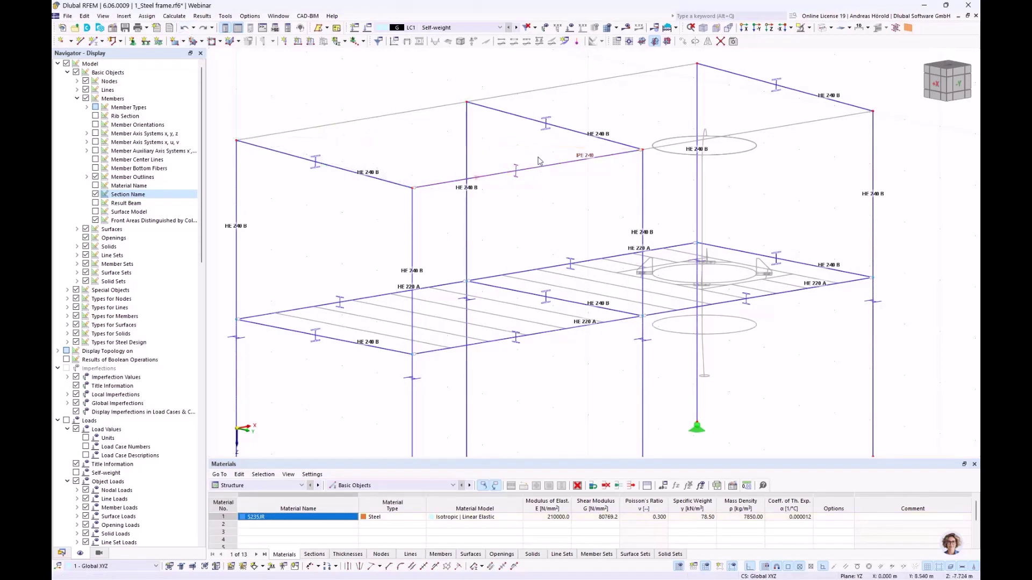
pyautogui.moveTo(539, 161); pyautogui.dragTo(236, 142)
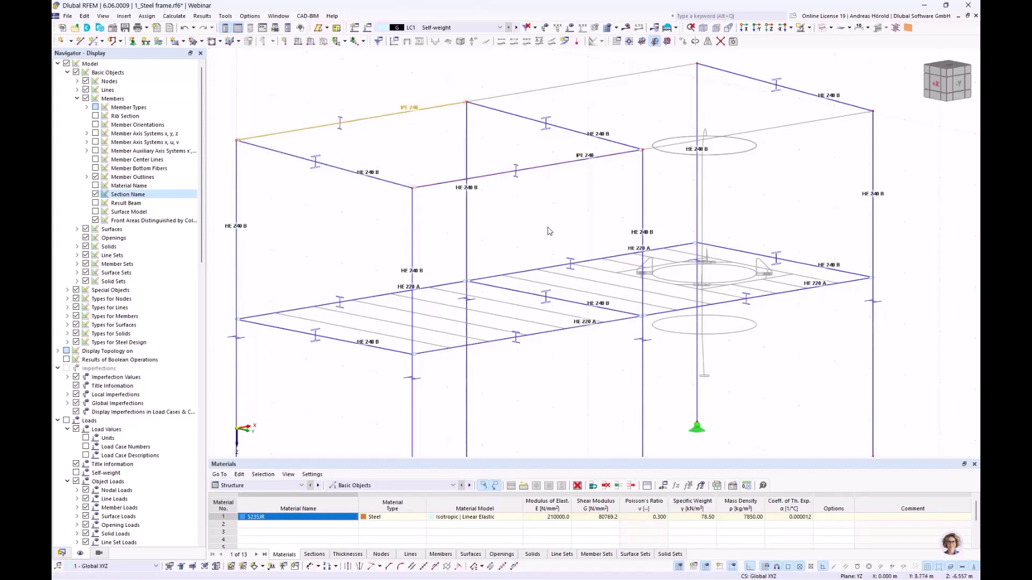
pyautogui.press('Escape')
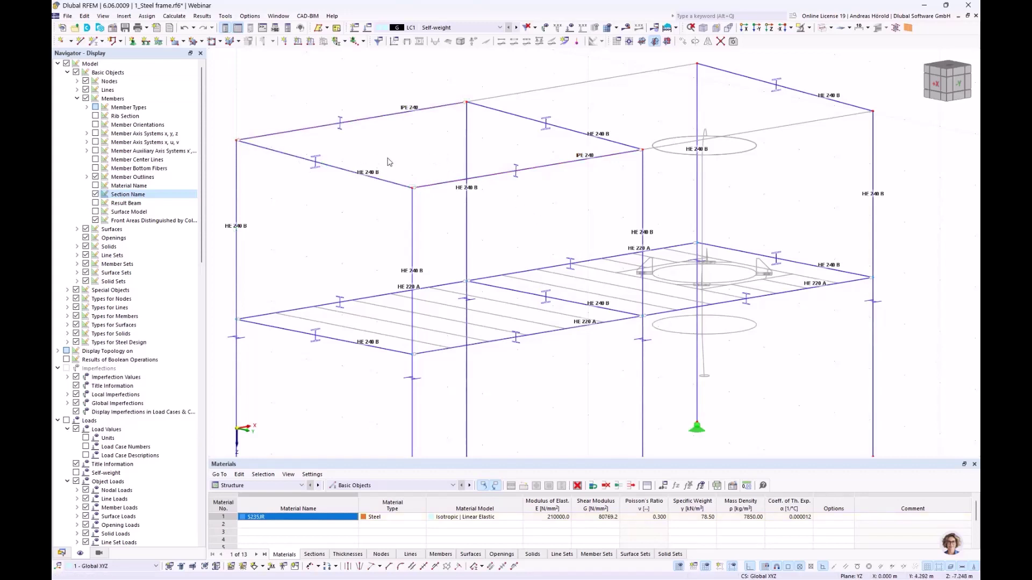
pyautogui.scroll(-2, 390, 161)
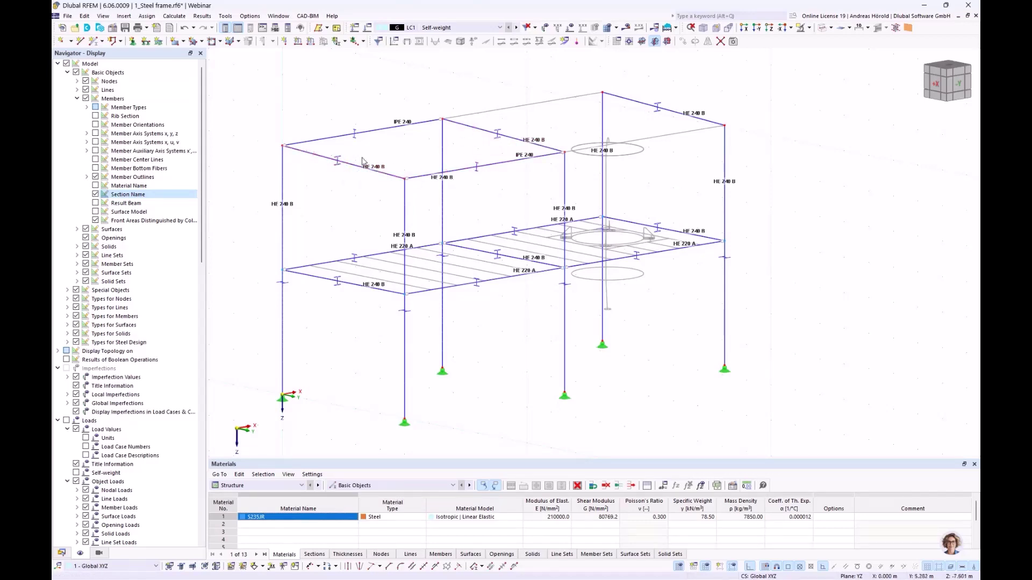
# Add one intermediate node to each of the three sloping HE 240 B roof girders, using on-member nodes without dividing the members.
pyautogui.scroll(1, 390, 136)
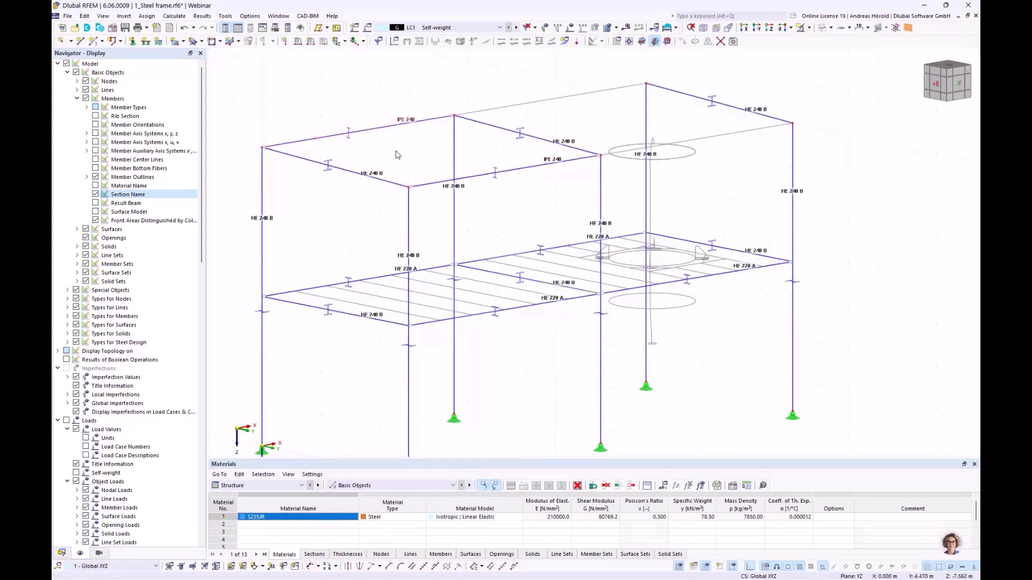
pyautogui.scroll(-1, 397, 154)
pyautogui.hotkey('ctrl', '1')
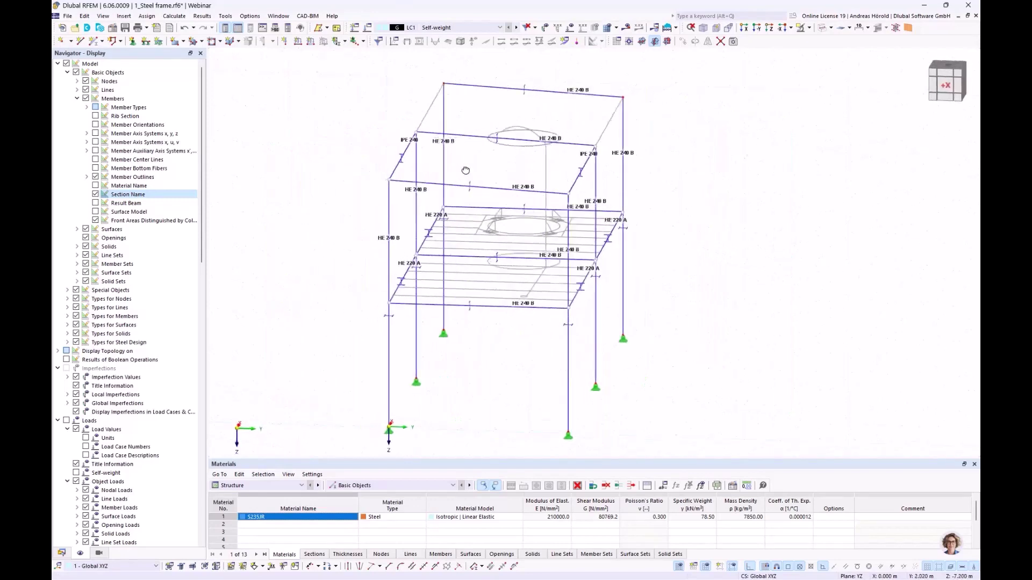
pyautogui.moveTo(534, 96); pyautogui.dragTo(482, 191)
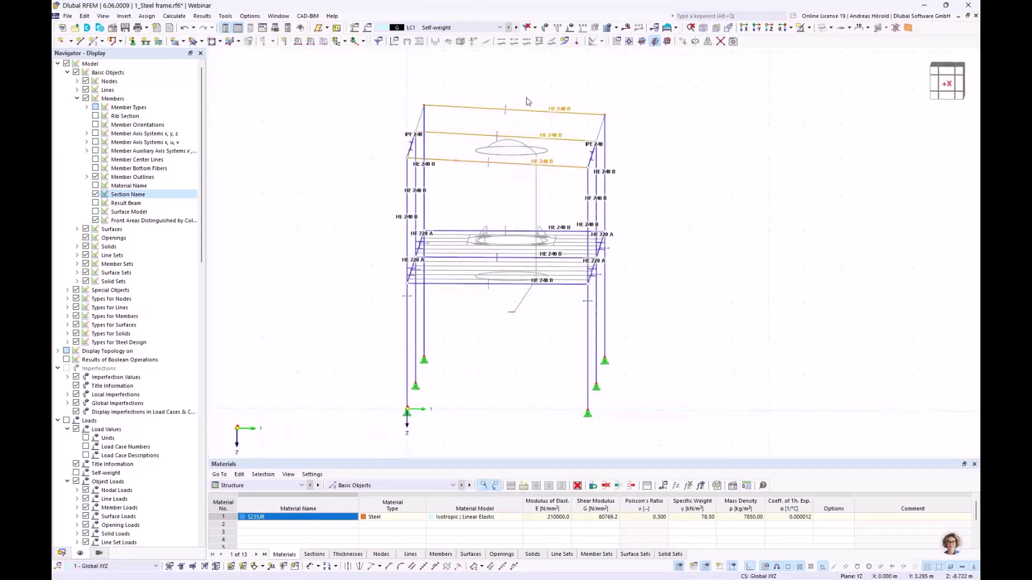
pyautogui.rightClick(513, 168)
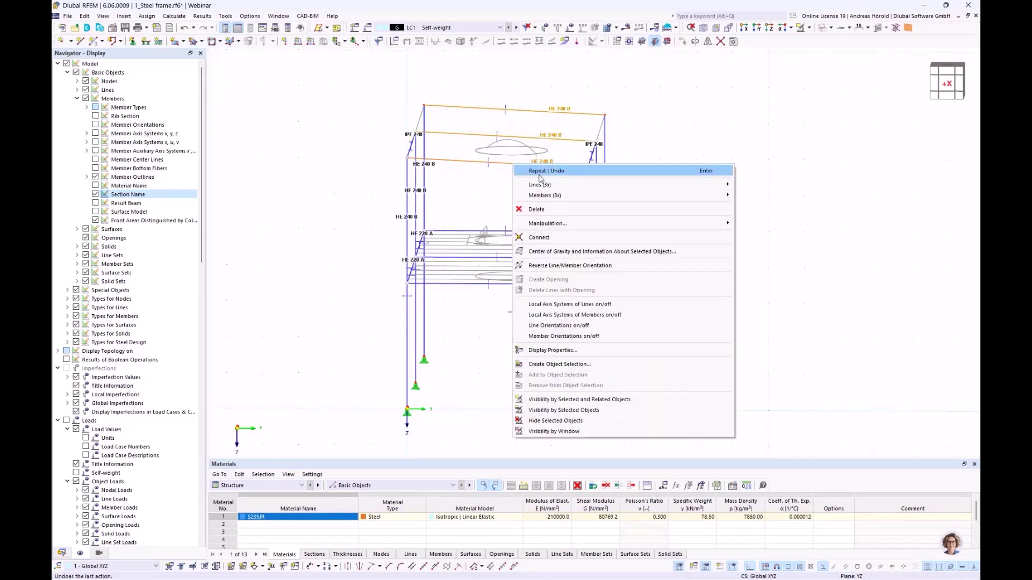
pyautogui.moveTo(551, 197)
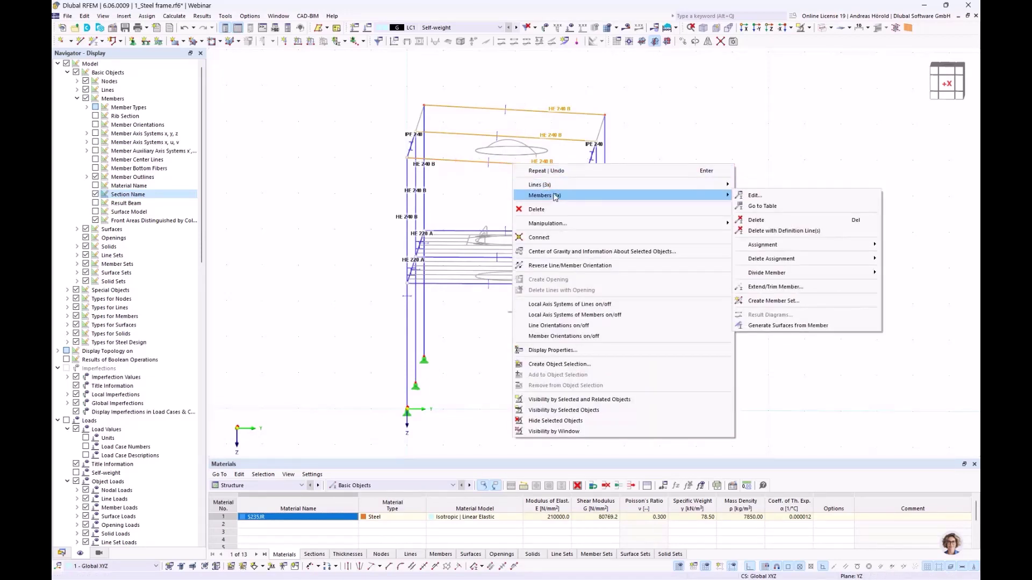
pyautogui.moveTo(792, 276)
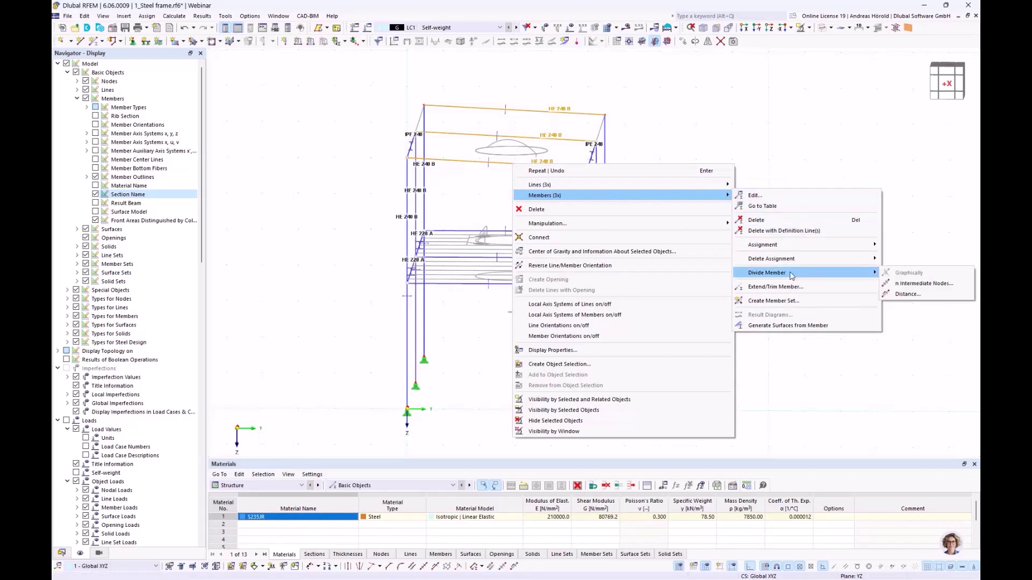
pyautogui.click(929, 285)
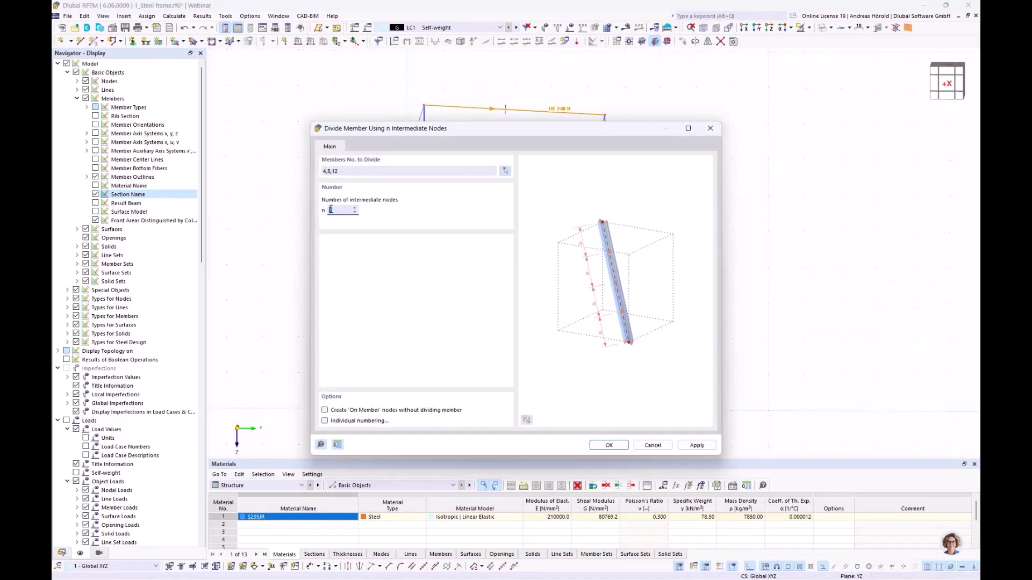
pyautogui.click(325, 411)
pyautogui.click(604, 445)
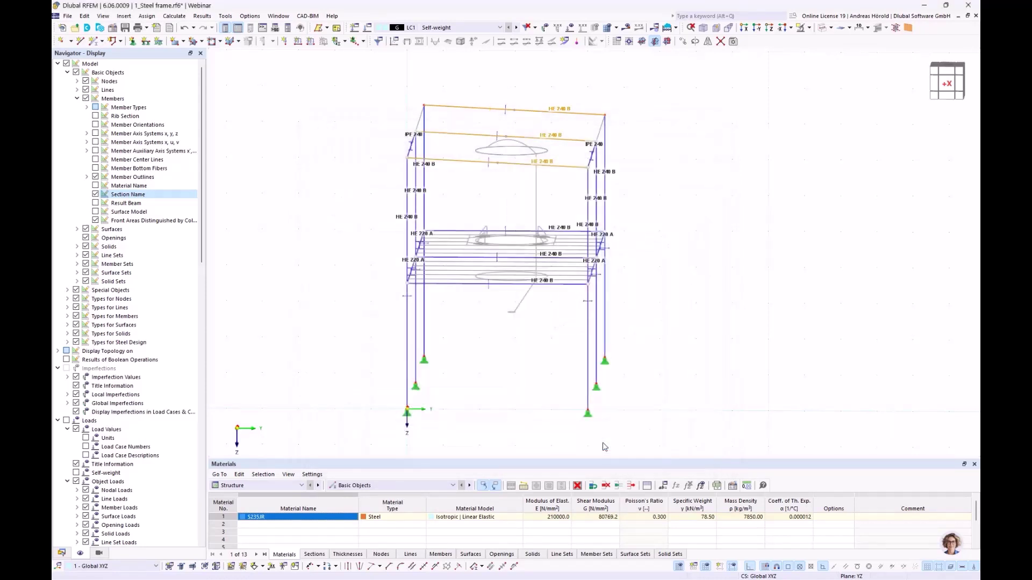
pyautogui.scroll(2, 499, 187)
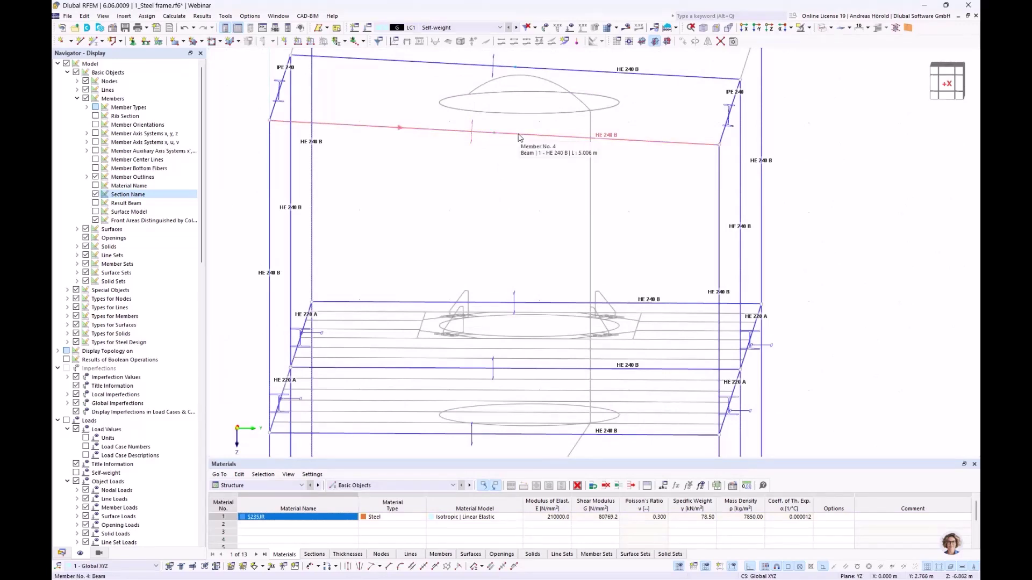
pyautogui.scroll(-5, 519, 138)
# Copy the IPE 240 edge beam to the roof girders' midpoints in the first bay, and copy all three roof beams into the second bay.
pyautogui.moveTo(704, 207); pyautogui.dragTo(598, 293, button='middle')
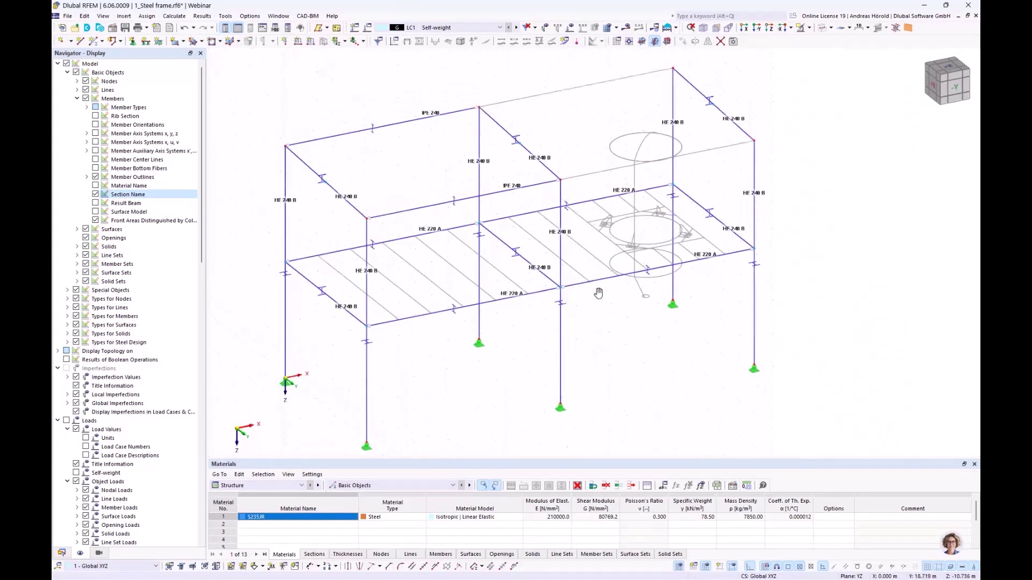
pyautogui.scroll(-1, 598, 293)
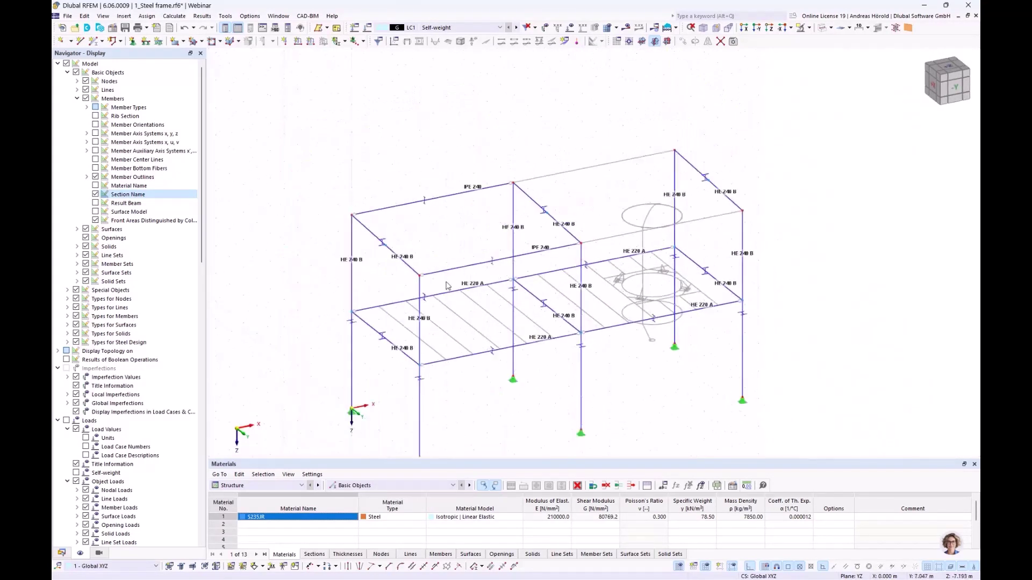
pyautogui.click(481, 267)
pyautogui.scroll(3, 463, 253)
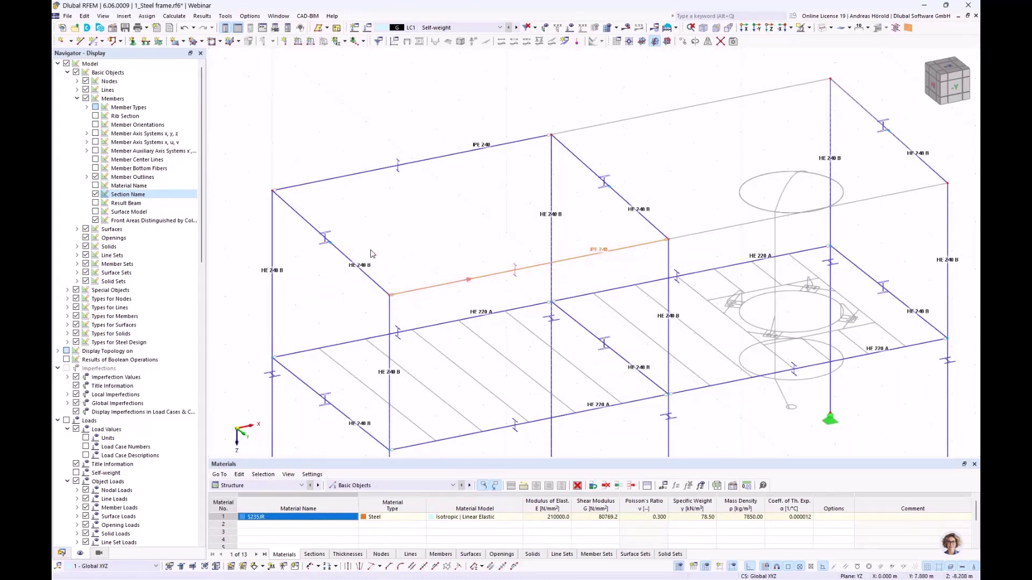
pyautogui.moveTo(463, 281); pyautogui.dragTo(334, 247)
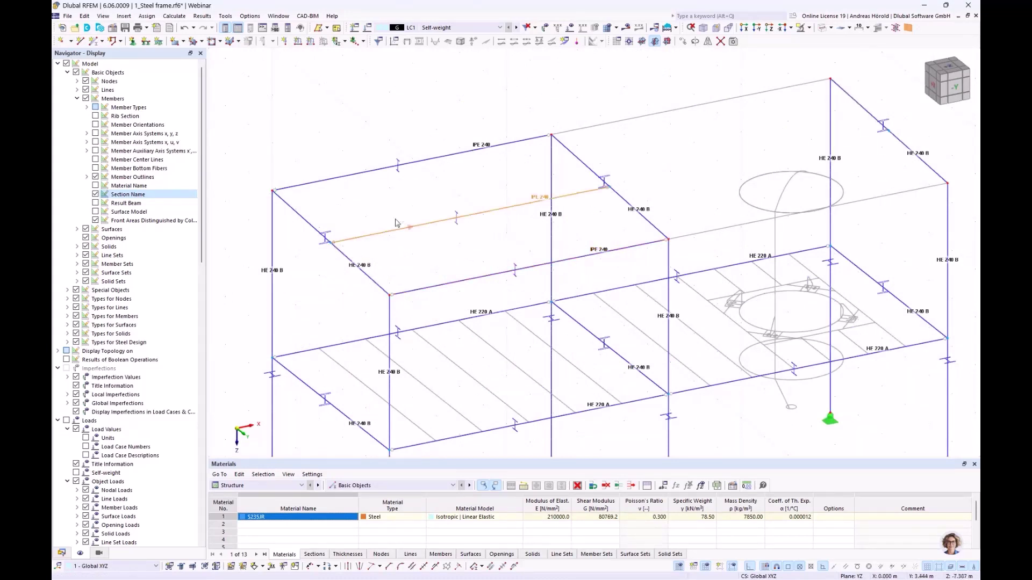
pyautogui.moveTo(499, 114); pyautogui.dragTo(428, 299)
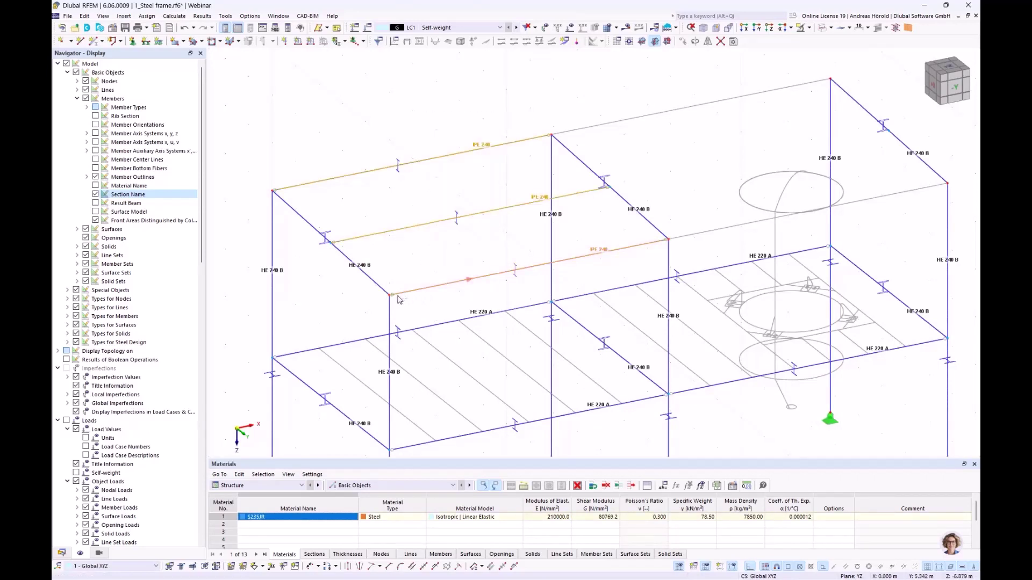
pyautogui.keyDown('ctrl'); pyautogui.moveTo(579, 265); pyautogui.dragTo(670, 243); pyautogui.keyUp('ctrl')
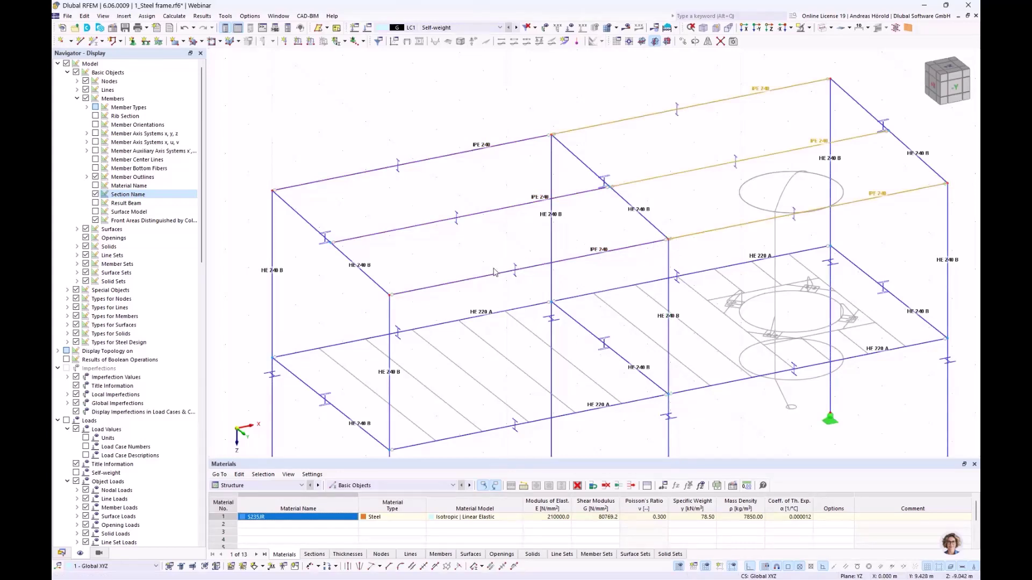
# Isolate the platform-level members with their related objects and view them from above along Z.
pyautogui.scroll(-2, 497, 271)
pyautogui.keyDown('ctrl'); pyautogui.moveTo(567, 254); pyautogui.dragTo(469, 259, button='middle'); pyautogui.keyUp('ctrl')
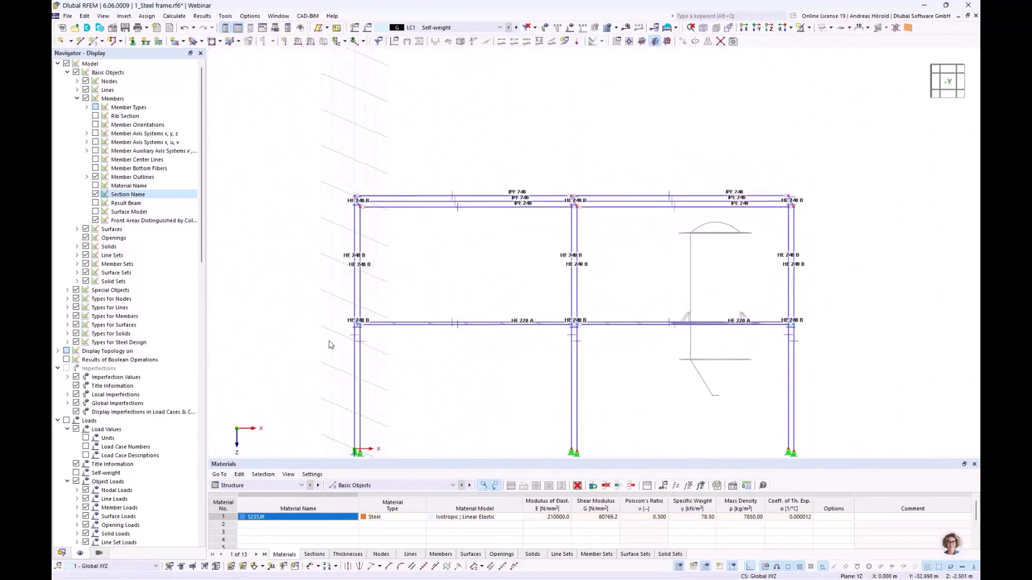
pyautogui.moveTo(308, 341); pyautogui.dragTo(841, 301)
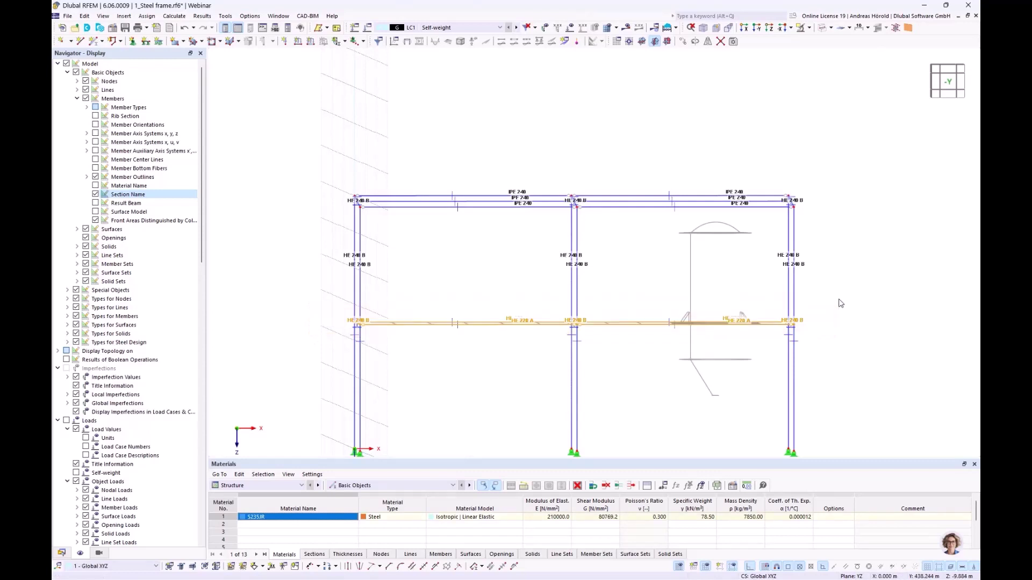
pyautogui.click(810, 29)
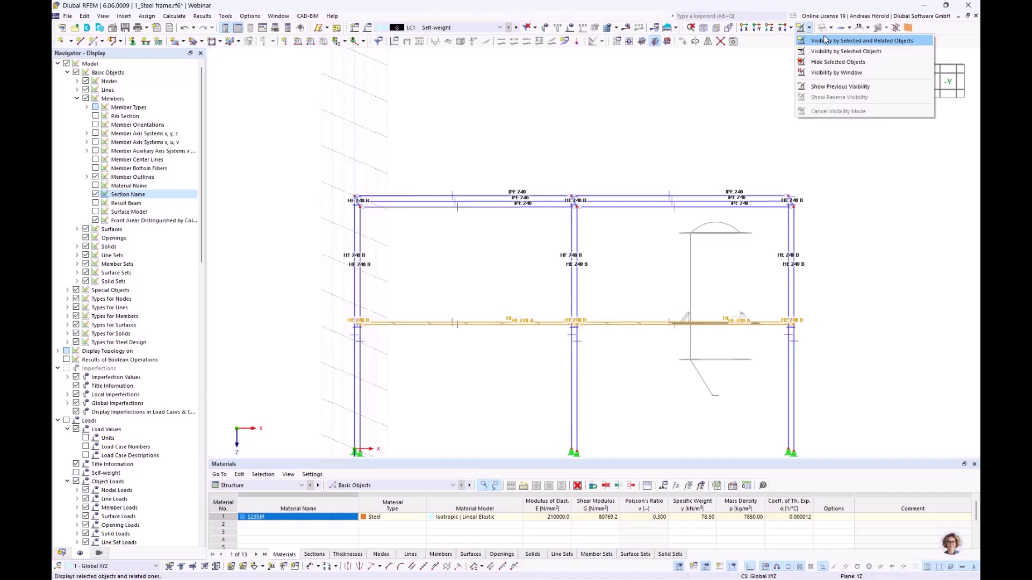
pyautogui.click(825, 40)
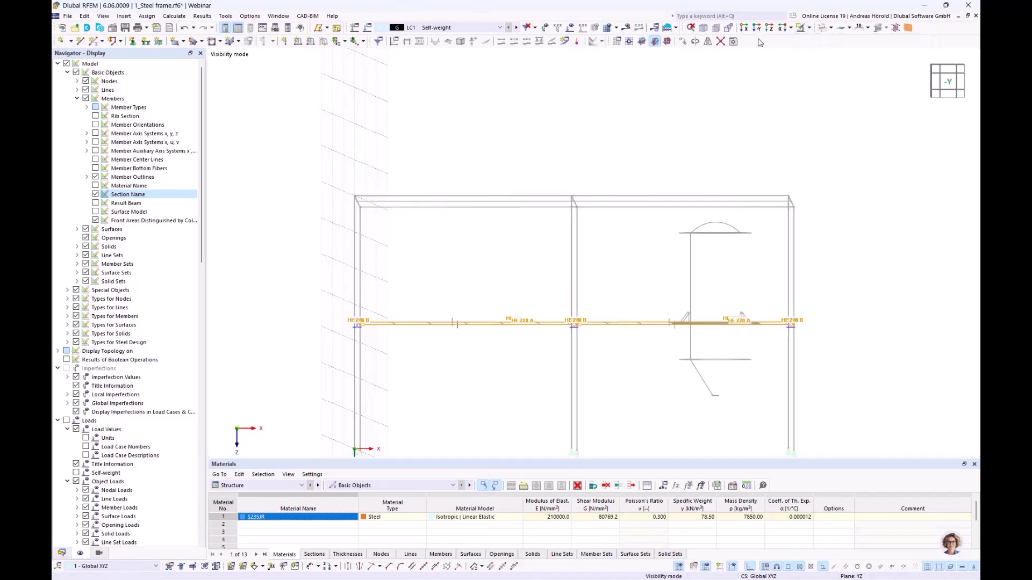
pyautogui.click(771, 28)
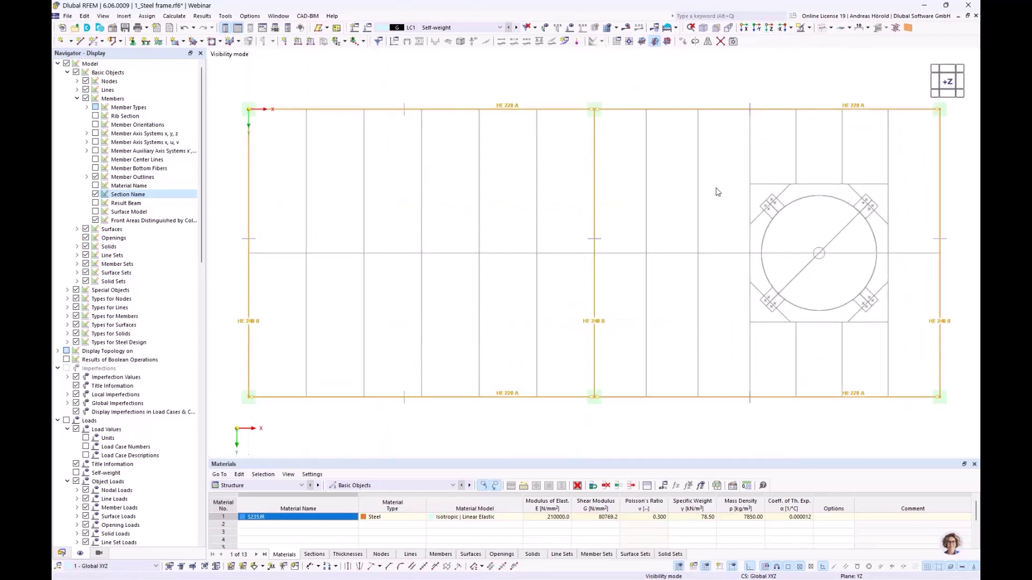
# Turn off the background display of hidden objects.
pyautogui.scroll(-1, 717, 192)
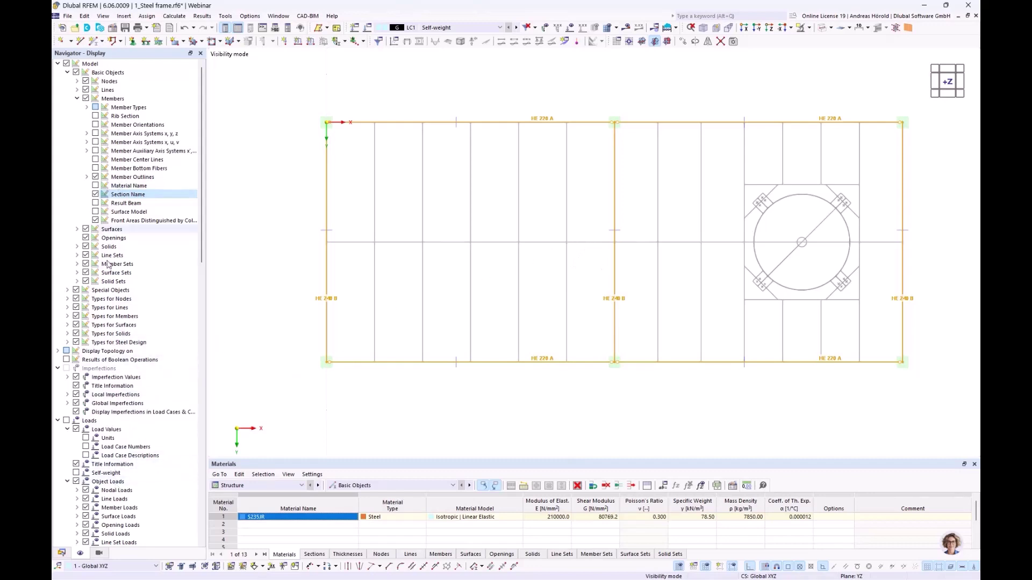
pyautogui.scroll(-20, 107, 264)
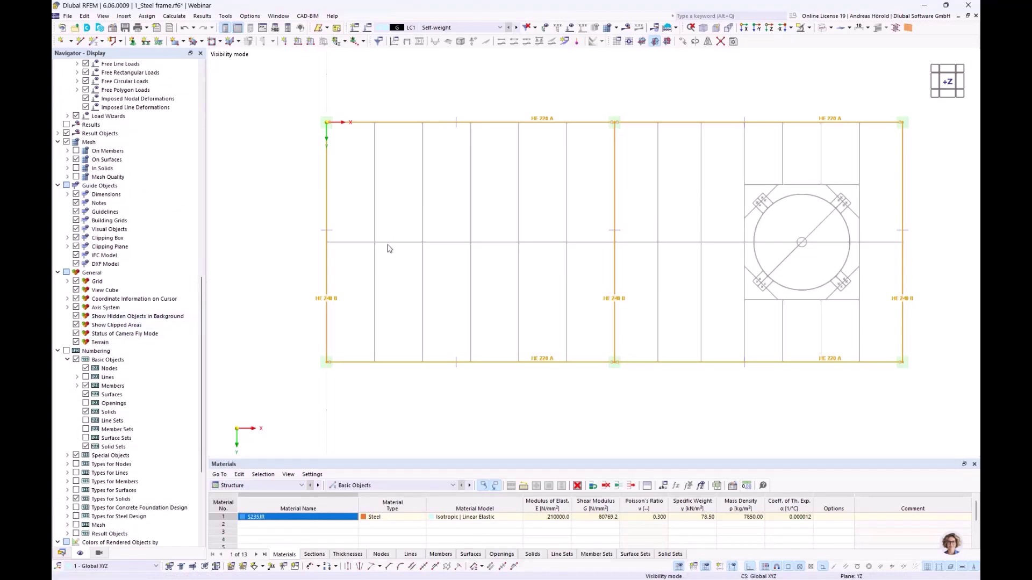
pyautogui.click(76, 316)
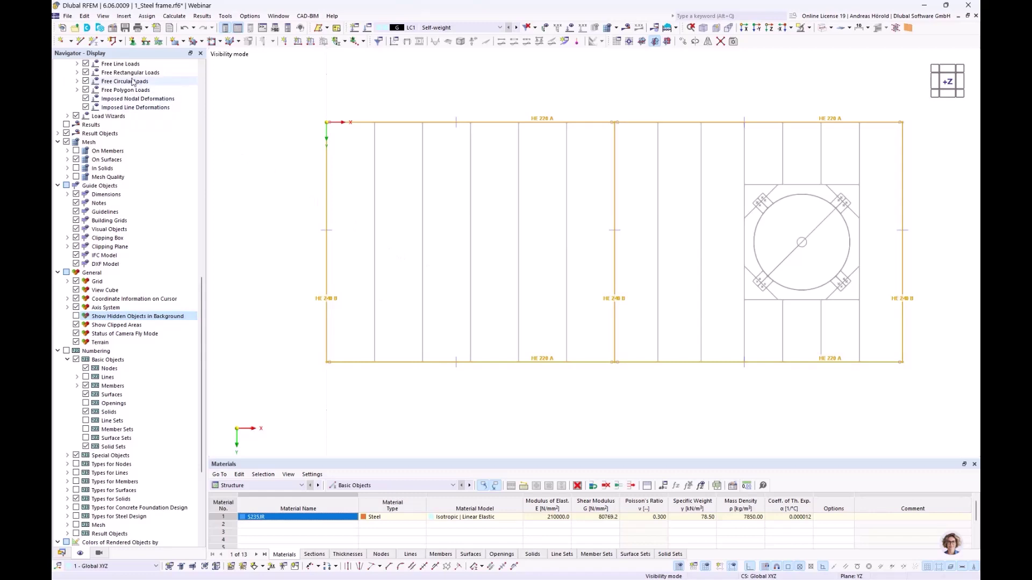
# Set up a new single beam member with hinges, using an IPE 160 section in S235JR with uniform distribution.
pyautogui.click(92, 42)
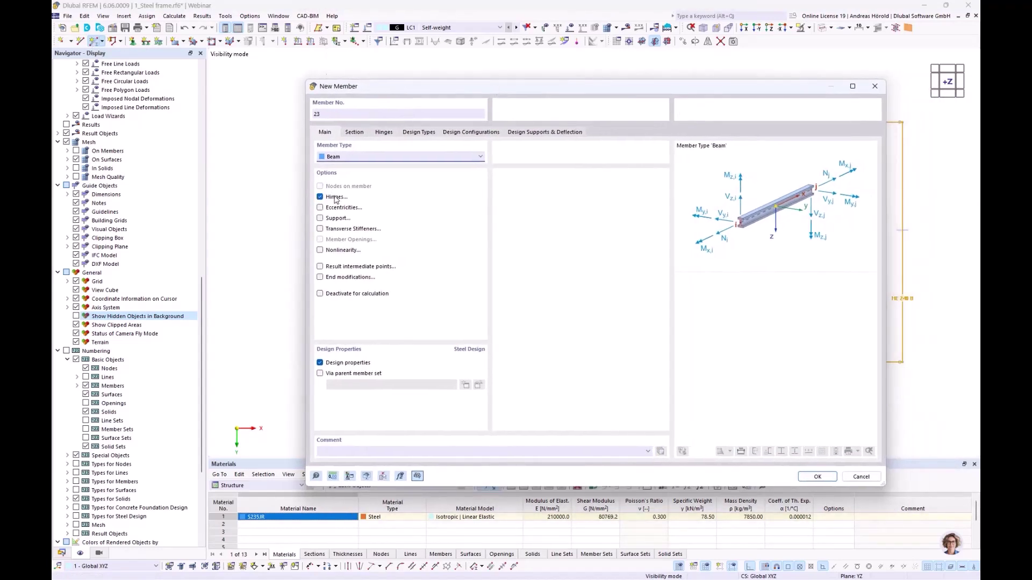
pyautogui.click(354, 132)
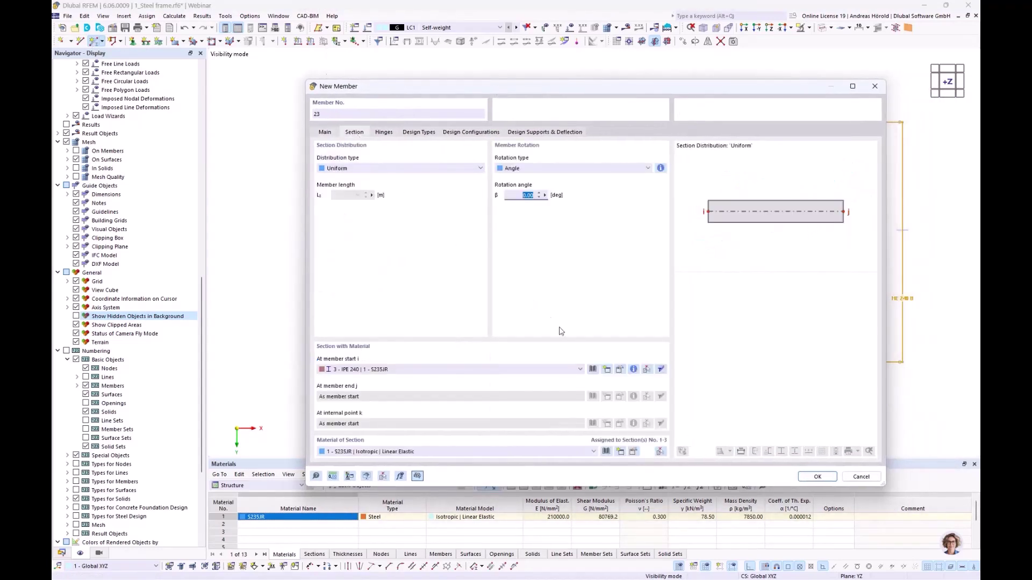
pyautogui.click(593, 369)
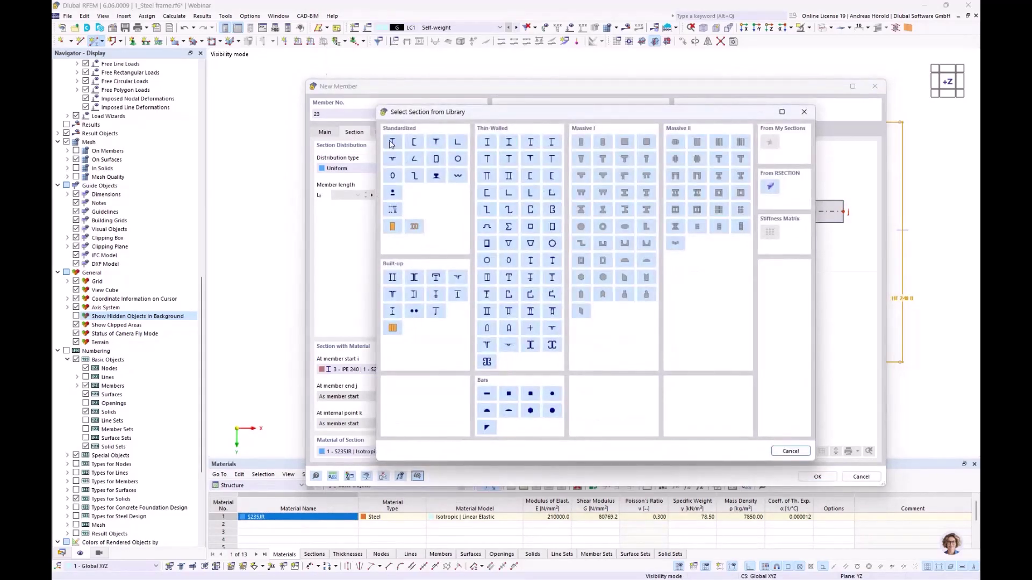
pyautogui.click(392, 142)
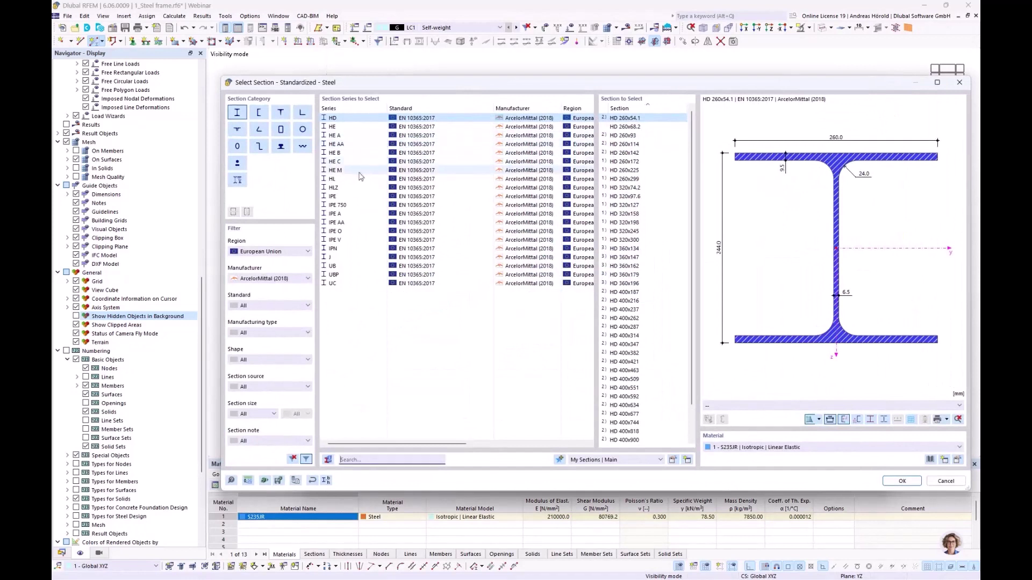
pyautogui.click(350, 198)
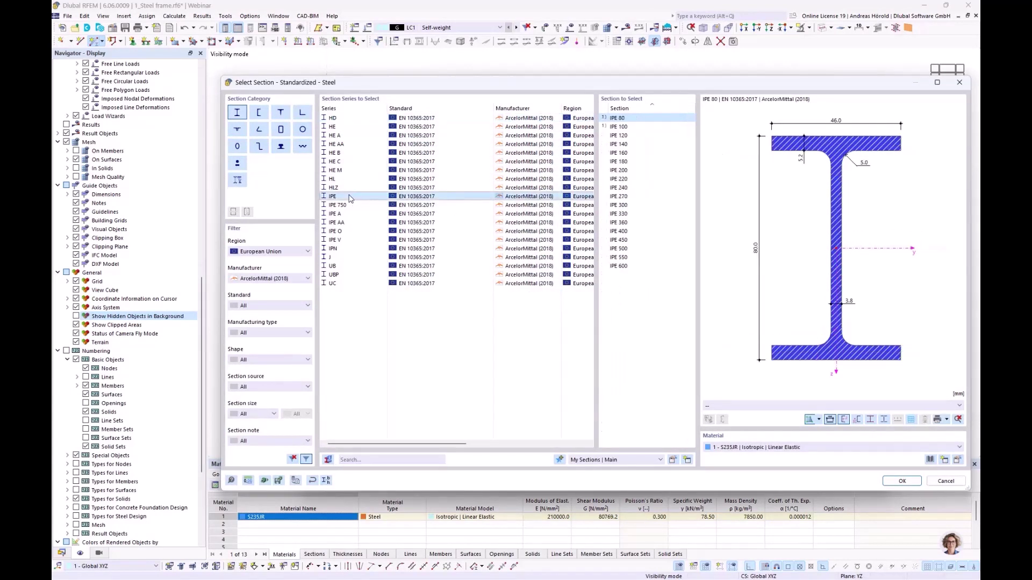
pyautogui.click(615, 153)
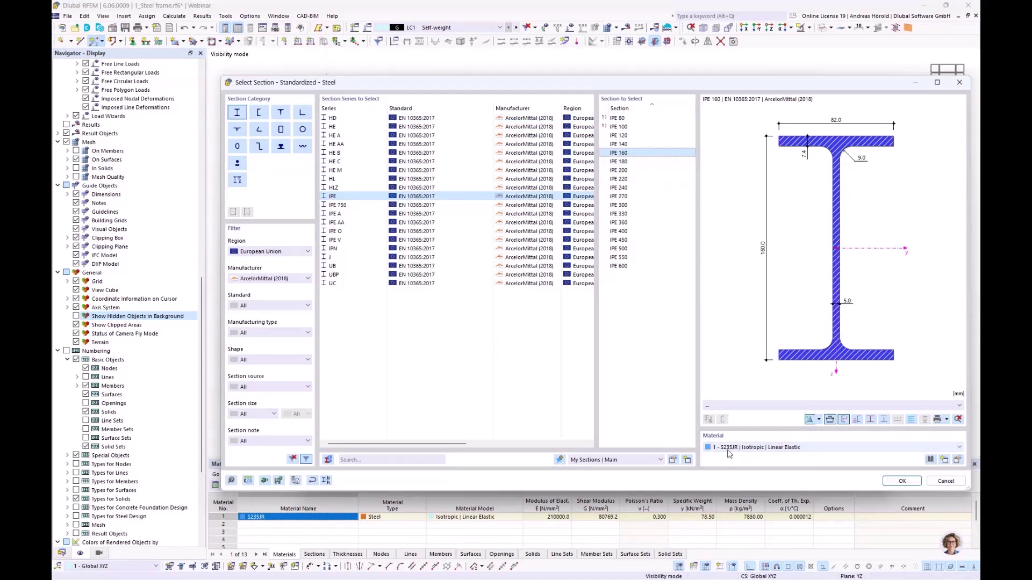
pyautogui.click(908, 481)
pyautogui.click(817, 476)
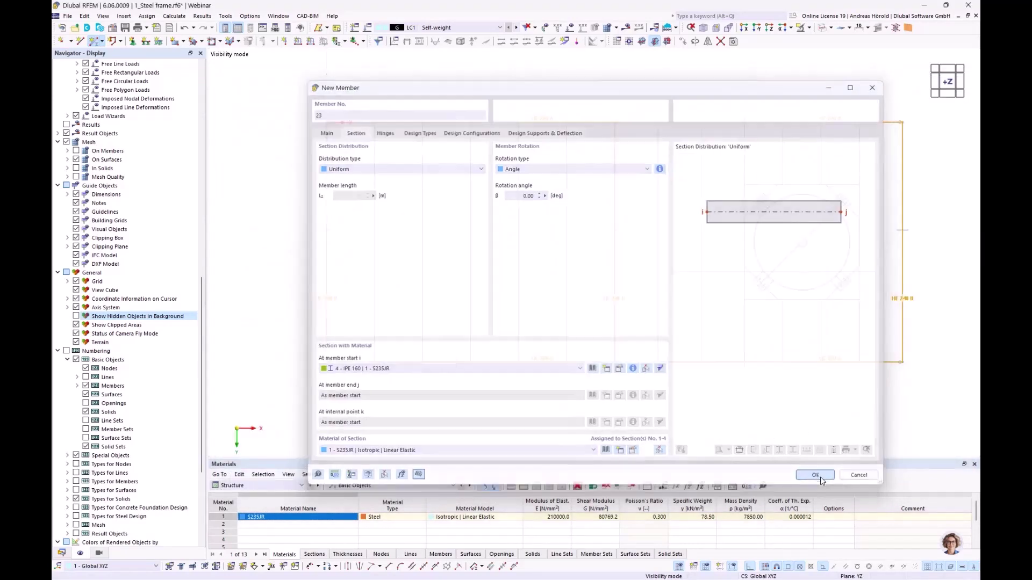
# Draw five IPE 160 beams across the first bay between the HE 220 A edge beams, along the DXF lines from X = 1.000 m to X = 5.000 m.
pyautogui.click(374, 362)
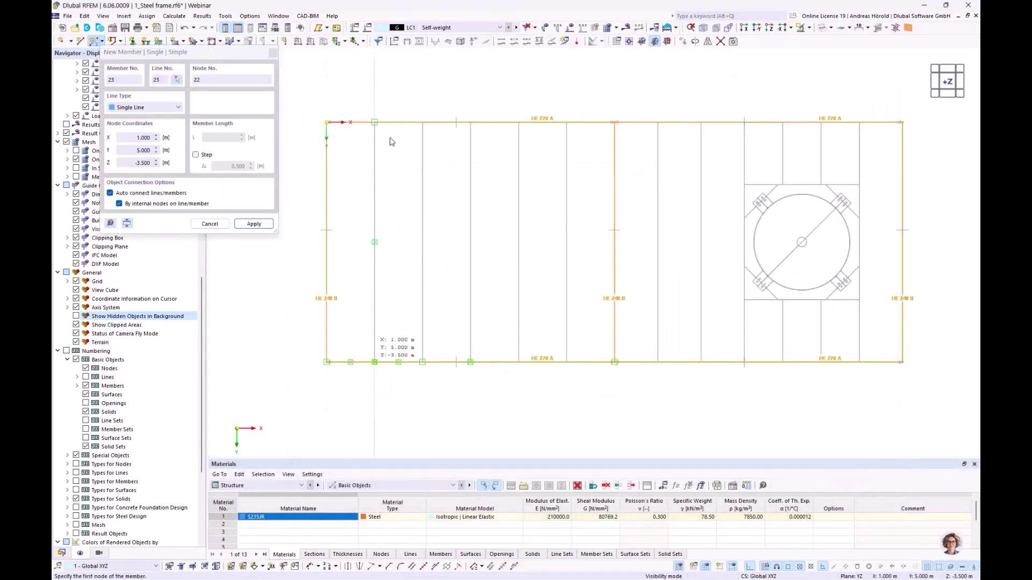
pyautogui.click(375, 122)
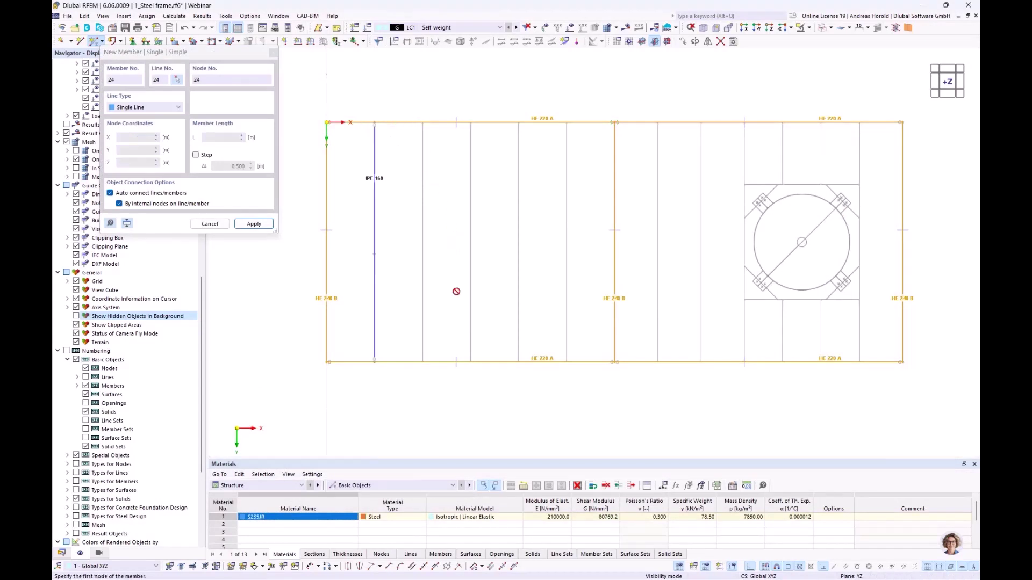
pyautogui.click(422, 362)
pyautogui.click(418, 126)
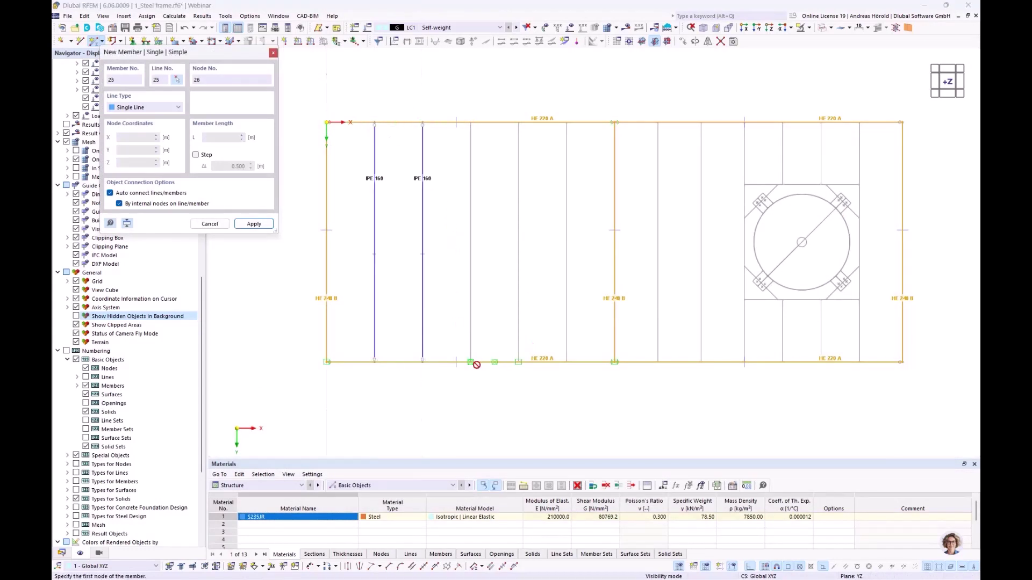
pyautogui.click(474, 344)
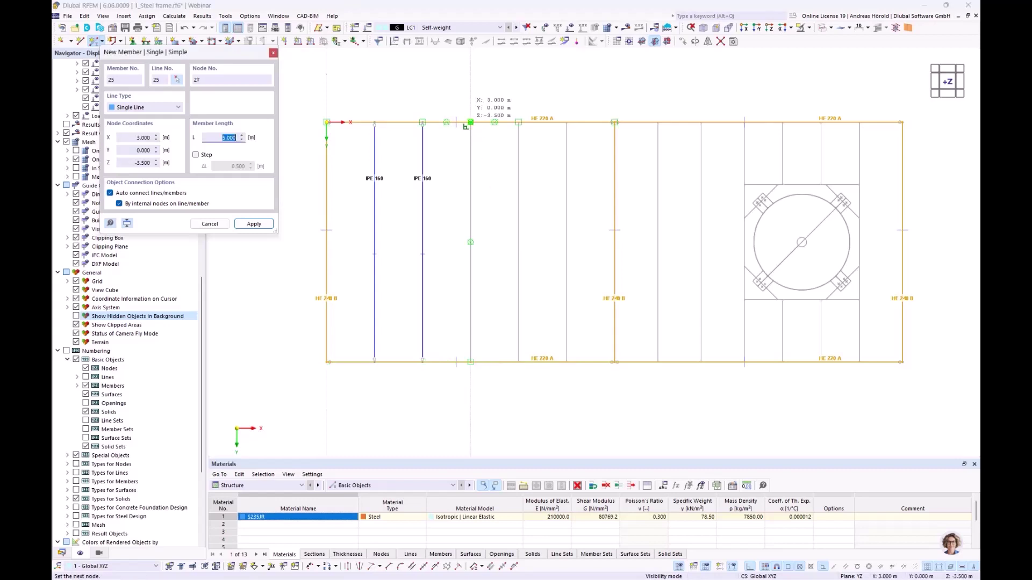
pyautogui.click(471, 123)
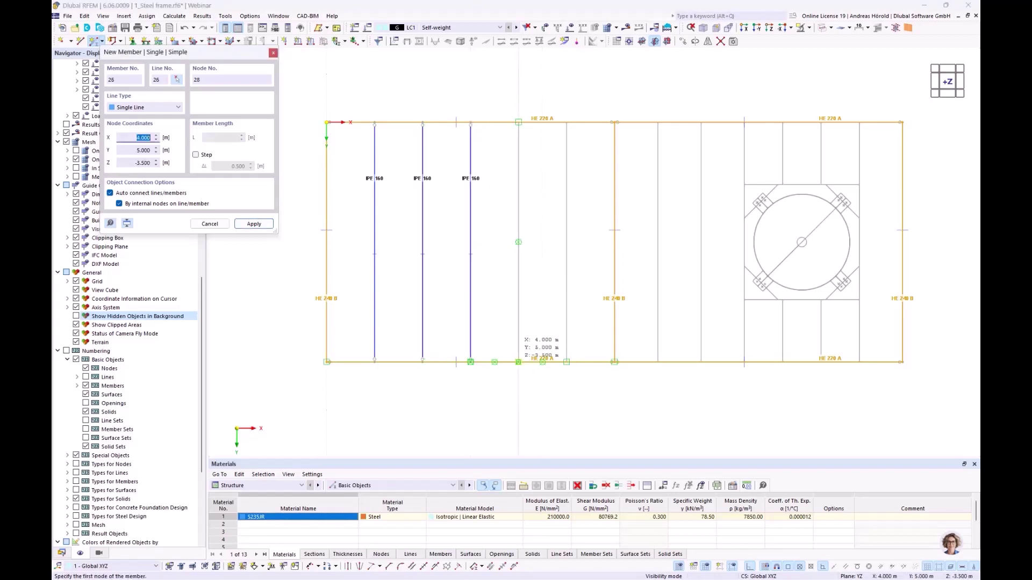
pyautogui.click(519, 122)
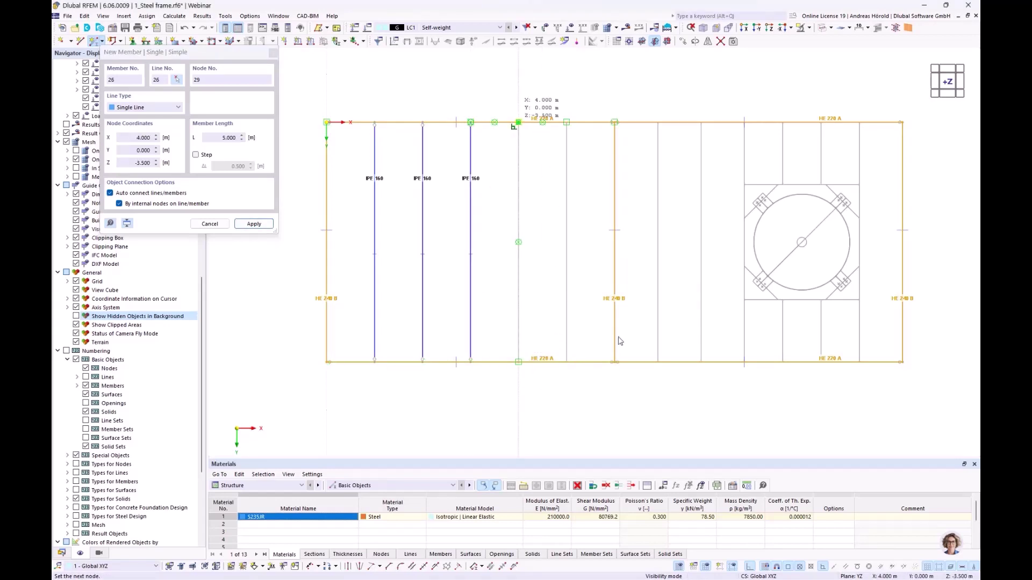
pyautogui.click(518, 361)
pyautogui.click(566, 362)
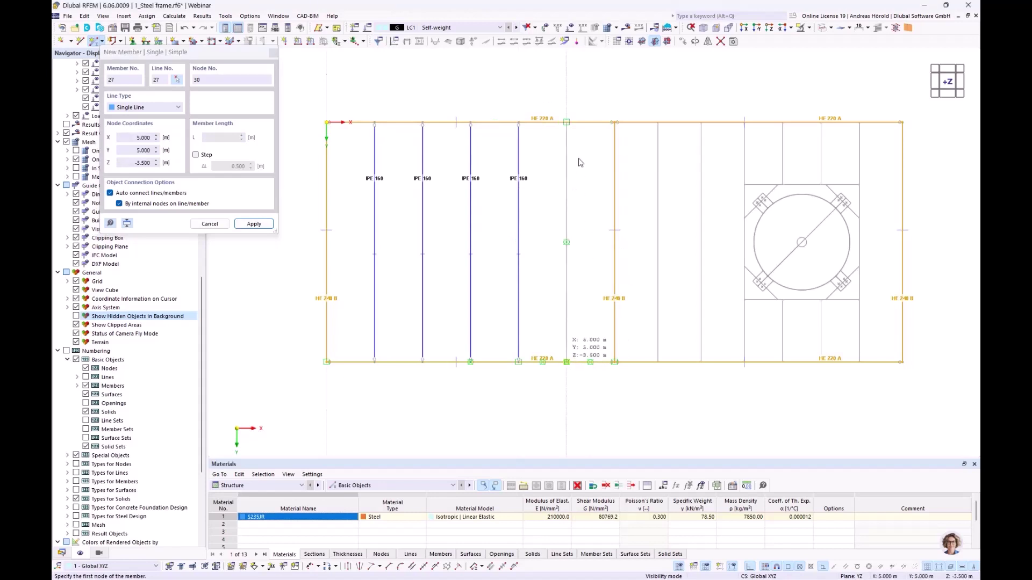
pyautogui.click(564, 124)
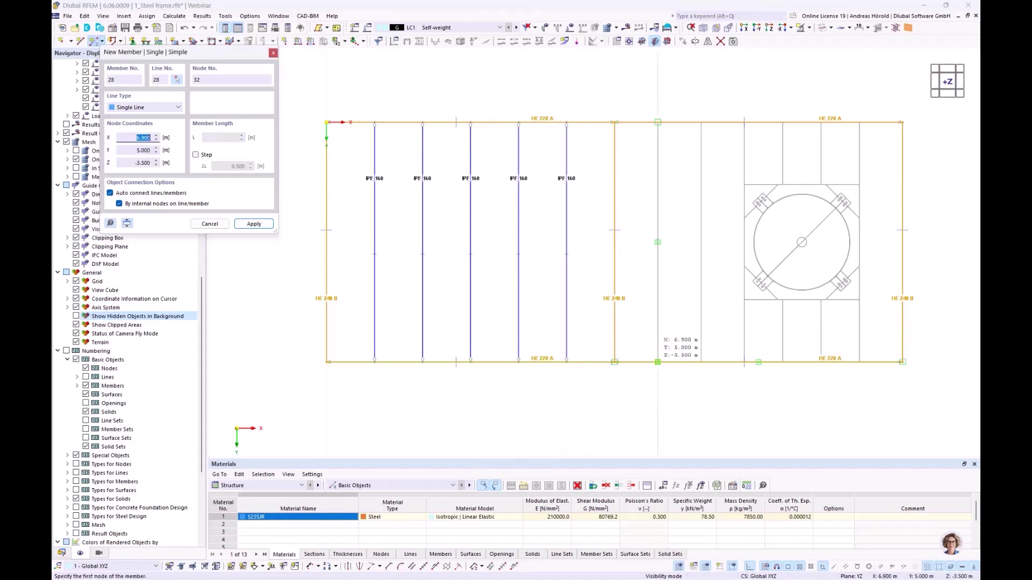
# Draw two IPE 160 beams across the second bay on the first two full-width DXF lines beyond the middle frame, starting at X = 6.900 m.
pyautogui.click(656, 122)
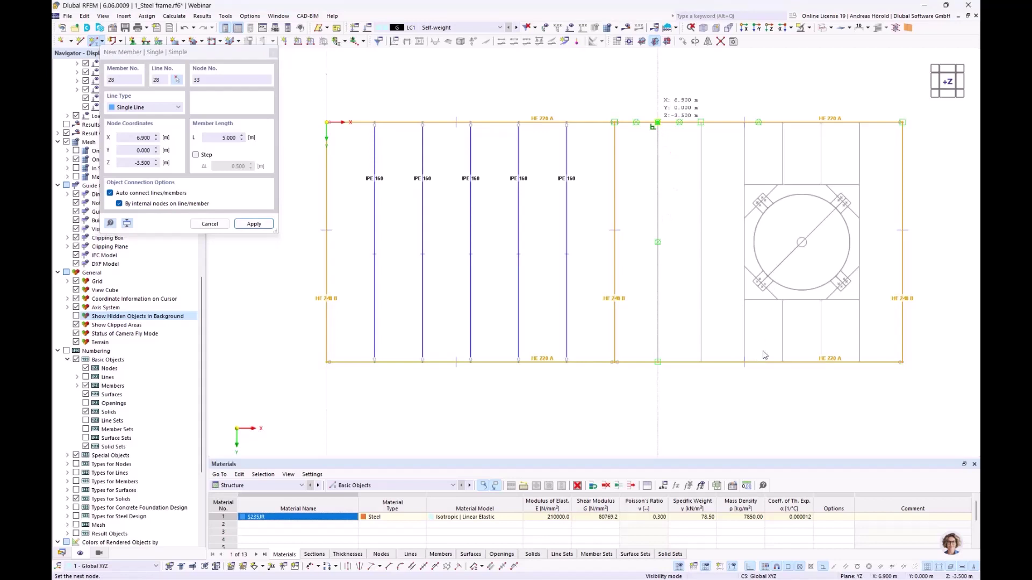
pyautogui.click(657, 361)
pyautogui.click(700, 361)
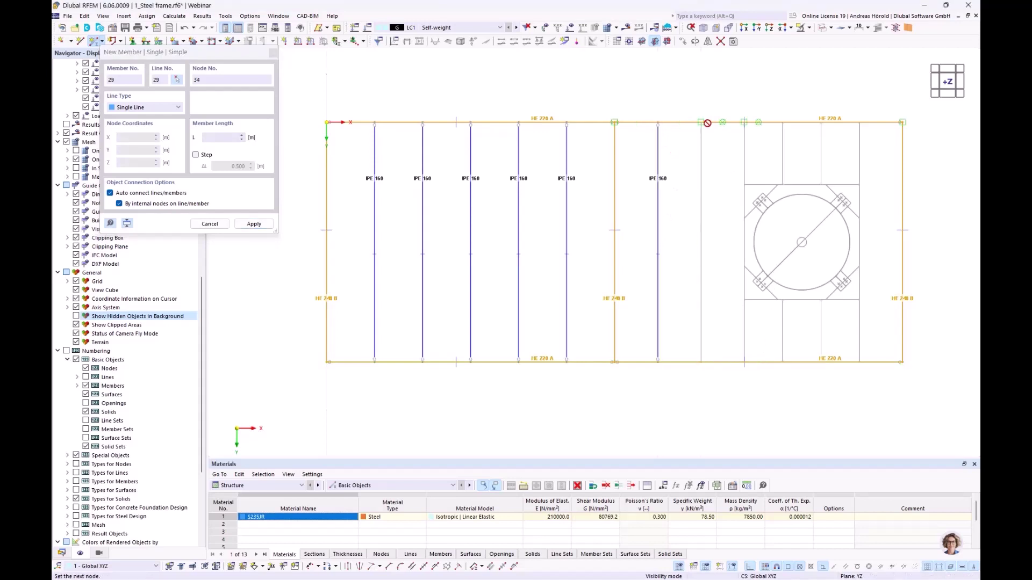
pyautogui.press('Return')
pyautogui.press('Escape')
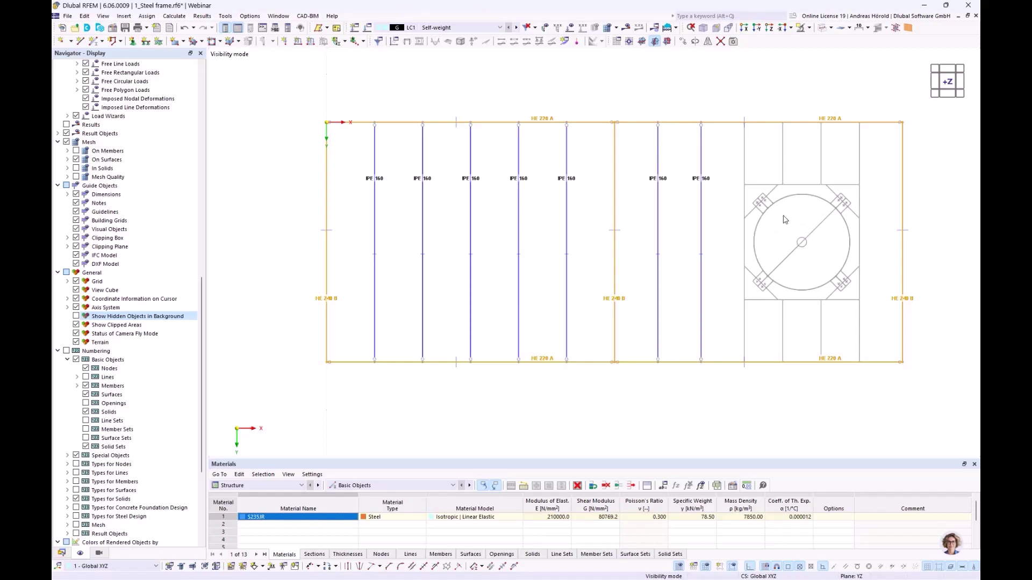
# Set up a new hinged single beam member with an HE 200 A section in S235JR from the standardized steel library.
pyautogui.click(95, 43)
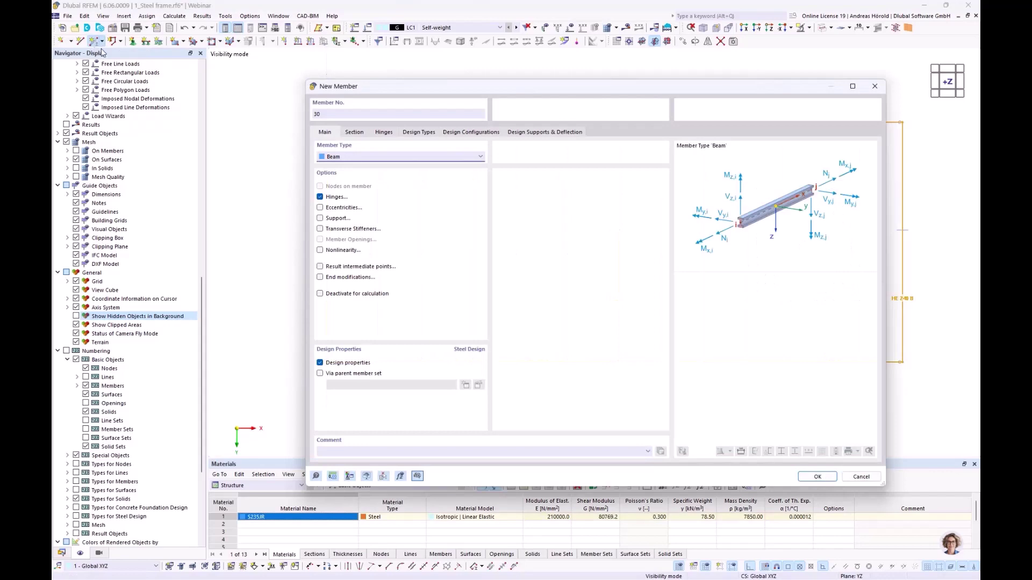
pyautogui.click(355, 133)
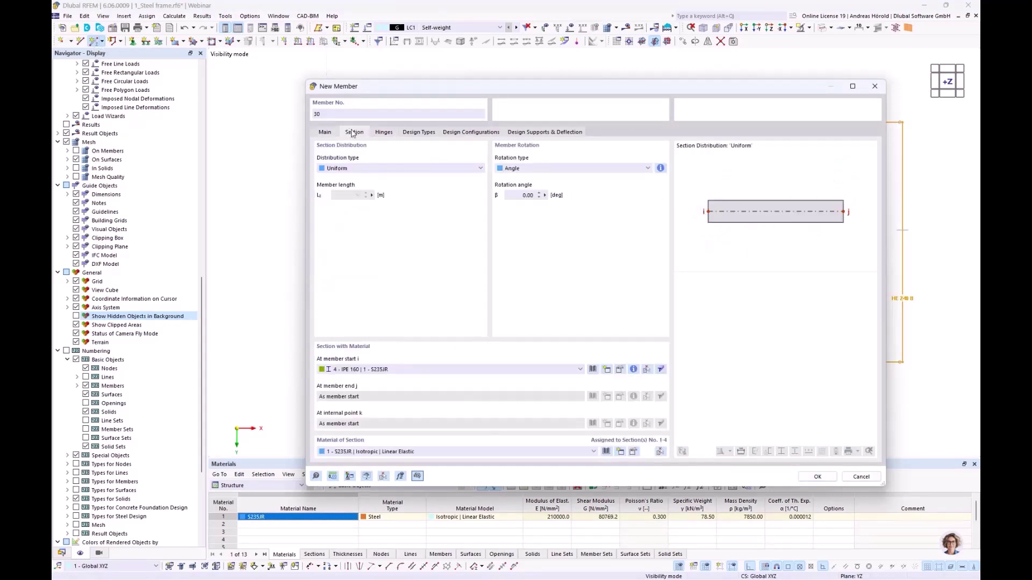
pyautogui.click(591, 369)
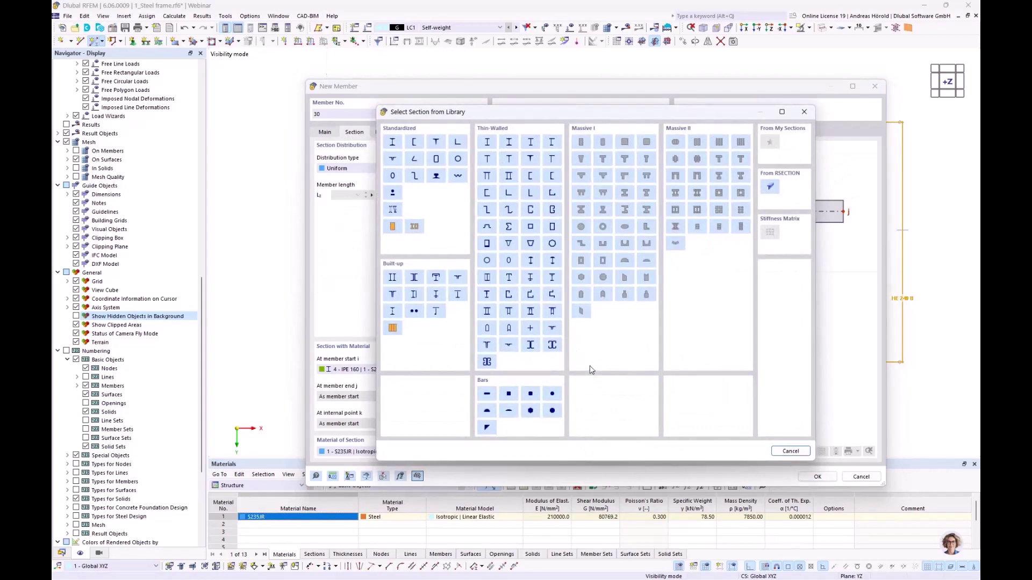
pyautogui.click(393, 143)
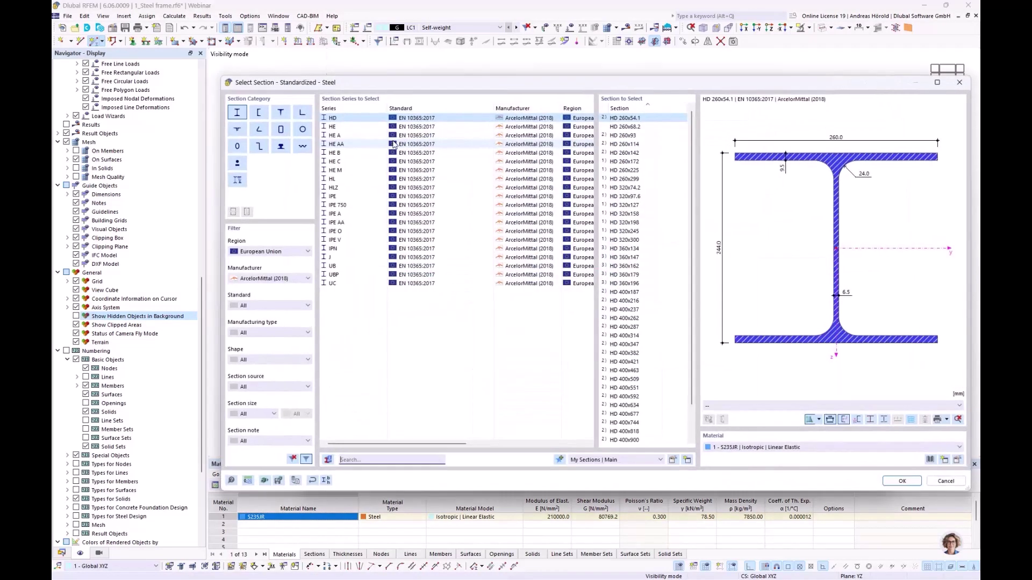
pyautogui.click(343, 137)
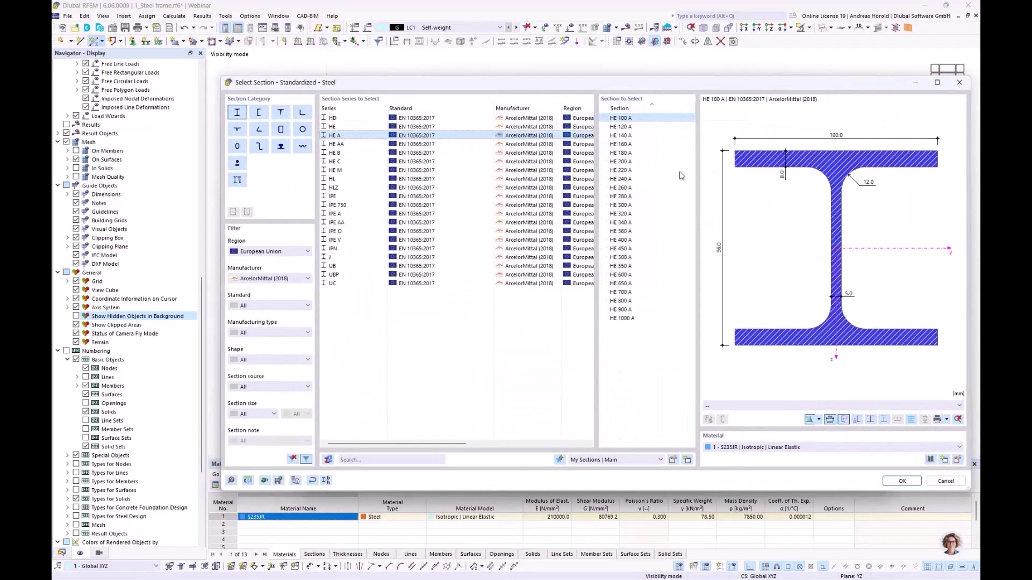
pyautogui.click(661, 161)
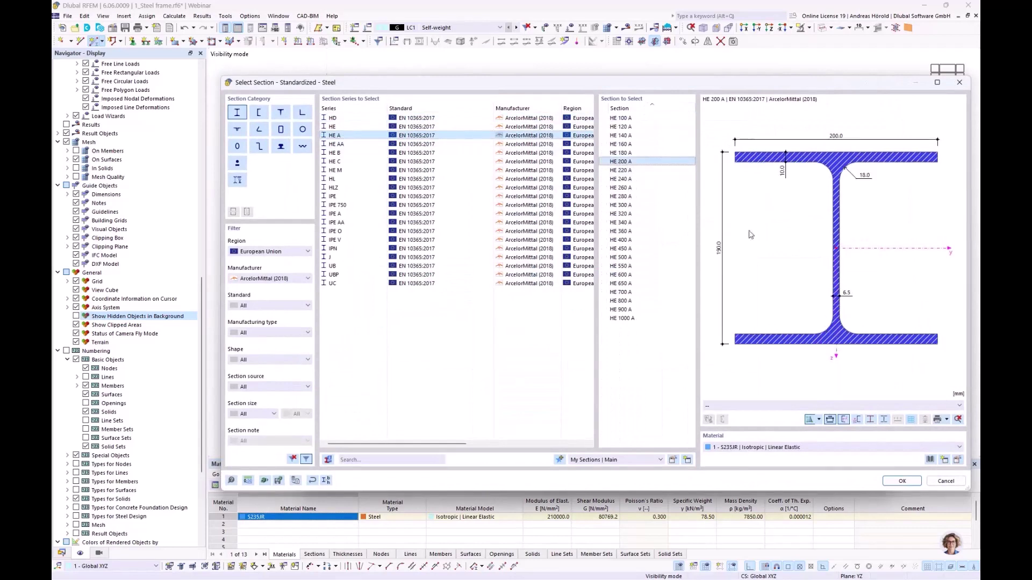
pyautogui.click(901, 481)
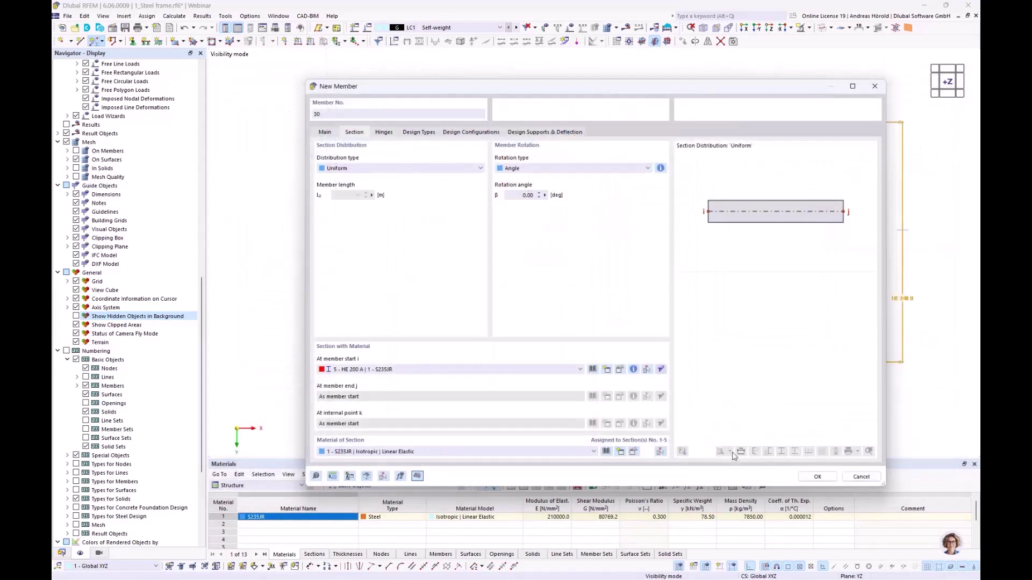
pyautogui.click(816, 478)
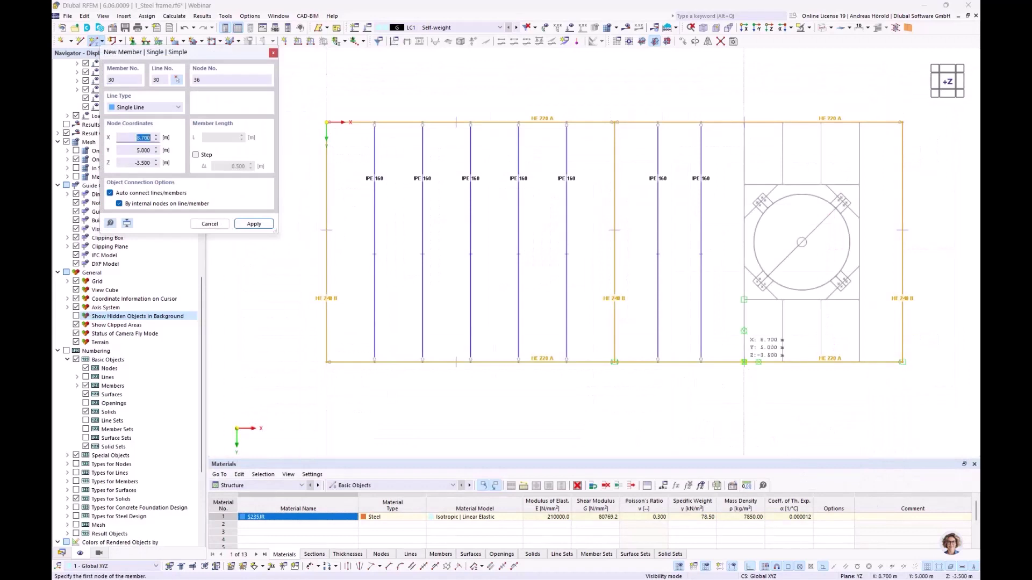
# Draw two HE 200 A beams between the edge beams on both sides of the circular outline, at X = 8.700 m and X = 11.100 m.
pyautogui.click(743, 123)
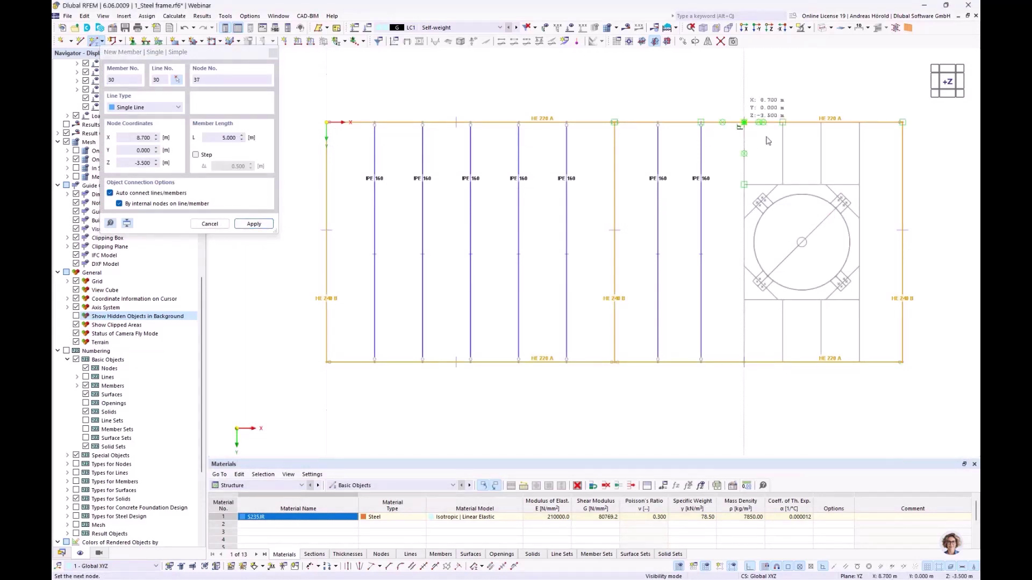
pyautogui.click(744, 362)
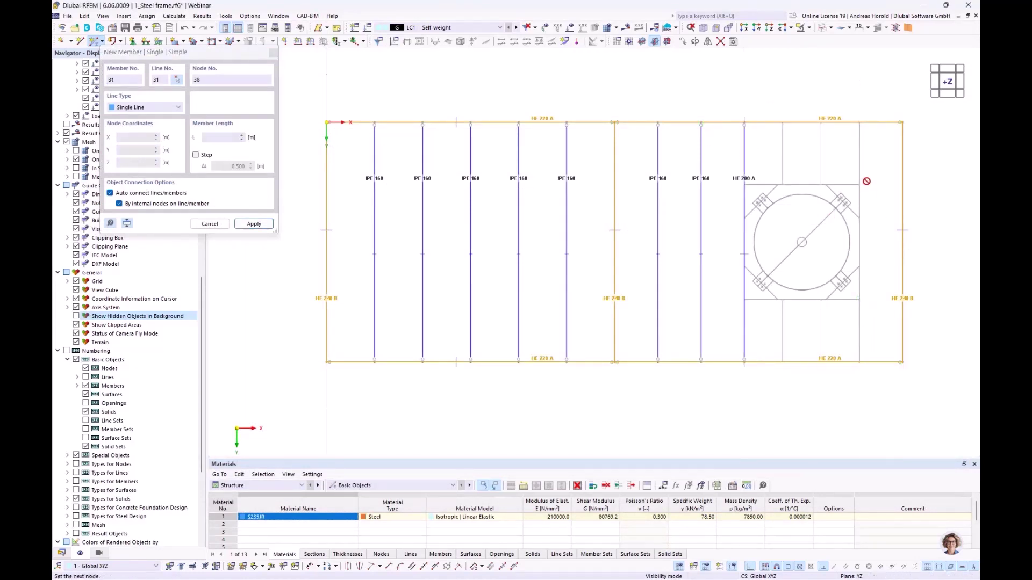
pyautogui.click(858, 122)
pyautogui.press('Return')
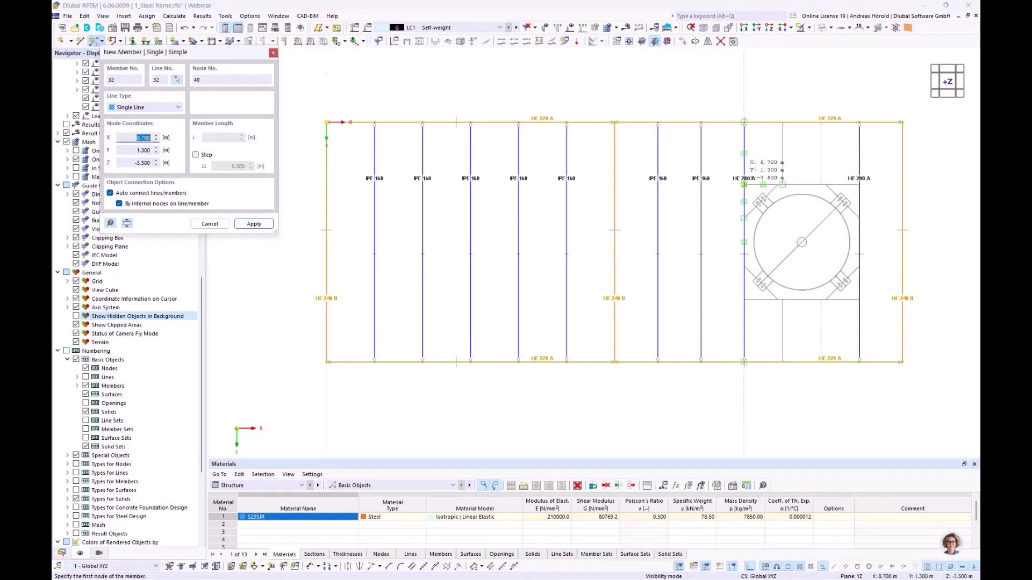
# Connect the two HE 200 A beams with HE 200 A cross beams at Y = 1.300 m and Y = 3.700 m, framing the circular outline.
pyautogui.click(858, 185)
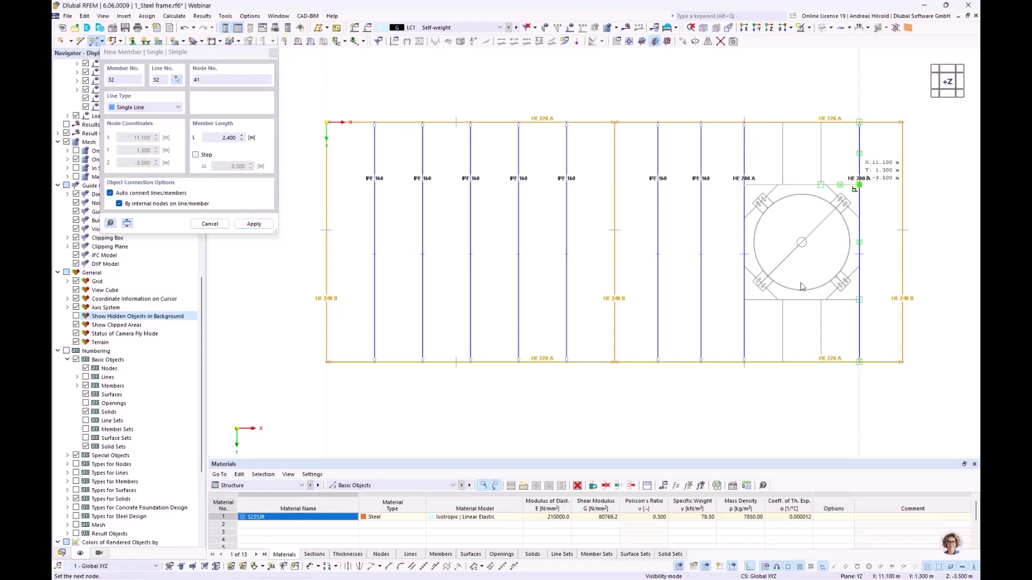
pyautogui.click(744, 184)
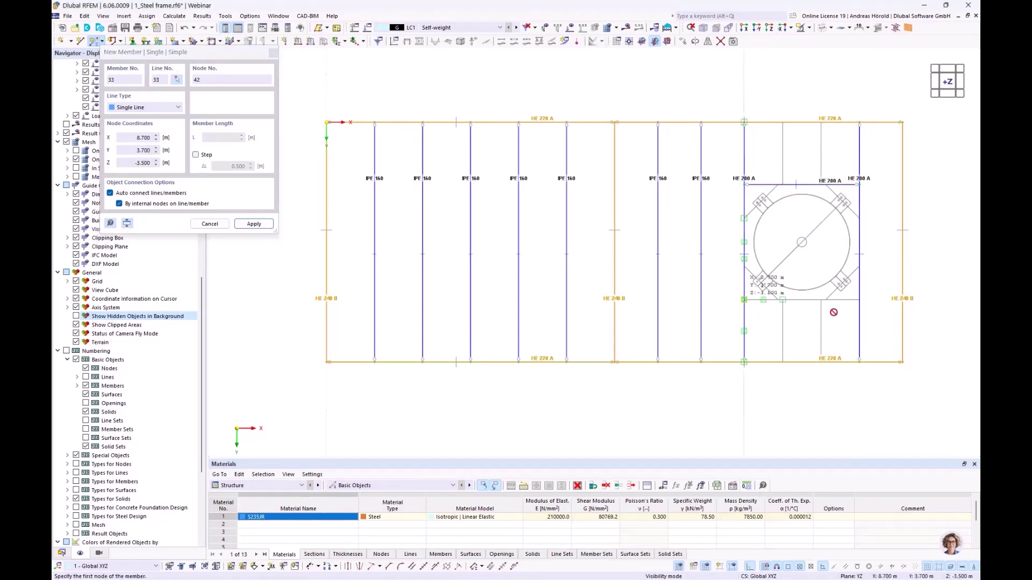
pyautogui.click(744, 299)
pyautogui.click(859, 299)
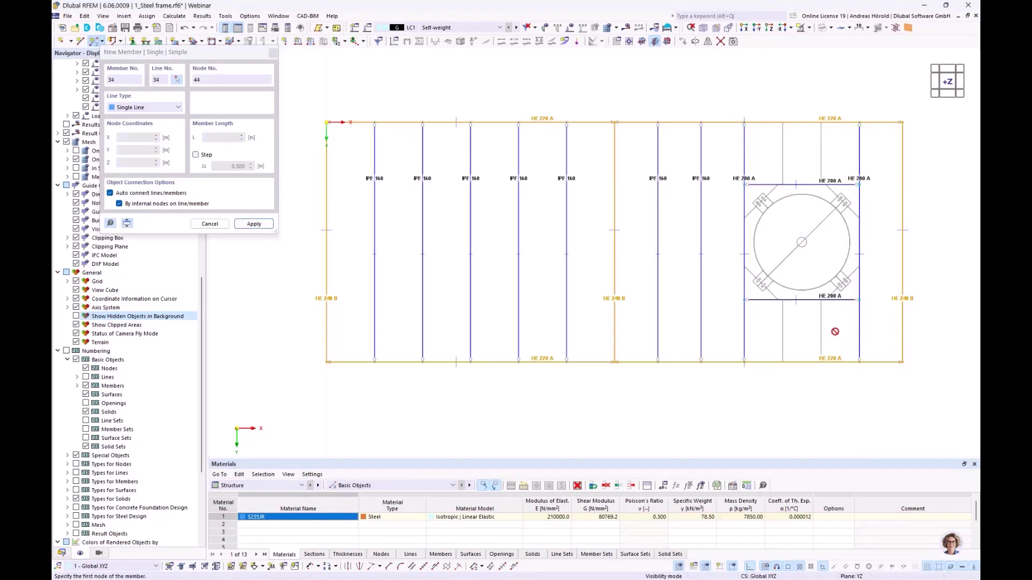
pyautogui.press('Escape')
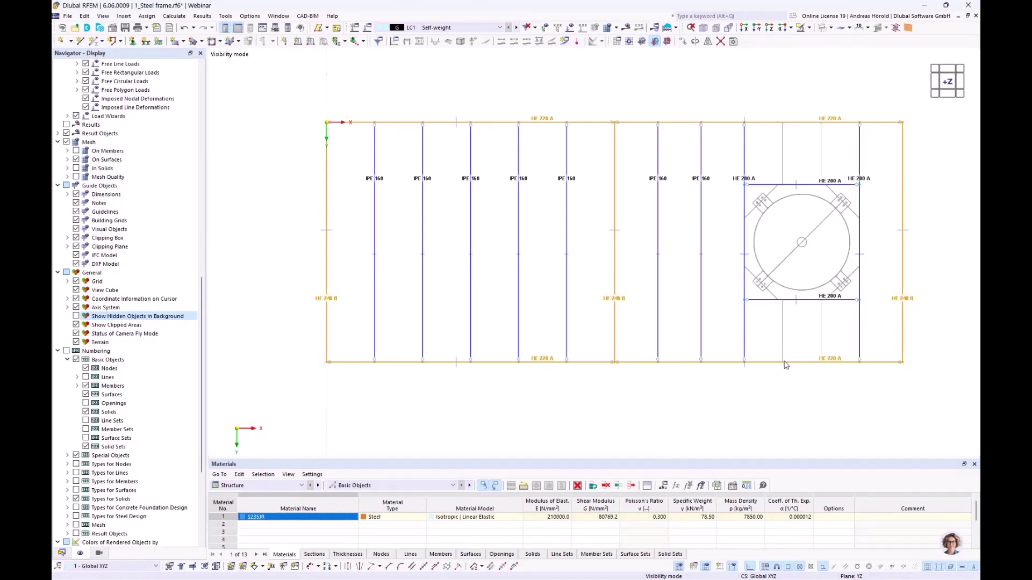
# Set up another new single member using the existing IPE 160 section in S235JR.
pyautogui.scroll(2, 789, 336)
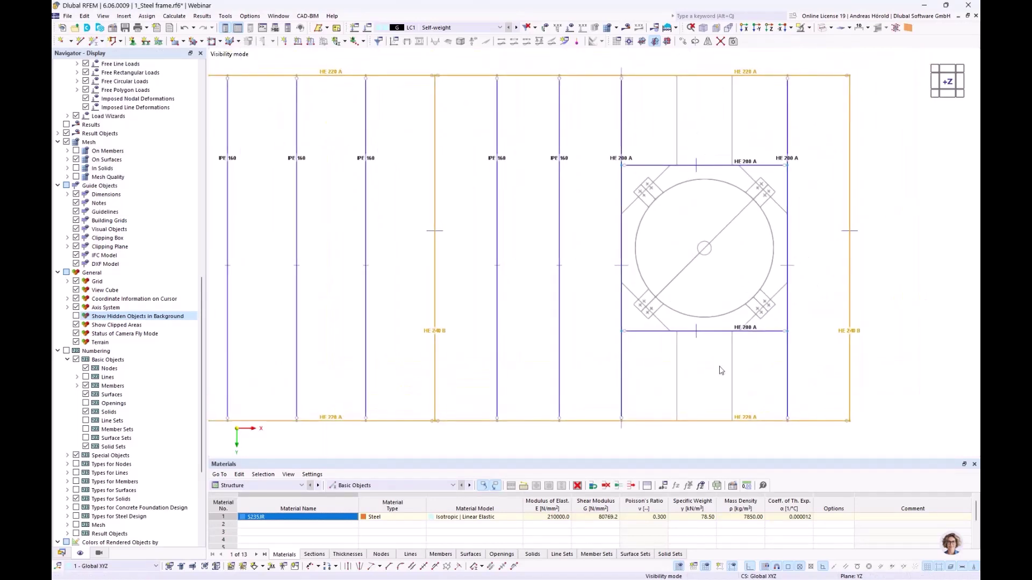
pyautogui.click(94, 41)
pyautogui.click(354, 132)
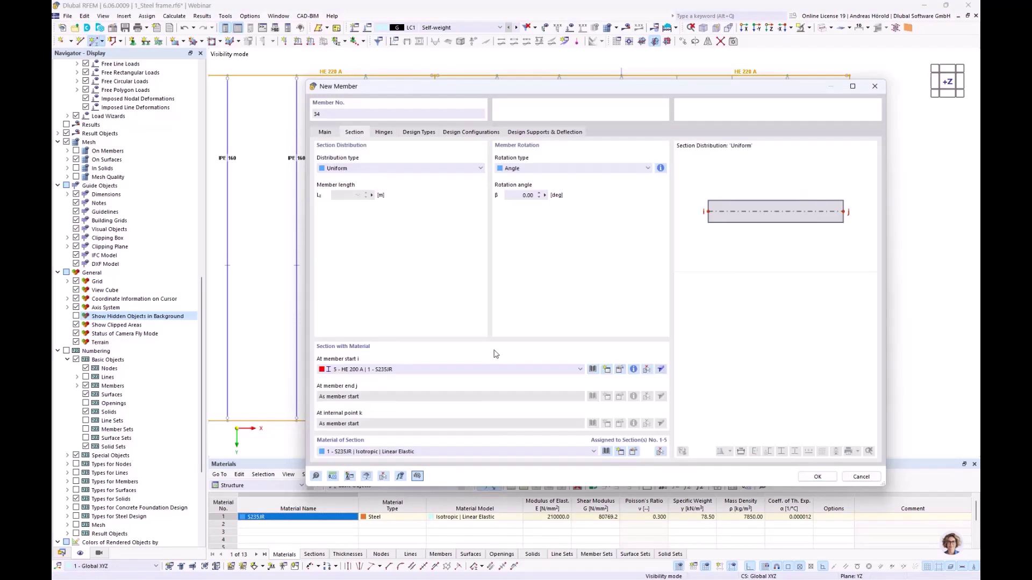
pyautogui.click(525, 373)
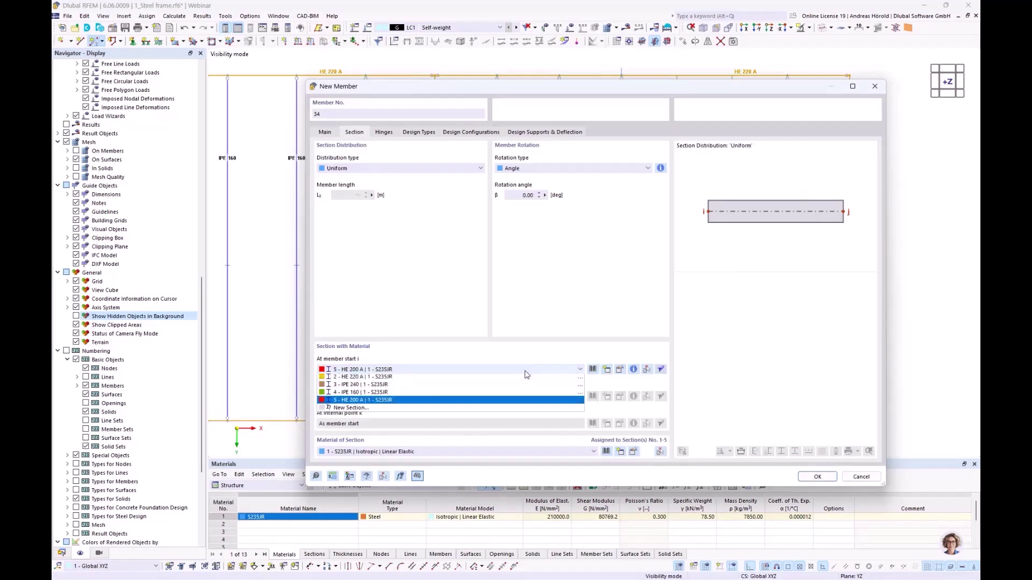
pyautogui.click(490, 407)
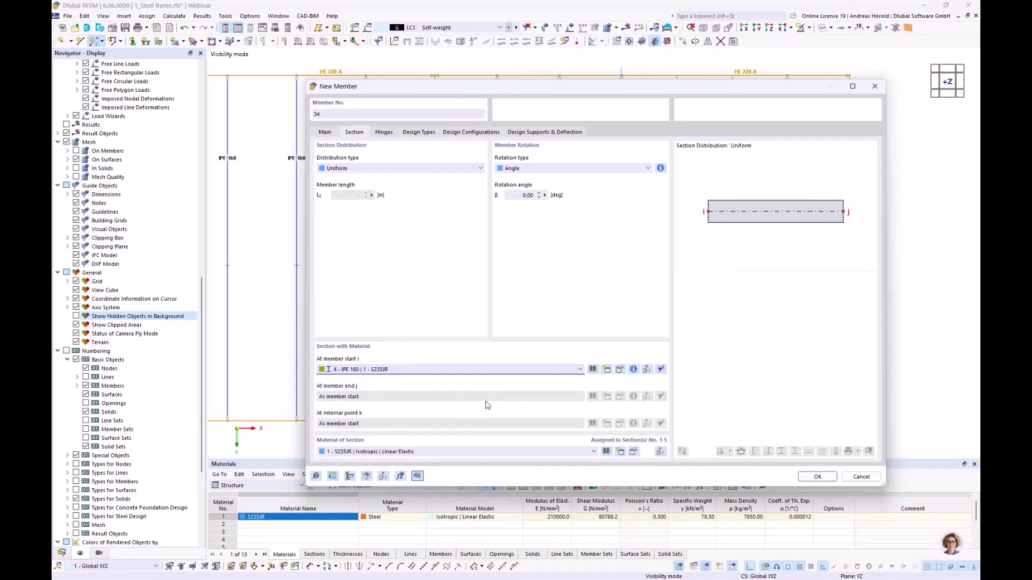
pyautogui.click(817, 477)
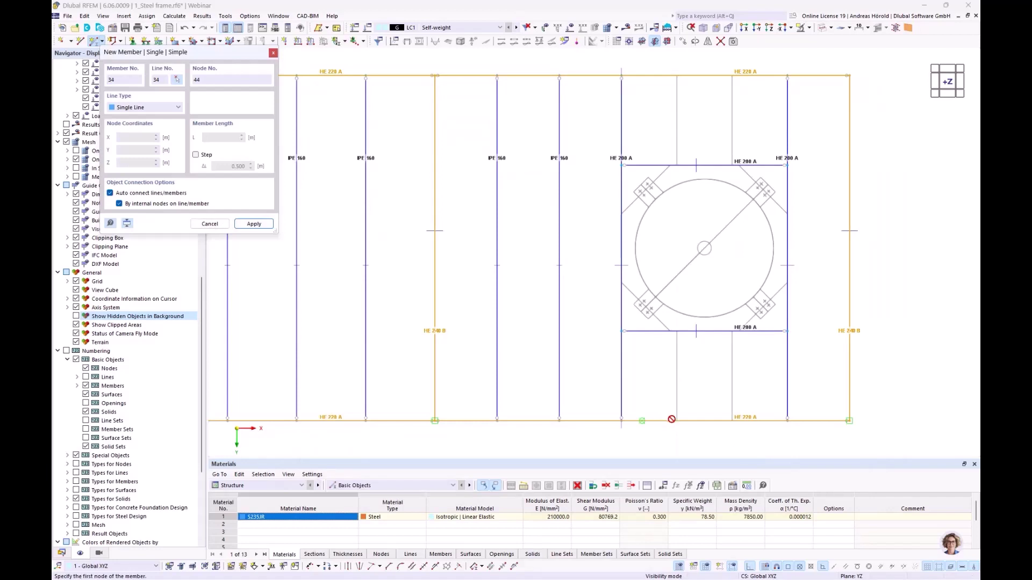
# Draw two short IPE 160 beams on the DXF lines between the HE 200 A cross beam at Y = 3.700 m and the edge beam at Y = 5.000 m.
pyautogui.click(673, 333)
pyautogui.click(676, 421)
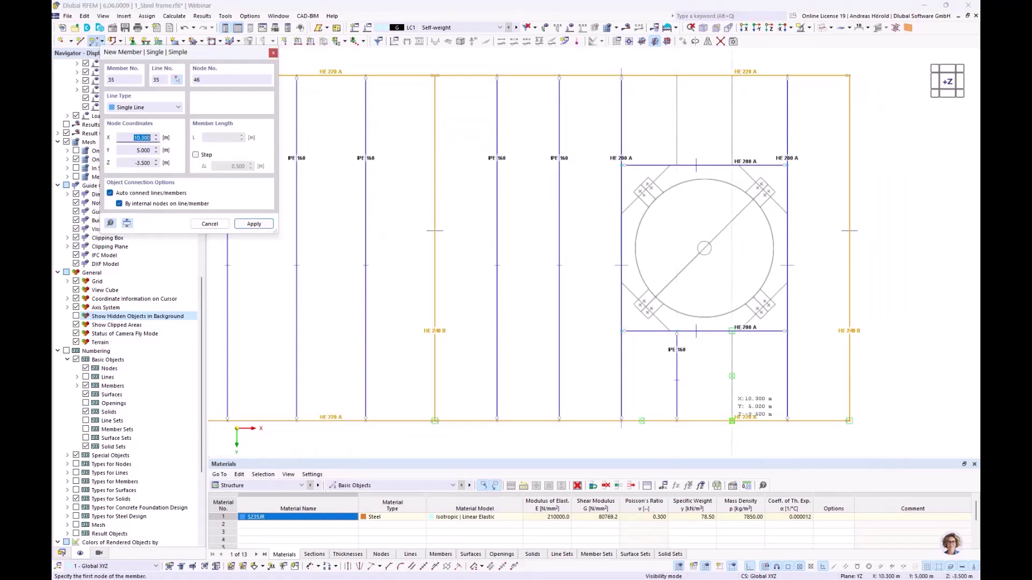
pyautogui.click(732, 333)
pyautogui.click(732, 421)
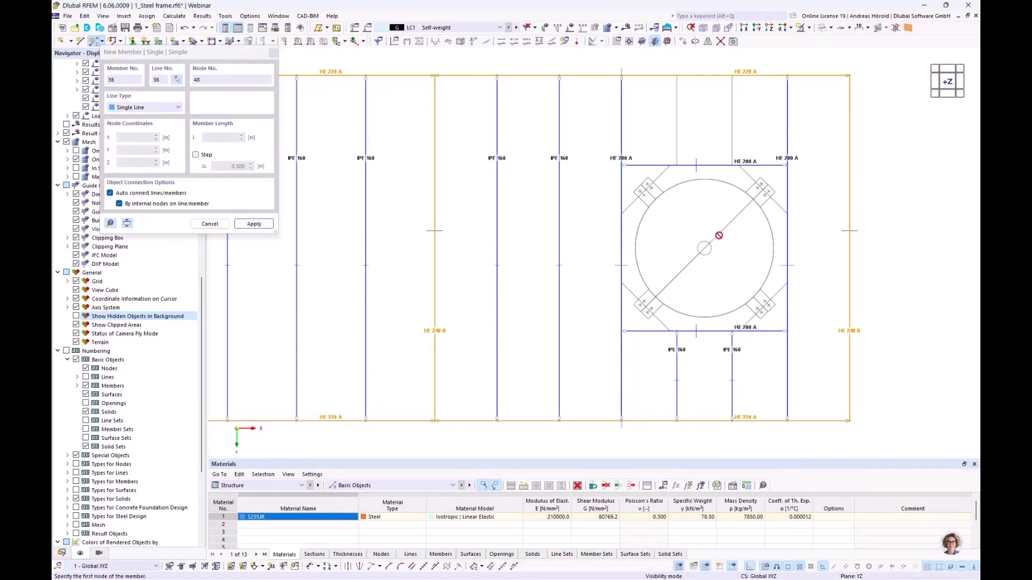
# Draw two short IPE 160 beams from the HE 200 A cross beam at Y = 1.300 m to the edge beam at X = 9.500 m and 10.300 m.
pyautogui.click(677, 165)
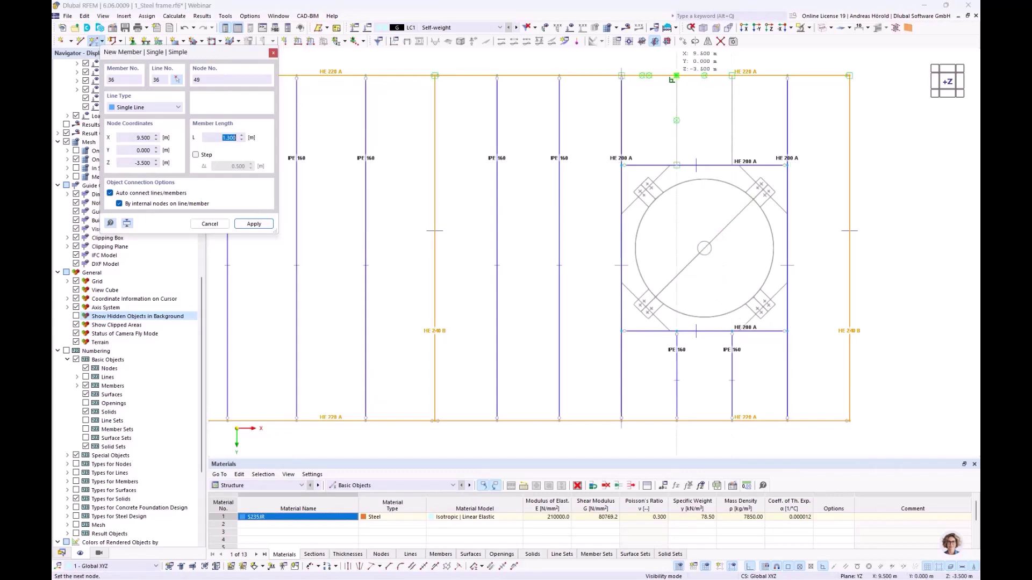
pyautogui.click(677, 75)
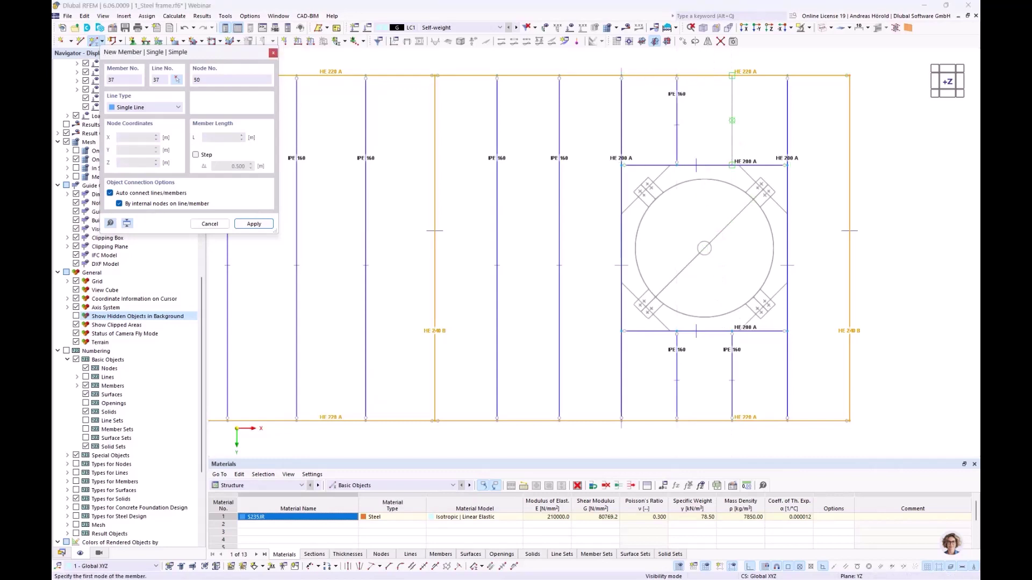
pyautogui.click(732, 165)
pyautogui.click(732, 75)
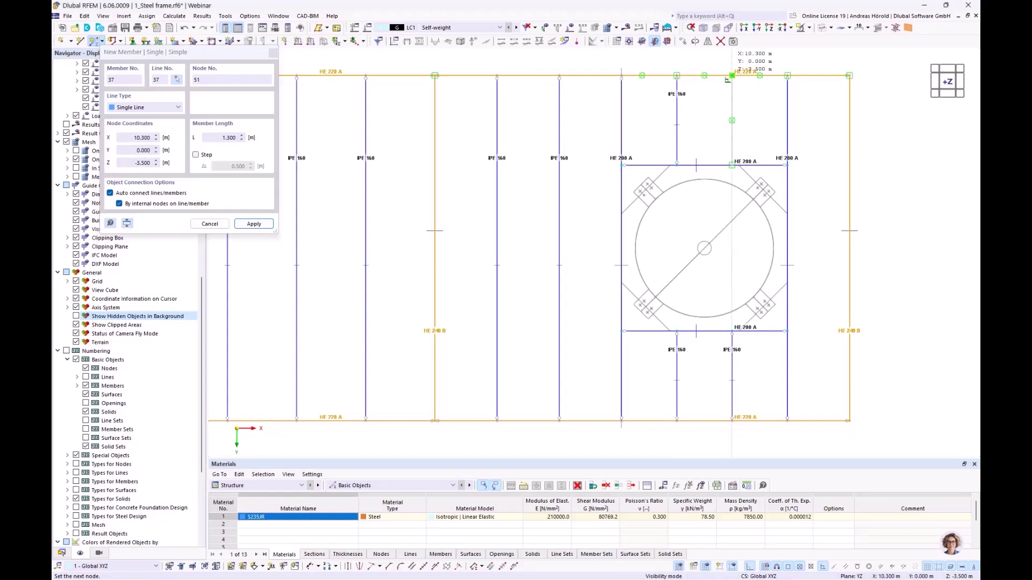
pyautogui.press('Escape')
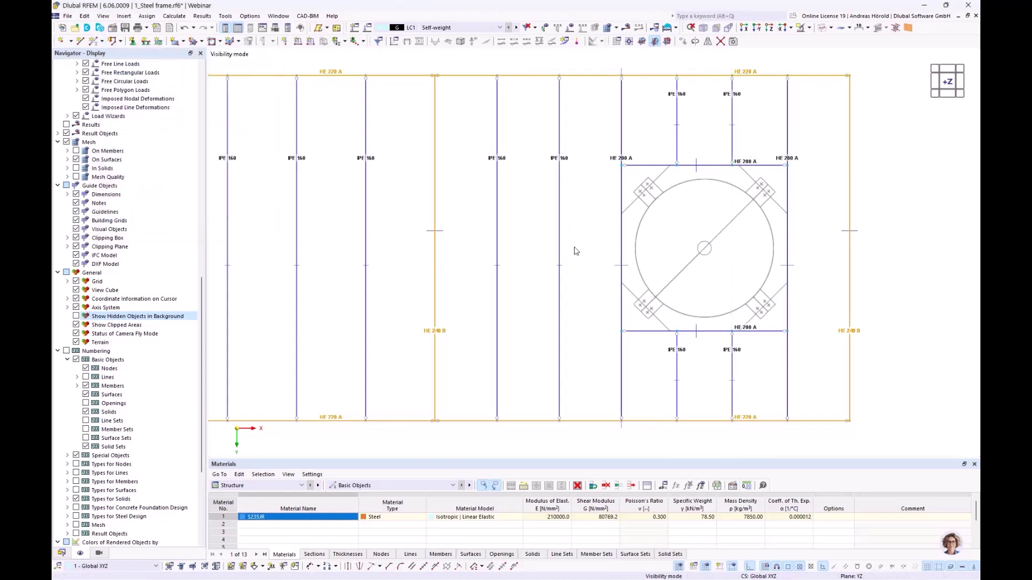
# Set up a new hinged beam member with an HE 140 A section in S235JR from the standardized steel section library.
pyautogui.scroll(4, 627, 237)
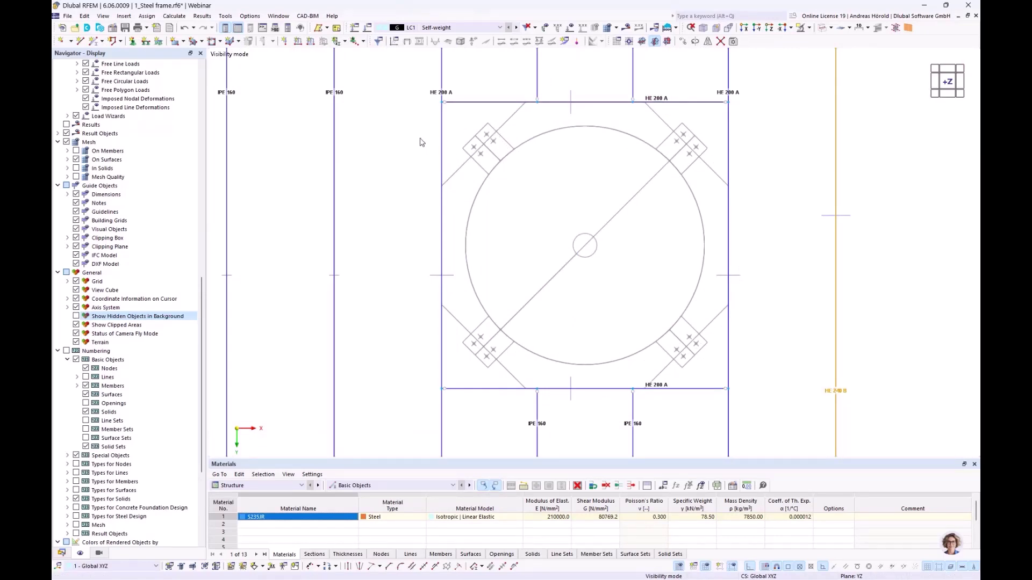
pyautogui.click(92, 41)
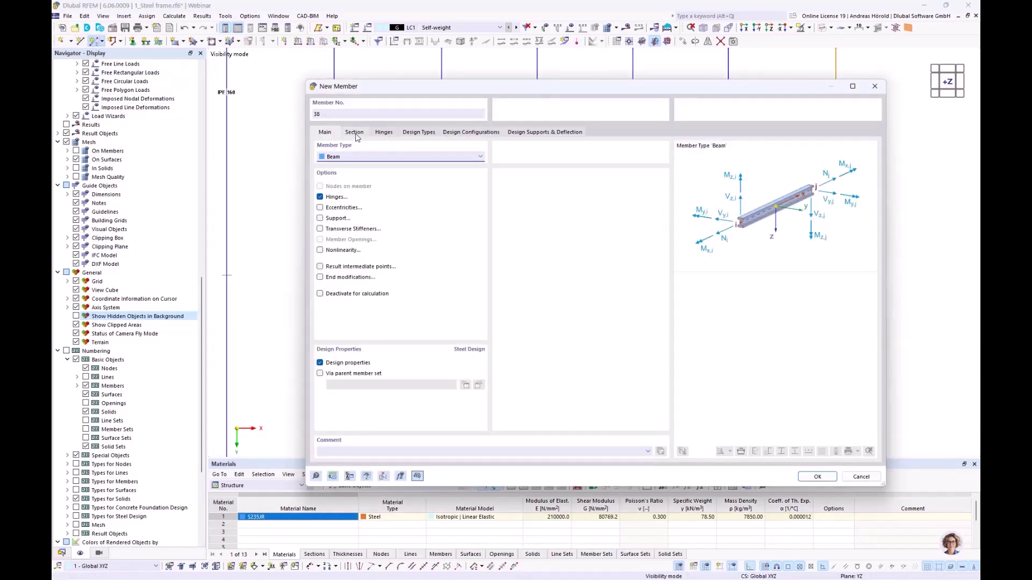
pyautogui.click(355, 132)
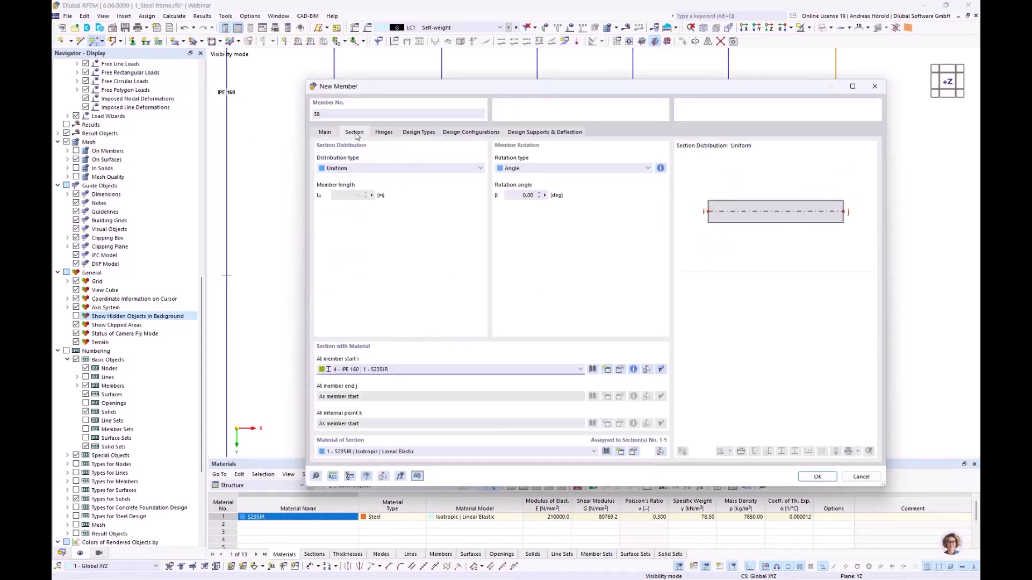
pyautogui.click(593, 370)
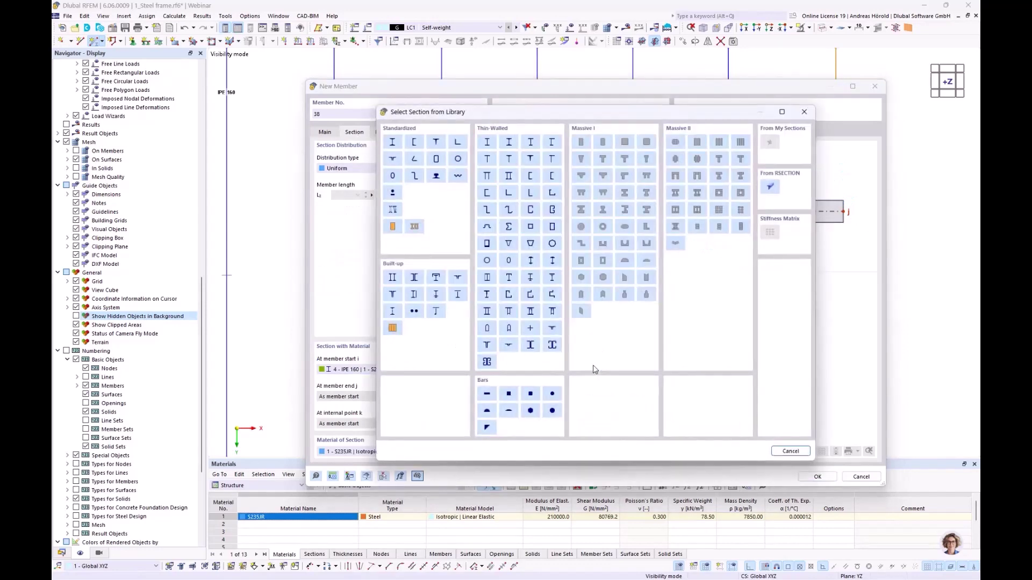
pyautogui.click(393, 143)
pyautogui.click(332, 134)
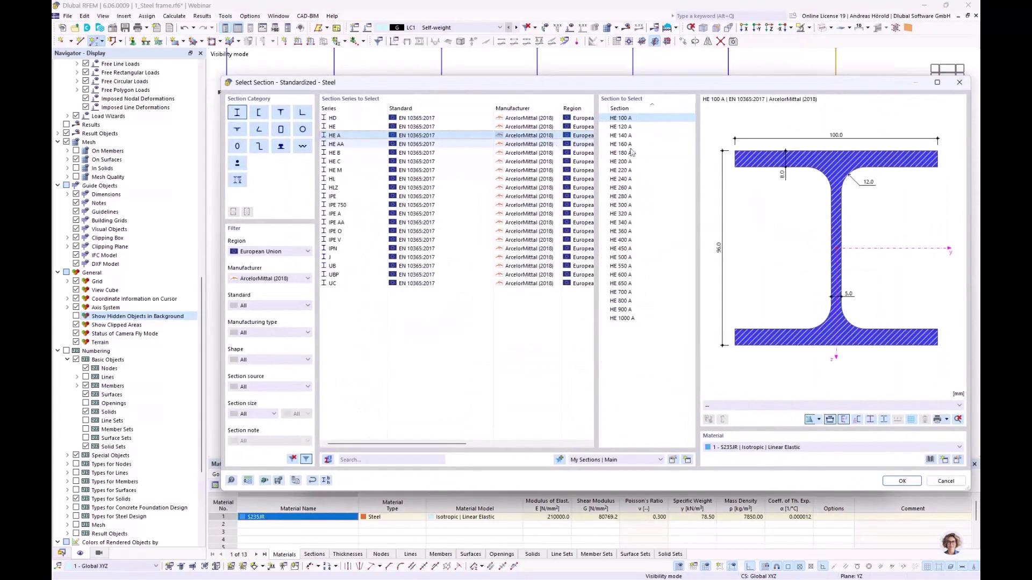
pyautogui.click(623, 135)
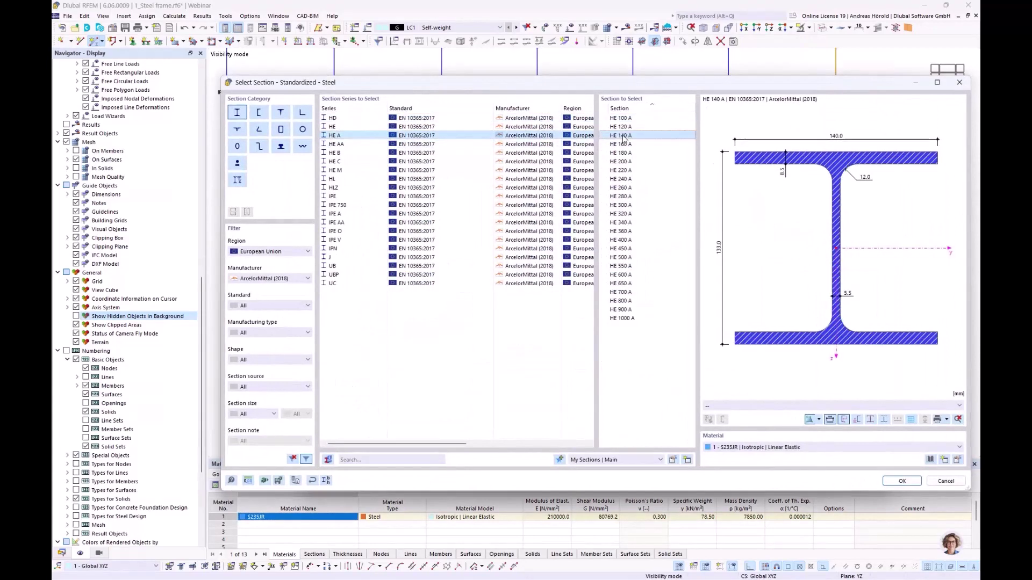
pyautogui.click(902, 481)
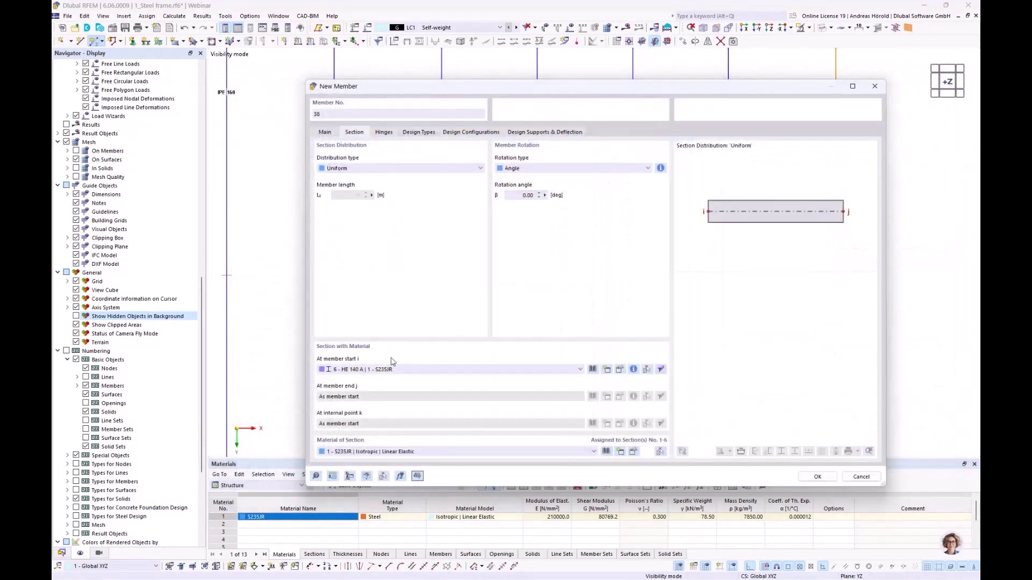
pyautogui.click(325, 132)
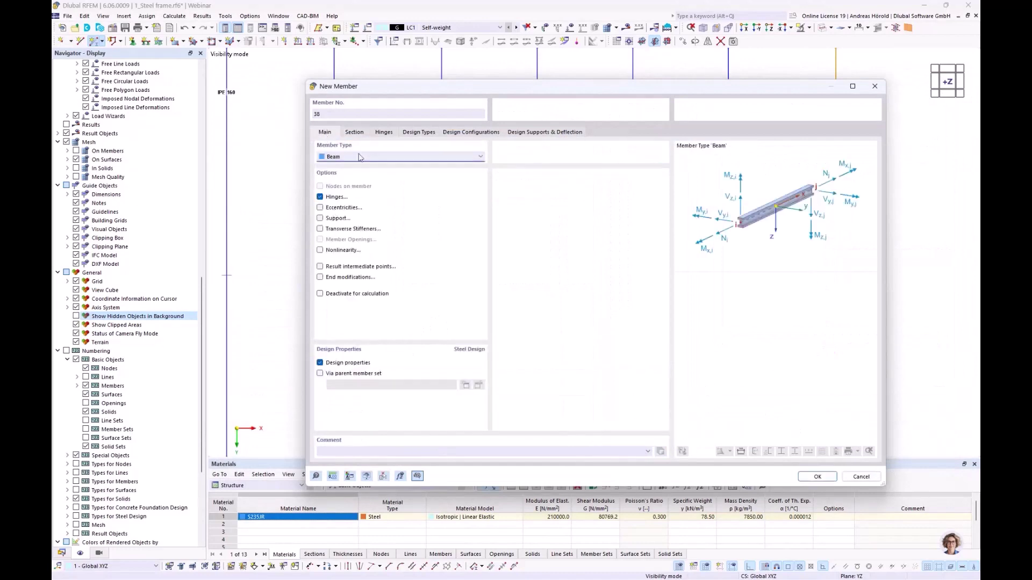
pyautogui.click(384, 132)
pyautogui.click(817, 477)
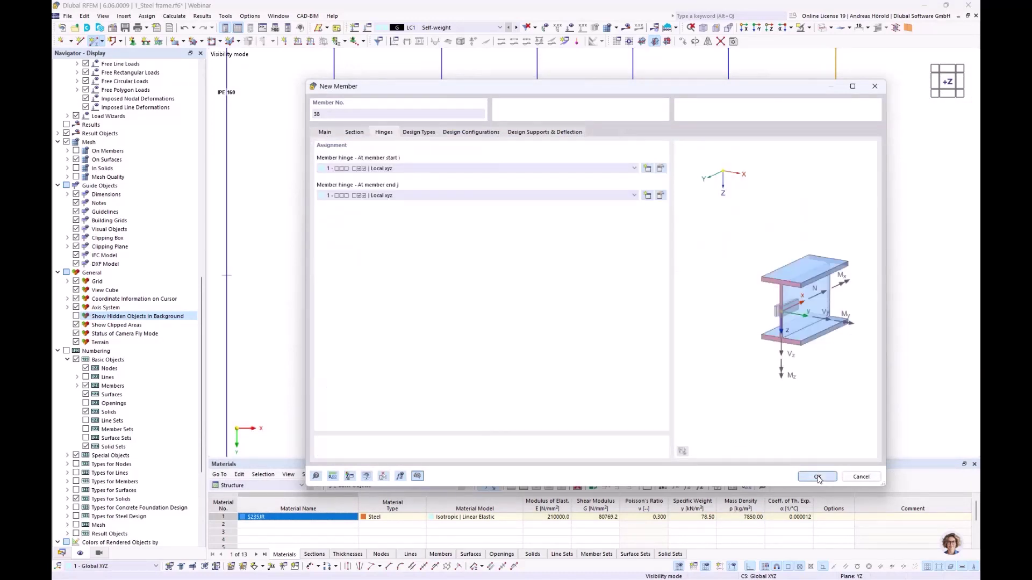
# Draw four diagonal HE 140 A beams on the DXF lines across the corners of the HE 200 A frame around the circular outline.
pyautogui.click(441, 186)
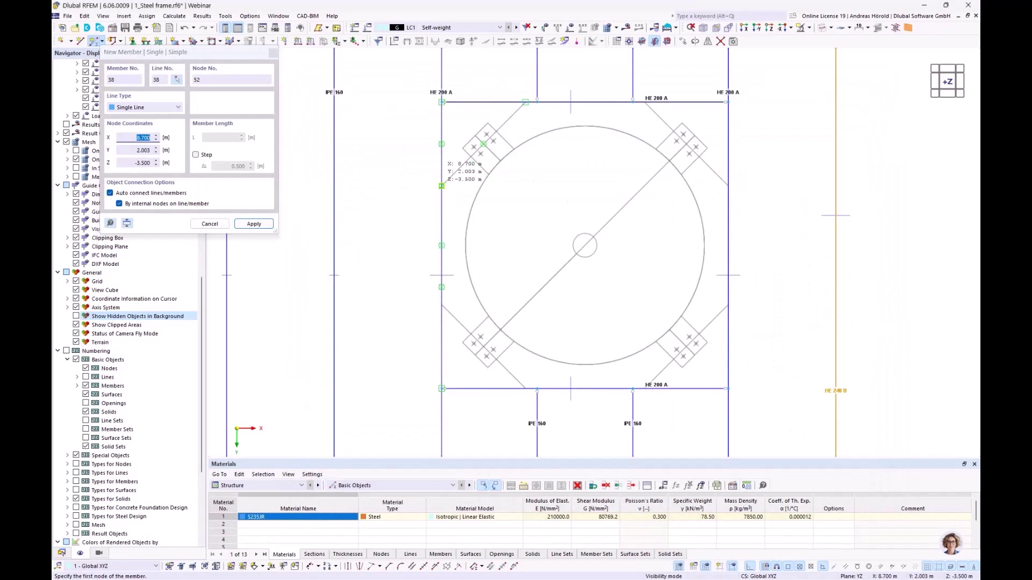
pyautogui.click(526, 104)
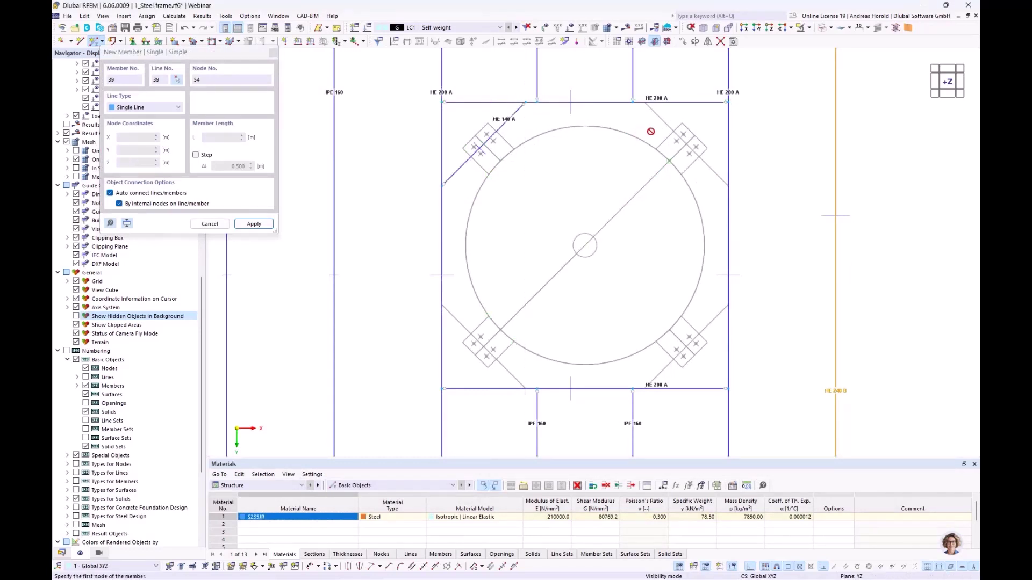
pyautogui.click(645, 102)
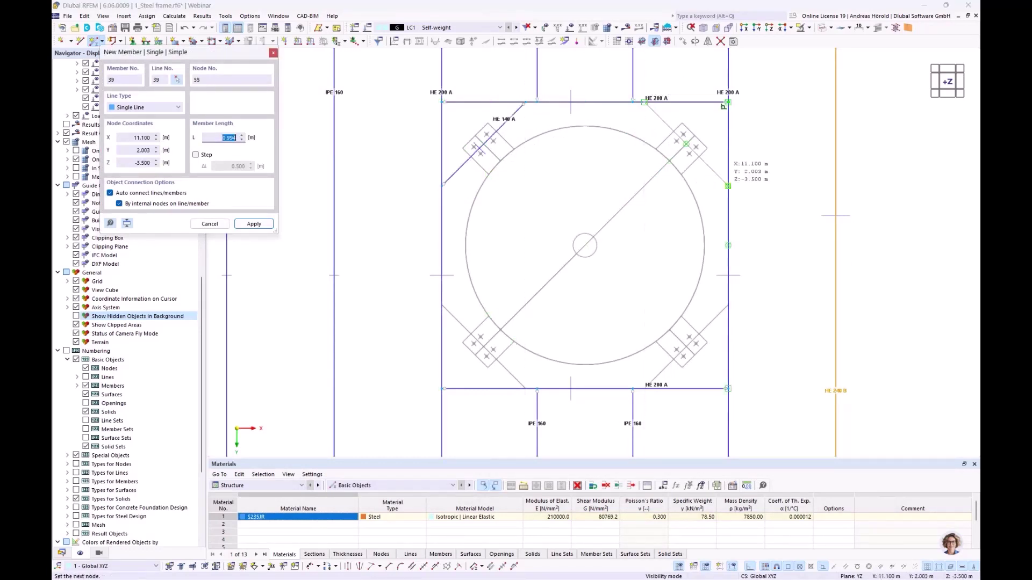
pyautogui.click(727, 186)
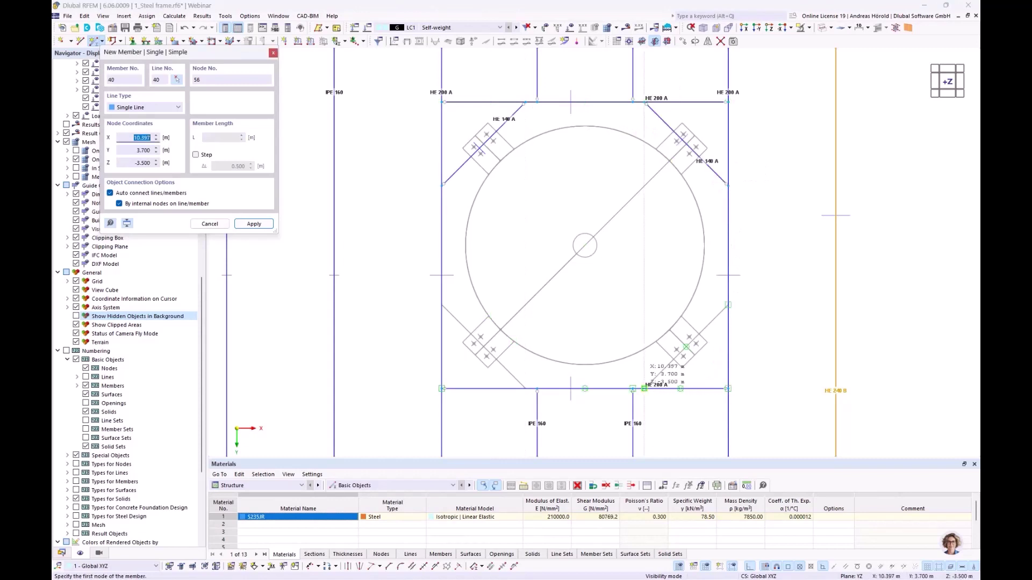
pyautogui.click(728, 305)
pyautogui.click(645, 388)
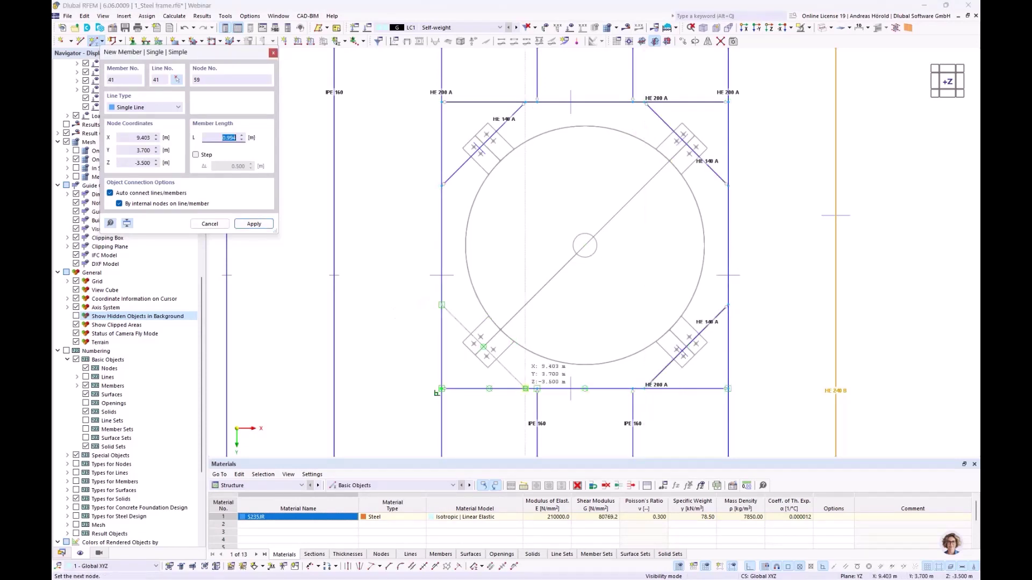
pyautogui.click(524, 387)
pyautogui.press('Escape')
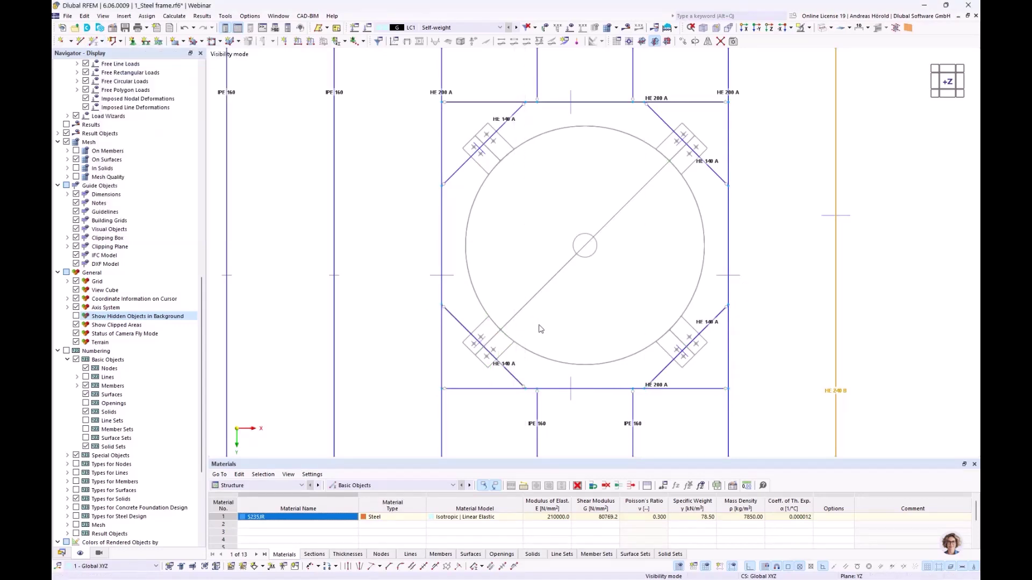
# Render the members as transparent solids and examine how the HE 140 A diagonals sit over the DXF support outlines.
pyautogui.scroll(5, 541, 329)
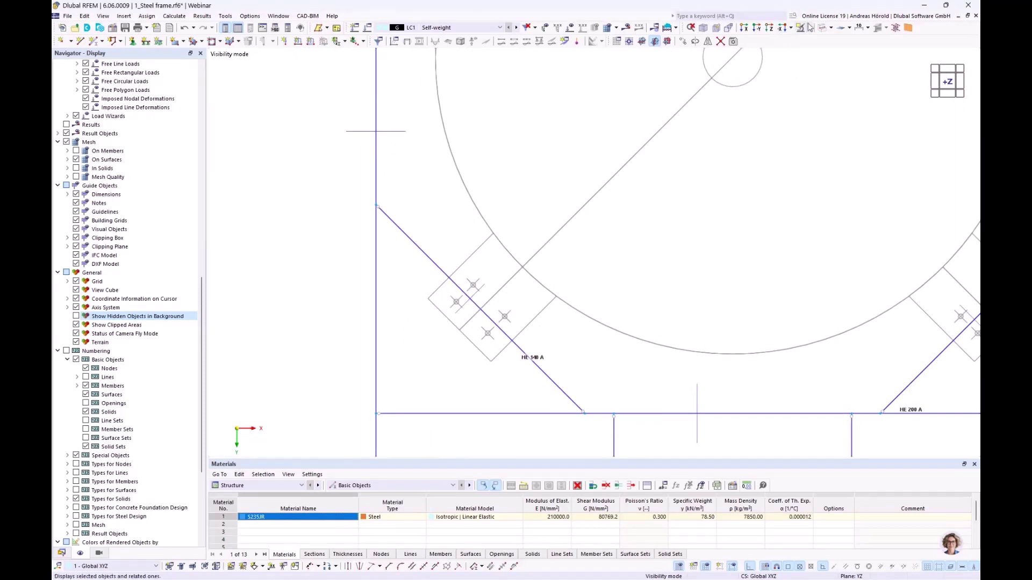
pyautogui.click(828, 29)
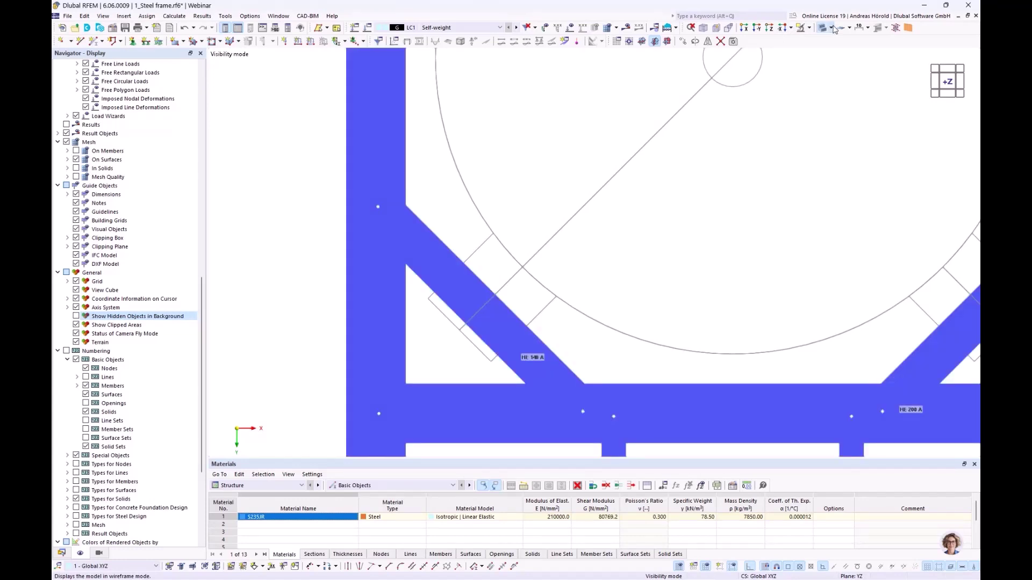
pyautogui.click(832, 28)
pyautogui.click(831, 60)
pyautogui.scroll(-1, 578, 267)
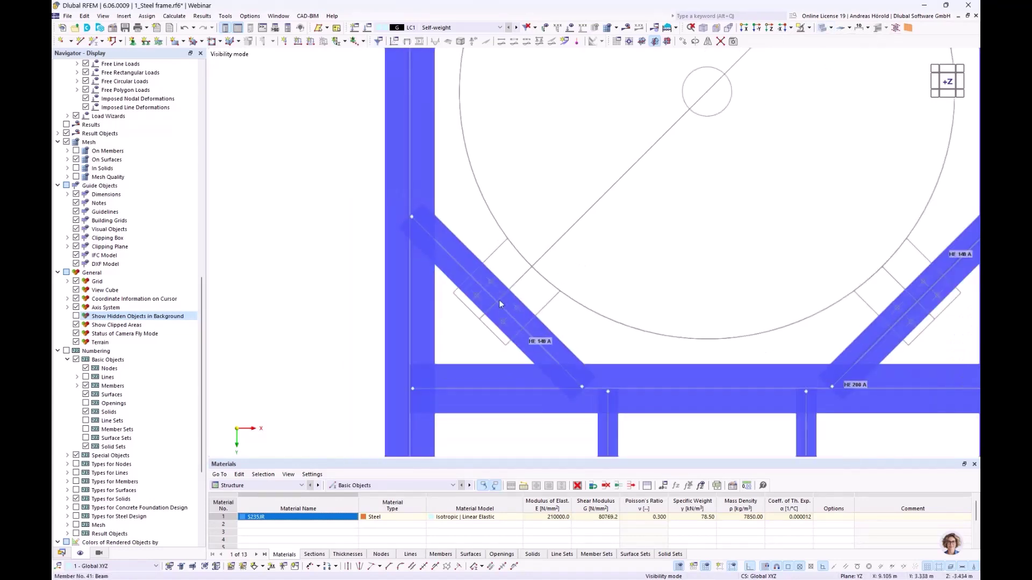
pyautogui.scroll(2, 493, 299)
pyautogui.click(455, 278)
pyautogui.scroll(-3, 533, 290)
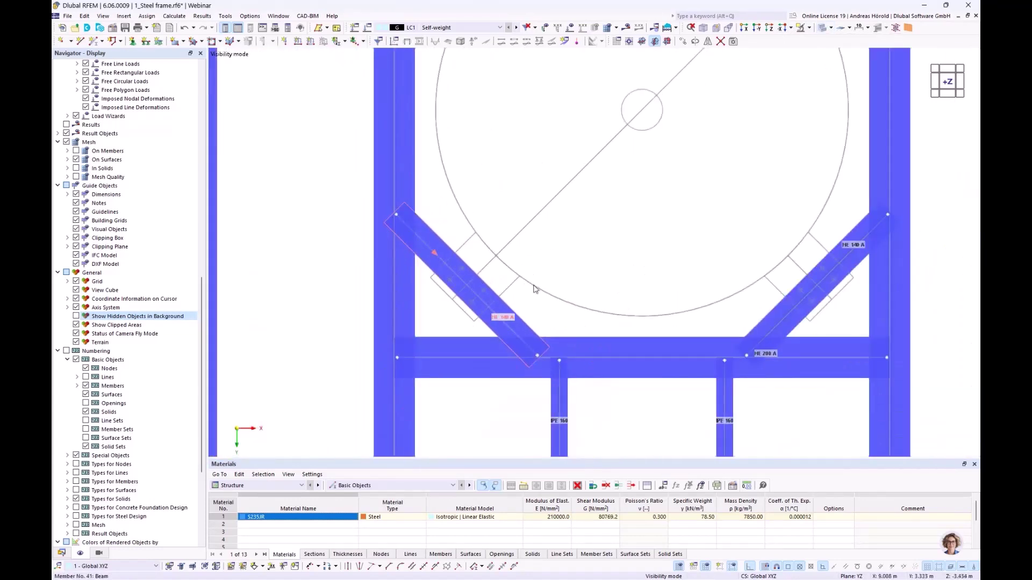
pyautogui.scroll(3, 801, 290)
pyautogui.click(834, 291)
pyautogui.scroll(-3, 750, 297)
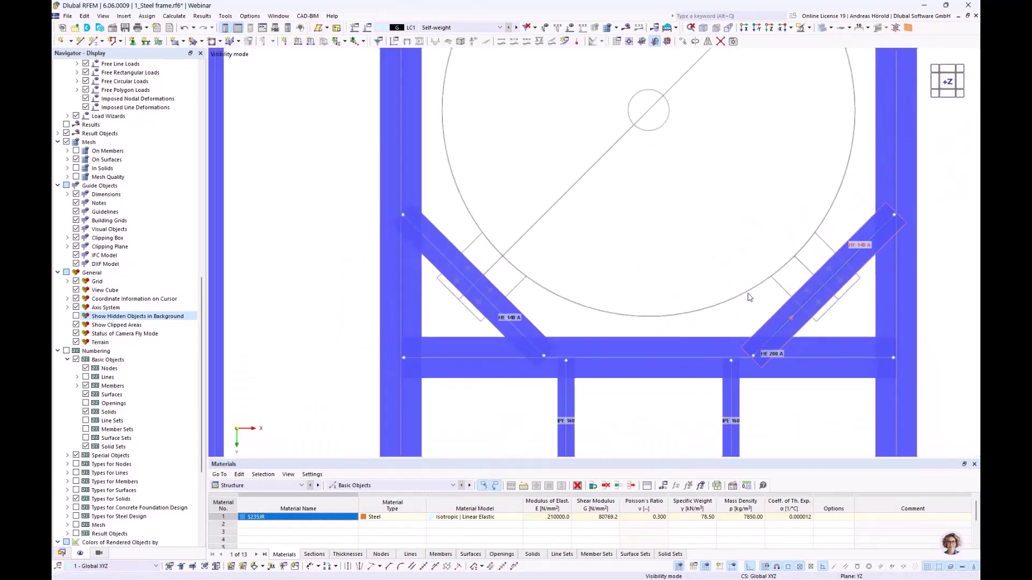
pyautogui.scroll(-4, 749, 298)
pyautogui.scroll(-1, 671, 285)
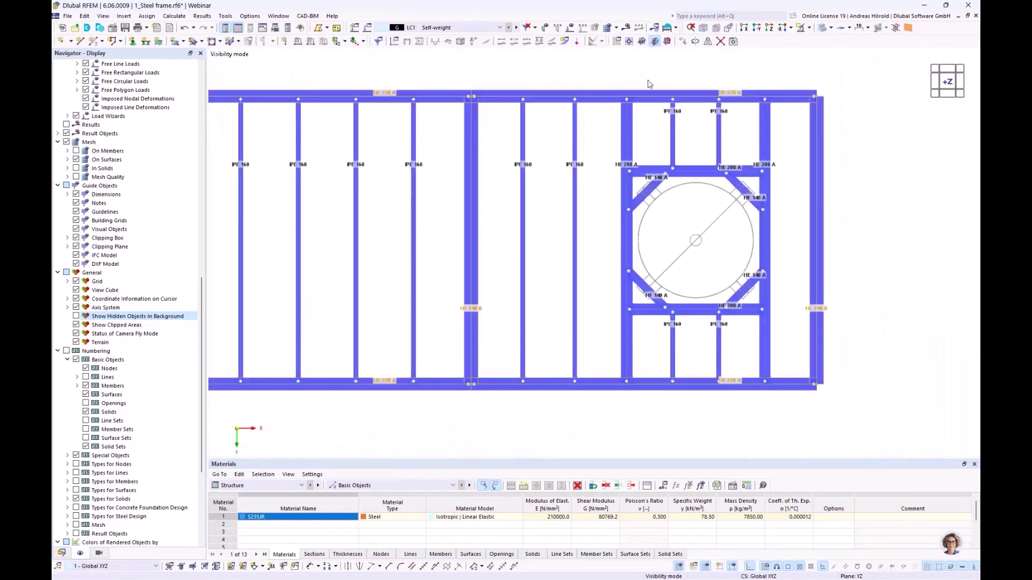
# Switch to the isometric view, cancel the visibility mode to show the entire frame, and return to wireframe display.
pyautogui.click(703, 28)
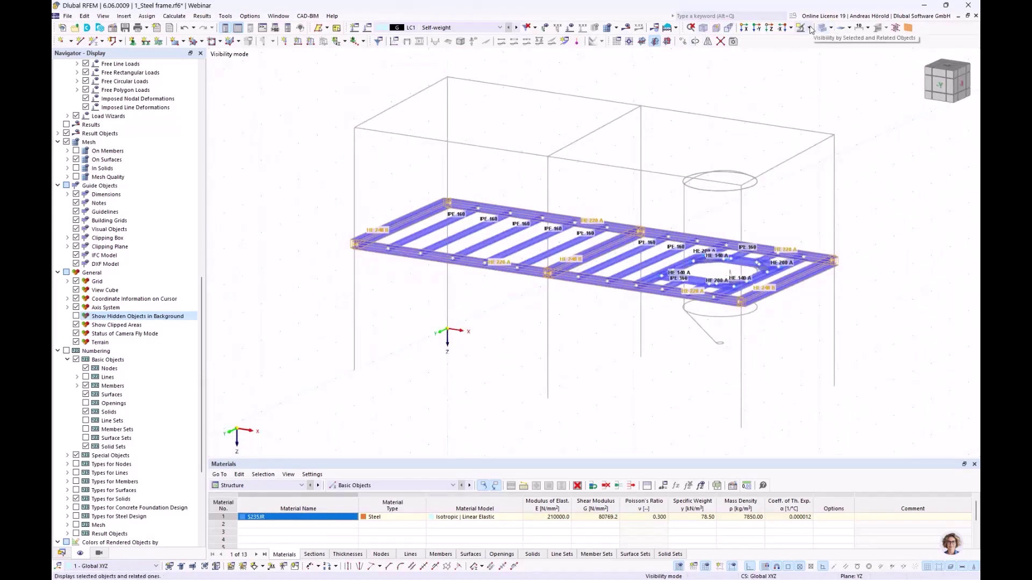
pyautogui.click(808, 27)
pyautogui.click(842, 111)
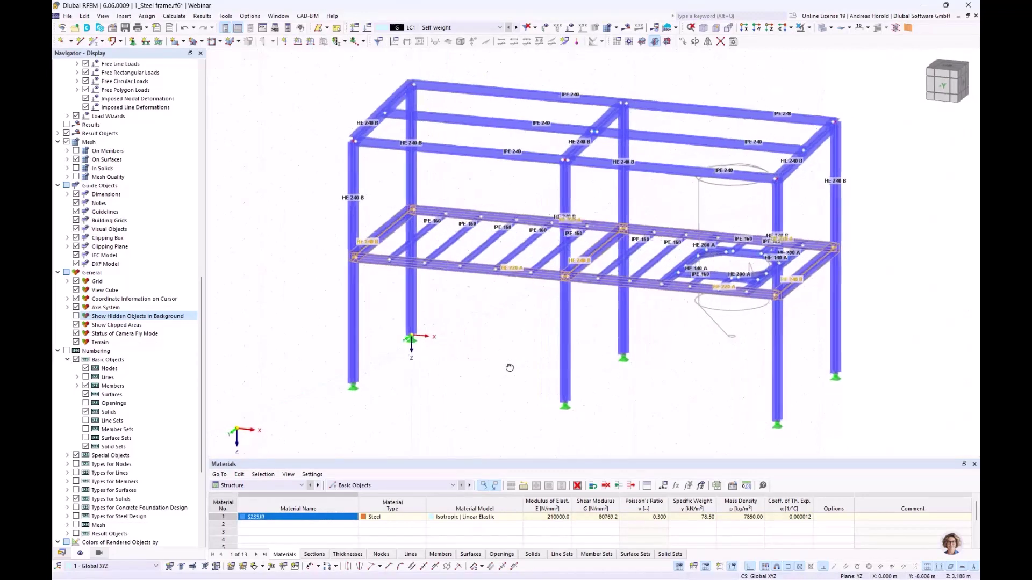
pyautogui.keyDown('ctrl'); pyautogui.moveTo(495, 362); pyautogui.dragTo(578, 354, button='middle'); pyautogui.keyUp('ctrl')
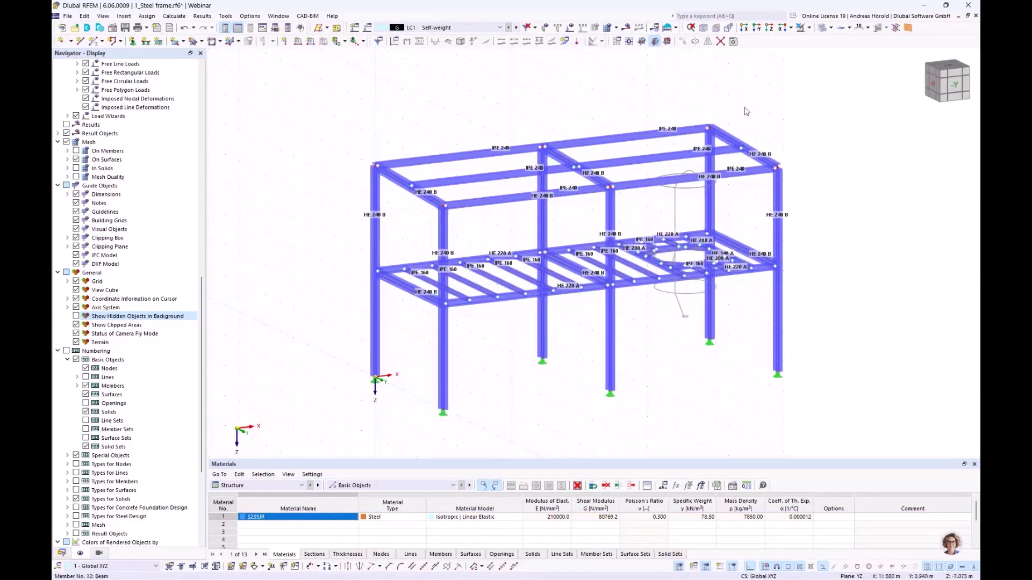
pyautogui.click(832, 28)
pyautogui.click(823, 43)
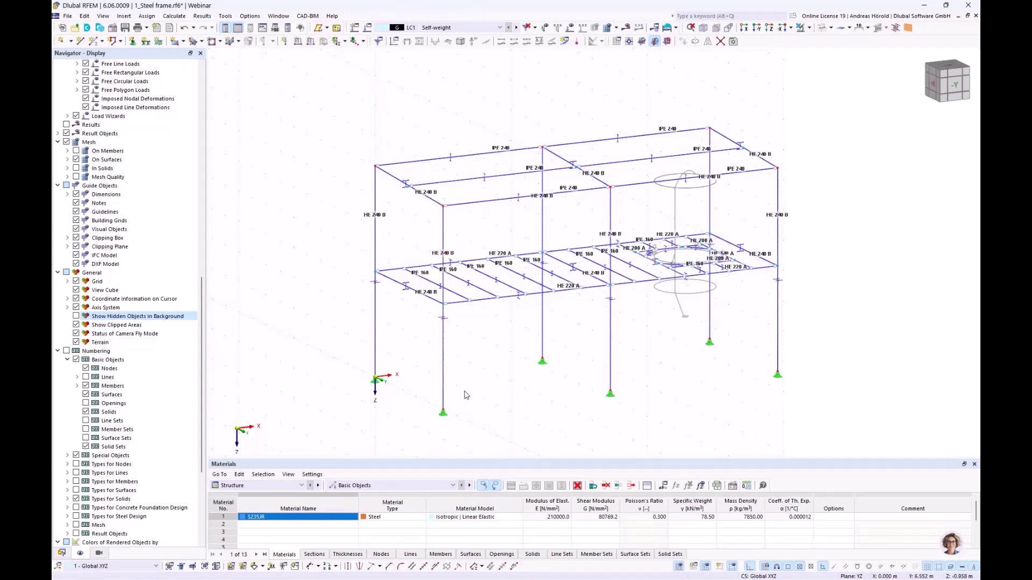
# Set up a new tension member with an equal-leg L 60x60x6 angle section in S235JR from the EN 10056-1:2017 ArcelorMittal series.
pyautogui.click(93, 42)
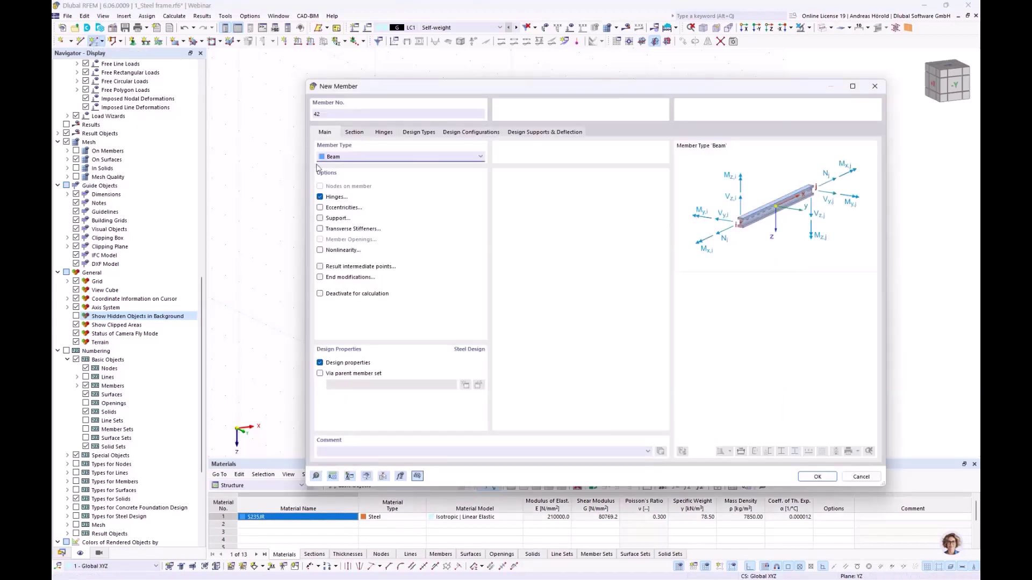
pyautogui.click(354, 158)
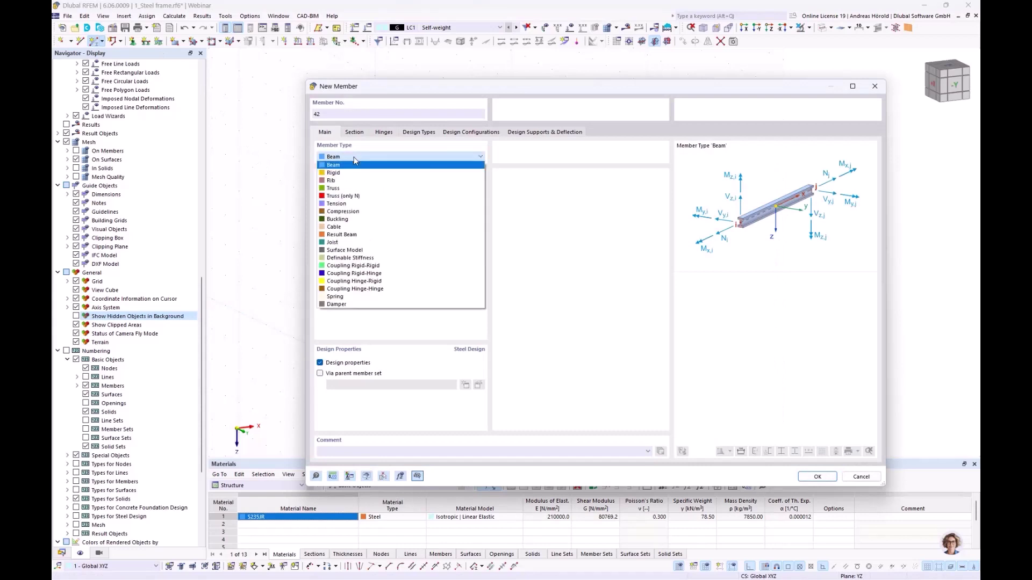
pyautogui.click(369, 205)
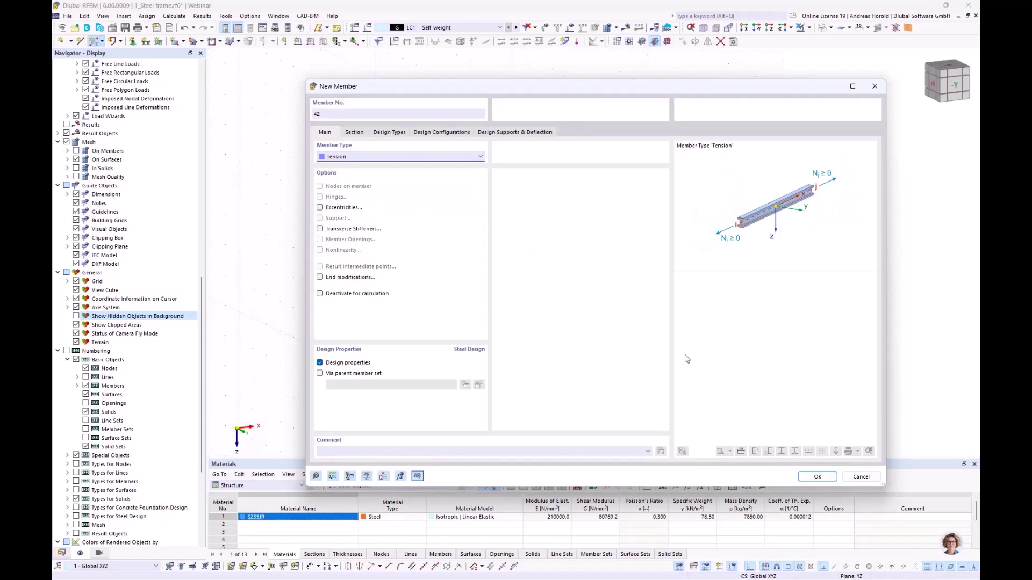
pyautogui.click(354, 132)
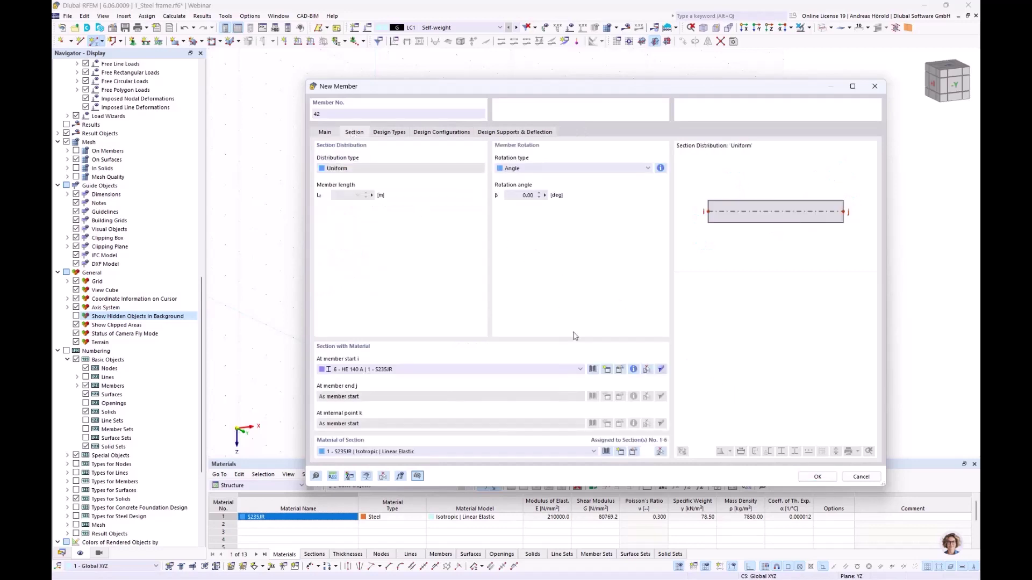
pyautogui.click(593, 370)
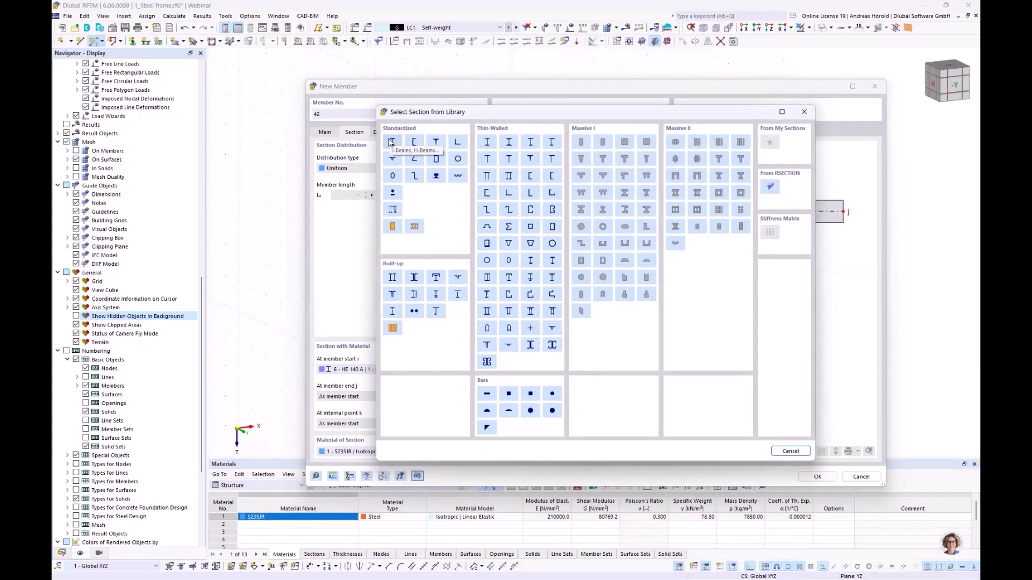
pyautogui.click(458, 142)
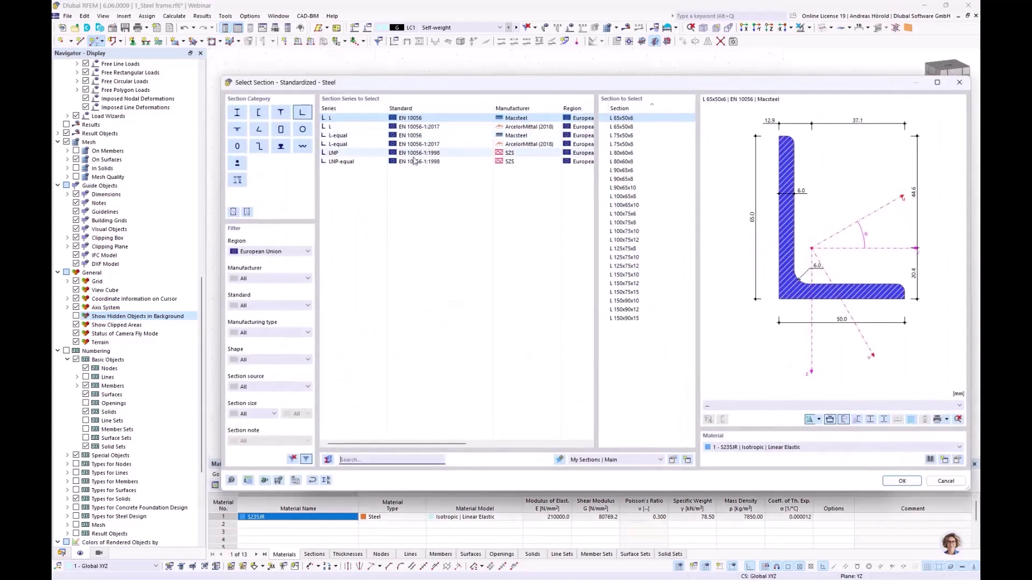
pyautogui.click(340, 144)
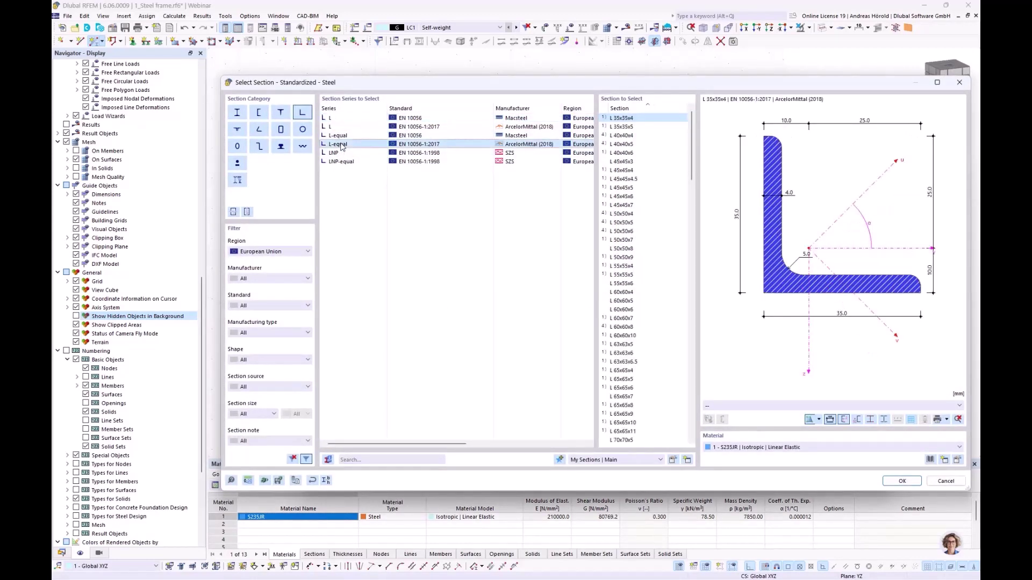
pyautogui.click(624, 311)
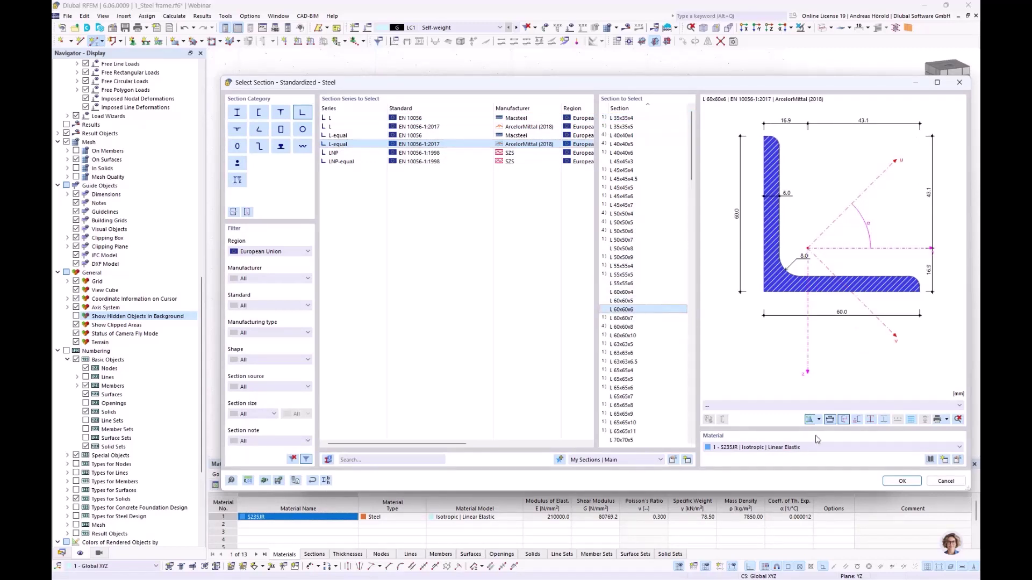
pyautogui.click(902, 481)
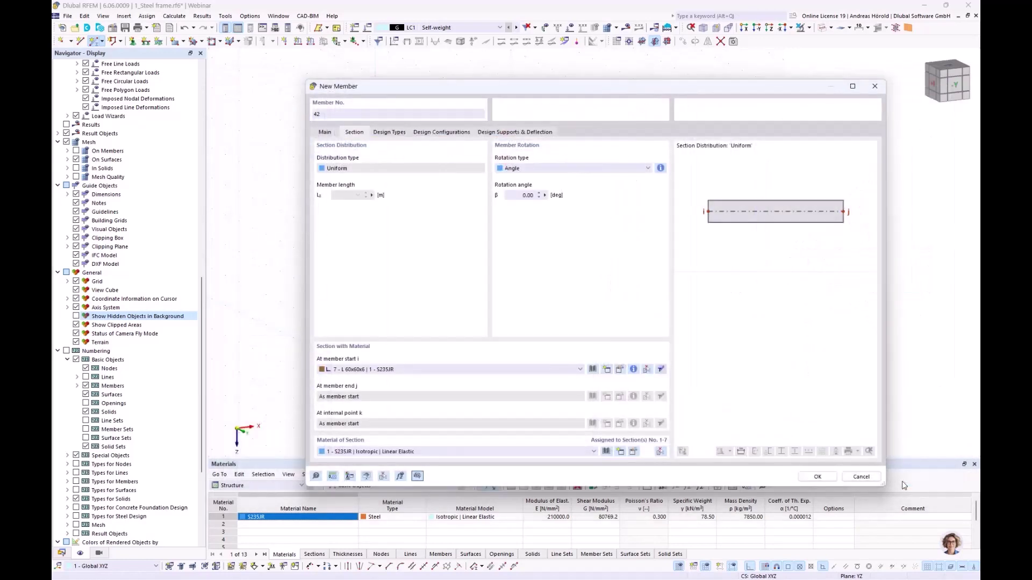
pyautogui.click(811, 478)
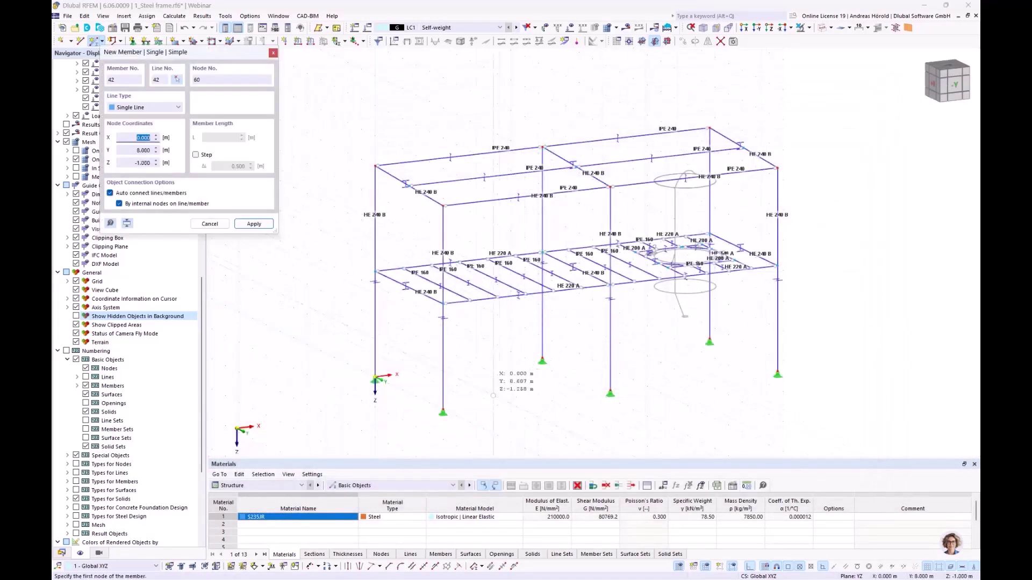
# Draw two crossing L 60x60x6 tension diagonals in the lower front bay between the column bases and the platform corners.
pyautogui.click(443, 411)
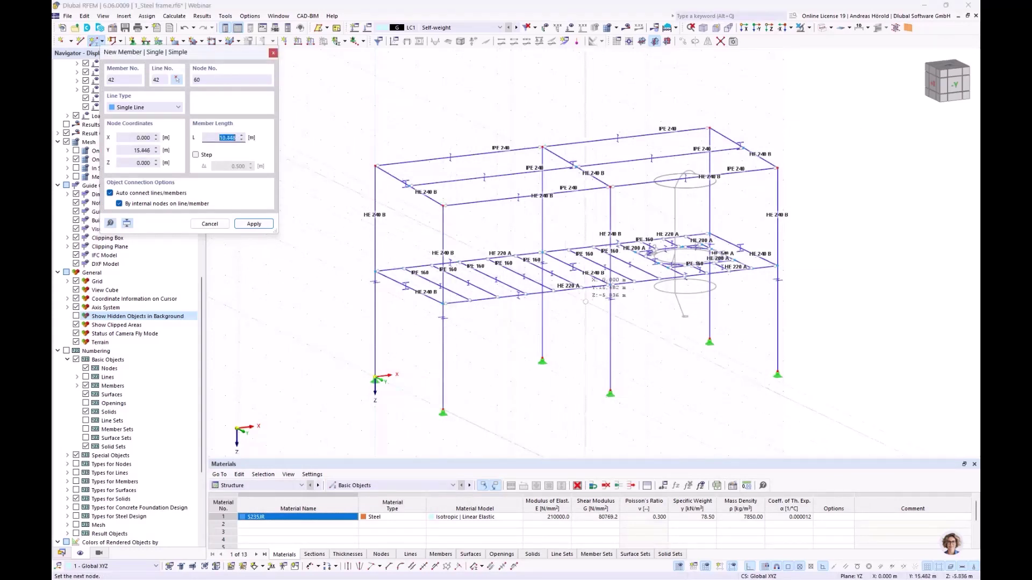
pyautogui.click(610, 285)
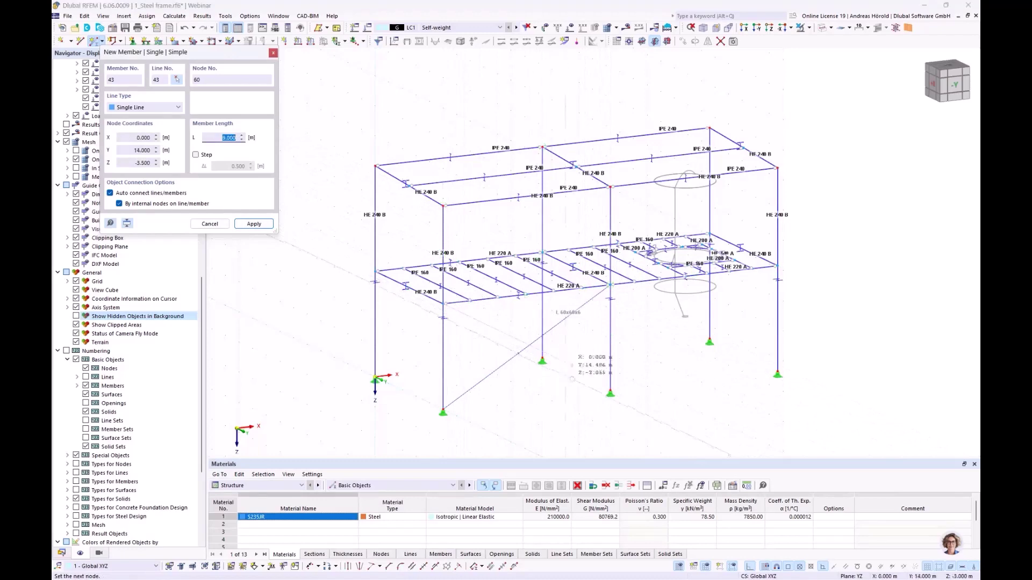
pyautogui.click(609, 393)
pyautogui.scroll(6, 559, 327)
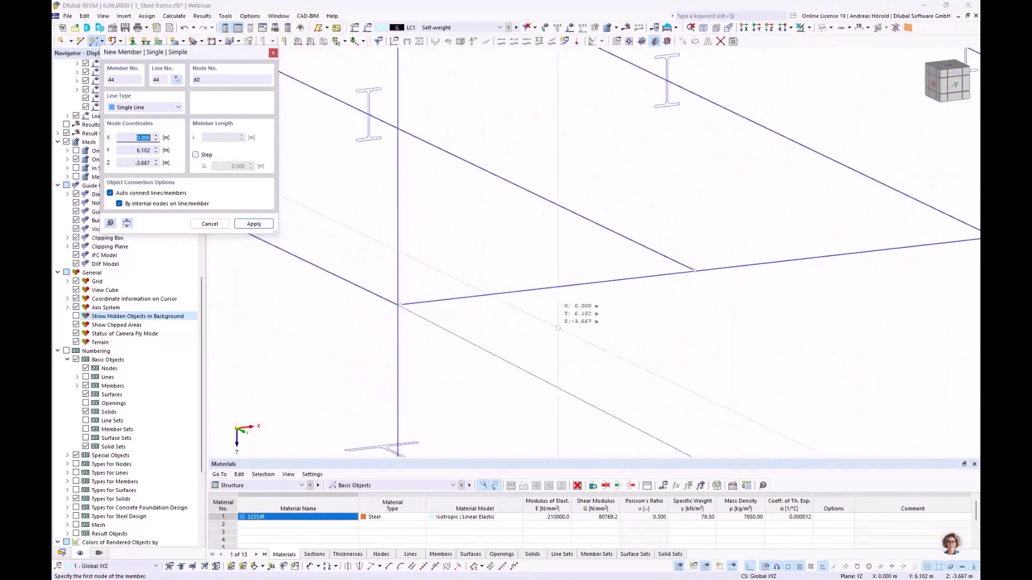
pyautogui.press('Escape')
# Copy the two crossing tension diagonals from the front frame to the rear frame, using the column bases as reference points.
pyautogui.scroll(5, 420, 305)
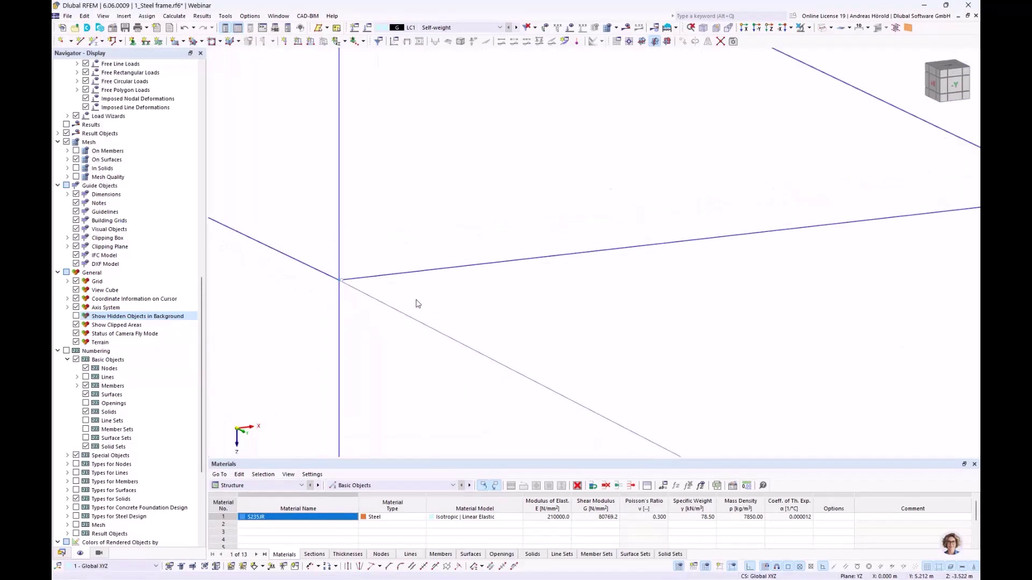
pyautogui.scroll(-10, 418, 304)
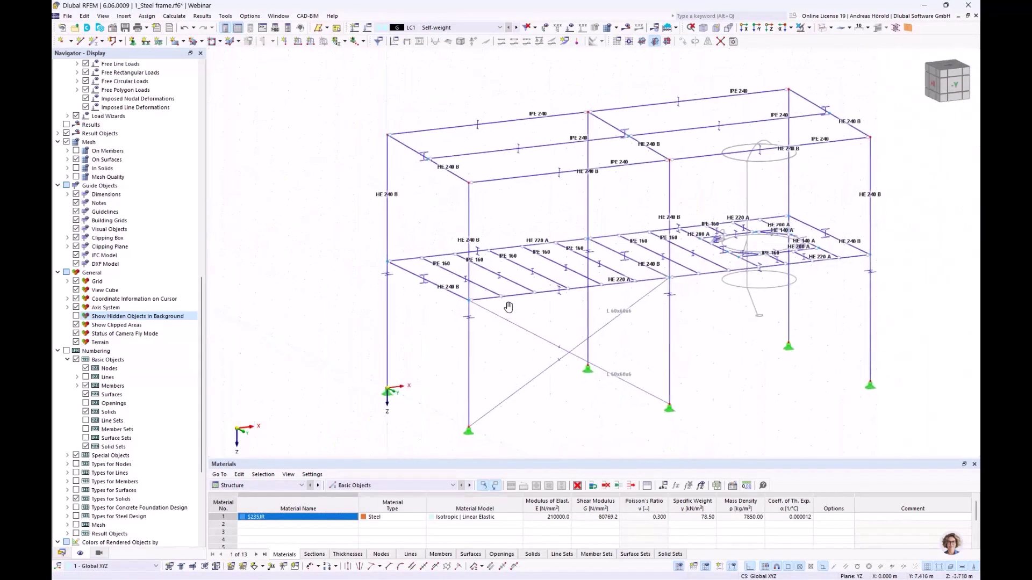
pyautogui.moveTo(508, 306); pyautogui.dragTo(509, 302, button='middle')
pyautogui.moveTo(561, 314); pyautogui.dragTo(532, 401)
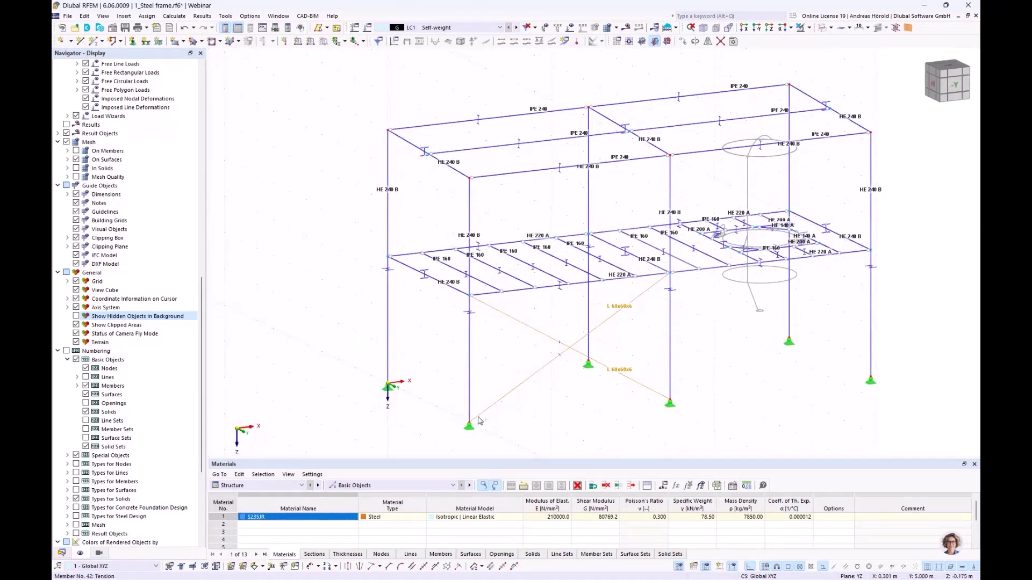
pyautogui.keyDown('ctrl'); pyautogui.moveTo(475, 422); pyautogui.dragTo(388, 385); pyautogui.keyUp('ctrl')
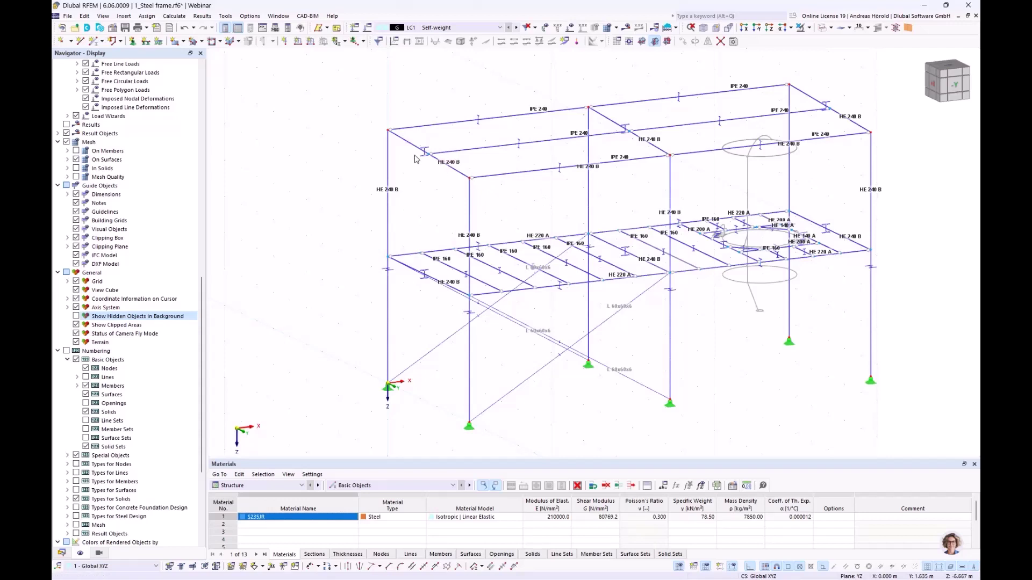
# Start generating bracing in cells with one of the front L 60x60x6 tension diagonals as the template member.
pyautogui.click(226, 19)
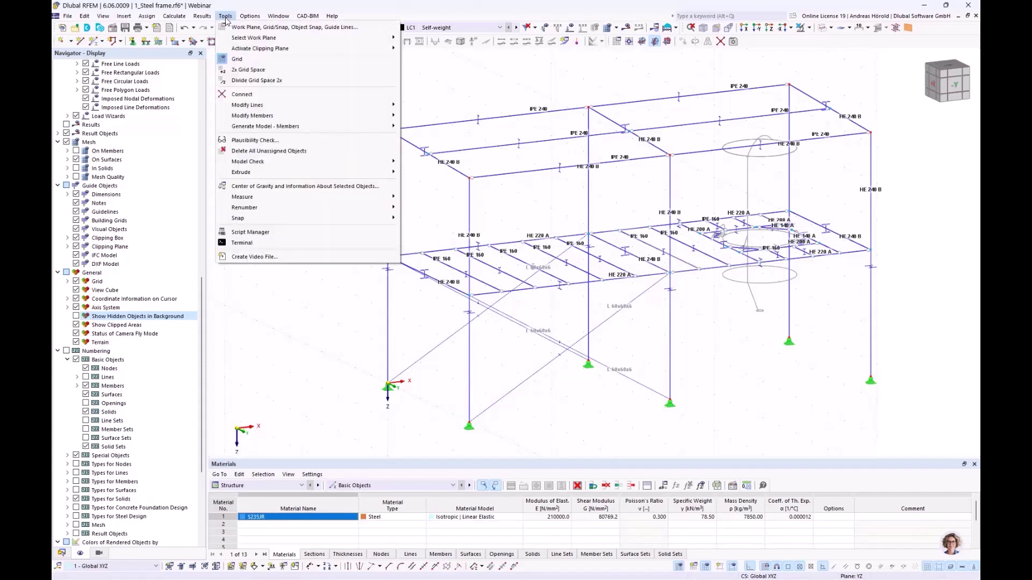
pyautogui.moveTo(305, 108)
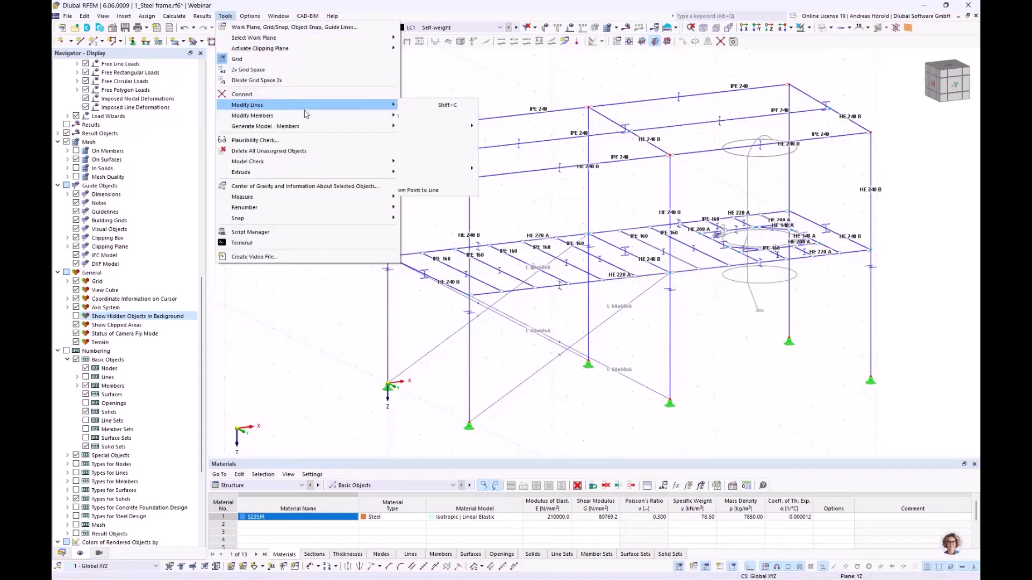
pyautogui.moveTo(325, 131)
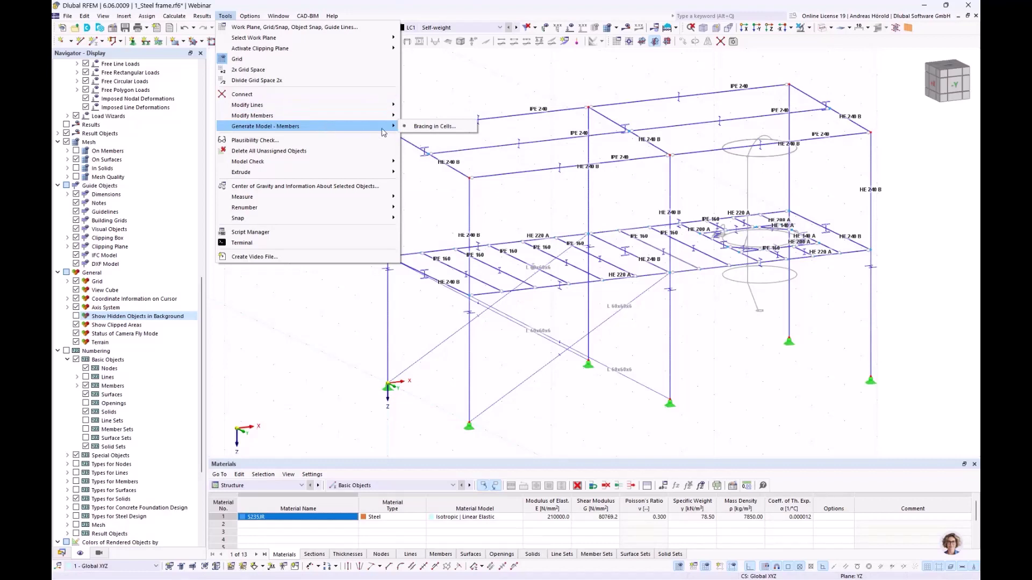
pyautogui.click(419, 128)
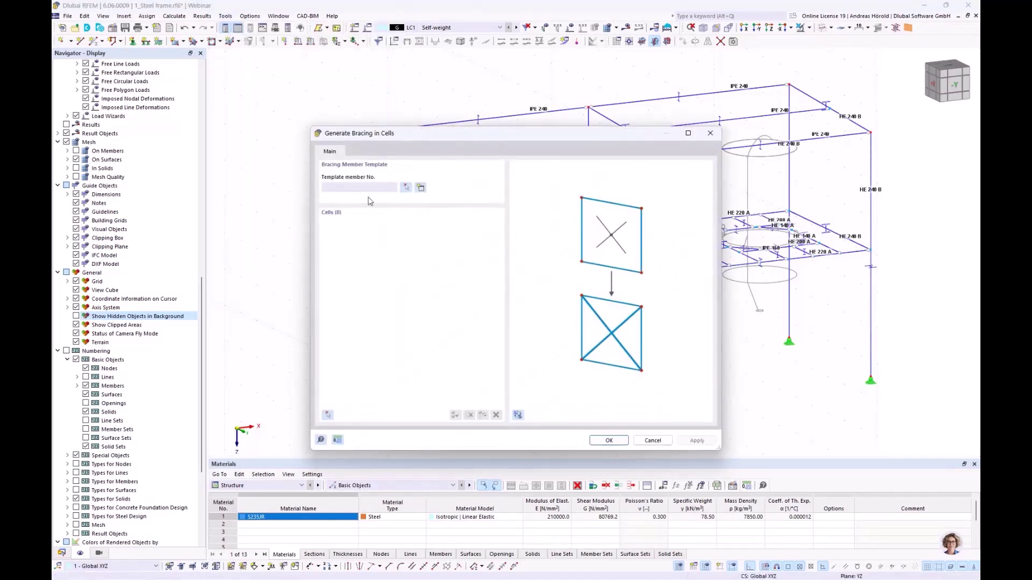
pyautogui.click(407, 187)
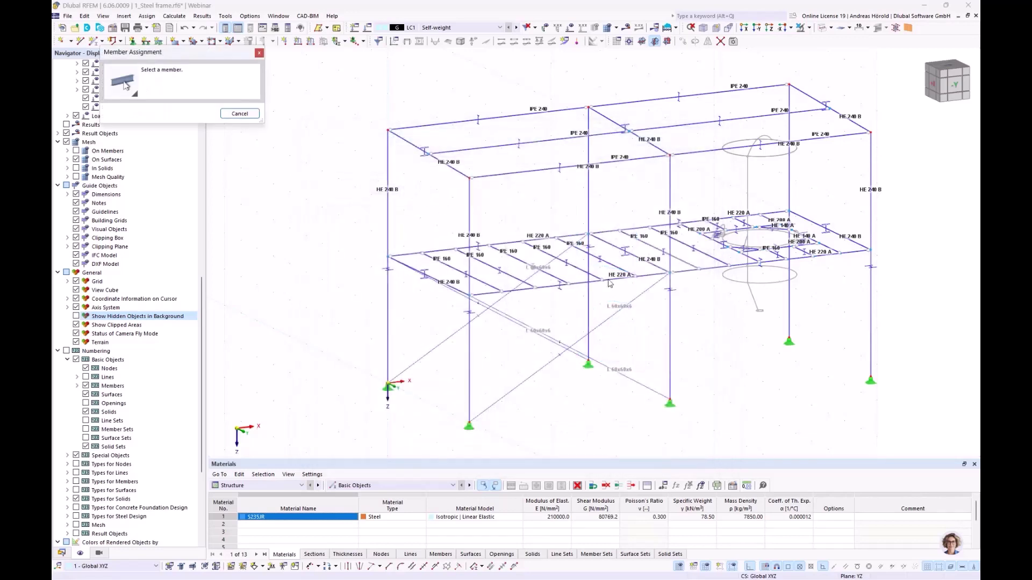
pyautogui.click(596, 330)
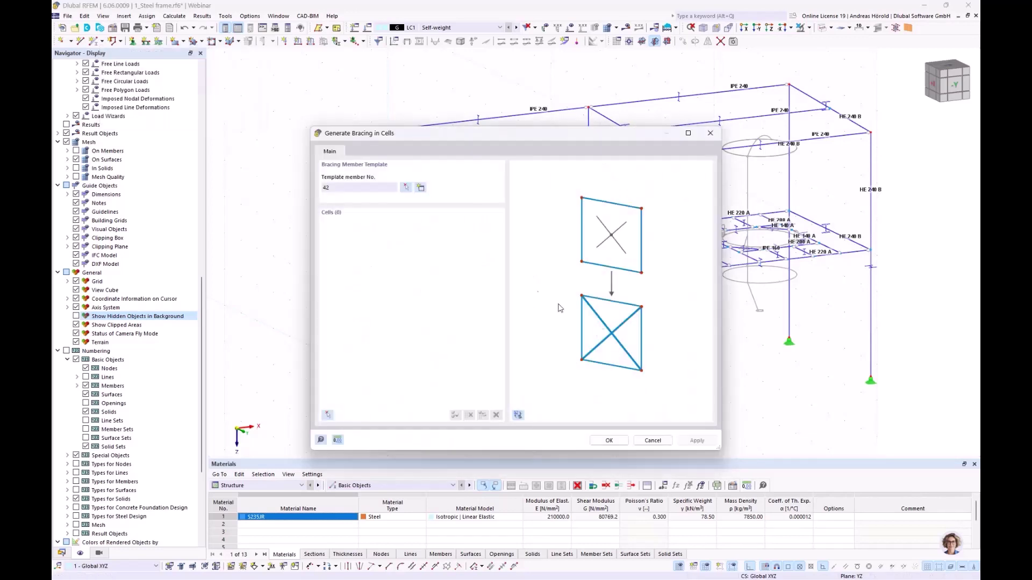
# Generate cross bracing in the two upper-storey cells of the front and rear frames, directly above the existing diagonals.
pyautogui.click(327, 416)
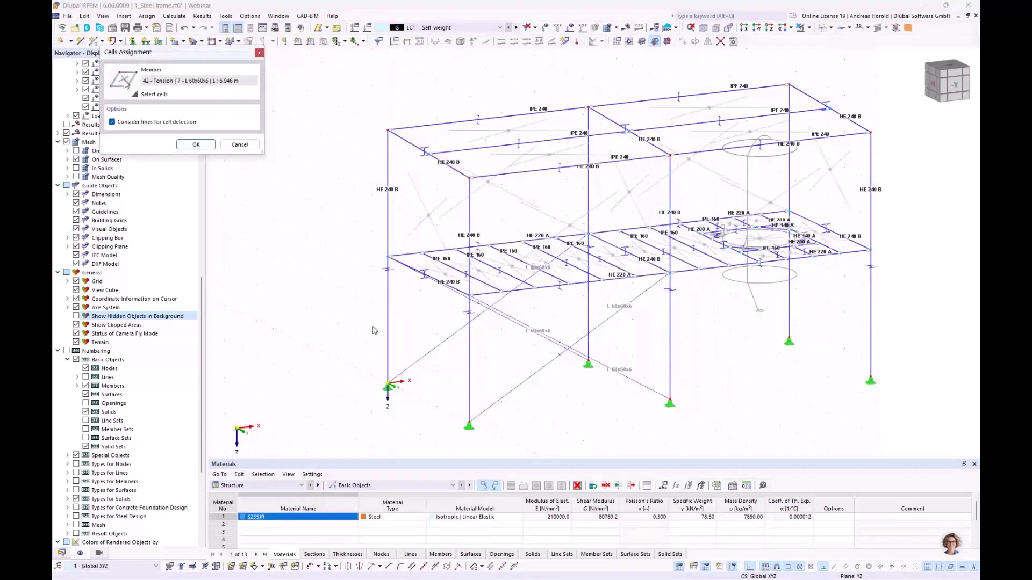
pyautogui.moveTo(350, 320)
pyautogui.keyDown('ctrl'); pyautogui.mouseDown(button='middle')
pyautogui.moveTo(498, 286)
pyautogui.moveTo(500, 315)
pyautogui.moveTo(337, 313)
pyautogui.moveTo(334, 327)
pyautogui.moveTo(344, 318)
pyautogui.mouseUp(button='middle'); pyautogui.keyUp('ctrl')
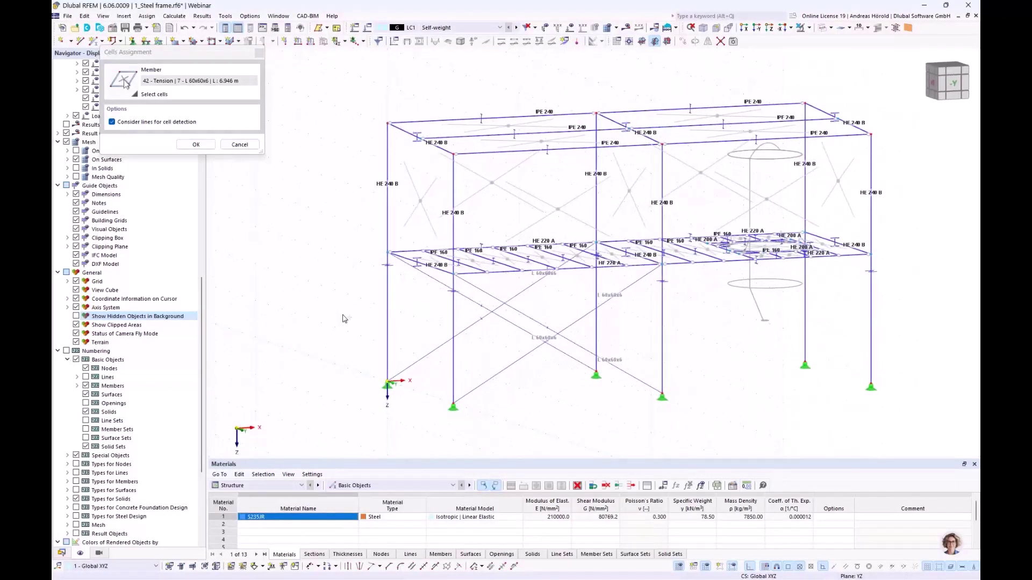
pyautogui.click(492, 182)
pyautogui.click(196, 144)
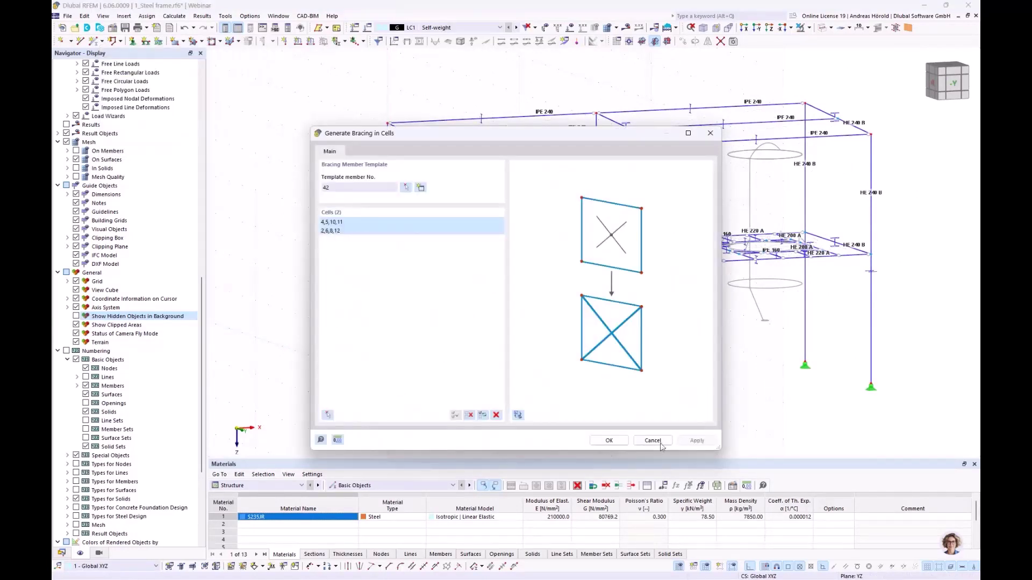
pyautogui.click(609, 440)
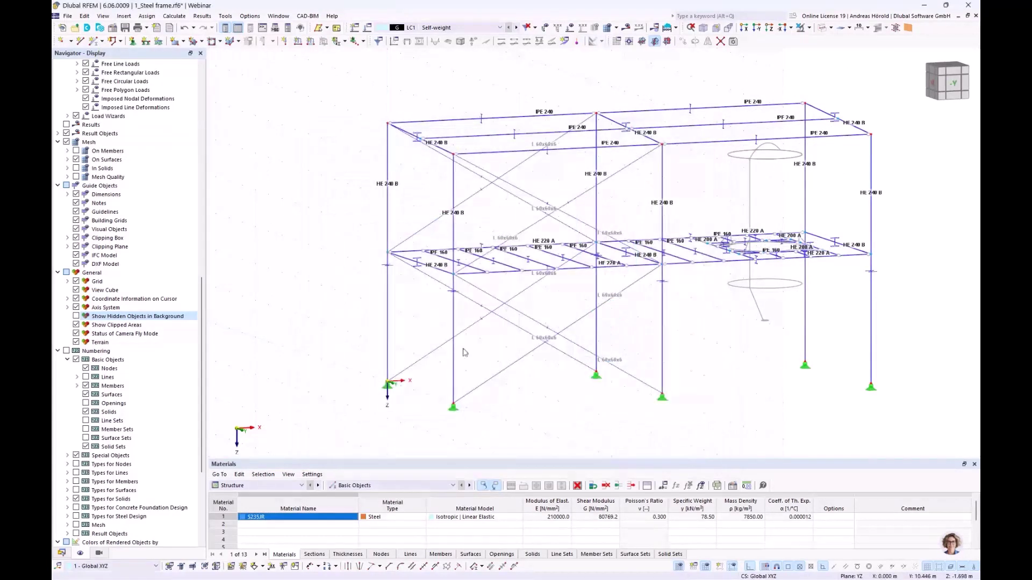
# Connect the columns and beams at platform level across the whole frame in the -Y view, and check a lower column segment in isometric view.
pyautogui.keyDown('ctrl'); pyautogui.moveTo(299, 346); pyautogui.dragTo(250, 317, button='middle'); pyautogui.keyUp('ctrl')
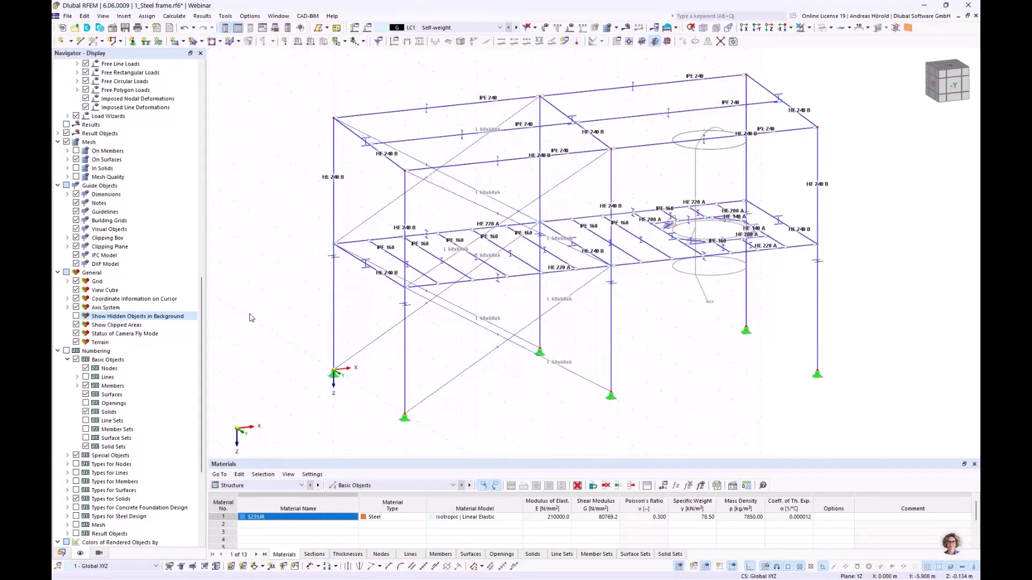
pyautogui.scroll(-1, 391, 324)
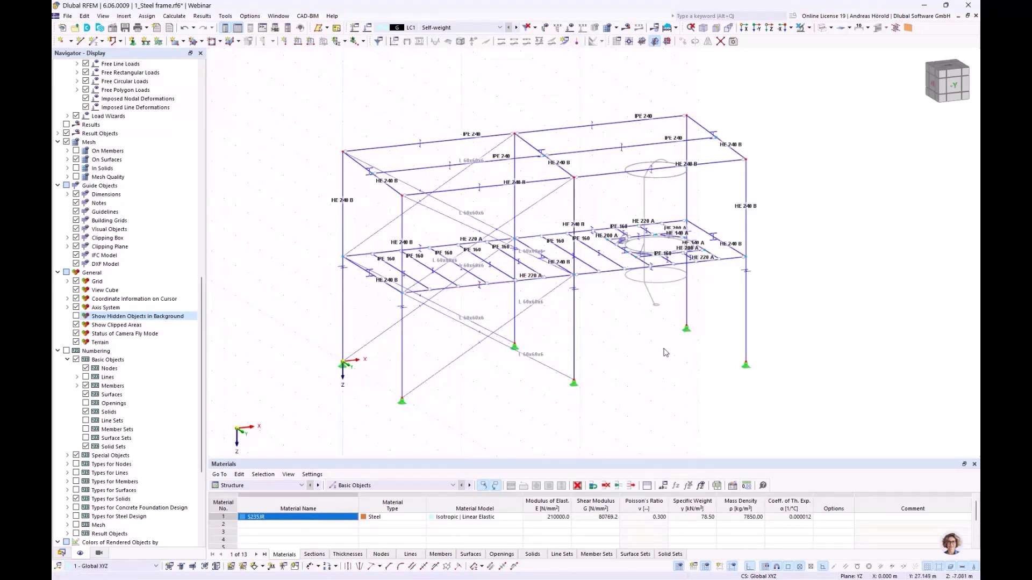
pyautogui.hotkey('ctrl', 'shift', 'y')
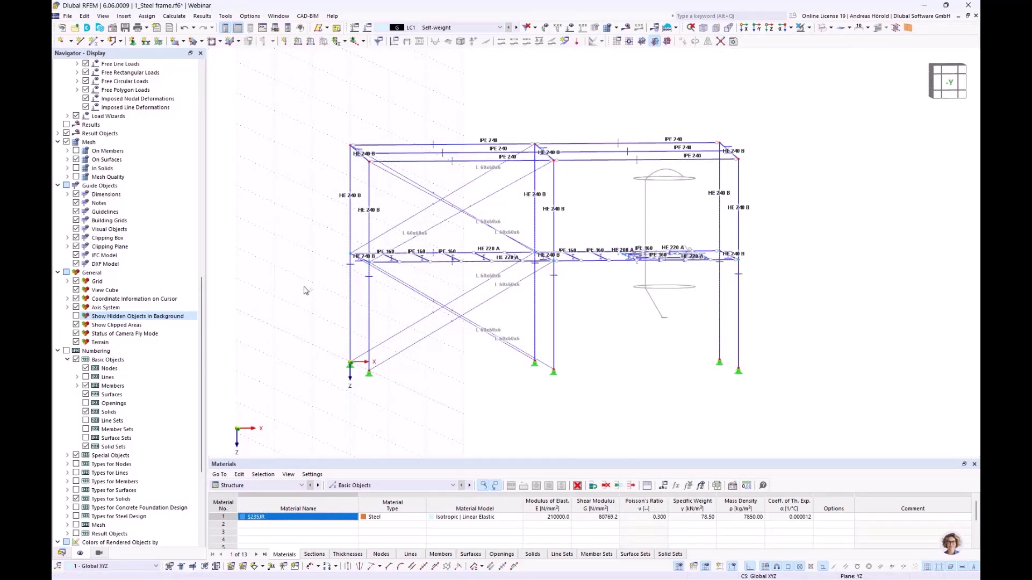
pyautogui.moveTo(304, 288); pyautogui.dragTo(774, 233)
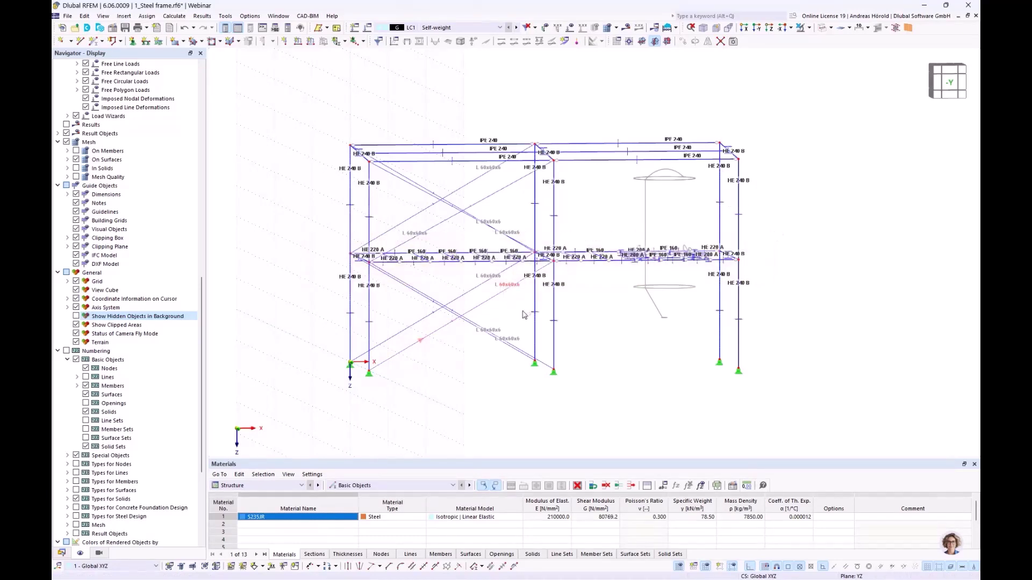
pyautogui.press('F7')
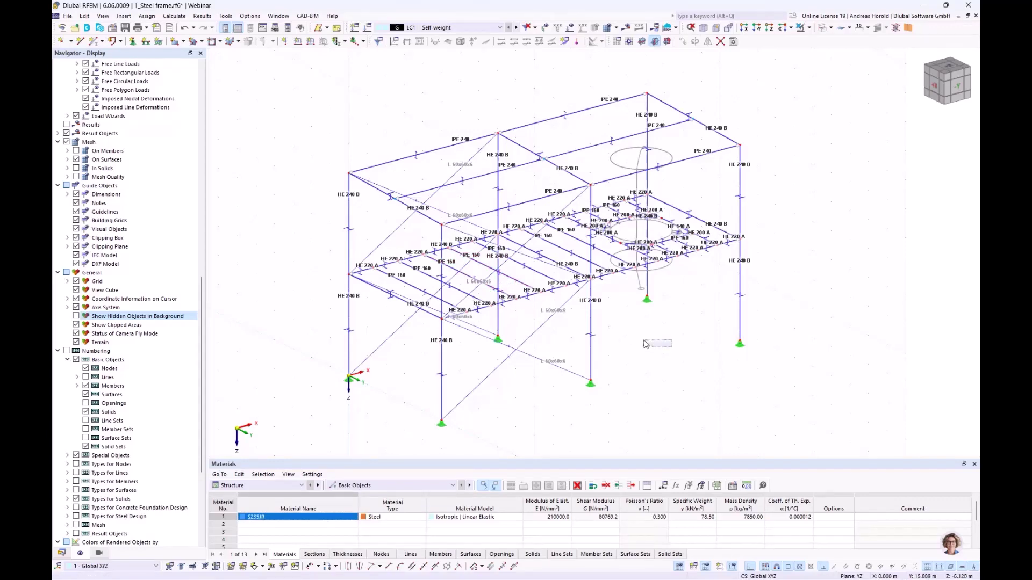
pyautogui.keyDown('ctrl'); pyautogui.moveTo(638, 337); pyautogui.dragTo(619, 323, button='middle'); pyautogui.keyUp('ctrl')
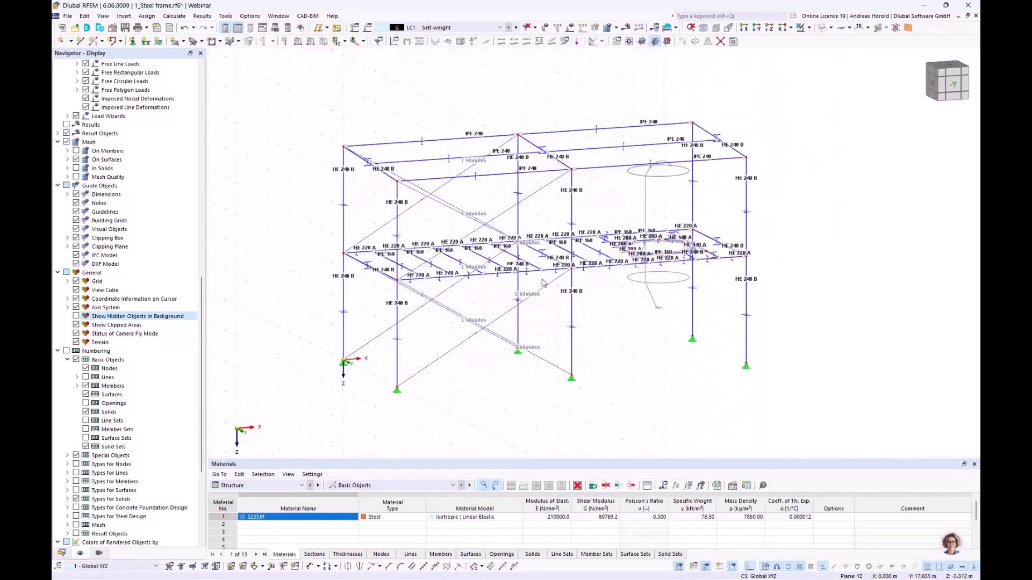
pyautogui.click(398, 350)
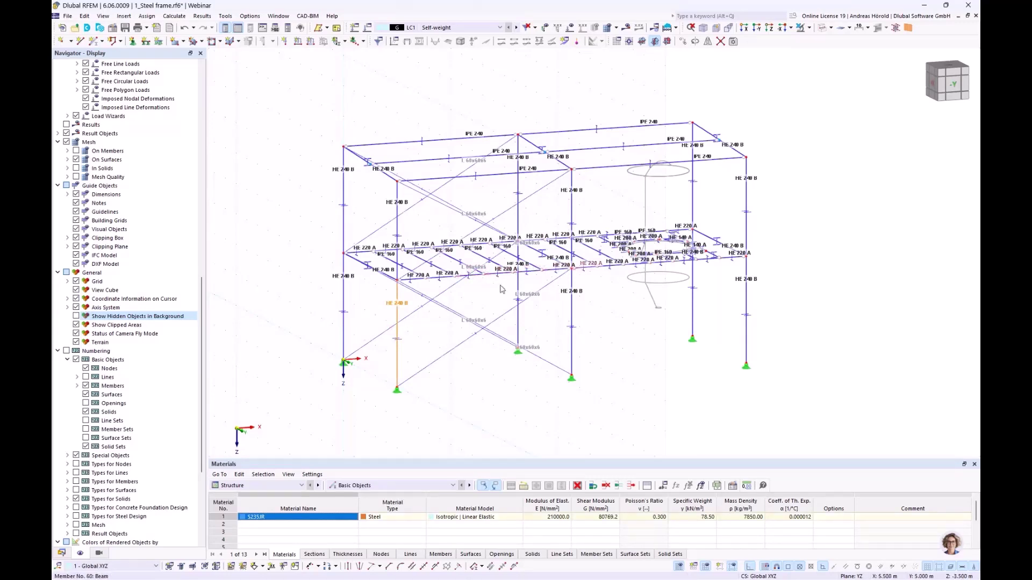
pyautogui.click(475, 393)
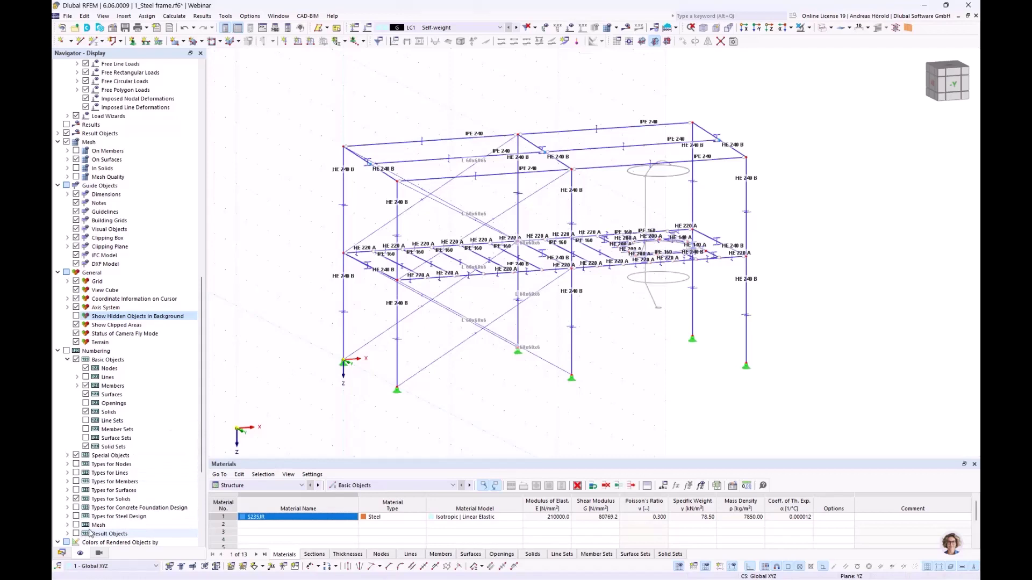
# Activate visibility by generated groups so that only the members with section HE 240 B are shown.
pyautogui.click(100, 553)
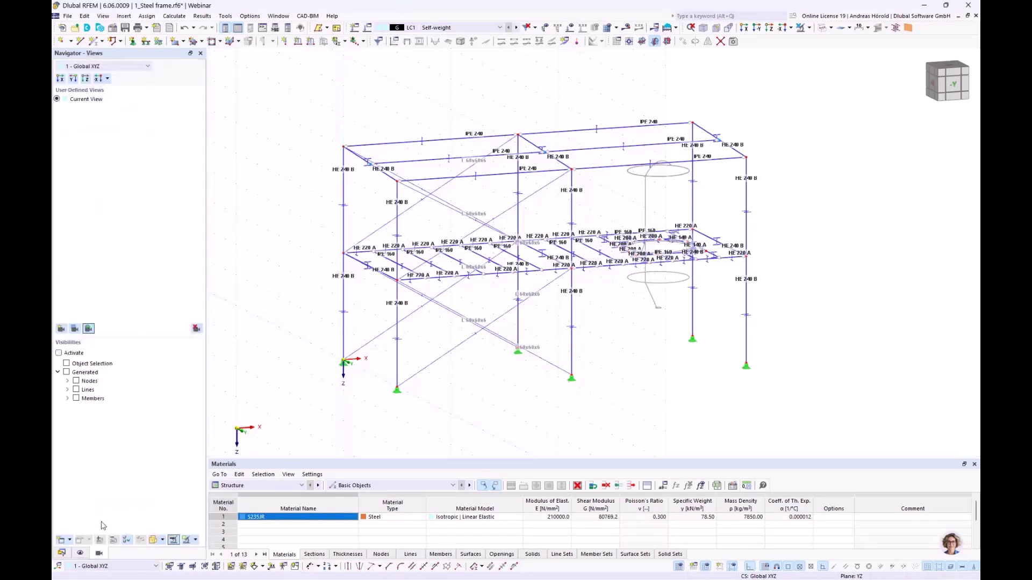
pyautogui.click(58, 353)
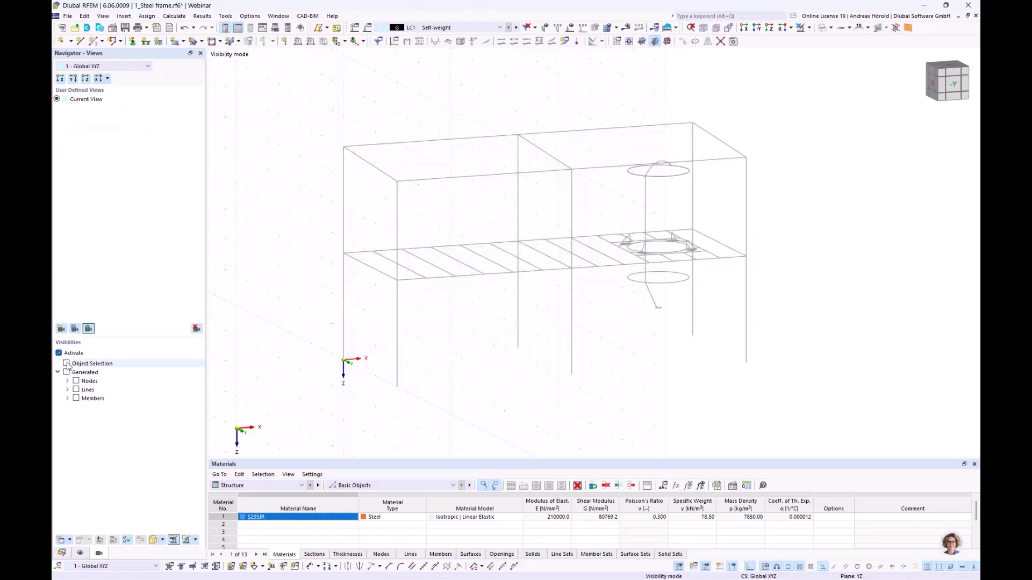
pyautogui.click(67, 364)
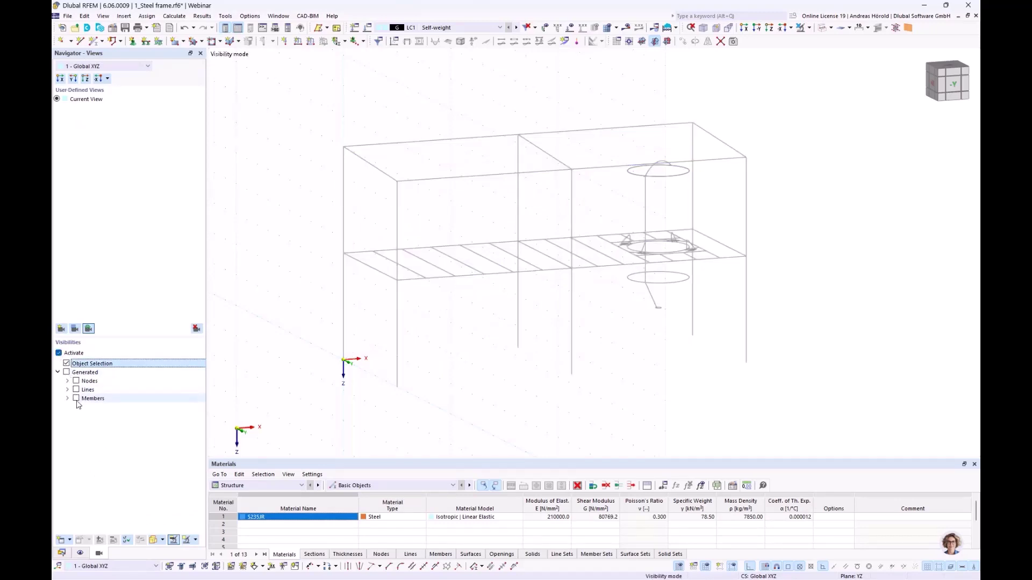
pyautogui.click(67, 399)
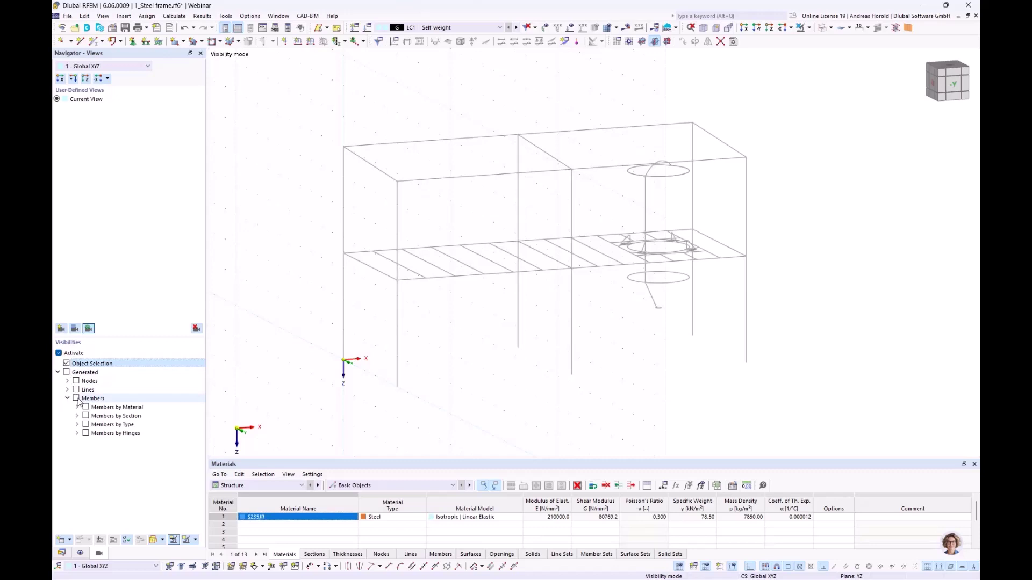
pyautogui.click(76, 398)
pyautogui.click(78, 416)
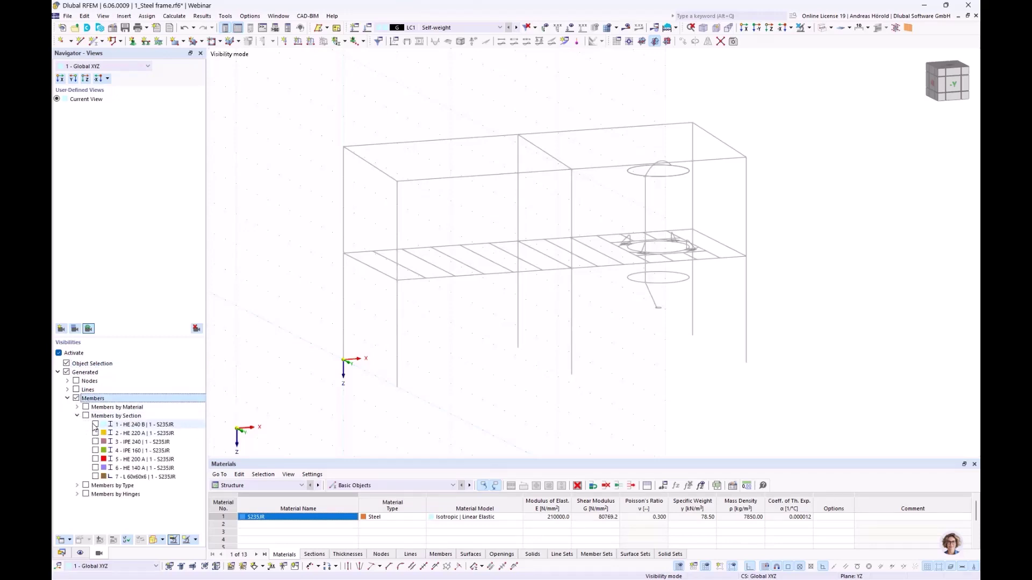
pyautogui.click(95, 424)
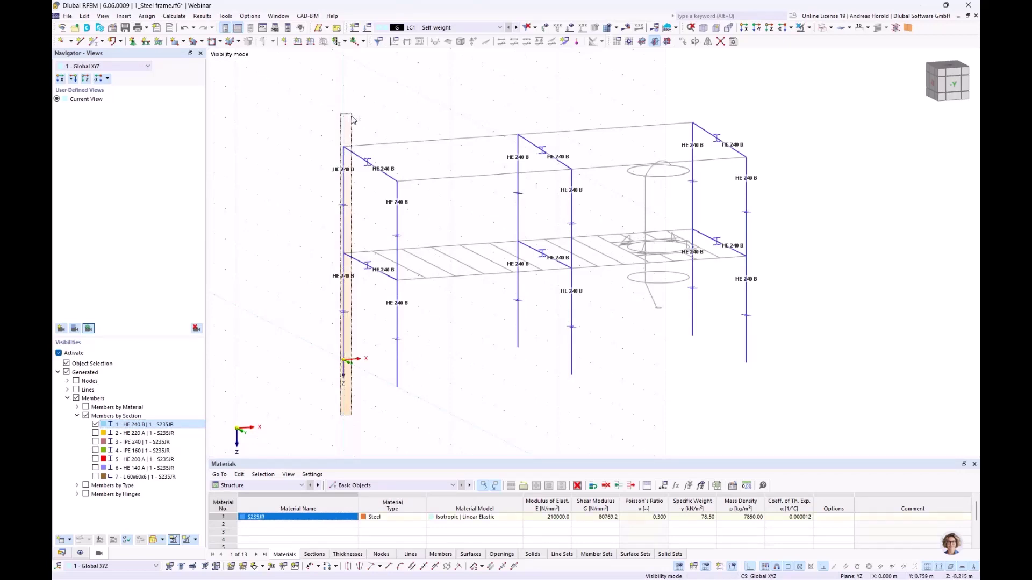
# Create continuous member sets from the lower and upper segments of all six HE 240 B columns.
pyautogui.click(343, 333)
pyautogui.keyDown('ctrl'); pyautogui.click(398, 241); pyautogui.keyUp('ctrl')
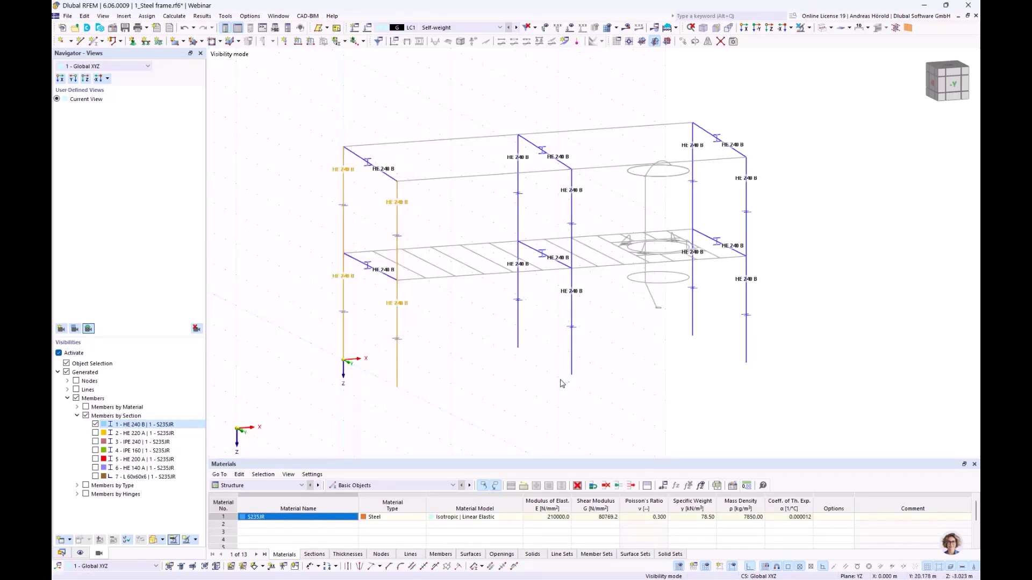
pyautogui.keyDown('ctrl'); pyautogui.click(527, 197); pyautogui.keyUp('ctrl')
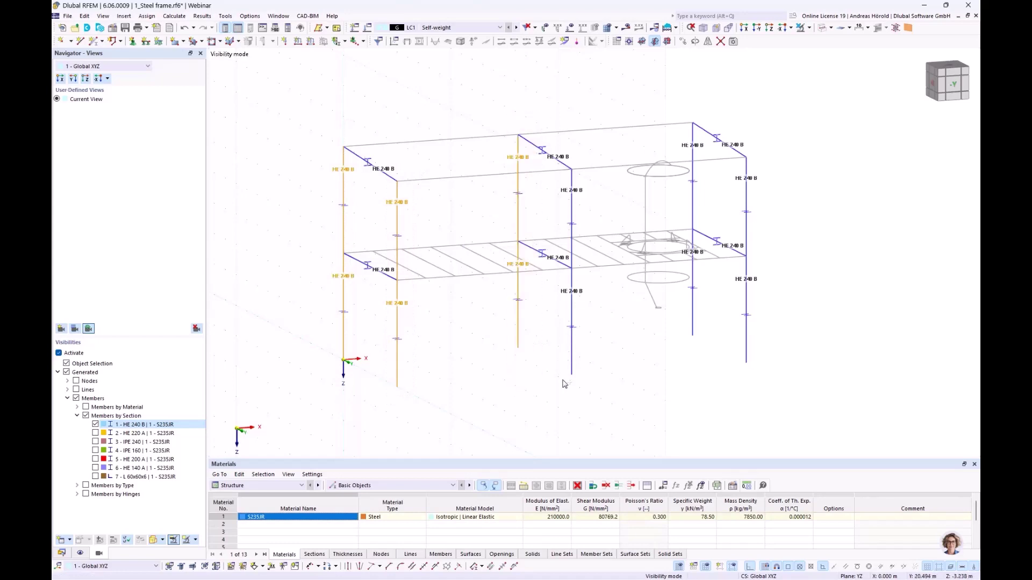
pyautogui.keyDown('ctrl'); pyautogui.click(580, 215); pyautogui.keyUp('ctrl')
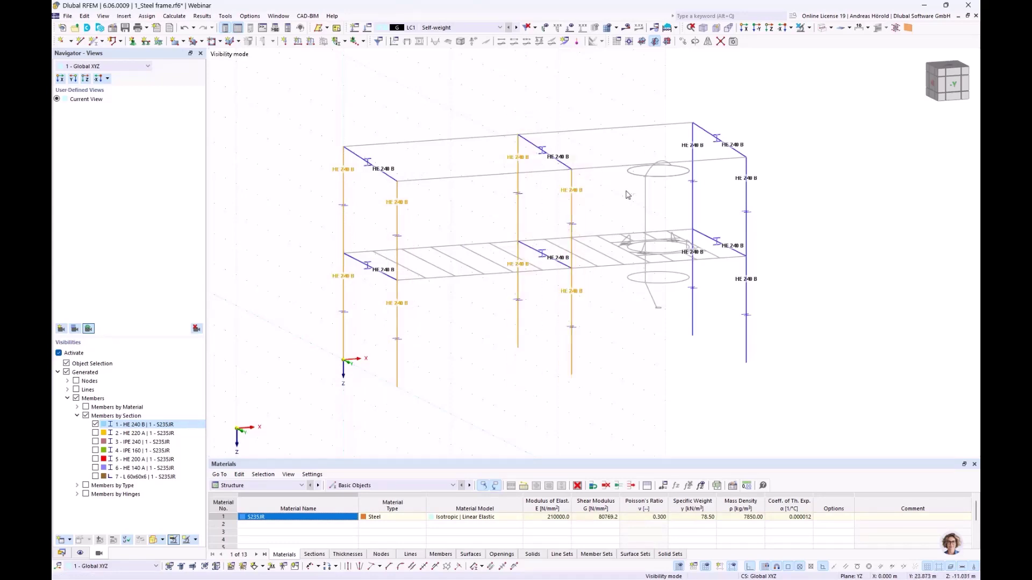
pyautogui.keyDown('ctrl'); pyautogui.click(694, 272); pyautogui.keyUp('ctrl')
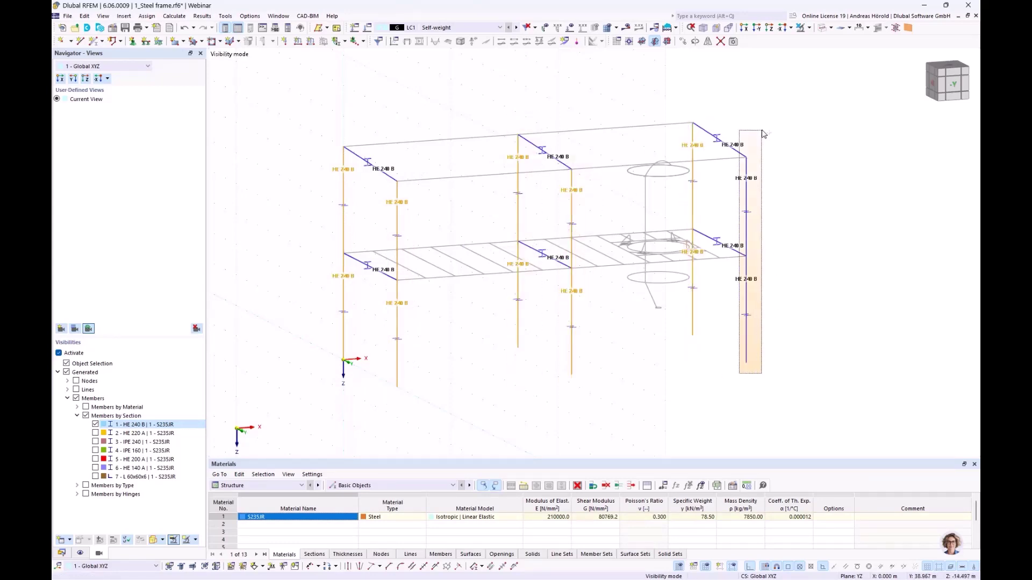
pyautogui.keyDown('ctrl'); pyautogui.click(749, 194); pyautogui.keyUp('ctrl')
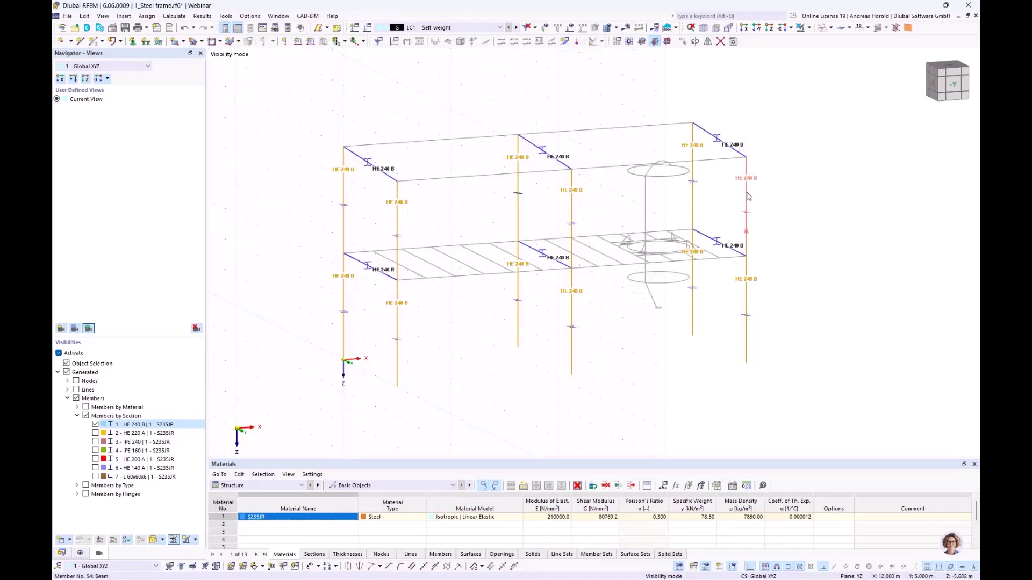
pyautogui.rightClick(749, 195)
pyautogui.moveTo(791, 225)
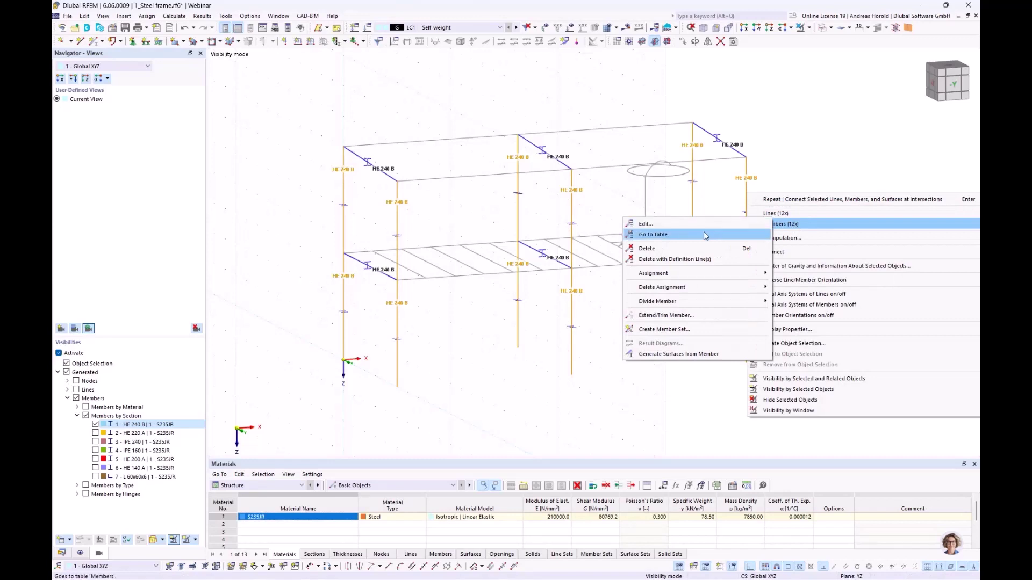
pyautogui.click(664, 329)
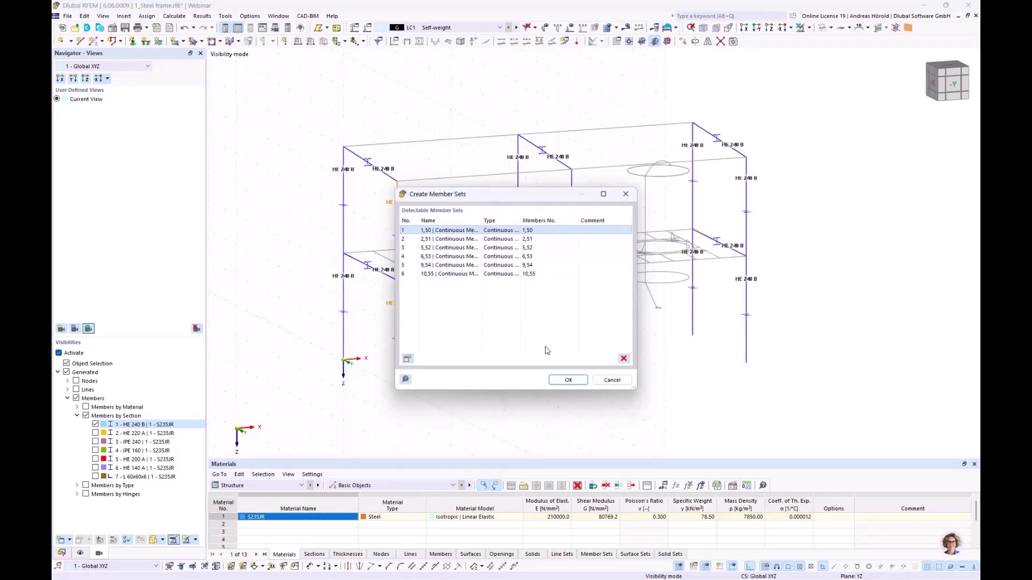
pyautogui.click(568, 380)
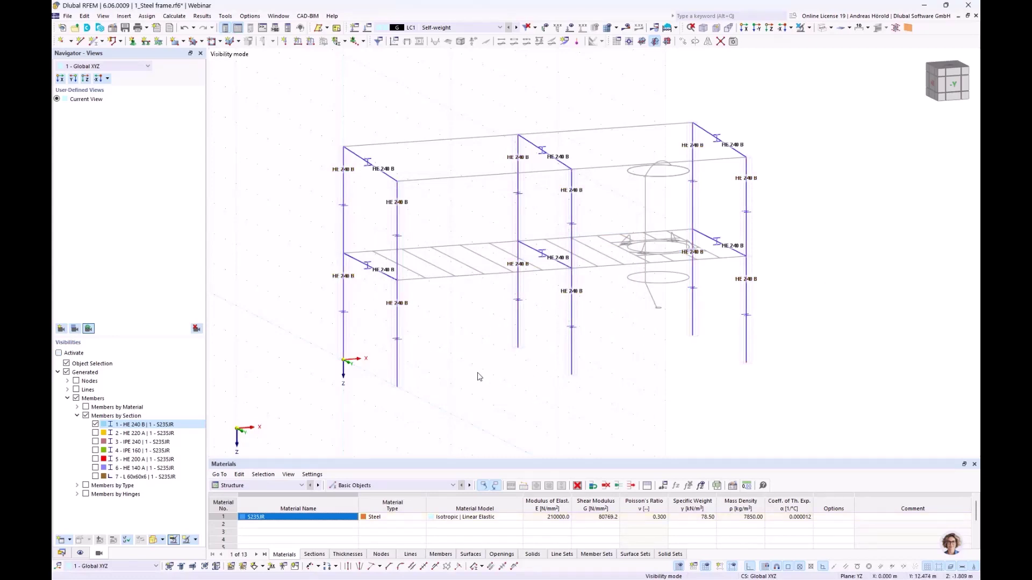
# Isolate the HE 220 A members instead of the HE 240 B ones and create member sets from the longitudinal beams in the bay at the origin.
pyautogui.click(96, 433)
pyautogui.click(95, 425)
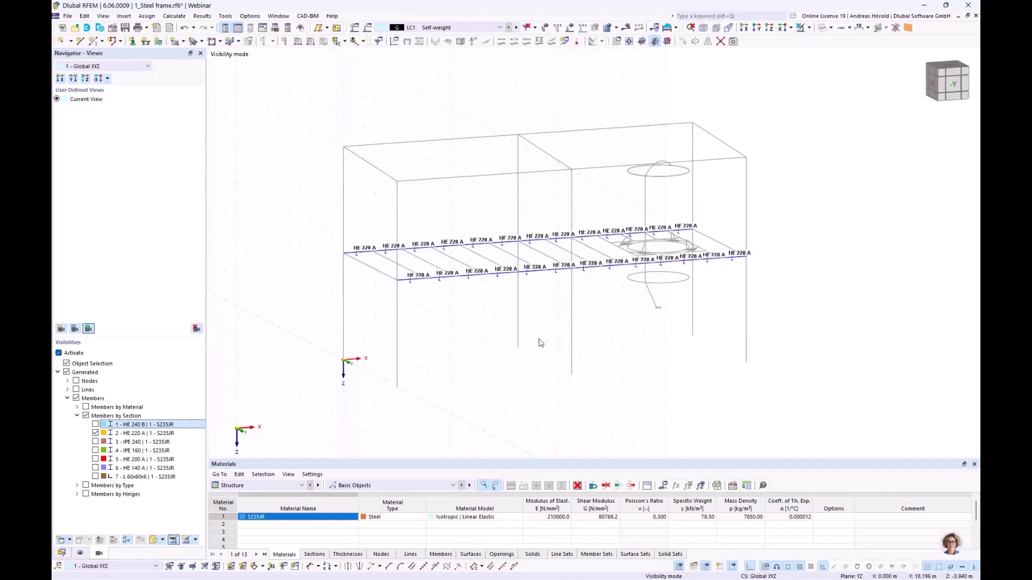
pyautogui.keyDown('ctrl'); pyautogui.moveTo(641, 356); pyautogui.dragTo(609, 353, button='middle'); pyautogui.keyUp('ctrl')
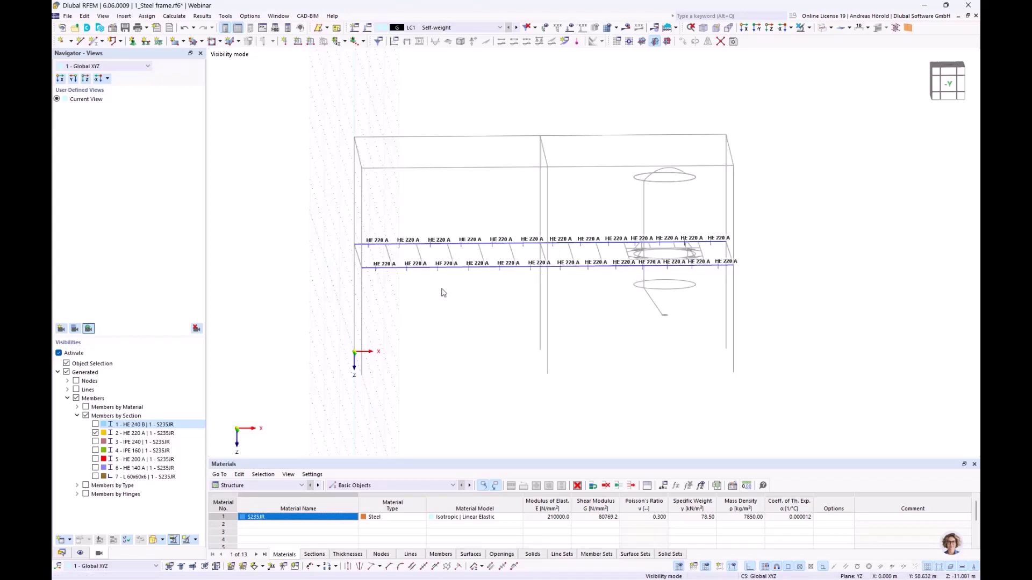
pyautogui.moveTo(331, 296); pyautogui.dragTo(555, 220)
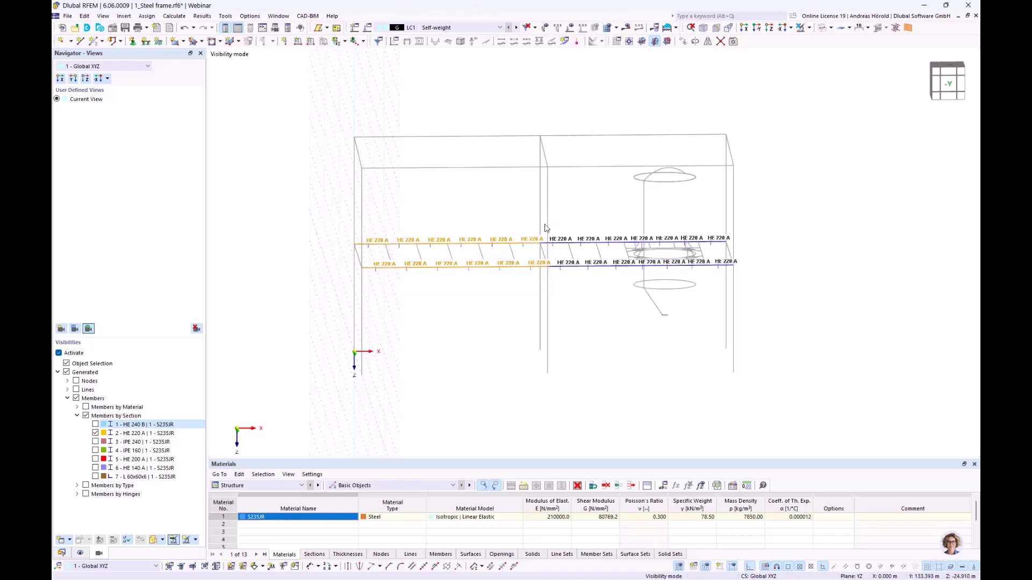
pyautogui.rightClick(432, 247)
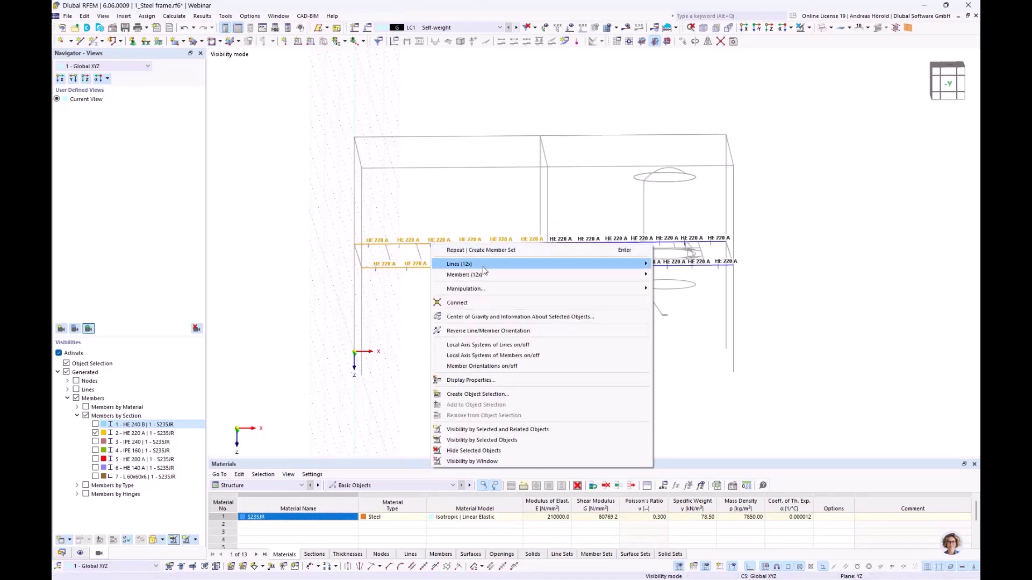
pyautogui.moveTo(486, 277)
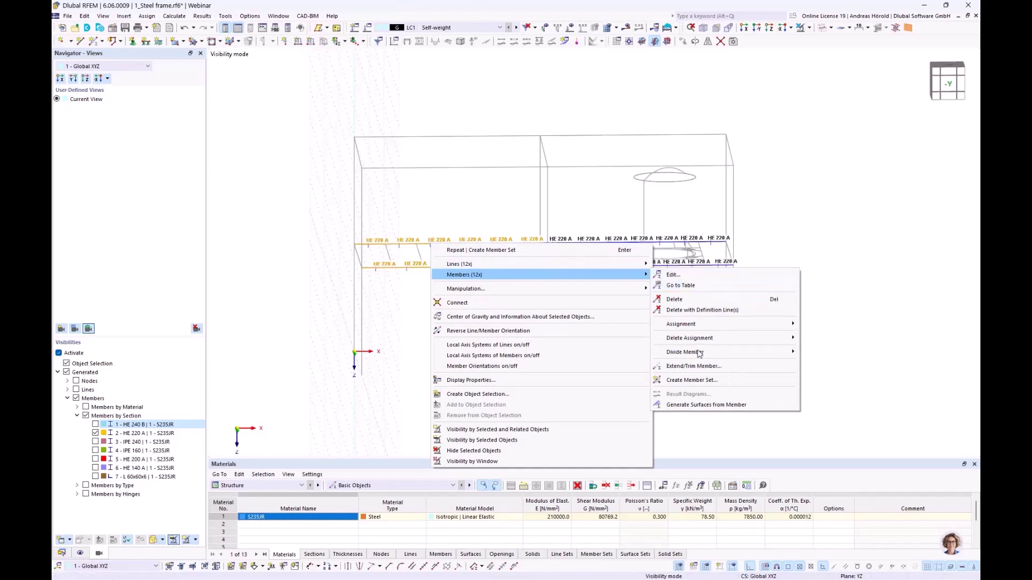
pyautogui.click(698, 380)
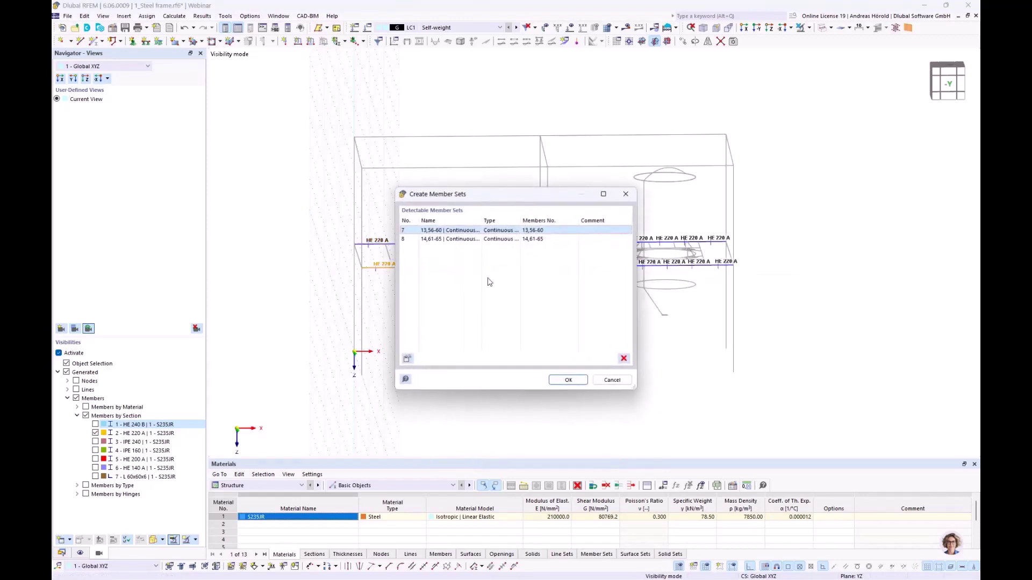
pyautogui.click(568, 380)
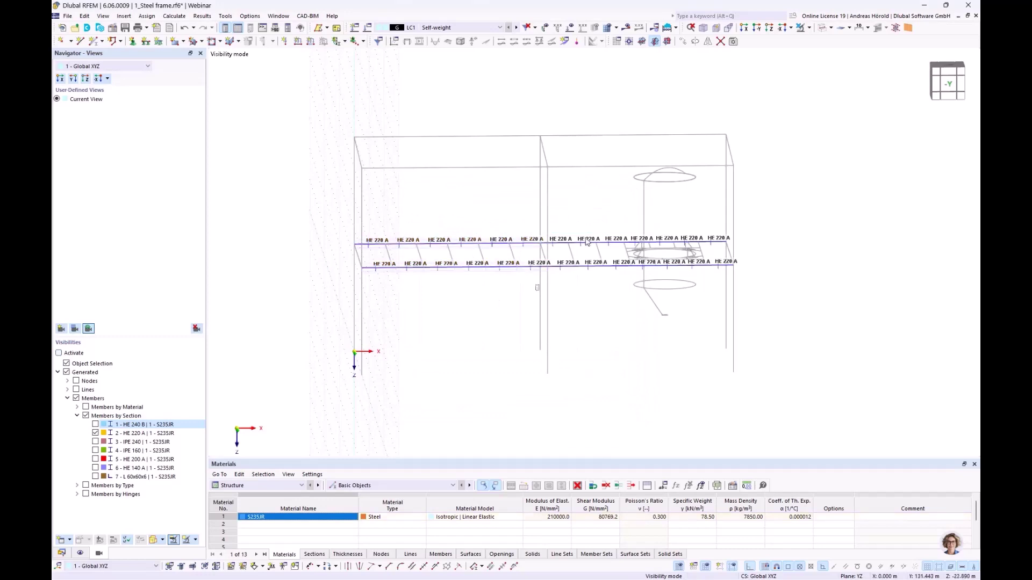
# Create member sets from the HE 220 A longitudinal beams in the second bay, around the round vessel.
pyautogui.moveTo(537, 288); pyautogui.dragTo(747, 218)
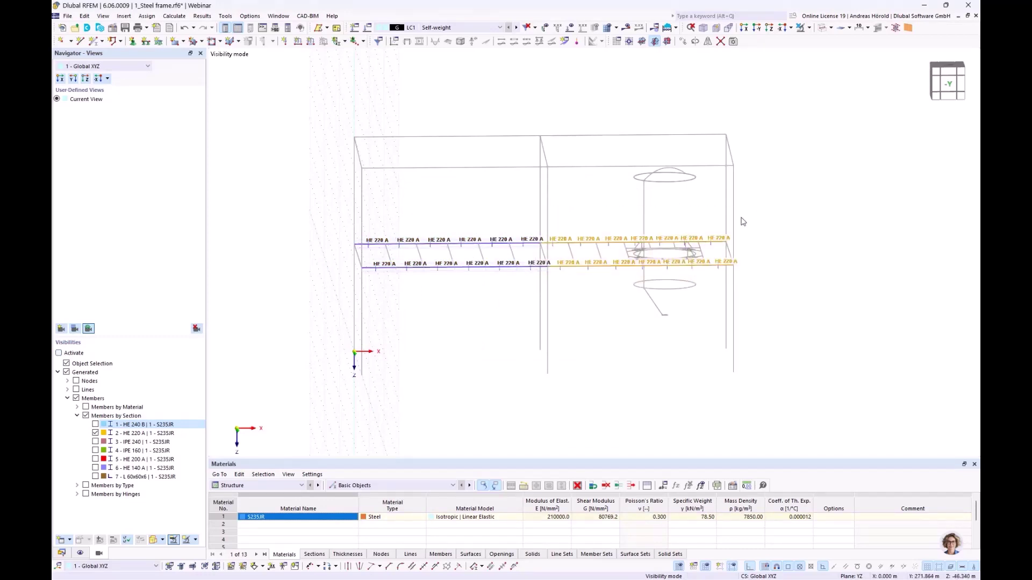
pyautogui.rightClick(601, 243)
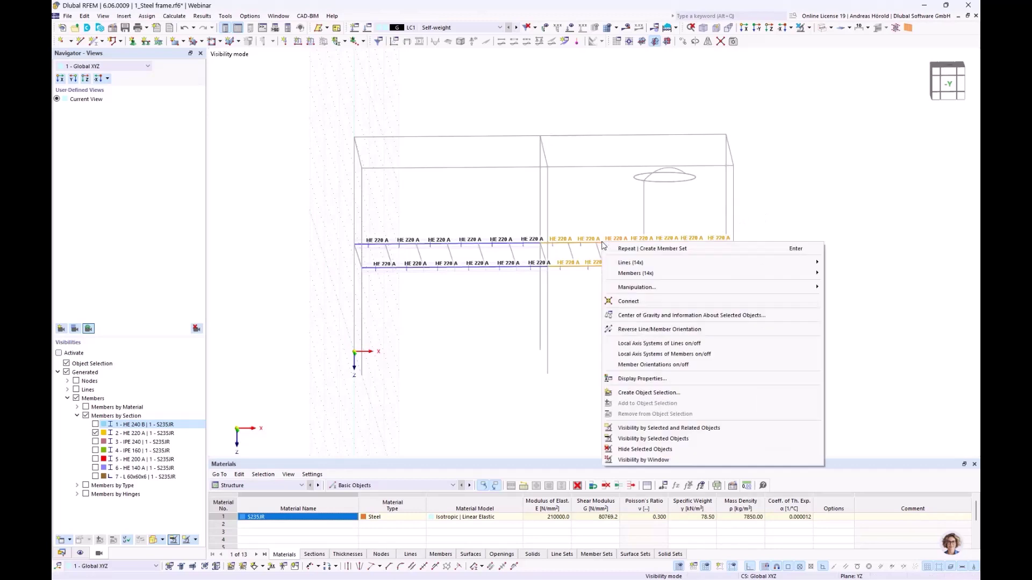
pyautogui.moveTo(655, 274)
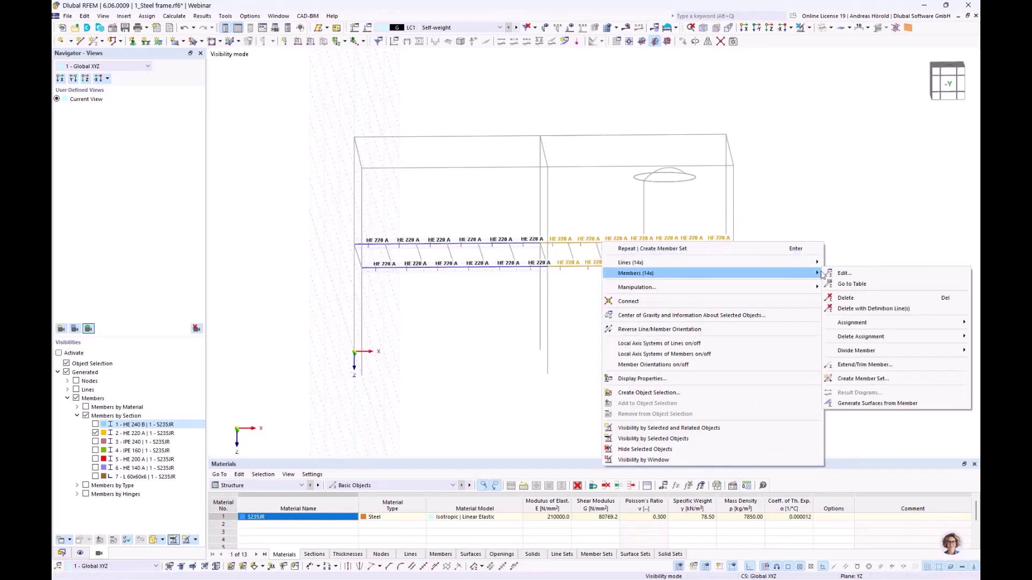
pyautogui.click(869, 379)
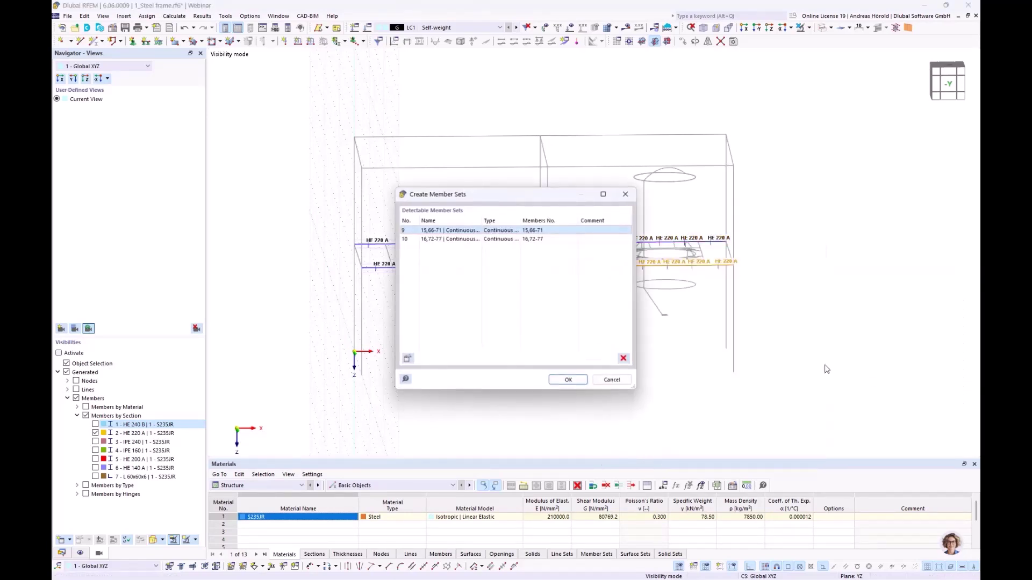
pyautogui.click(573, 383)
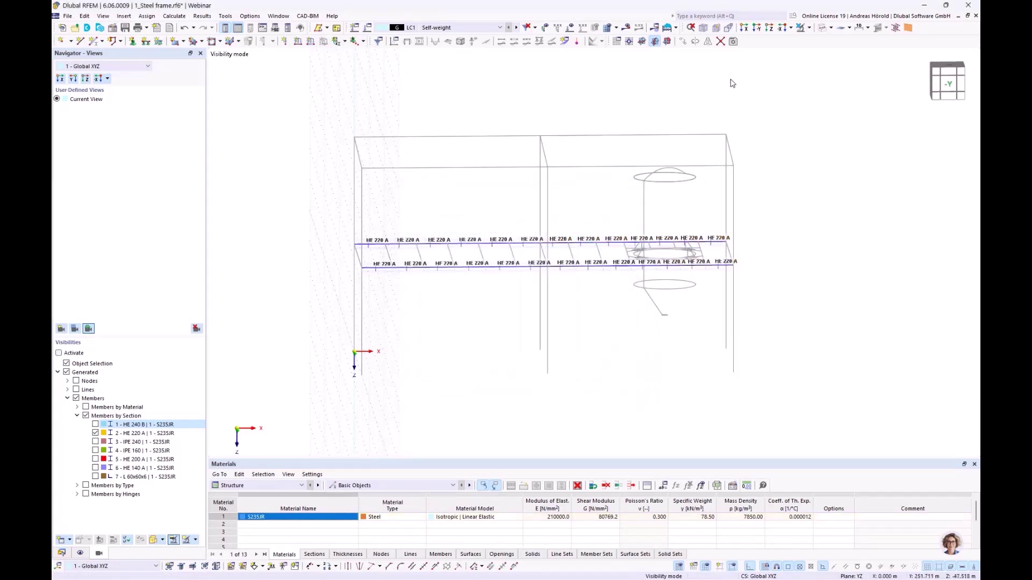
# Cancel visibility mode and turn the whole frame back to an oblique 3D view.
pyautogui.click(810, 28)
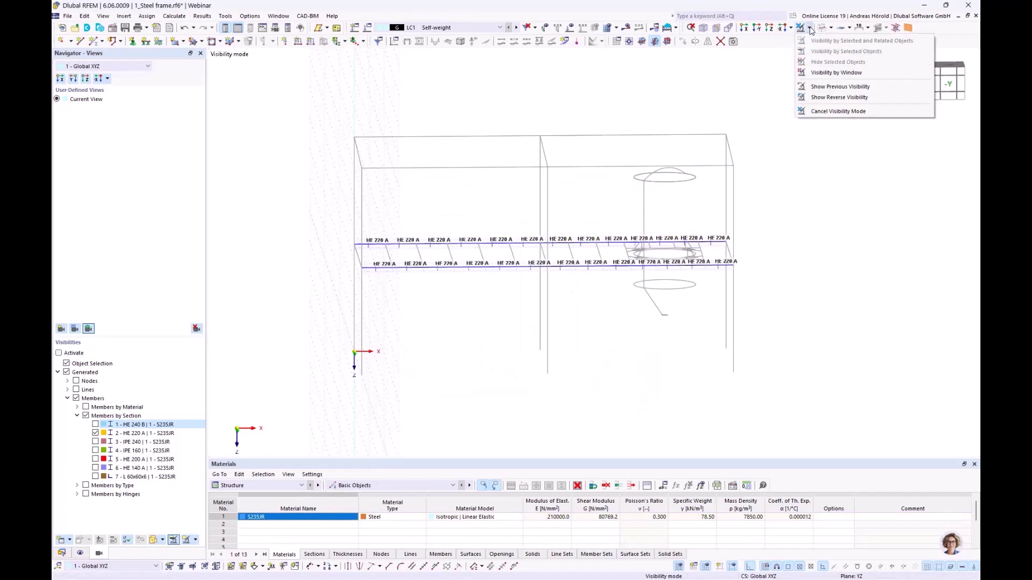
pyautogui.click(854, 112)
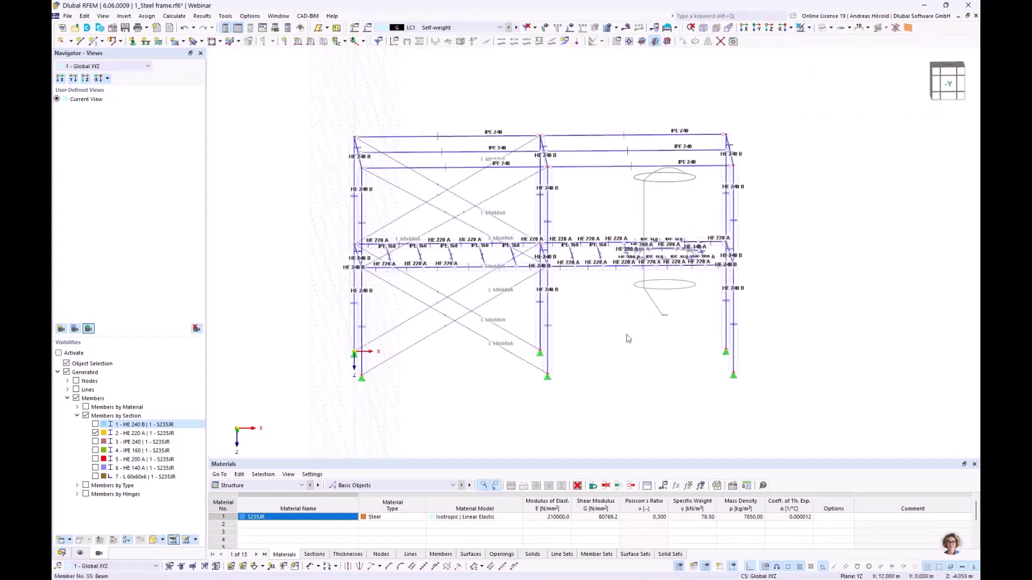
pyautogui.keyDown('ctrl'); pyautogui.moveTo(607, 357); pyautogui.dragTo(654, 374, button='middle'); pyautogui.keyUp('ctrl')
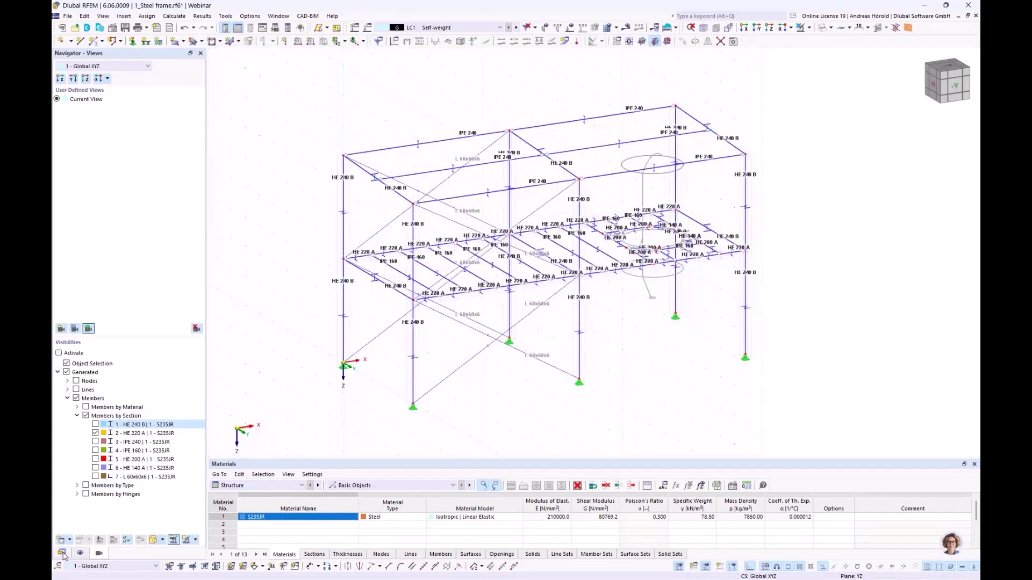
# Switch off the display of section names and member outlines for the members.
pyautogui.click(80, 554)
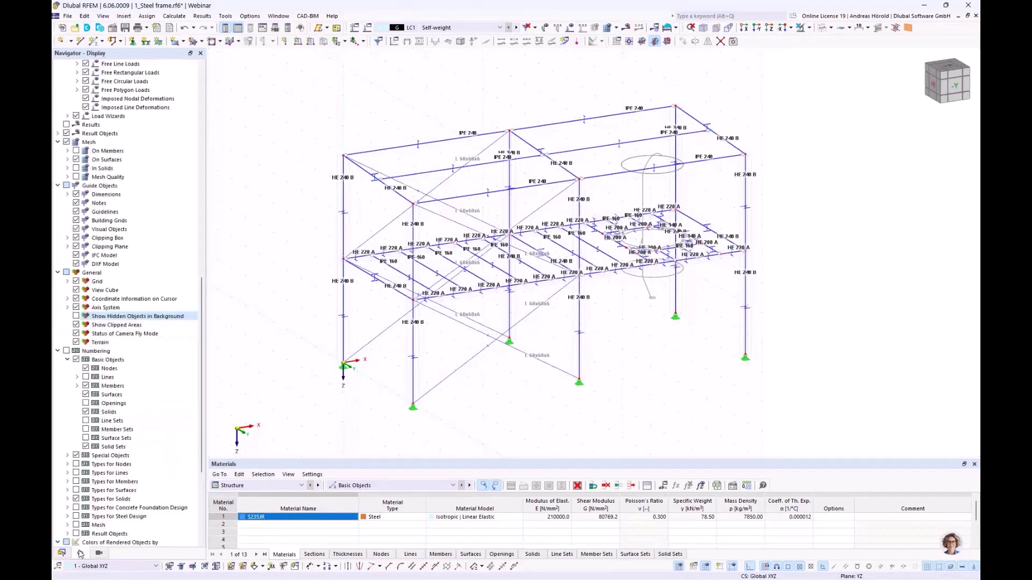
pyautogui.scroll(12, 88, 363)
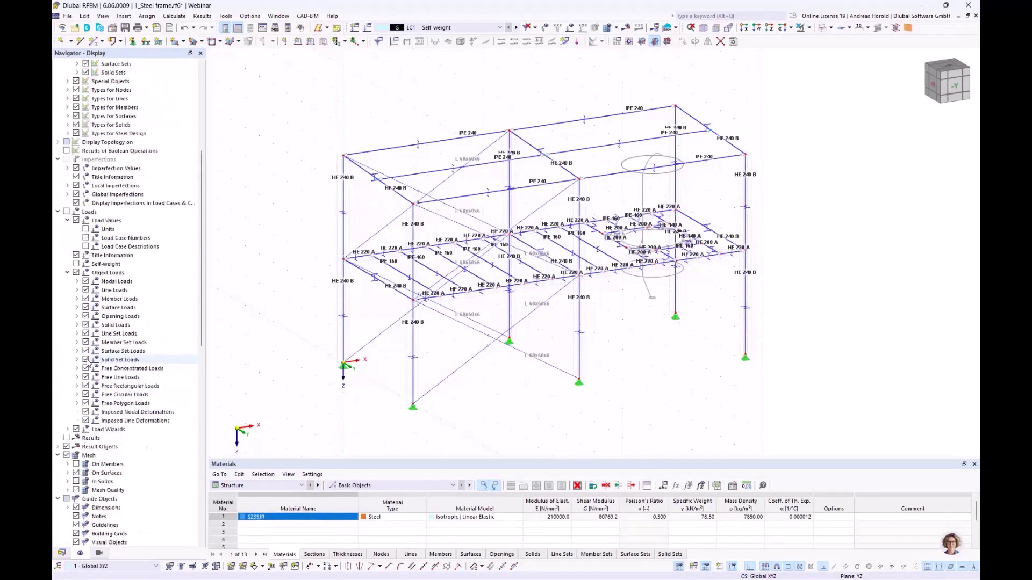
pyautogui.scroll(8, 88, 363)
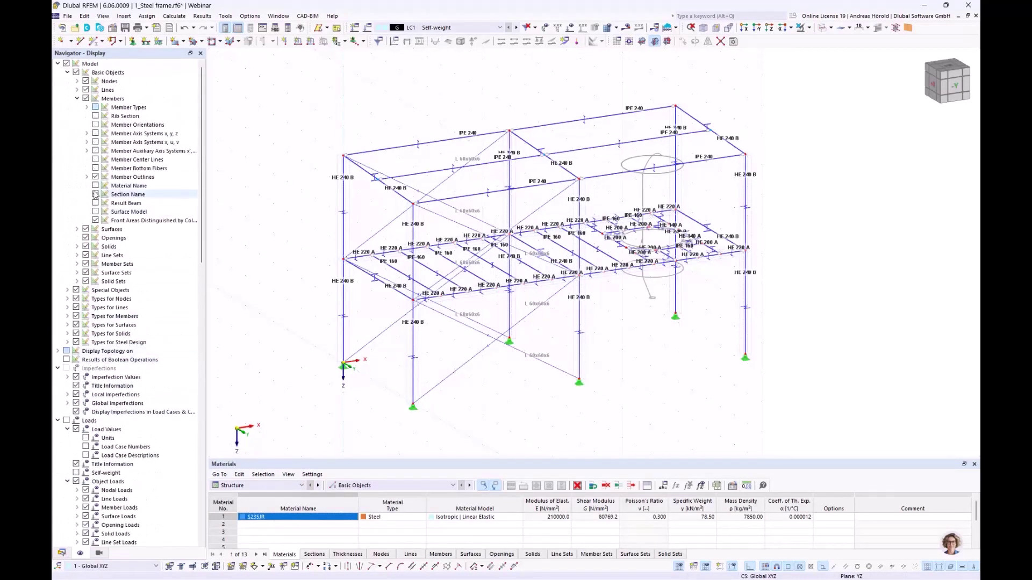
pyautogui.click(95, 195)
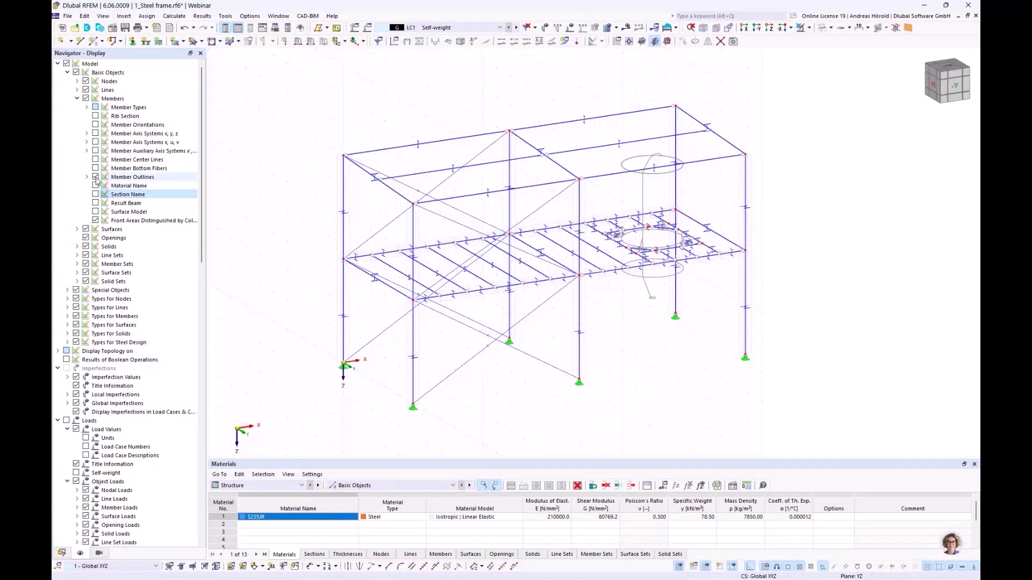
pyautogui.click(95, 177)
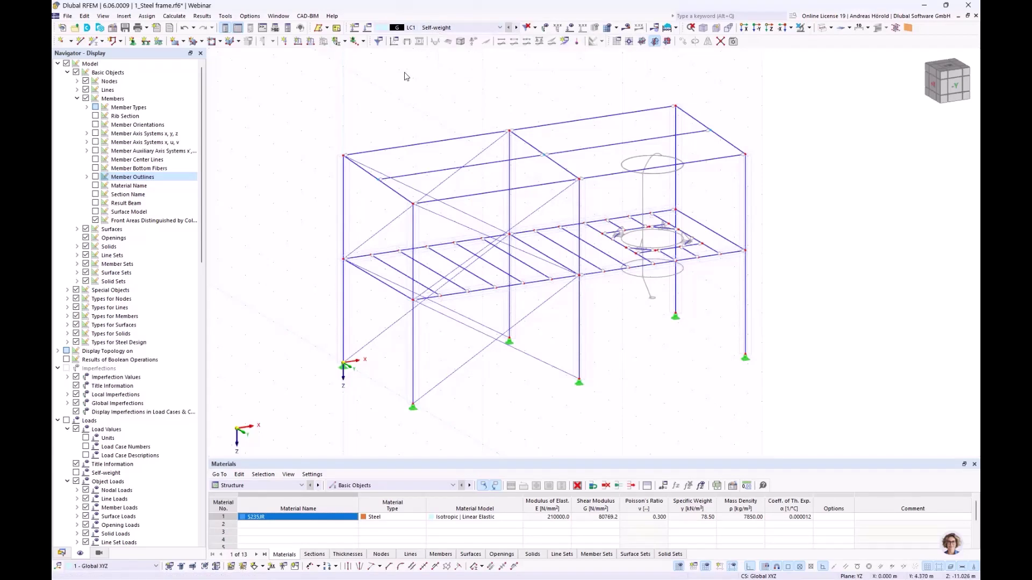
# Open the load cases and combinations settings at the self-weight load case.
pyautogui.click(369, 28)
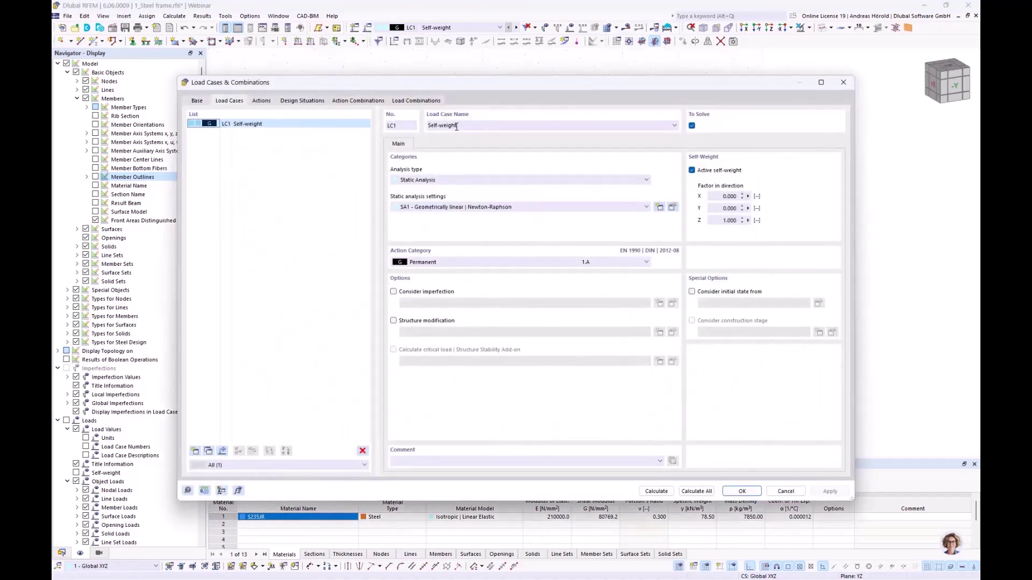
# Review the action category options and self-weight factors of load case LC1, leaving the load case settings without changes.
pyautogui.click(426, 267)
pyautogui.click(421, 265)
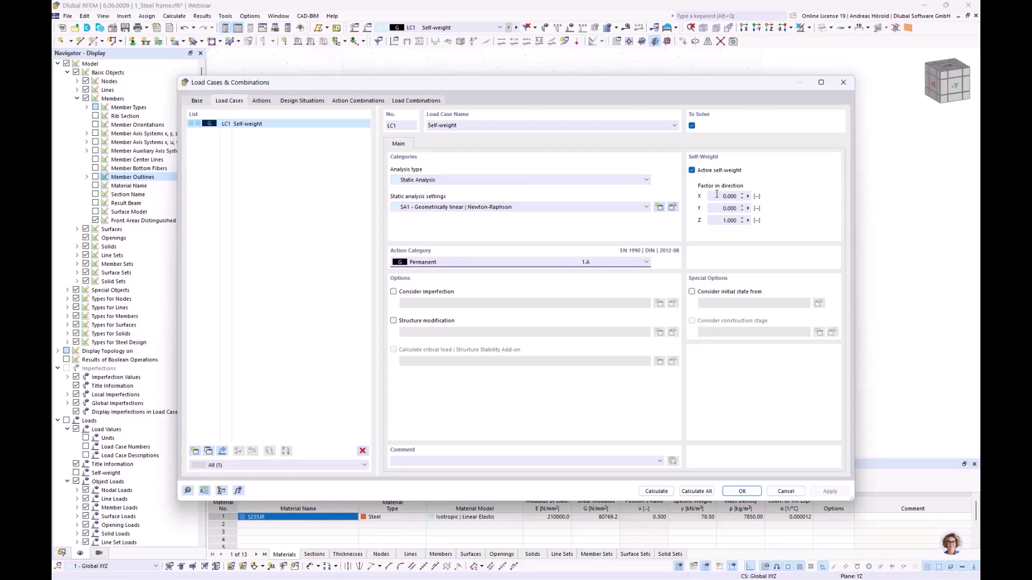
pyautogui.click(786, 493)
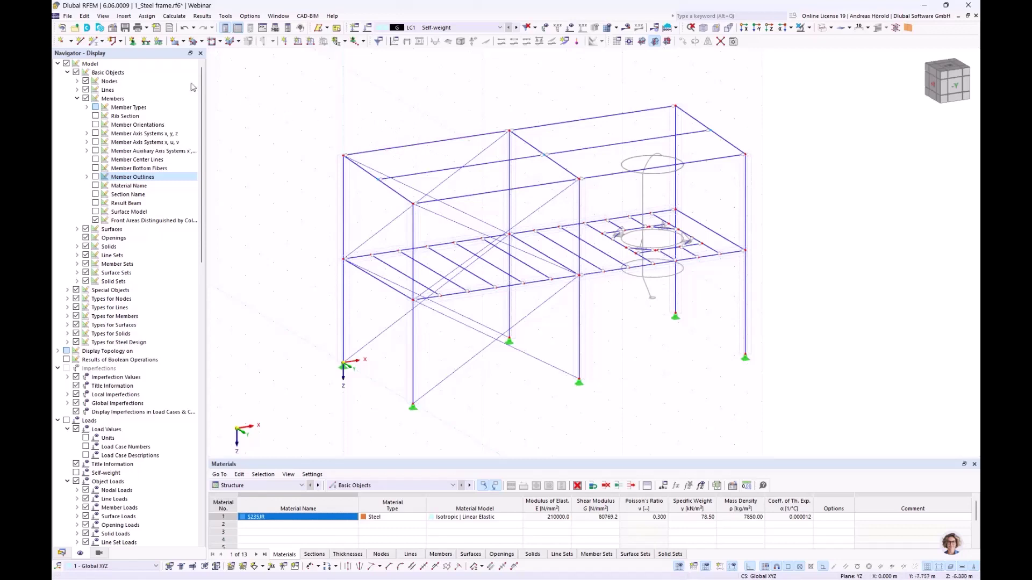
# Define a new uniform area load for member loads in LC1, acting globally in Z on true area with a magnitude of 0.15 kN/m².
pyautogui.click(124, 16)
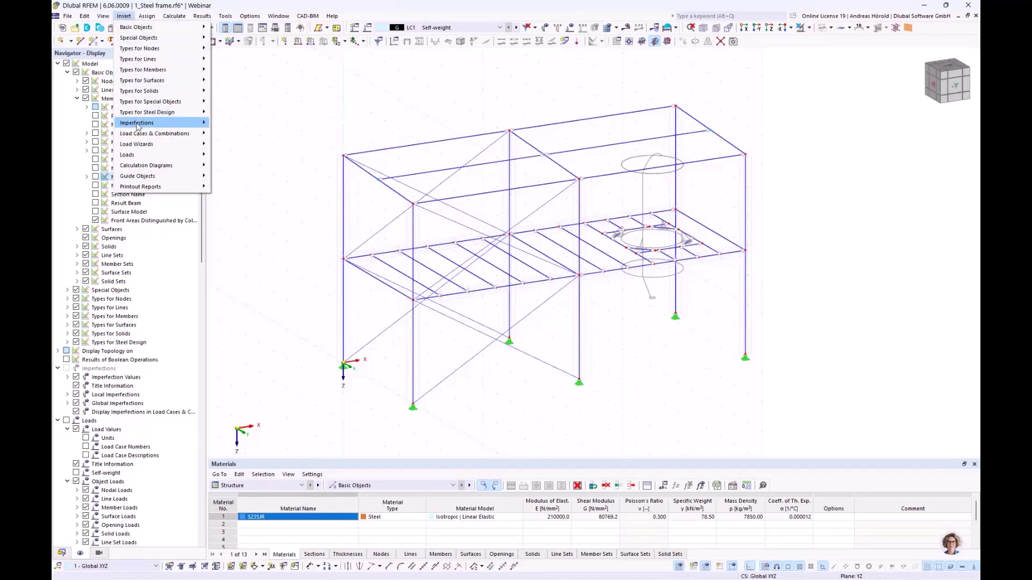
pyautogui.moveTo(149, 145)
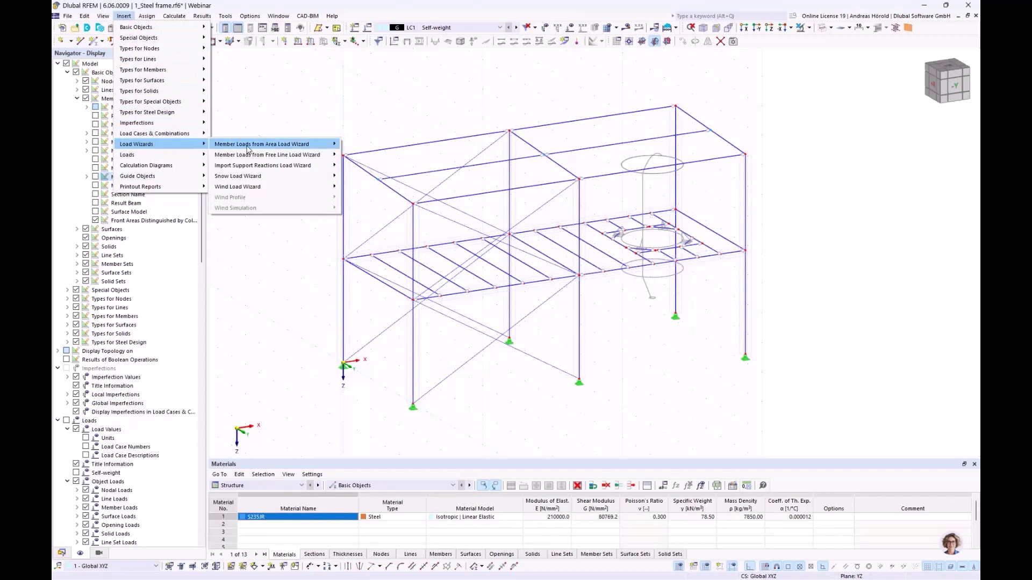
pyautogui.moveTo(248, 149)
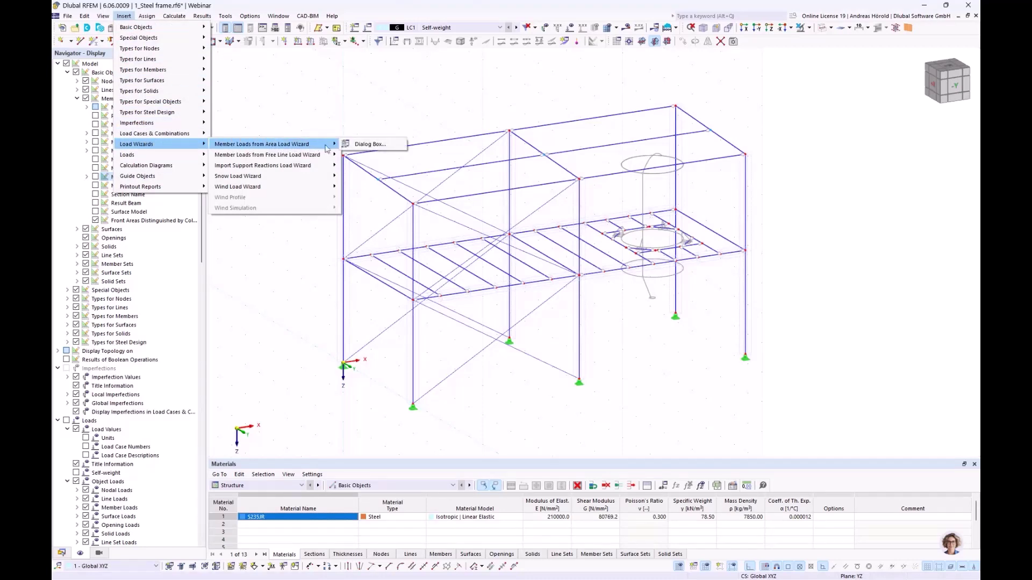
pyautogui.click(365, 145)
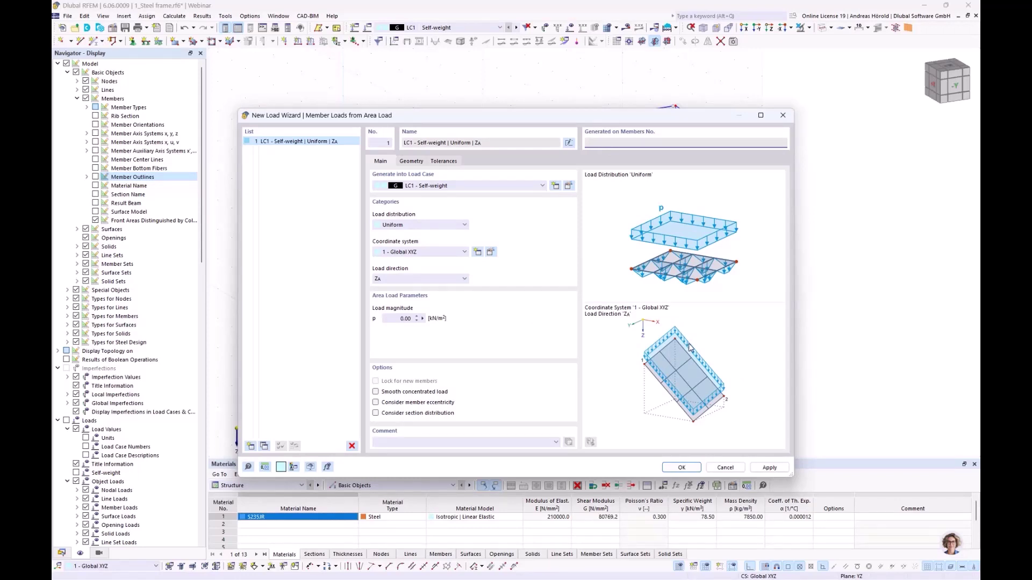
pyautogui.click(428, 279)
pyautogui.click(410, 320)
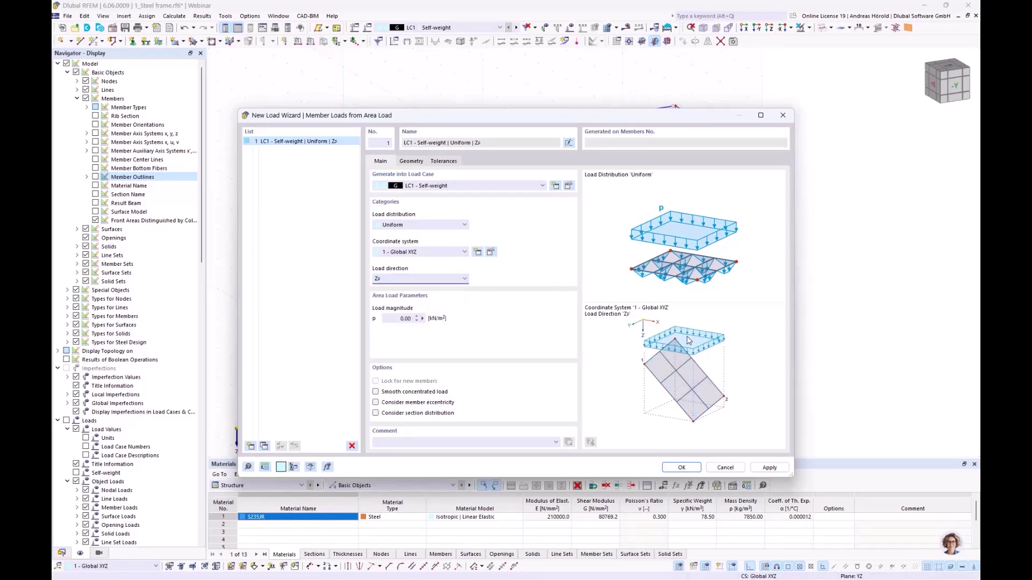
pyautogui.click(424, 279)
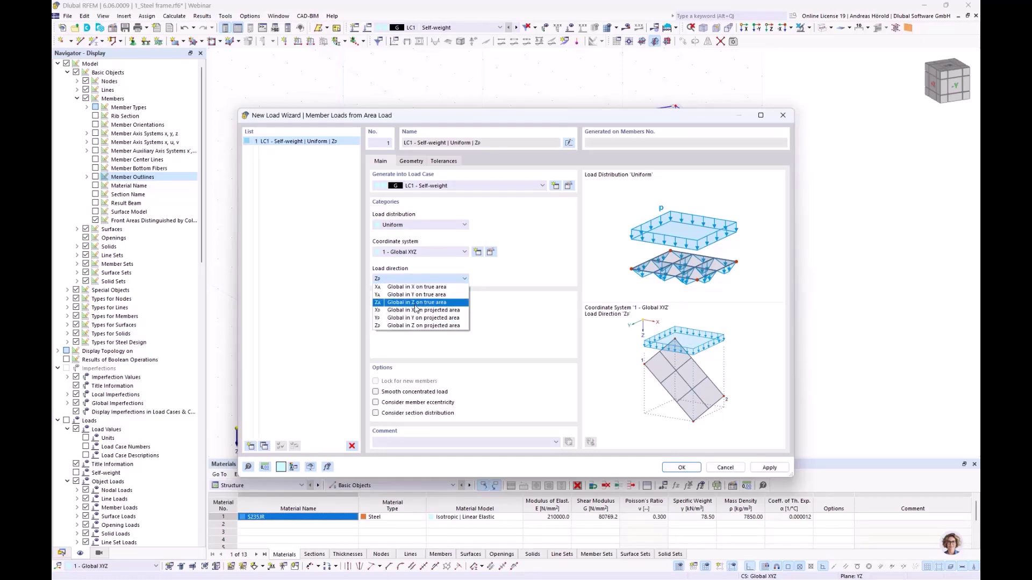
pyautogui.click(416, 304)
pyautogui.click(396, 320)
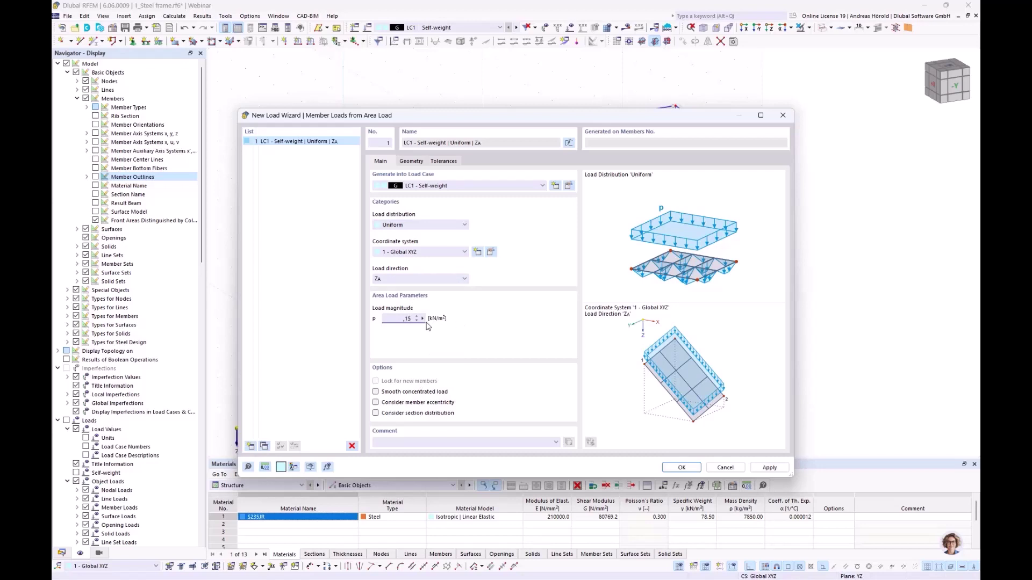
# Define the roof as the area load plane using corner nodes 2, 14, 16 and 4.
pyautogui.click(411, 161)
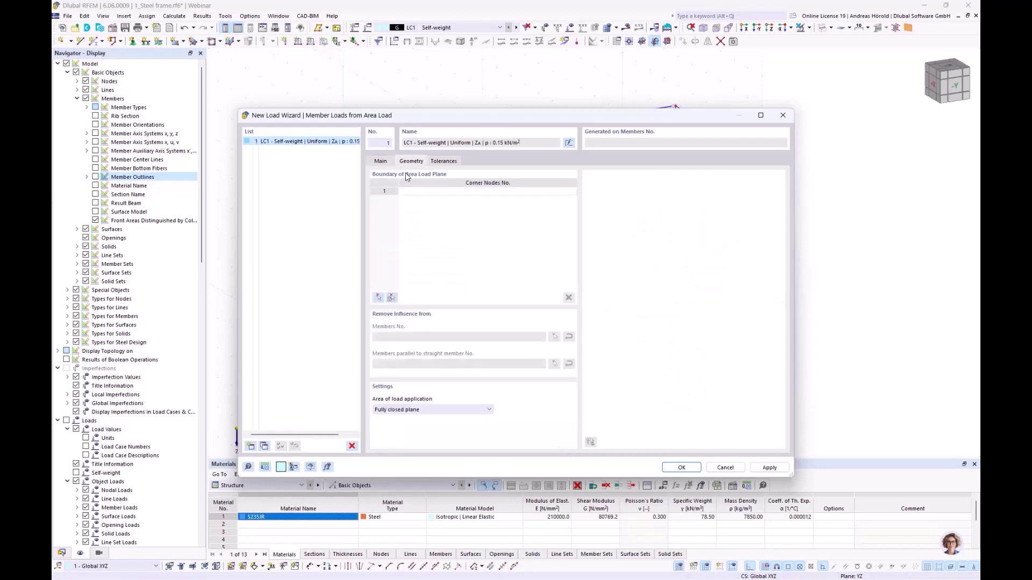
pyautogui.click(379, 298)
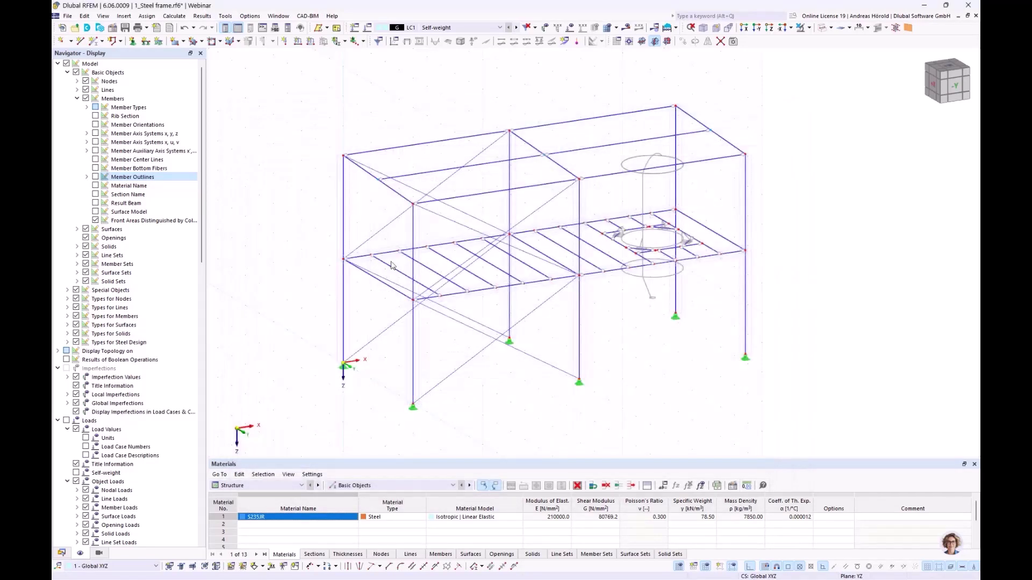
pyautogui.click(414, 205)
pyautogui.click(745, 155)
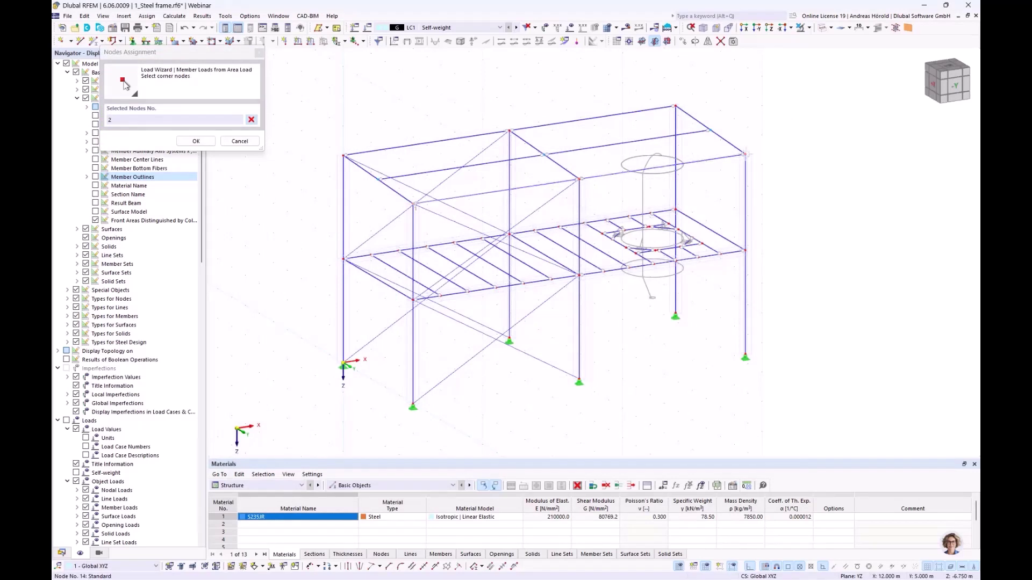
pyautogui.click(675, 106)
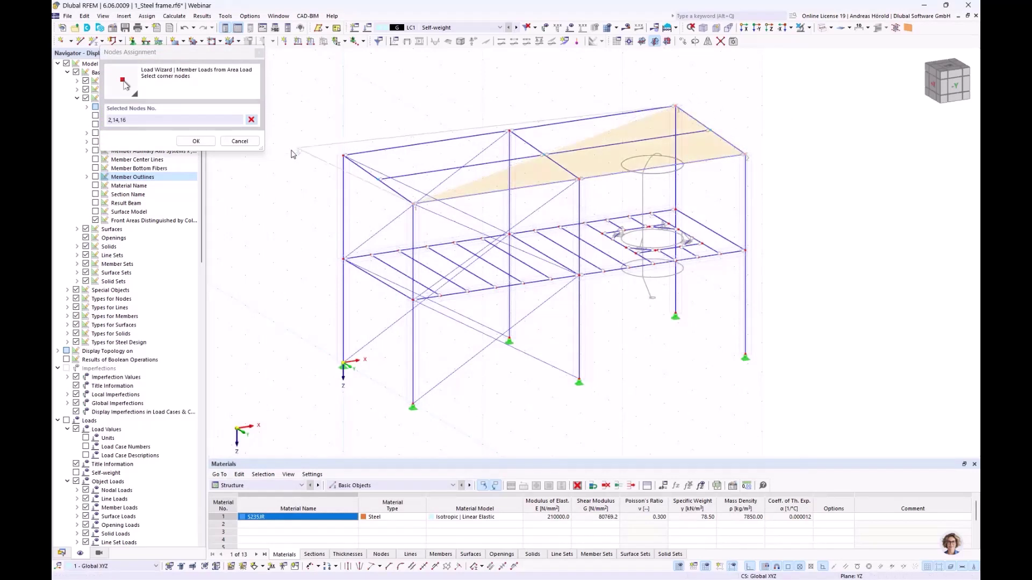
pyautogui.click(343, 157)
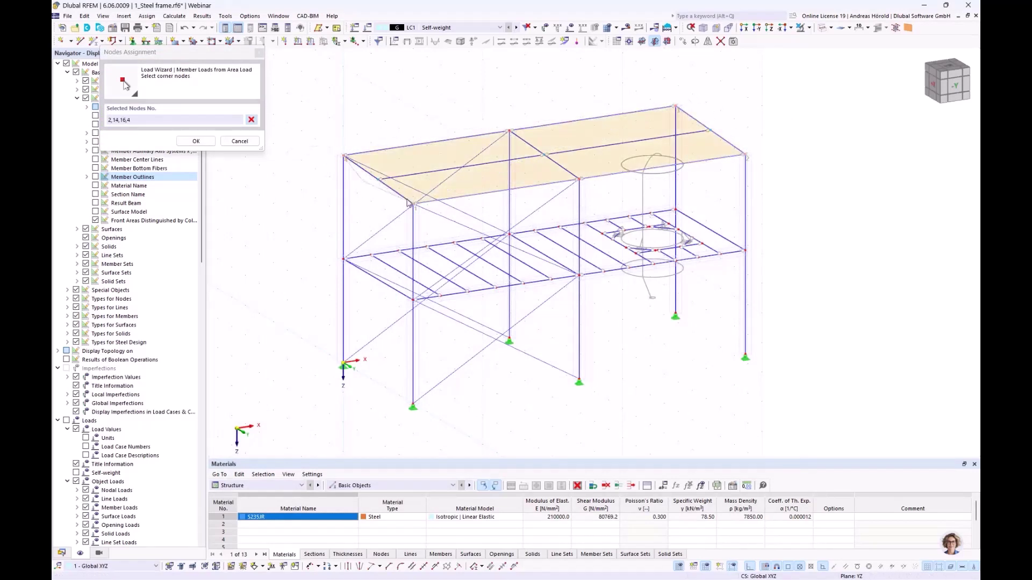
pyautogui.press('Return')
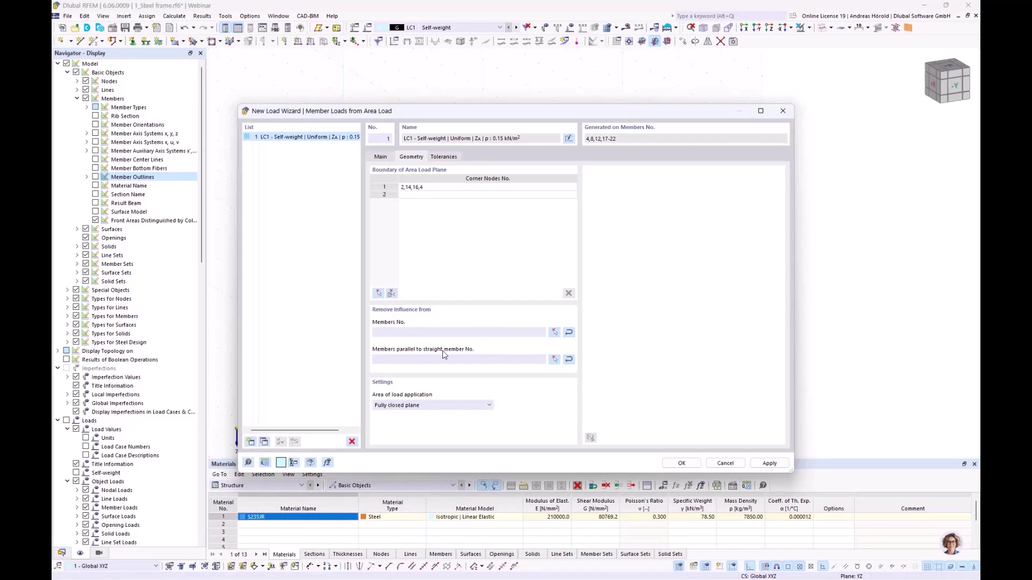
# Remove the load influence from members parallel to member 4 at the roof's end and generate the member loads.
pyautogui.click(554, 360)
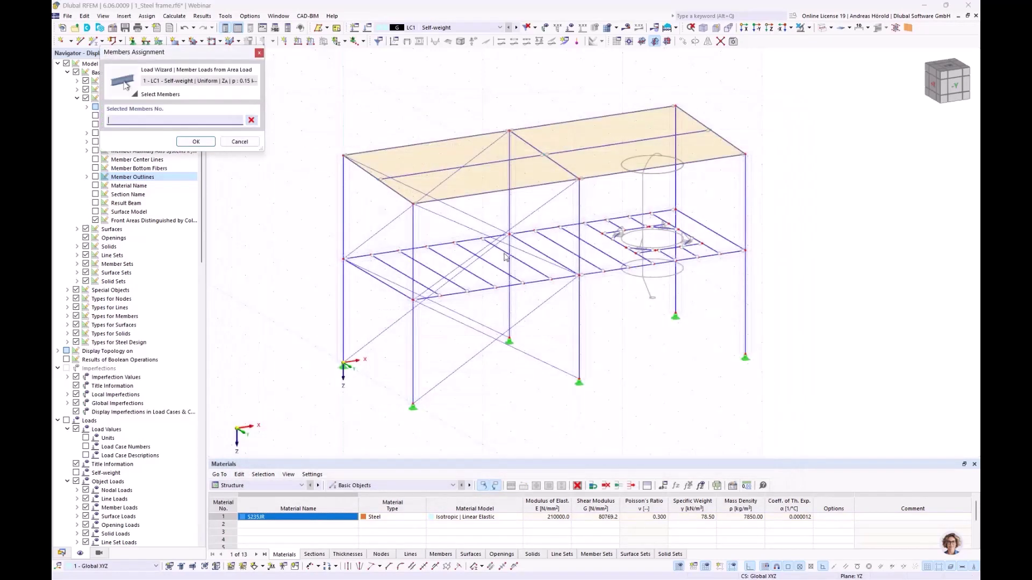
pyautogui.click(397, 192)
pyautogui.click(196, 141)
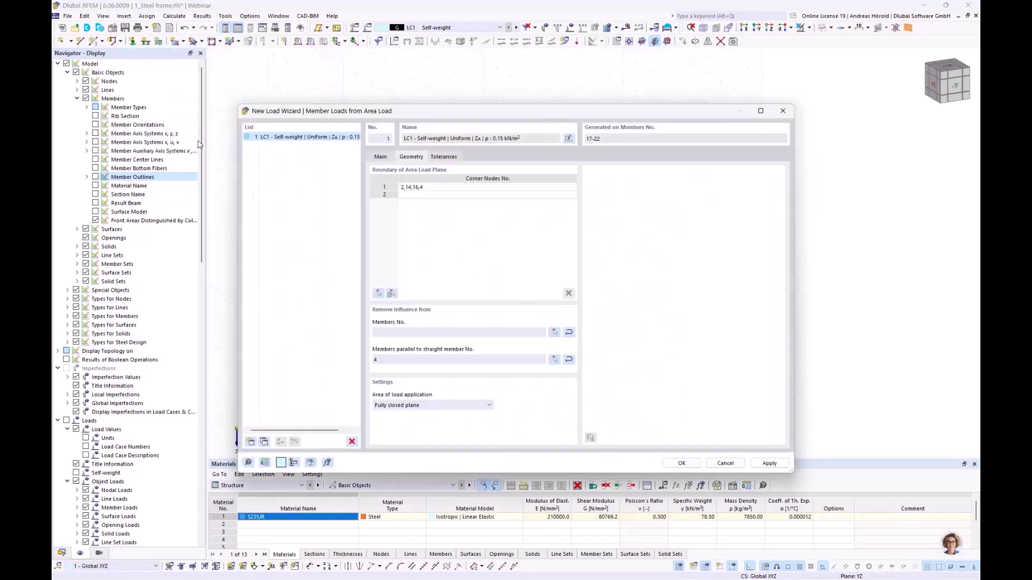
pyautogui.click(679, 464)
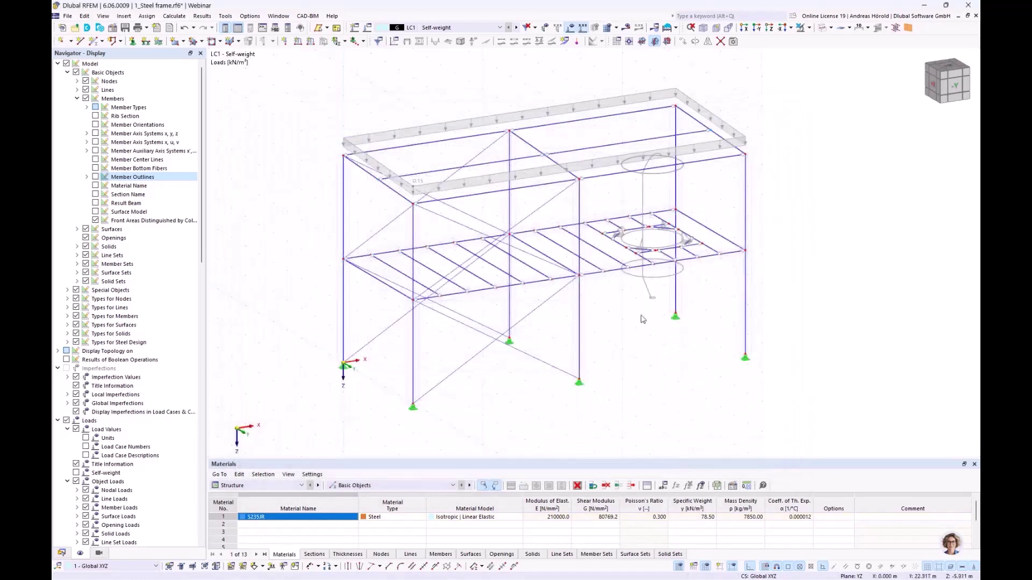
# Display the generated roof loads separately to inspect their distribution on the individual members.
pyautogui.rightClick(471, 123)
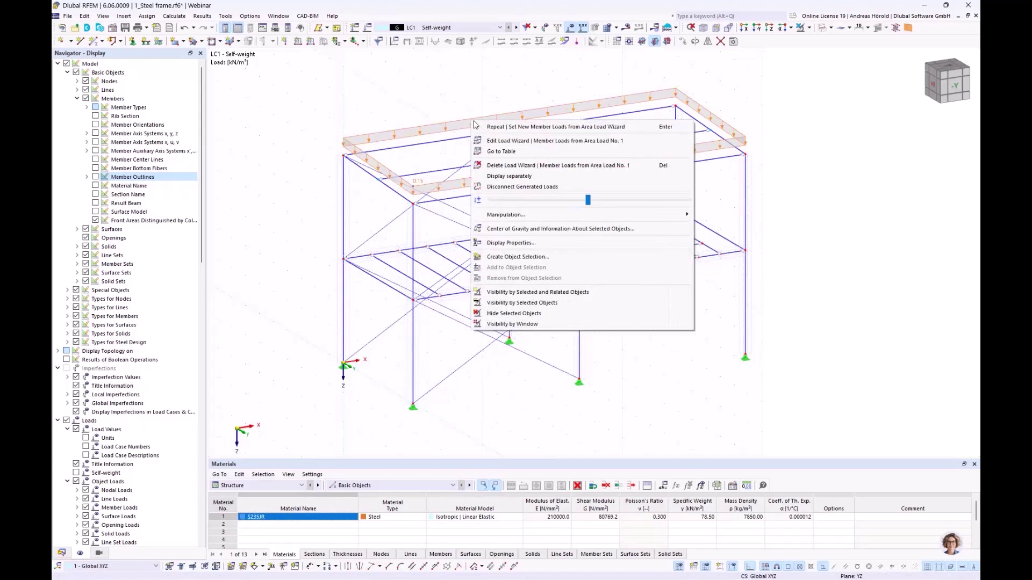
pyautogui.click(538, 178)
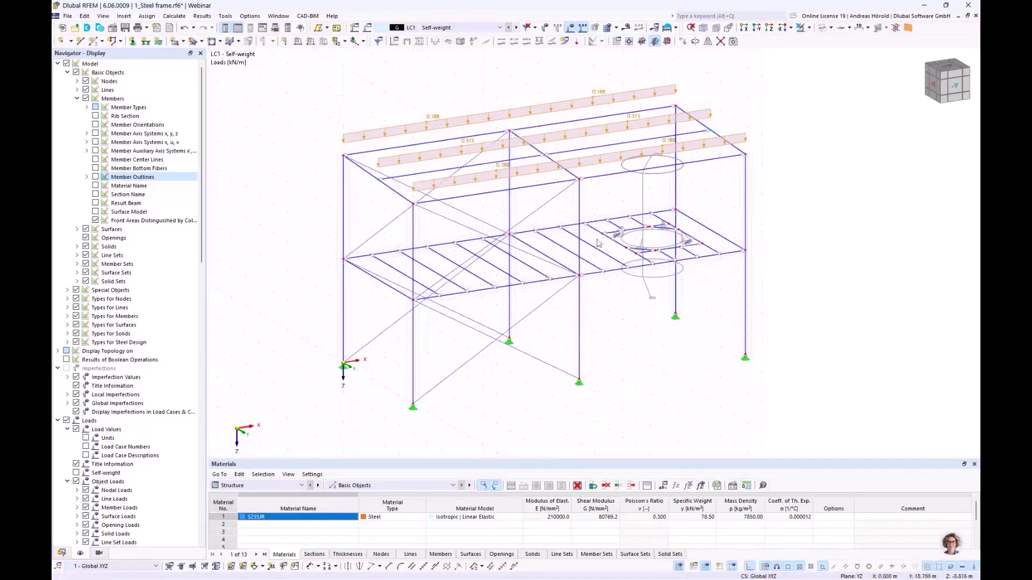
pyautogui.hotkey('ctrl', '1')
pyautogui.hotkey('ctrl', '7')
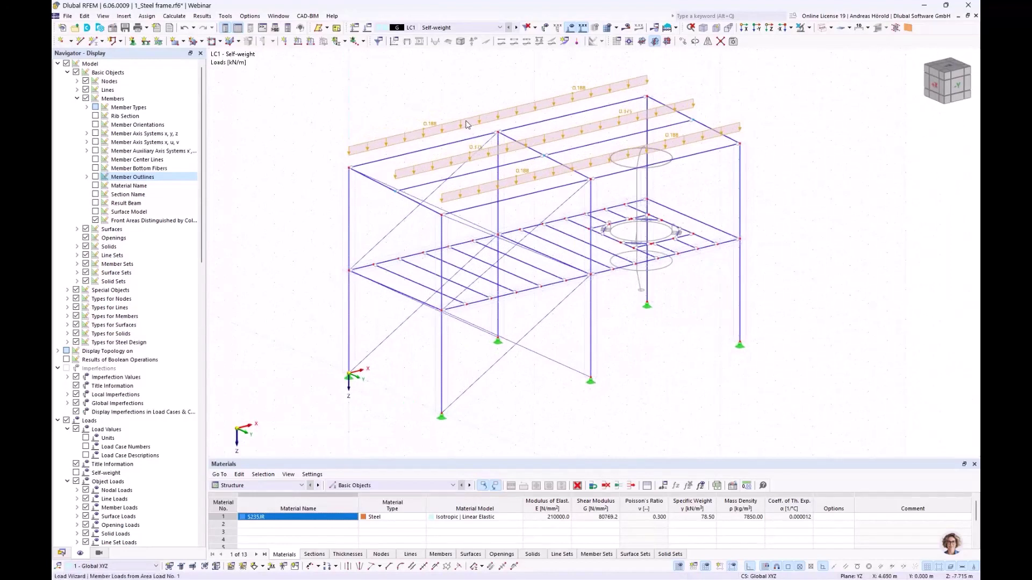
pyautogui.scroll(1, 469, 129)
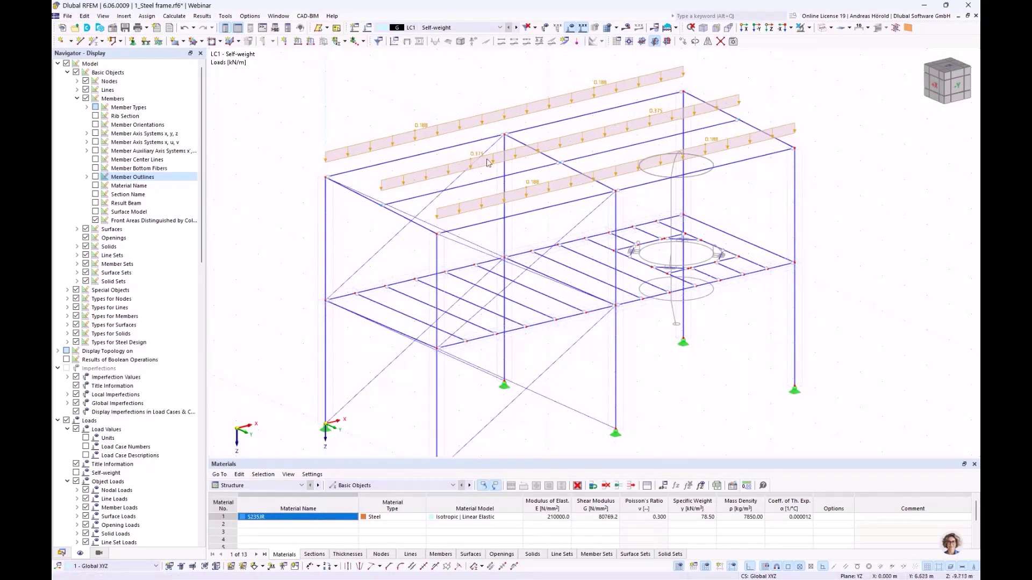
# Turn off the separate display of the generated roof loads to show the area load again.
pyautogui.rightClick(499, 116)
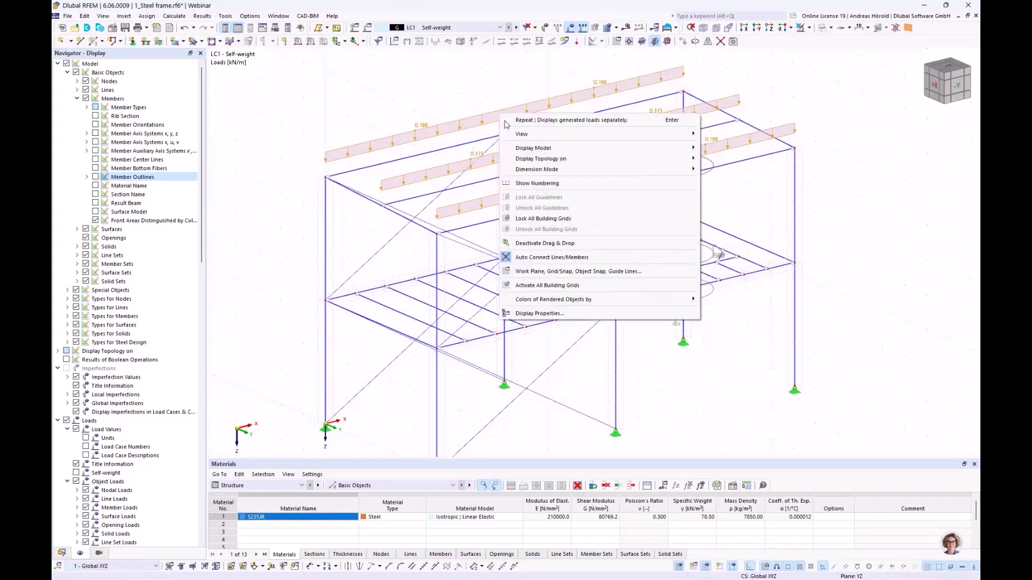
pyautogui.click(464, 122)
pyautogui.rightClick(464, 121)
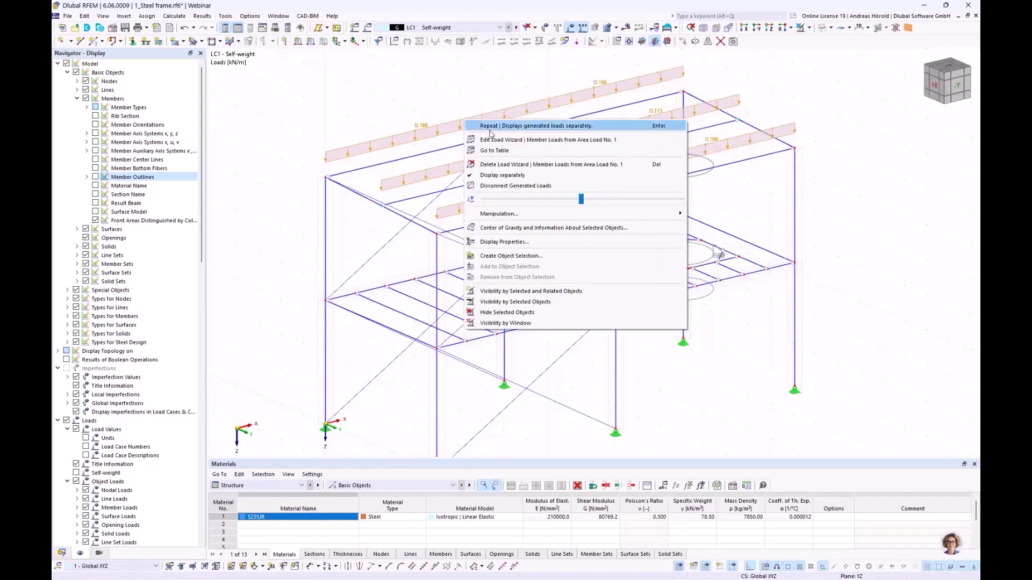
pyautogui.click(520, 176)
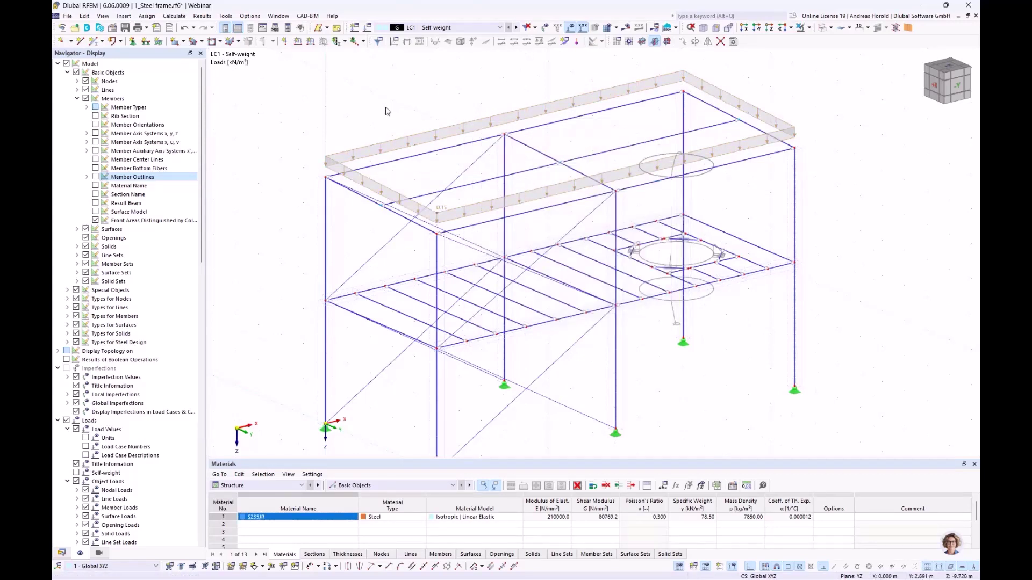
# Isolate all members of the intermediate floor together with their related objects and show them in plan view along Z.
pyautogui.scroll(-2, 385, 111)
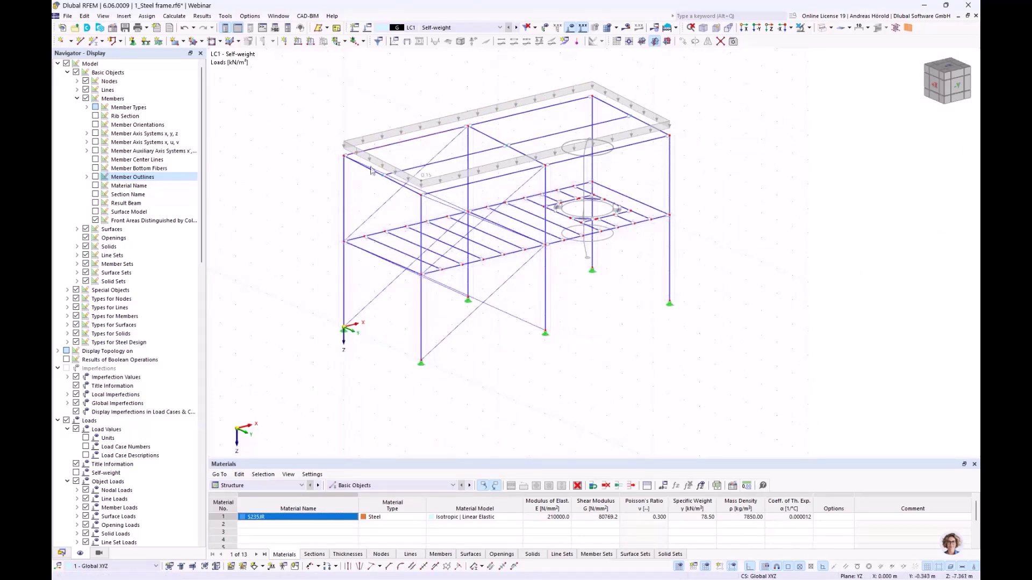
pyautogui.moveTo(613, 293)
pyautogui.keyDown('ctrl'); pyautogui.mouseDown(button='middle')
pyautogui.moveTo(568, 263)
pyautogui.moveTo(591, 305)
pyautogui.moveTo(588, 293)
pyautogui.moveTo(617, 274)
pyautogui.mouseUp(button='middle'); pyautogui.keyUp('ctrl')
pyautogui.rightClick(557, 275)
pyautogui.click(337, 238)
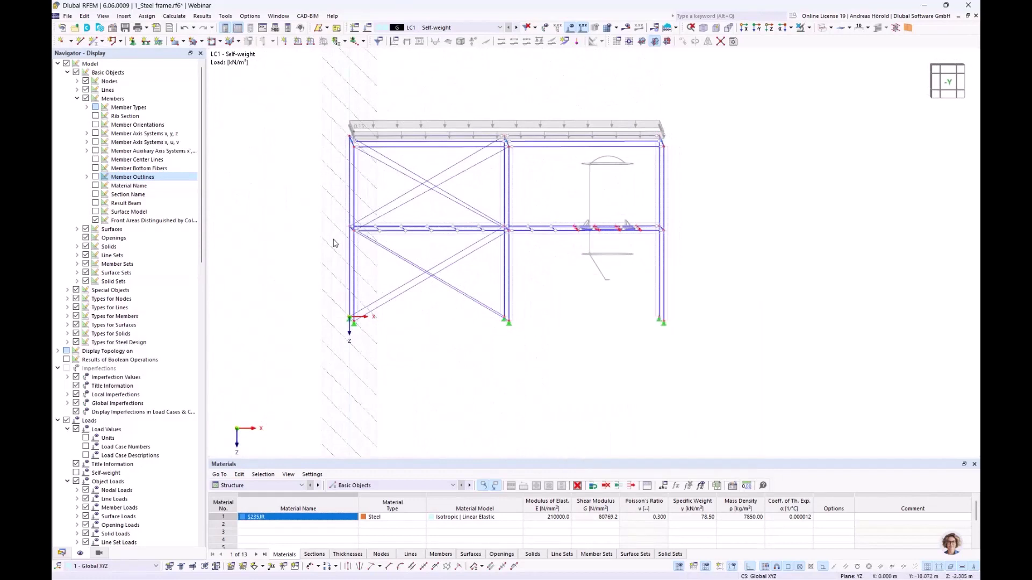
pyautogui.moveTo(325, 244); pyautogui.dragTo(709, 220)
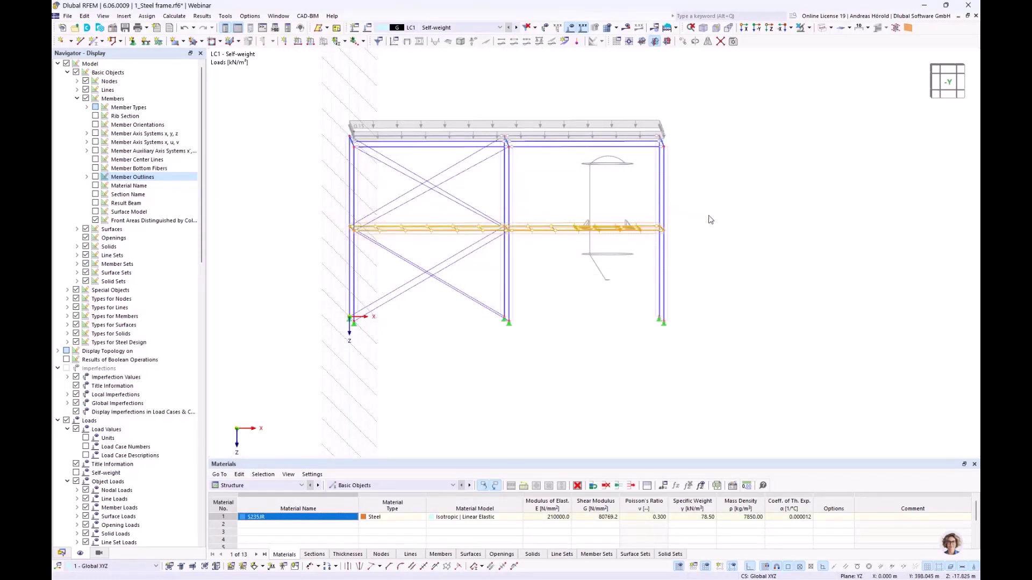
pyautogui.click(810, 28)
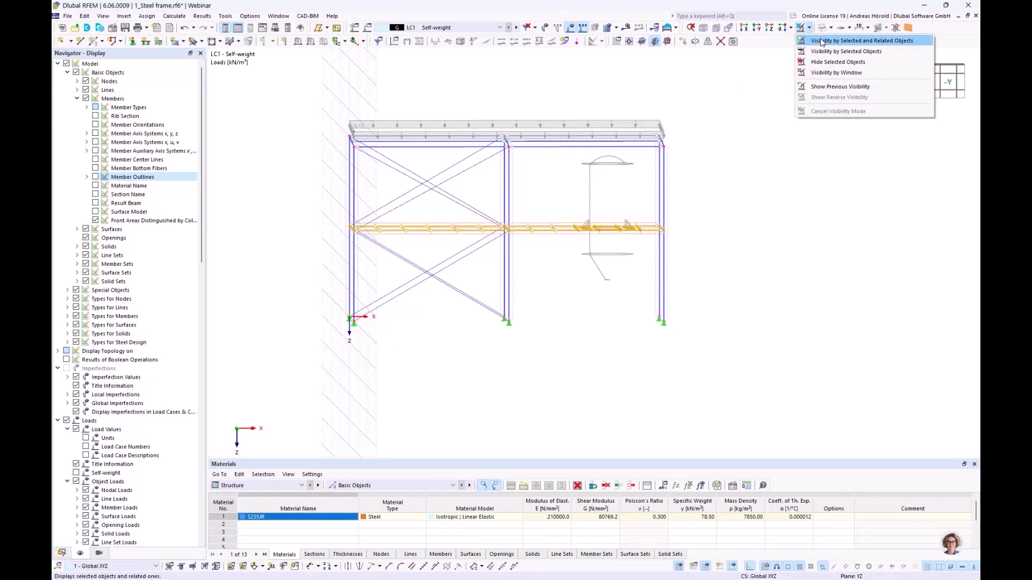
pyautogui.click(821, 41)
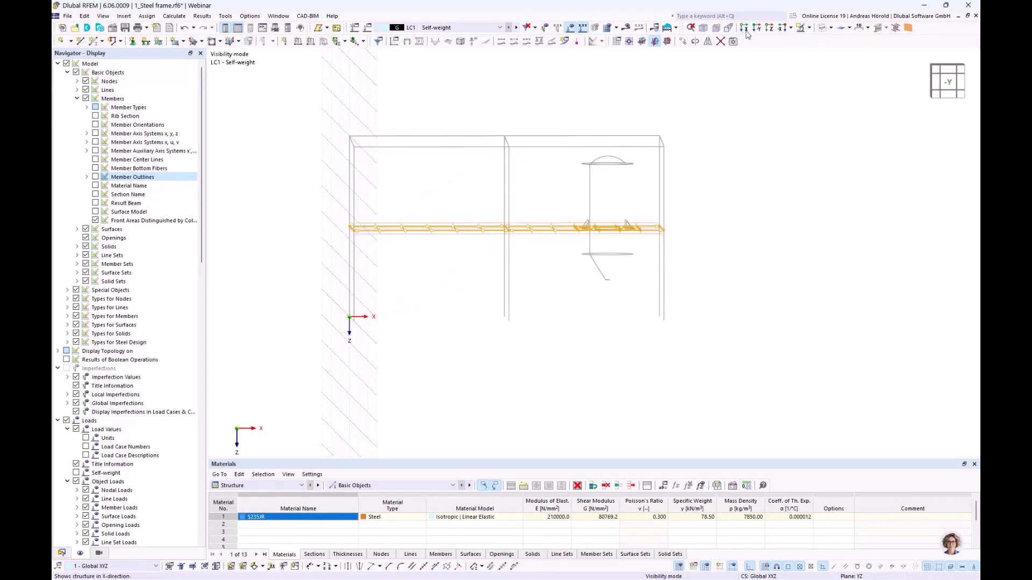
pyautogui.click(770, 28)
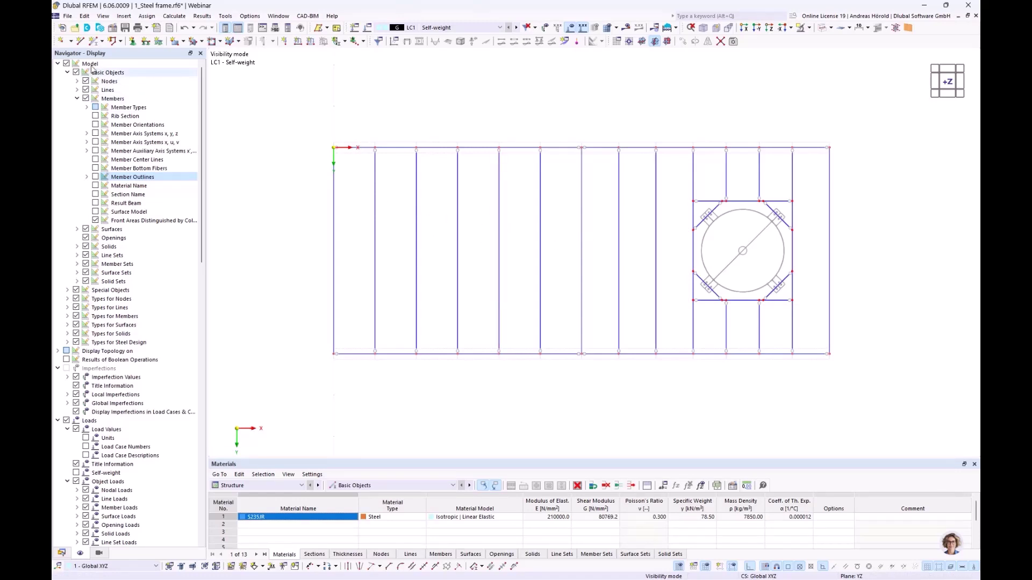
# Create a second member-loads-from-area-load wizard in LC1 with a uniform load magnitude of 0.50 kN/m² in ZA direction.
pyautogui.click(124, 16)
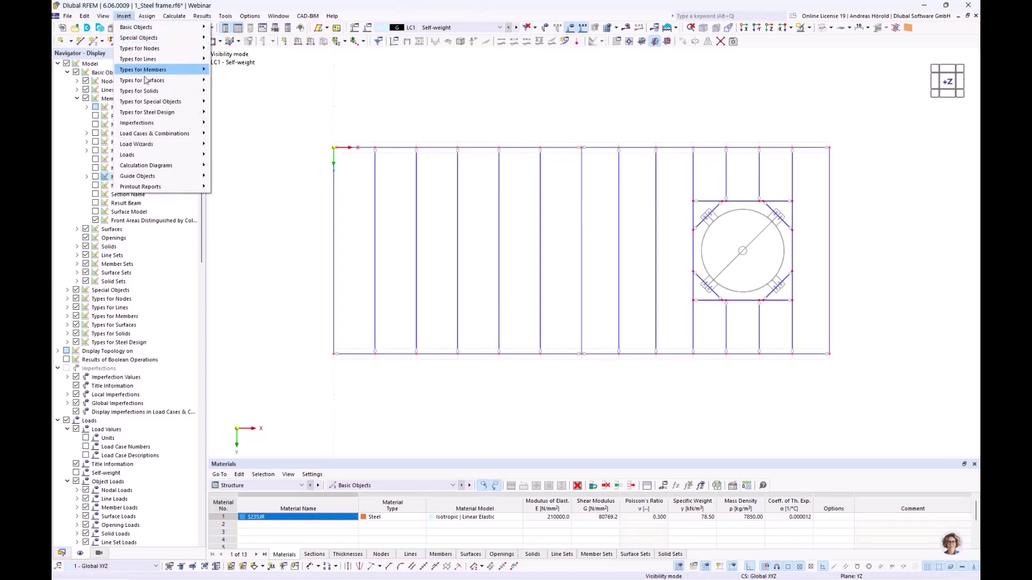
pyautogui.moveTo(168, 147)
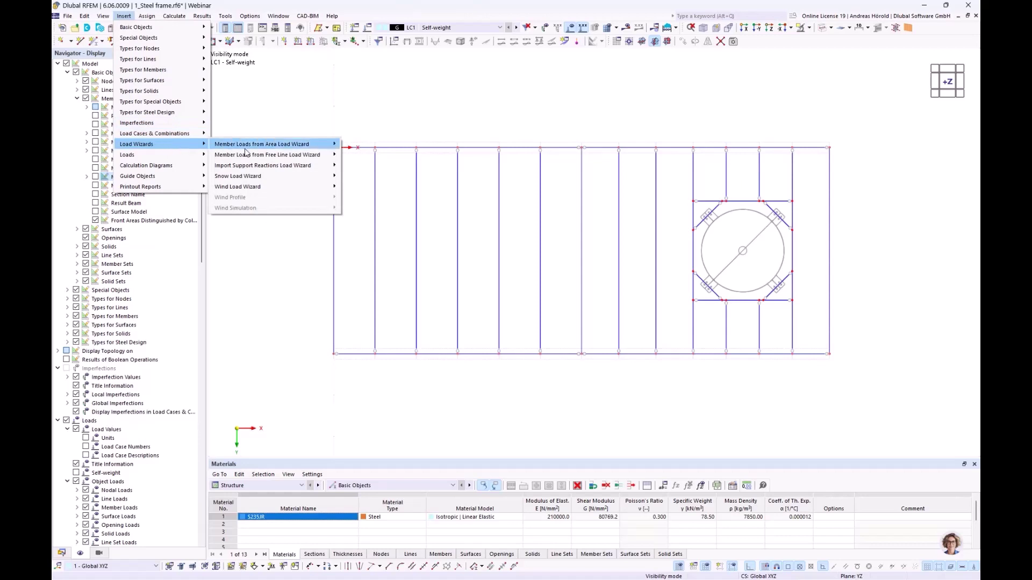
pyautogui.moveTo(276, 149)
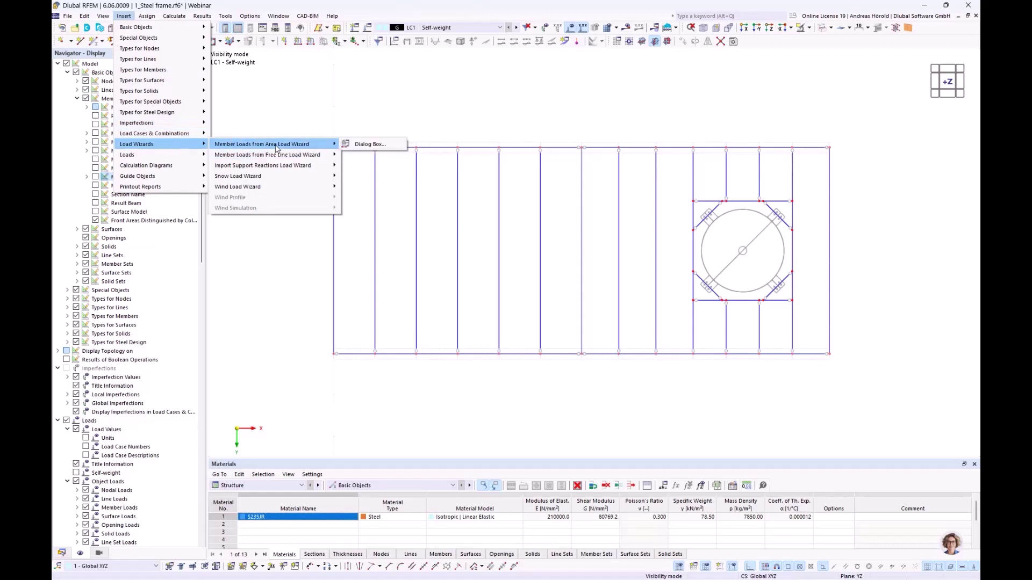
pyautogui.click(369, 145)
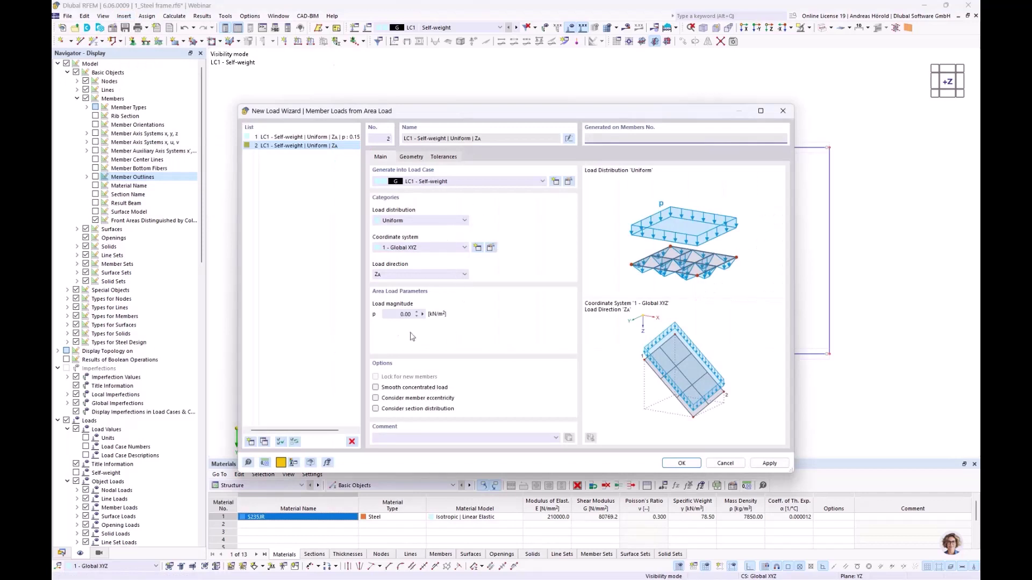
pyautogui.click(397, 315)
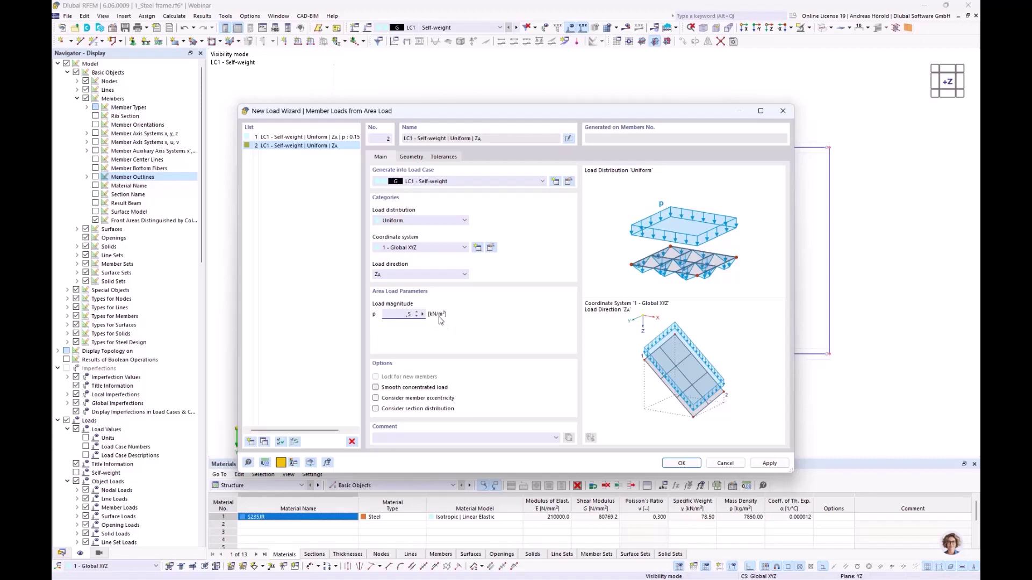
# Define the first area load plane over the floor part beside the tank opening with corner nodes 6, 36, 37 and 5.
pyautogui.click(412, 157)
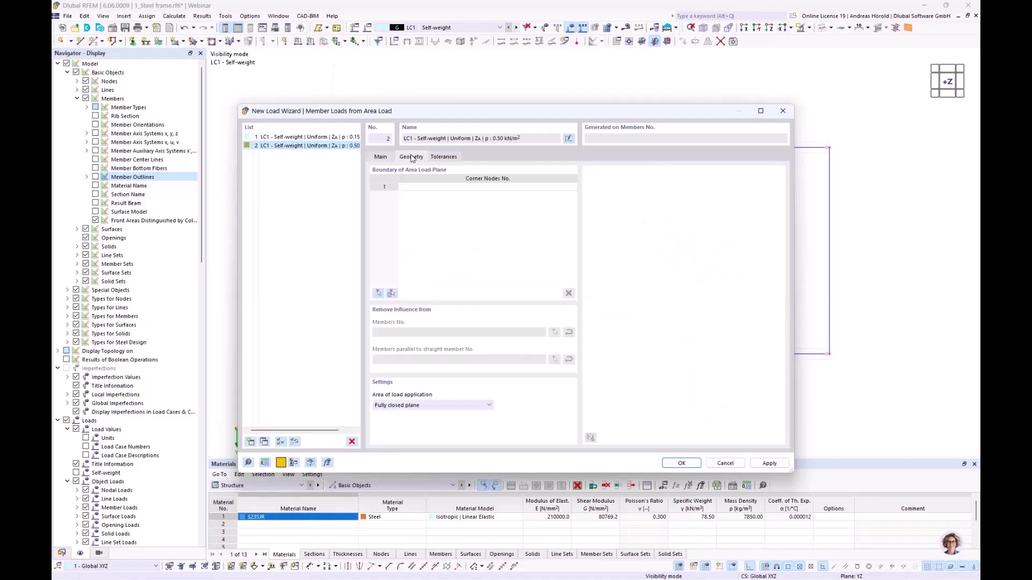
pyautogui.click(378, 294)
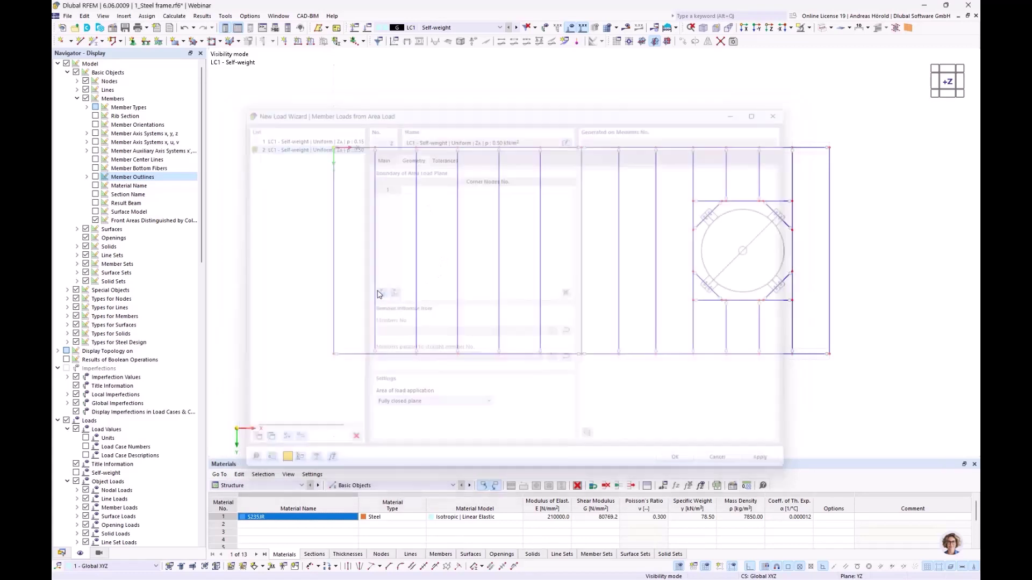
pyautogui.click(333, 353)
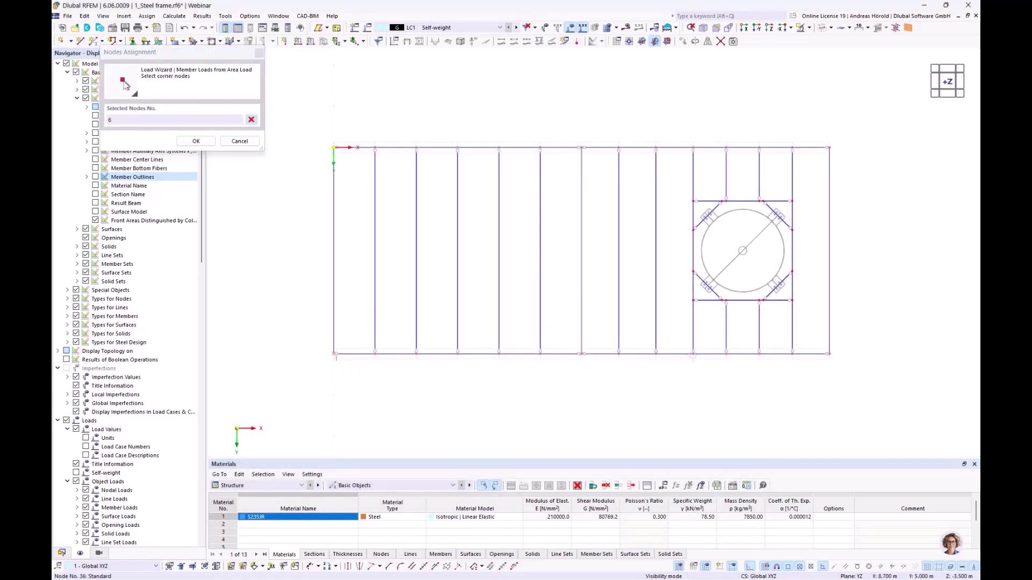
pyautogui.click(693, 353)
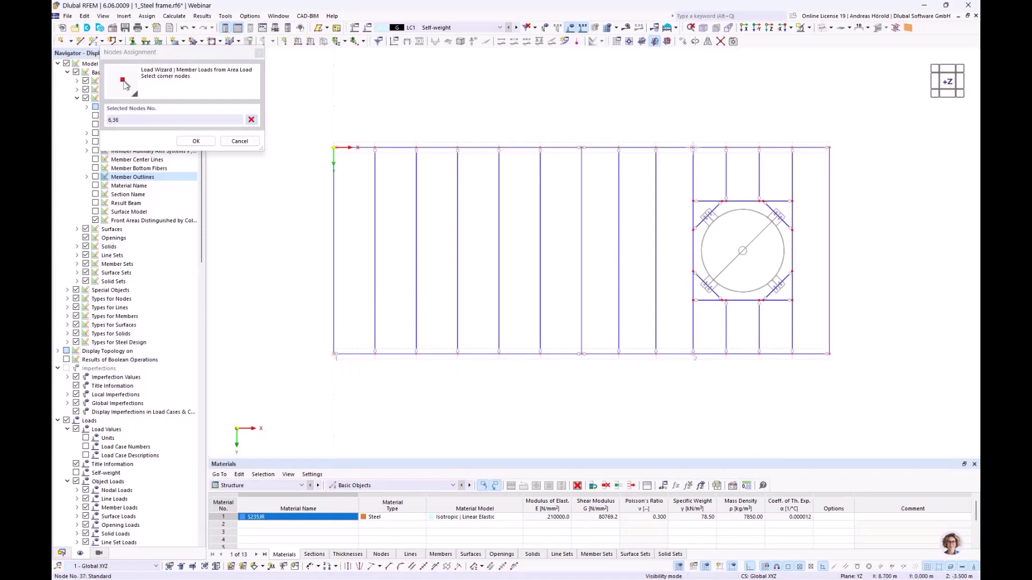
pyautogui.click(693, 147)
pyautogui.click(334, 148)
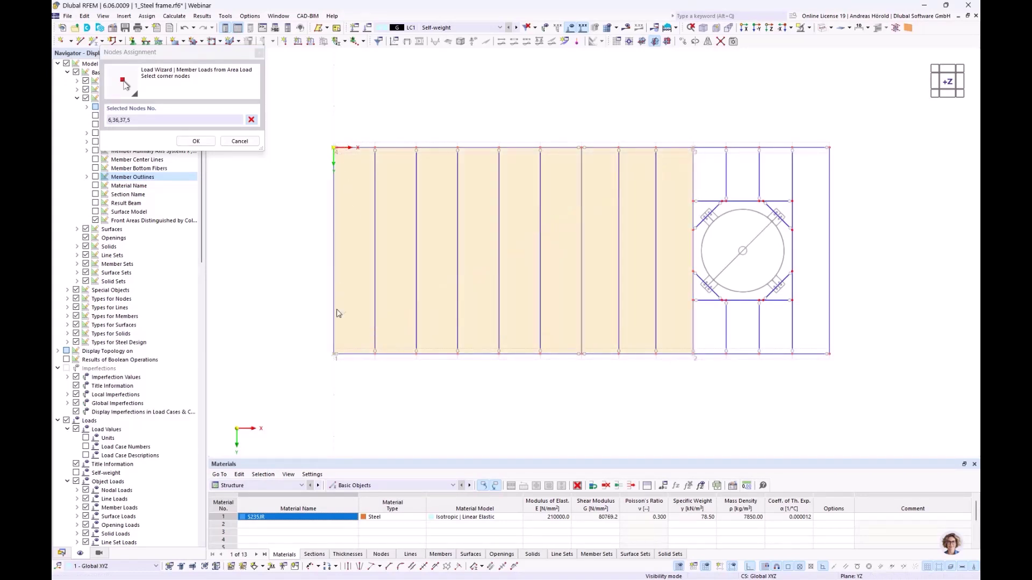
pyautogui.press('Return')
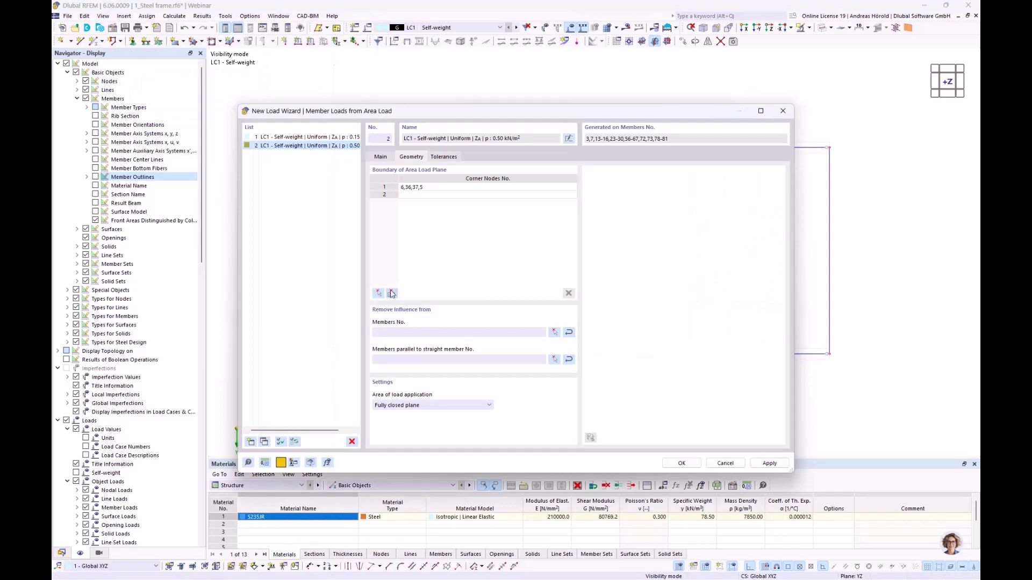
# Begin a second area load plane at the tank end of the floor with corner nodes 17, 18 and 36.
pyautogui.click(407, 197)
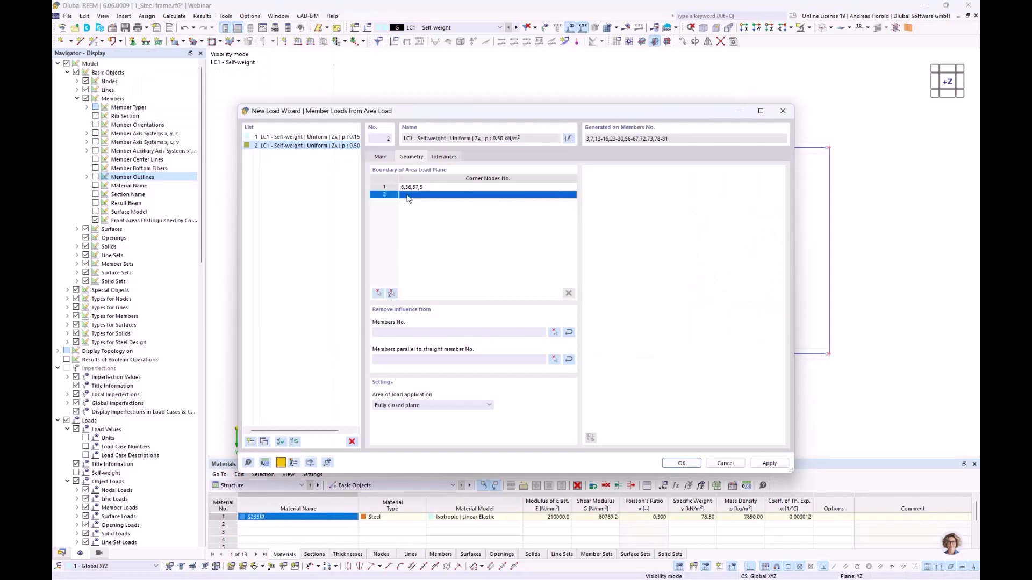
pyautogui.click(378, 293)
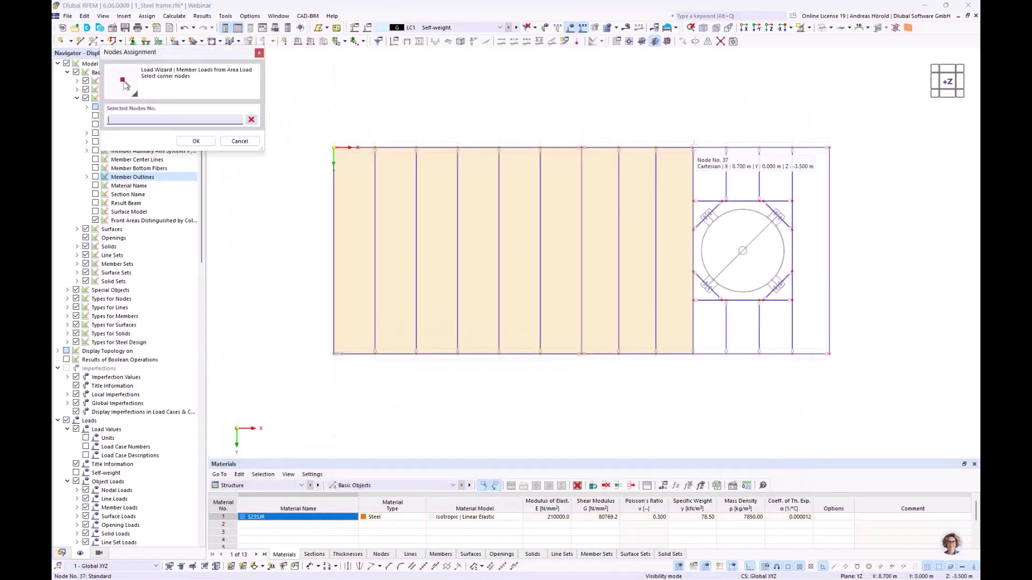
pyautogui.click(829, 147)
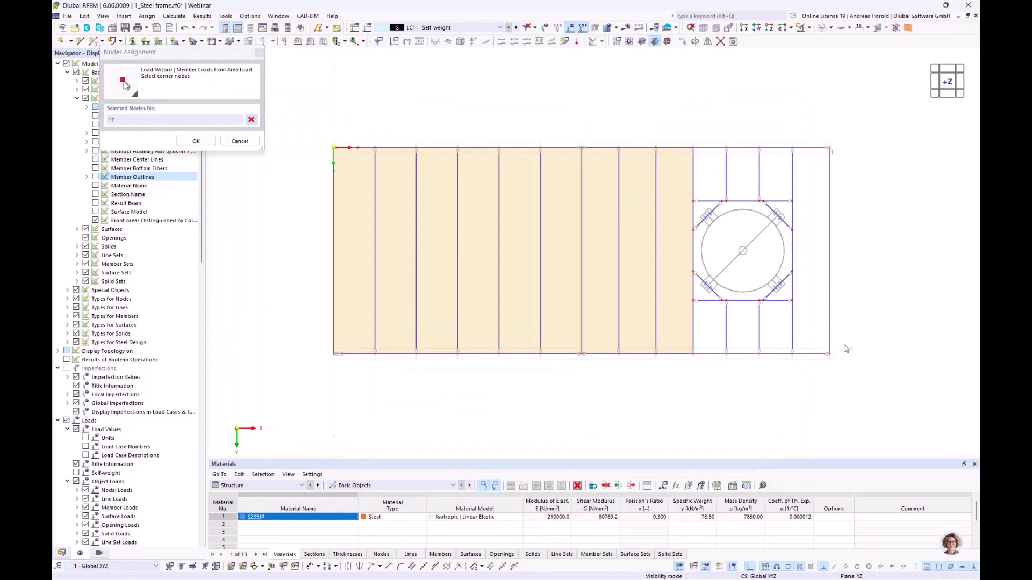
pyautogui.click(830, 354)
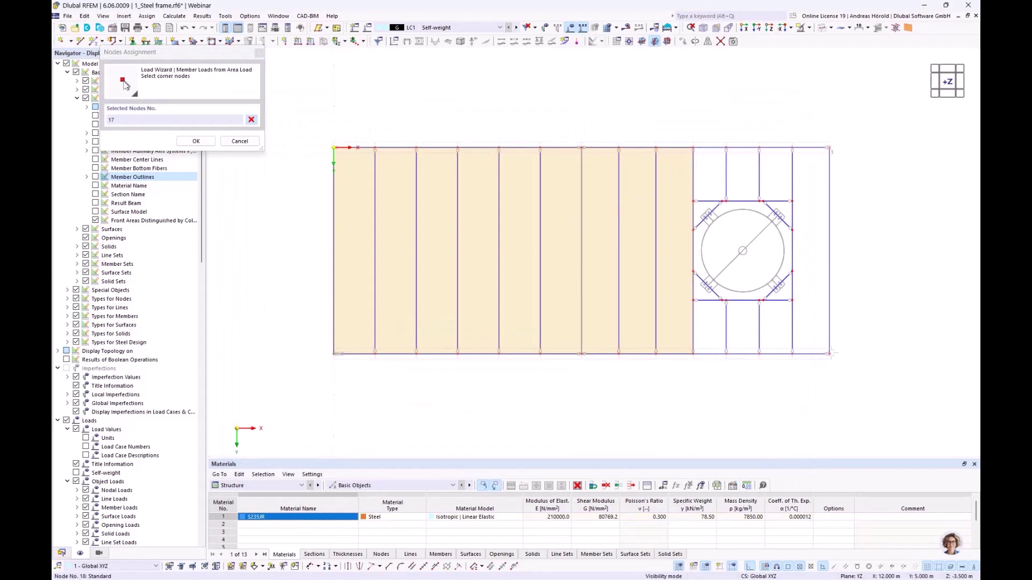
pyautogui.click(694, 353)
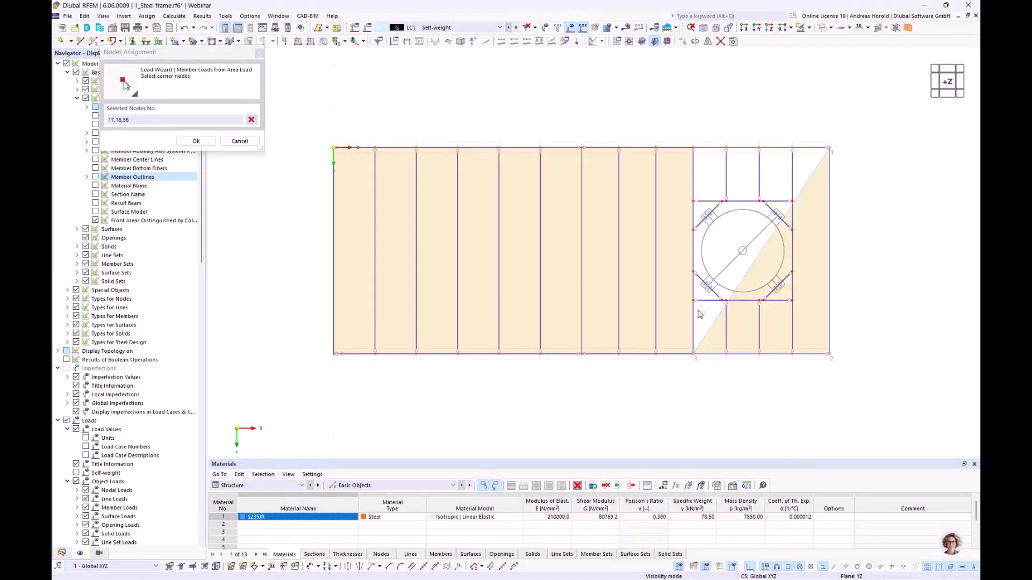
# Trace the second load plane around the octagonal tank opening through nodes 58, 59, 56, 57, 55, 54, 53 and 52, and finish it at node 37.
pyautogui.click(693, 271)
pyautogui.scroll(5, 729, 301)
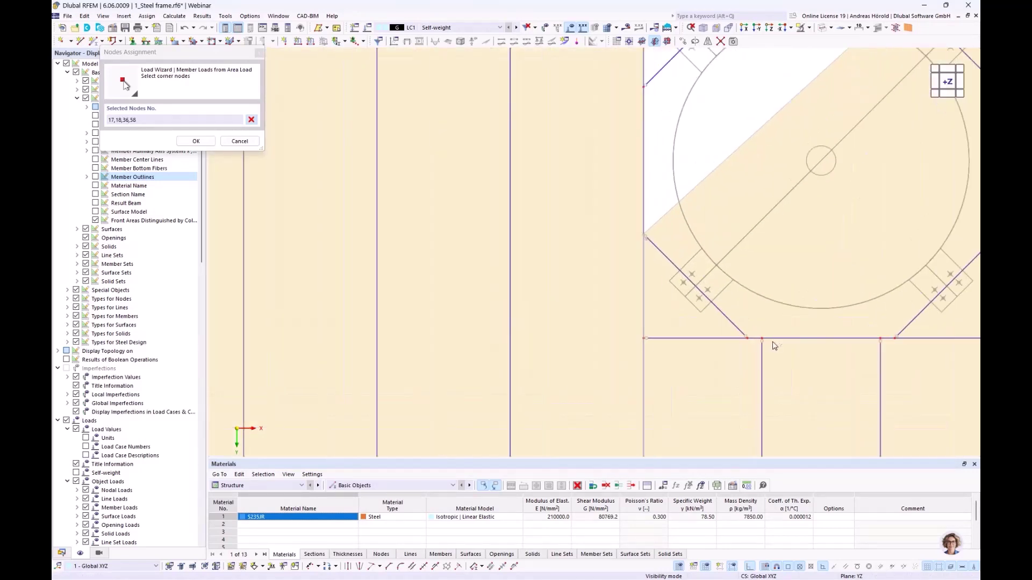
pyautogui.click(896, 339)
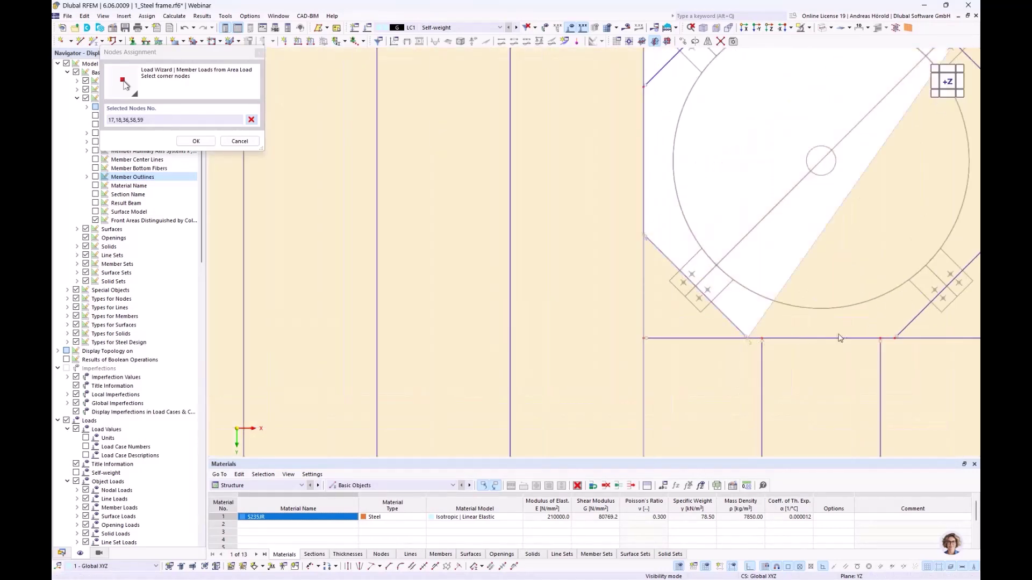
pyautogui.click(880, 340)
pyautogui.scroll(-5, 866, 345)
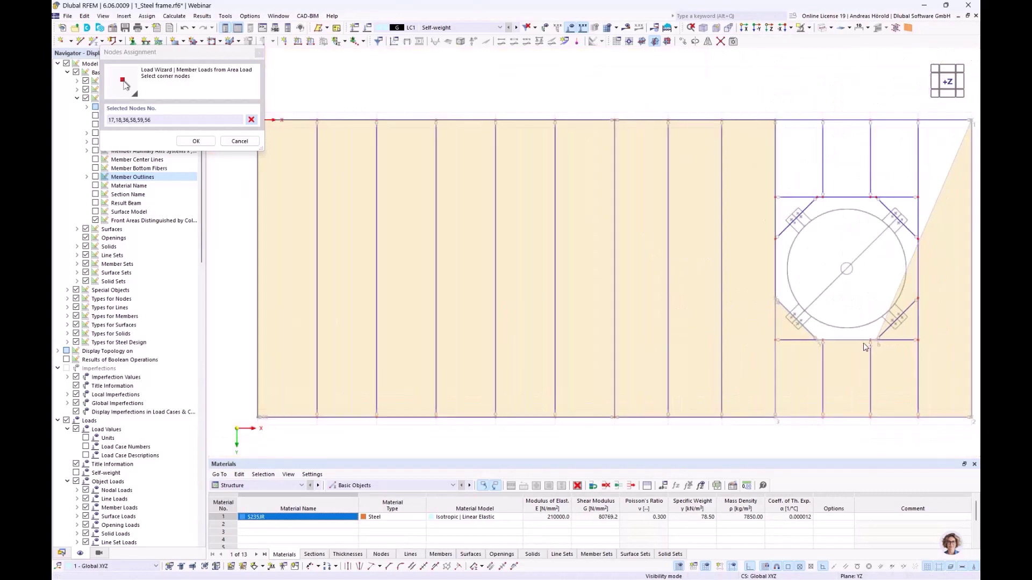
pyautogui.click(800, 308)
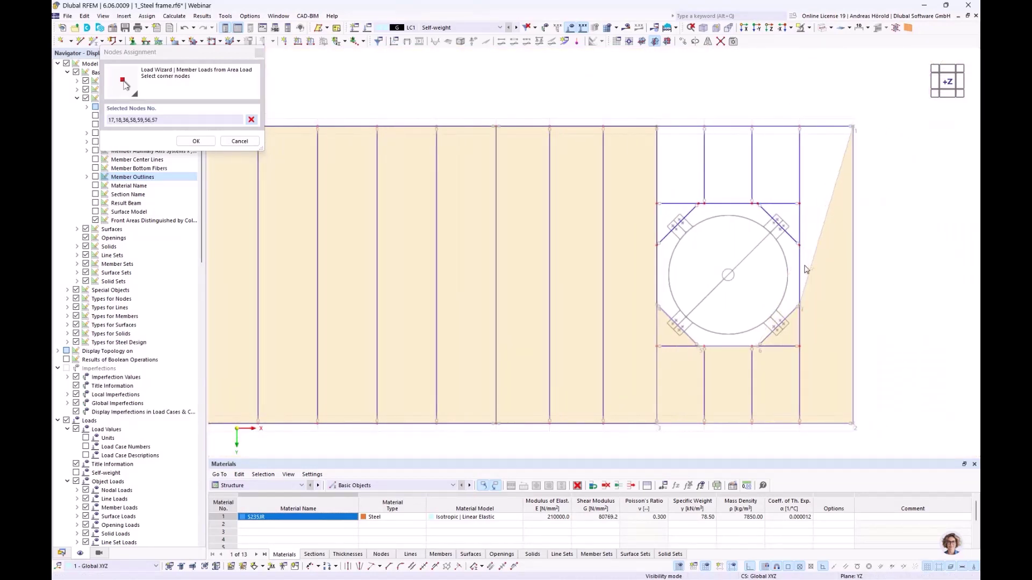
pyautogui.click(799, 245)
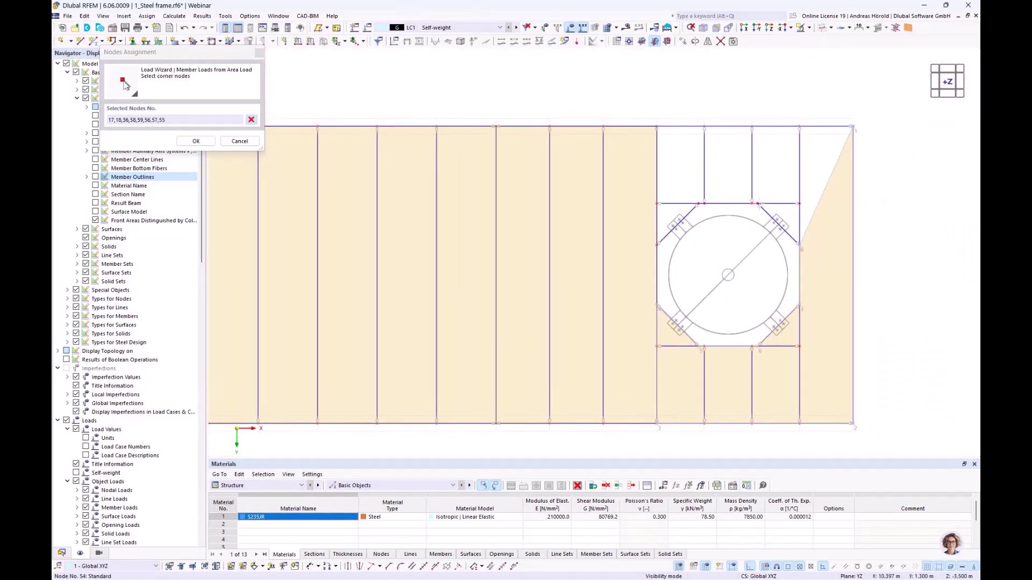
pyautogui.click(755, 205)
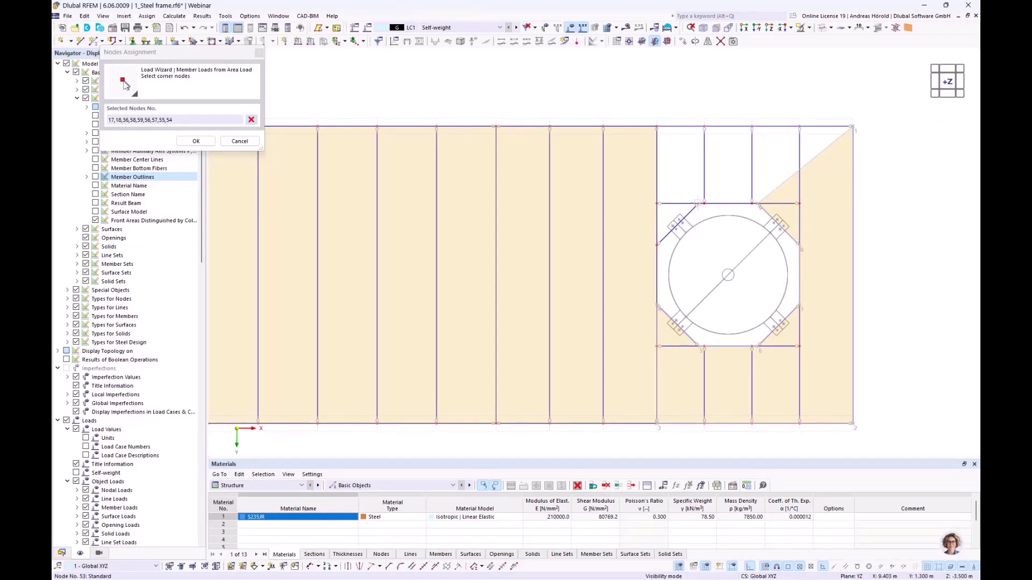
pyautogui.click(703, 204)
pyautogui.click(656, 245)
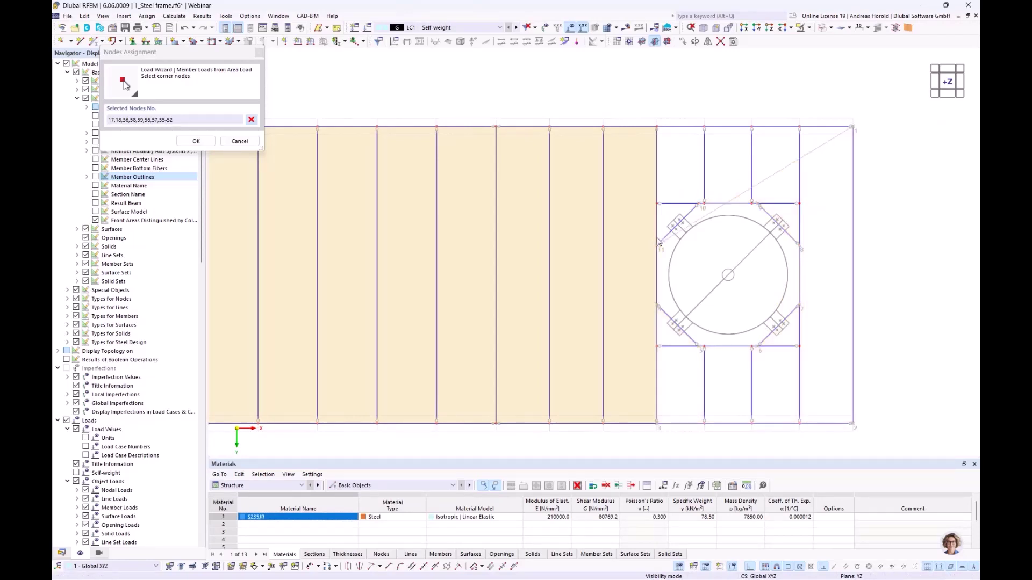
pyautogui.click(654, 127)
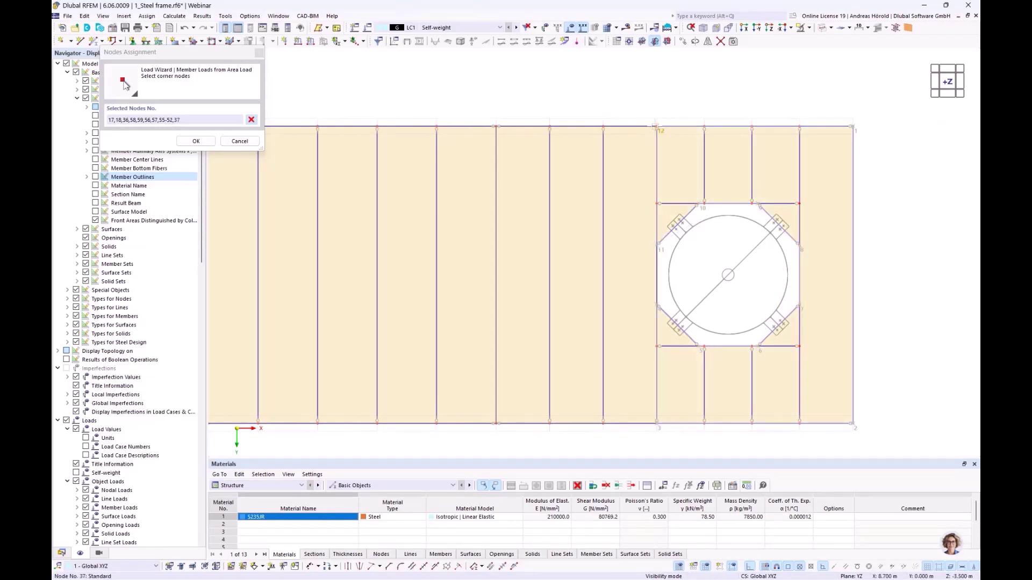
pyautogui.click(852, 127)
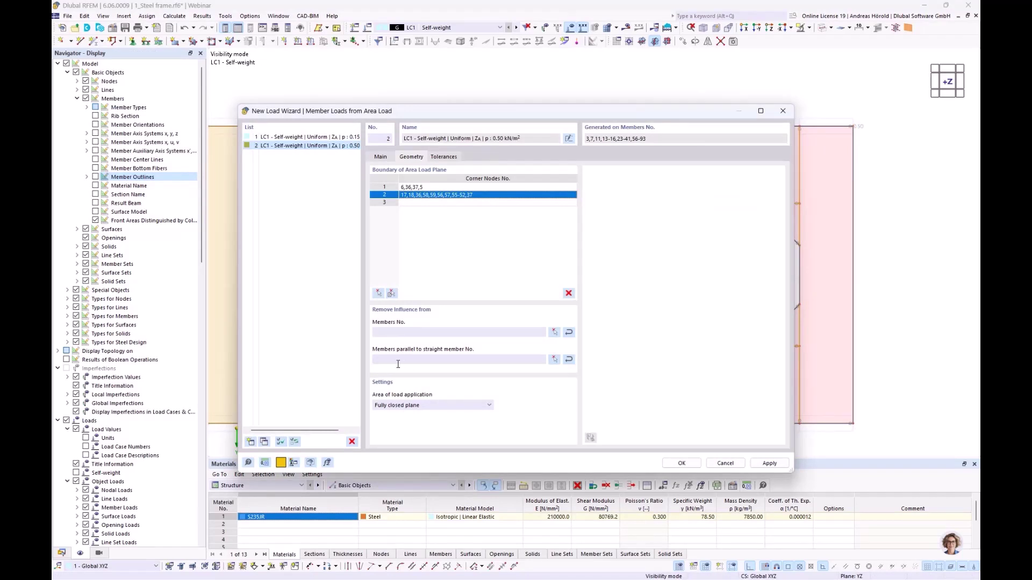
# Remove the load influence from members parallel to longitudinal edge member 60 and generate the floor's member loads.
pyautogui.click(554, 359)
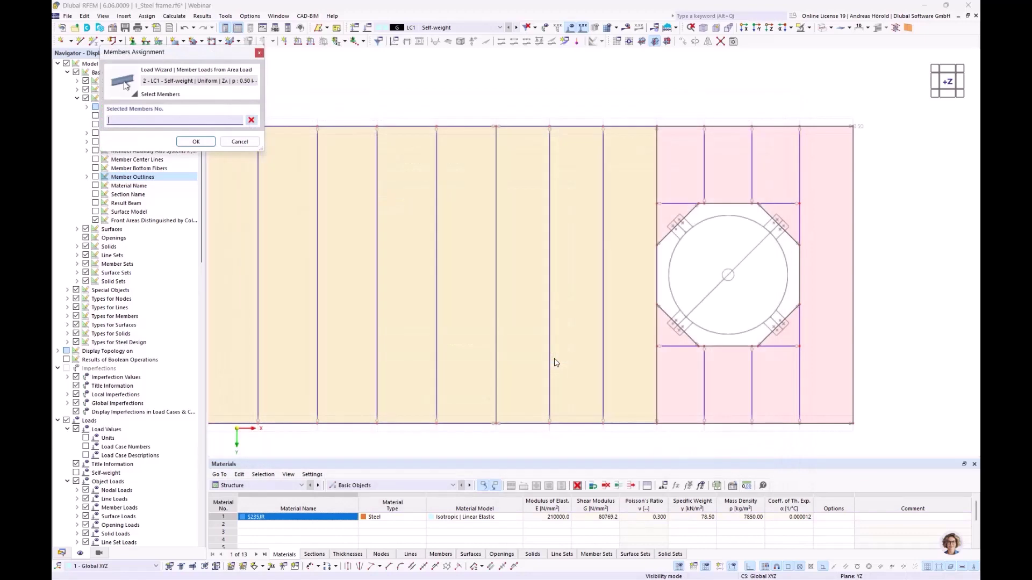
pyautogui.click(462, 423)
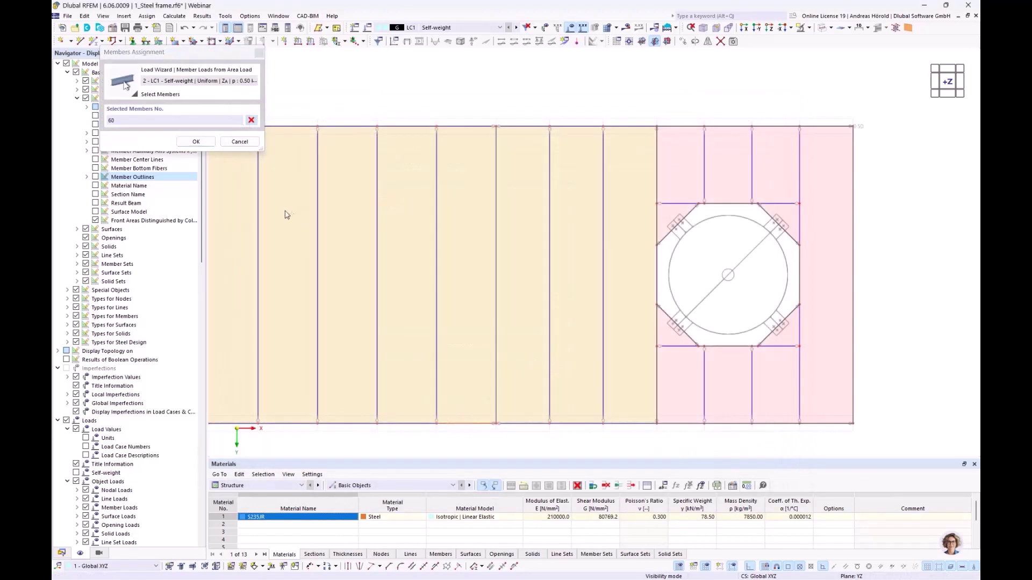
pyautogui.click(196, 142)
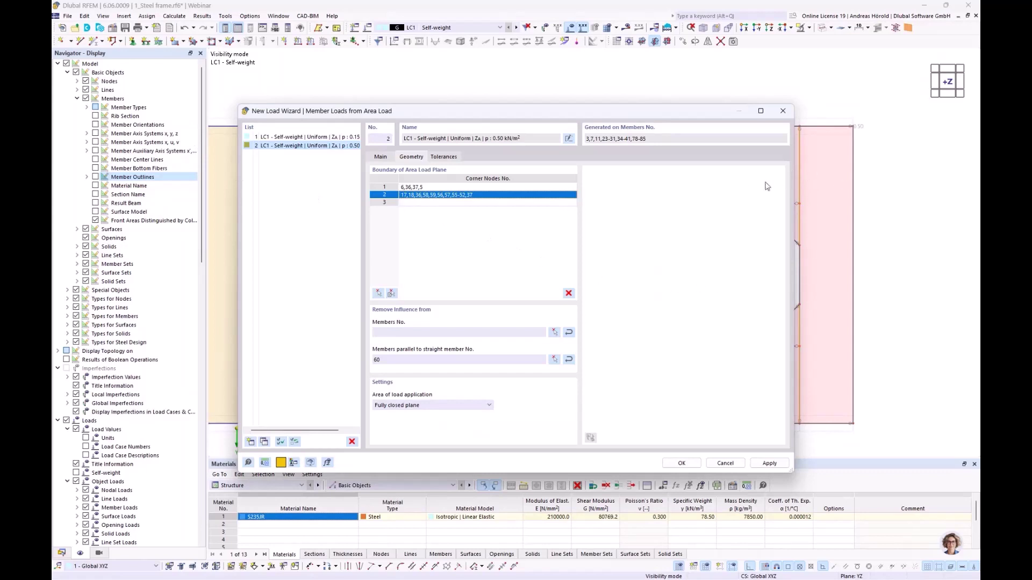
pyautogui.click(680, 464)
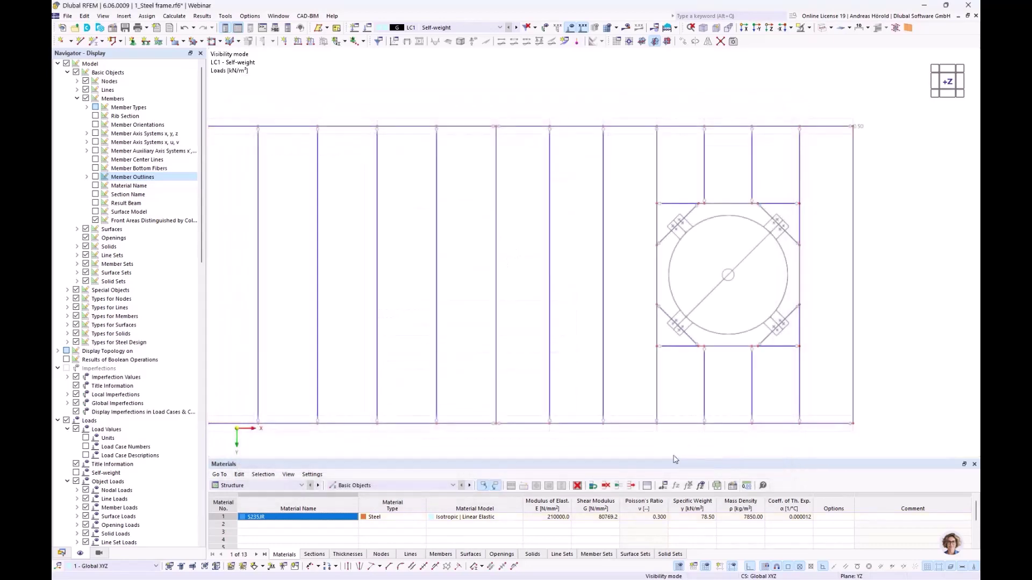
# Display the generated floor loads separately in a 3D view and examine their distribution on the beams and around the tank opening.
pyautogui.scroll(-2, 578, 386)
pyautogui.moveTo(578, 386); pyautogui.dragTo(589, 240, button='middle')
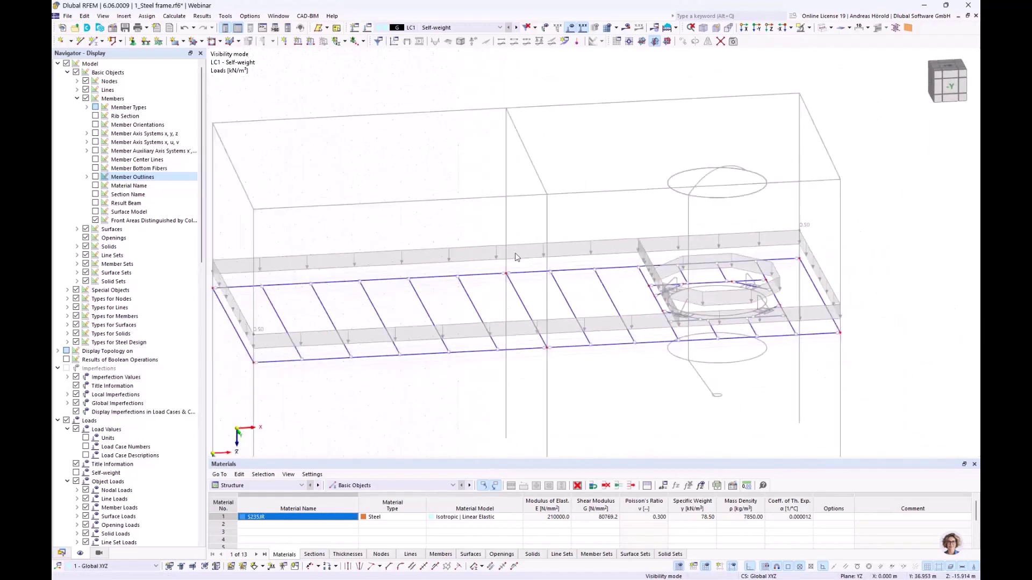
pyautogui.rightClick(587, 241)
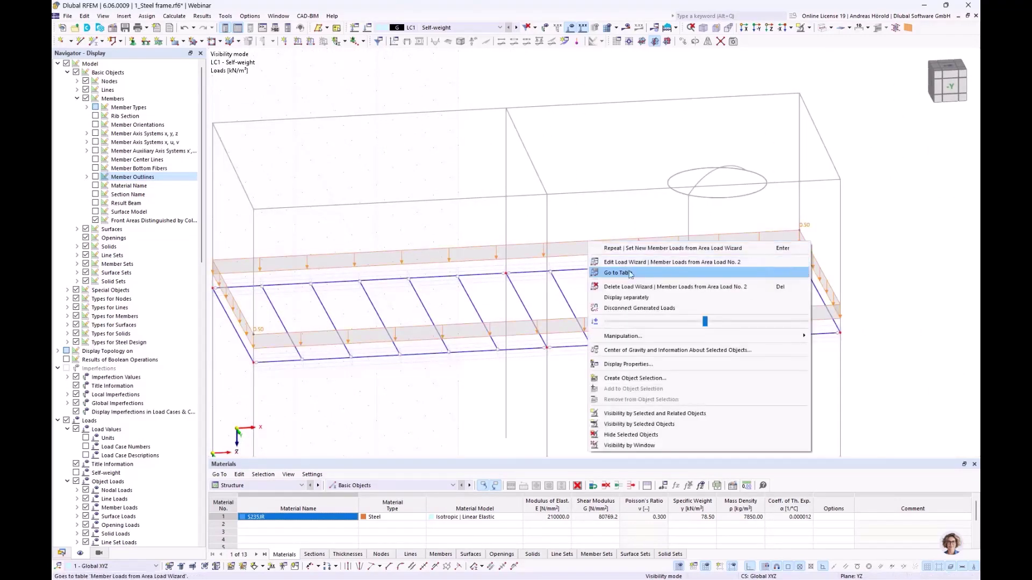
pyautogui.click(627, 298)
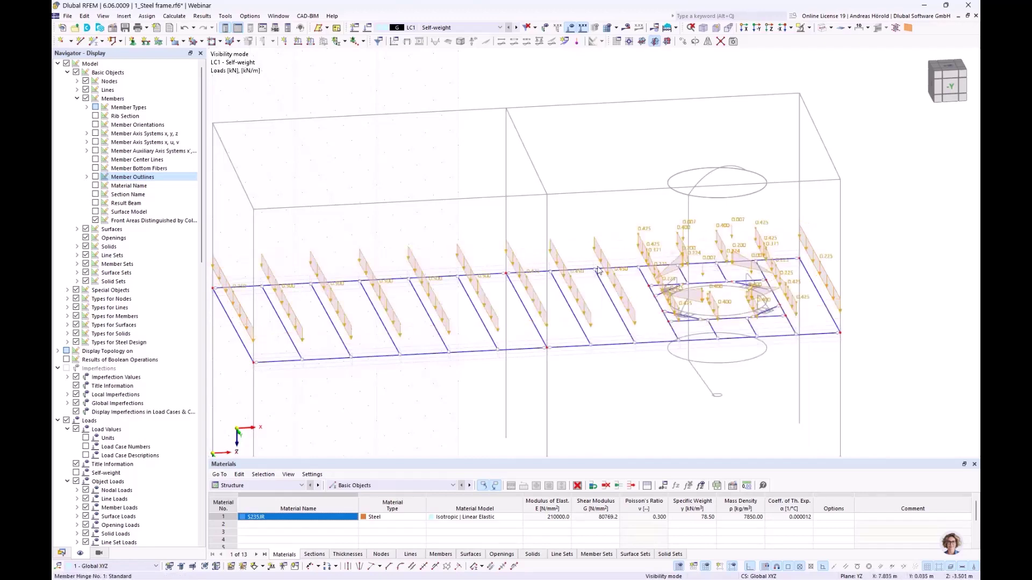
pyautogui.scroll(-2, 460, 287)
pyautogui.scroll(4, 461, 287)
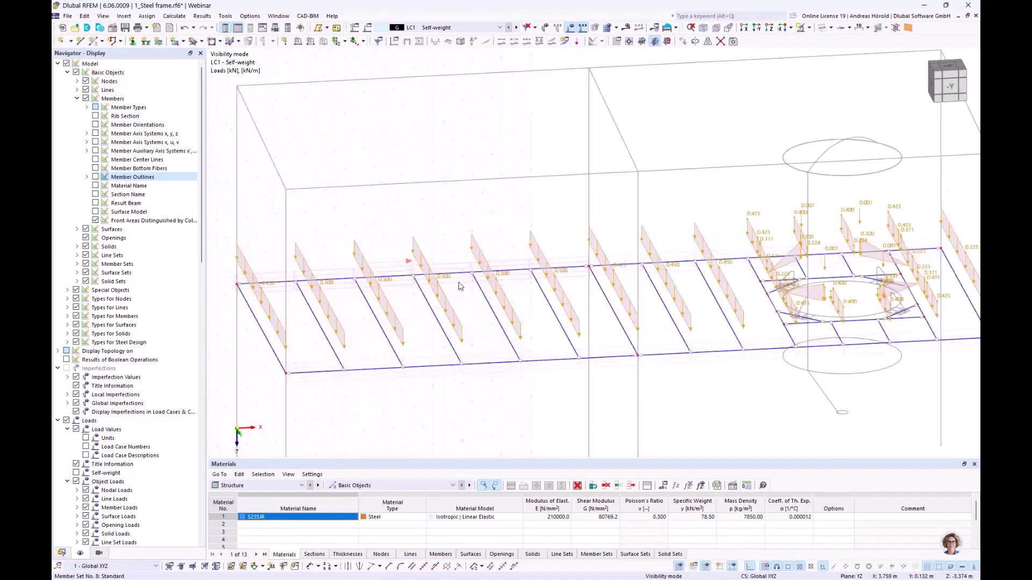
pyautogui.scroll(-3, 557, 300)
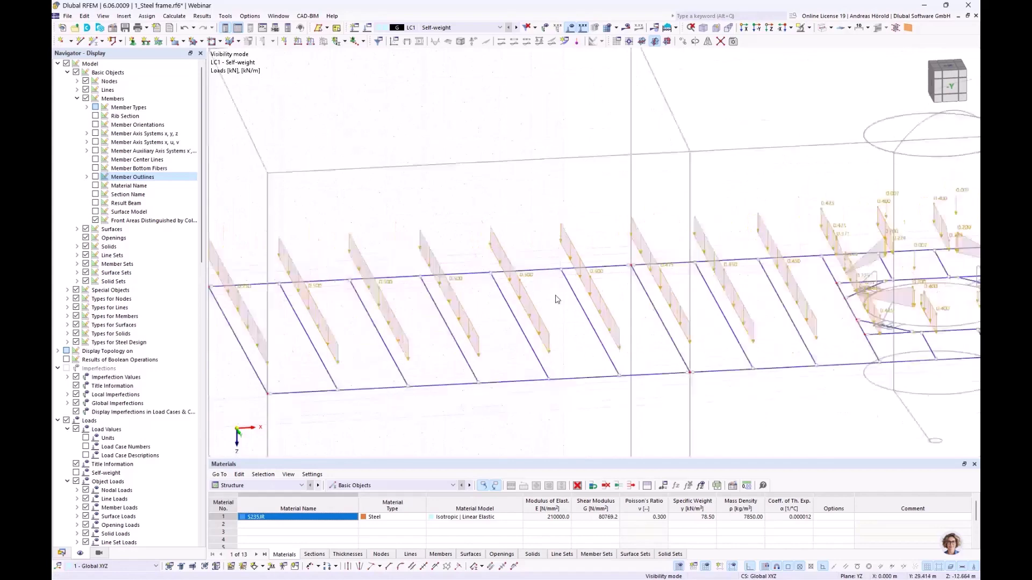
pyautogui.scroll(1, 557, 299)
pyautogui.scroll(-1, 555, 303)
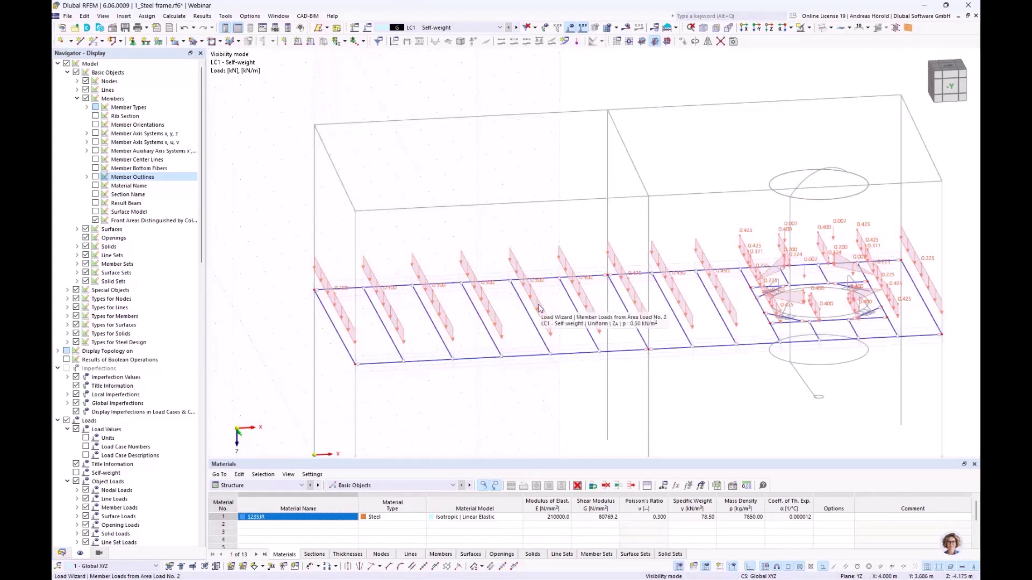
# Turn off the separate display of the generated floor loads and cancel visibility mode to show the whole frame.
pyautogui.rightClick(541, 308)
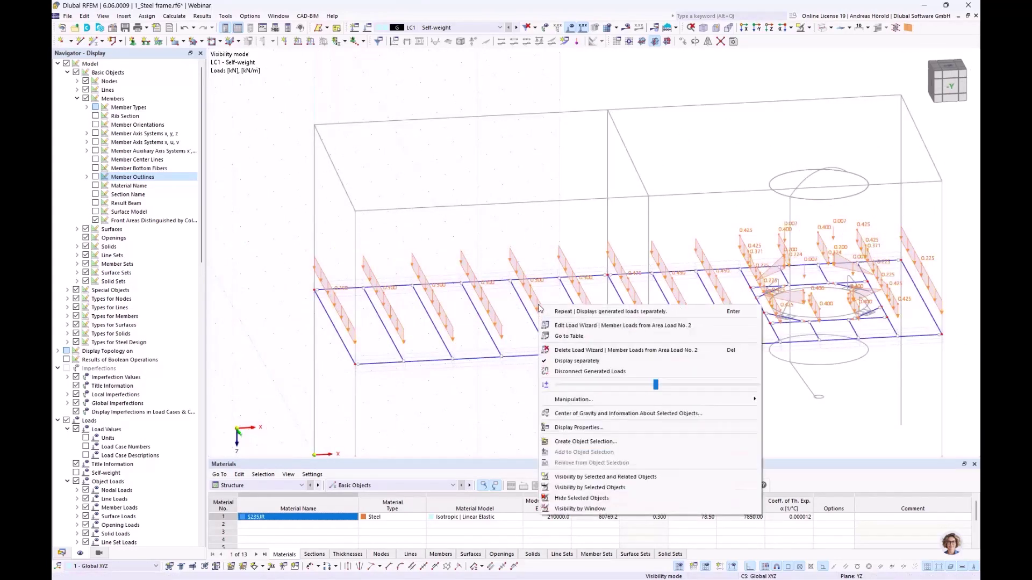
pyautogui.click(586, 361)
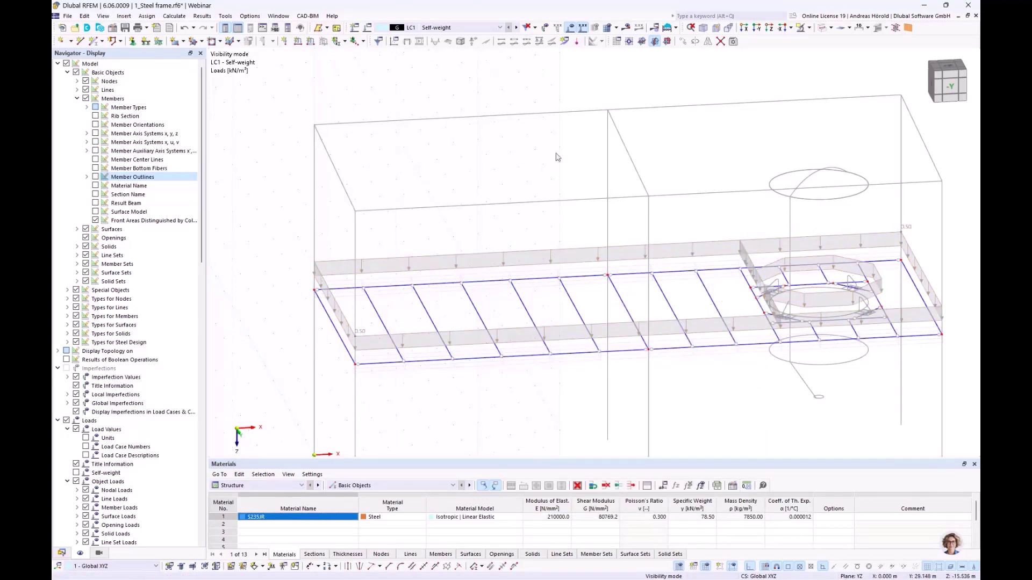
pyautogui.click(810, 28)
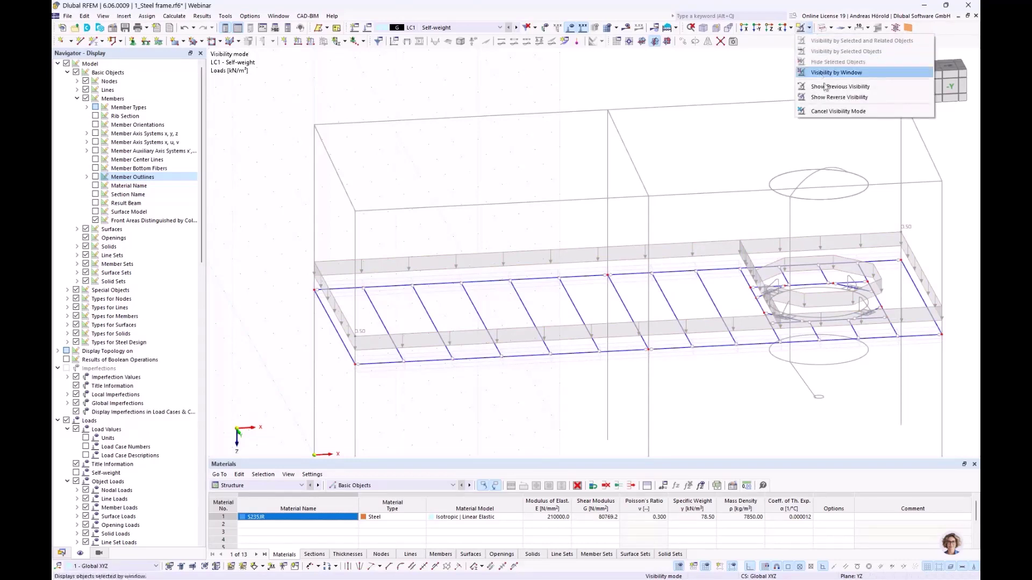
pyautogui.click(829, 111)
pyautogui.scroll(-3, 715, 198)
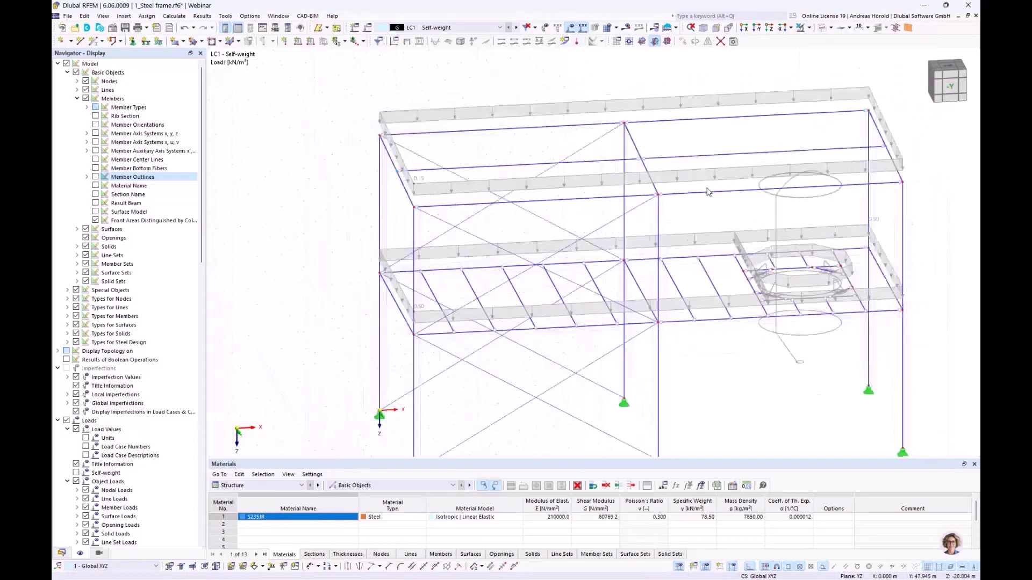
pyautogui.moveTo(964, 274); pyautogui.dragTo(804, 273, button='middle')
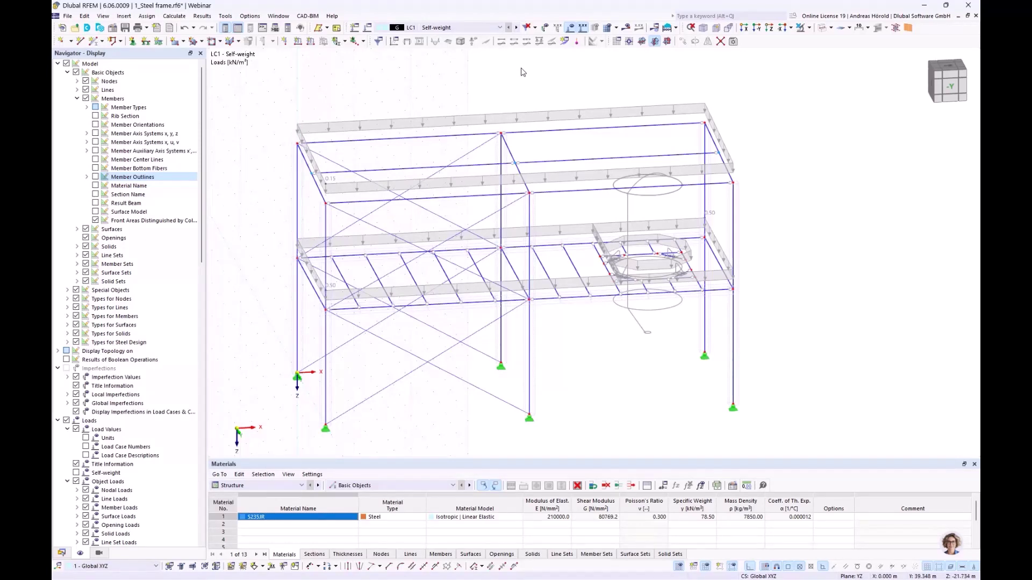
pyautogui.scroll(5, 648, 248)
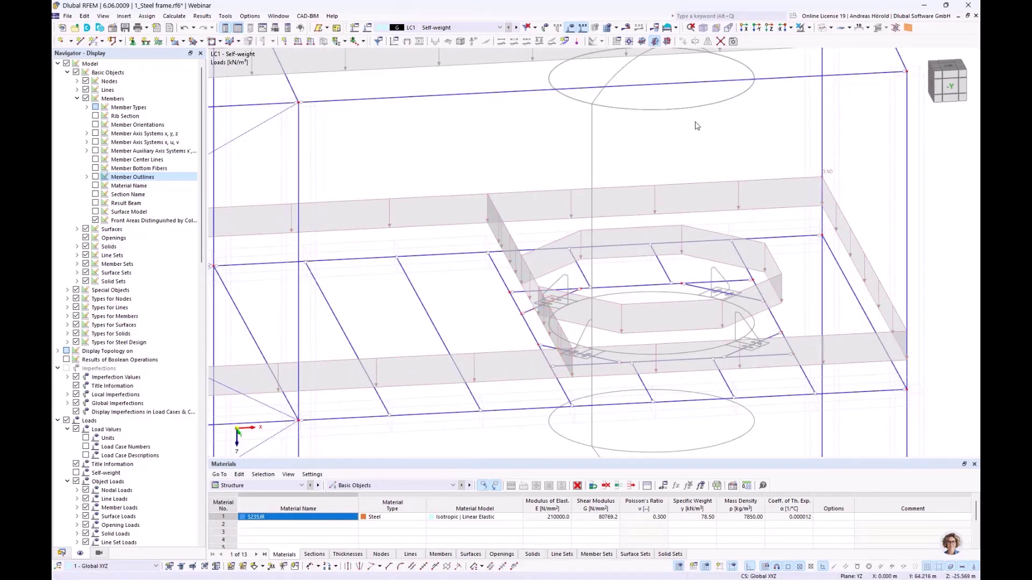
# Create load case LC2 named "SW Silo" with the Permanent action category and self-weight inactive.
pyautogui.click(355, 28)
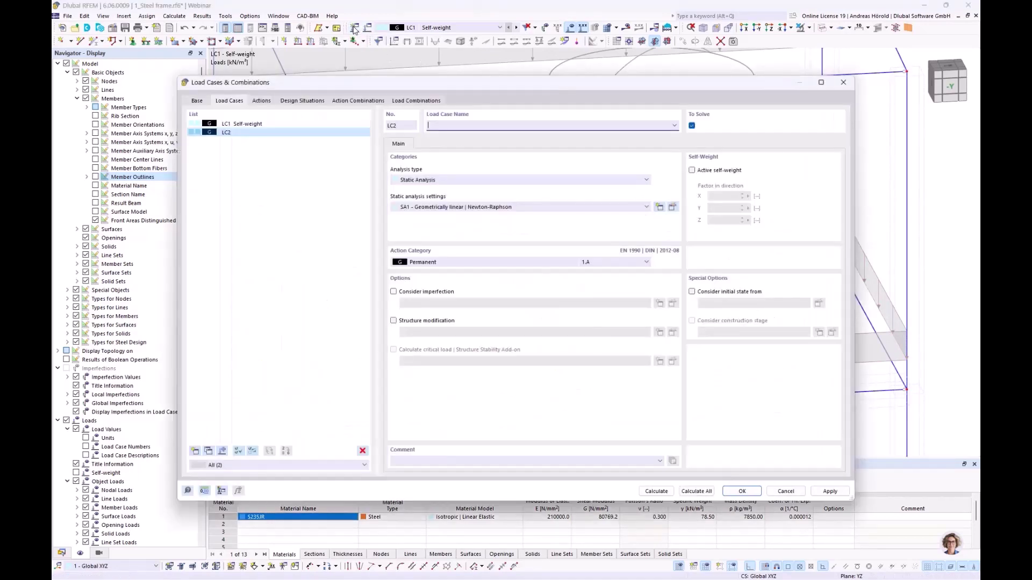
pyautogui.click(444, 260)
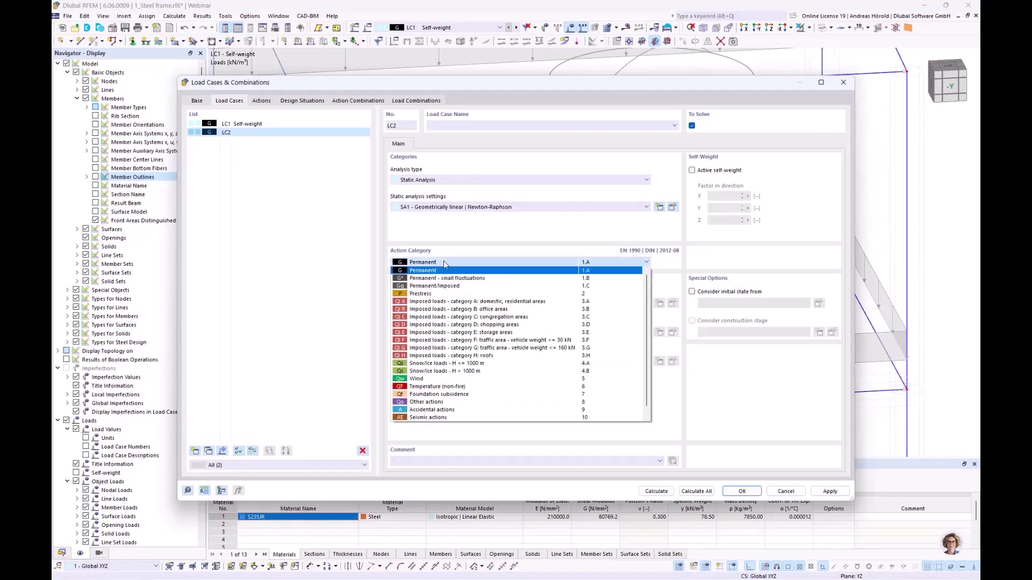
pyautogui.click(443, 260)
pyautogui.click(446, 128)
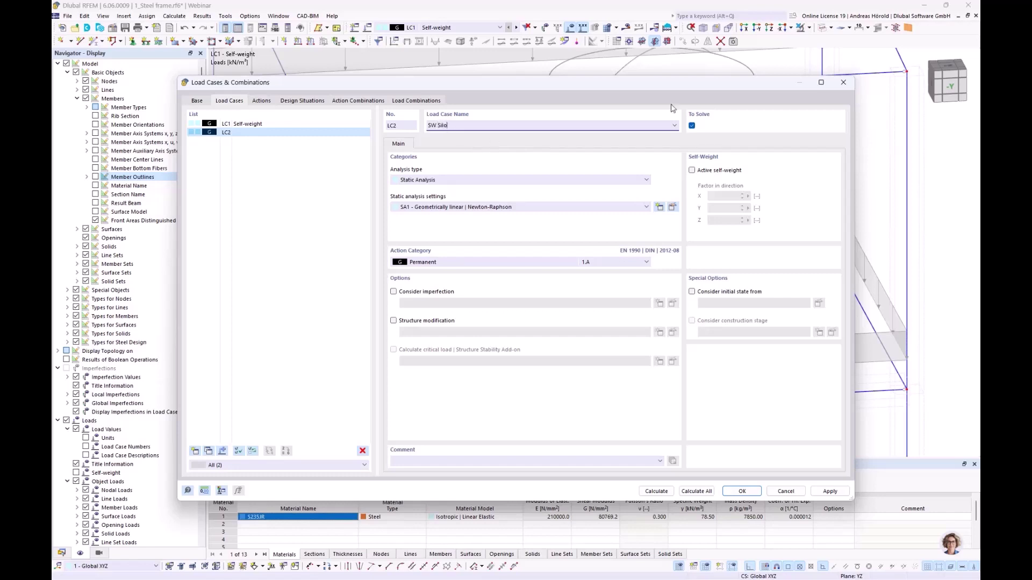
pyautogui.click(692, 171)
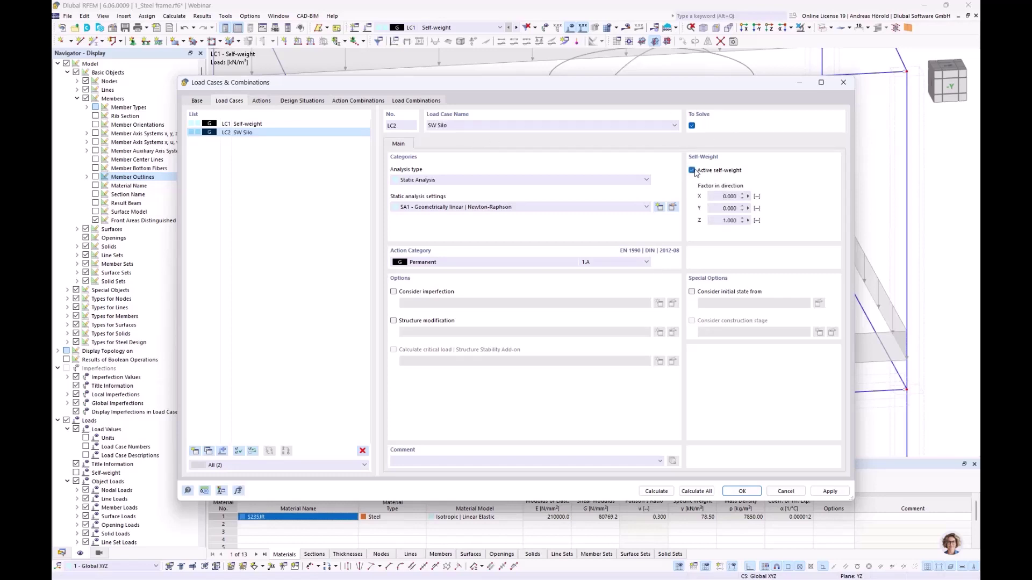
pyautogui.click(693, 171)
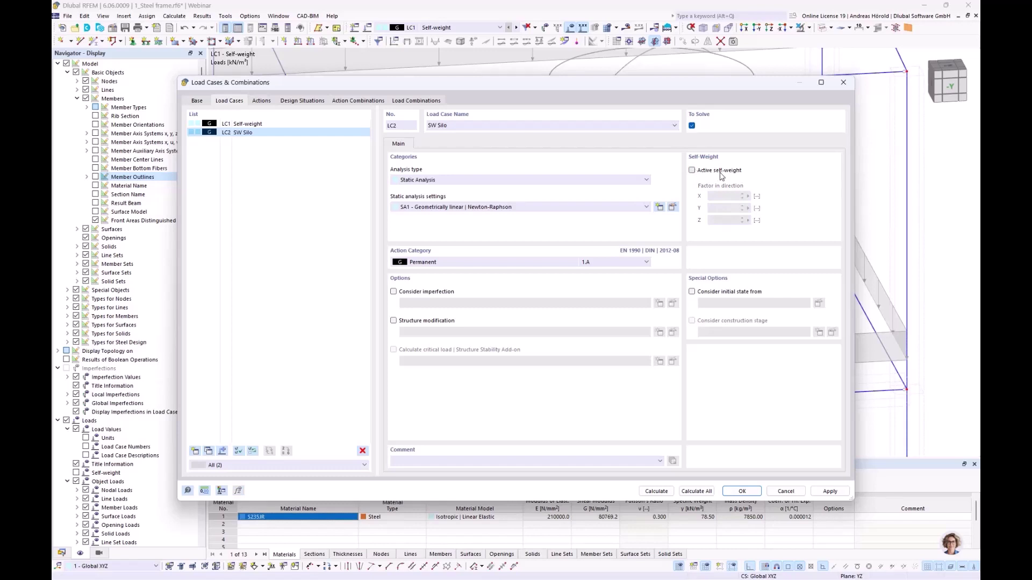
pyautogui.click(741, 490)
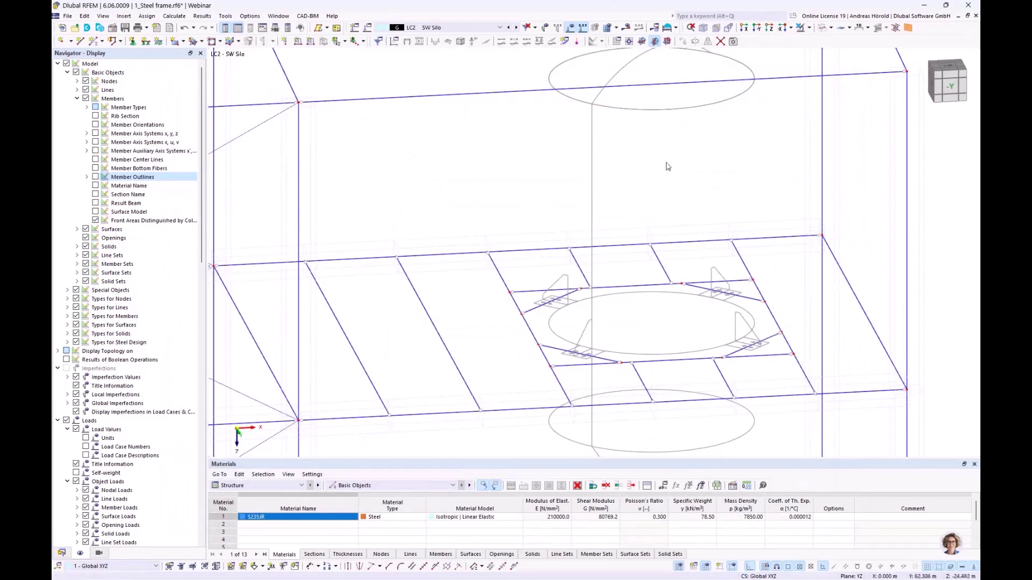
# Select only the four diagonal members carrying the silo brackets around the opening, working in the plan view.
pyautogui.click(769, 28)
pyautogui.scroll(3, 797, 196)
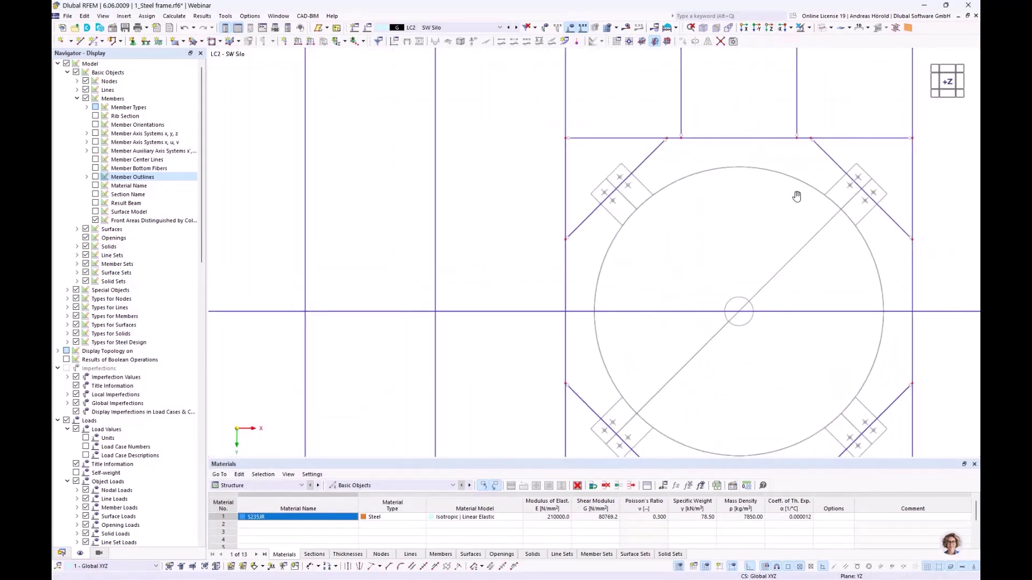
pyautogui.scroll(-1, 796, 196)
pyautogui.moveTo(796, 196); pyautogui.dragTo(733, 173, button='middle')
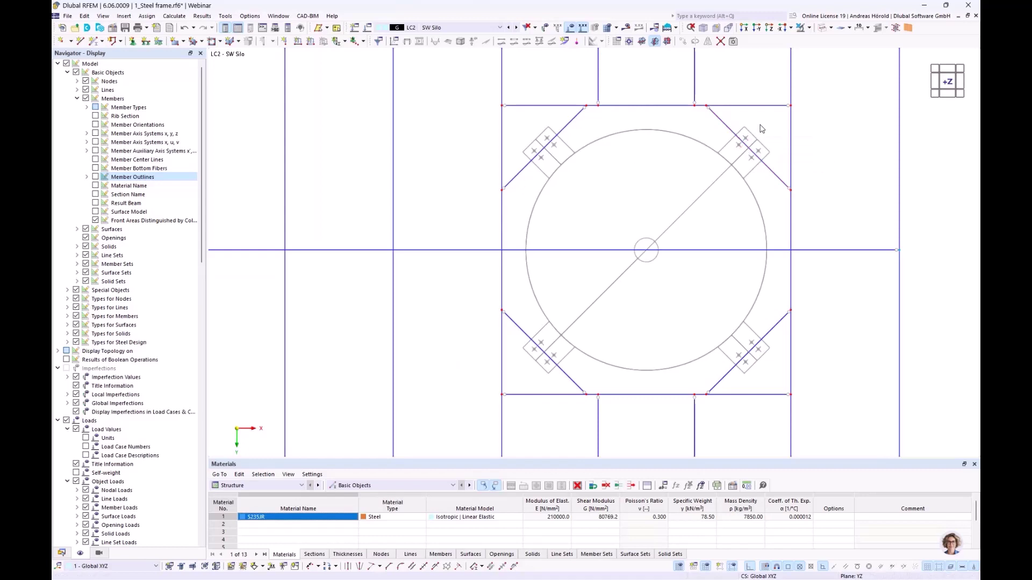
pyautogui.moveTo(761, 129); pyautogui.dragTo(526, 363)
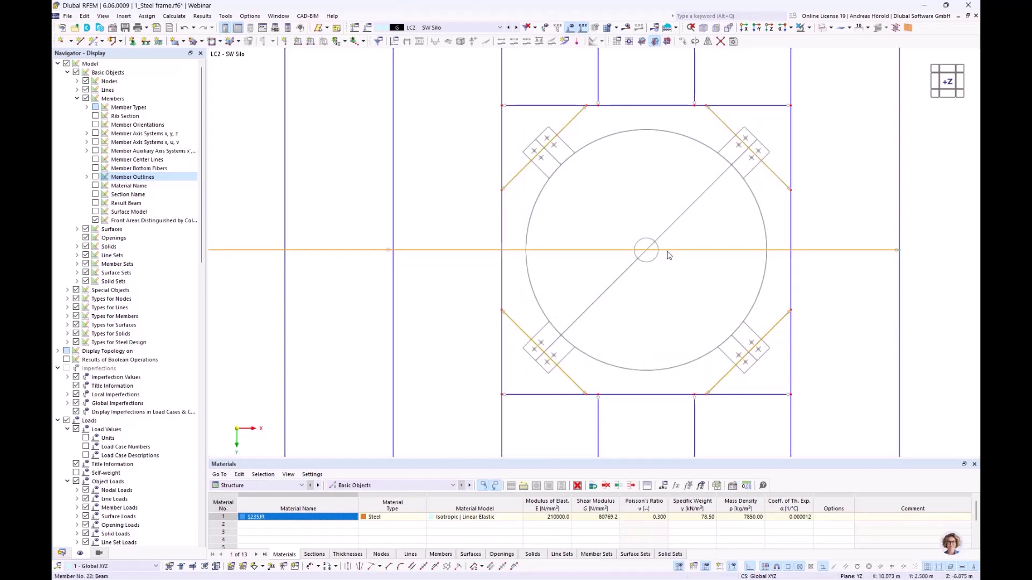
pyautogui.press('Escape')
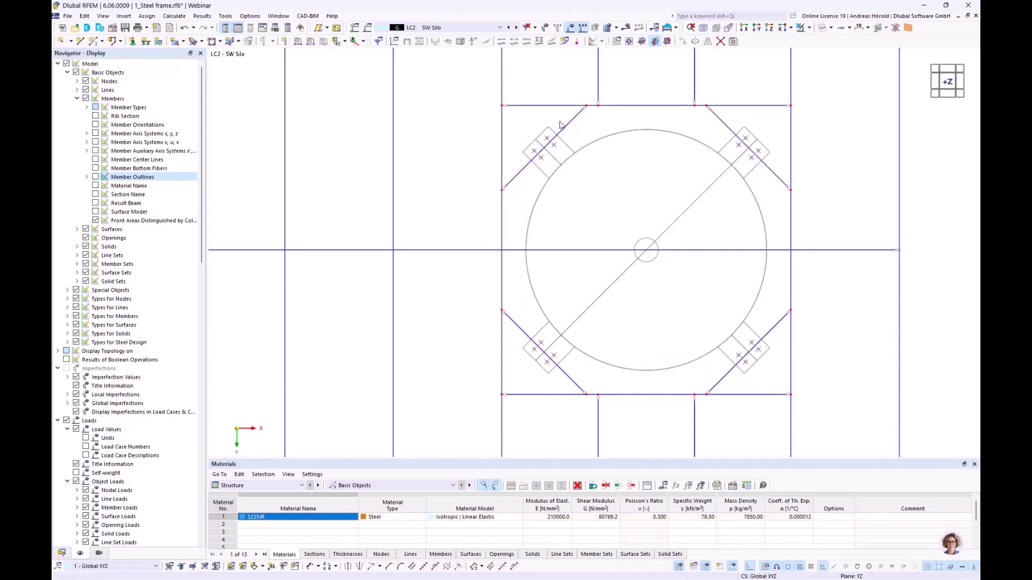
pyautogui.moveTo(559, 122); pyautogui.dragTo(518, 186)
pyautogui.moveTo(534, 321); pyautogui.dragTo(518, 357)
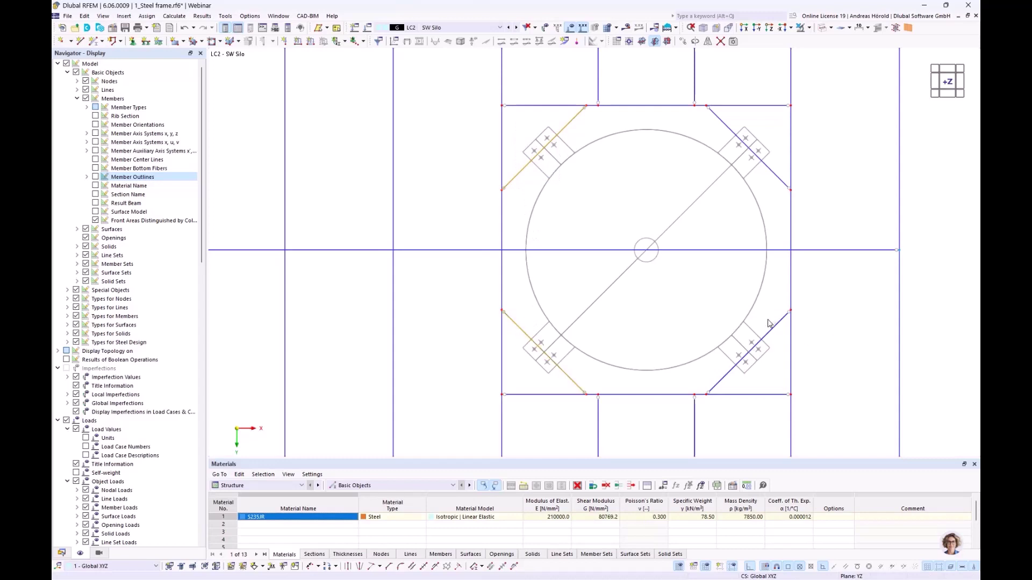
pyautogui.moveTo(769, 324); pyautogui.dragTo(747, 376)
pyautogui.moveTo(770, 155); pyautogui.dragTo(751, 185)
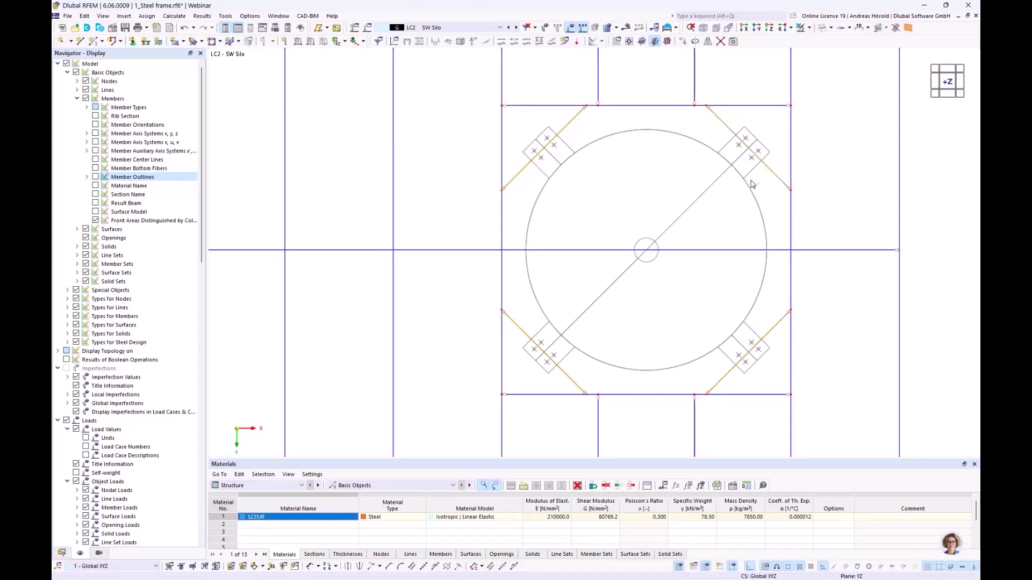
# Apply a "Concentrated - 1" force of 4 kN at 50% of the length of each selected diagonal member in global Z.
pyautogui.click(310, 43)
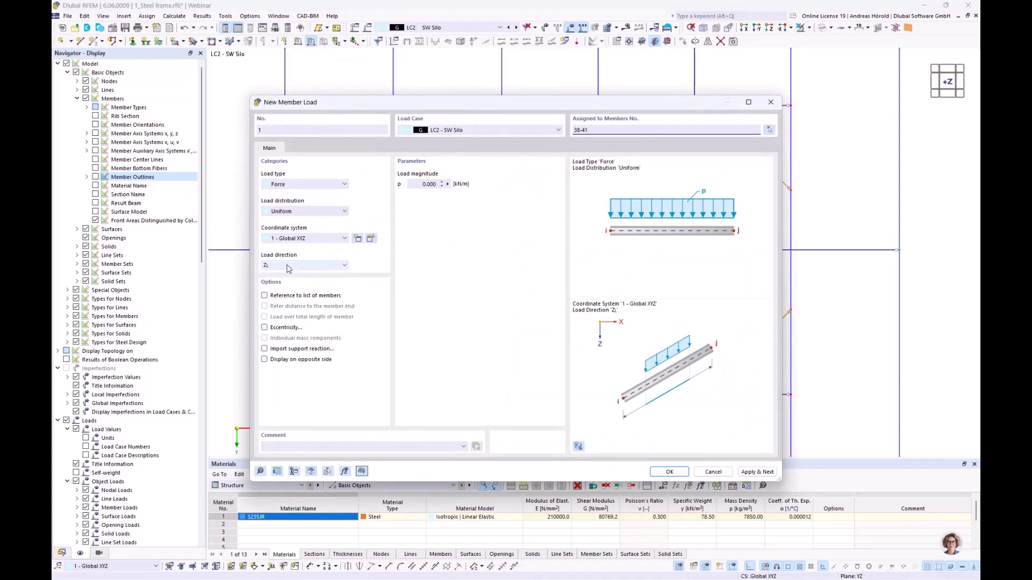
pyautogui.click(300, 212)
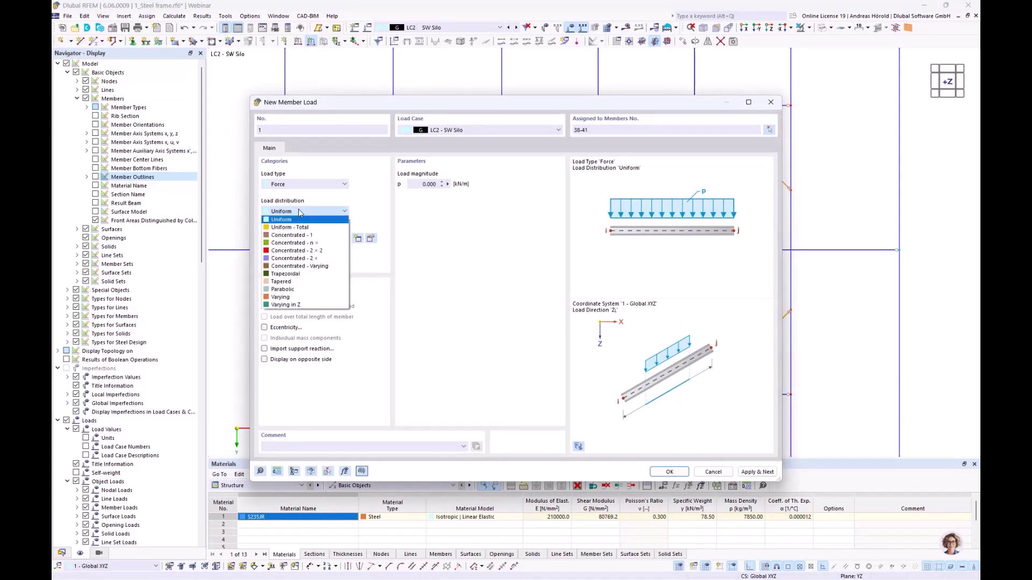
pyautogui.click(310, 236)
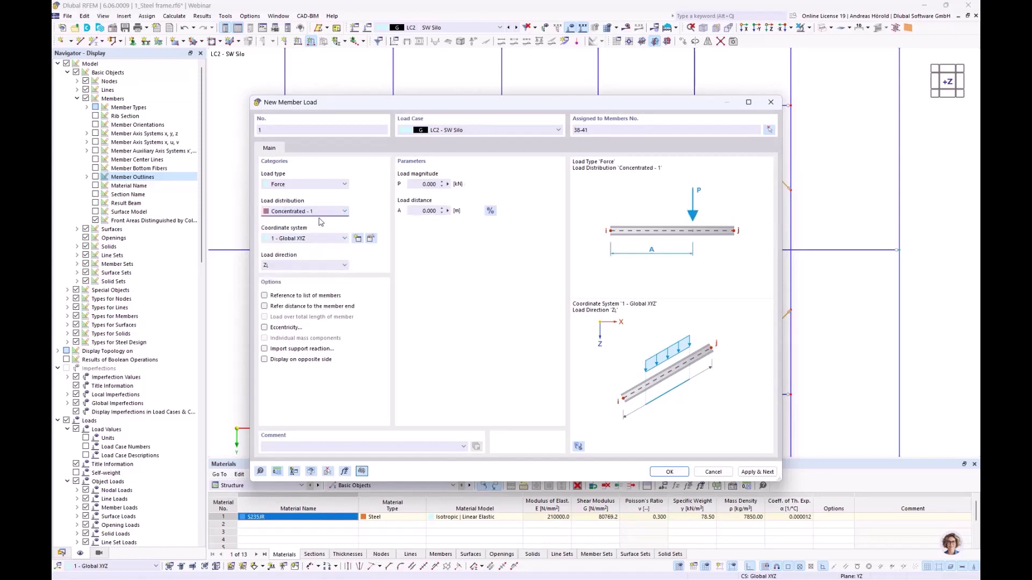
pyautogui.moveTo(417, 183); pyautogui.dragTo(461, 184)
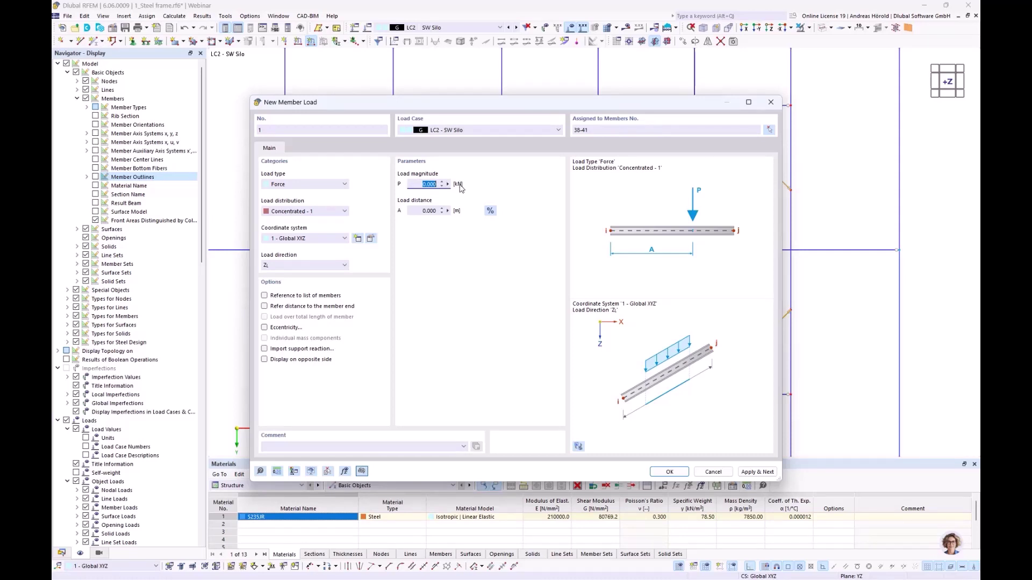
pyautogui.write('4')
pyautogui.click(490, 212)
pyautogui.moveTo(418, 211); pyautogui.dragTo(460, 214)
pyautogui.write('50')
pyautogui.click(663, 474)
pyautogui.keyDown('ctrl'); pyautogui.moveTo(596, 411); pyautogui.dragTo(637, 261, button='middle'); pyautogui.keyUp('ctrl')
pyautogui.scroll(-5, 637, 261)
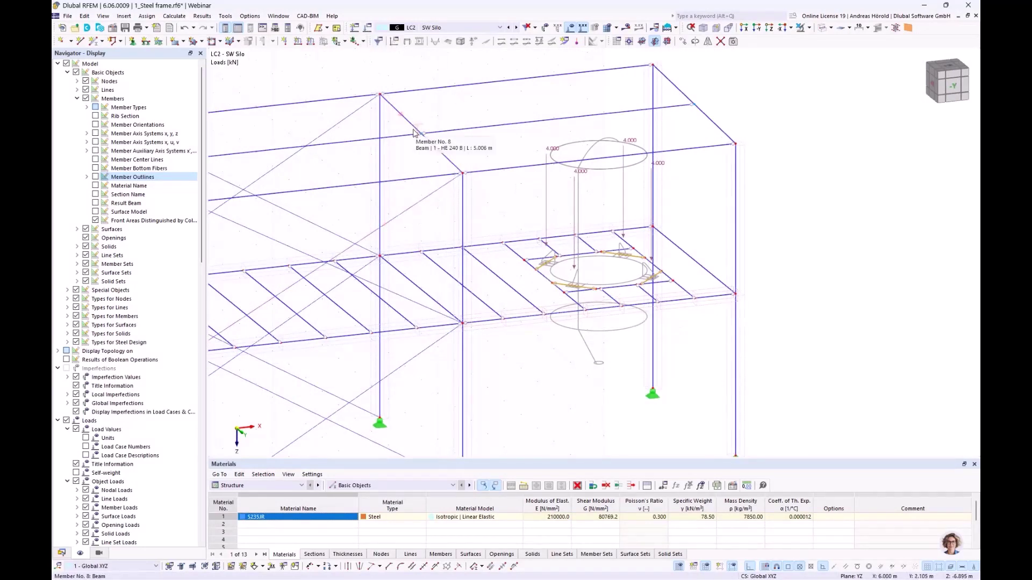
pyautogui.scroll(-3, 395, 122)
pyautogui.moveTo(458, 141); pyautogui.dragTo(599, 184, button='middle')
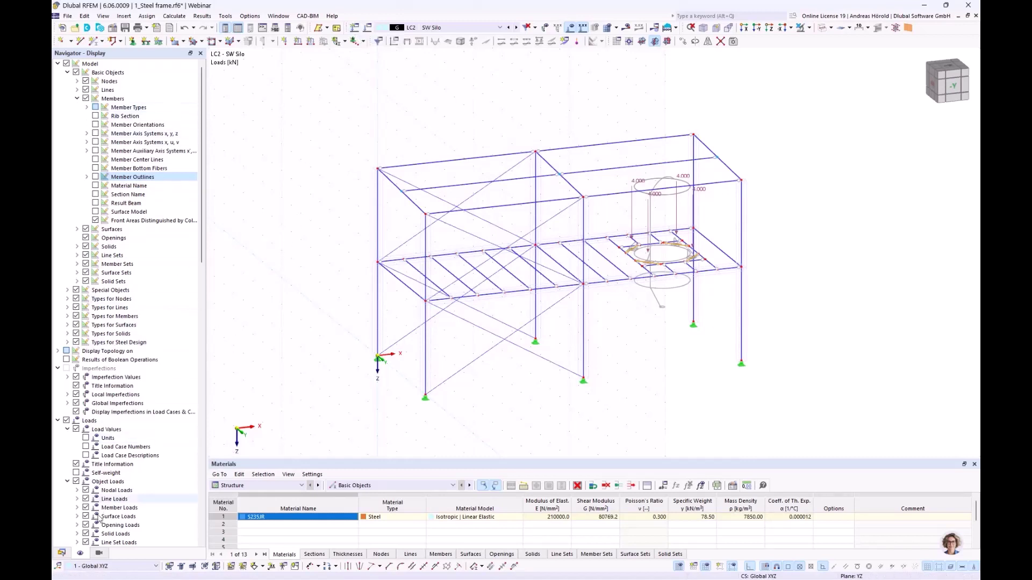
# Open the load cases and combinations settings from the model data and duplicate load case LC1 Self-weight.
pyautogui.click(61, 553)
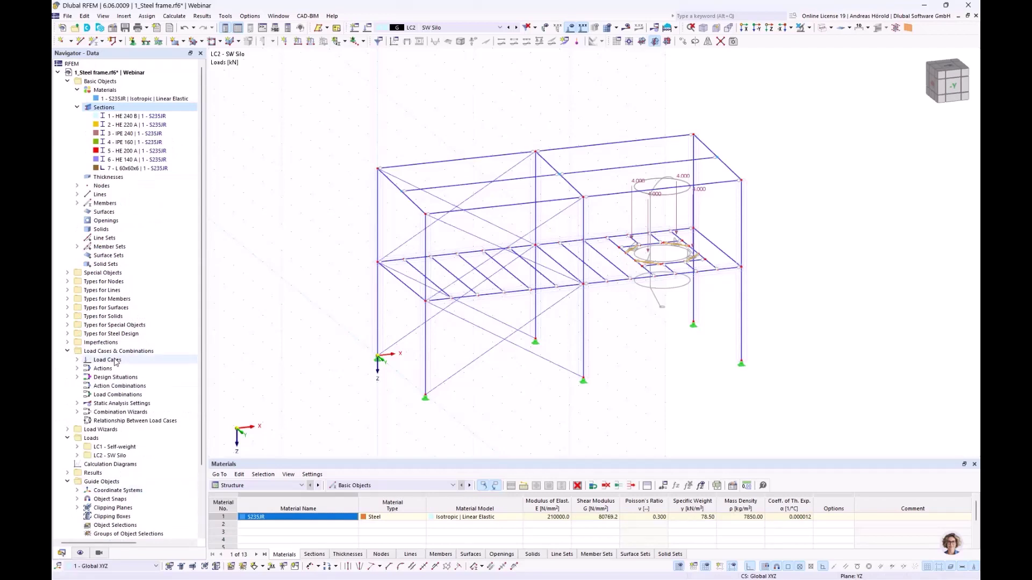
pyautogui.click(77, 360)
pyautogui.scroll(-2, 77, 363)
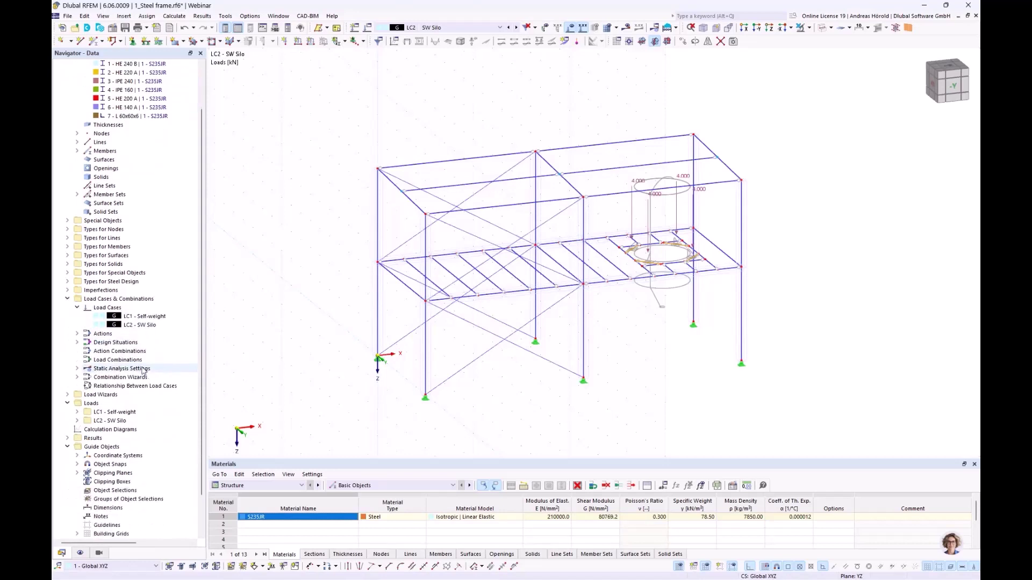
pyautogui.rightClick(130, 301)
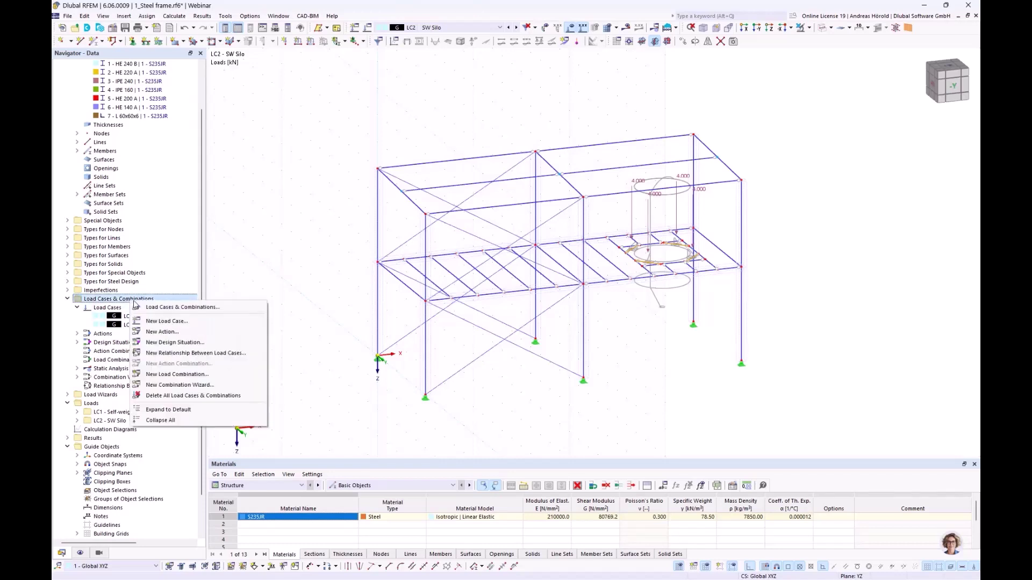
pyautogui.click(178, 308)
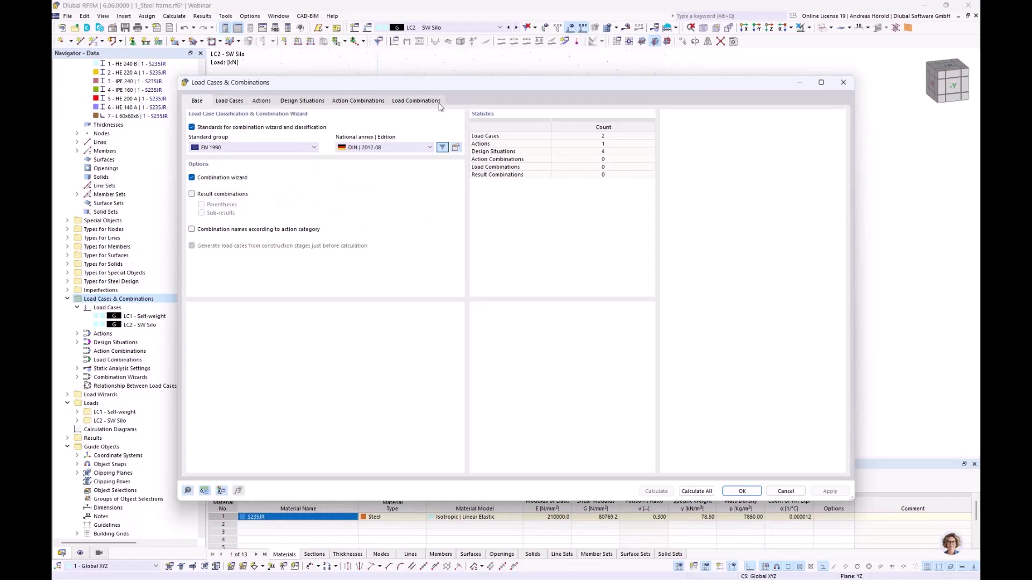
pyautogui.click(225, 101)
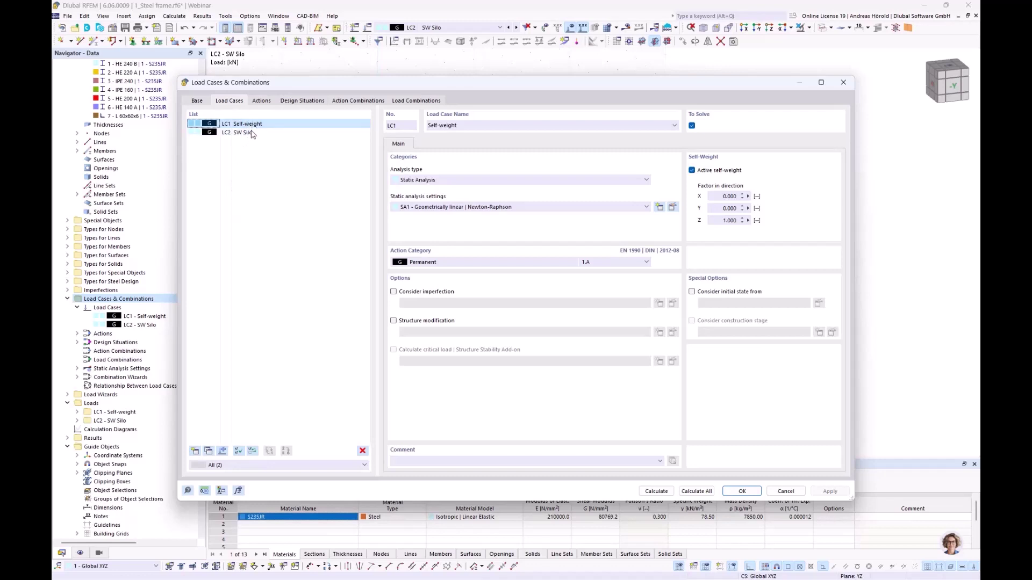
pyautogui.click(209, 452)
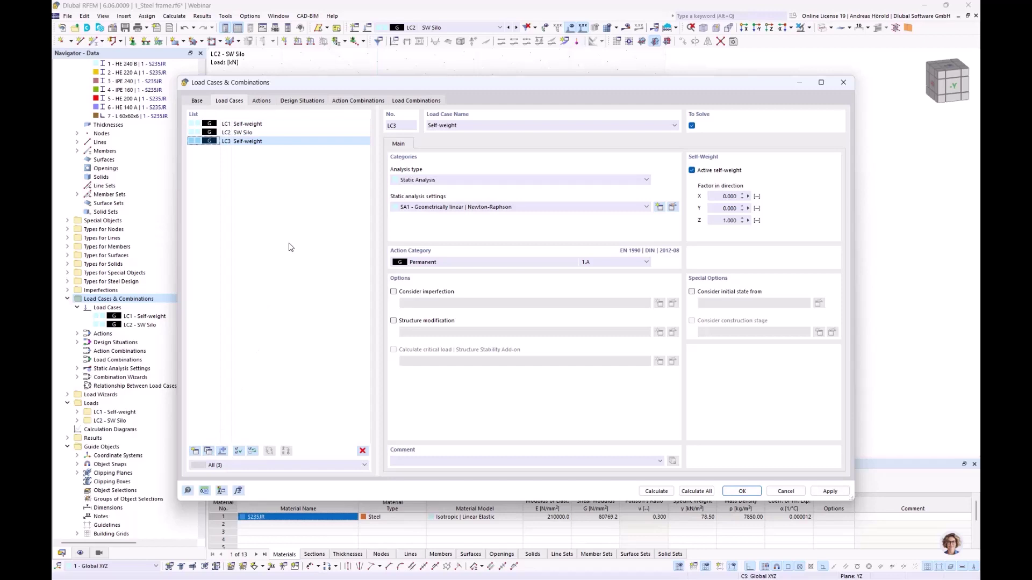
# Set the copied load case to Imposed loads - category A, deactivate its self-weight and rename it "Imposed load".
pyautogui.click(449, 262)
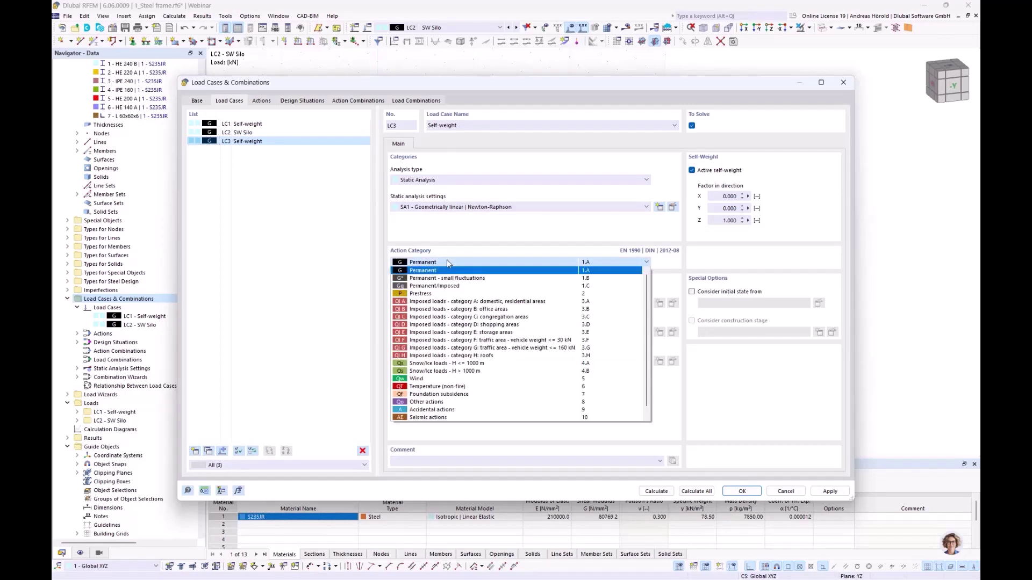
pyautogui.click(450, 302)
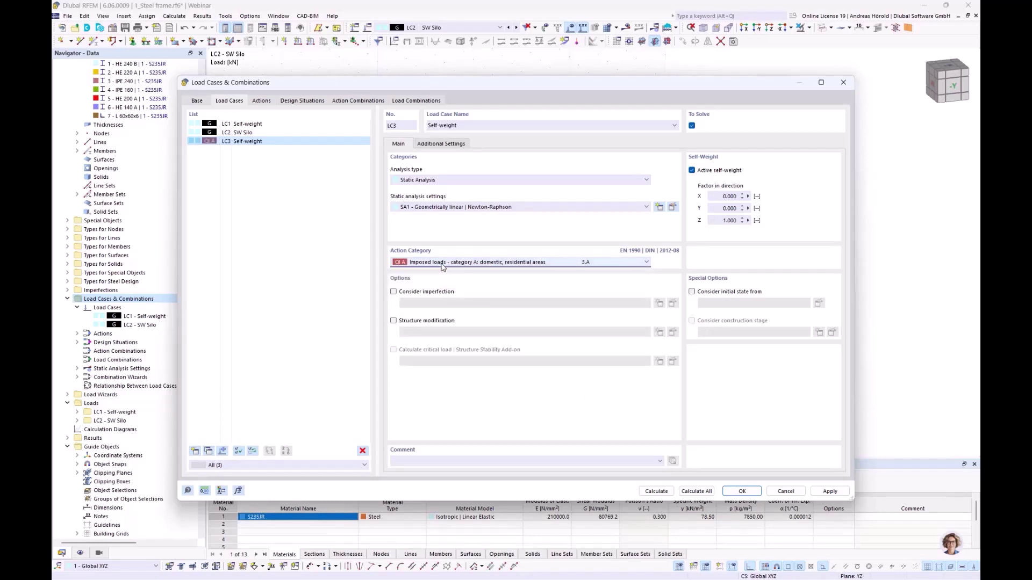
pyautogui.click(692, 171)
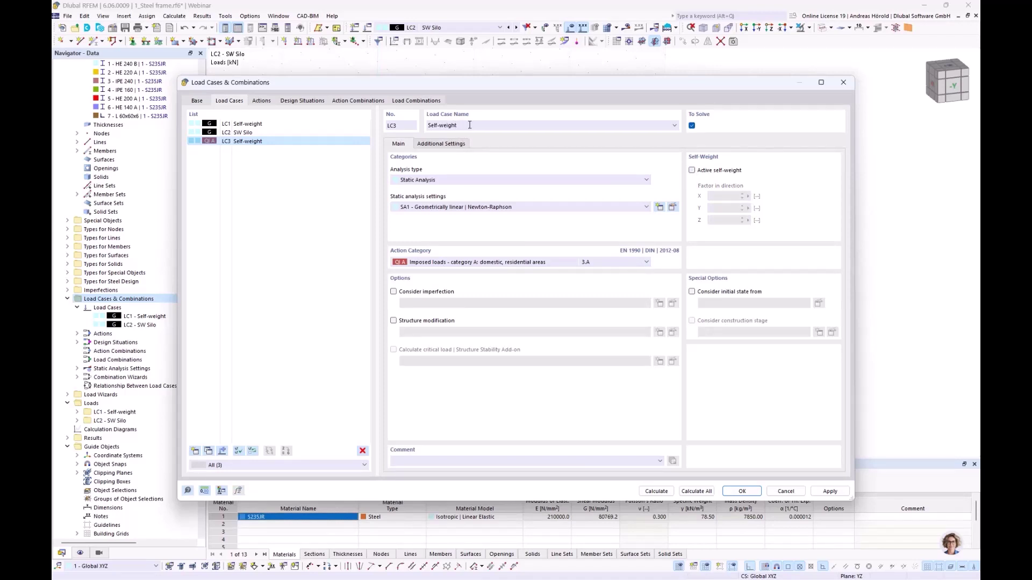
pyautogui.moveTo(469, 125); pyautogui.dragTo(423, 126)
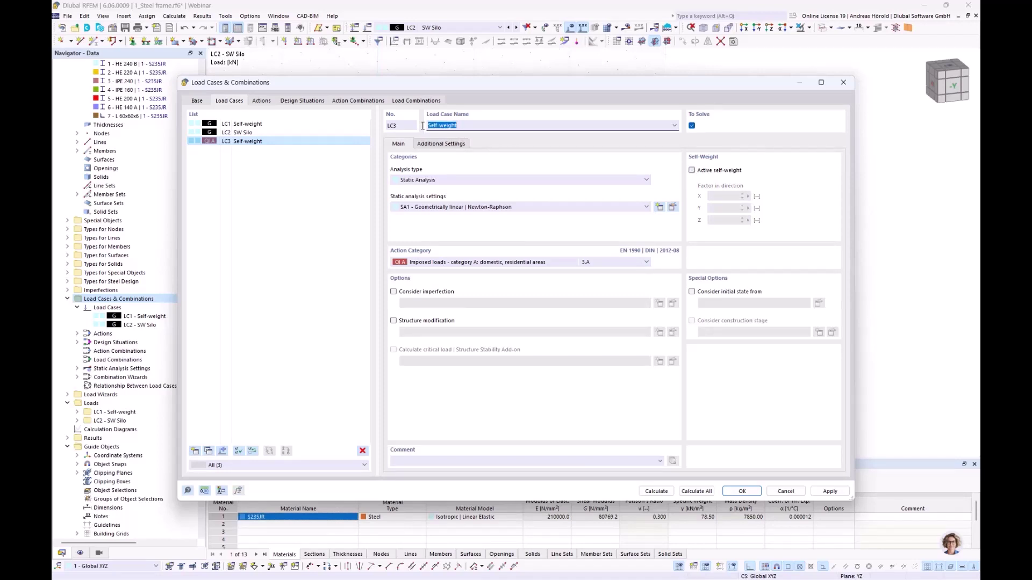
pyautogui.write('Imposed load')
pyautogui.click(736, 491)
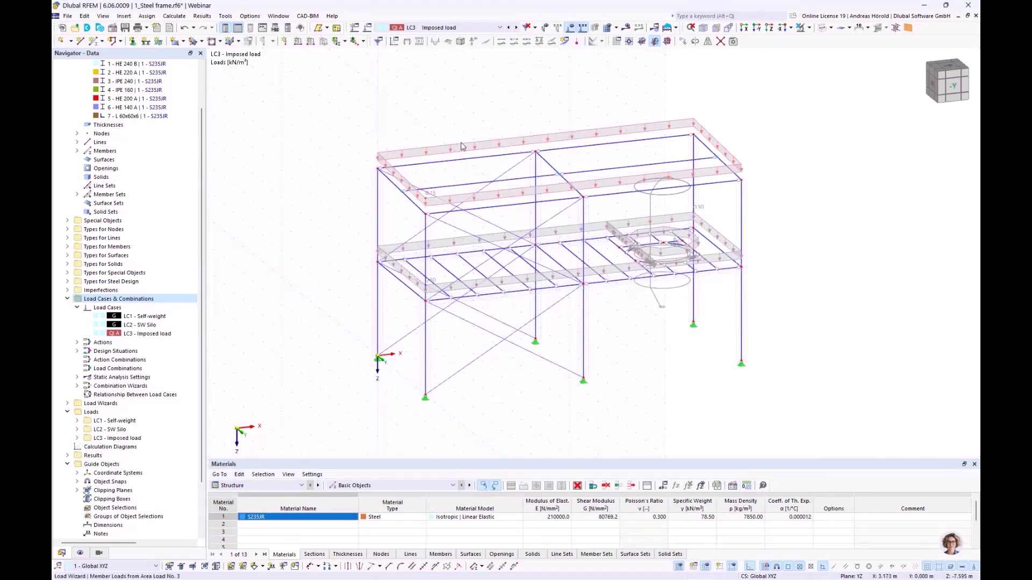
# Delete the roof area load from the Imposed load case and set the platform's area load magnitude to 2.50 kN/m².
pyautogui.press('Delete')
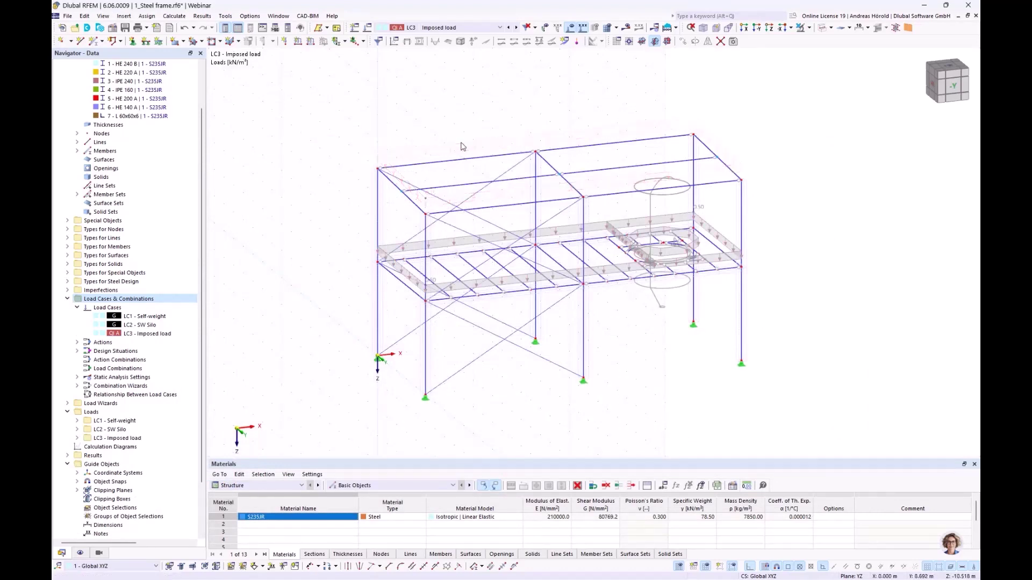
pyautogui.doubleClick(495, 240)
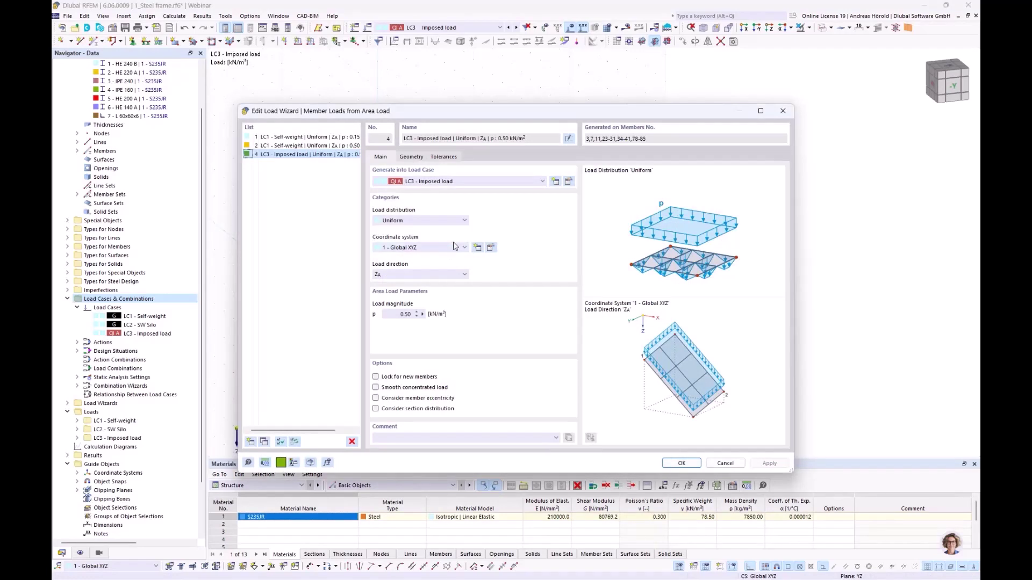
pyautogui.click(395, 316)
pyautogui.doubleClick(391, 315)
pyautogui.click(411, 158)
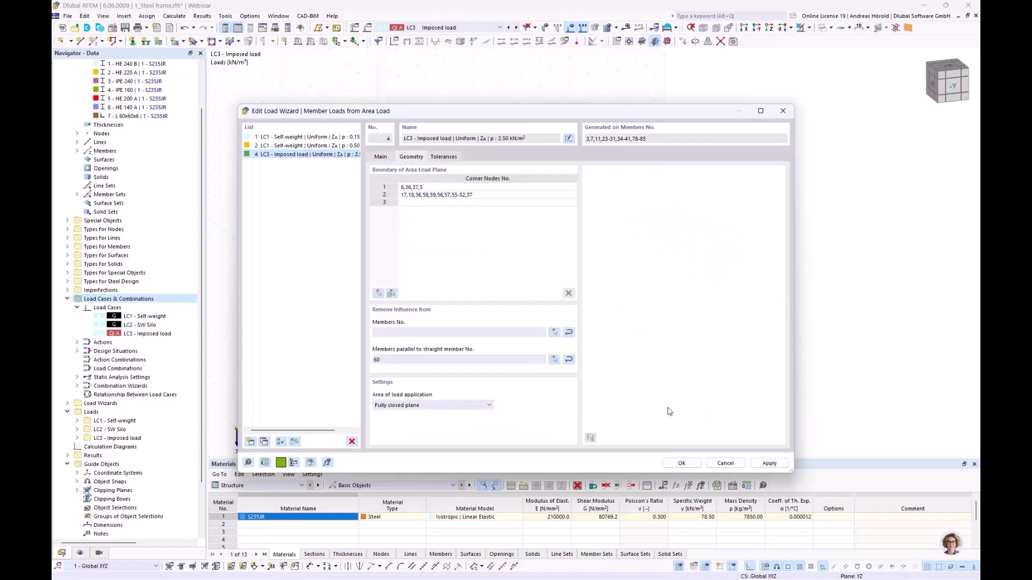
pyautogui.click(684, 462)
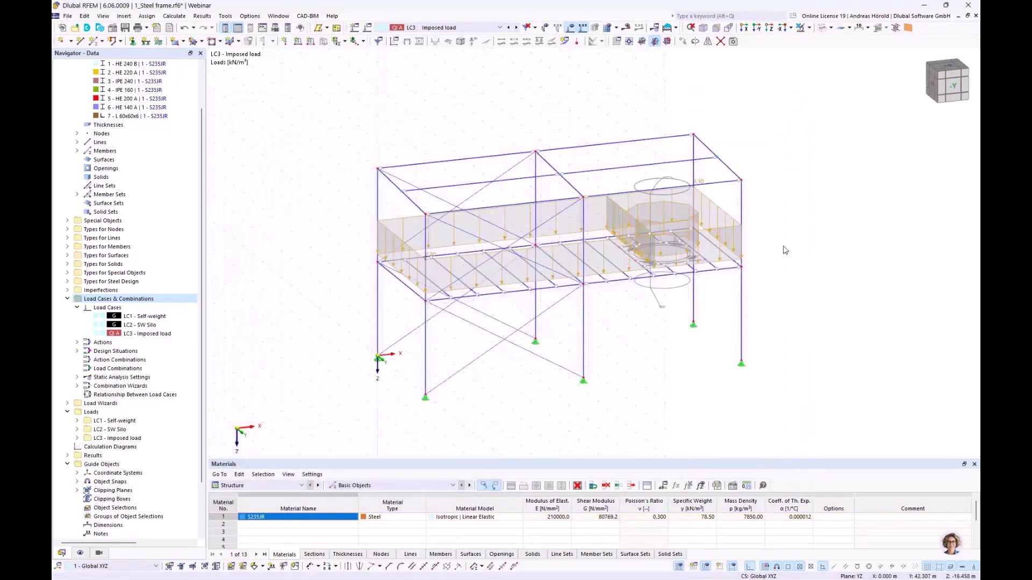
pyautogui.hotkey('ctrl', '2')
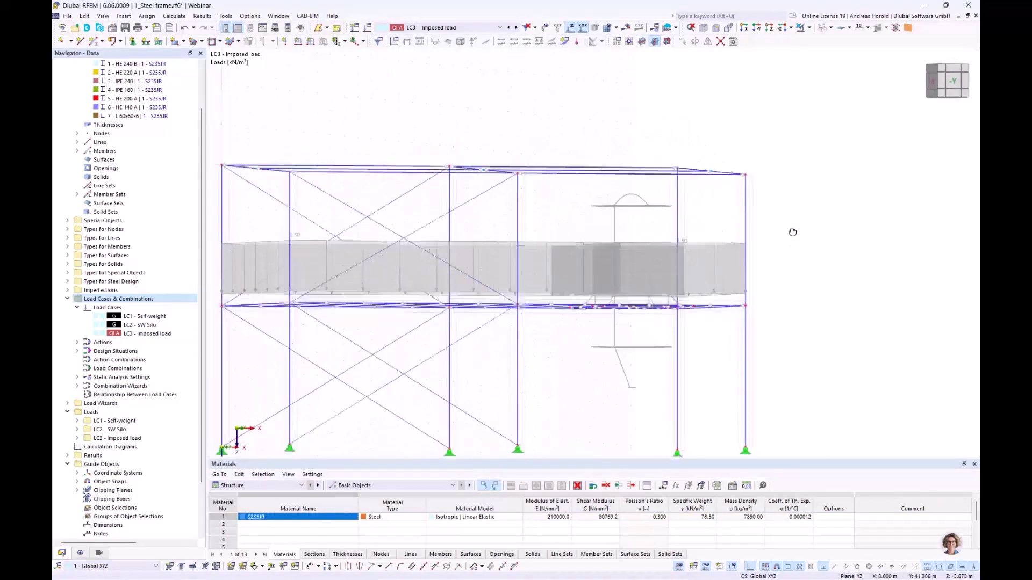
pyautogui.keyDown('ctrl'); pyautogui.moveTo(792, 232); pyautogui.dragTo(806, 251, button='middle'); pyautogui.keyUp('ctrl')
pyautogui.scroll(-2, 790, 283)
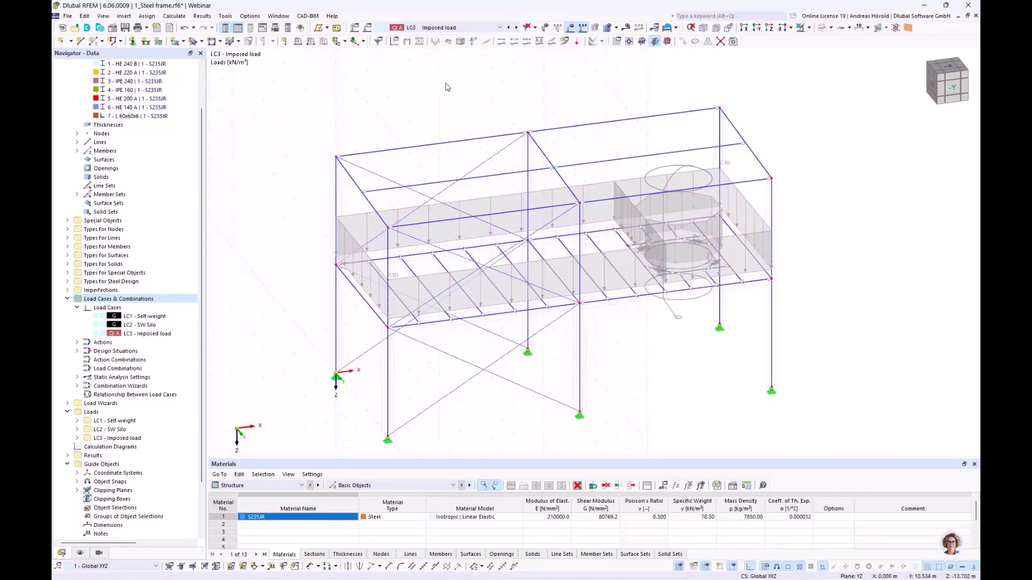
# Create load case LC4 named "Silo filling" with the action category Imposed loads - category A.
pyautogui.click(354, 29)
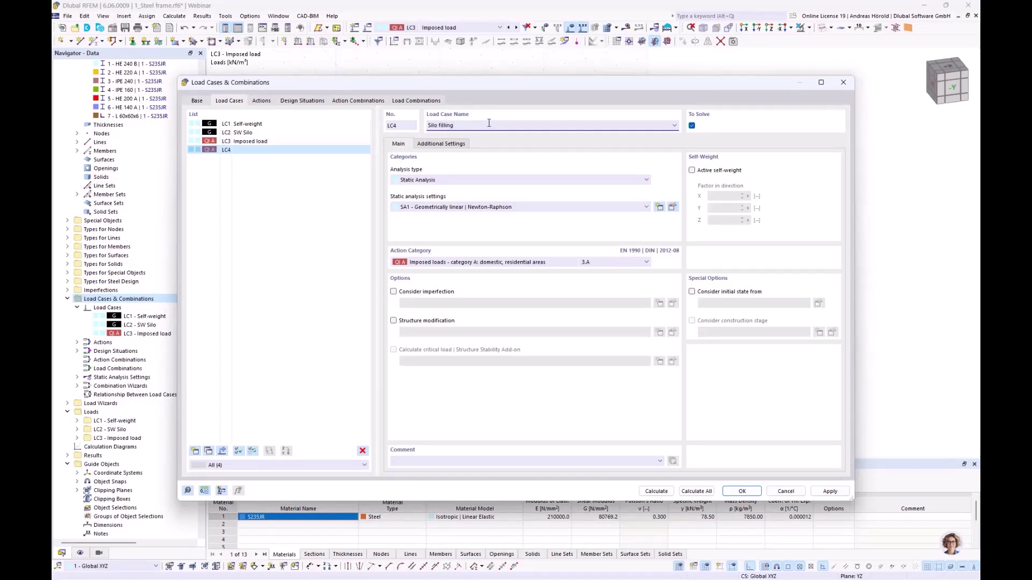
pyautogui.click(736, 482)
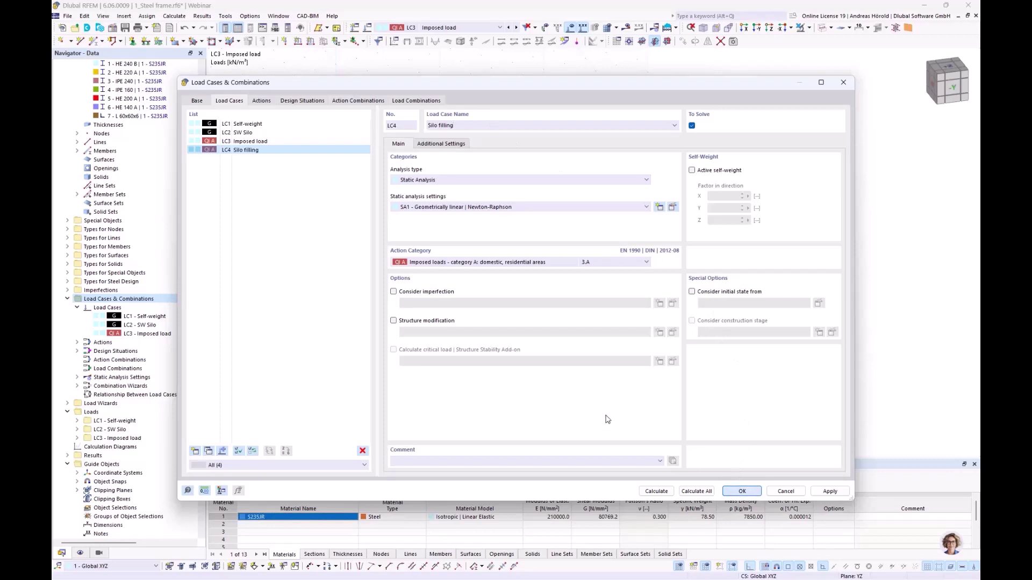
pyautogui.click(462, 264)
pyautogui.click(463, 267)
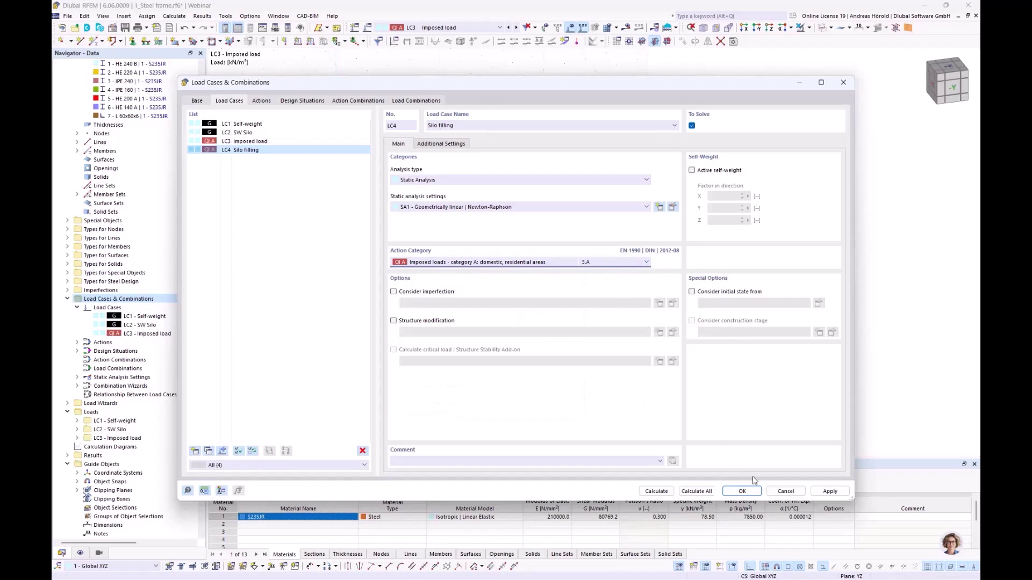
pyautogui.click(742, 492)
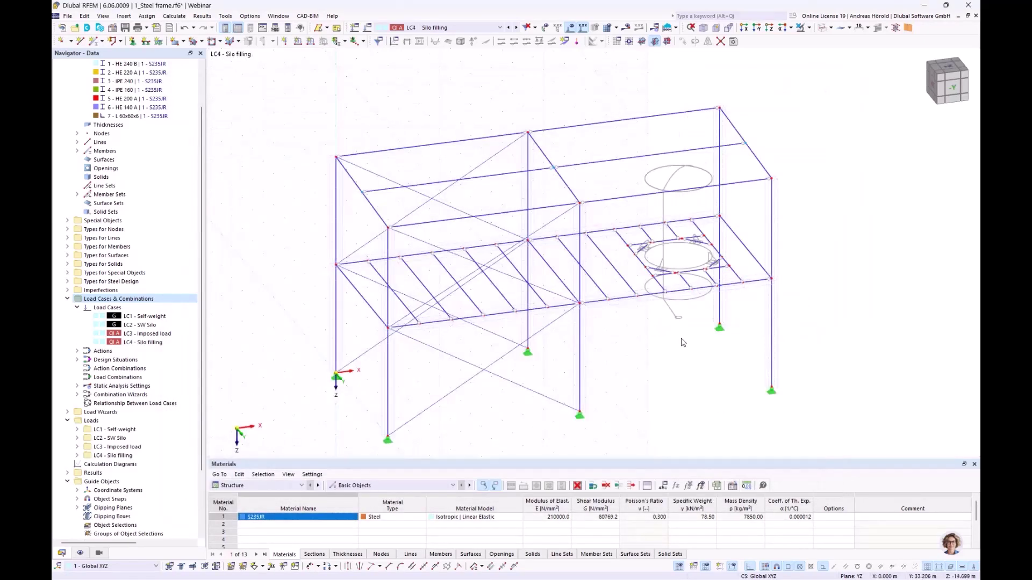
# In plan view, define a new "Concentrated - 1" member force of 10 kN at 50% of the member length in LC4.
pyautogui.click(769, 27)
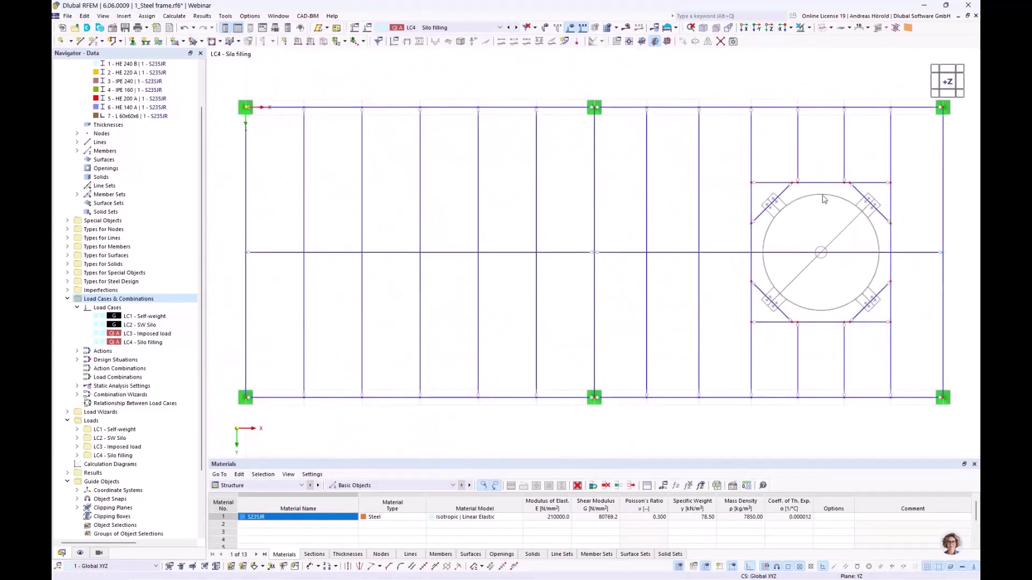
pyautogui.scroll(4, 831, 206)
pyautogui.moveTo(831, 207); pyautogui.dragTo(687, 205, button='middle')
pyautogui.scroll(1, 687, 204)
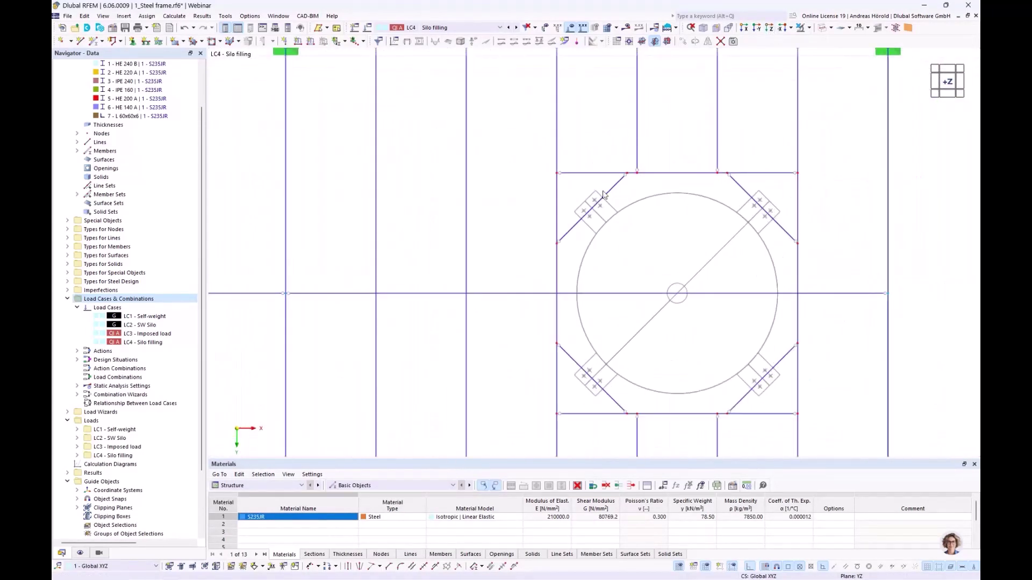
pyautogui.click(311, 42)
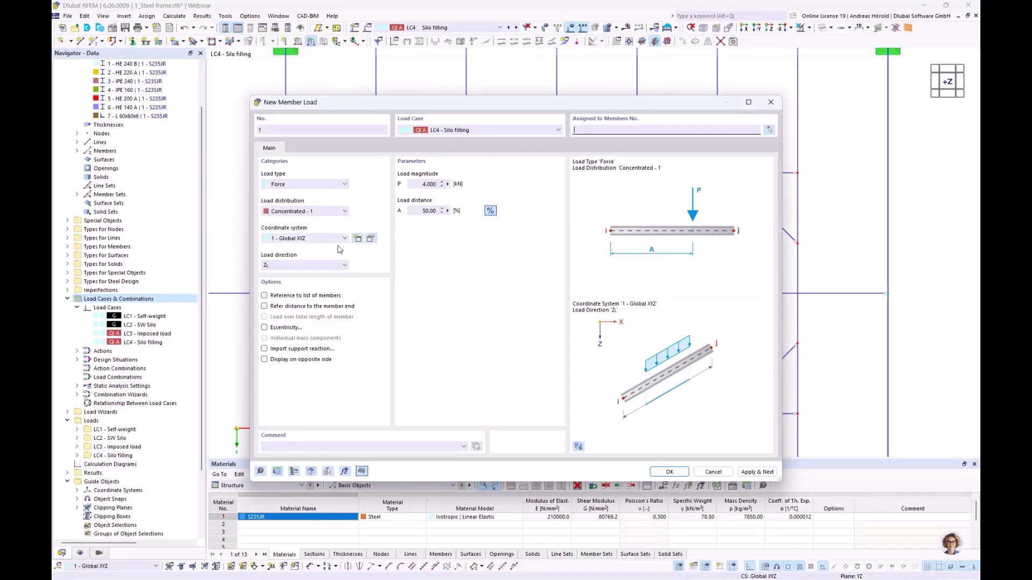
pyautogui.click(413, 184)
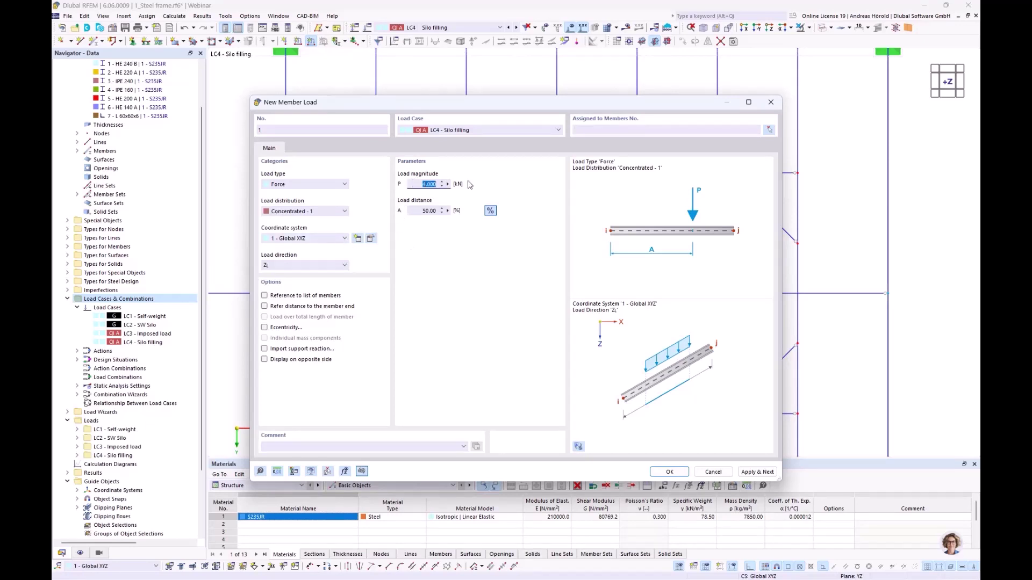
pyautogui.write('10')
pyautogui.click(668, 472)
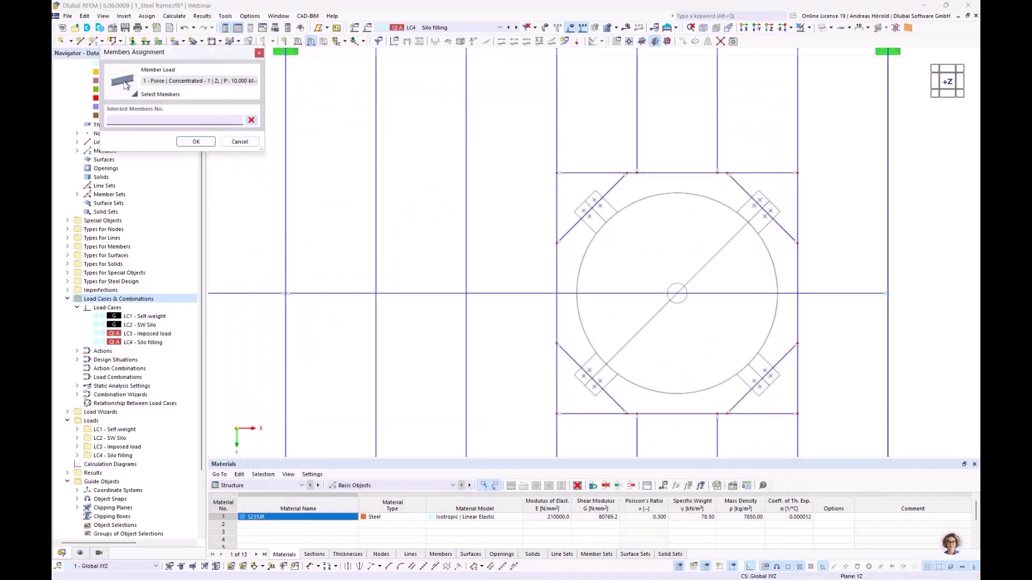
# Assign the 10 kN concentrated load to the four diagonal members carrying the silo brackets.
pyautogui.moveTo(772, 195); pyautogui.dragTo(584, 230)
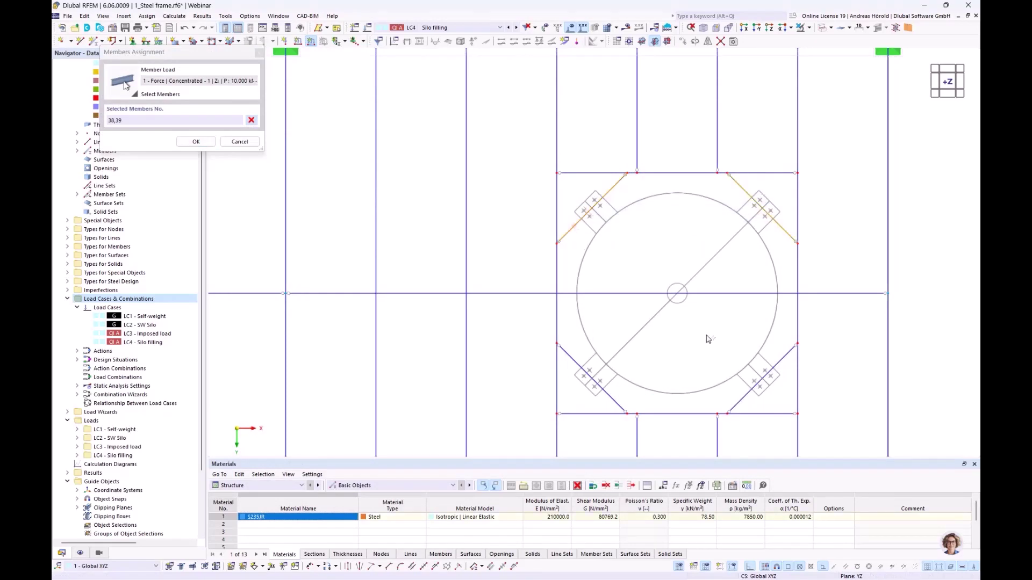
pyautogui.moveTo(747, 390); pyautogui.dragTo(591, 396)
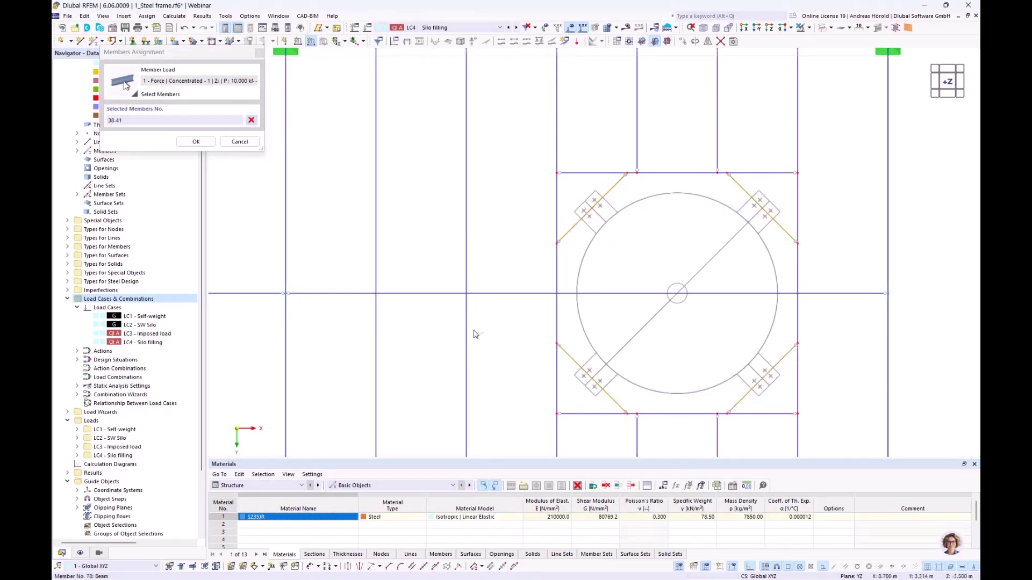
pyautogui.click(196, 142)
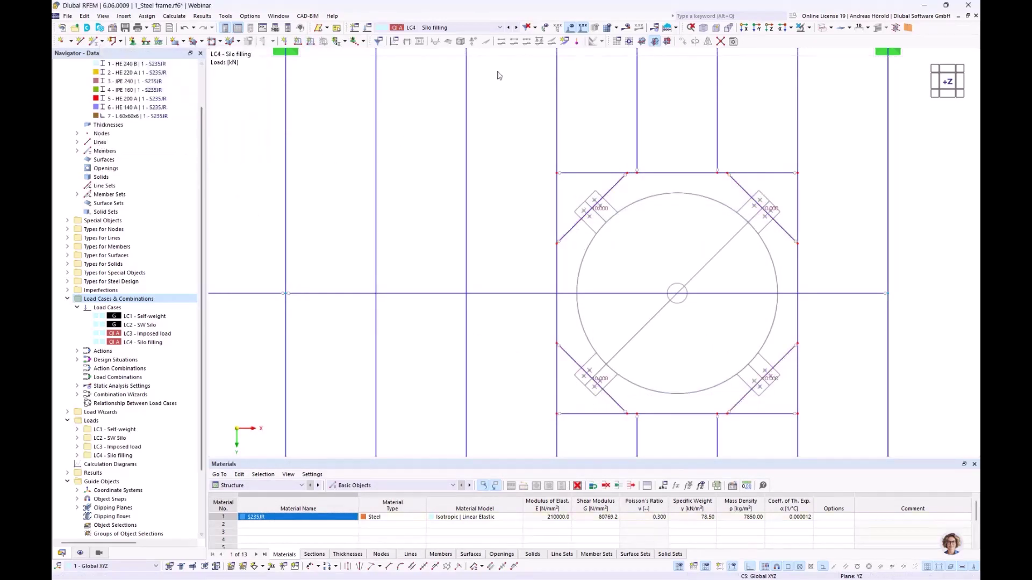
pyautogui.scroll(-3, 540, 133)
pyautogui.keyDown('ctrl'); pyautogui.moveTo(547, 217); pyautogui.dragTo(577, 260, button='middle'); pyautogui.keyUp('ctrl')
pyautogui.scroll(-2, 584, 111)
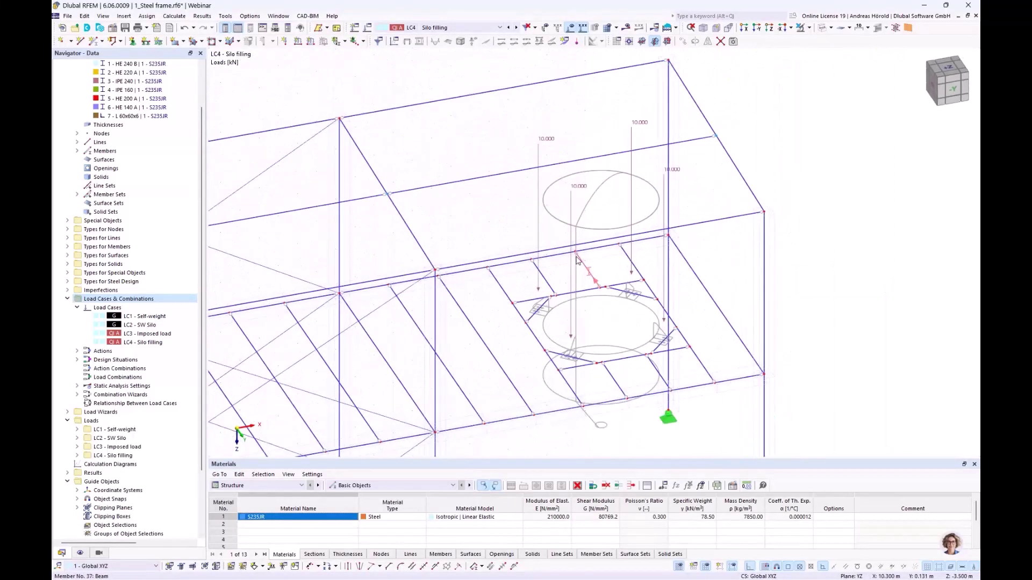
pyautogui.scroll(3, 577, 260)
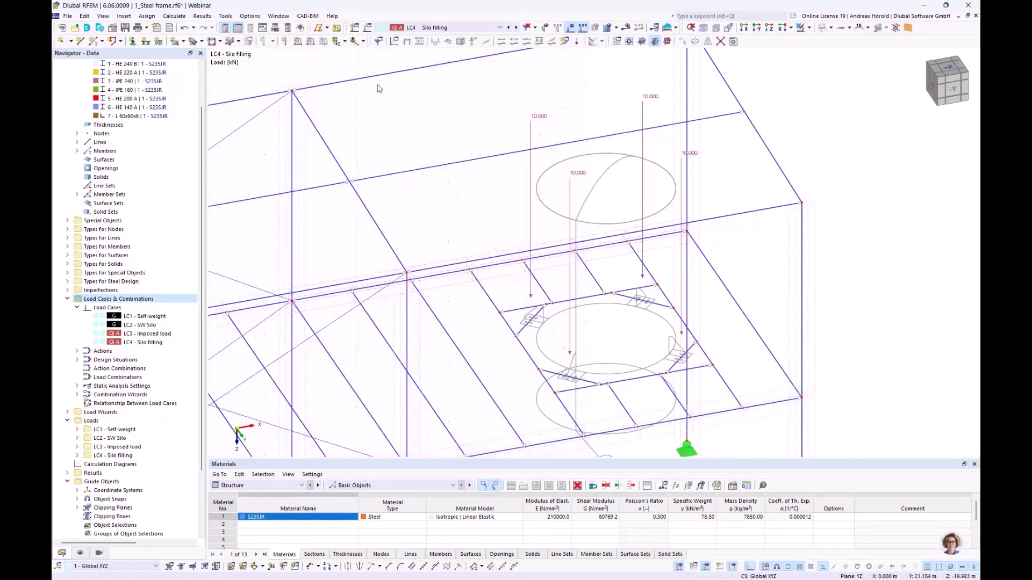
# Create load case LC5 named "Snow" with the action category Snow/ice loads - H <= 1000 m.
pyautogui.click(355, 28)
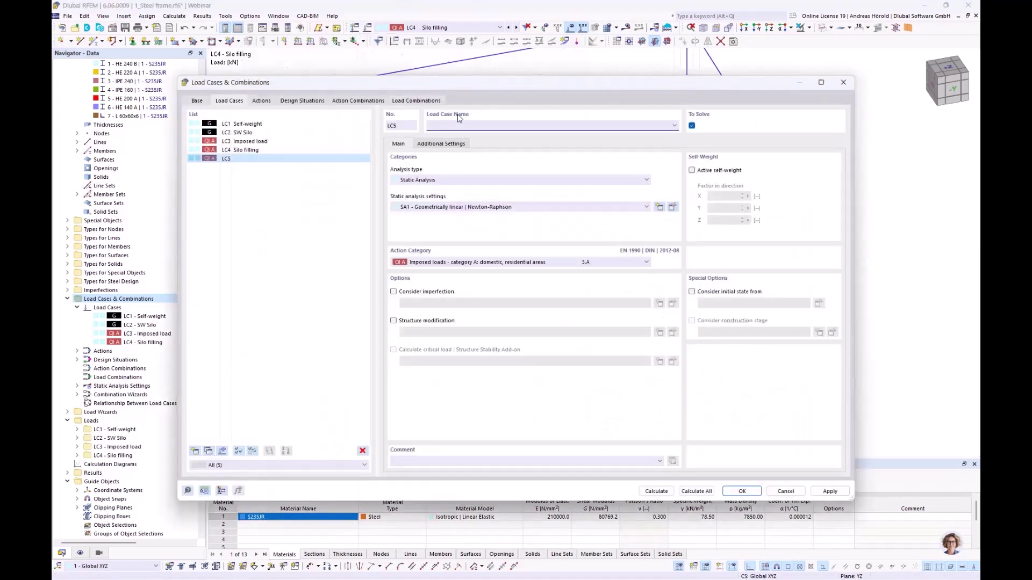
pyautogui.click(459, 264)
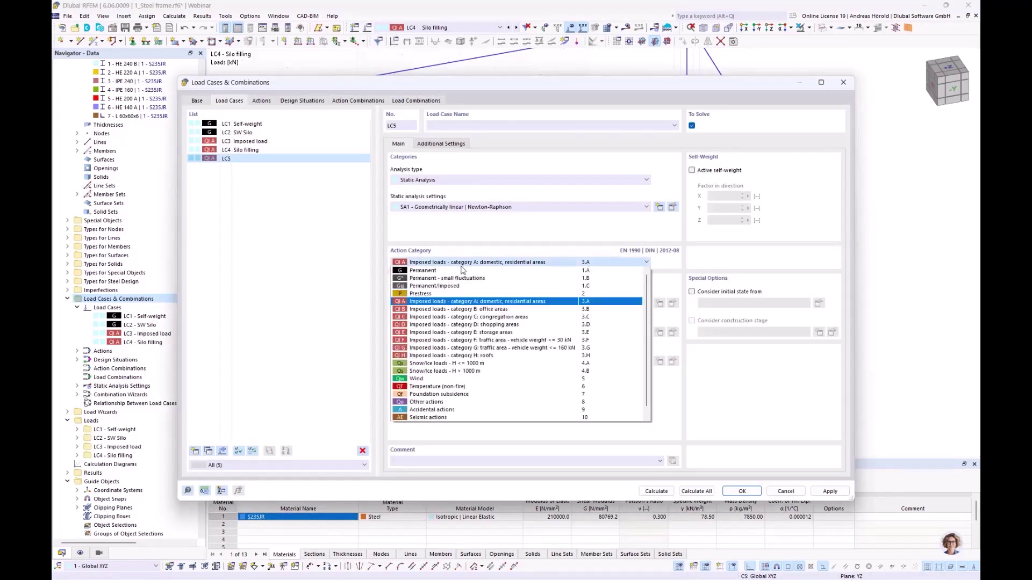
pyautogui.click(467, 364)
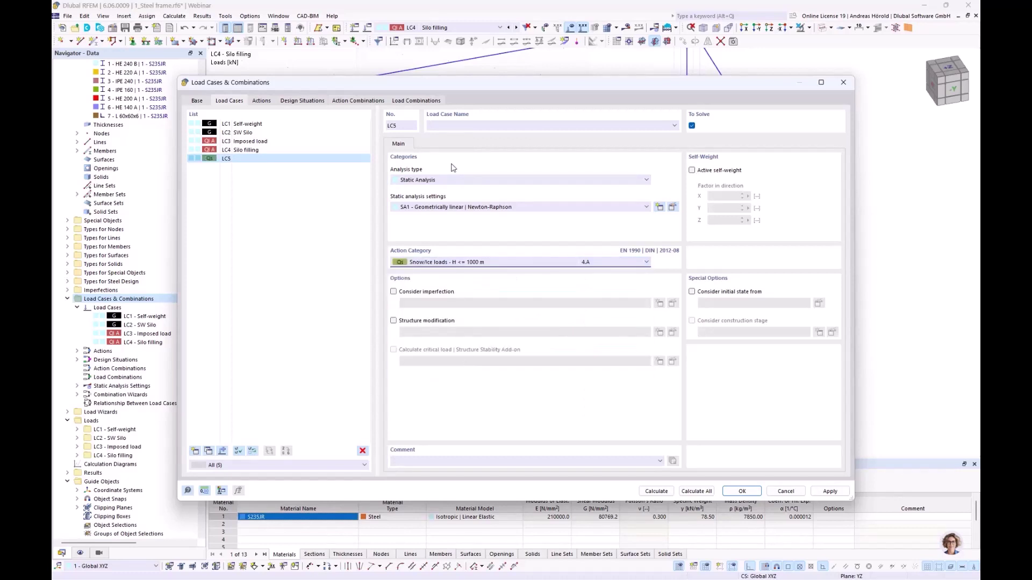
pyautogui.click(460, 124)
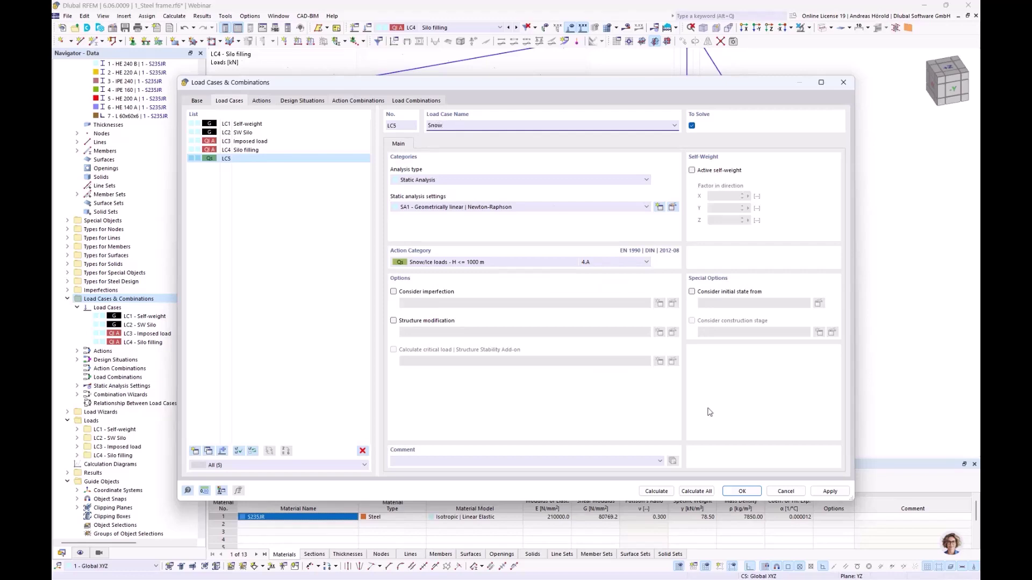
pyautogui.click(742, 491)
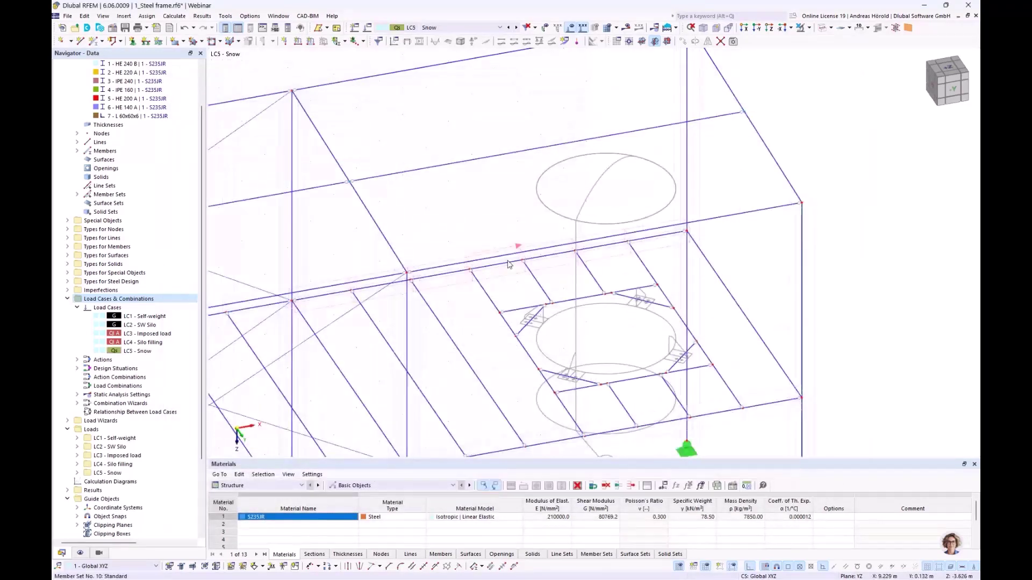
# Start a new snow load with the Snow Load Wizard and set the roof type to Flat/Monopitch.
pyautogui.scroll(-3, 508, 266)
pyautogui.keyDown('ctrl'); pyautogui.moveTo(507, 267); pyautogui.dragTo(645, 295, button='middle'); pyautogui.keyUp('ctrl')
pyautogui.scroll(2, 566, 283)
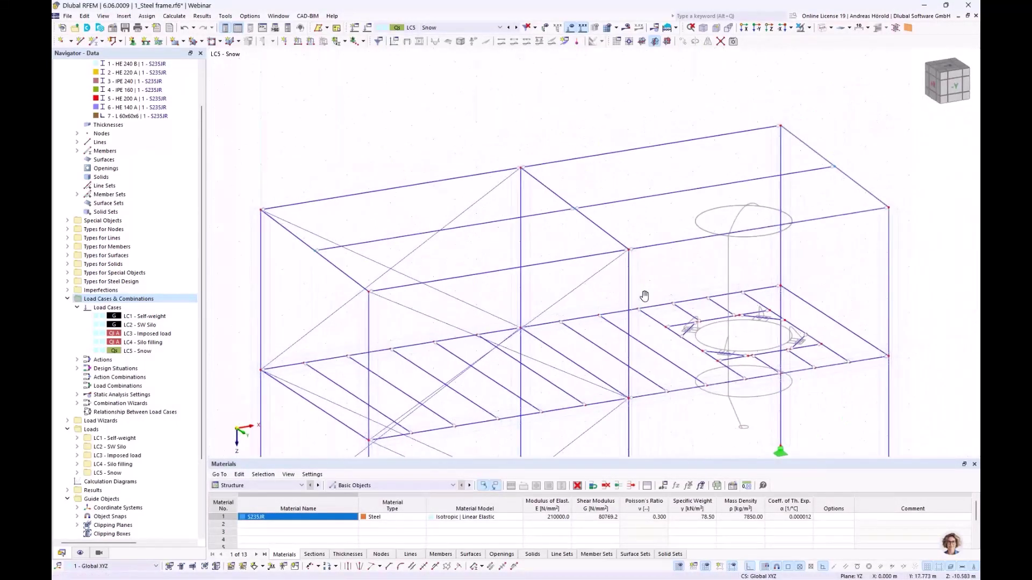
pyautogui.click(124, 16)
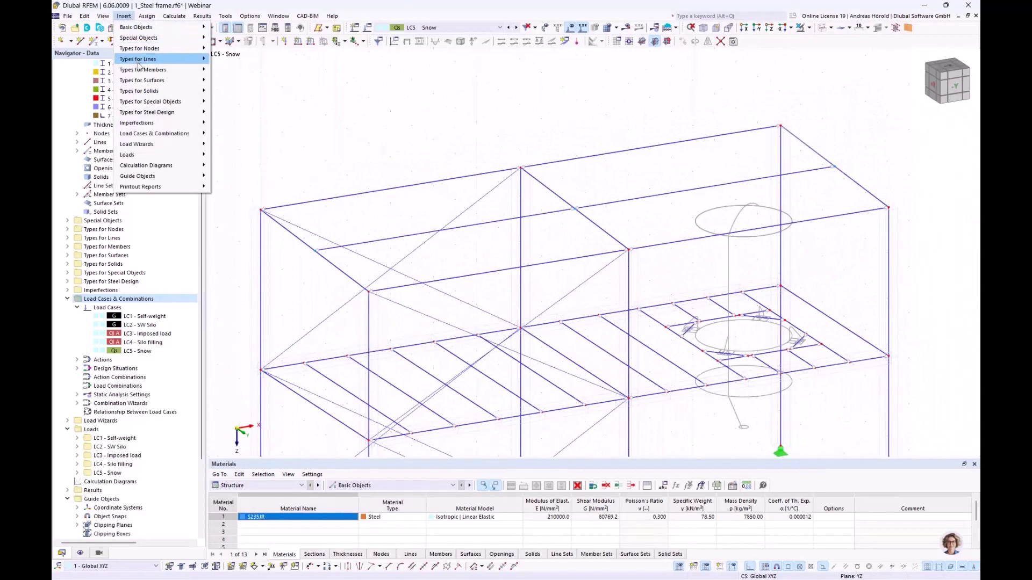
pyautogui.moveTo(163, 145)
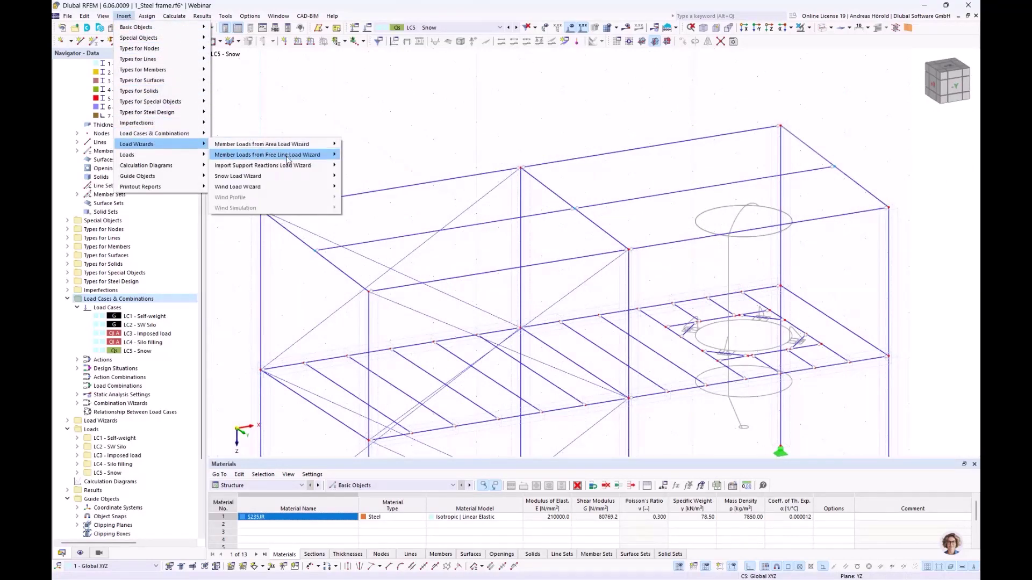
pyautogui.moveTo(290, 180)
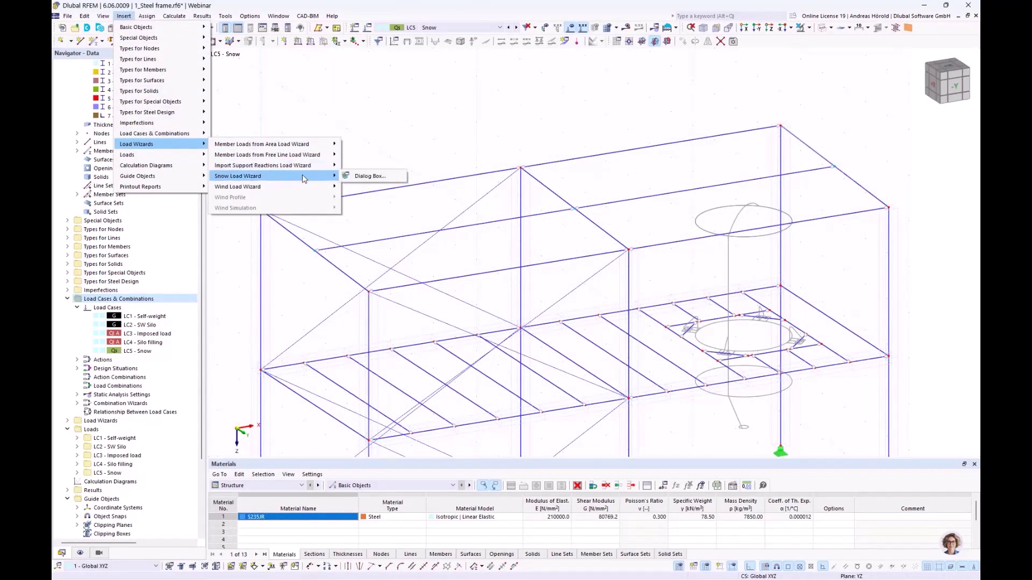
pyautogui.click(370, 177)
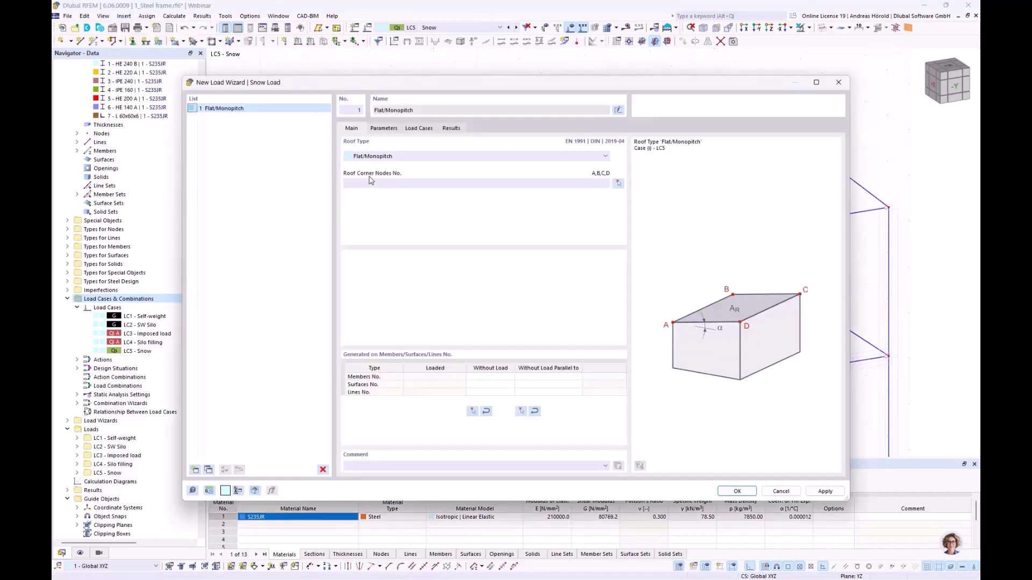
pyautogui.click(404, 157)
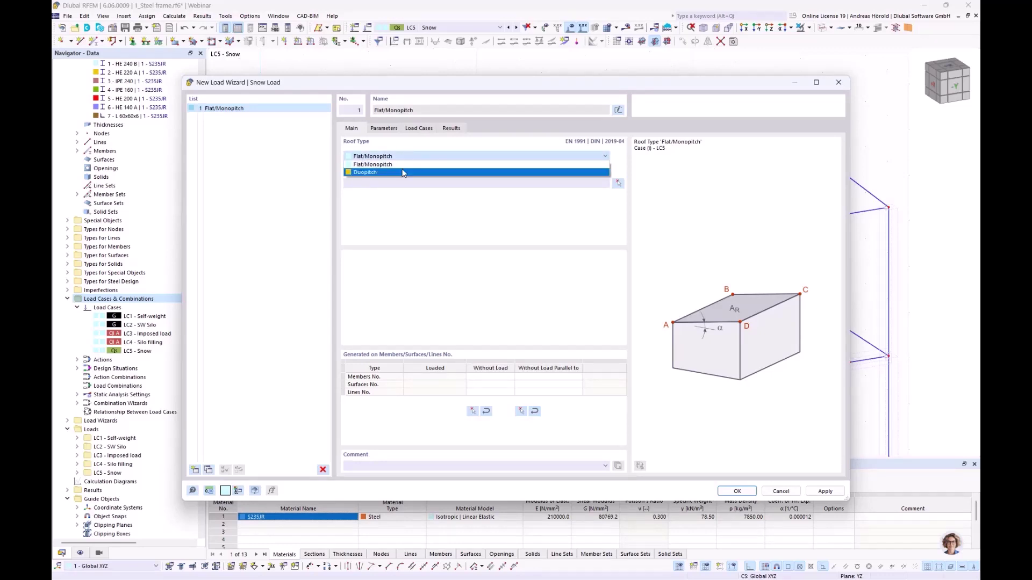
pyautogui.click(404, 166)
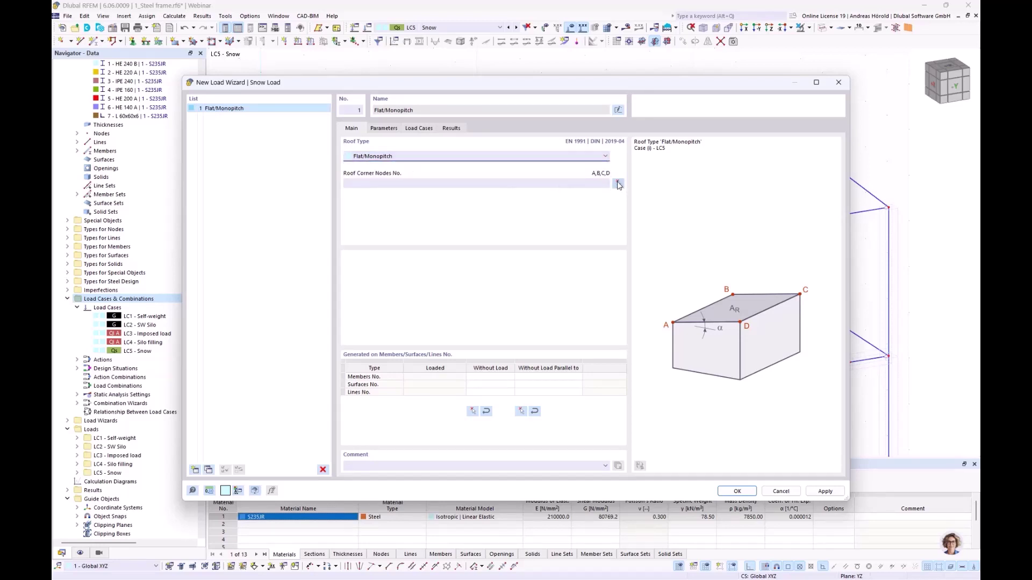
# Define the roof area for the snow load by picking the four roof corner nodes 14, 2, 4 and 16.
pyautogui.click(618, 184)
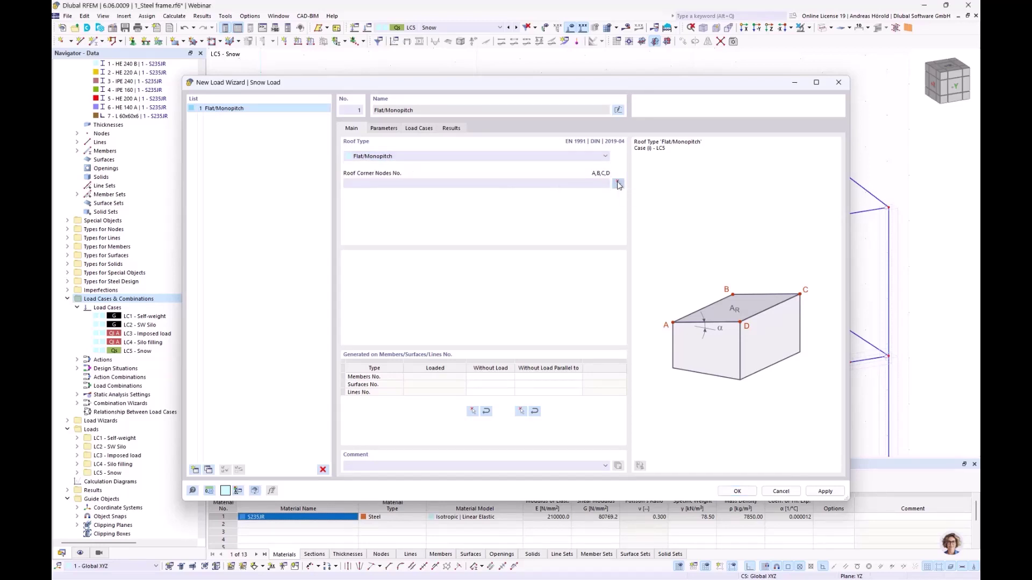
pyautogui.click(888, 208)
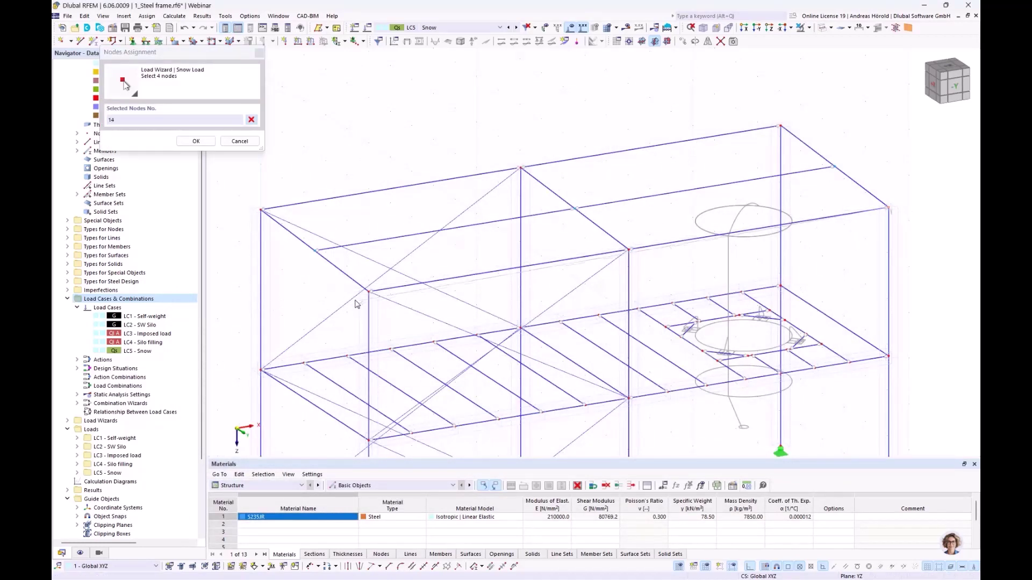
pyautogui.click(321, 247)
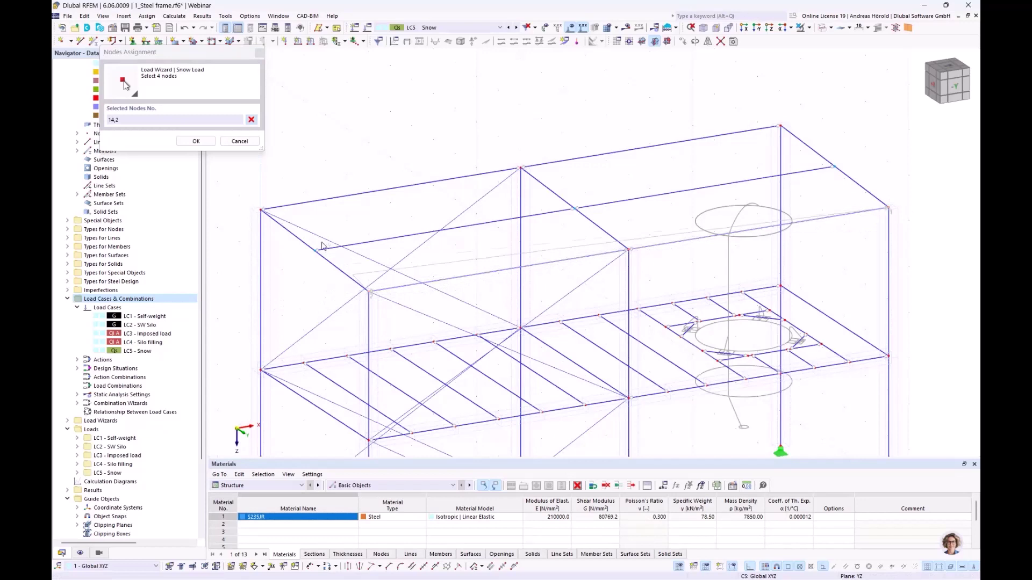
pyautogui.click(262, 209)
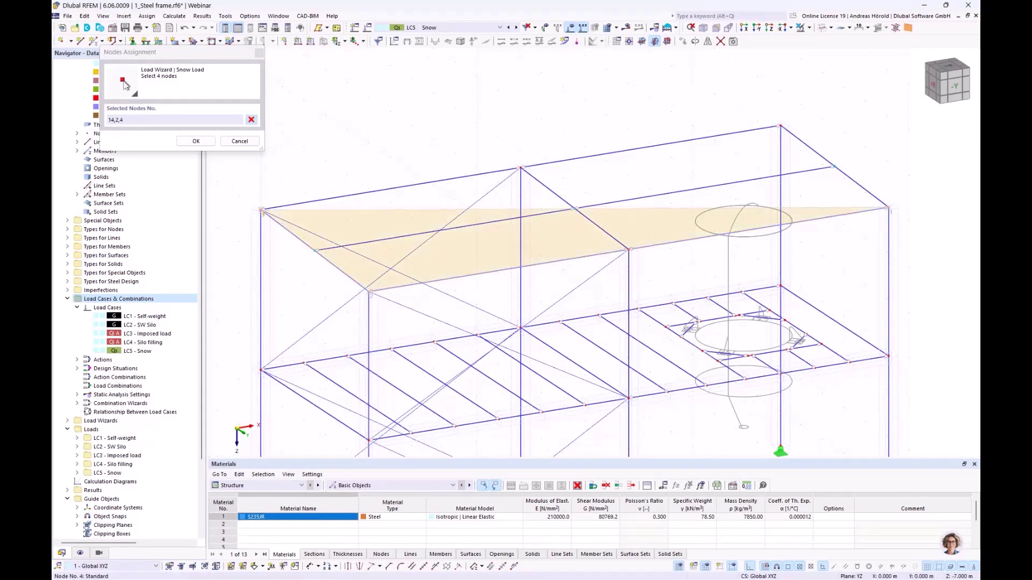
pyautogui.click(781, 127)
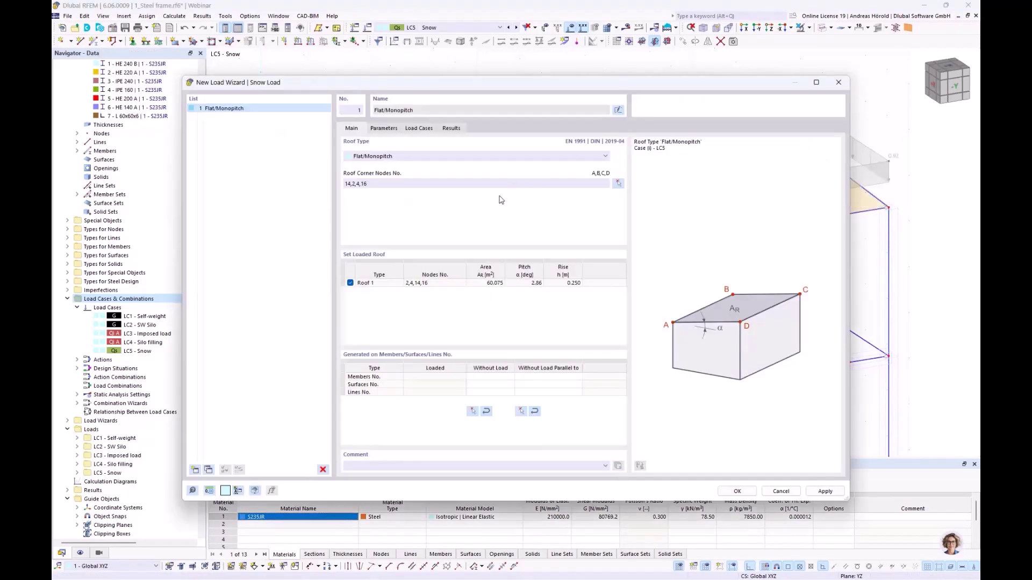
# Exclude members parallel to member 4, the sloping end roof beam, from the snow load generation.
pyautogui.click(539, 378)
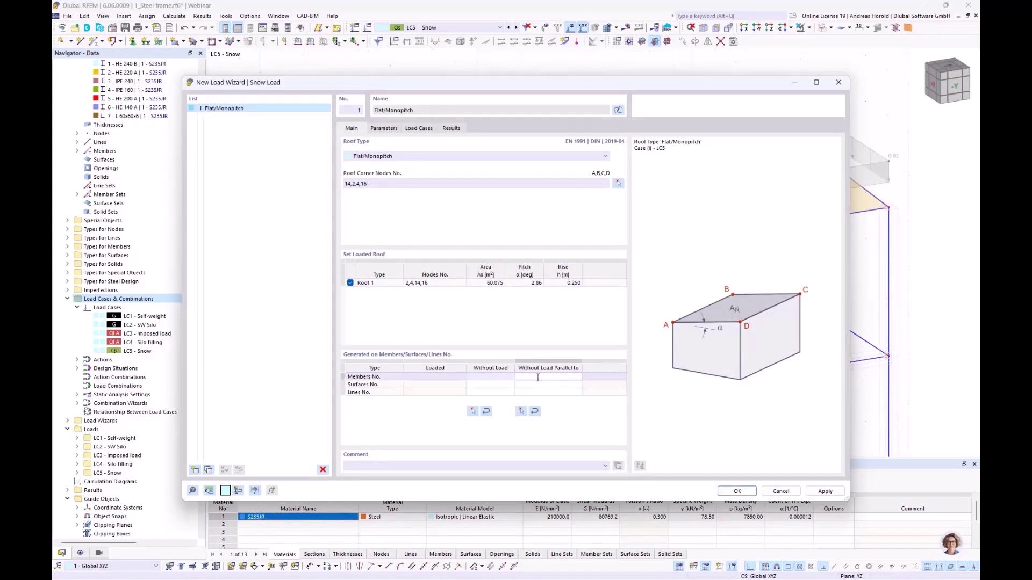
pyautogui.click(522, 411)
pyautogui.click(353, 280)
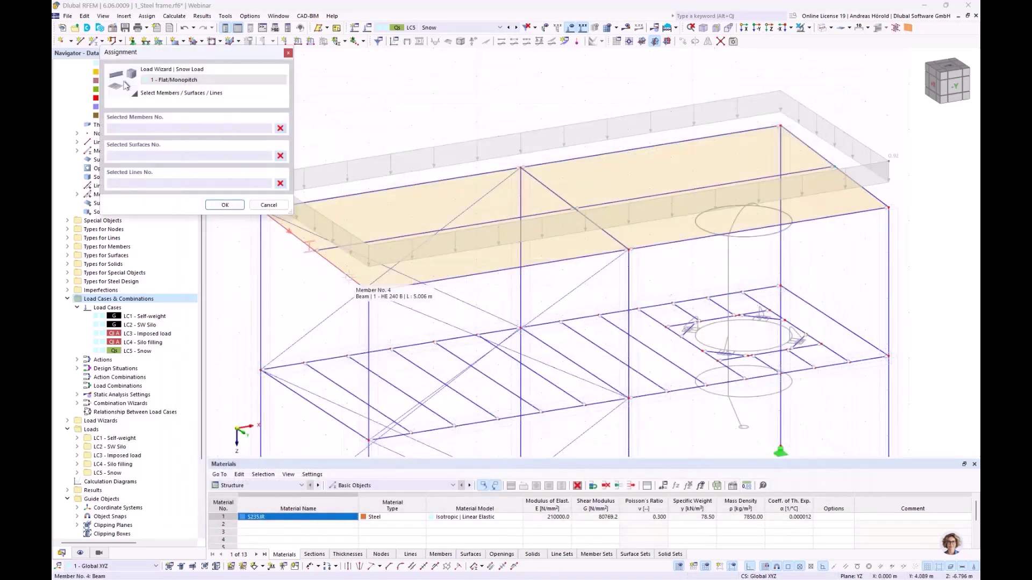
pyautogui.click(225, 206)
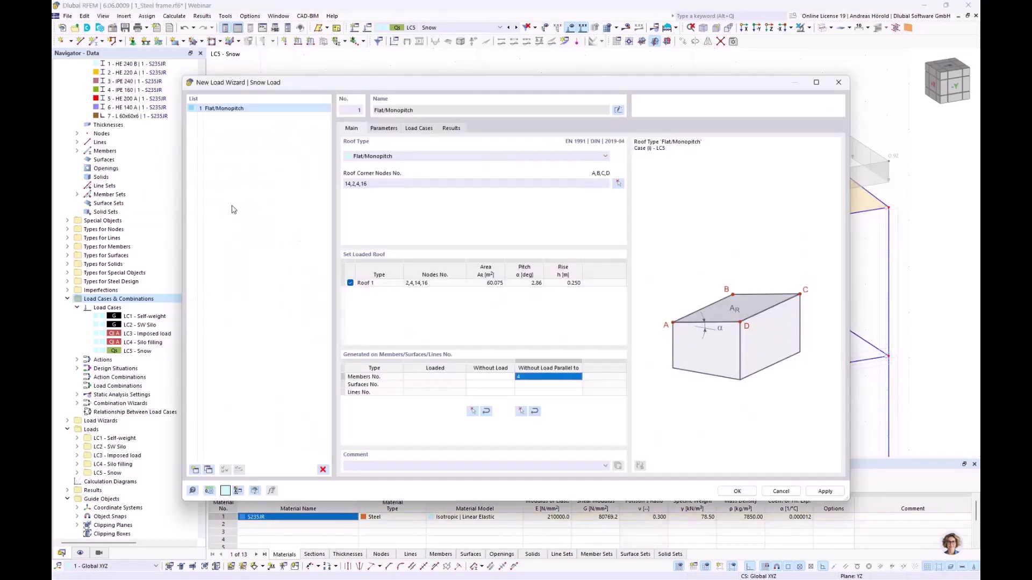
# Check the snow load's location parameters and its load case assignment, and generate the snow load on the roof.
pyautogui.click(384, 129)
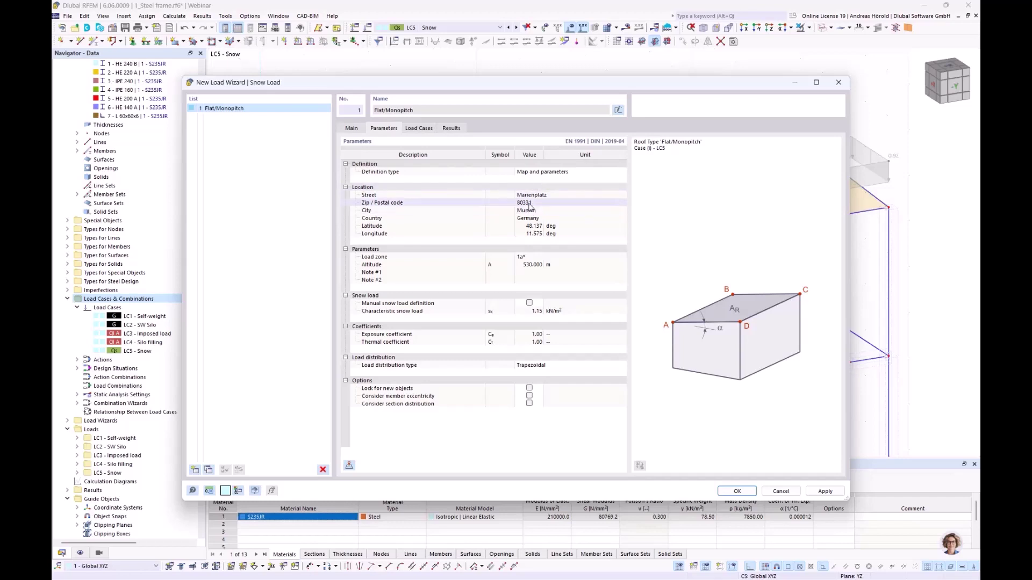
pyautogui.click(556, 174)
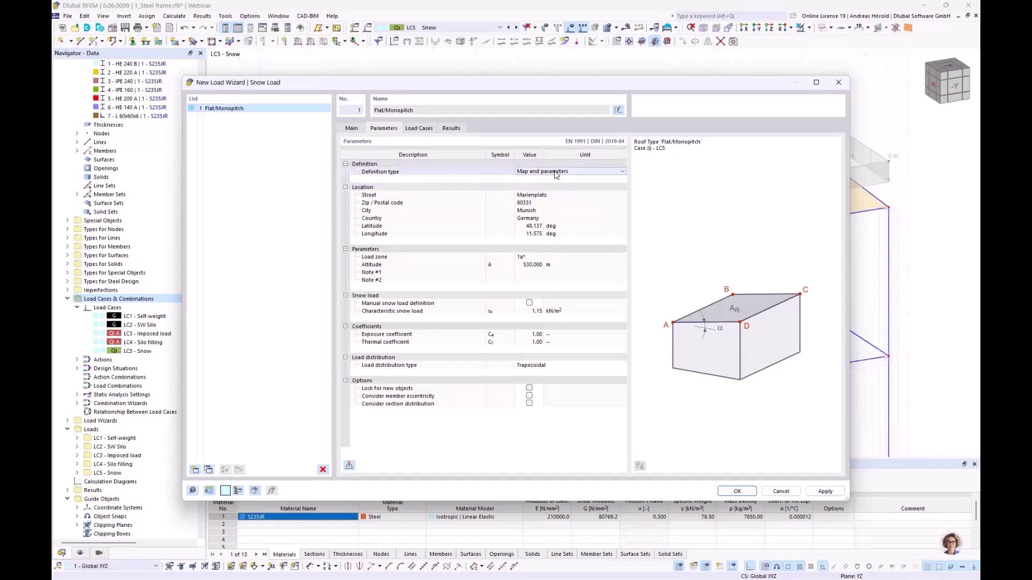
pyautogui.click(556, 173)
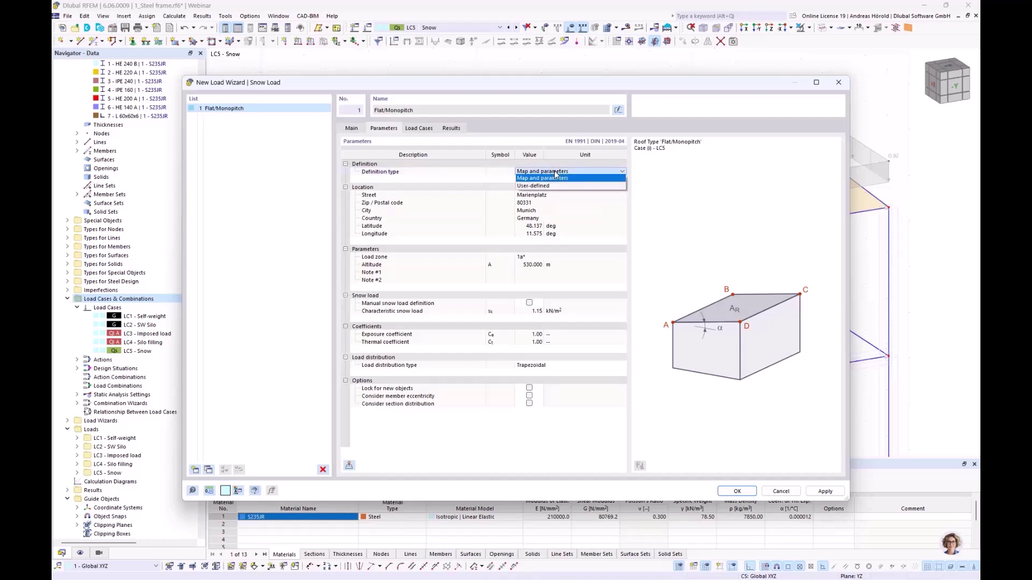
pyautogui.click(598, 203)
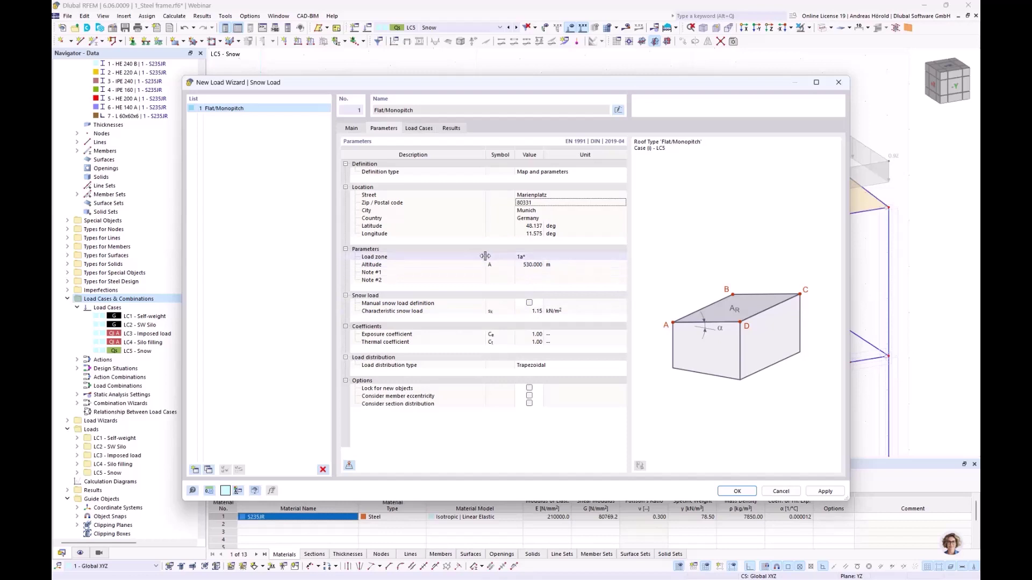
pyautogui.click(417, 129)
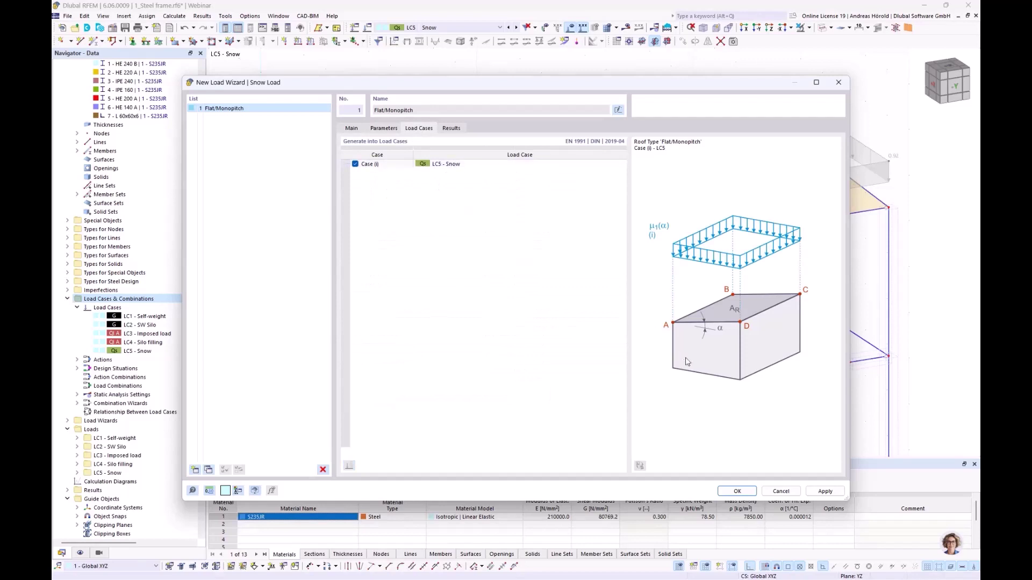
pyautogui.click(736, 490)
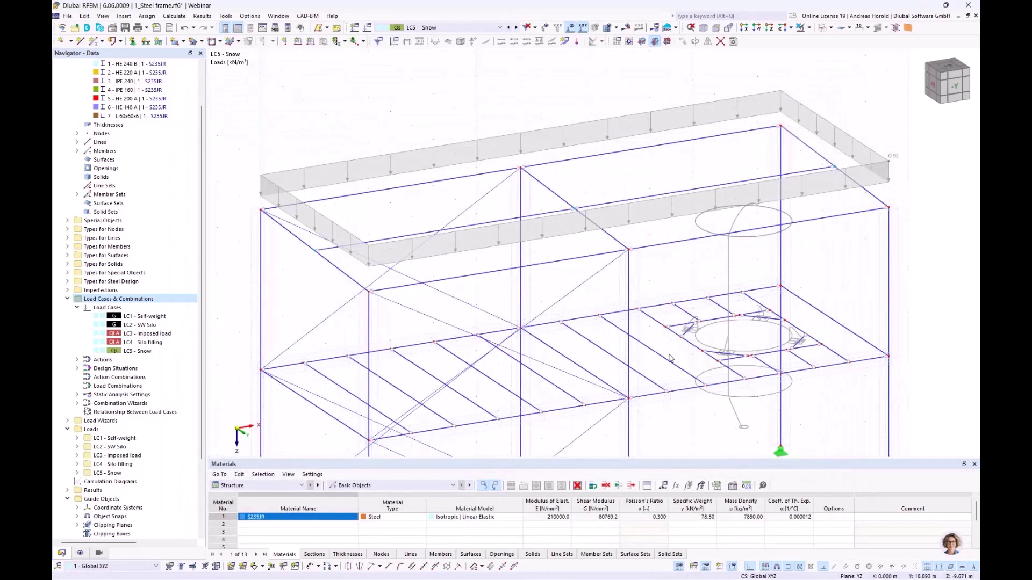
# Display the generated snow loads separately as member loads, and switch back to the area load display.
pyautogui.rightClick(540, 135)
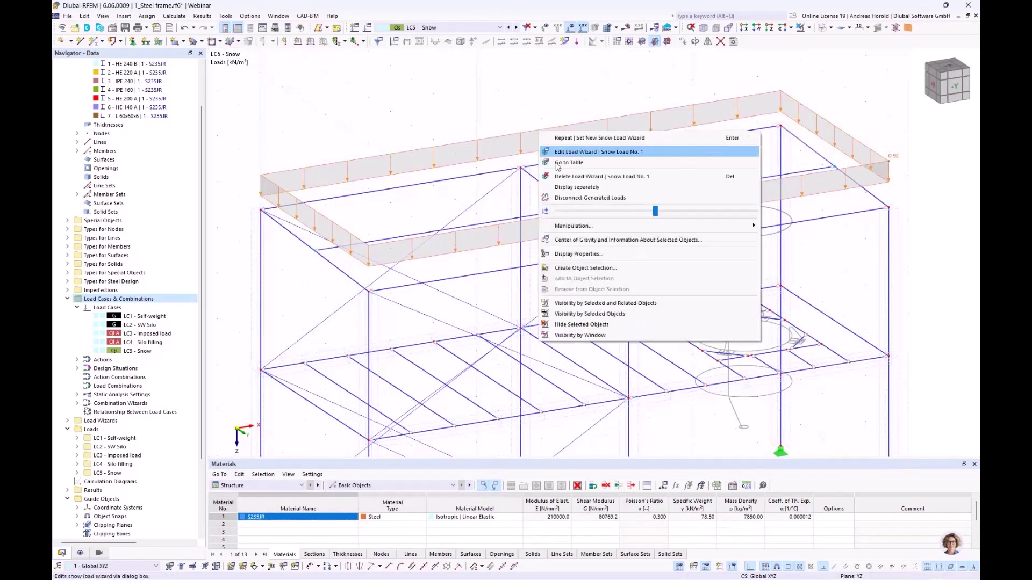
pyautogui.click(575, 188)
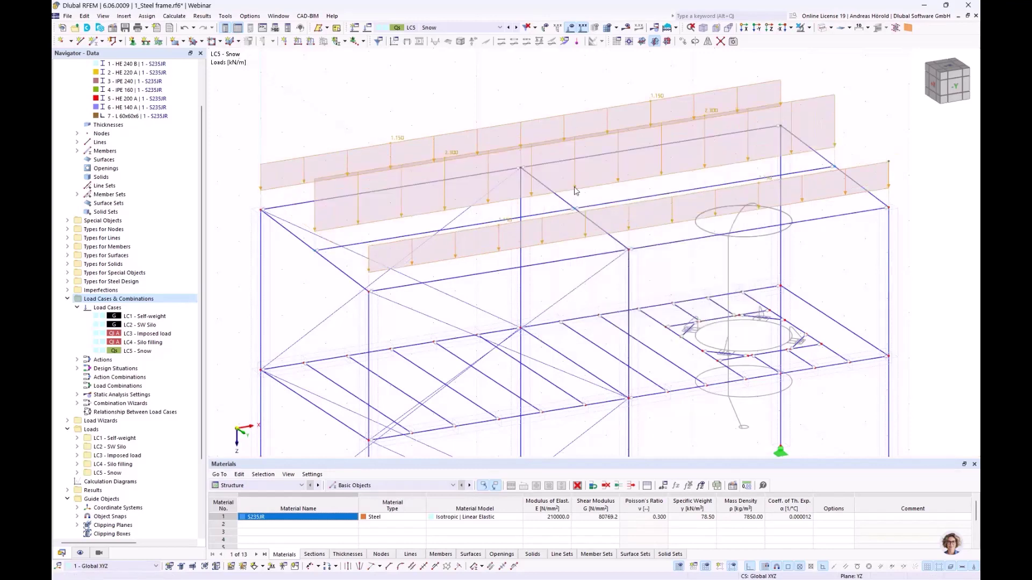
pyautogui.rightClick(565, 121)
pyautogui.click(592, 164)
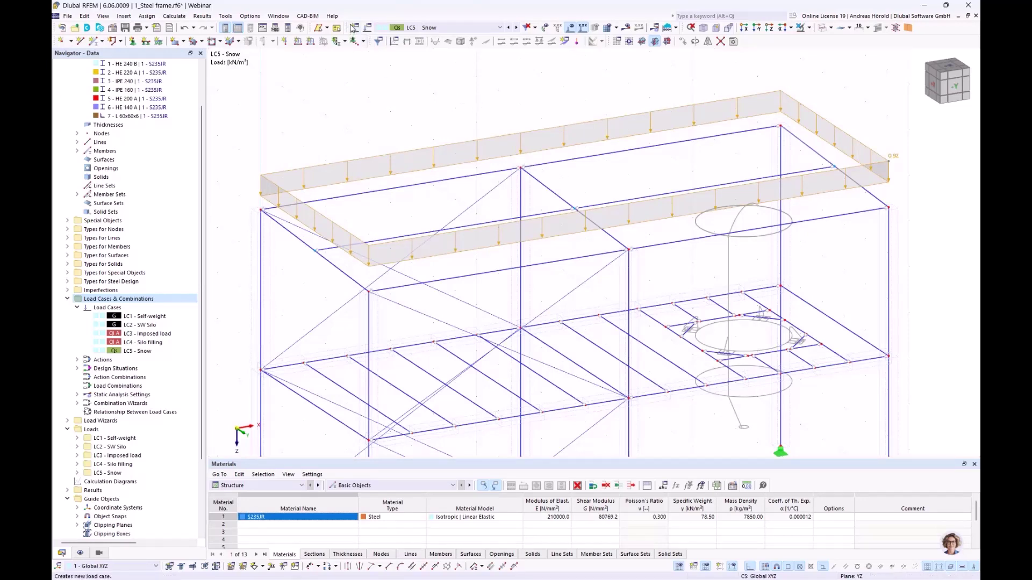
# Create load case LC6 named "Wx+" with the action category Wind.
pyautogui.click(355, 28)
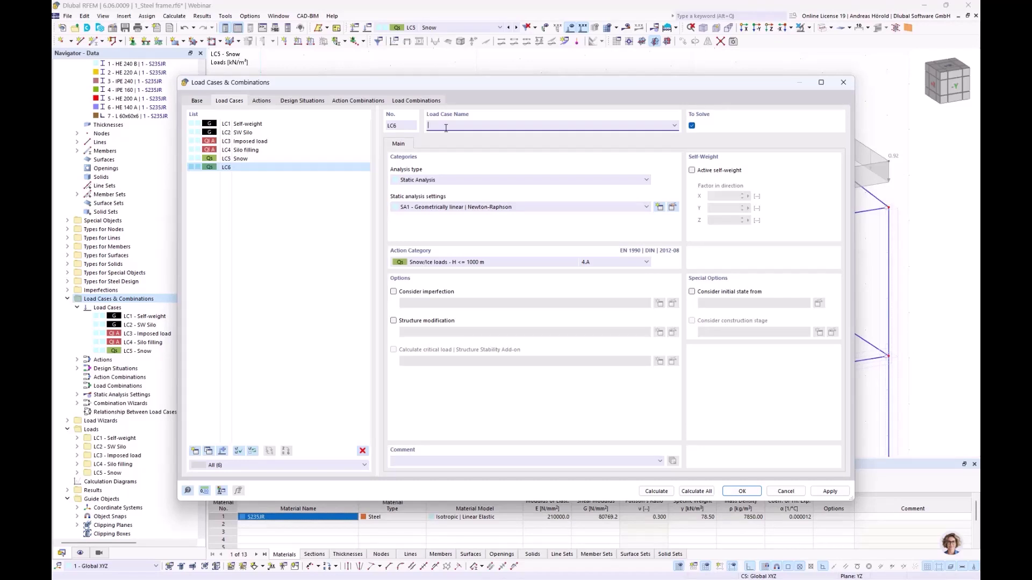
pyautogui.click(455, 263)
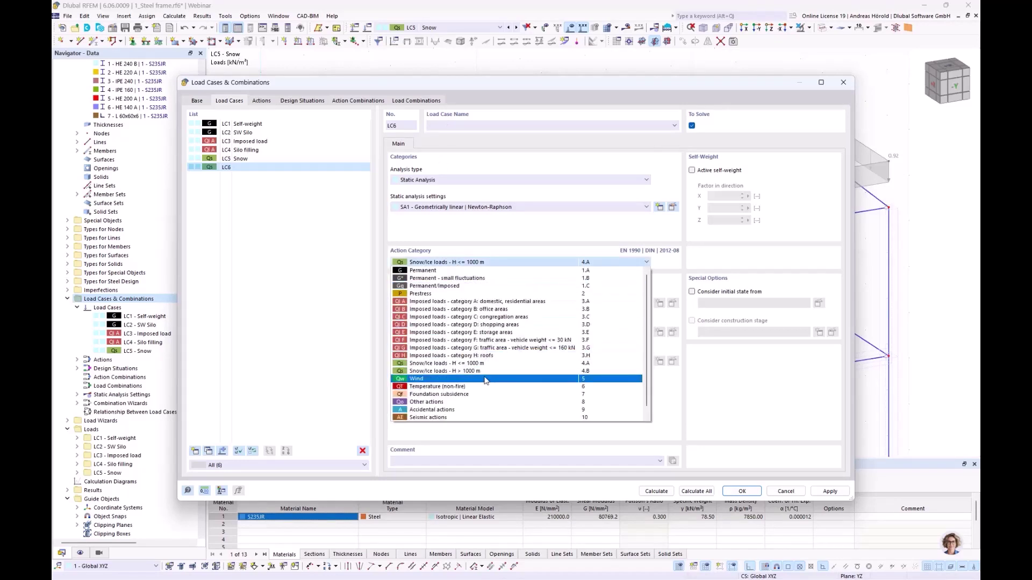
pyautogui.click(485, 380)
pyautogui.click(457, 125)
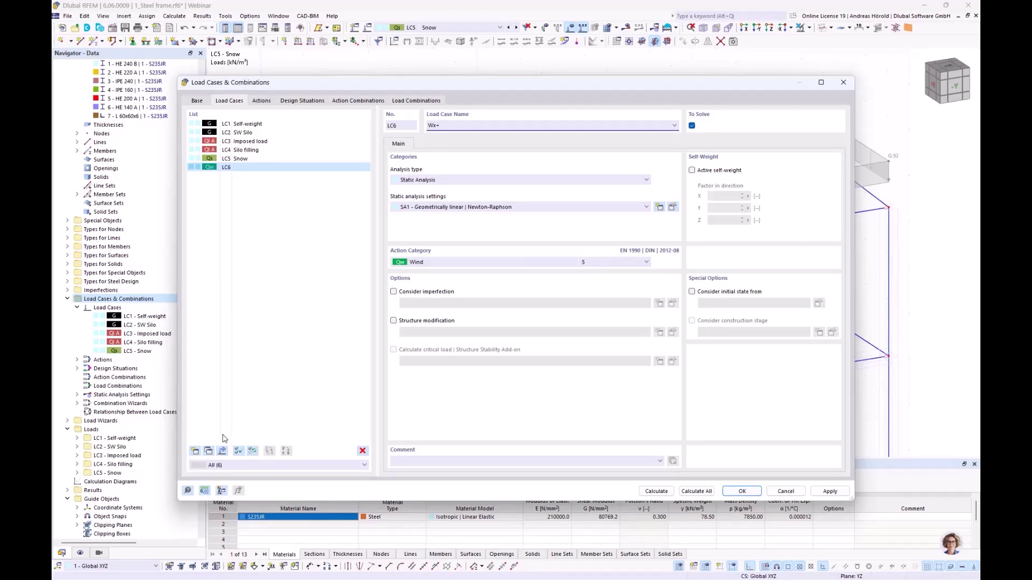
# Copy LC6 to a new wind load case LC7 and name it "Wx-".
pyautogui.click(209, 452)
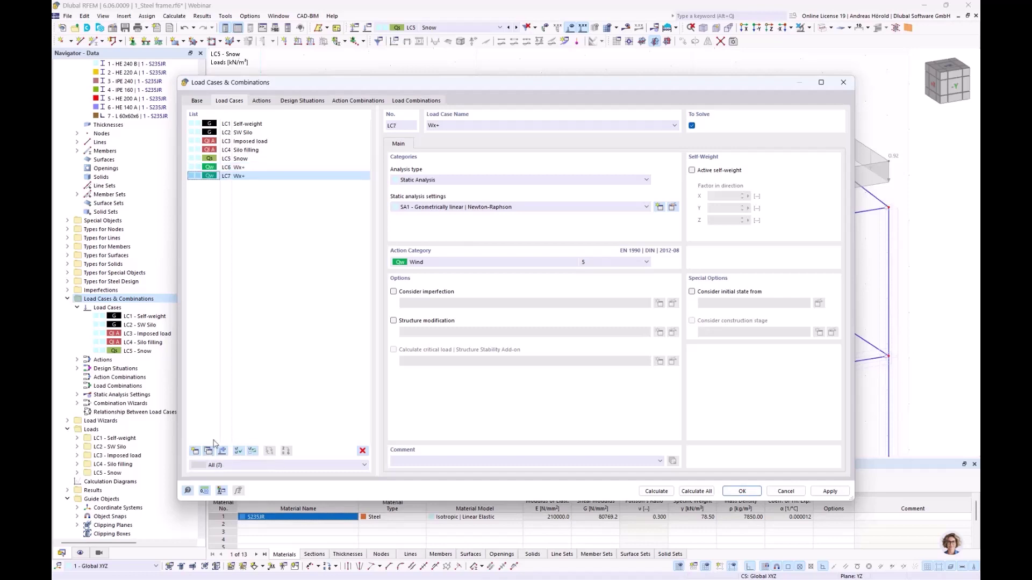
pyautogui.moveTo(436, 125); pyautogui.dragTo(451, 122)
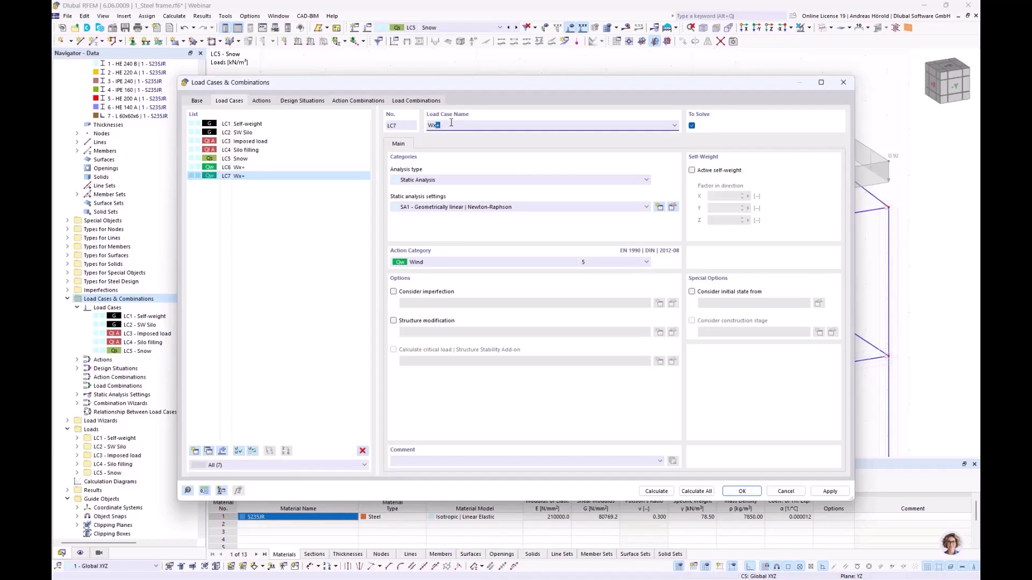
pyautogui.write('-')
# Create two more wind load cases as copies, LC8 named "Wy+" and LC9 named "Wy-", and save the load cases.
pyautogui.click(209, 453)
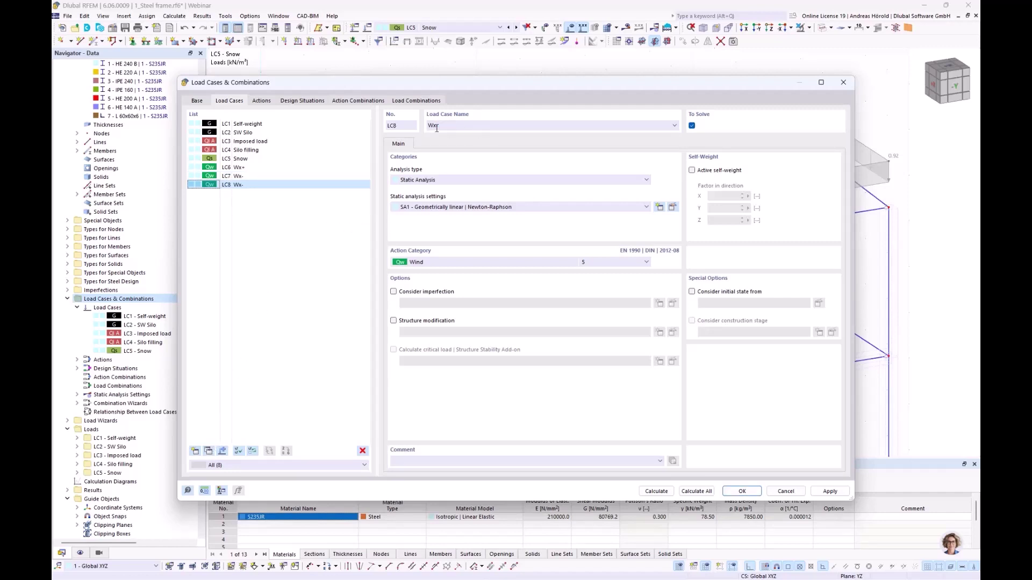
pyautogui.moveTo(435, 125); pyautogui.dragTo(455, 124)
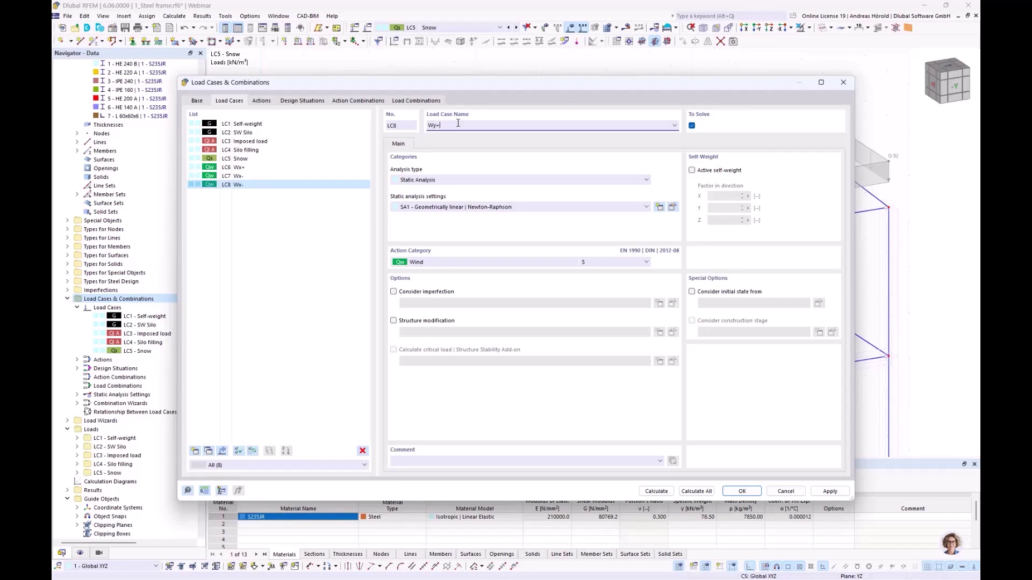
pyautogui.click(209, 453)
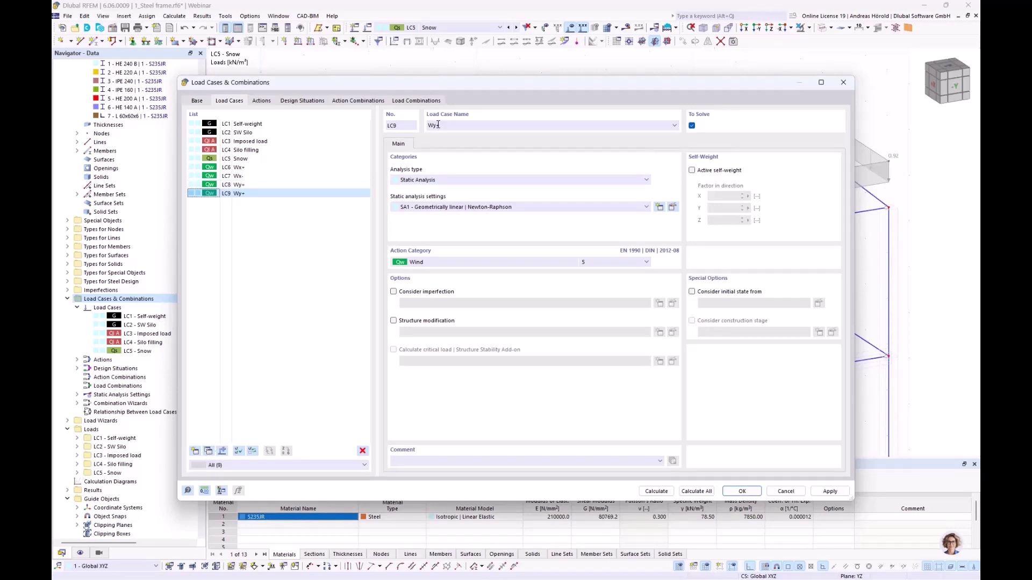
pyautogui.moveTo(435, 126); pyautogui.dragTo(450, 125)
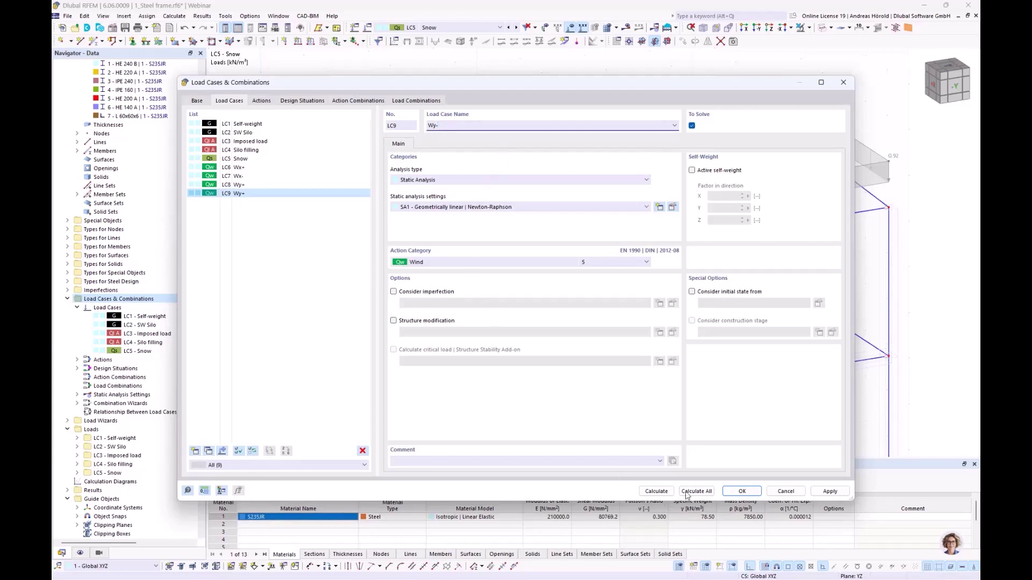
pyautogui.click(742, 492)
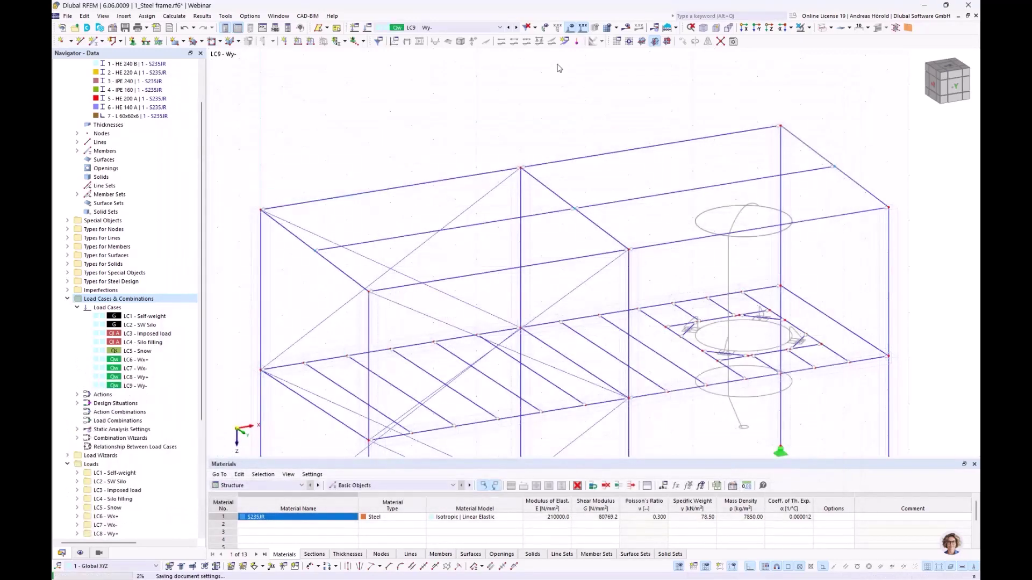
# Make load case LC6 "Wx+" active and examine the silo and its bracket members on the platform.
pyautogui.click(502, 28)
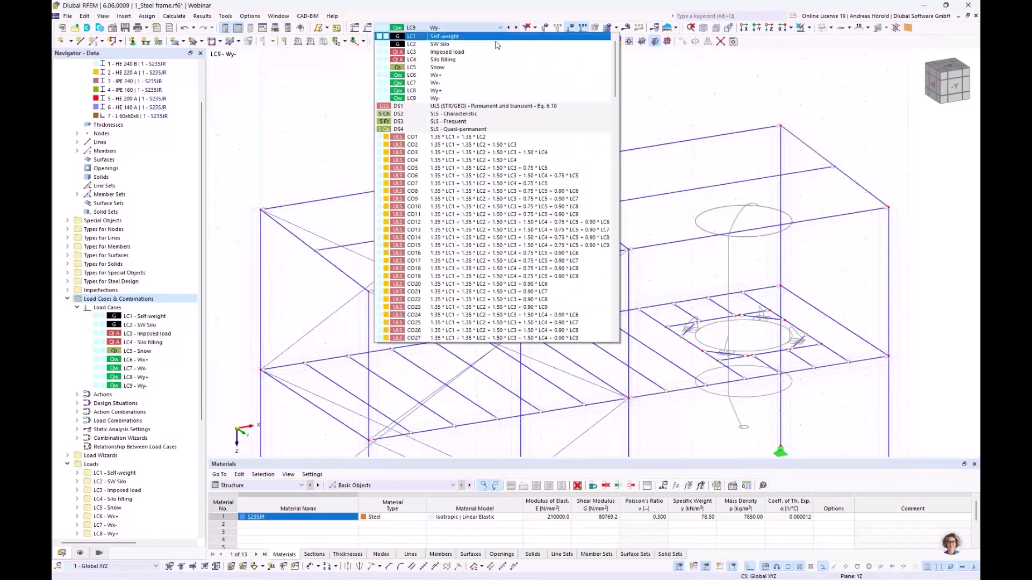
pyautogui.click(454, 75)
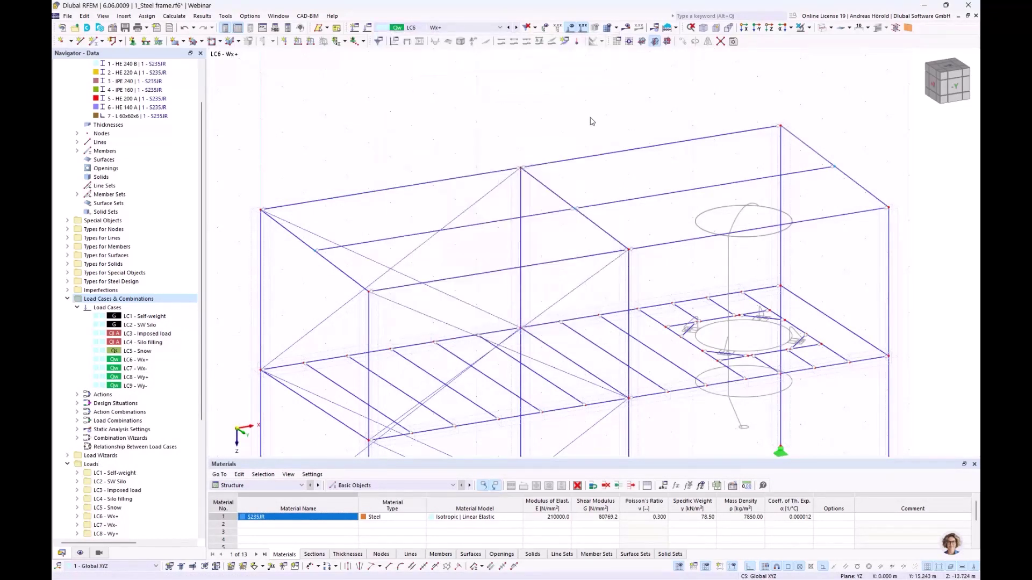
pyautogui.scroll(-2, 591, 121)
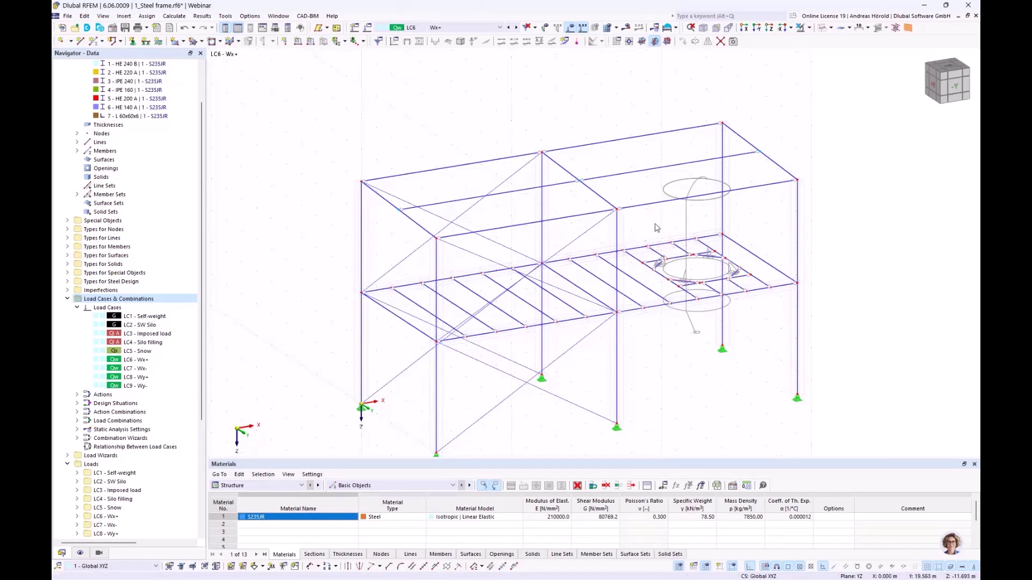
pyautogui.scroll(5, 658, 225)
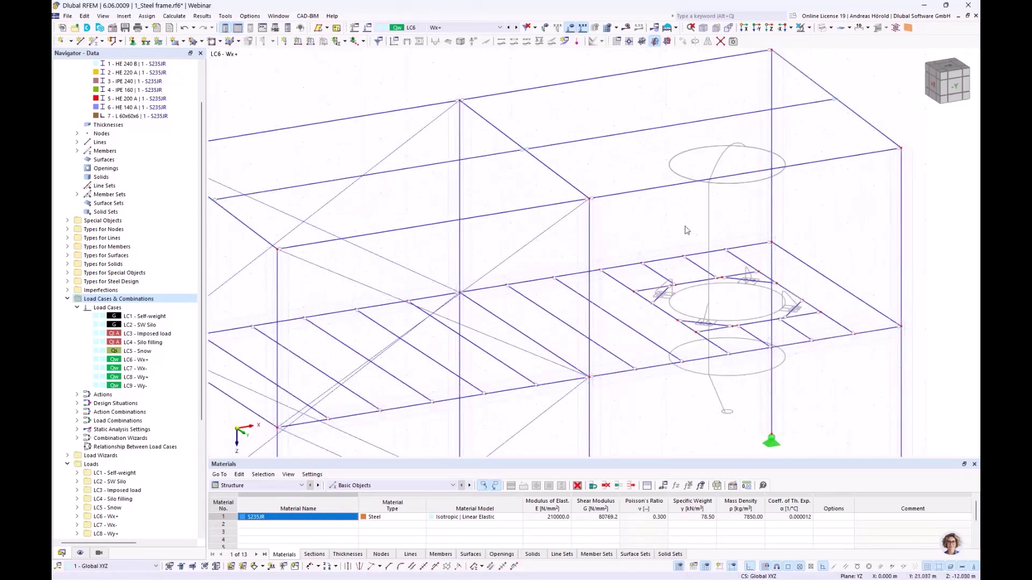
pyautogui.scroll(-1, 686, 228)
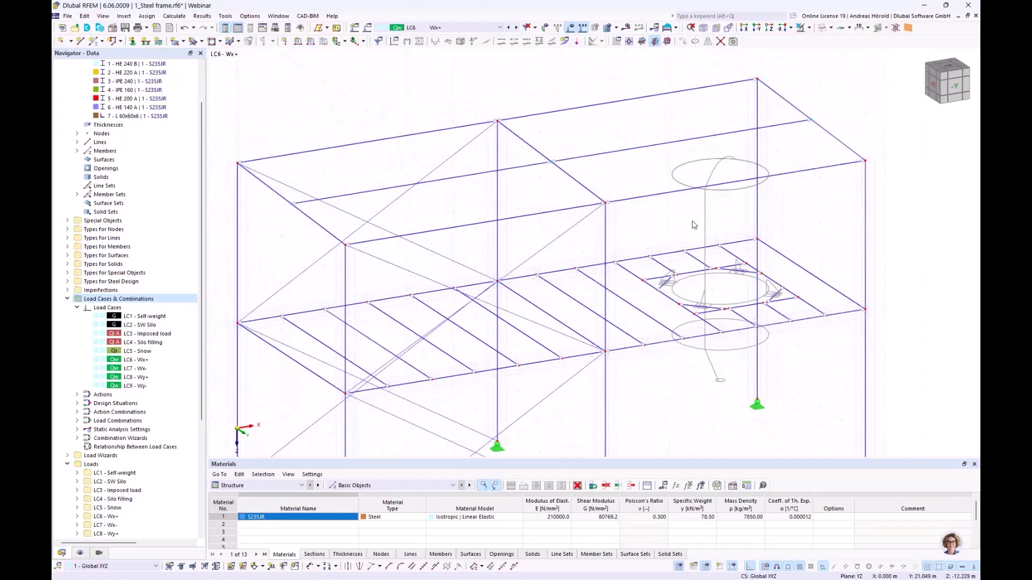
pyautogui.scroll(-1, 693, 224)
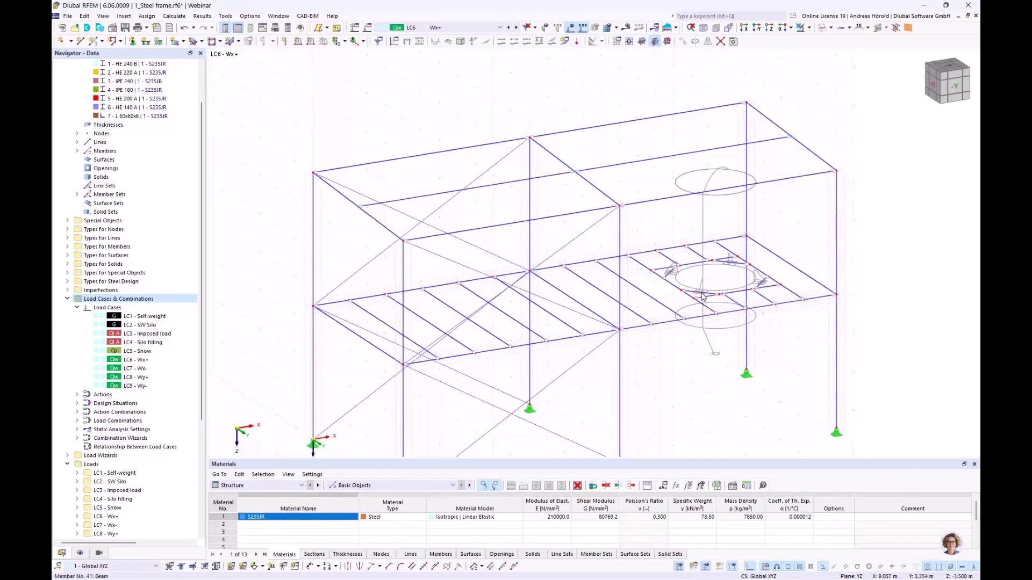
pyautogui.scroll(3, 698, 296)
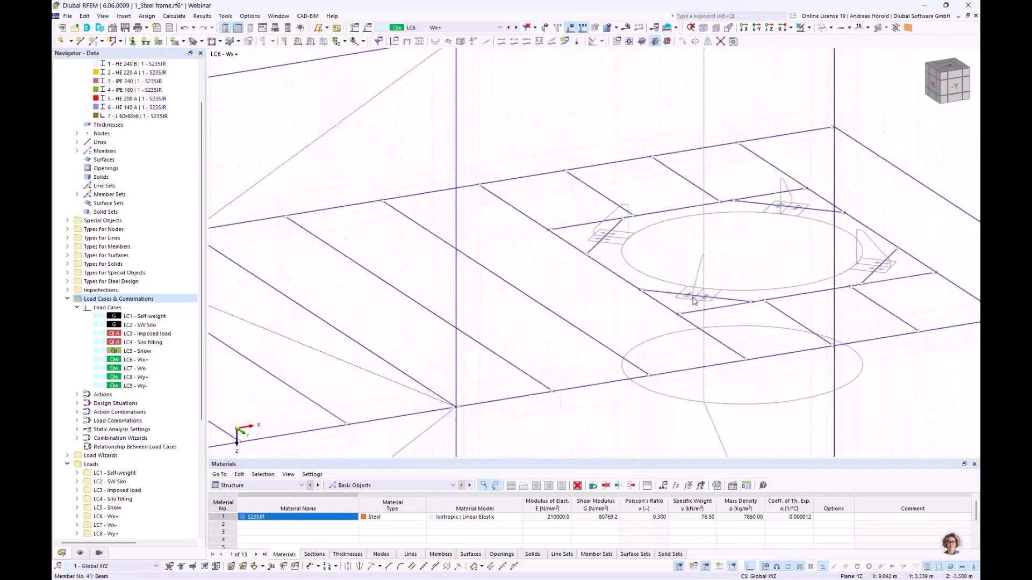
pyautogui.click(691, 297)
pyautogui.scroll(-2, 696, 298)
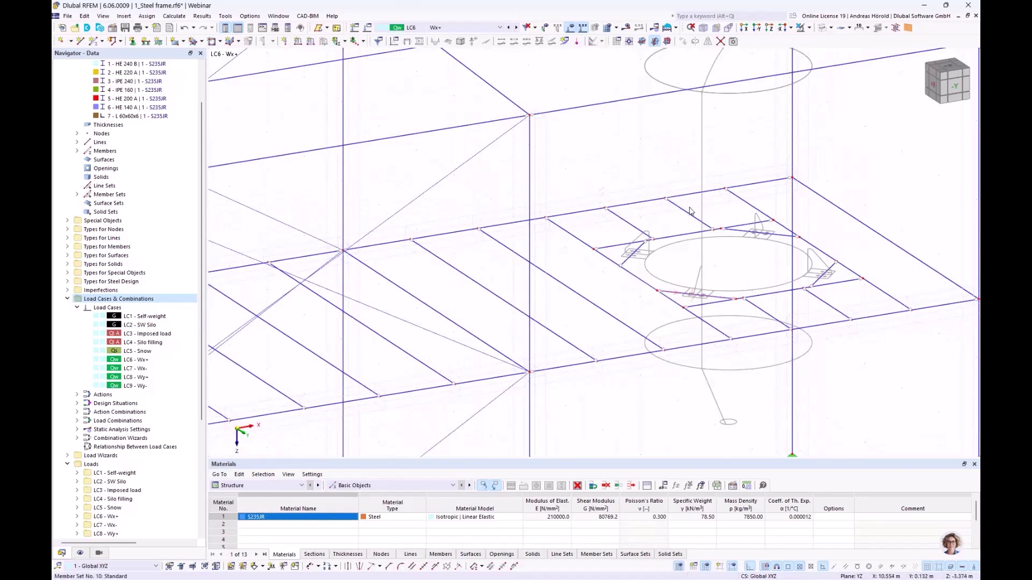
# Define a concentrated member force of 2 kN acting in the global X direction on true length for LC6 "Wx+".
pyautogui.scroll(-1, 698, 188)
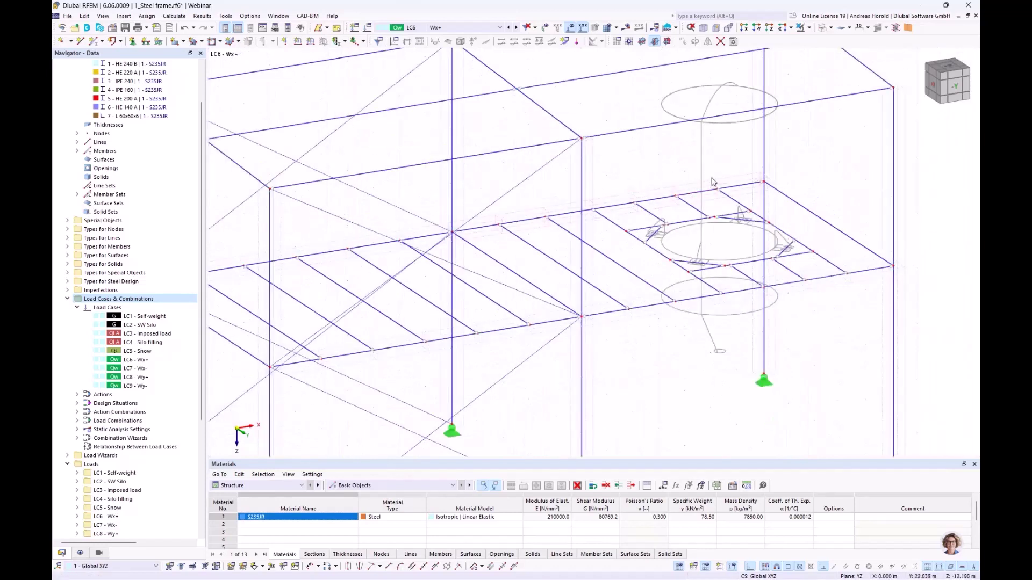
pyautogui.scroll(-1, 715, 220)
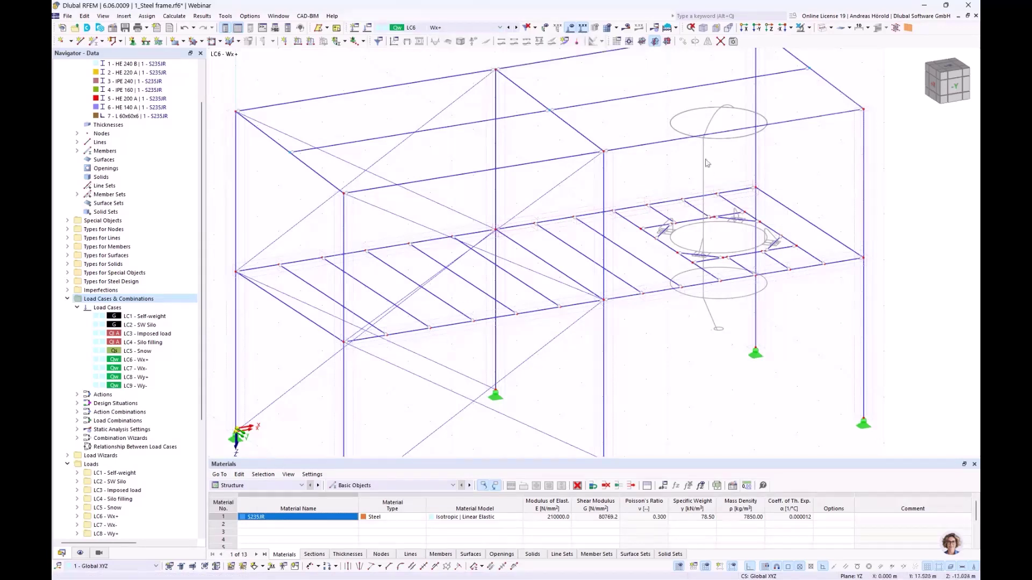
pyautogui.keyDown('ctrl'); pyautogui.moveTo(816, 202); pyautogui.dragTo(785, 221, button='middle'); pyautogui.keyUp('ctrl')
pyautogui.rightClick(784, 223)
pyautogui.scroll(6, 783, 224)
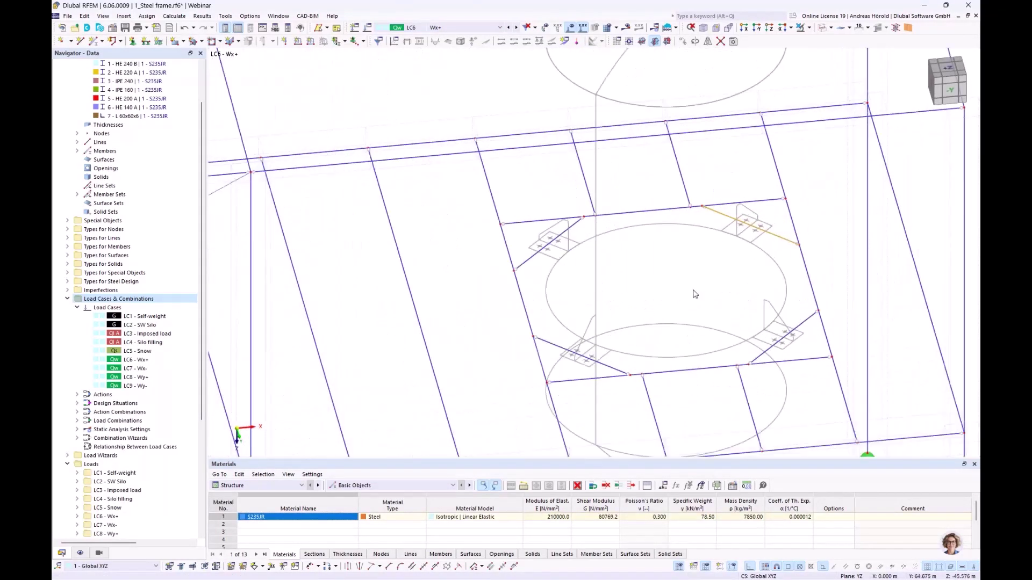
pyautogui.click(310, 42)
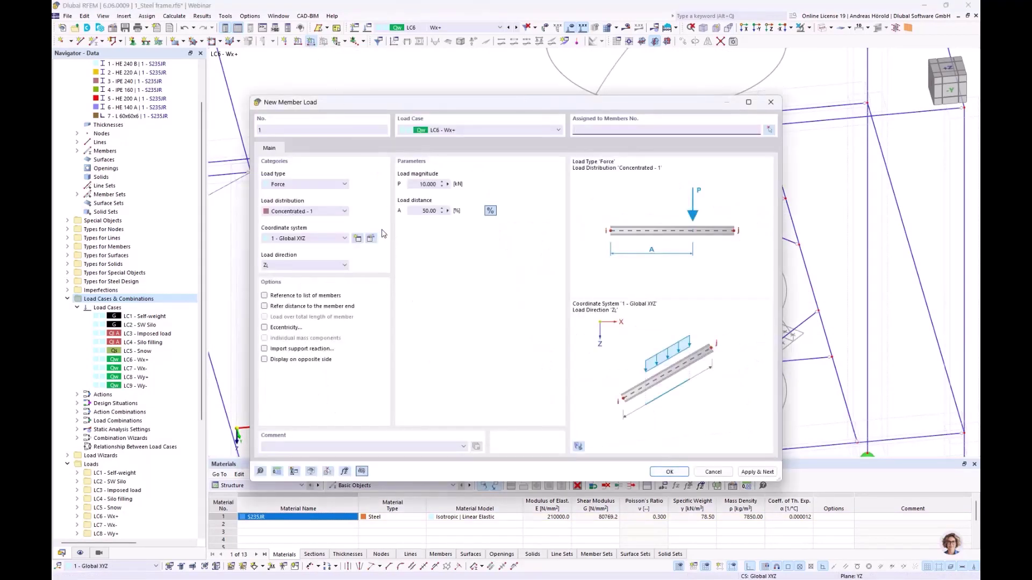
pyautogui.click(293, 266)
pyautogui.click(294, 274)
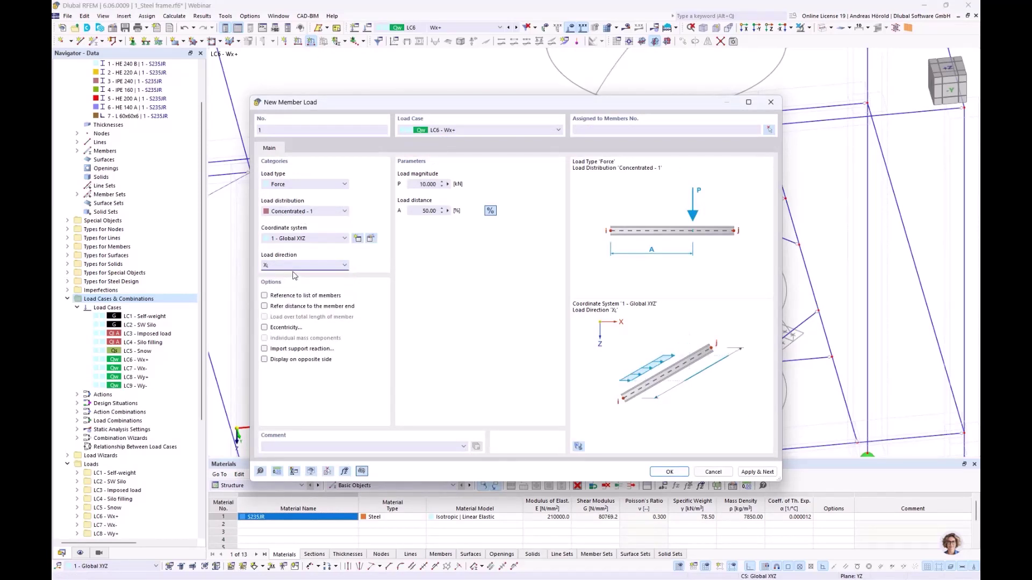
pyautogui.doubleClick(418, 184)
pyautogui.write('2')
pyautogui.click(668, 473)
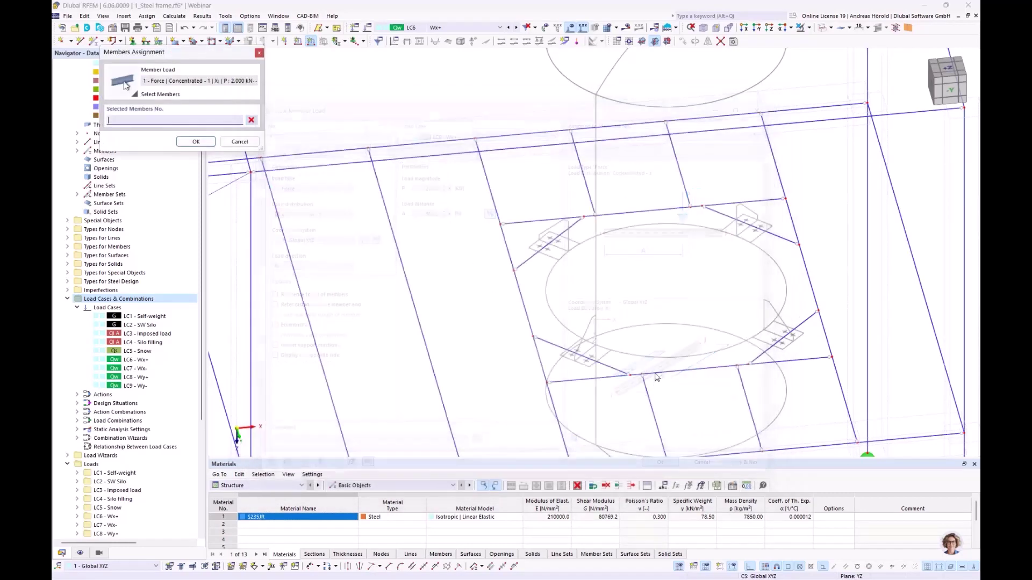
# Assign the 2 kN horizontal force to all four diagonal members beneath the silo brackets, members 38 to 41.
pyautogui.moveTo(758, 214); pyautogui.dragTo(702, 257)
pyautogui.moveTo(798, 321); pyautogui.dragTo(776, 343)
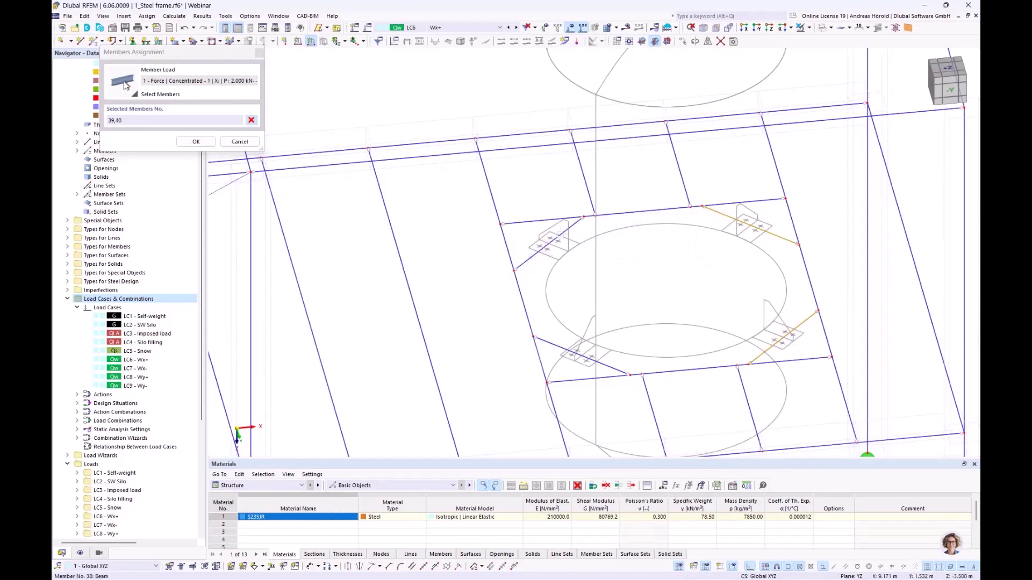
pyautogui.click(554, 234)
pyautogui.click(581, 355)
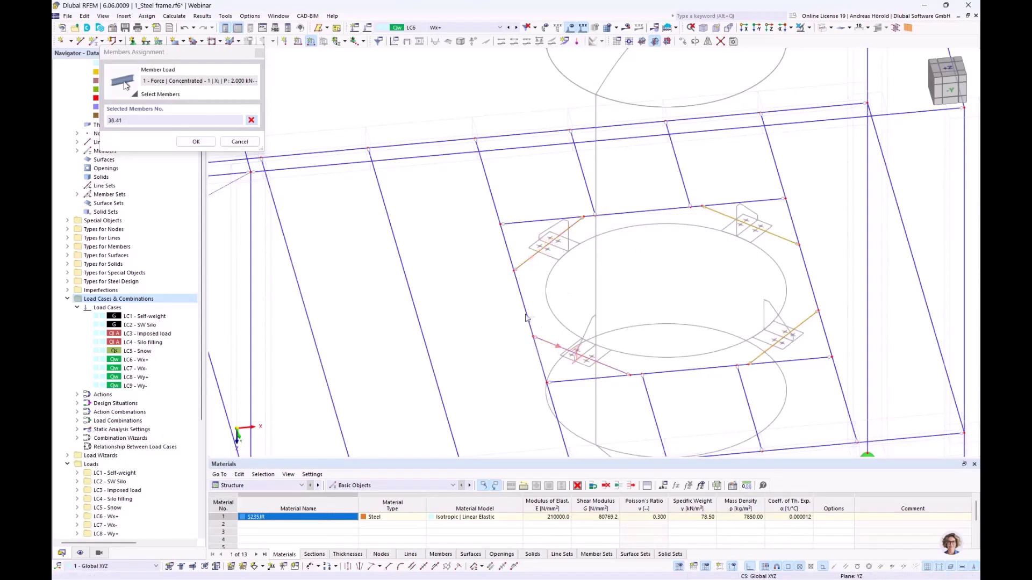
pyautogui.click(196, 141)
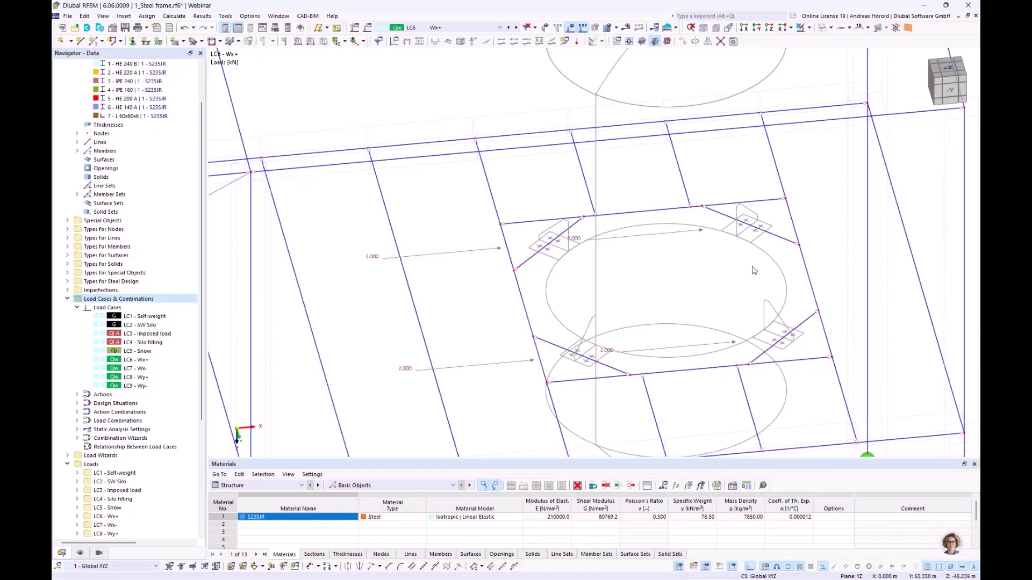
# Add a concentrated 2.5 kN force in global Z on true length to members 39 and 40, the silo's +x side supports.
pyautogui.click(311, 43)
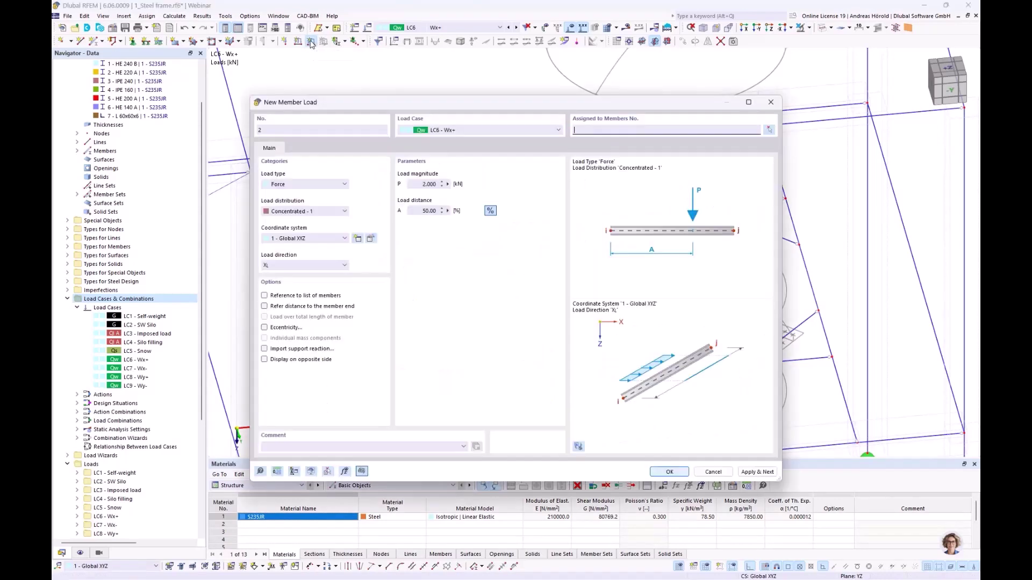
pyautogui.click(291, 267)
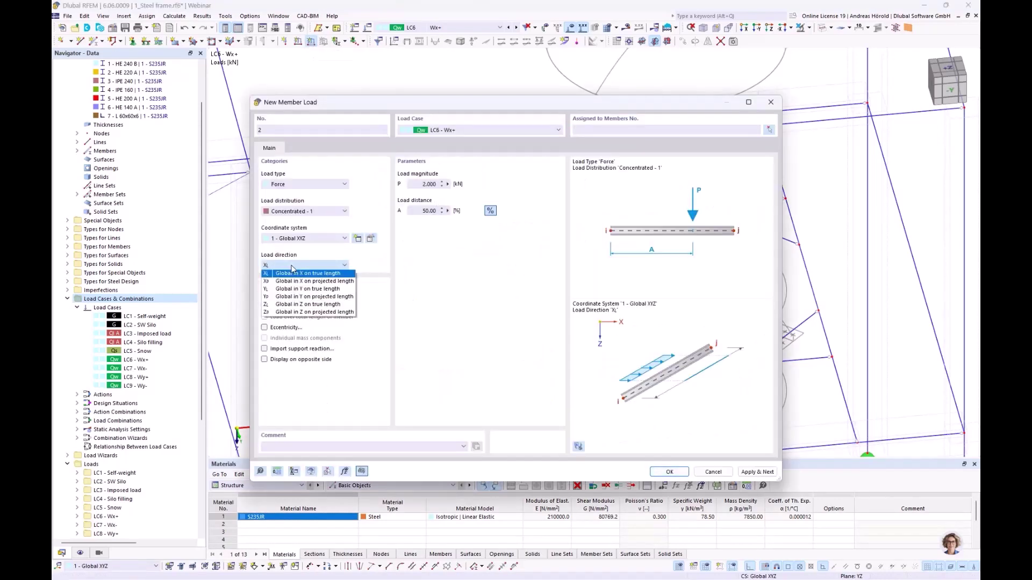
pyautogui.click(301, 305)
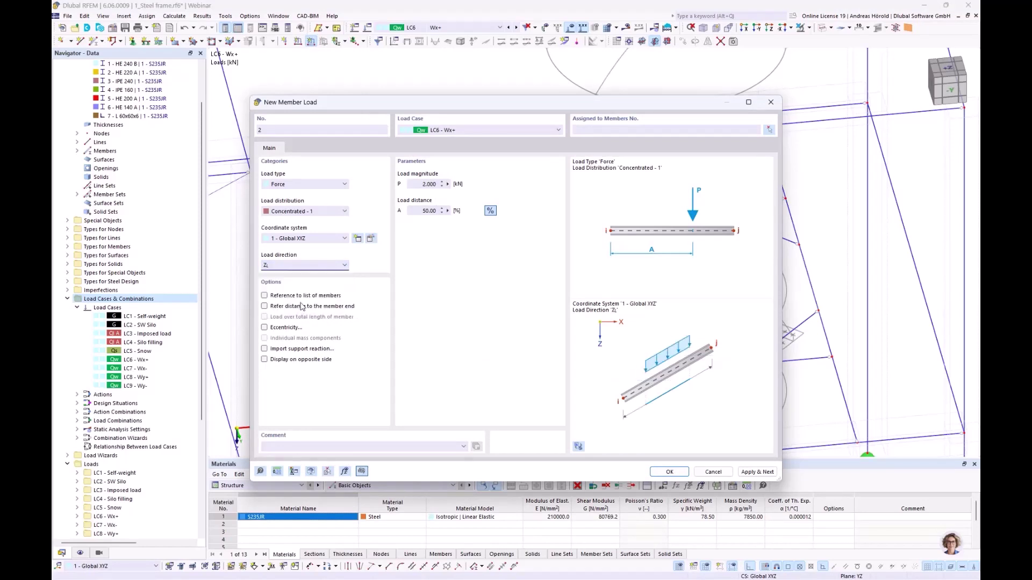
pyautogui.moveTo(428, 184); pyautogui.dragTo(447, 183)
pyautogui.click(670, 472)
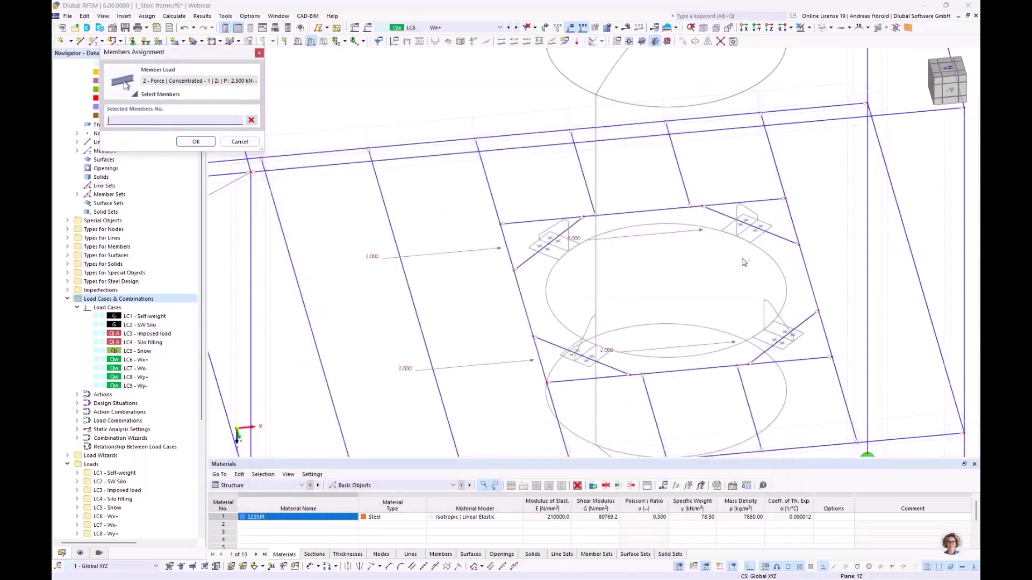
pyautogui.click(760, 238)
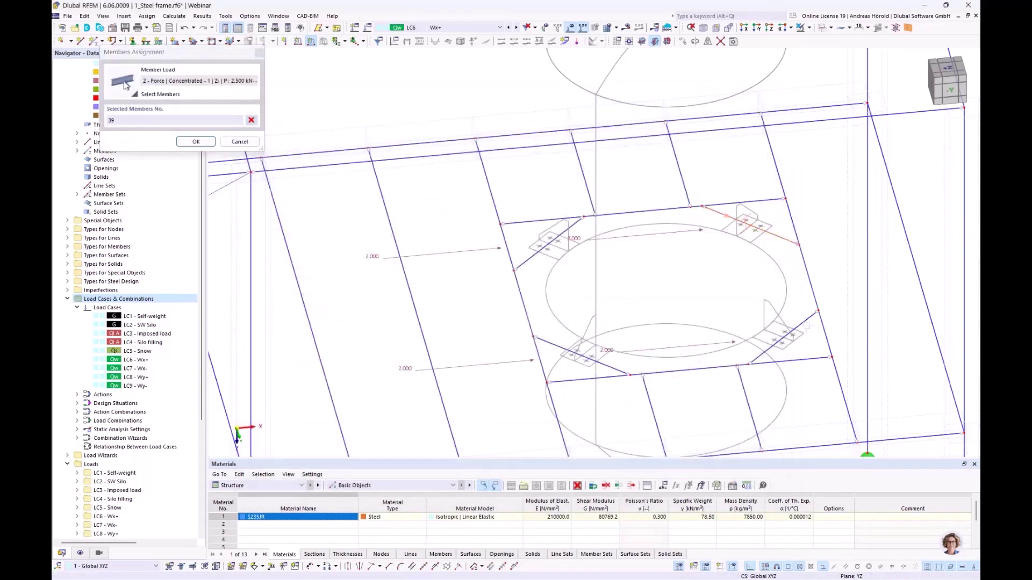
pyautogui.click(791, 325)
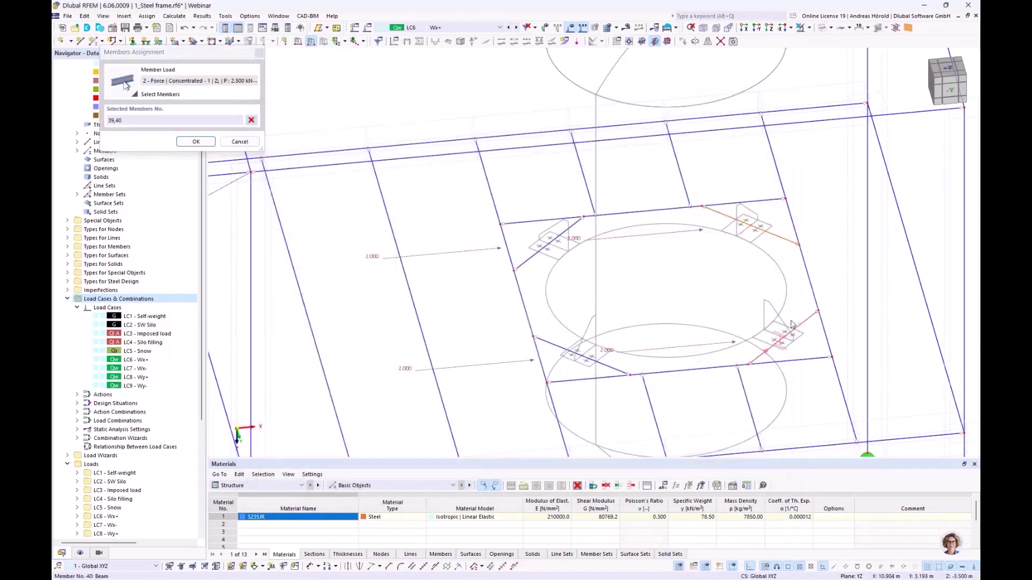
pyautogui.click(195, 142)
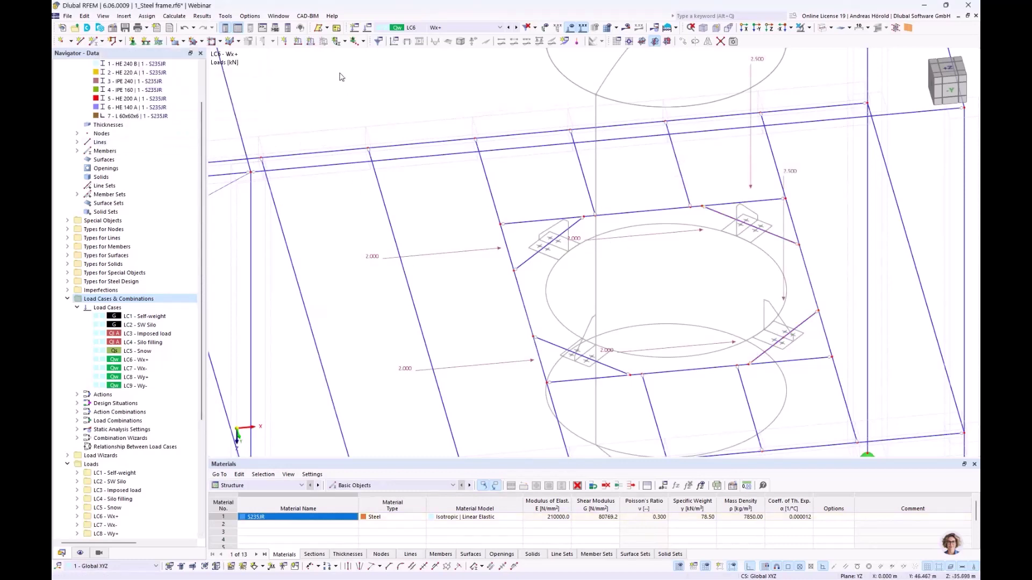
# Add a concentrated -2.5 kN force in global Z to members 38 and 41, the silo's -x side supports.
pyautogui.click(310, 42)
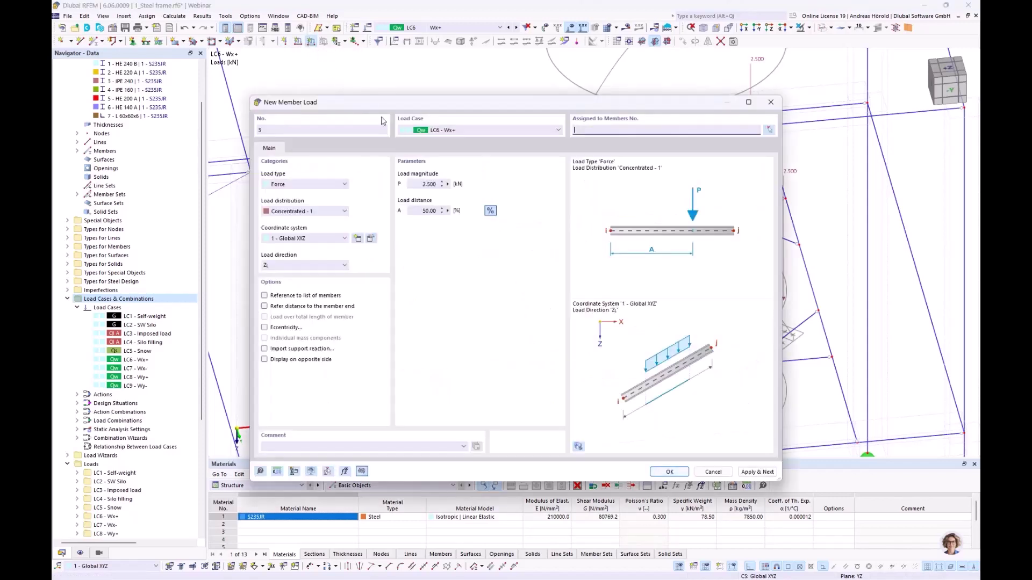
pyautogui.click(415, 184)
pyautogui.click(669, 472)
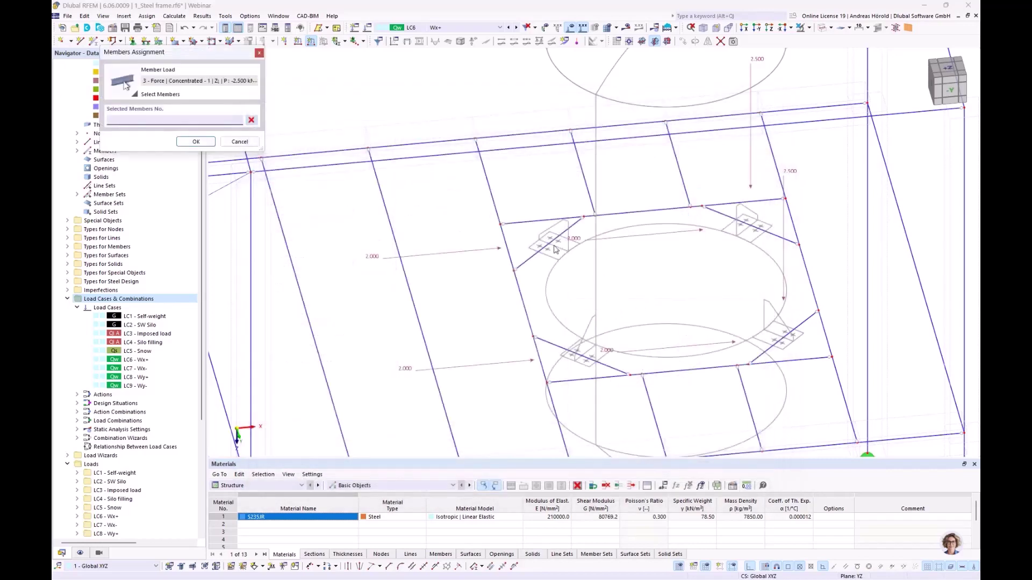
pyautogui.click(547, 244)
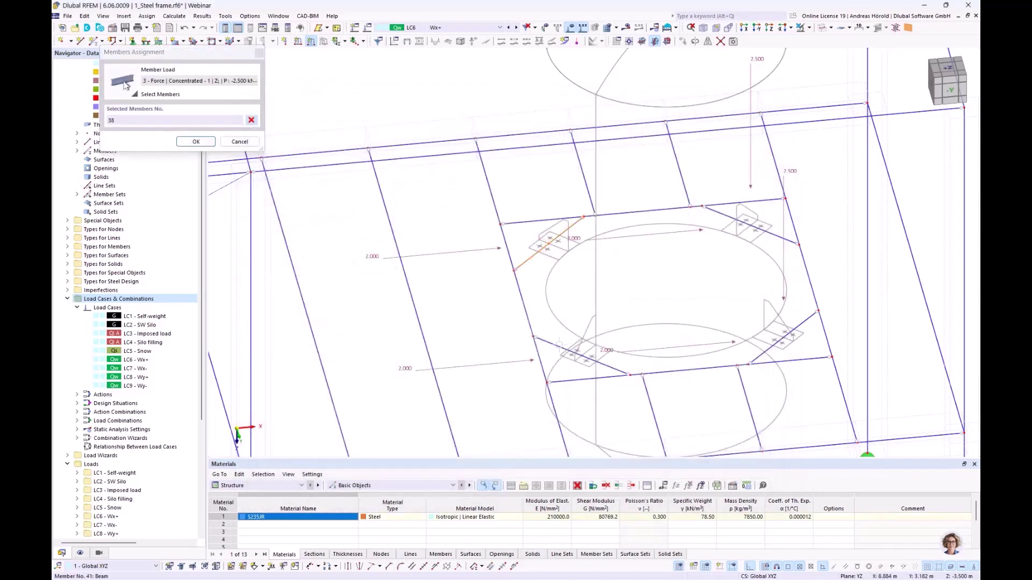
pyautogui.click(560, 345)
pyautogui.click(196, 142)
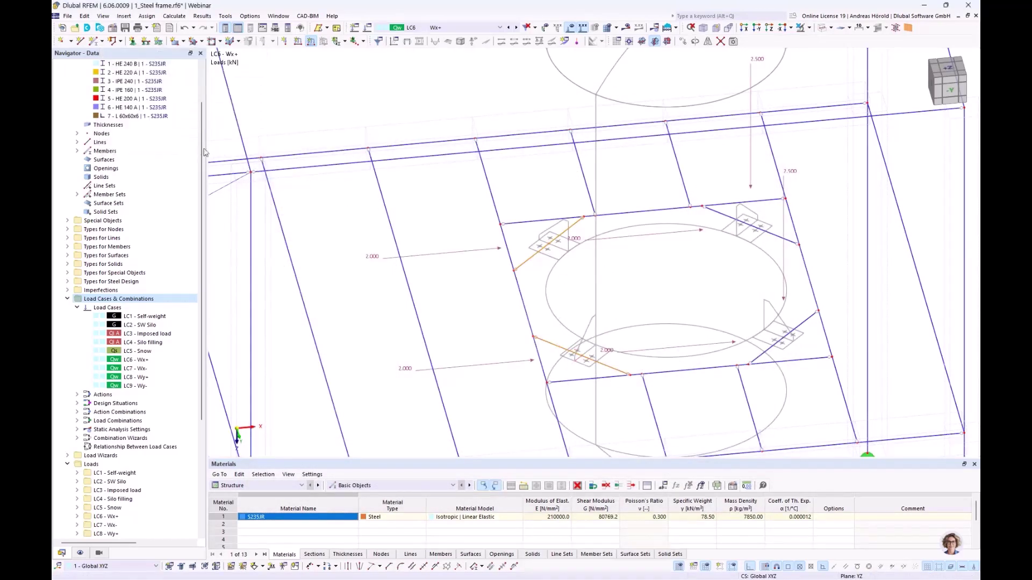
# Activate load case LC7 "Wx-", enlarge the table area and display its member loads table.
pyautogui.scroll(-5, 535, 264)
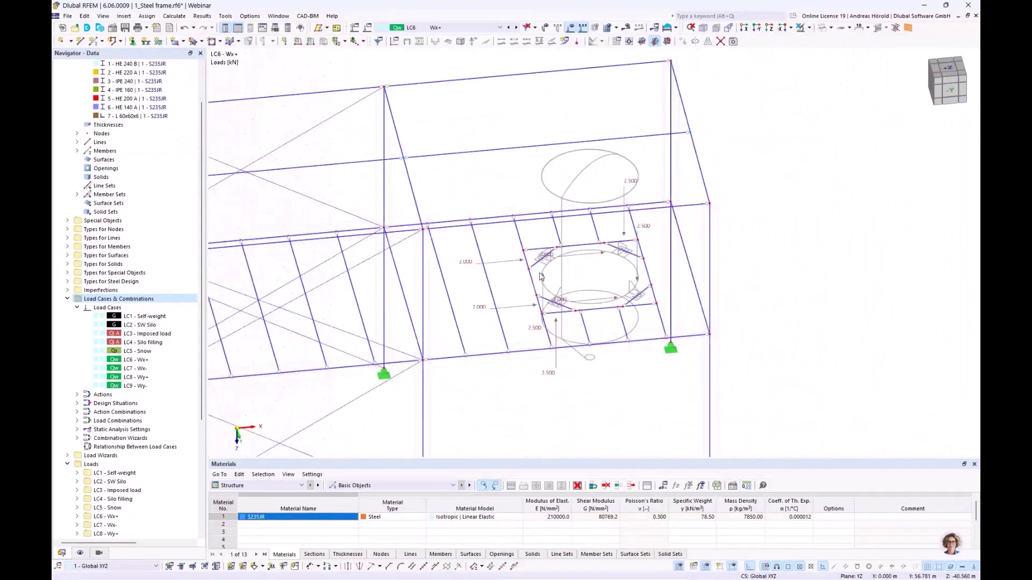
pyautogui.moveTo(549, 270)
pyautogui.keyDown('ctrl'); pyautogui.mouseDown(button='middle')
pyautogui.moveTo(549, 253)
pyautogui.moveTo(546, 262)
pyautogui.mouseUp(button='middle'); pyautogui.keyUp('ctrl')
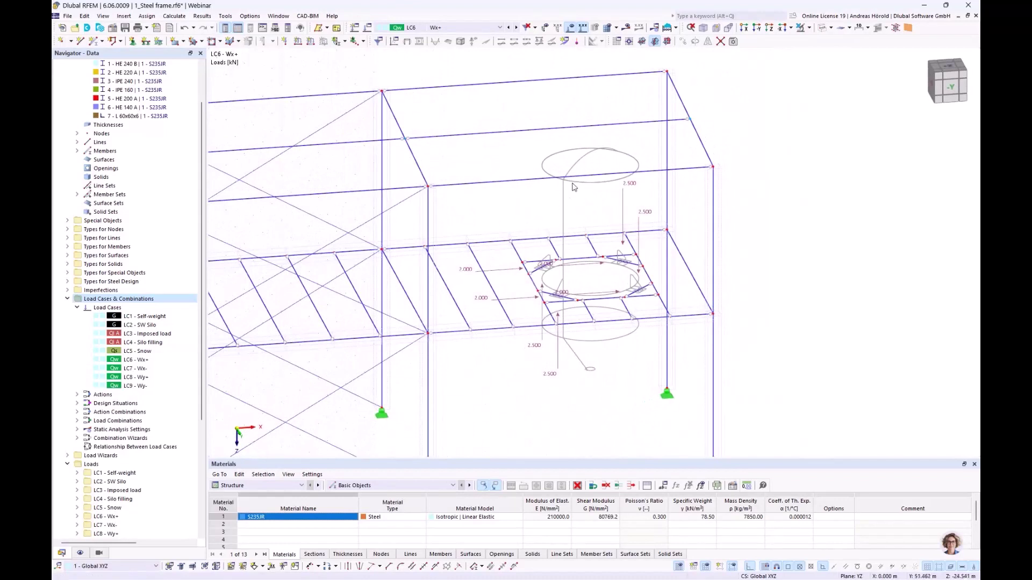
pyautogui.scroll(-2, 562, 248)
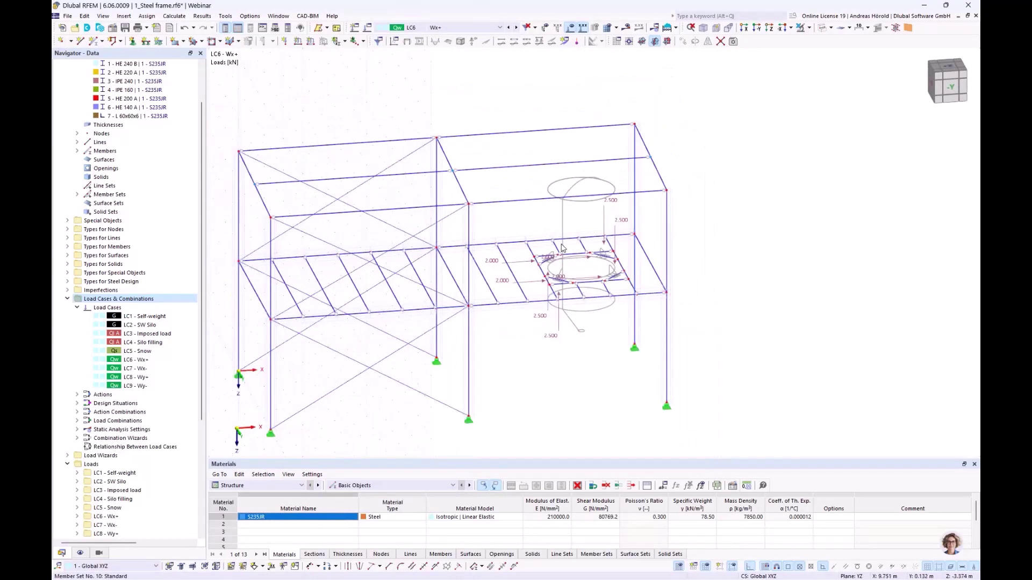
pyautogui.moveTo(562, 247); pyautogui.dragTo(618, 230, button='middle')
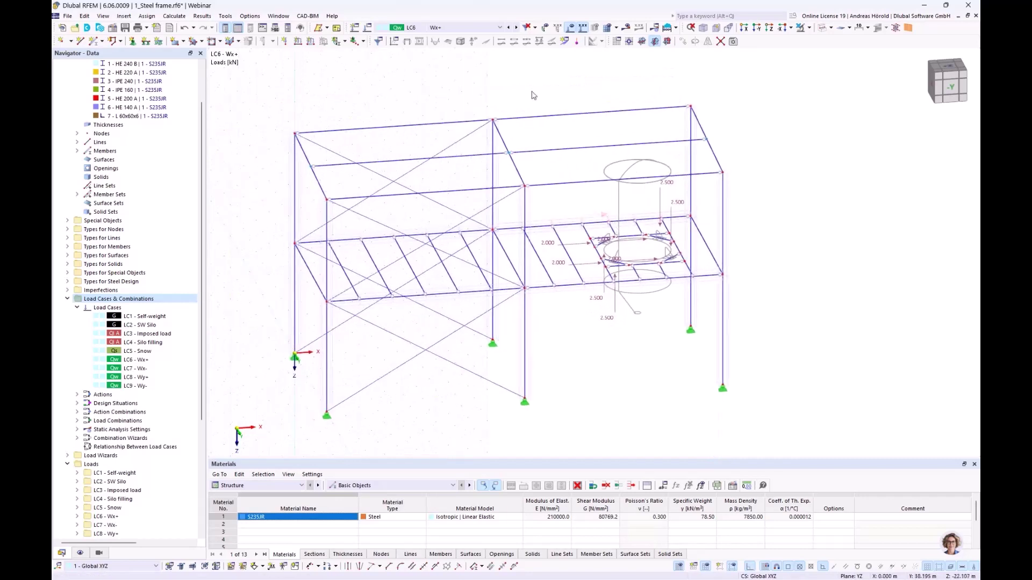
pyautogui.click(517, 28)
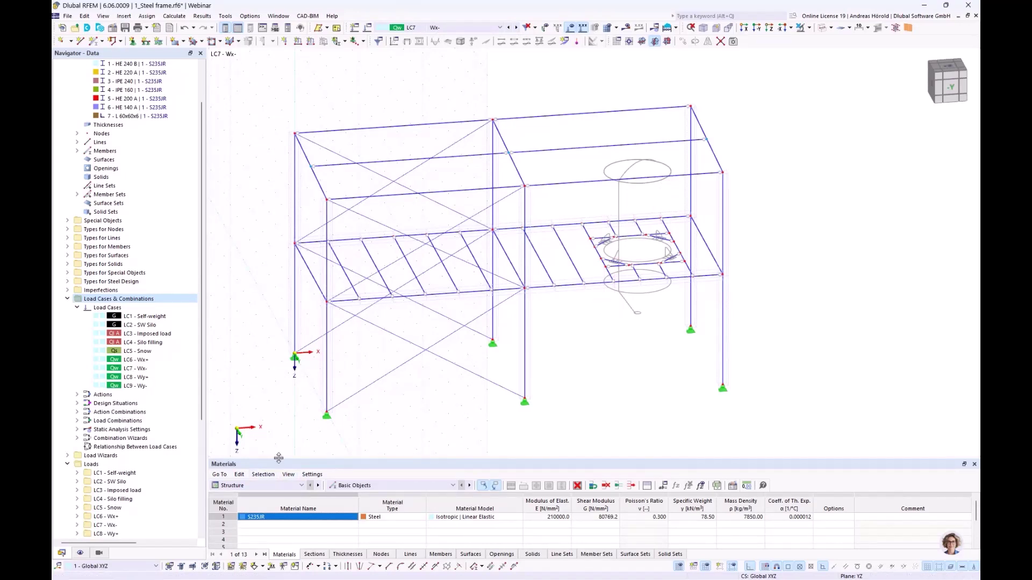
pyautogui.moveTo(278, 457); pyautogui.dragTo(278, 407)
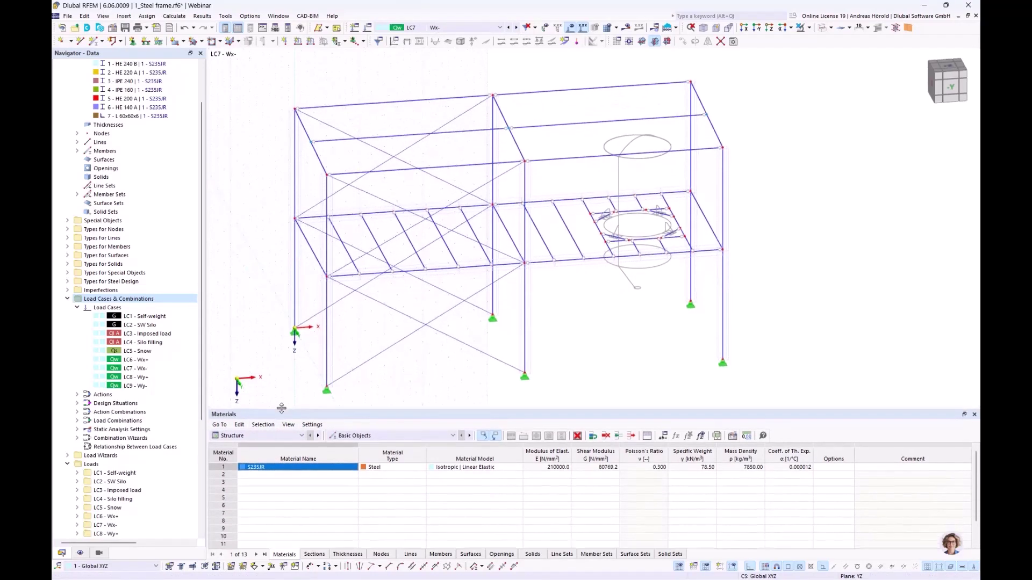
pyautogui.click(237, 437)
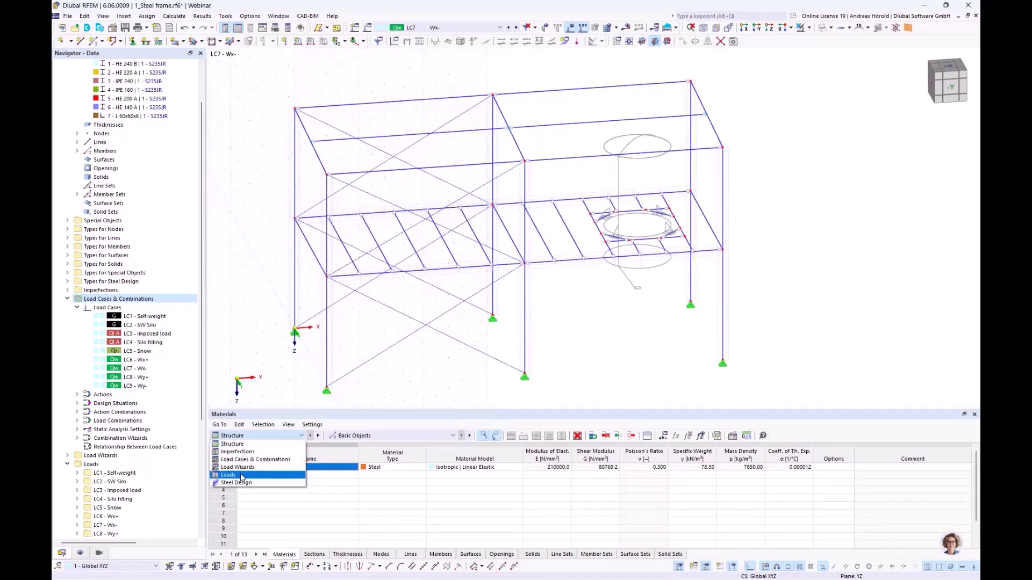
pyautogui.click(241, 476)
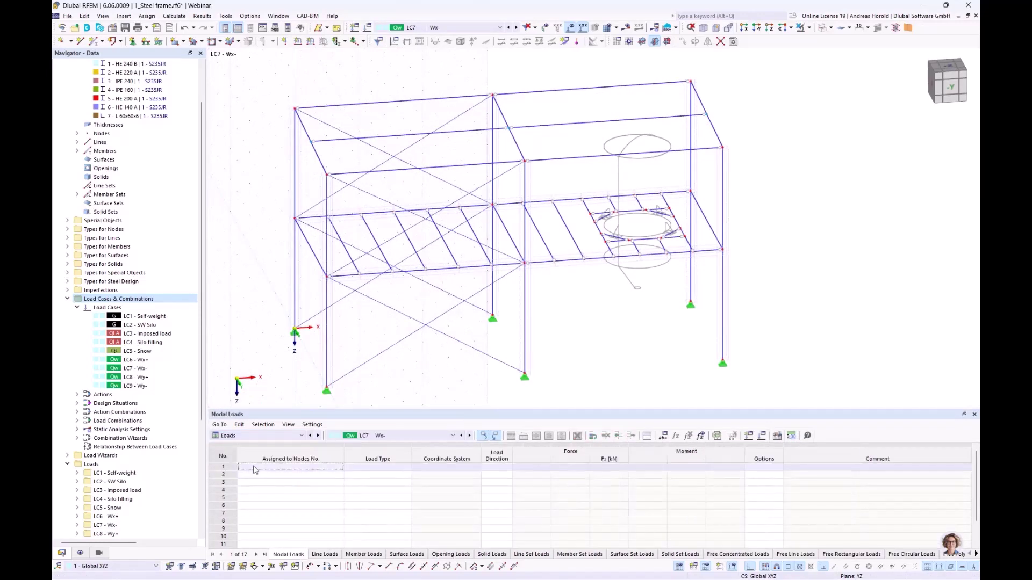
pyautogui.click(359, 554)
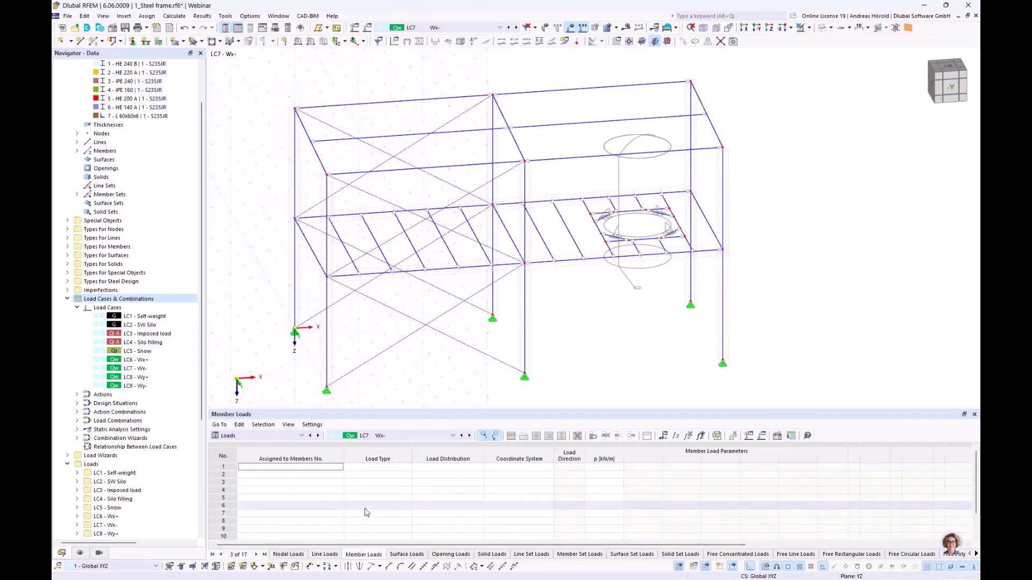
pyautogui.scroll(-4, 366, 512)
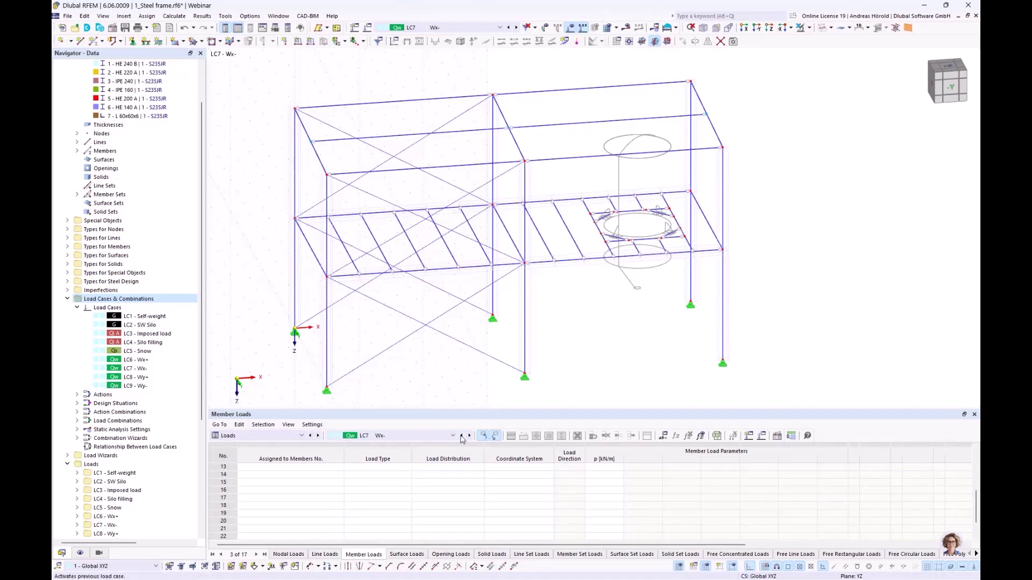
# Copy all three member load rows of load case LC6 "Wx+" in the member loads table.
pyautogui.click(462, 436)
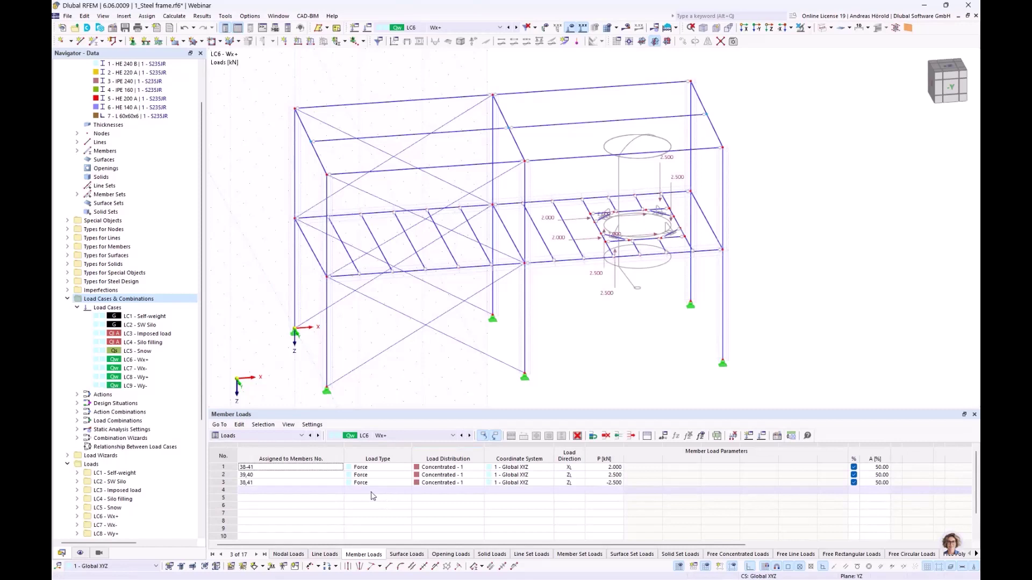
pyautogui.click(219, 467)
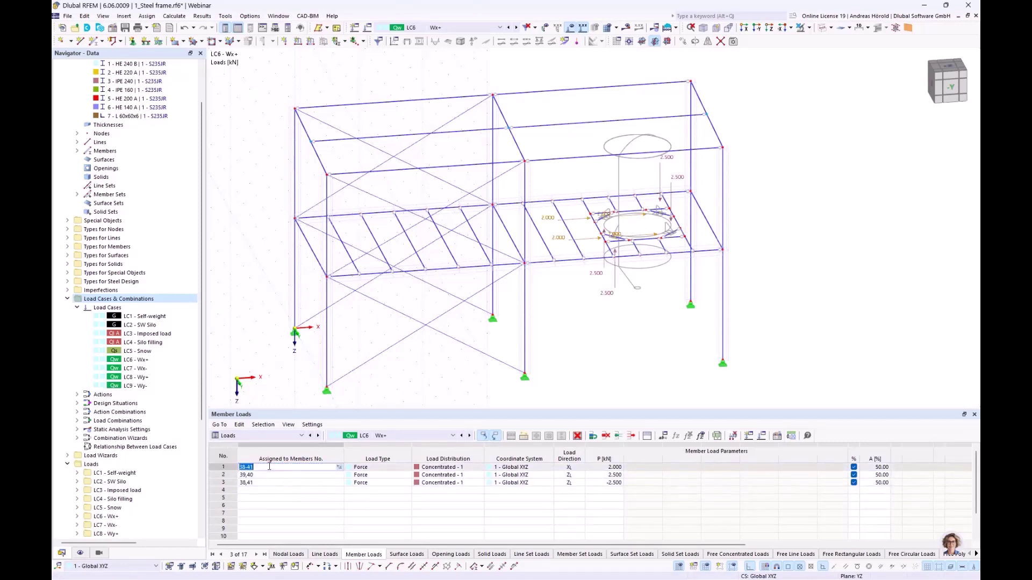
pyautogui.click(222, 466)
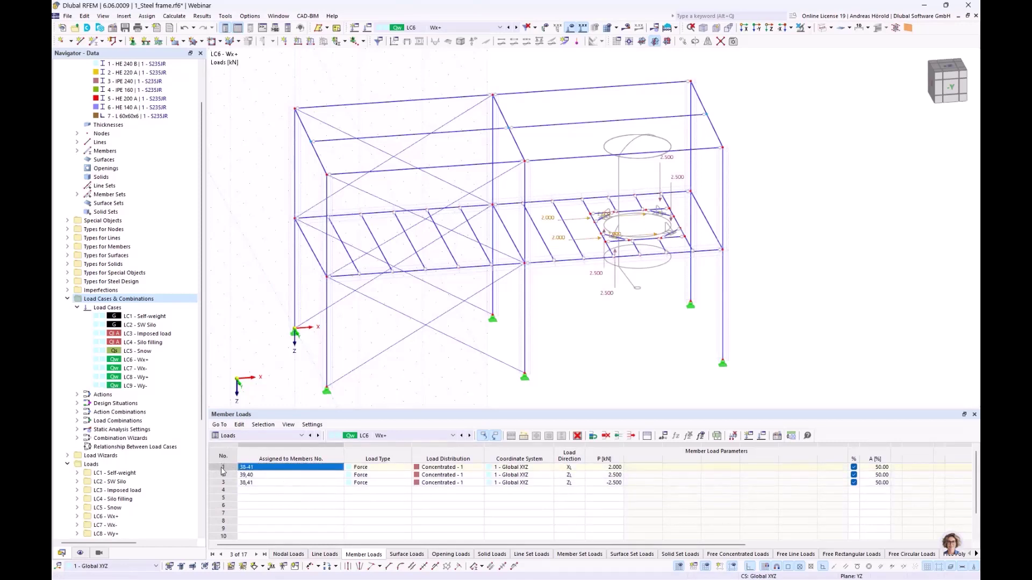
pyautogui.click(223, 483)
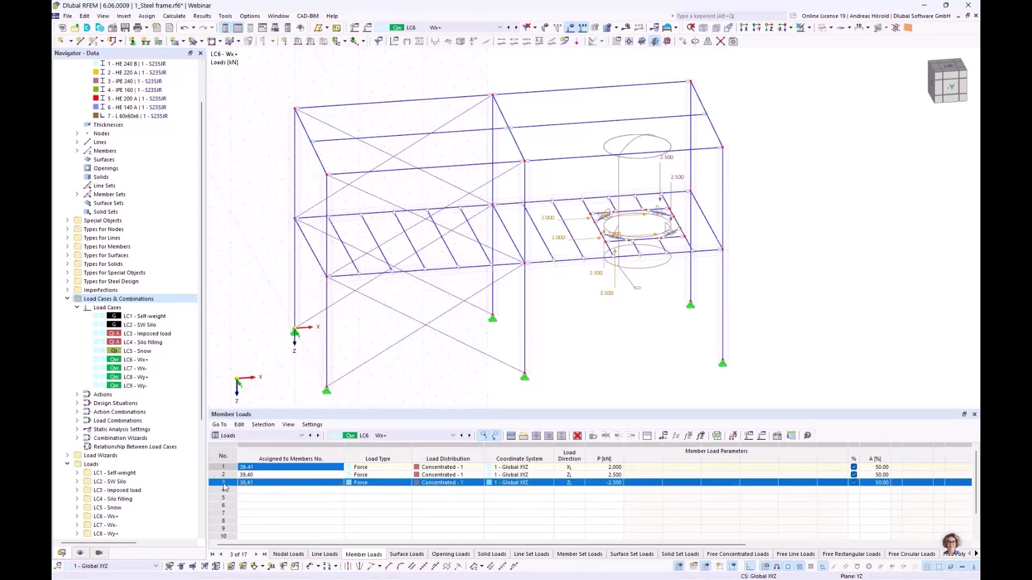
pyautogui.click(223, 467)
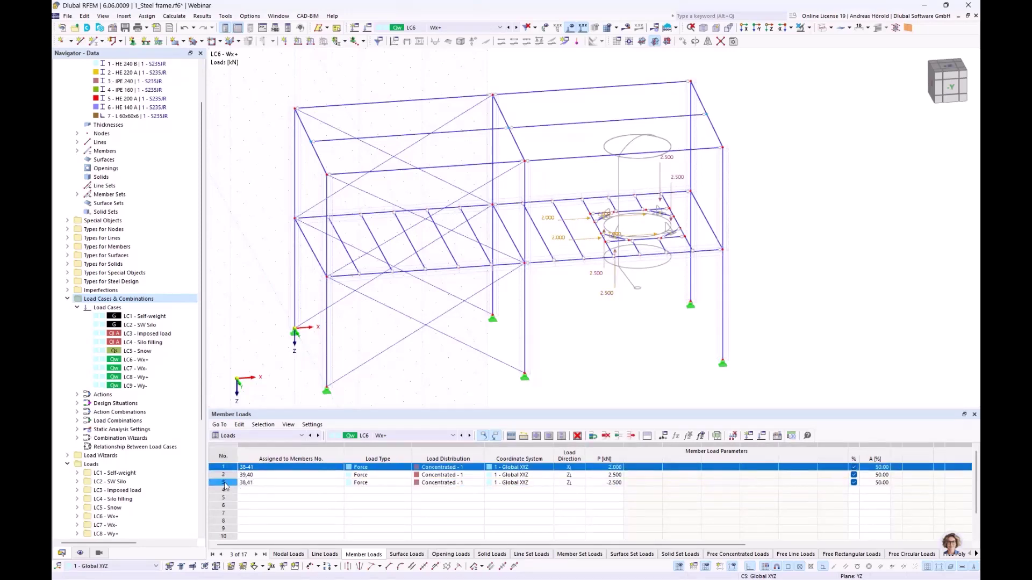
pyautogui.keyDown('shift'); pyautogui.click(223, 483); pyautogui.keyUp('shift')
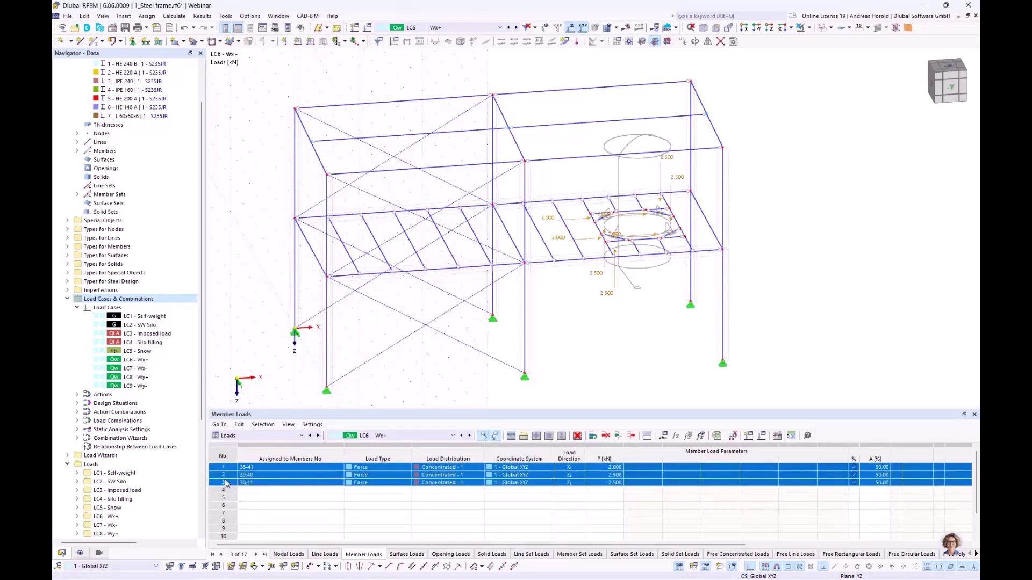
pyautogui.rightClick(289, 476)
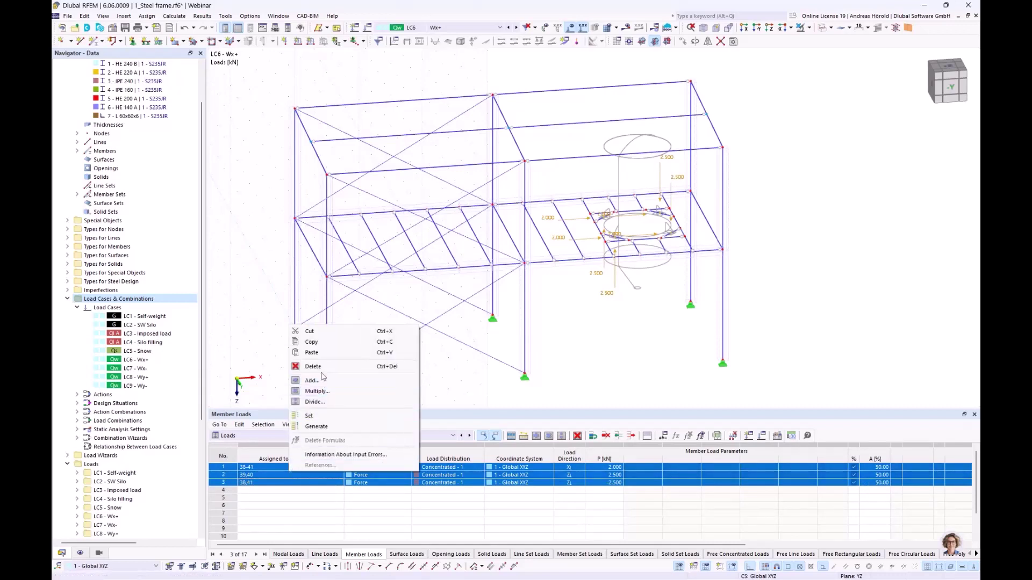
pyautogui.click(311, 343)
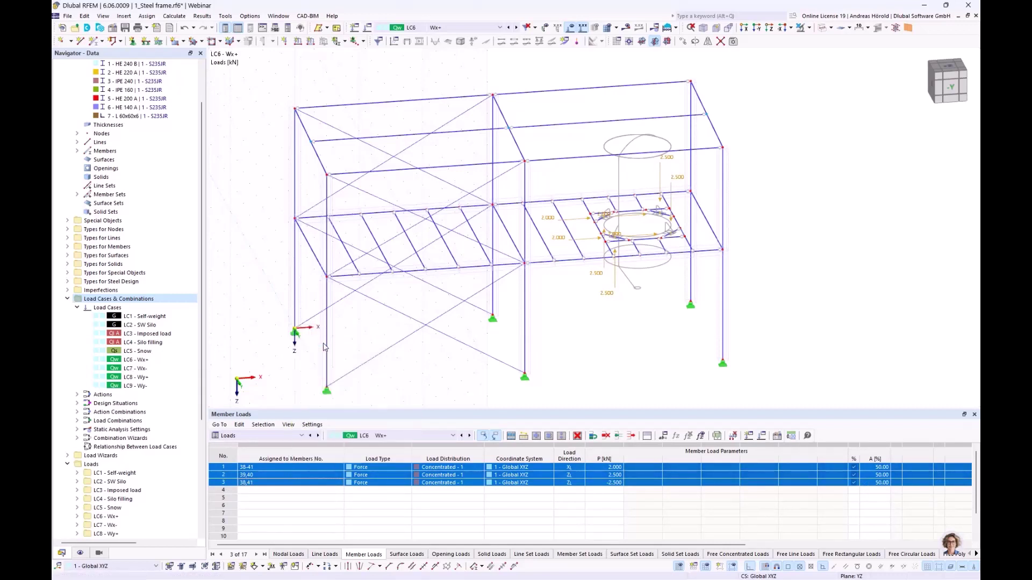
# Paste the copied member loads into the first three rows of load case LC7 "Wx-".
pyautogui.click(470, 436)
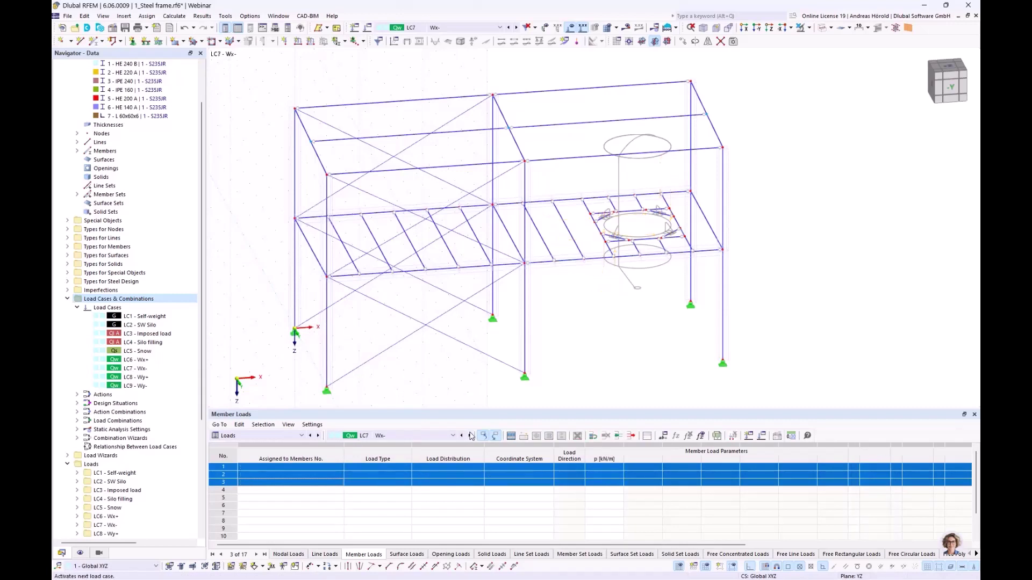
pyautogui.rightClick(320, 471)
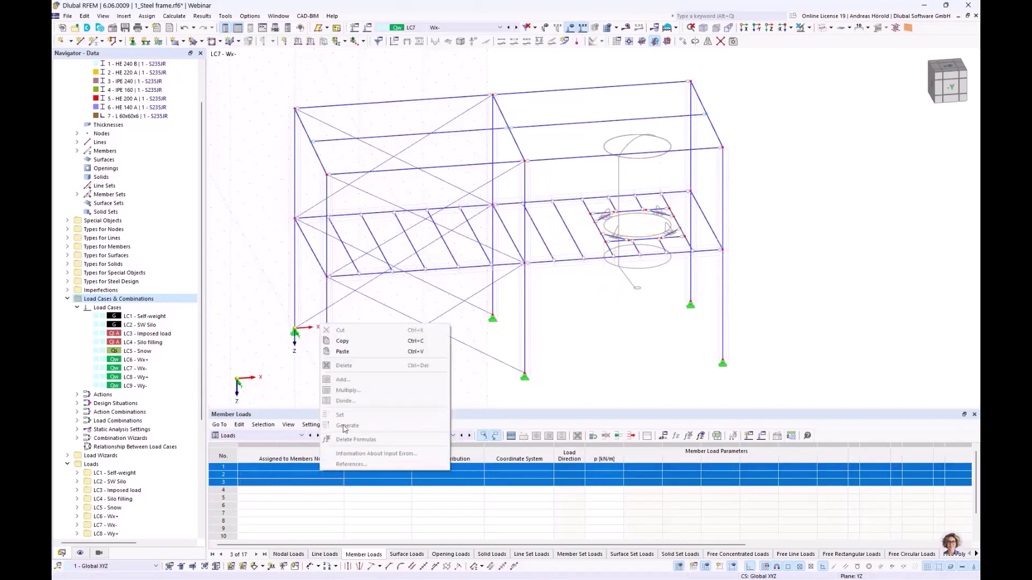
pyautogui.click(343, 352)
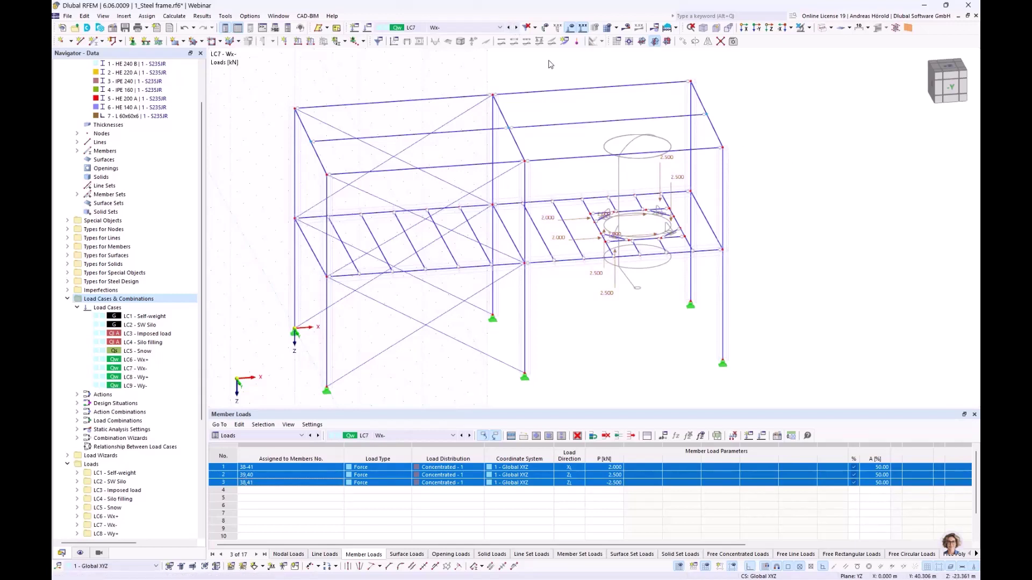
# In load case LC8 "Wy+", define a concentrated 2 kN member force acting in global Y on true length.
pyautogui.click(516, 28)
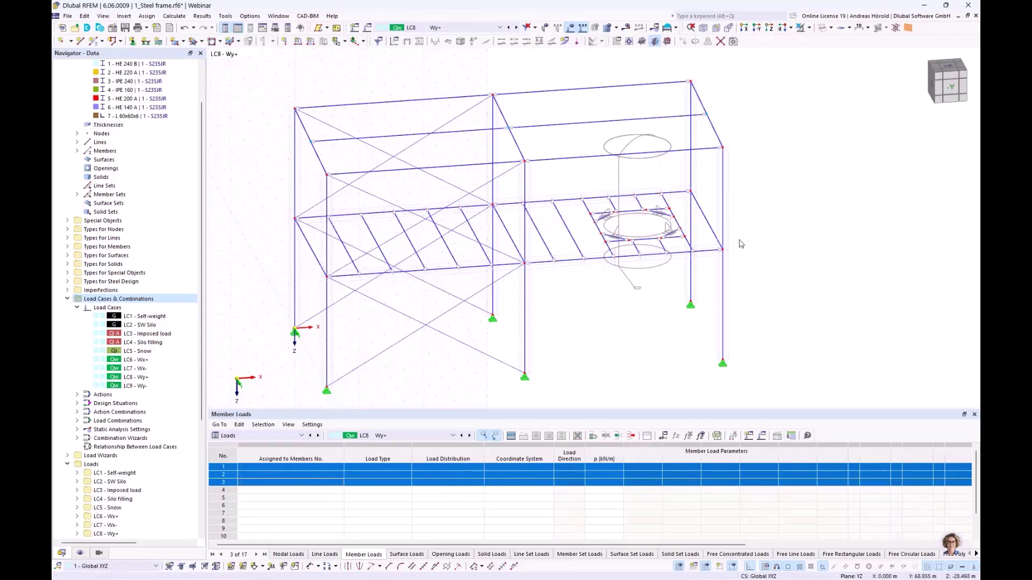
pyautogui.scroll(3, 586, 245)
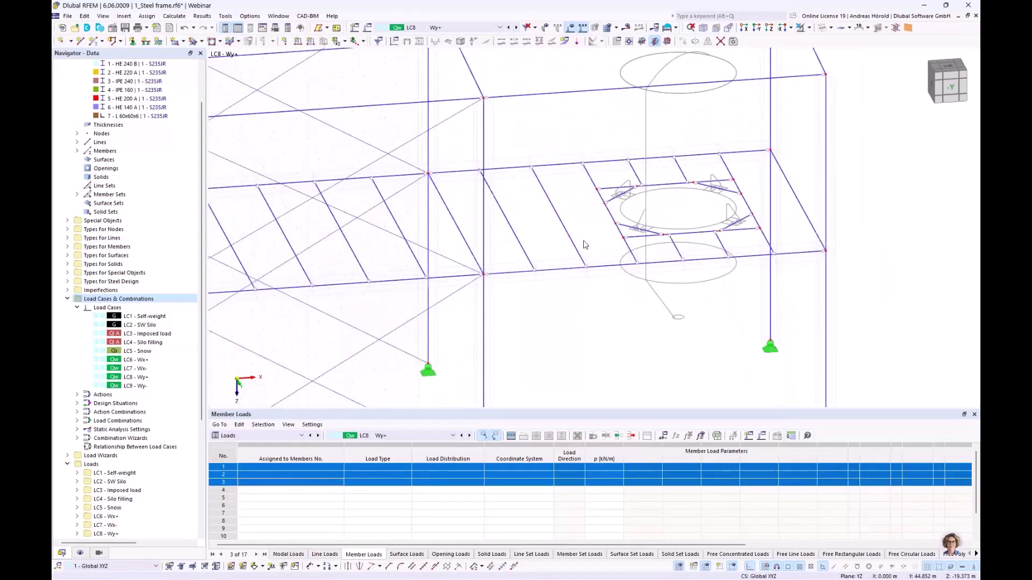
pyautogui.scroll(4, 585, 245)
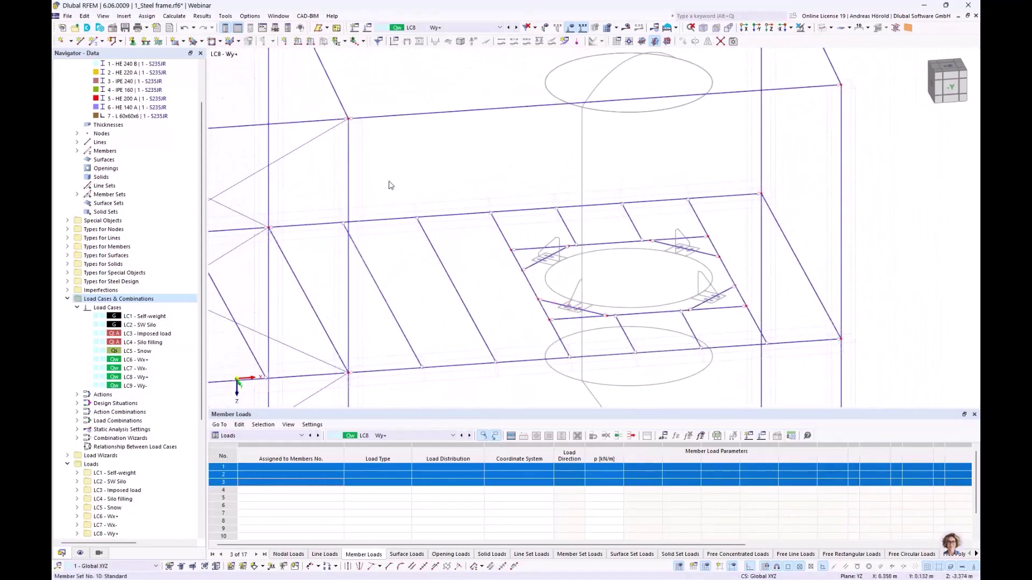
pyautogui.click(310, 43)
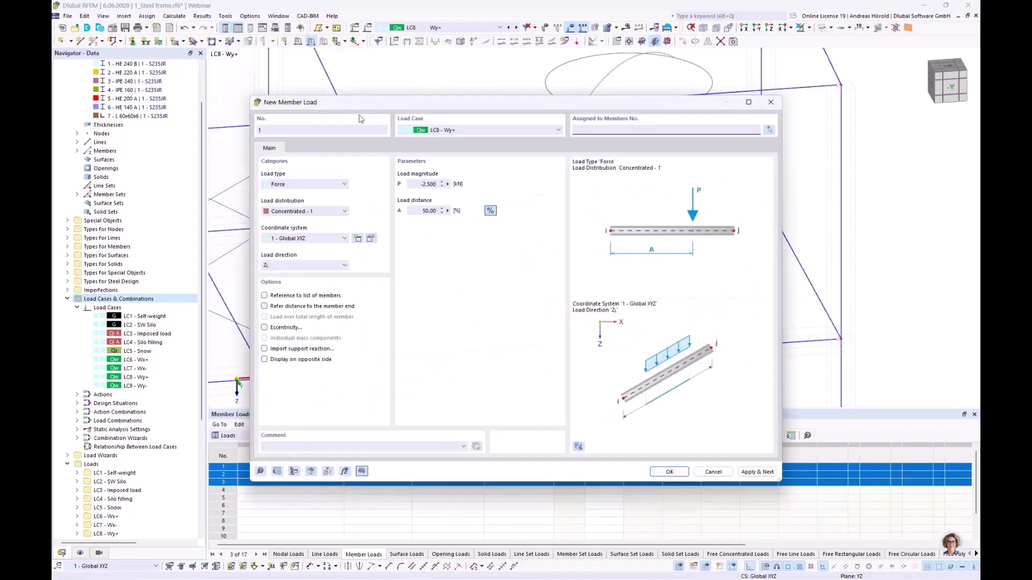
pyautogui.moveTo(420, 184); pyautogui.dragTo(464, 186)
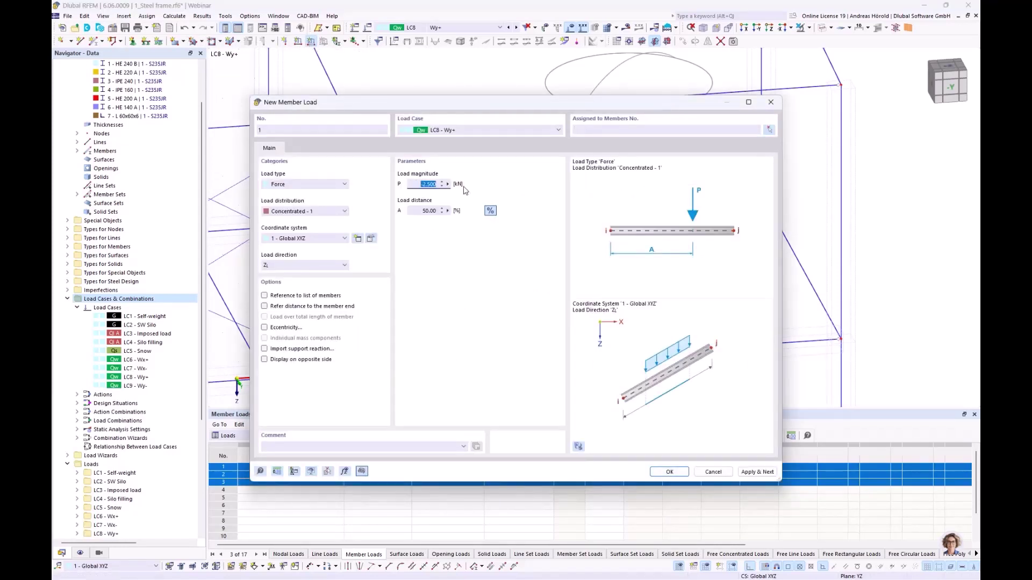
pyautogui.write('2')
pyautogui.click(294, 265)
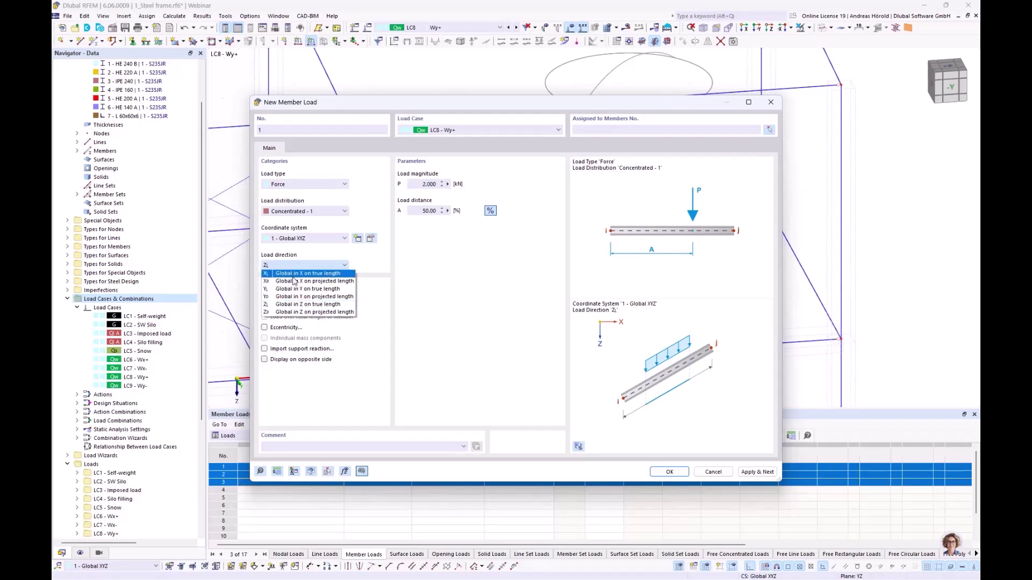
pyautogui.click(294, 291)
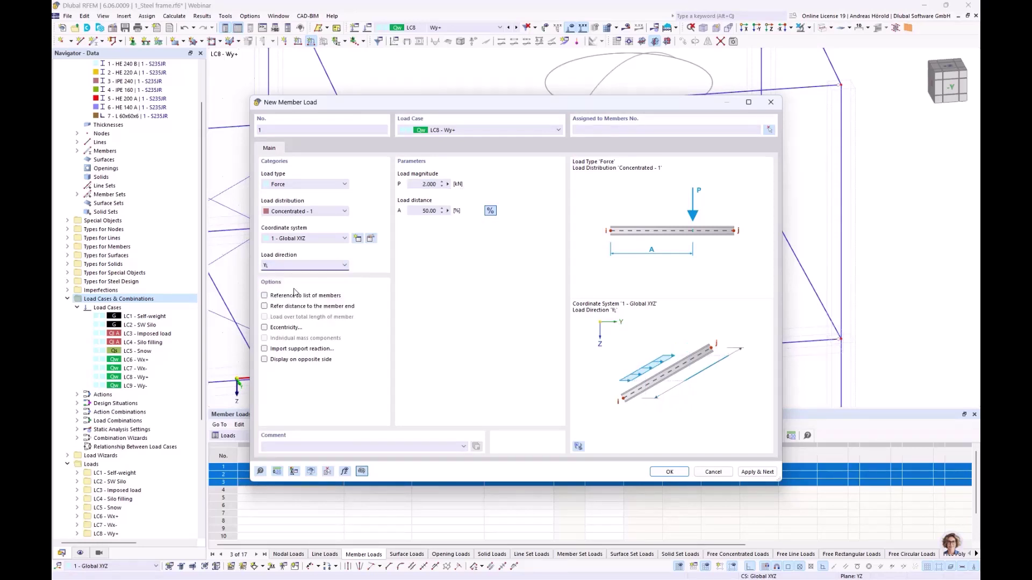
pyautogui.click(669, 472)
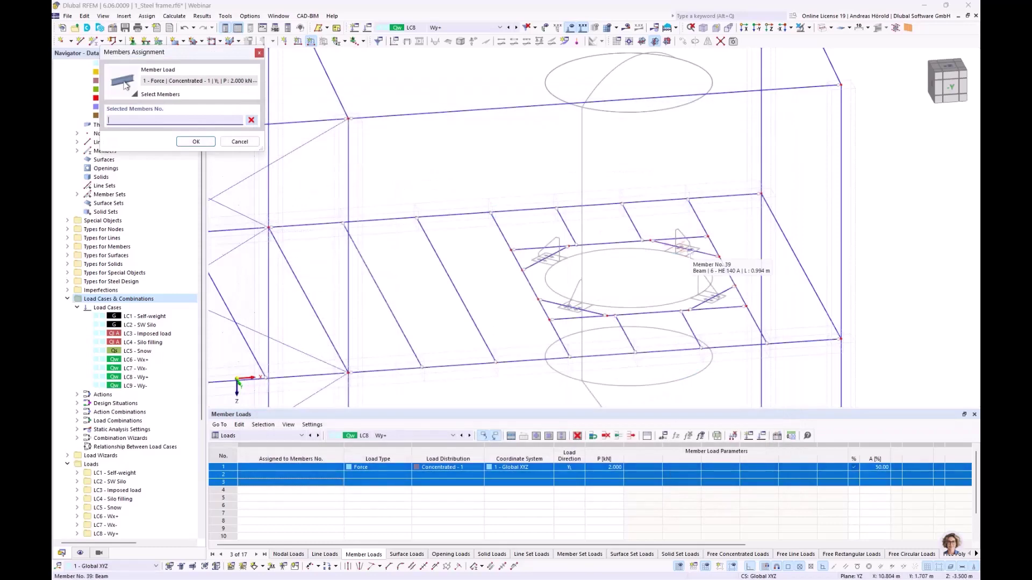
# Assign the 2 kN global Y force to the four diagonal silo support members, 38 to 41.
pyautogui.click(688, 249)
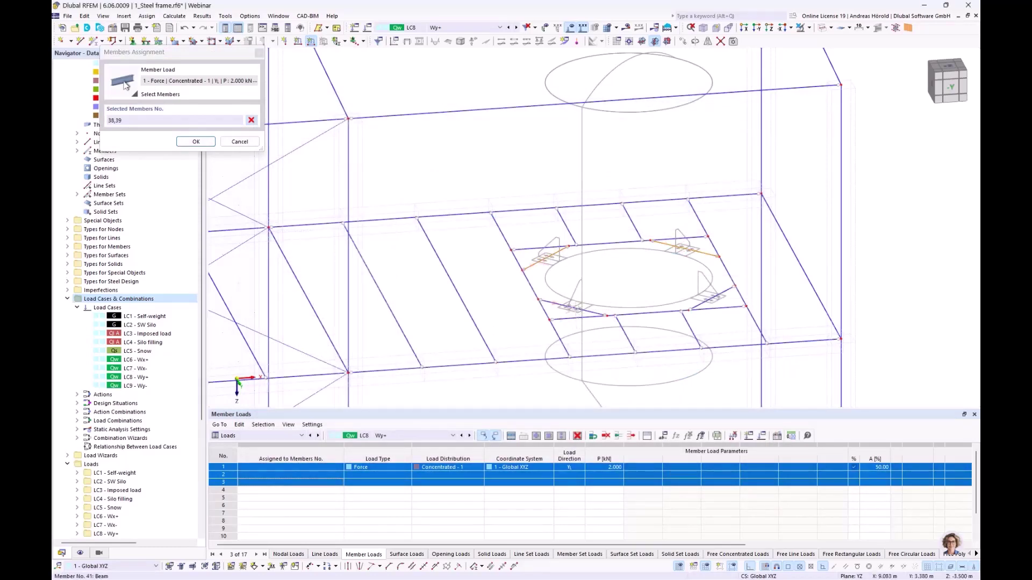
pyautogui.click(573, 308)
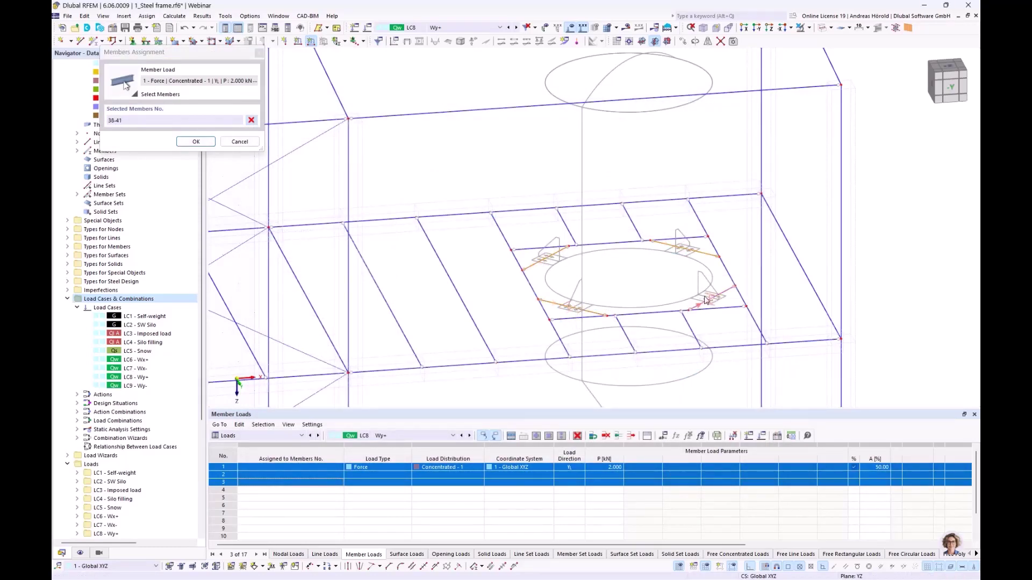
pyautogui.click(196, 142)
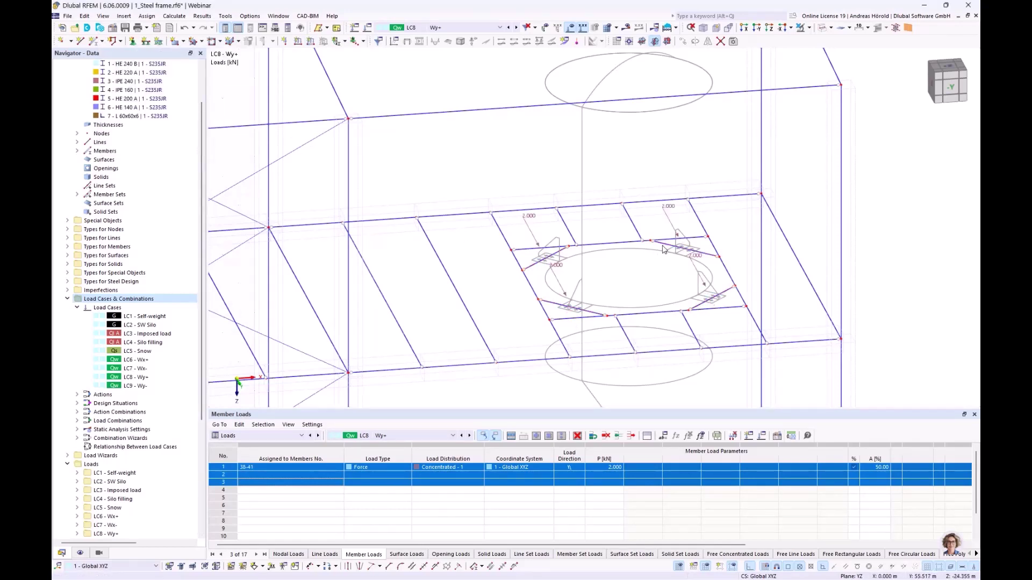
# Define a second LC8 member load as a concentrated 2.5 kN force in global Z on true length.
pyautogui.click(311, 42)
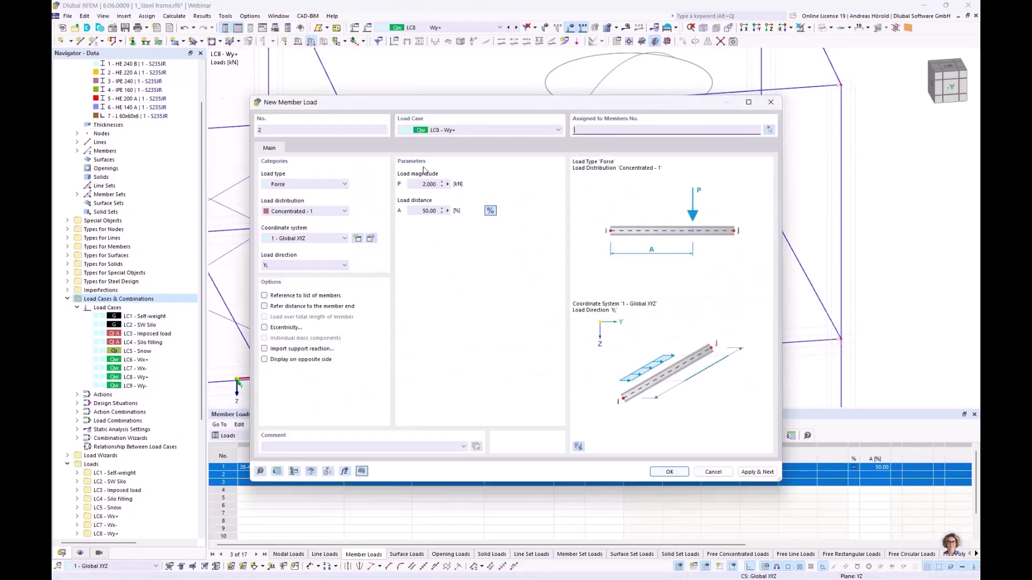
pyautogui.moveTo(429, 184); pyautogui.dragTo(447, 184)
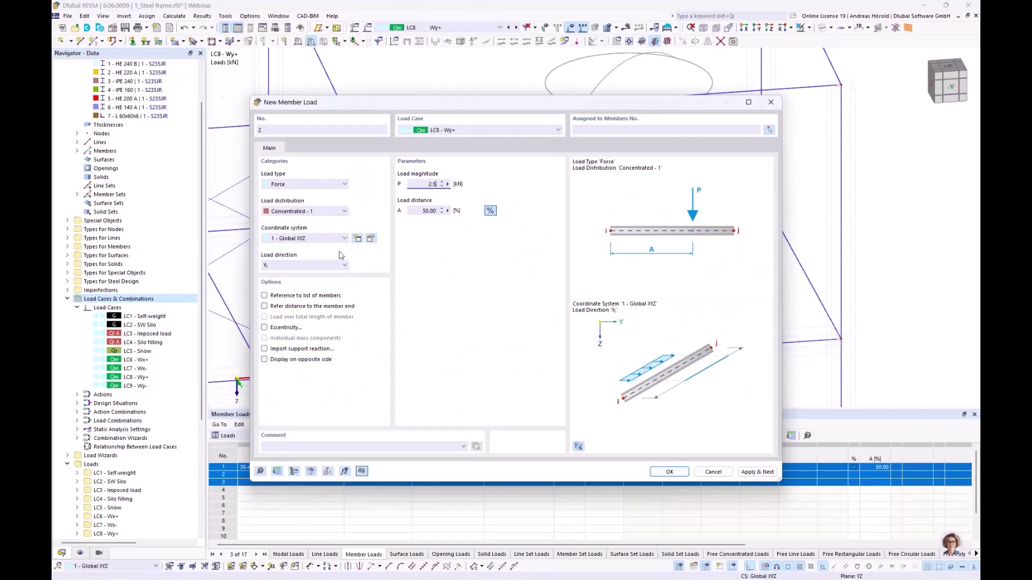
pyautogui.click(329, 265)
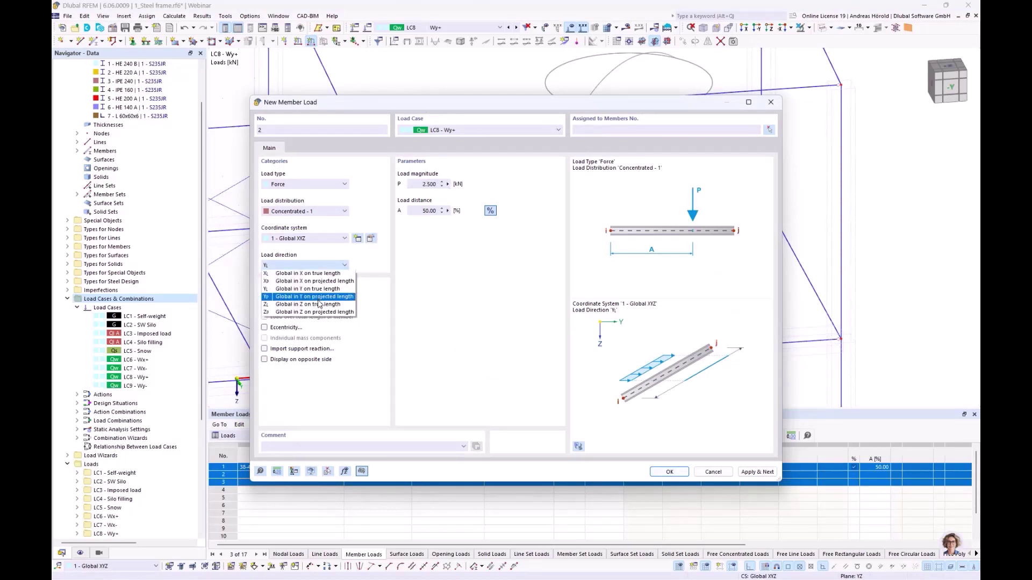
pyautogui.click(319, 304)
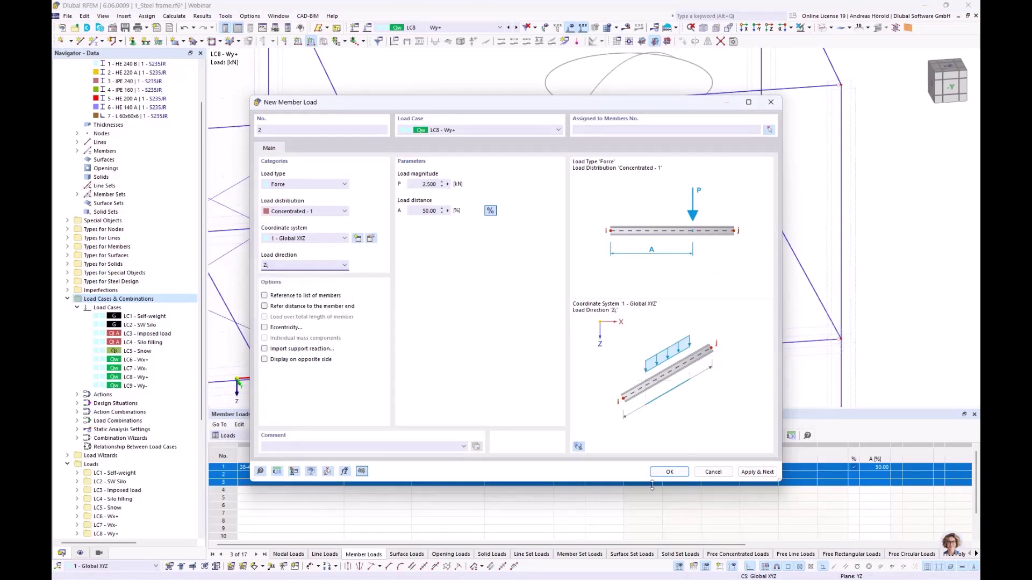
pyautogui.click(669, 472)
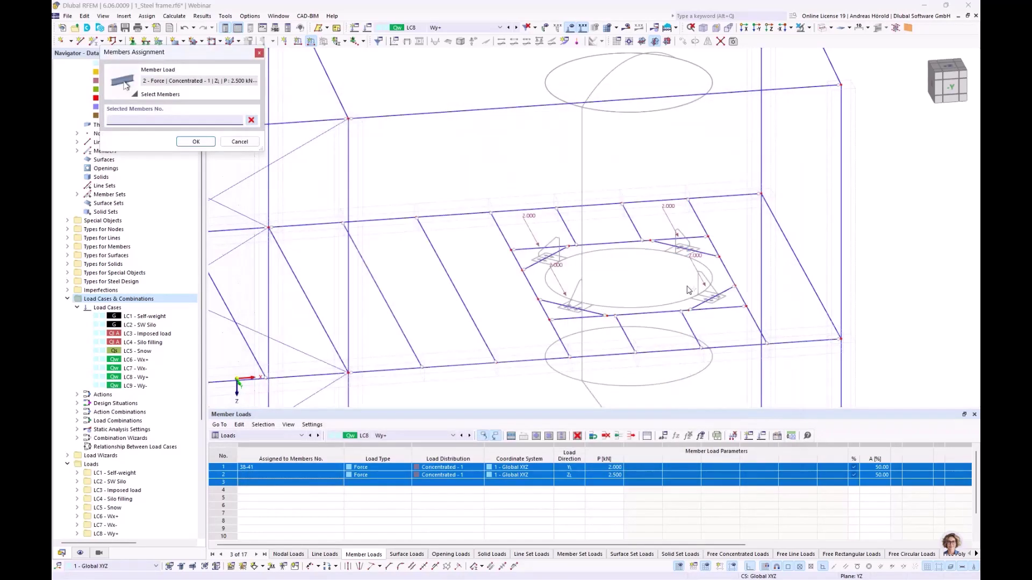
pyautogui.click(694, 256)
pyautogui.click(715, 294)
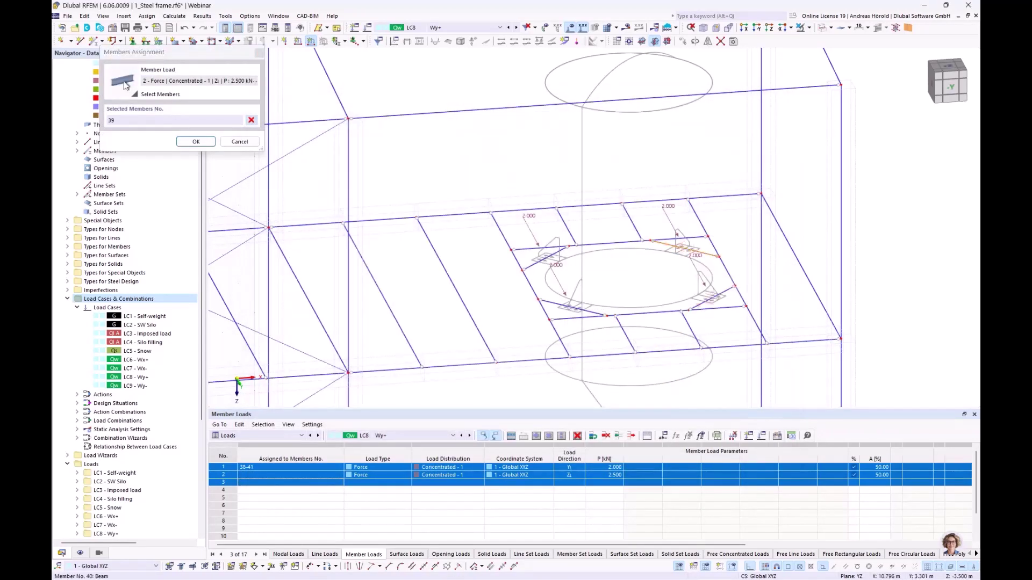
pyautogui.click(573, 308)
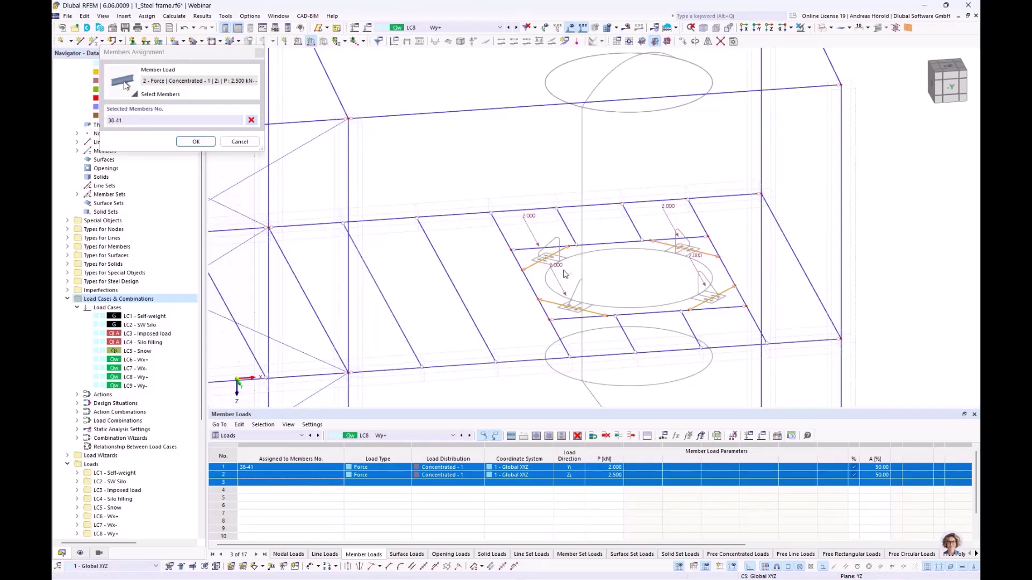
pyautogui.click(251, 120)
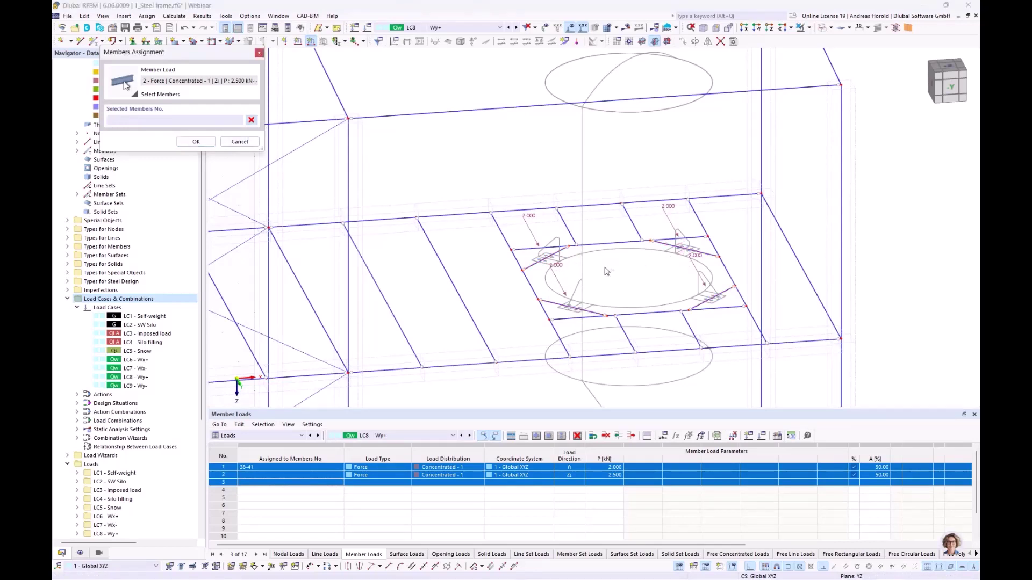
# Assign the 2.5 kN global Z force to members 40 and 41, the front diagonals beneath the silo.
pyautogui.click(573, 308)
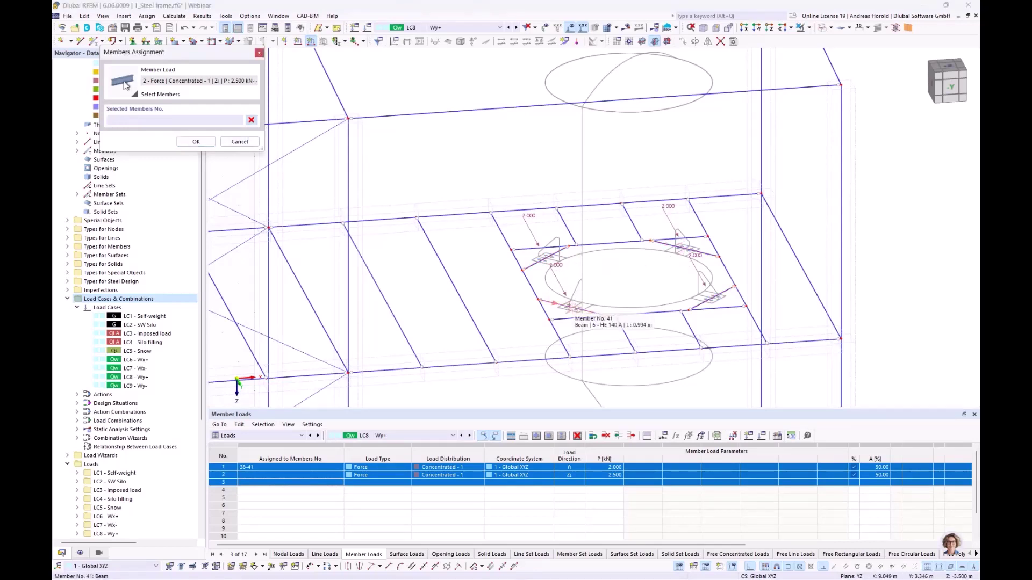
pyautogui.click(716, 297)
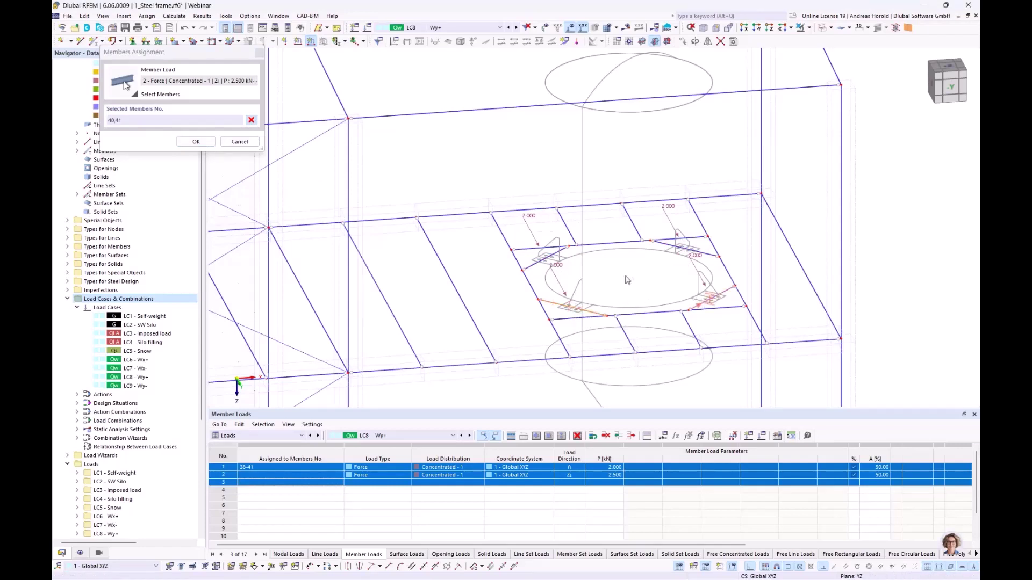
pyautogui.click(194, 142)
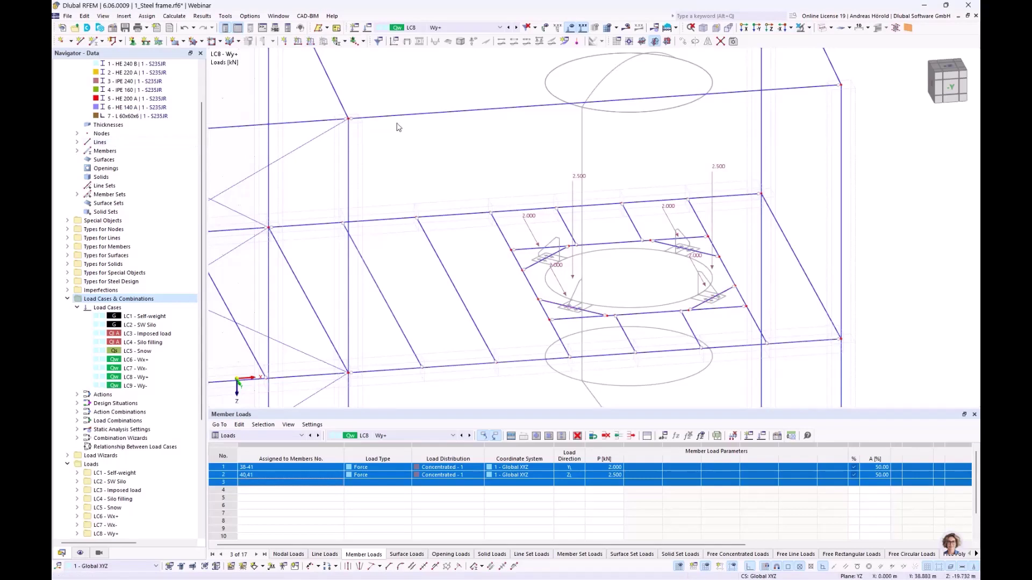
# Define a third LC8 member load as a concentrated -2.5 kN force in global Z and assign it to silo support members 38 and 39.
pyautogui.click(310, 43)
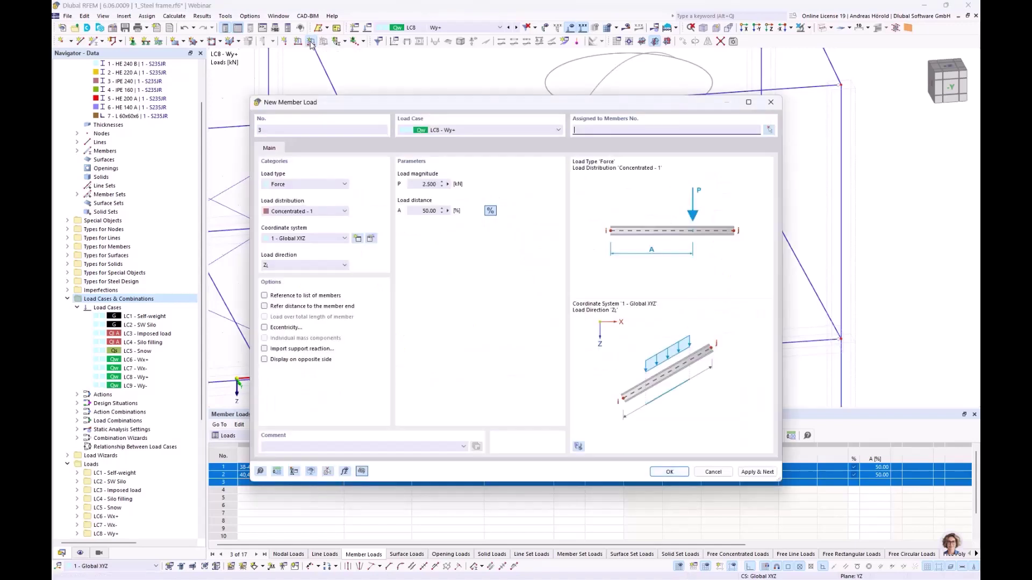
pyautogui.click(417, 185)
pyautogui.write('-')
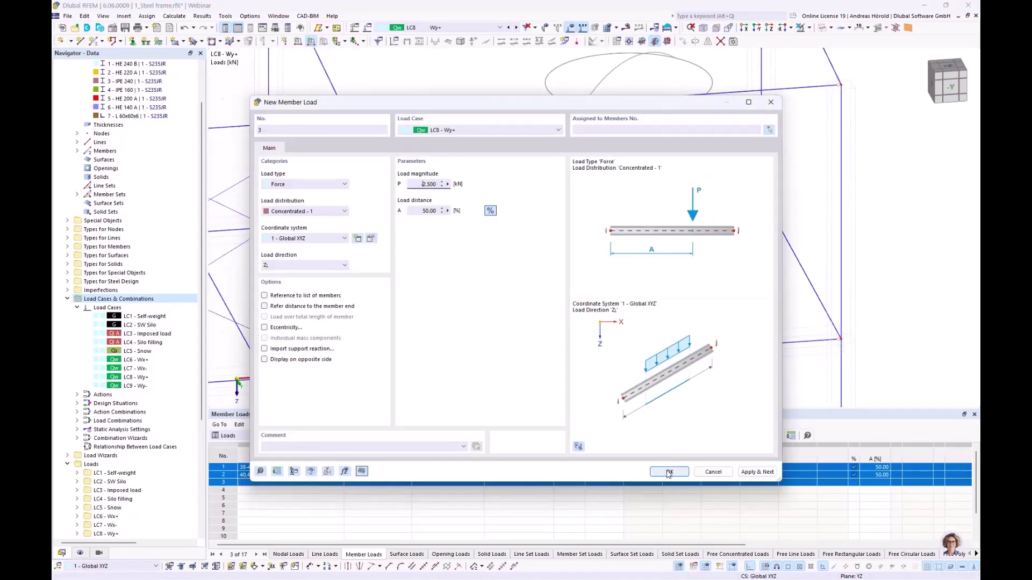
pyautogui.click(669, 472)
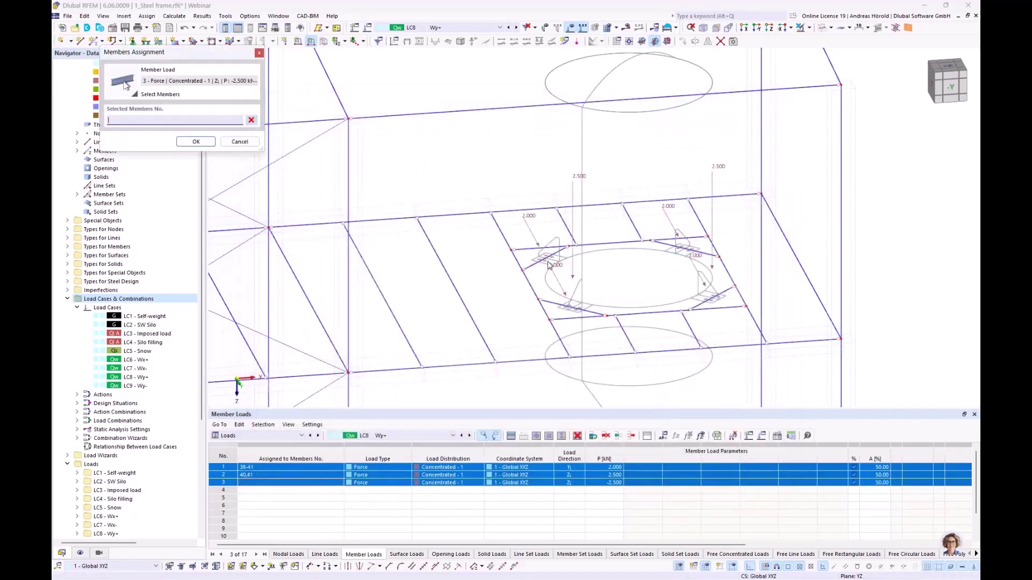
pyautogui.click(543, 259)
pyautogui.click(693, 251)
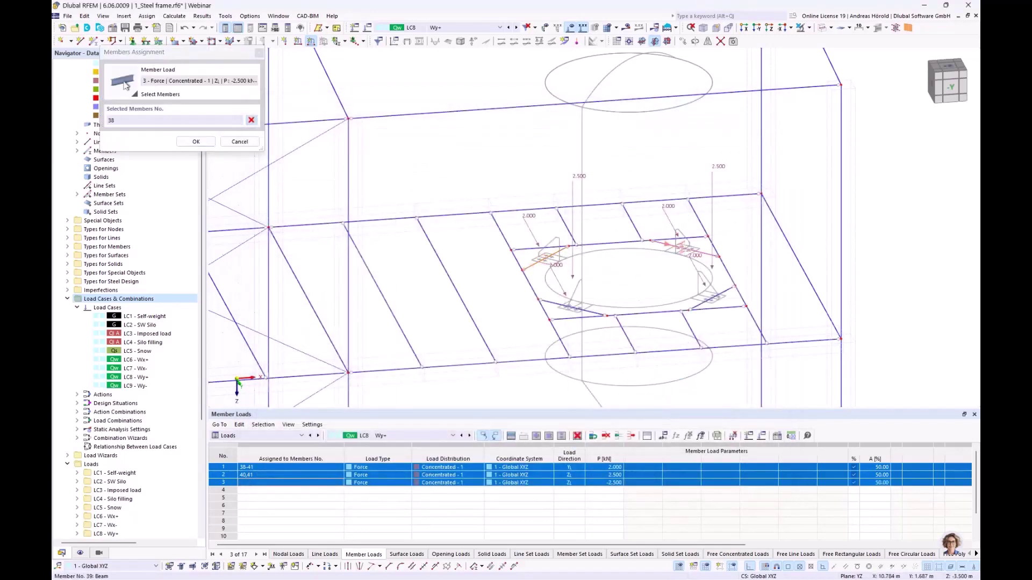
pyautogui.click(198, 143)
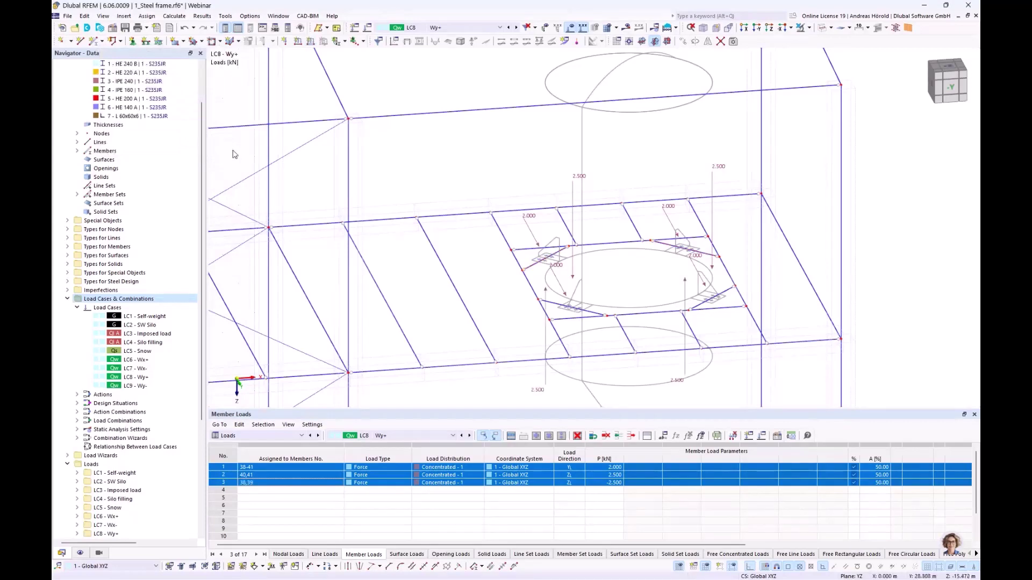
# Copy the three member loads of LC8 into load case LC9 "Wy-".
pyautogui.keyDown('ctrl'); pyautogui.moveTo(591, 319); pyautogui.dragTo(636, 324, button='middle'); pyautogui.keyUp('ctrl')
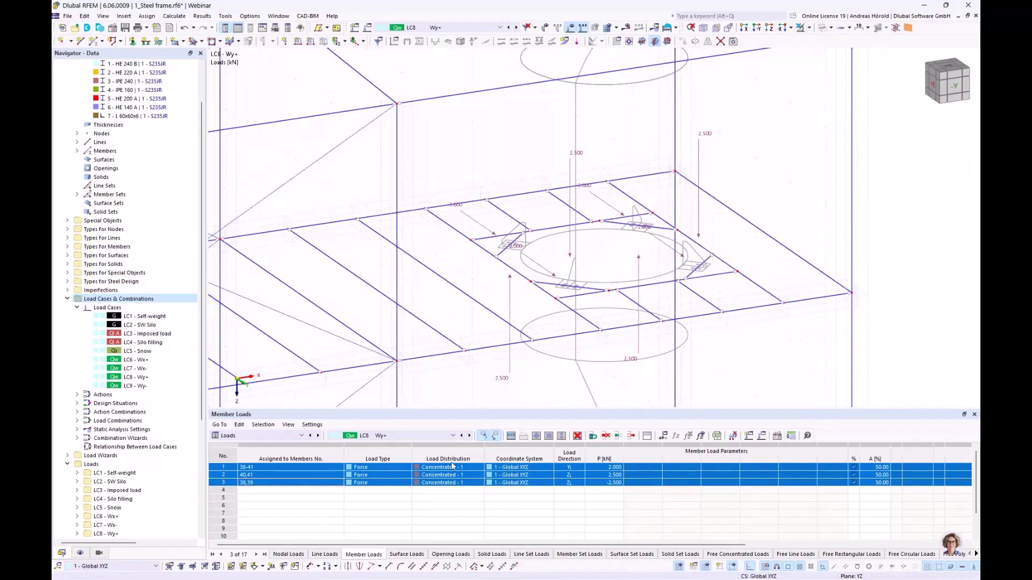
pyautogui.rightClick(315, 475)
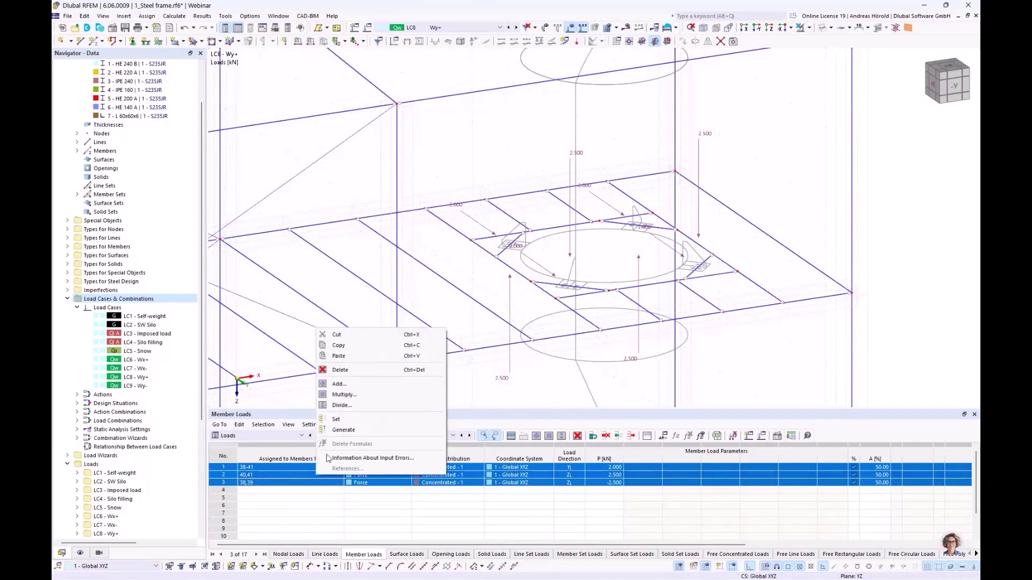
pyautogui.click(349, 353)
pyautogui.click(470, 436)
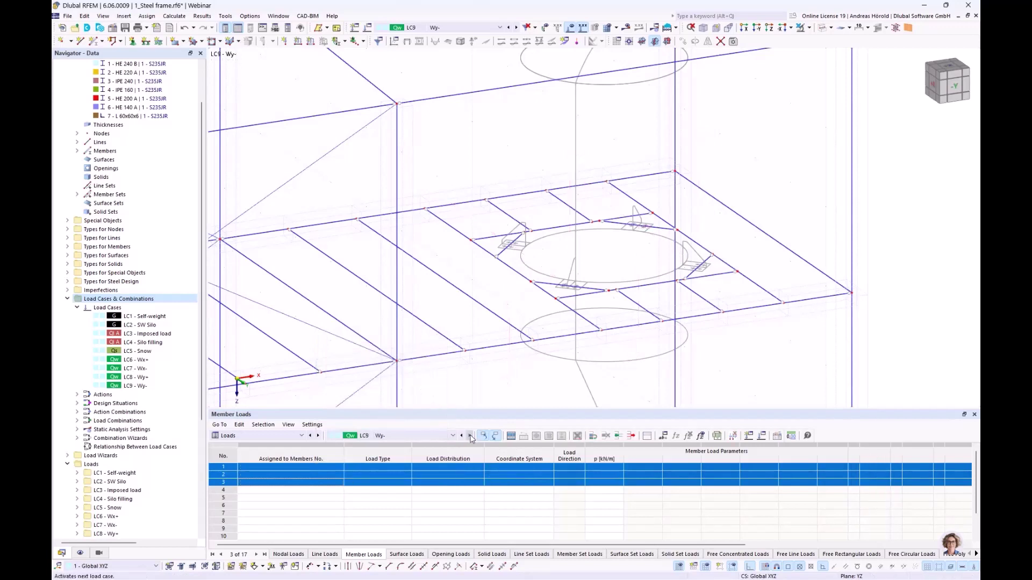
pyautogui.rightClick(330, 467)
pyautogui.click(355, 464)
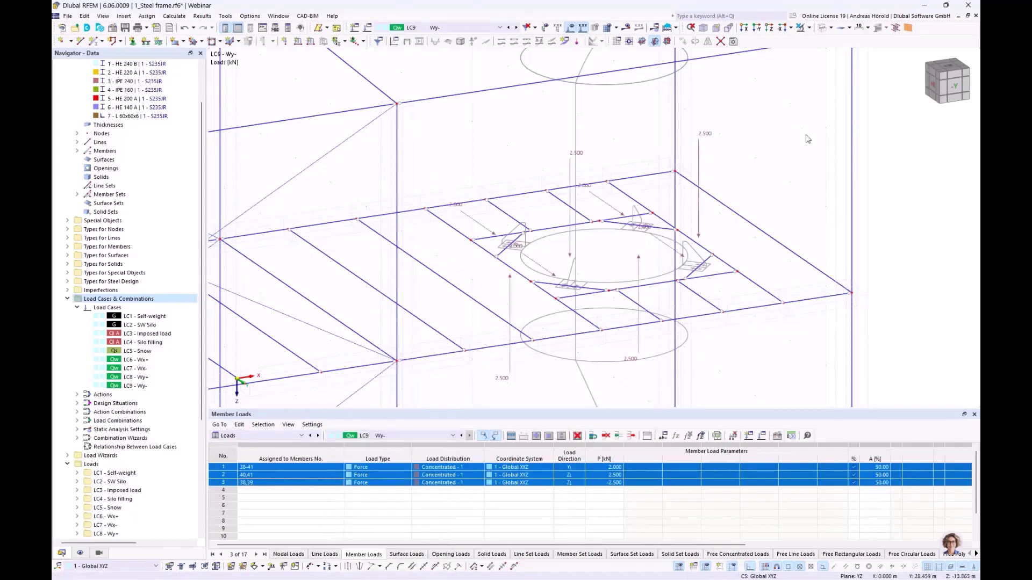
# Create a new wind load wizard of type "Vertical walls with flat/monopitch roof".
pyautogui.scroll(-3, 510, 94)
pyautogui.moveTo(512, 102); pyautogui.dragTo(606, 138, button='middle')
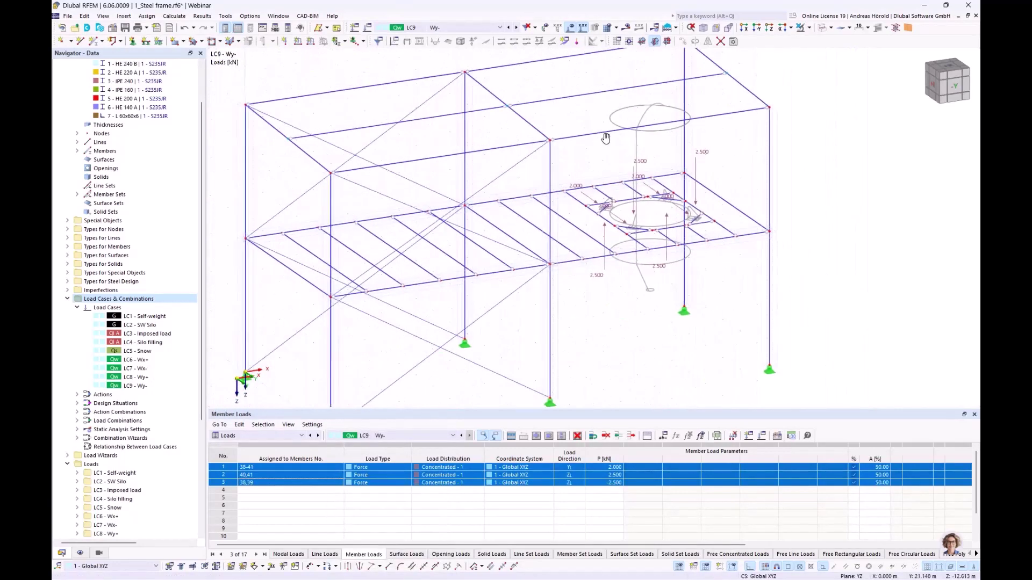
pyautogui.scroll(-1, 606, 141)
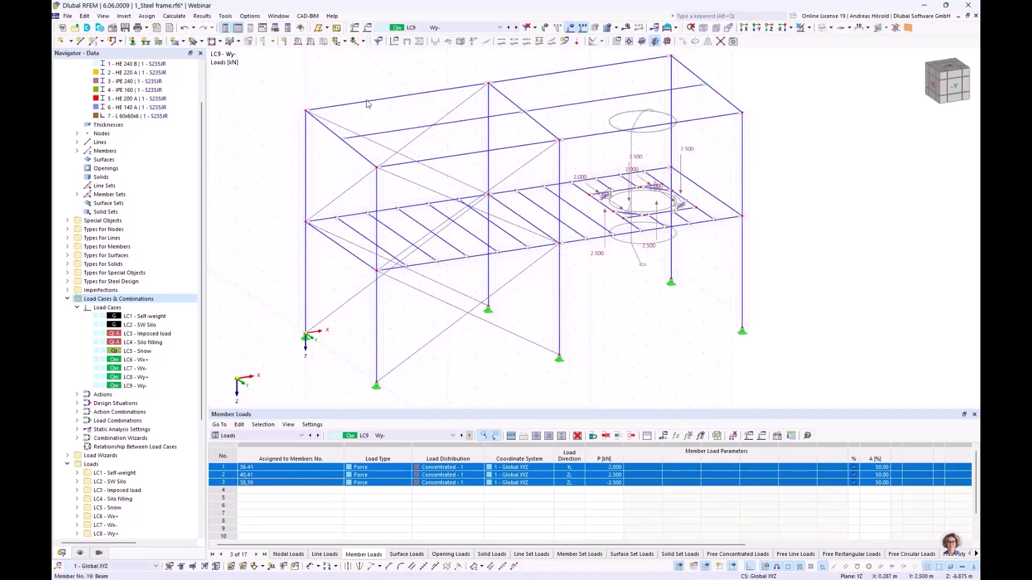
pyautogui.moveTo(393, 119); pyautogui.dragTo(391, 136, button='middle')
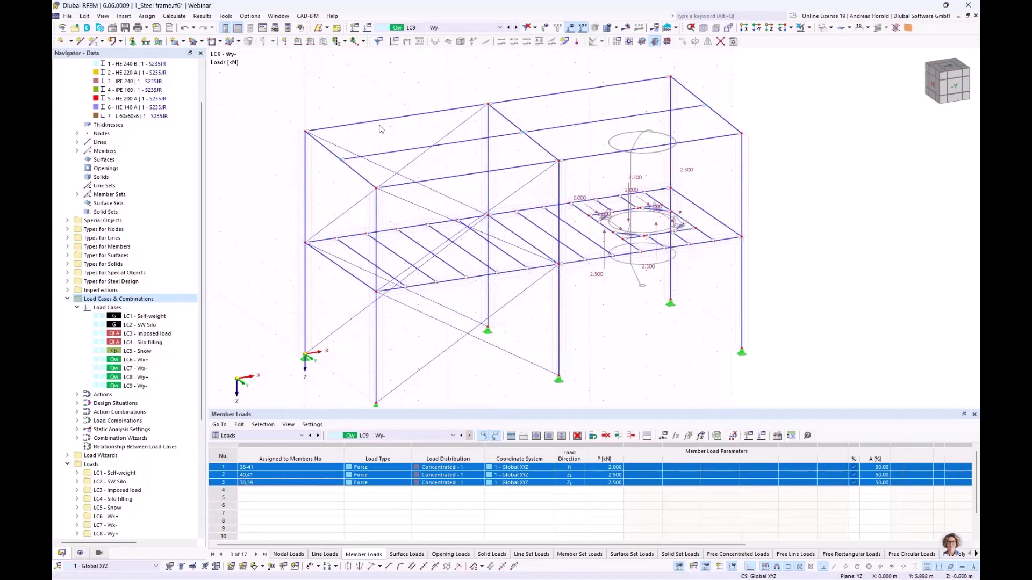
pyautogui.click(123, 17)
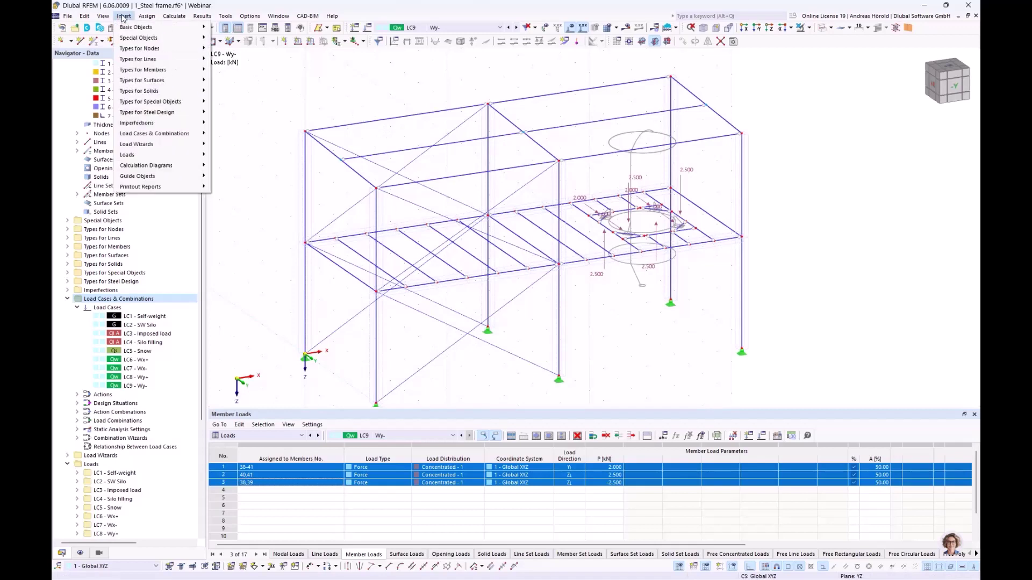
pyautogui.moveTo(154, 145)
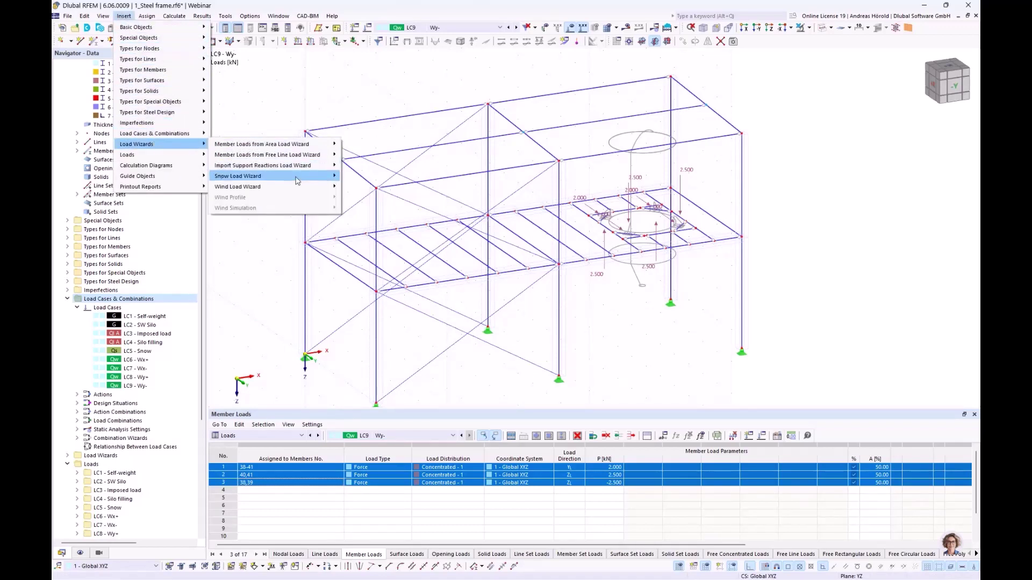
pyautogui.moveTo(293, 188)
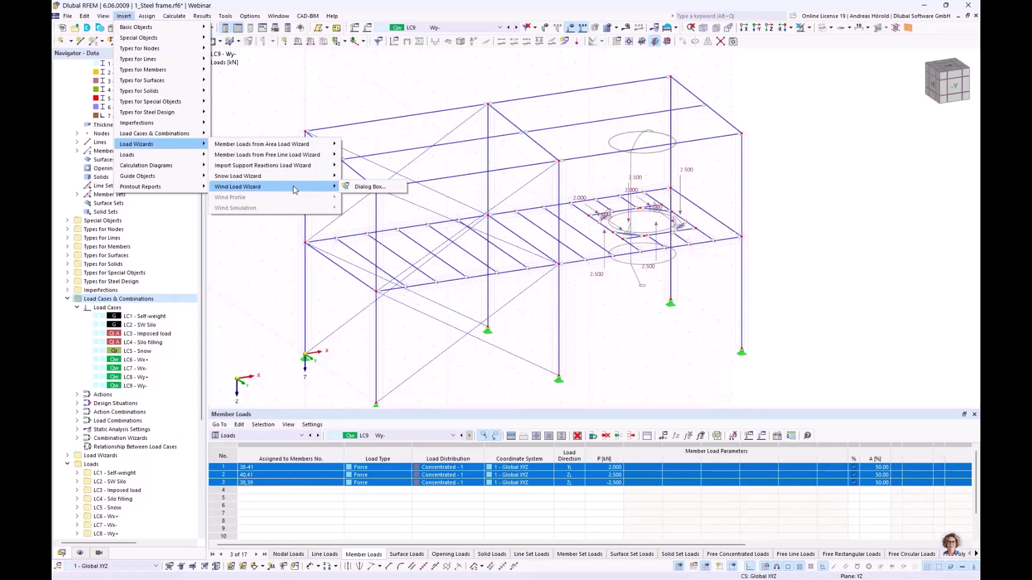
pyautogui.click(375, 188)
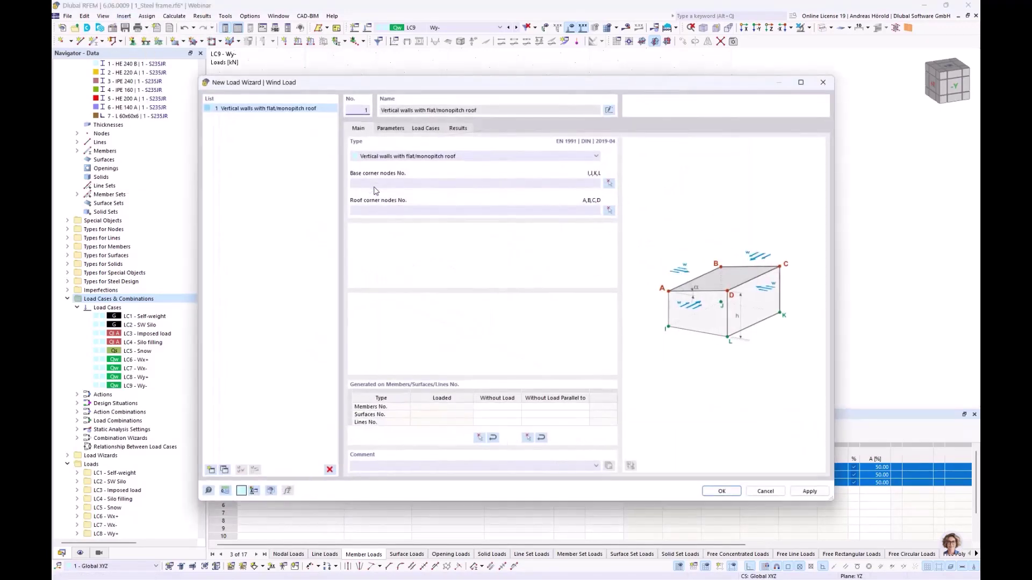
pyautogui.click(442, 157)
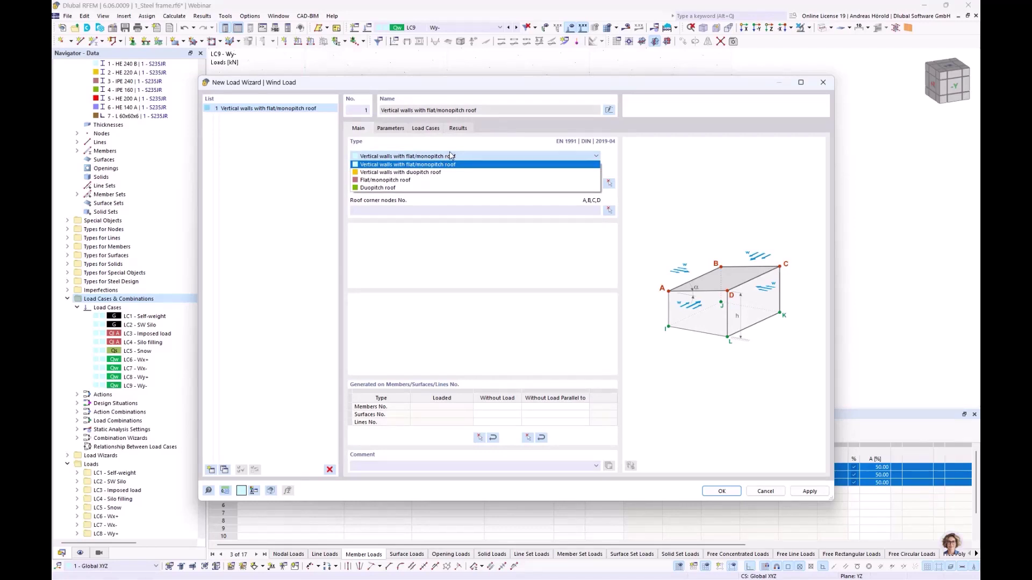
pyautogui.click(451, 156)
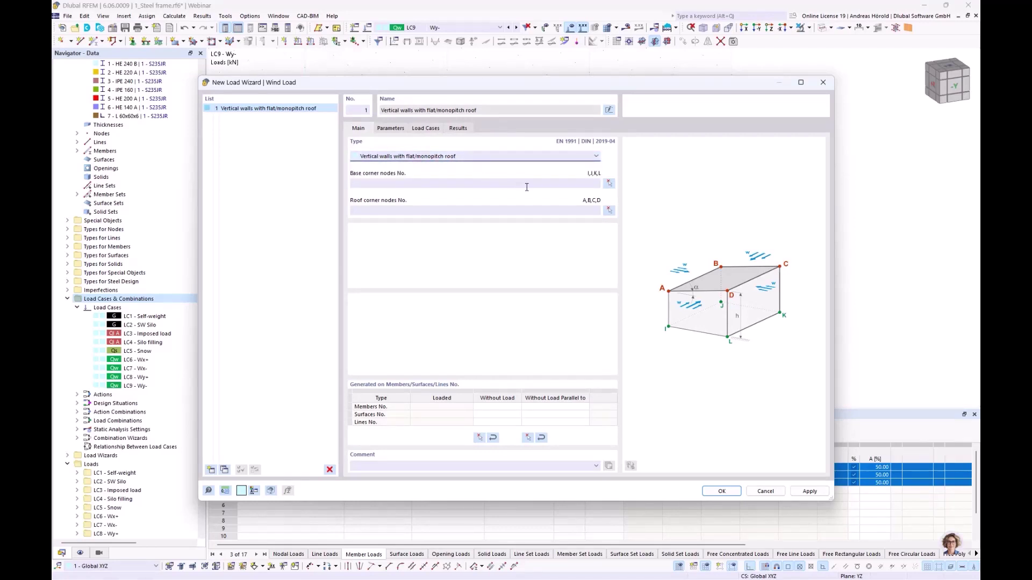
# Assign the frame's outer column base nodes 13, 1, 3 and 15 as the wind wizard's base corner nodes.
pyautogui.click(610, 185)
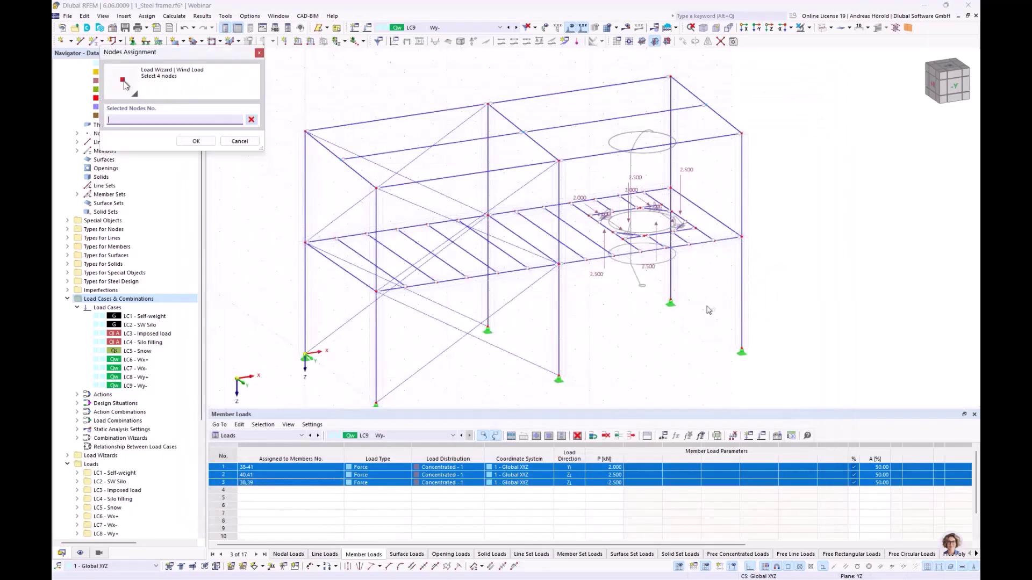
pyautogui.click(742, 352)
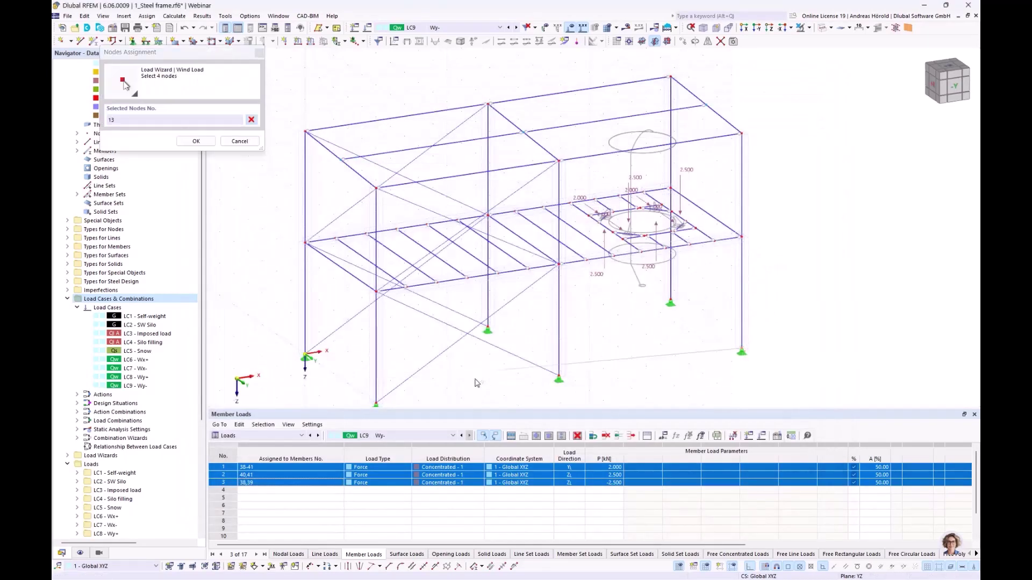
pyautogui.click(305, 358)
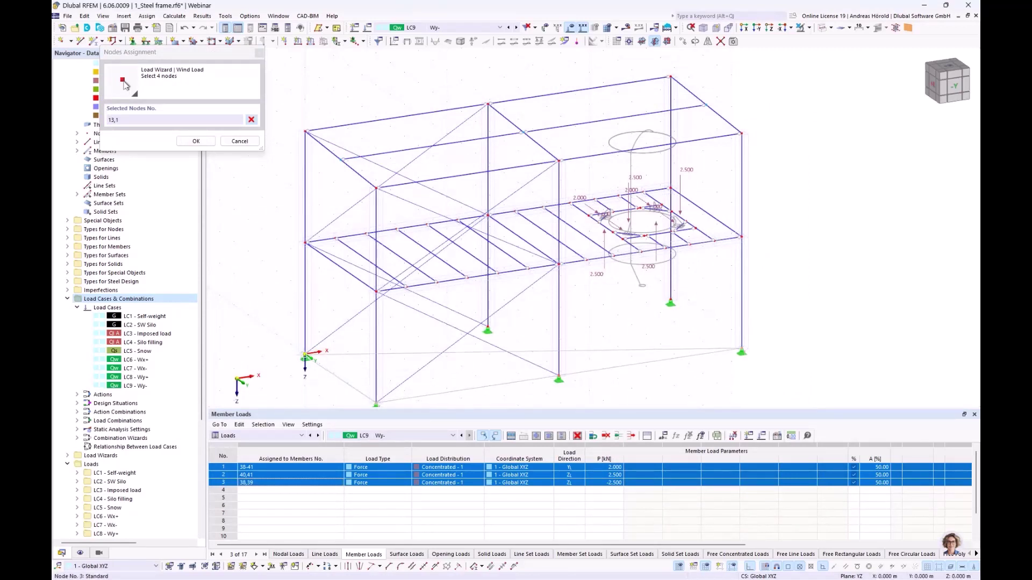
pyautogui.click(377, 403)
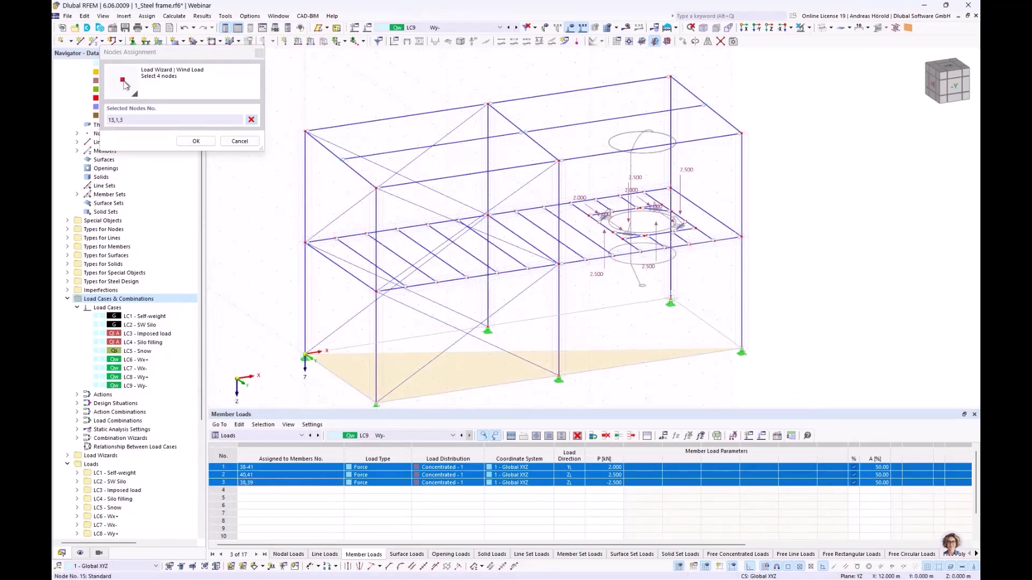
pyautogui.click(672, 302)
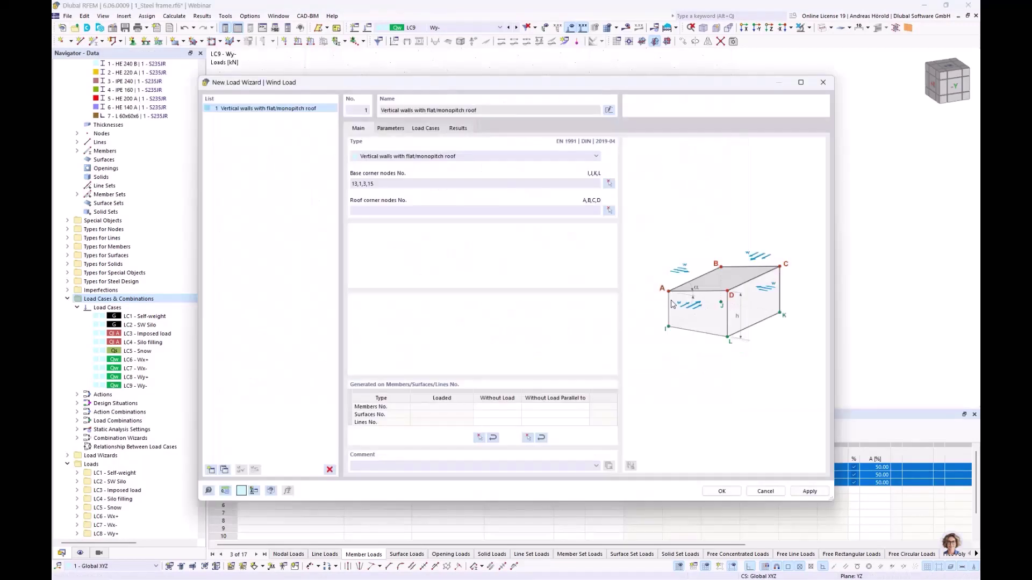
# Assign the frame's outer column top nodes 14, 2, 4 and 16 as the wind wizard's roof corner nodes.
pyautogui.click(608, 211)
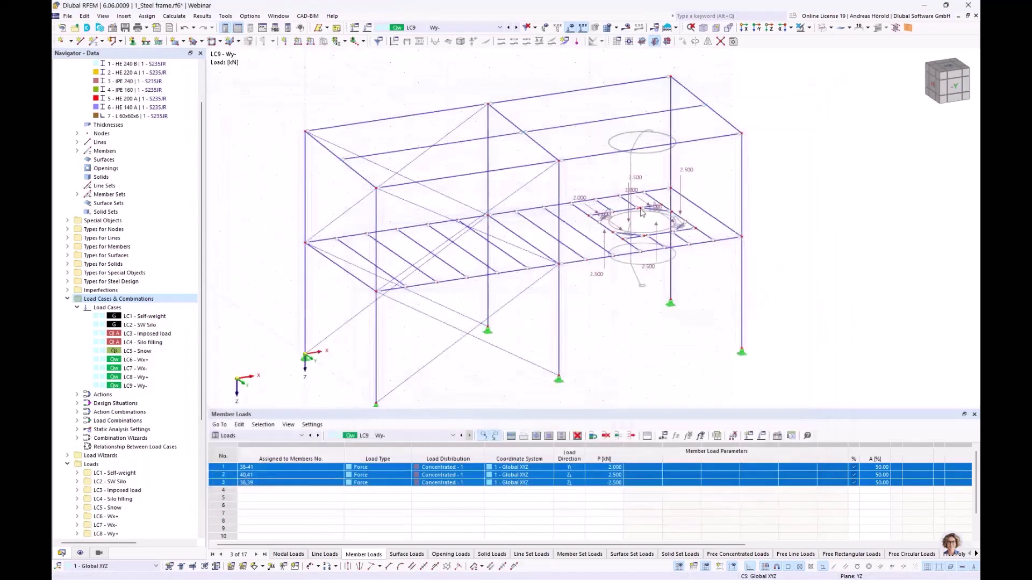
pyautogui.click(741, 134)
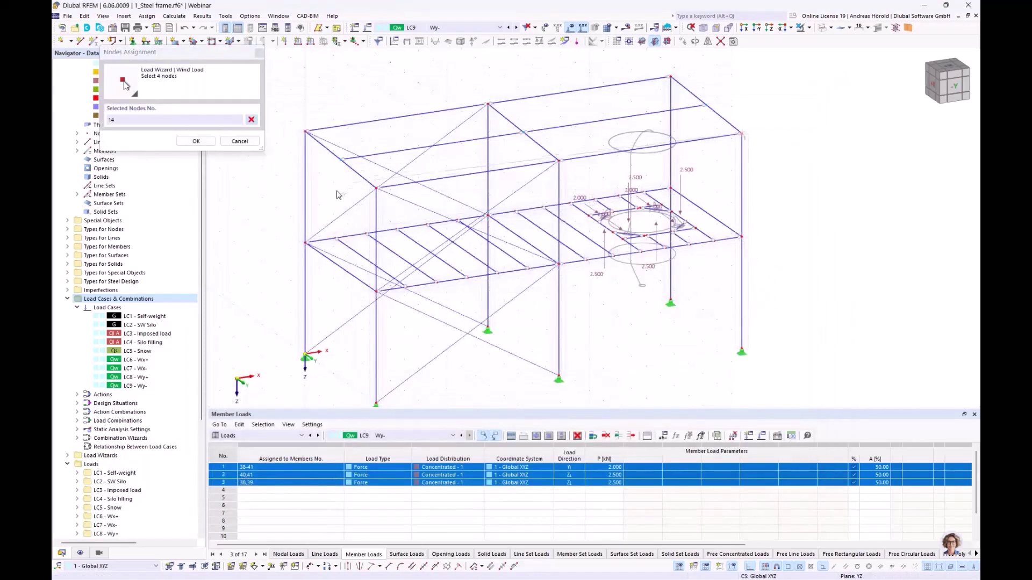
pyautogui.click(306, 131)
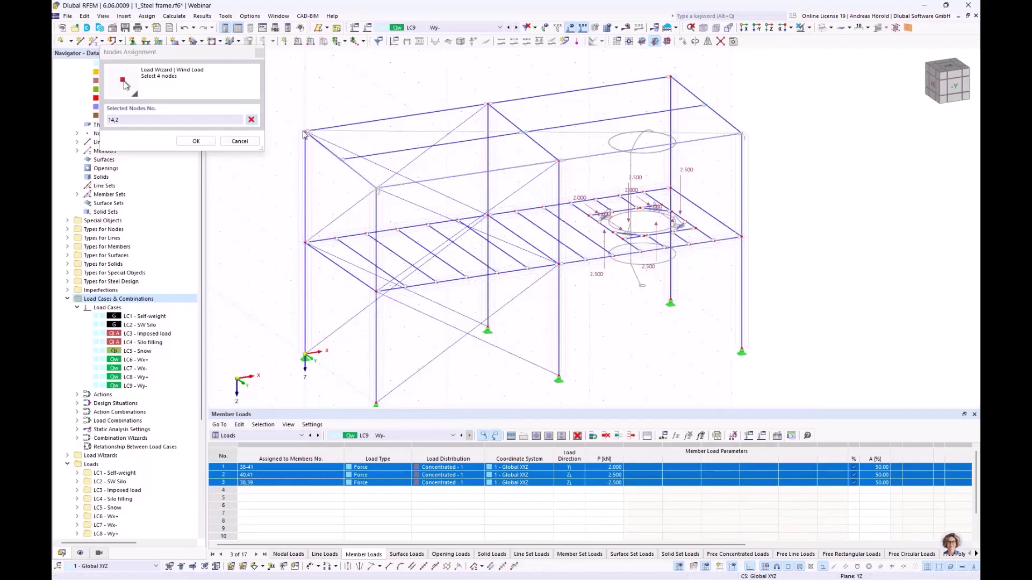
pyautogui.click(378, 190)
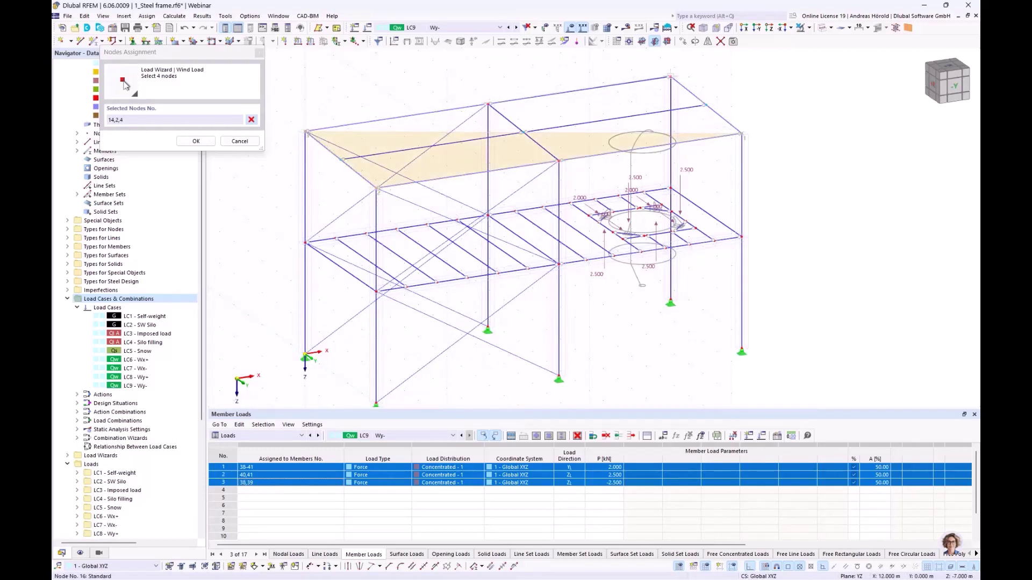
pyautogui.click(671, 77)
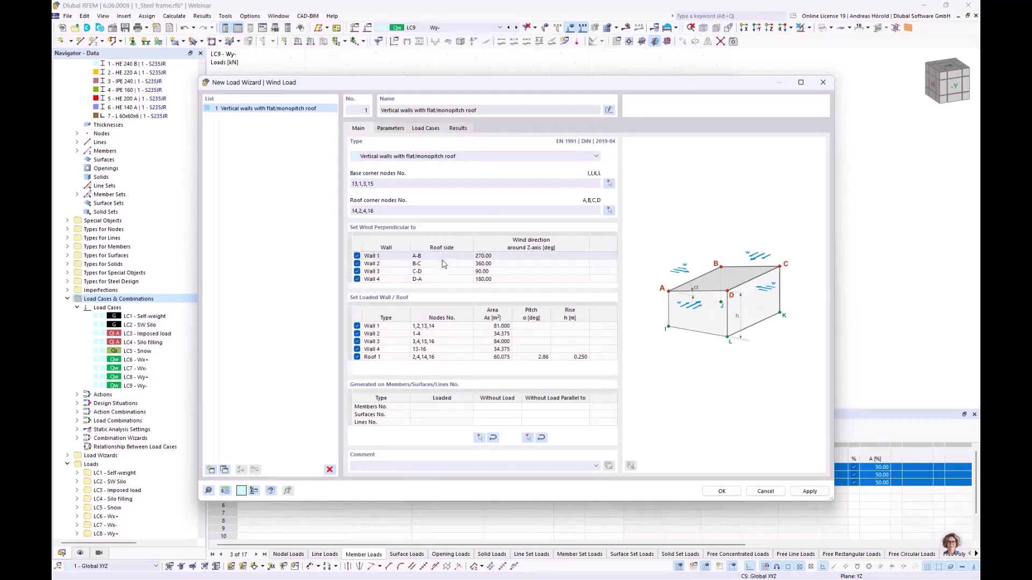
# Exclude the wind directions perpendicular to Wall 1 (A-B) and Wall 4 (D-A), and review the wind parameters.
pyautogui.moveTo(488, 89); pyautogui.dragTo(583, 116)
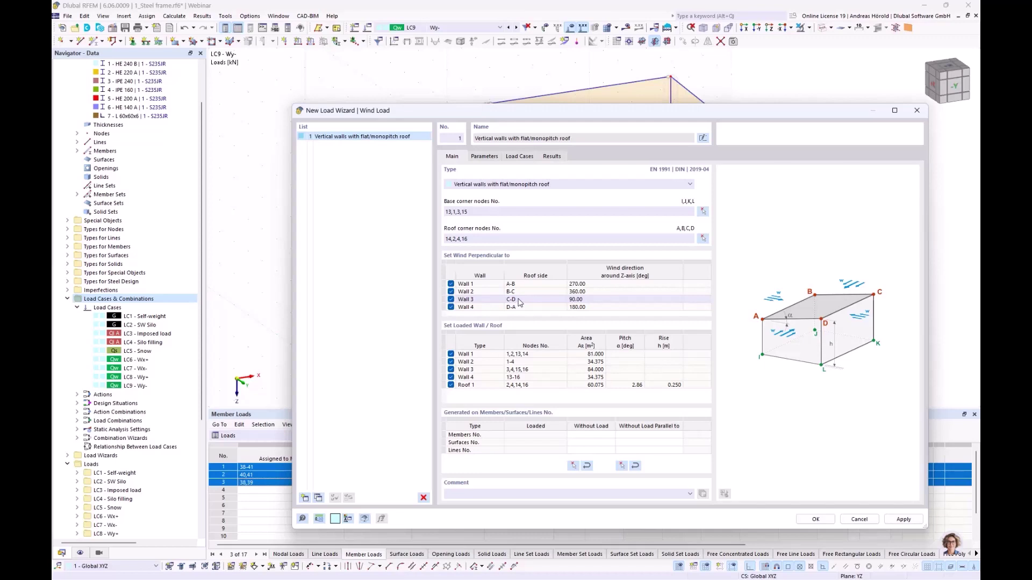
pyautogui.click(451, 284)
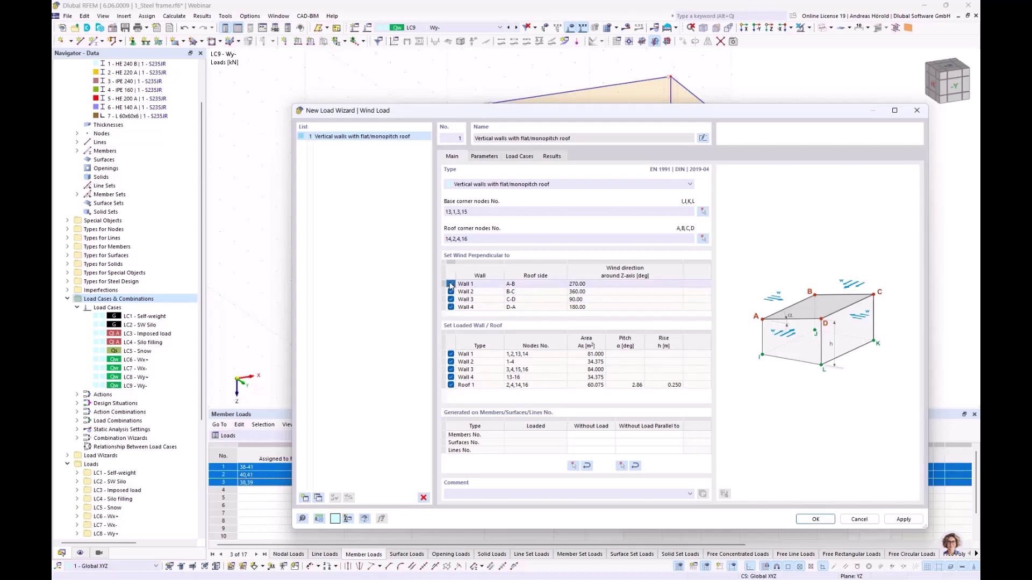
pyautogui.click(451, 308)
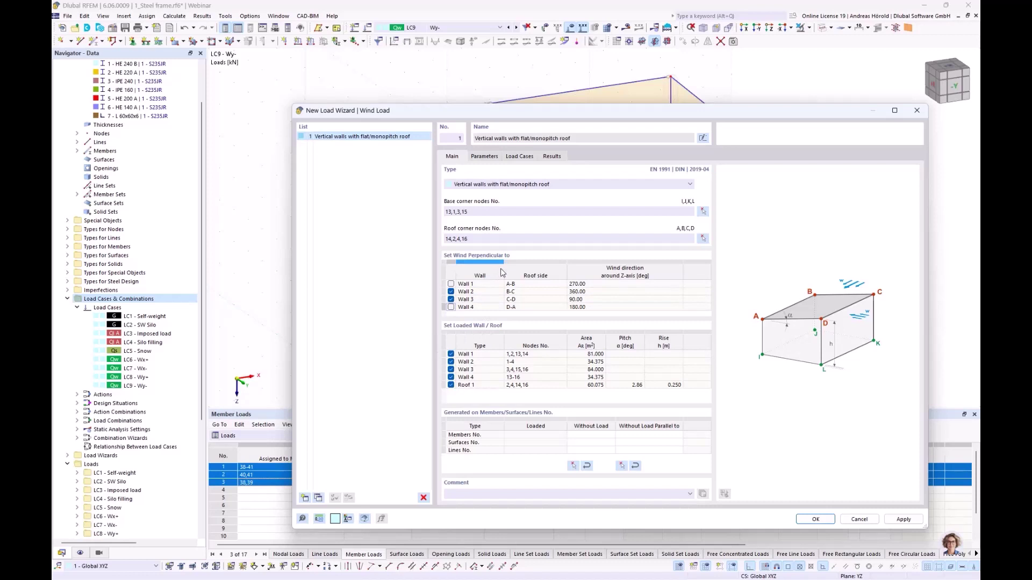
pyautogui.click(481, 157)
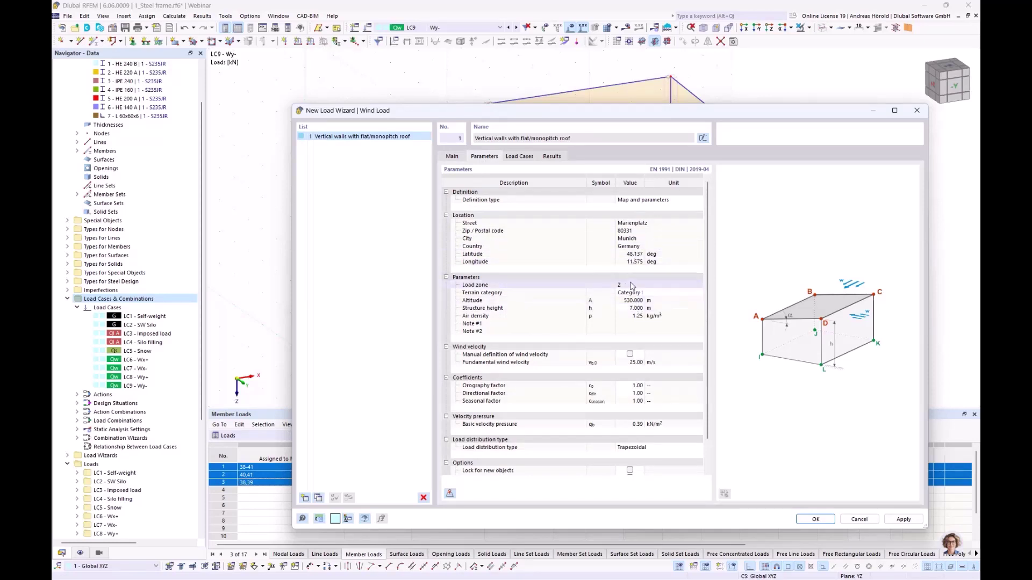
# Assign load cases LC6 - Wx+ and LC7 - Wx- to cases w+ and w- of the wind perpendicular to Wall 2 (B-C).
pyautogui.click(519, 157)
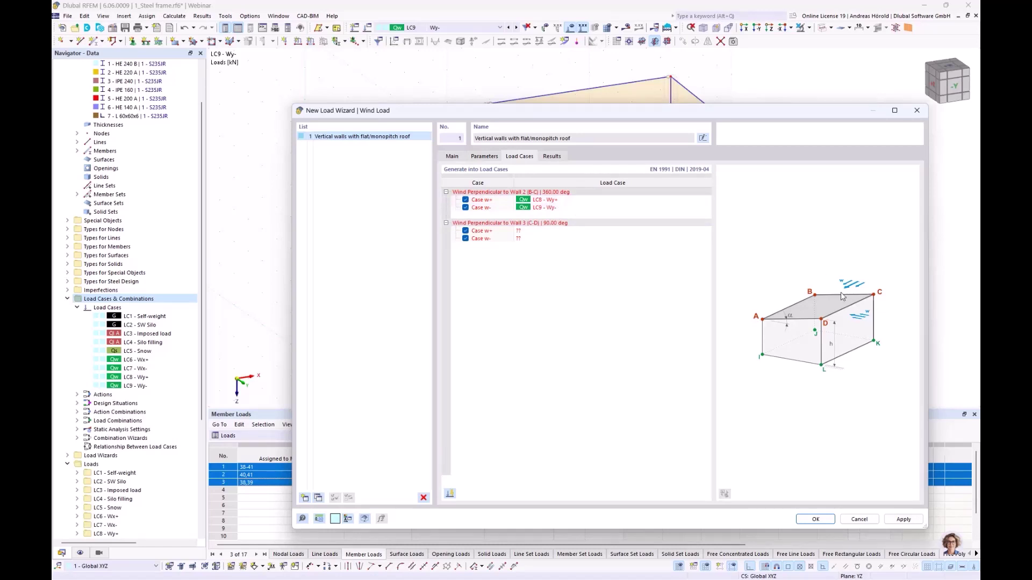
pyautogui.click(567, 200)
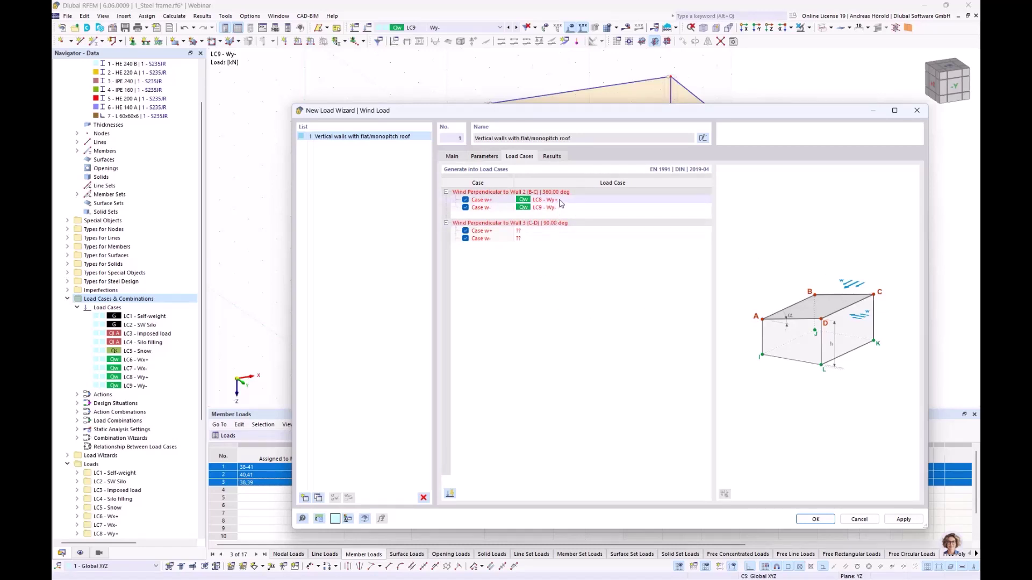
pyautogui.click(699, 200)
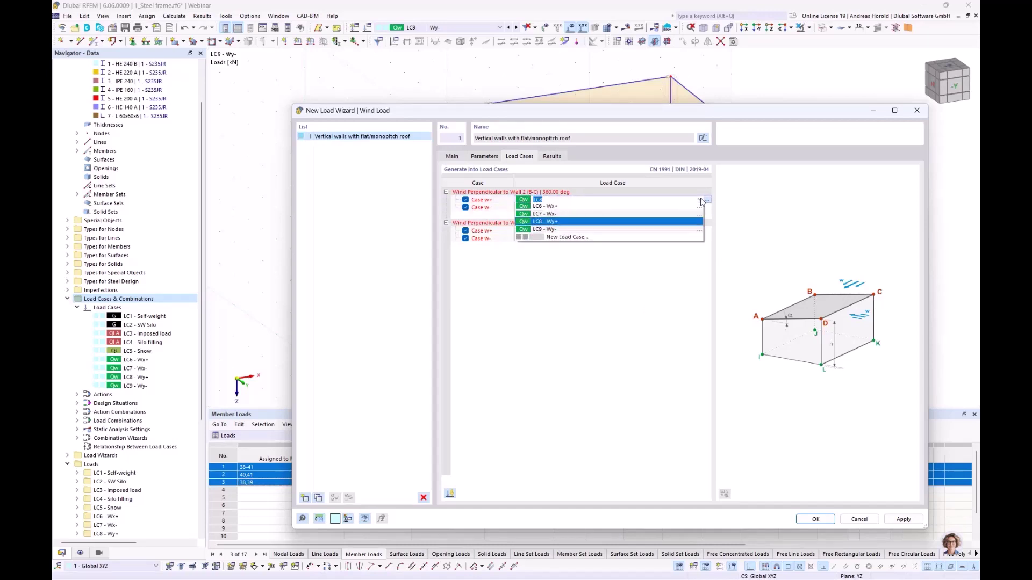
pyautogui.click(590, 206)
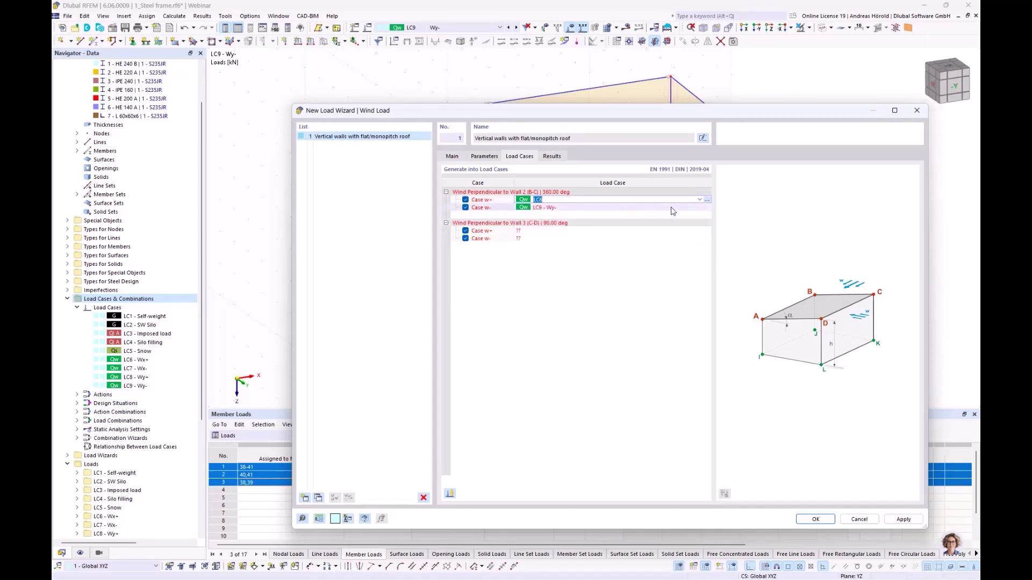
pyautogui.click(699, 210)
pyautogui.click(698, 210)
pyautogui.click(700, 208)
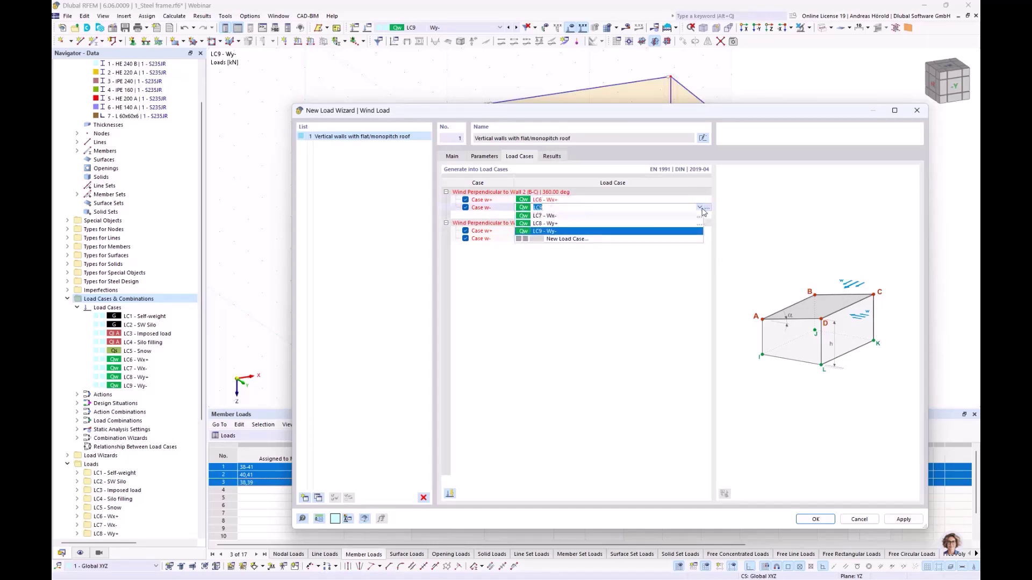
pyautogui.click(639, 223)
# Assign LC8 - Wy+ and LC9 - Wy- to cases w+ and w- of the Wall 3 (C-D) wind, and generate the wind loads.
pyautogui.click(676, 232)
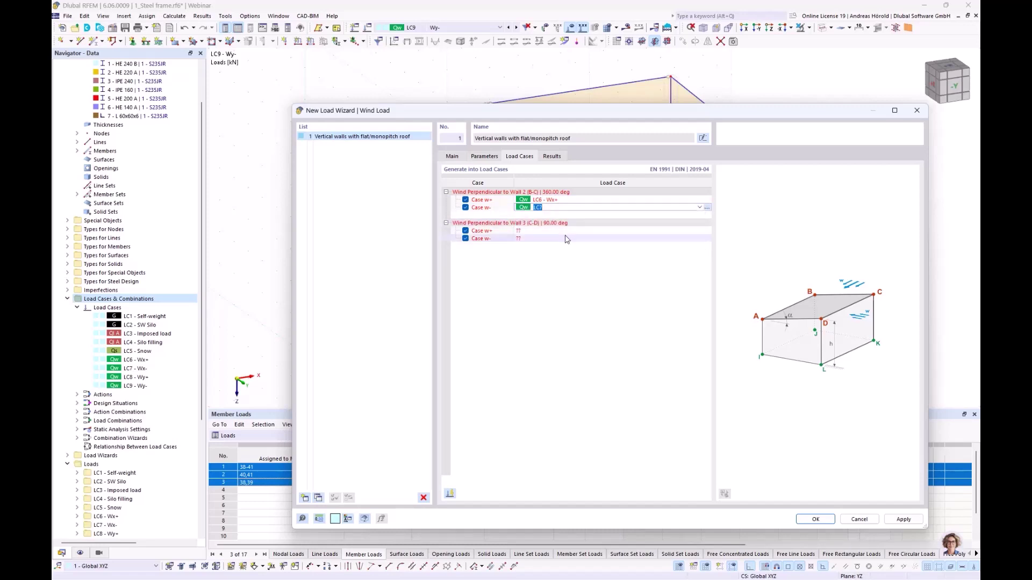
pyautogui.click(676, 232)
pyautogui.click(699, 230)
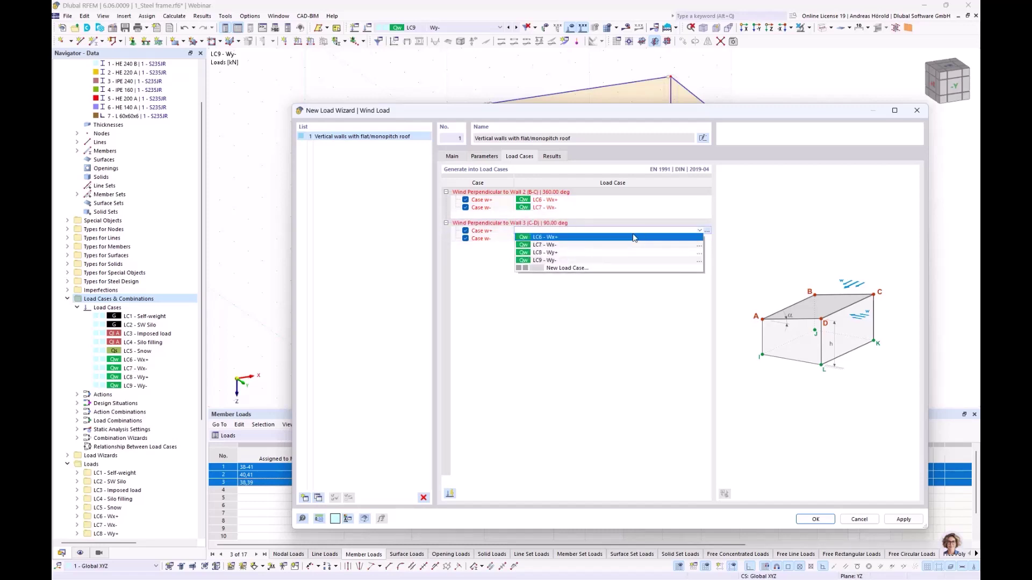
pyautogui.click(601, 254)
pyautogui.click(682, 238)
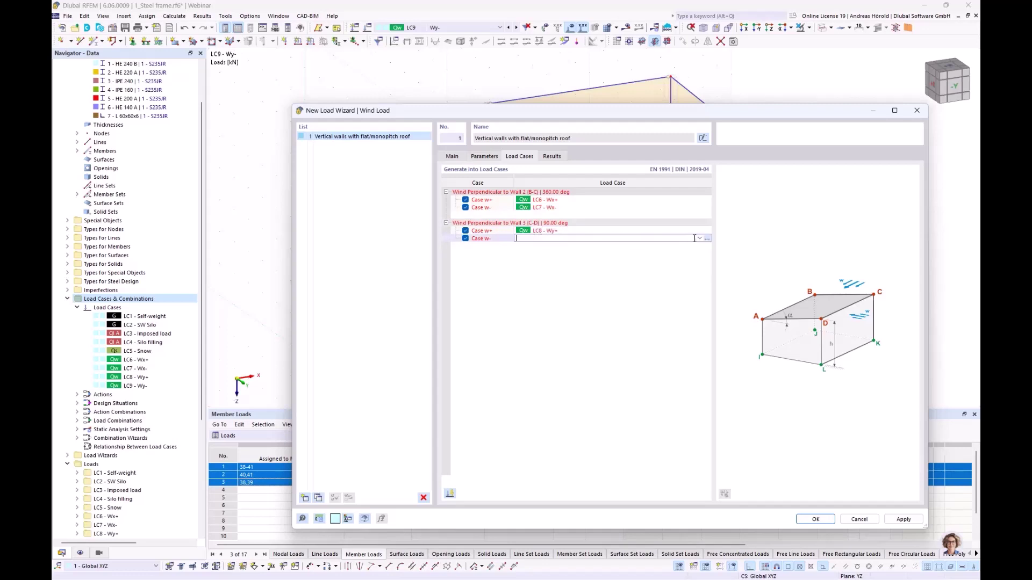
pyautogui.click(699, 238)
pyautogui.click(615, 268)
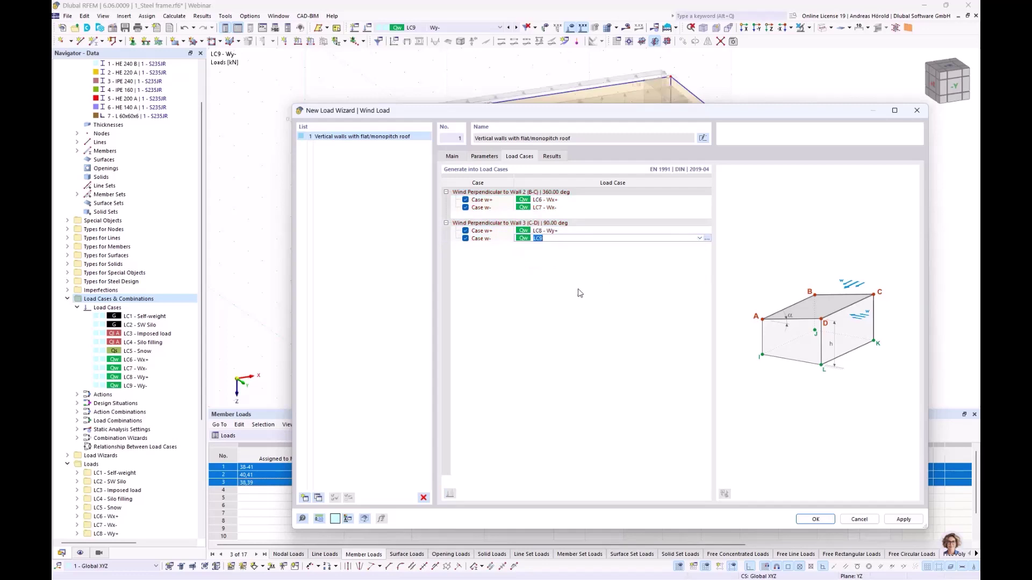
pyautogui.click(814, 519)
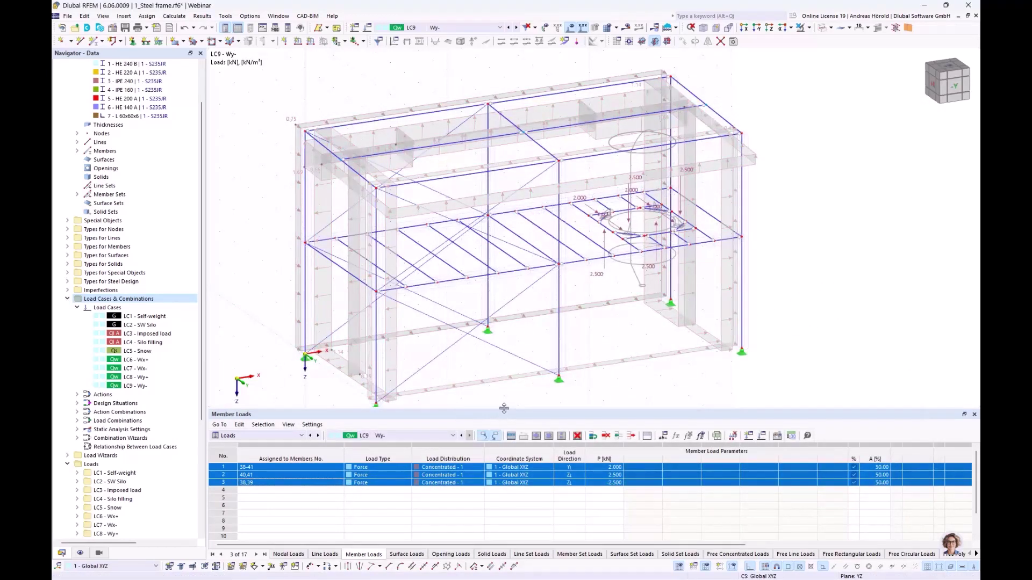
# Enlarge the model view and display the wind wizard's generated loads separately as individual member loads.
pyautogui.moveTo(504, 408); pyautogui.dragTo(501, 455)
pyautogui.click(472, 537)
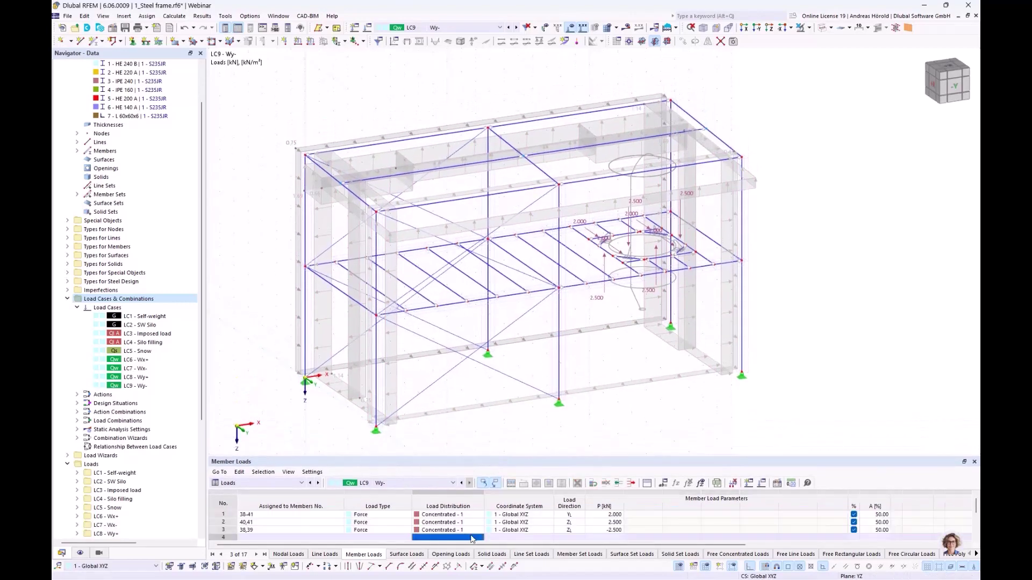
pyautogui.rightClick(418, 136)
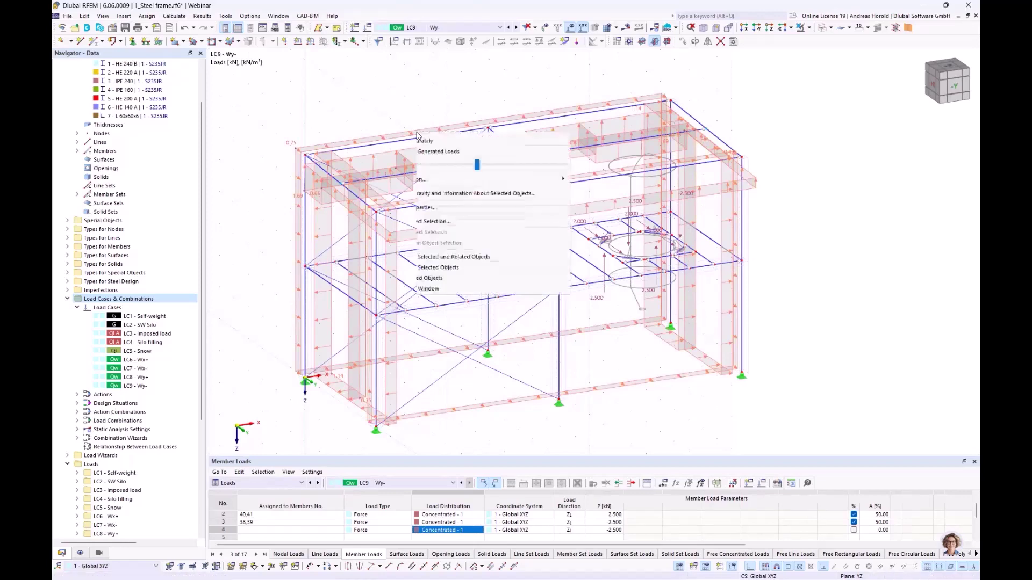
pyautogui.click(470, 193)
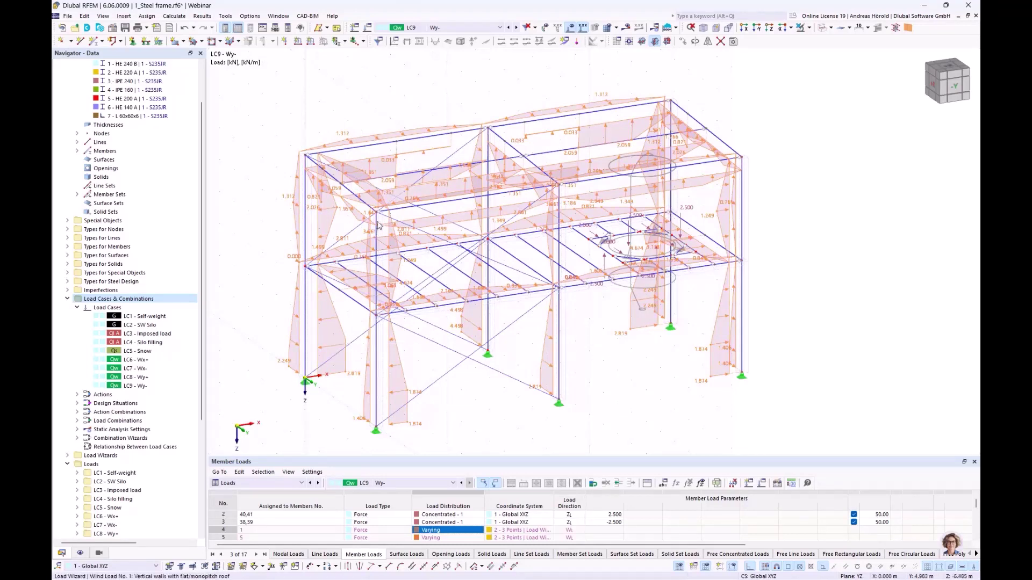
# Edit the wind load wizard so that members parallel to members 3, 4 and 57 receive no load.
pyautogui.doubleClick(409, 226)
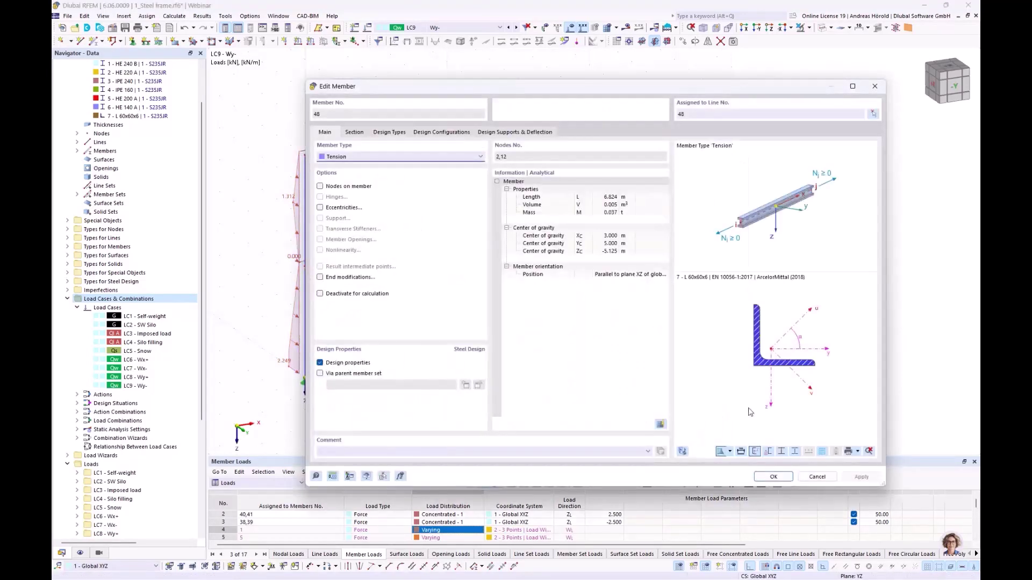
pyautogui.click(817, 477)
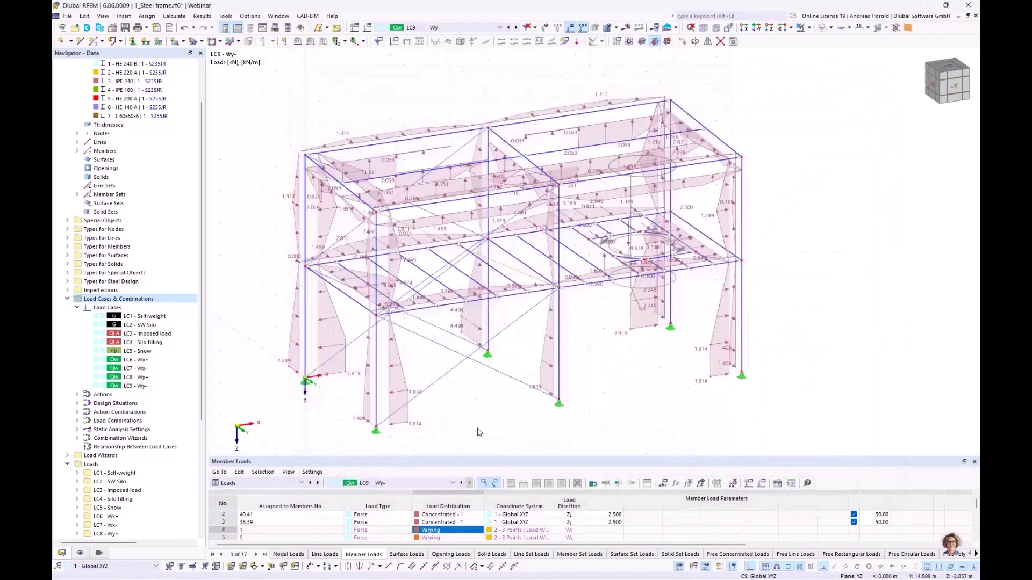
pyautogui.doubleClick(404, 370)
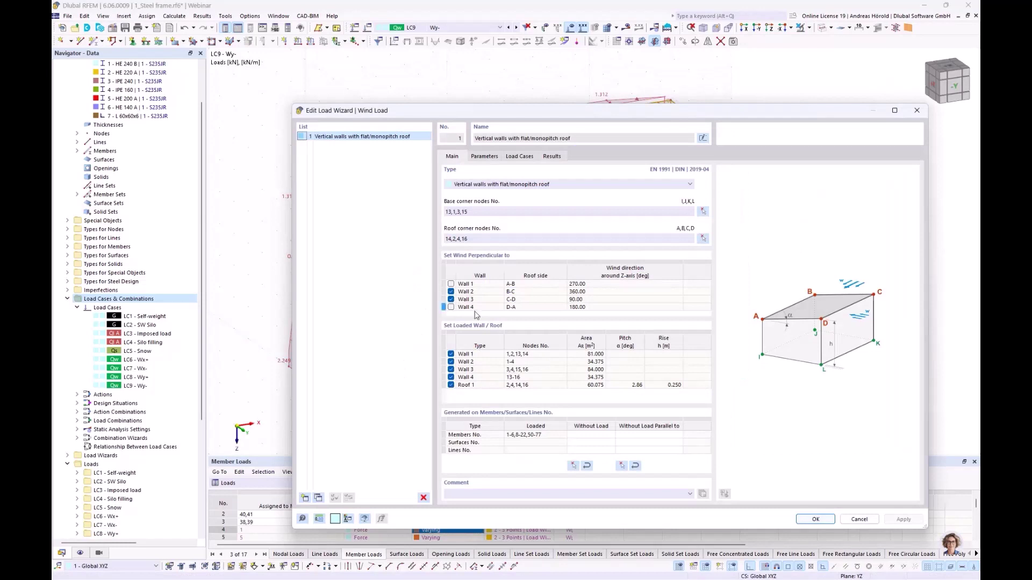
pyautogui.click(645, 434)
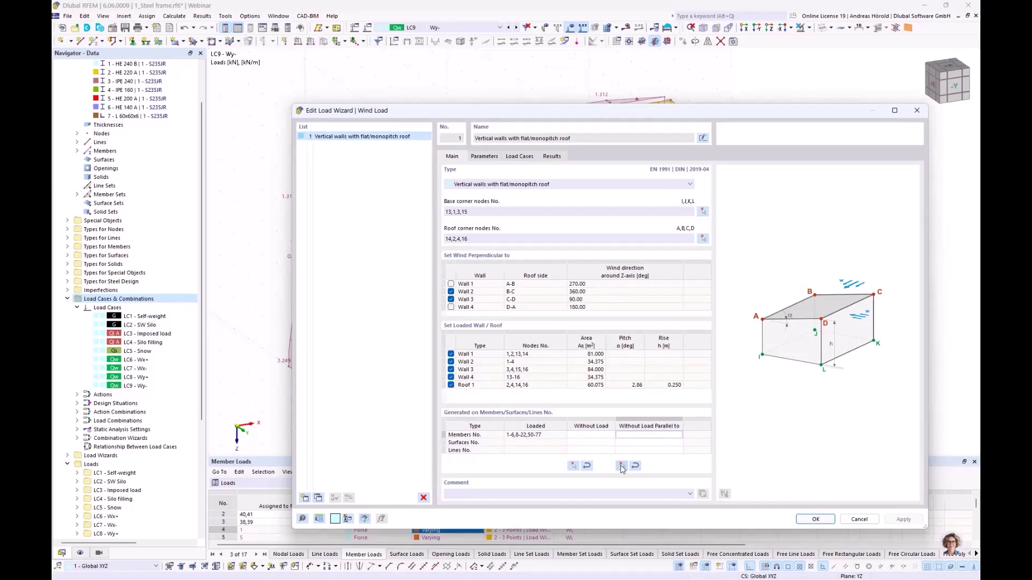
pyautogui.click(621, 465)
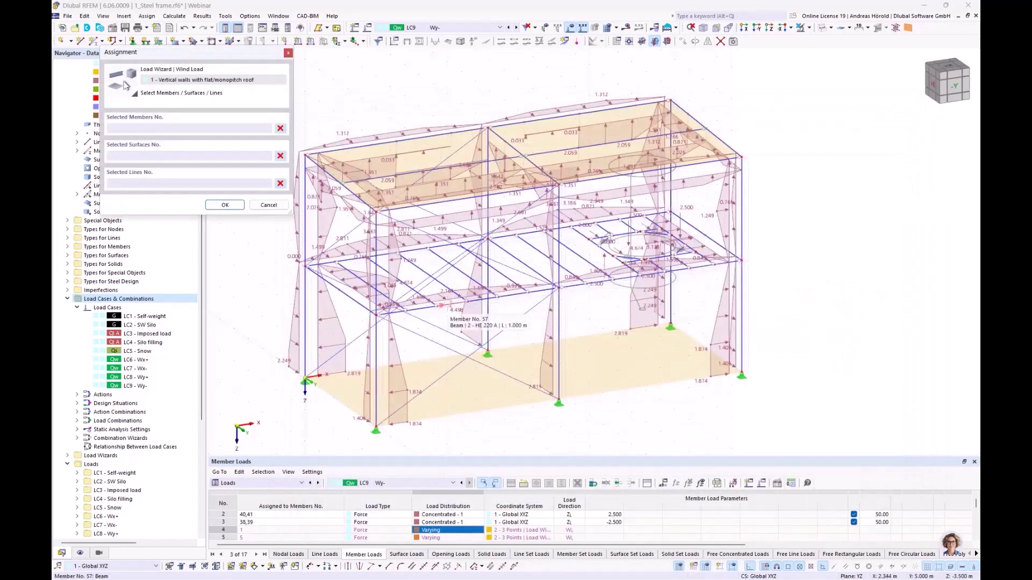
pyautogui.click(441, 305)
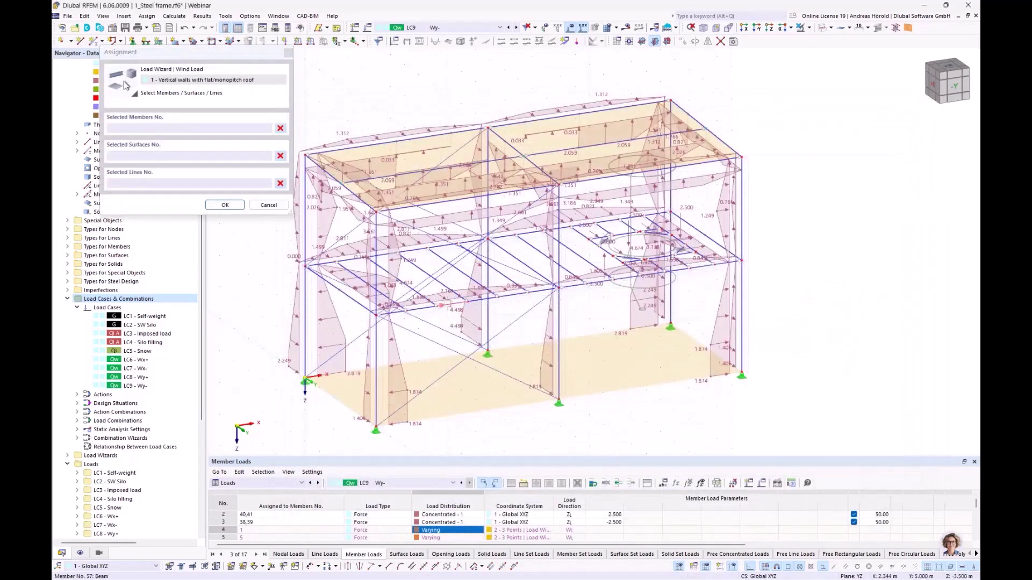
pyautogui.click(349, 296)
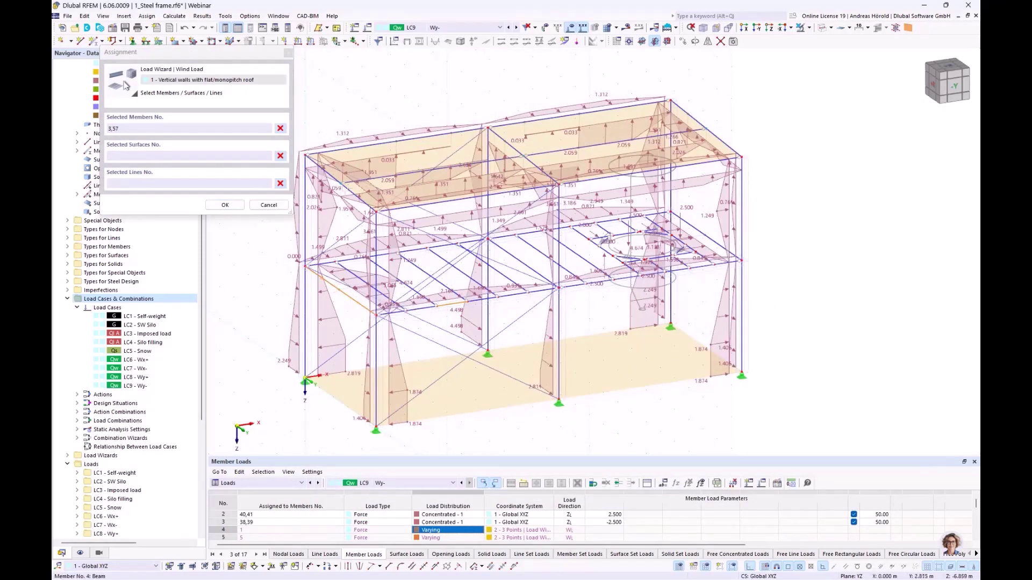
pyautogui.click(225, 204)
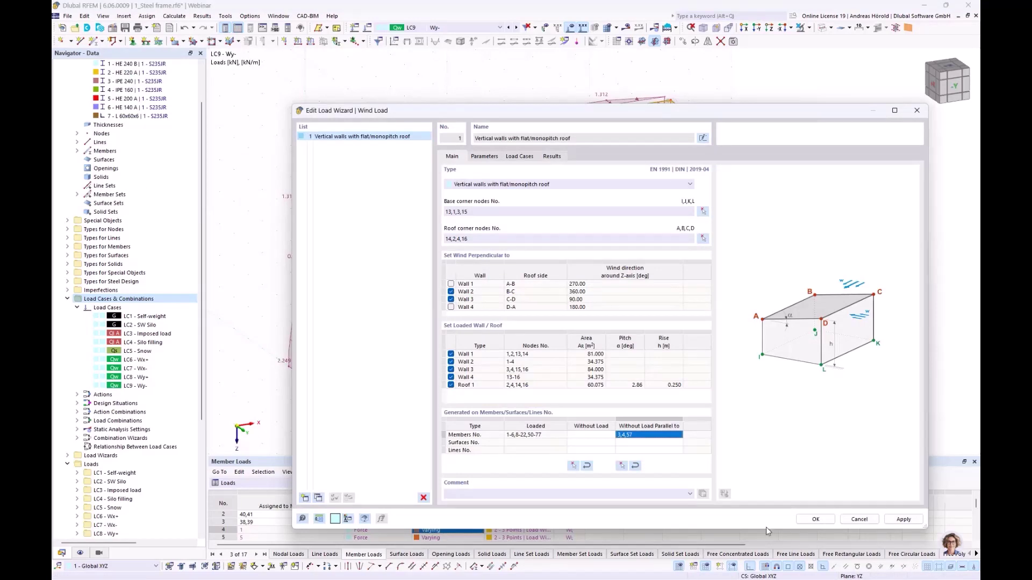
pyautogui.click(814, 519)
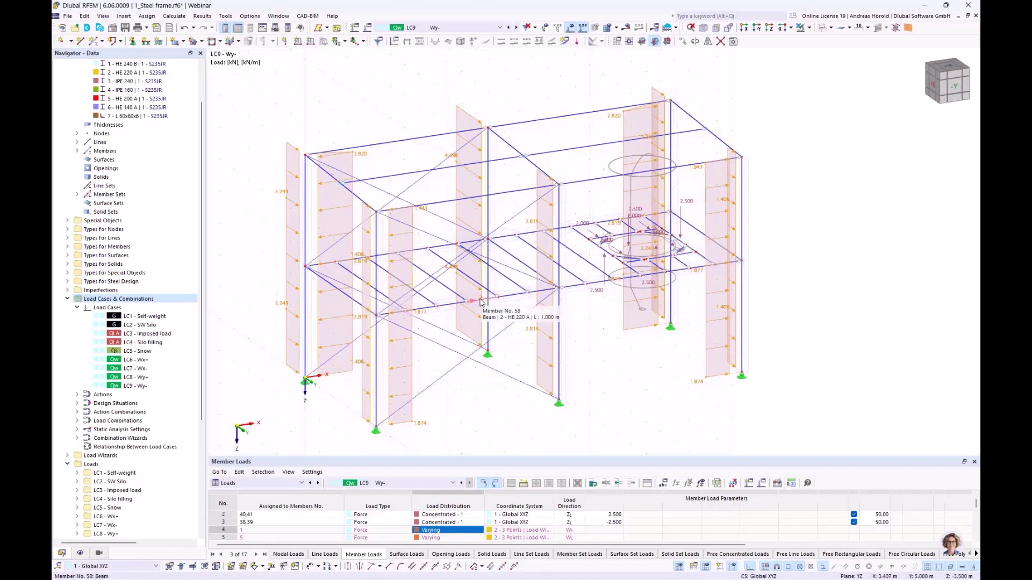
# Duplicate the wind load wizard as type "Flat/monopitch roof" and exclude wind directions 1 (A-B) and 4 (D-A).
pyautogui.doubleClick(481, 180)
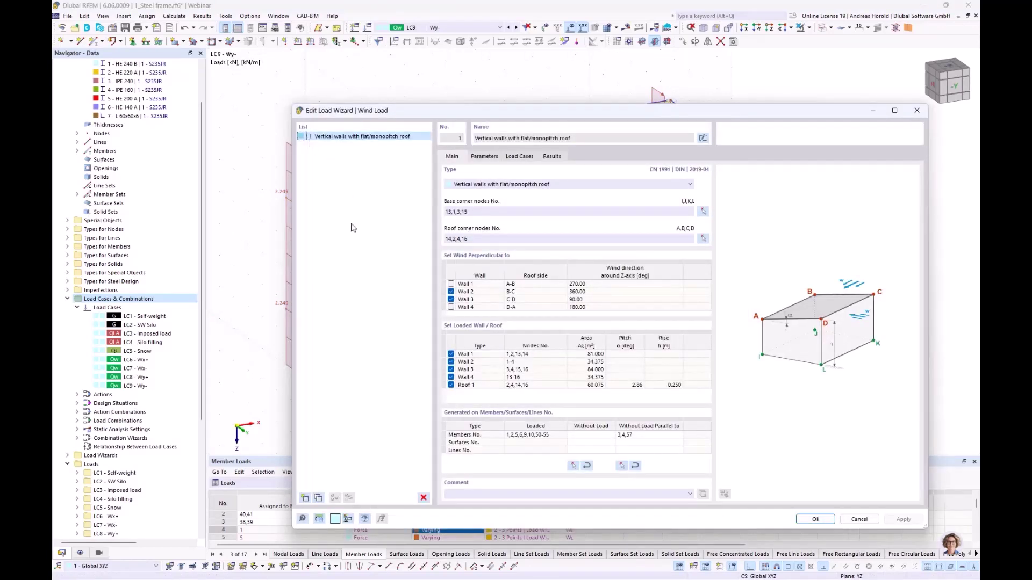
pyautogui.click(319, 497)
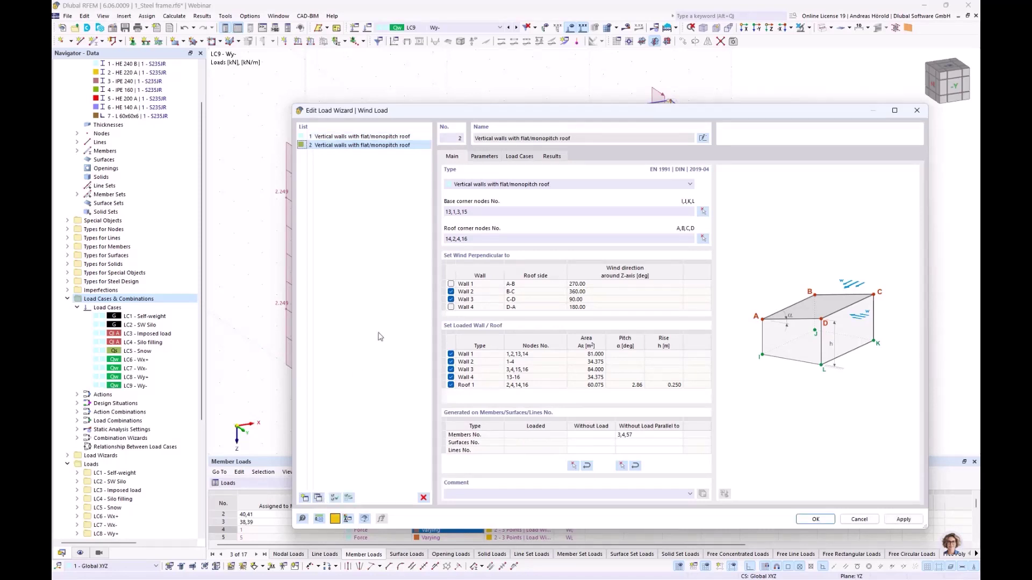
pyautogui.click(557, 186)
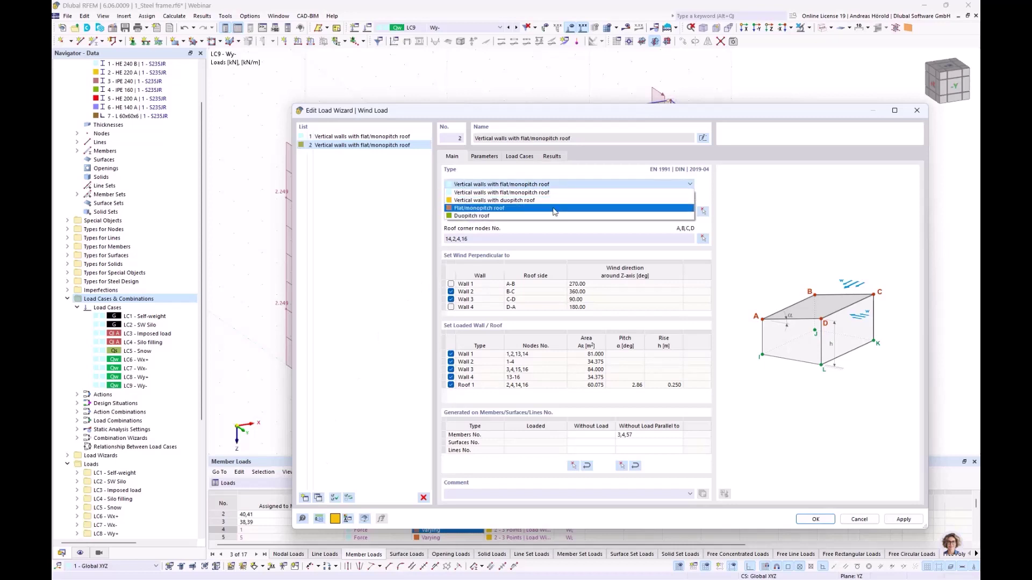
pyautogui.click(555, 209)
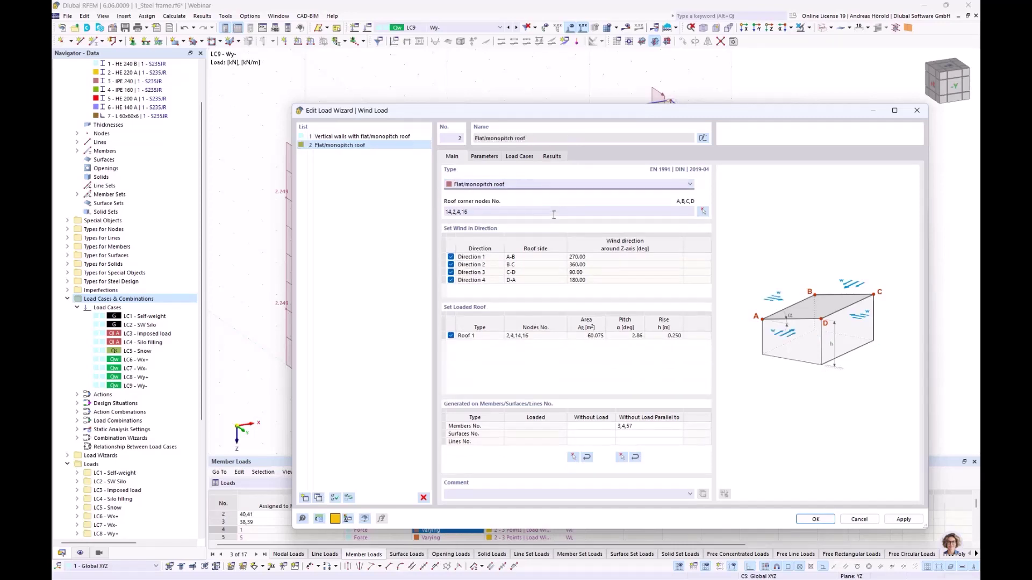
pyautogui.click(451, 257)
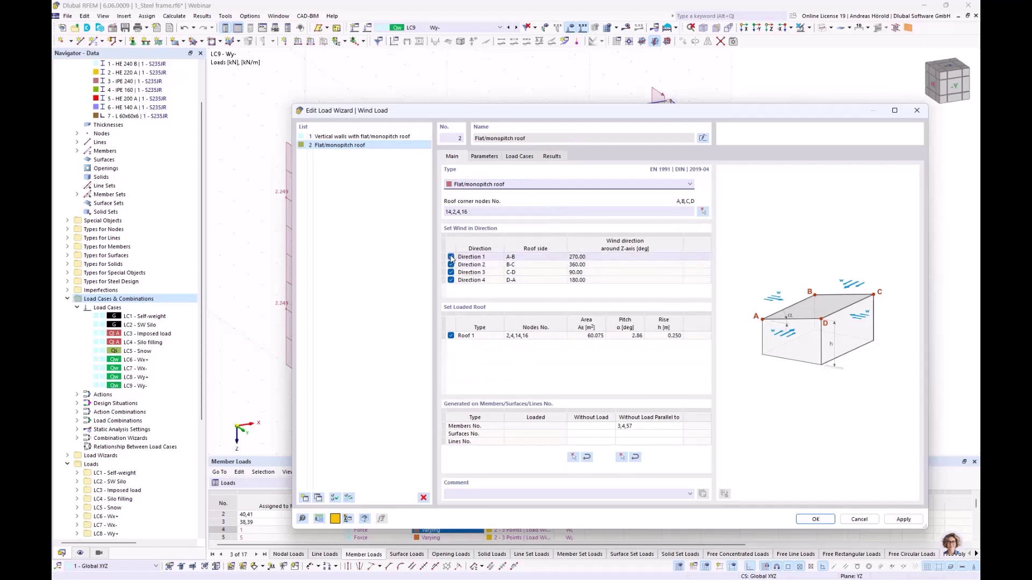
pyautogui.click(450, 281)
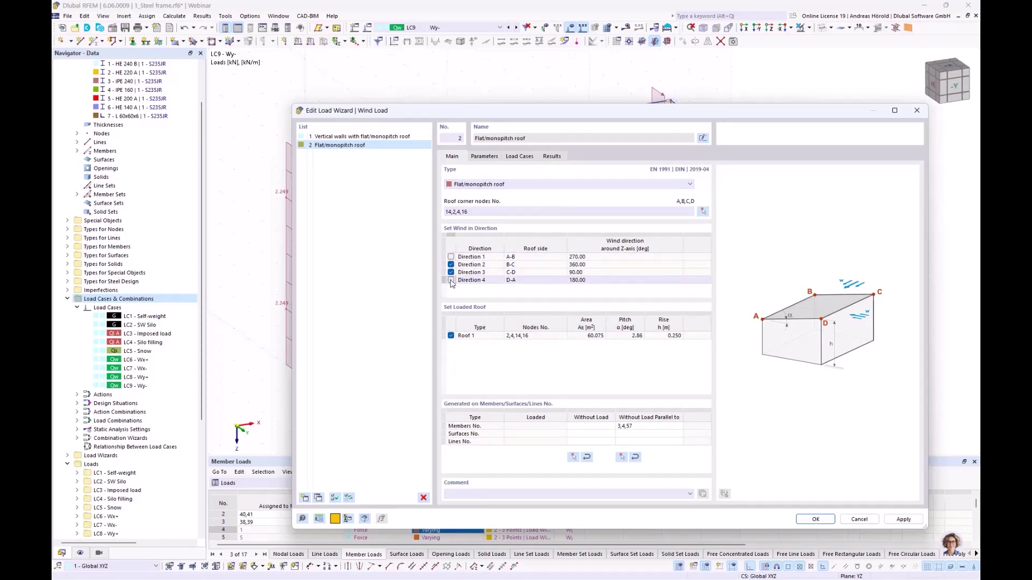
# Replace the flat/monopitch roof wizard's "Without Load Parallel to" members with member 4.
pyautogui.click(639, 426)
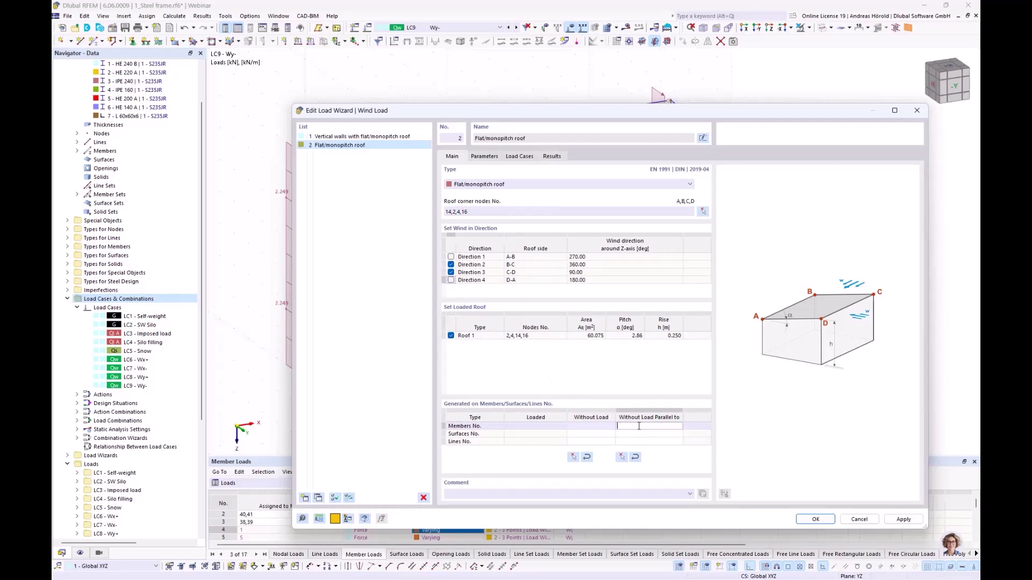
pyautogui.click(621, 457)
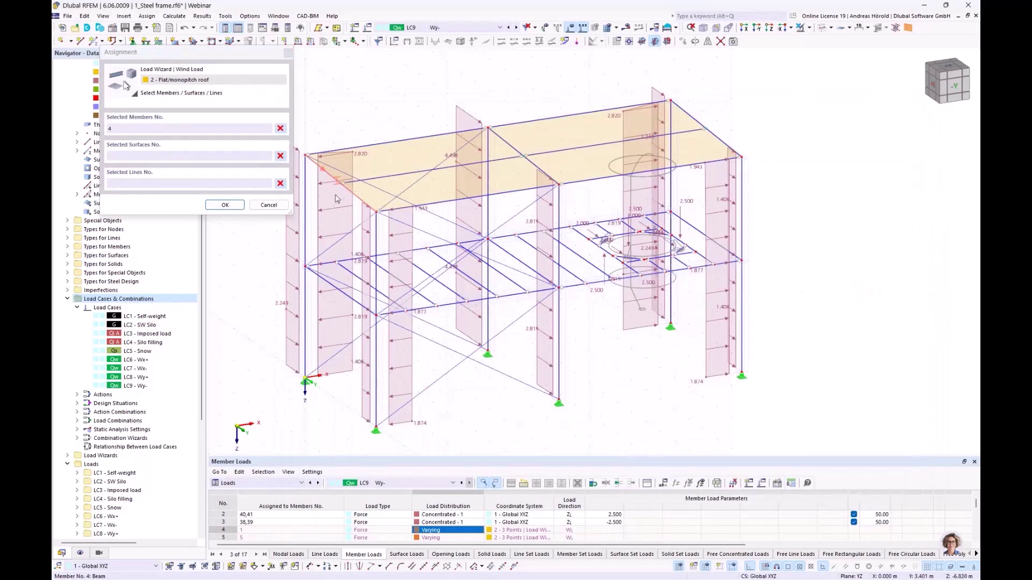
pyautogui.click(224, 206)
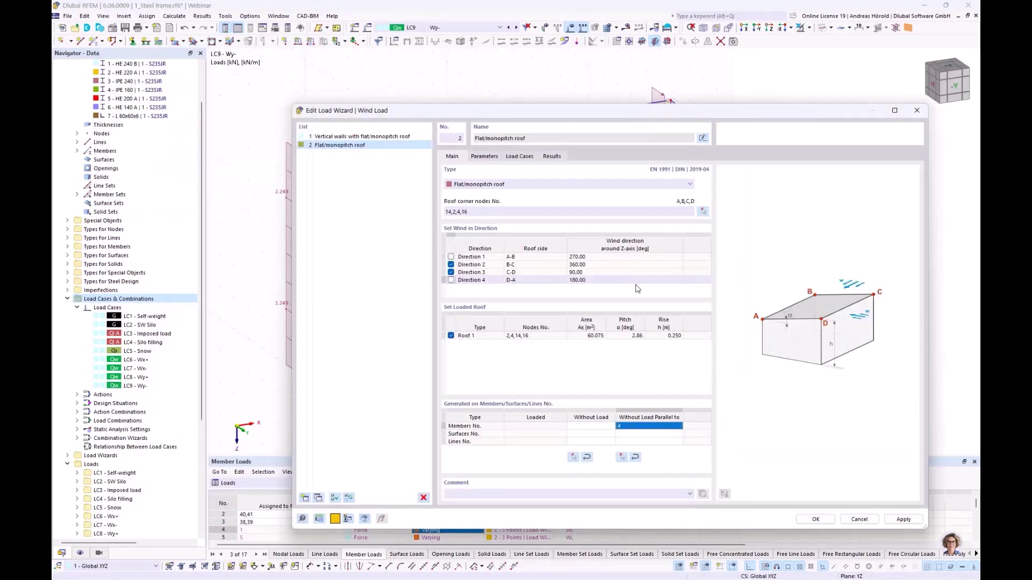
# Review the roof wizard's wind parameters and load case assignments, and generate the roof wind loads.
pyautogui.click(484, 156)
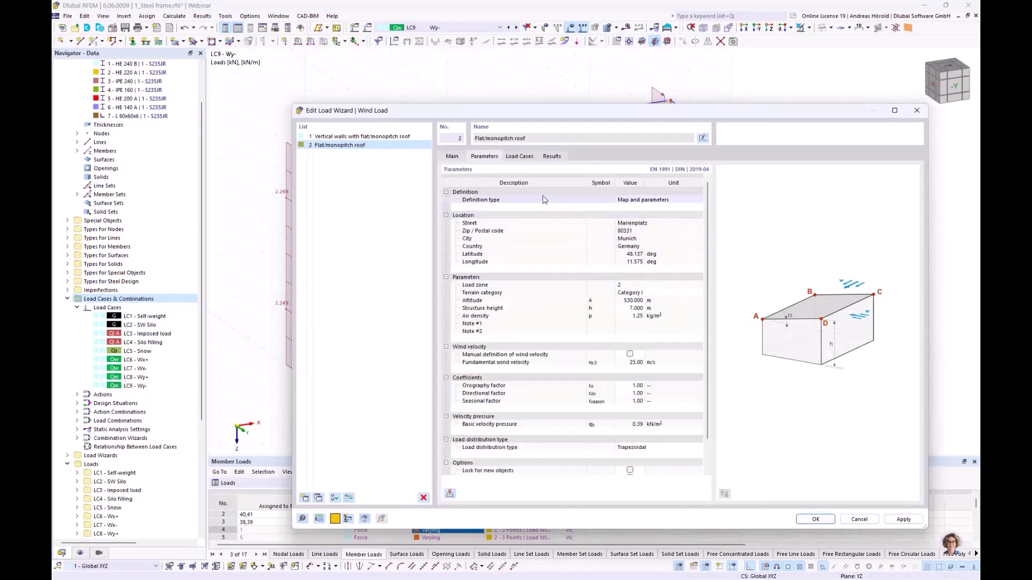
pyautogui.click(519, 156)
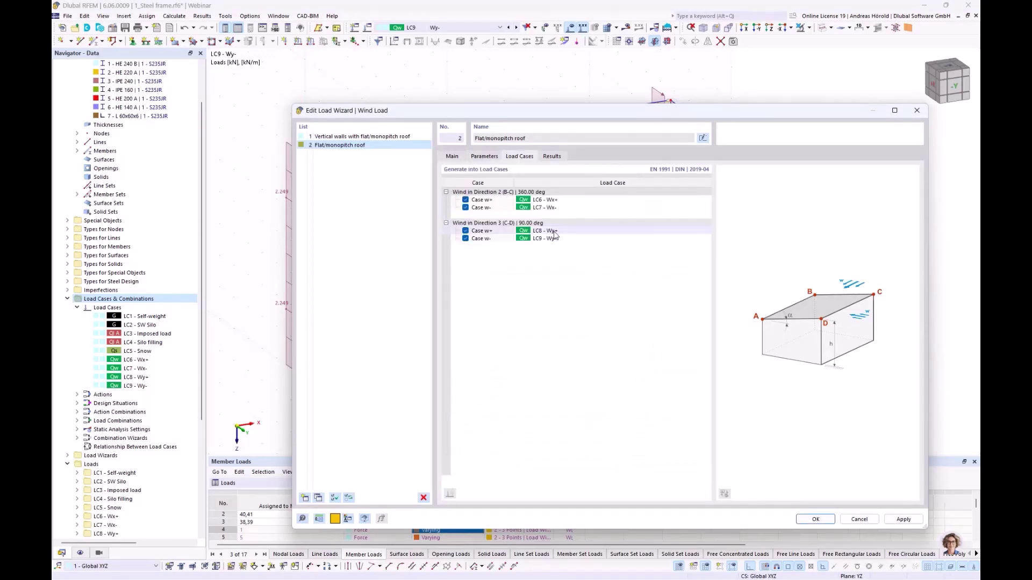
pyautogui.click(816, 519)
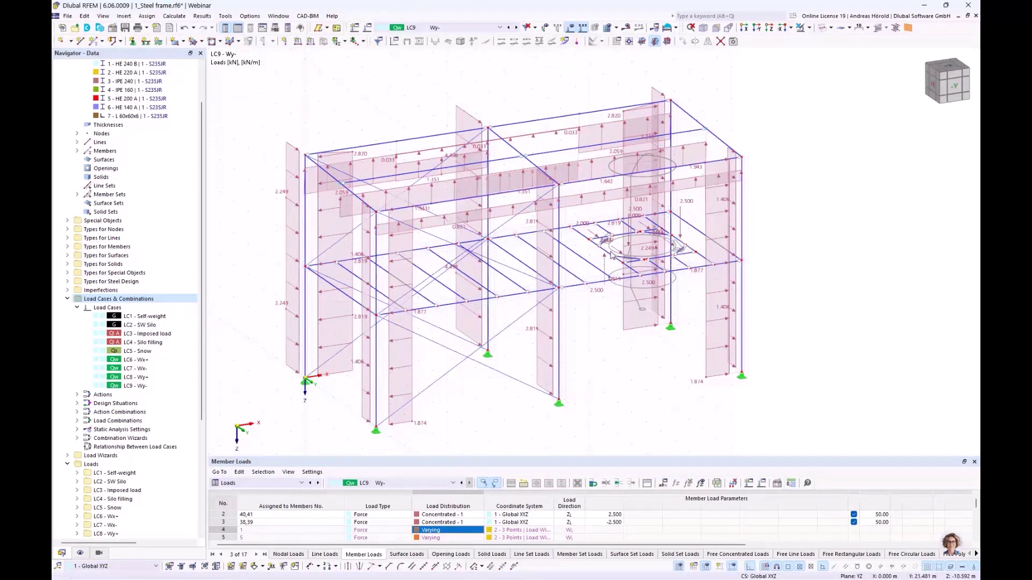
pyautogui.keyDown('ctrl'); pyautogui.moveTo(479, 180); pyautogui.dragTo(486, 111, button='middle'); pyautogui.keyUp('ctrl')
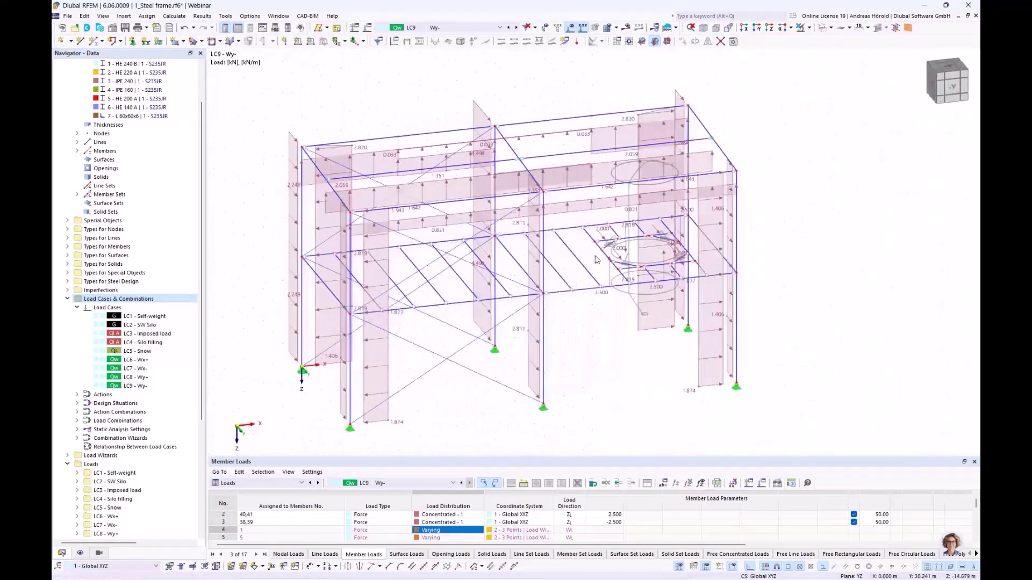
# Turn off the separate display of the generated wind loads and review wind load cases LC6 to LC9 in the model view.
pyautogui.rightClick(482, 116)
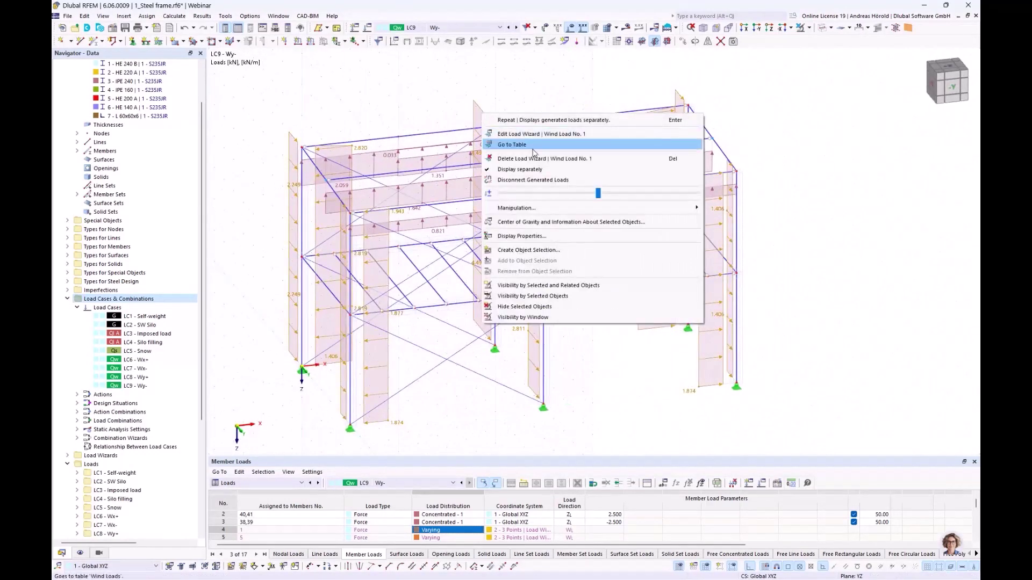
pyautogui.click(535, 171)
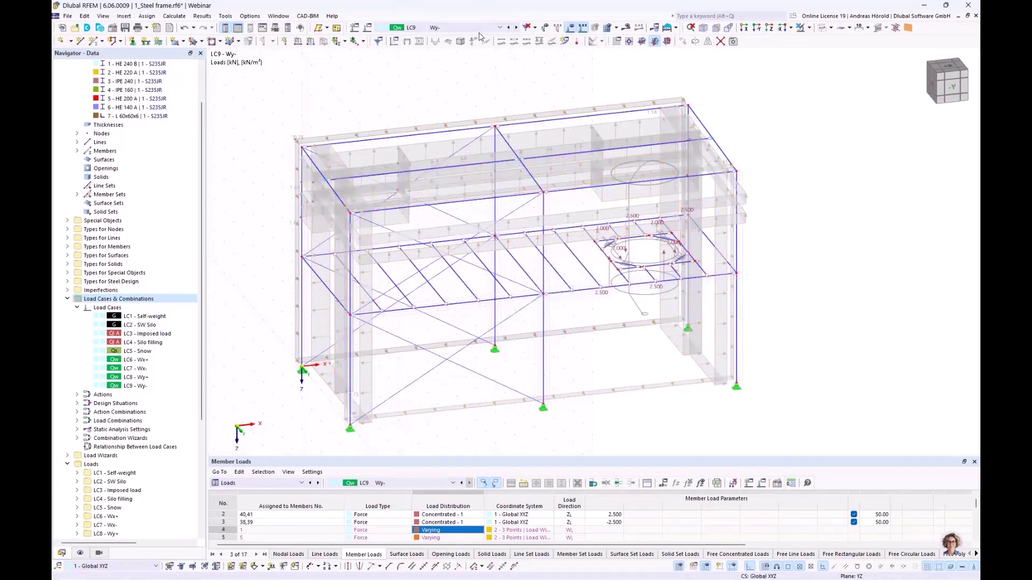
pyautogui.click(456, 27)
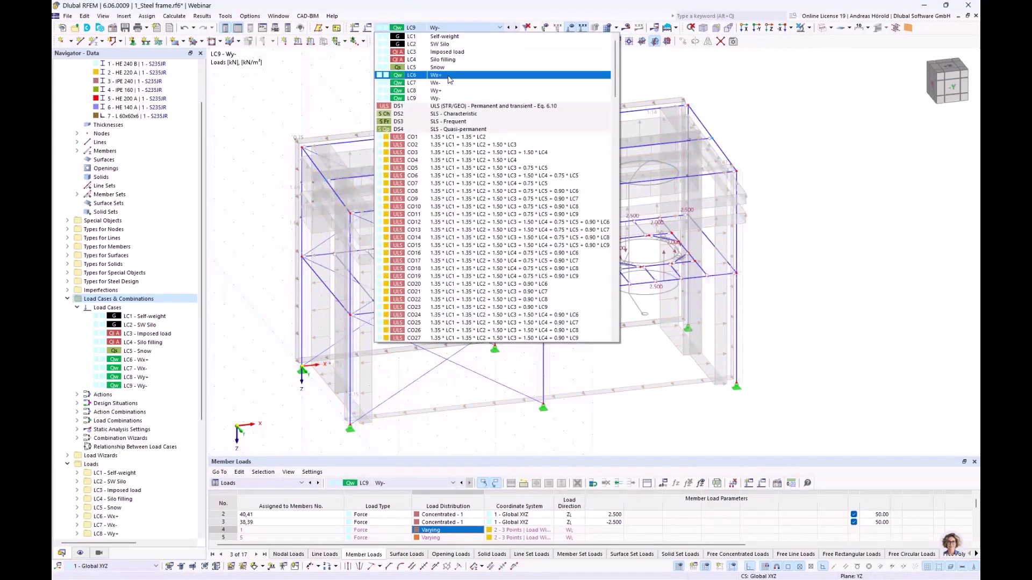
pyautogui.click(448, 76)
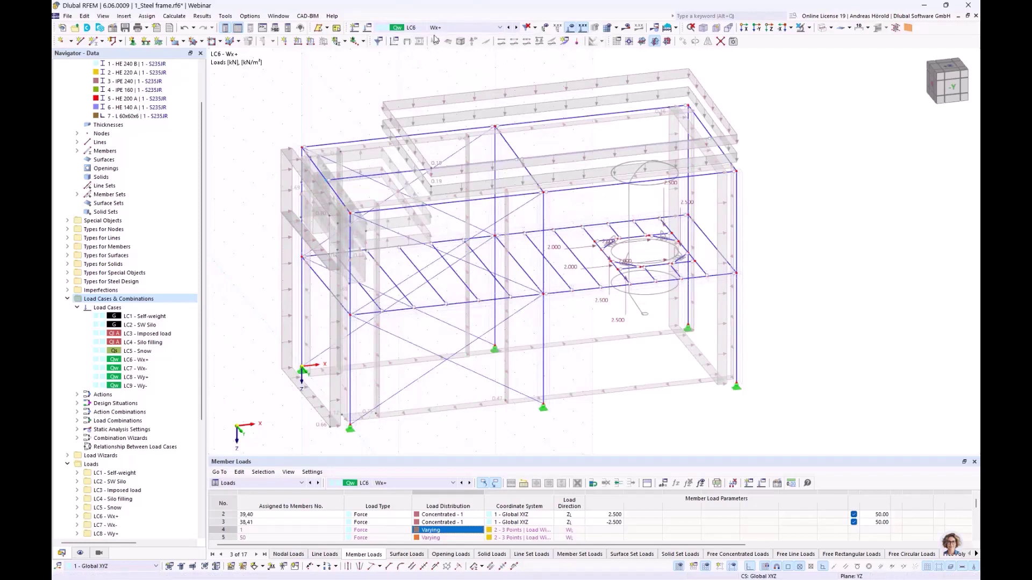
pyautogui.click(517, 28)
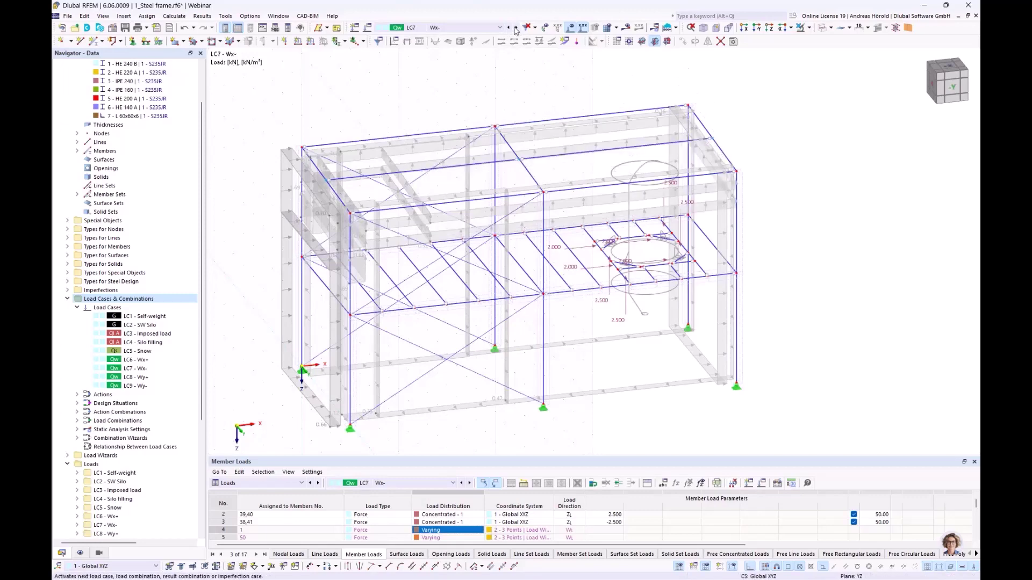
pyautogui.click(517, 27)
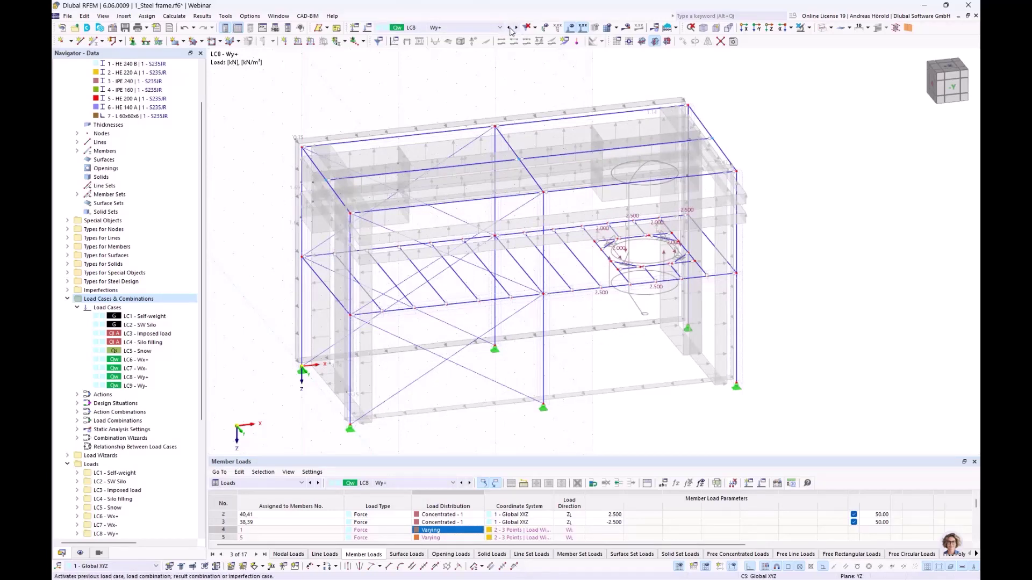
pyautogui.click(508, 28)
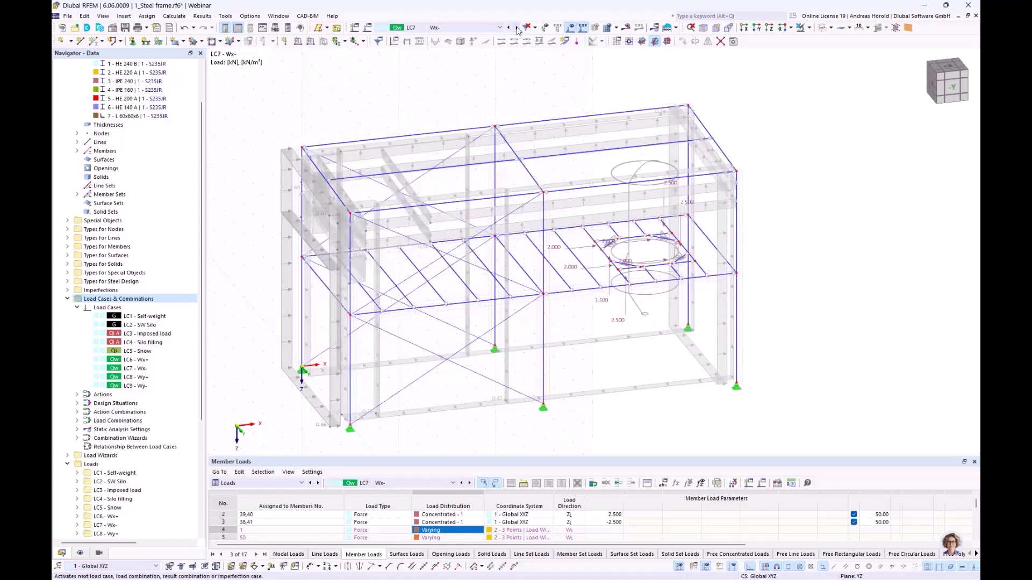
pyautogui.click(517, 28)
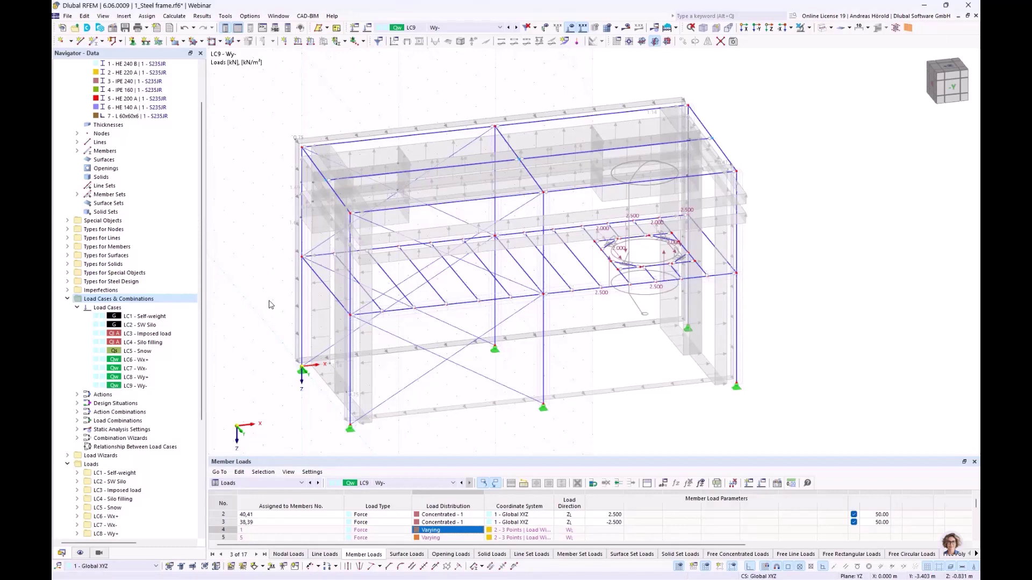
pyautogui.keyDown('ctrl'); pyautogui.moveTo(270, 301); pyautogui.dragTo(285, 299, button='middle'); pyautogui.keyUp('ctrl')
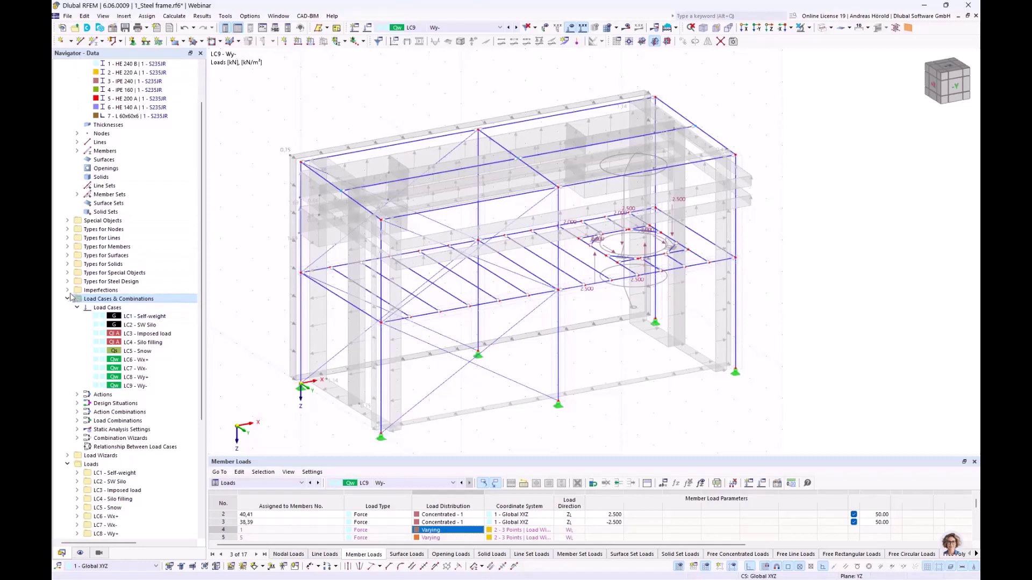
# Create a local imperfection case named "Imp. +x" and assign it to load cases LC6 Wx+ and LC7 Wx-.
pyautogui.click(68, 290)
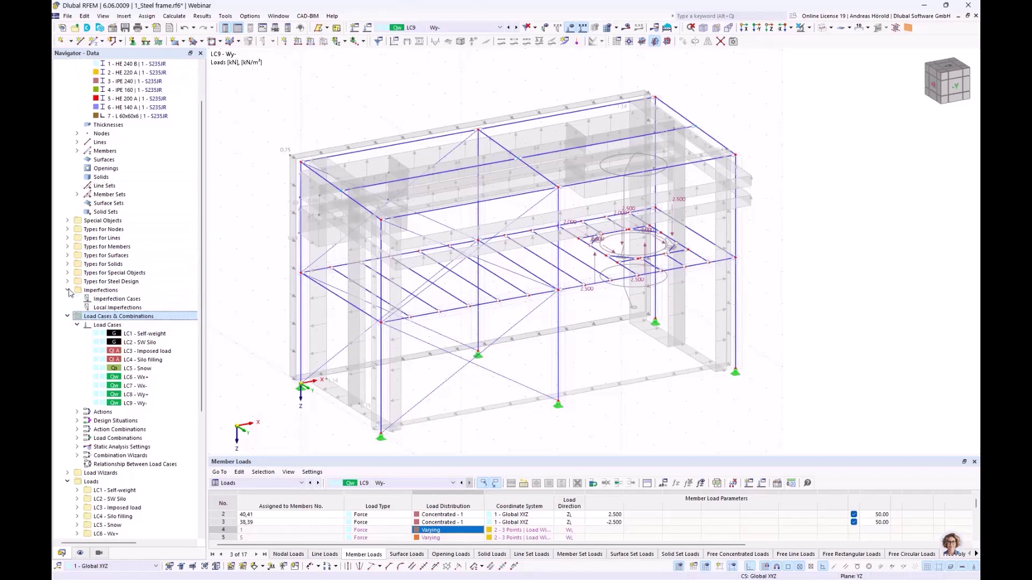
pyautogui.rightClick(123, 303)
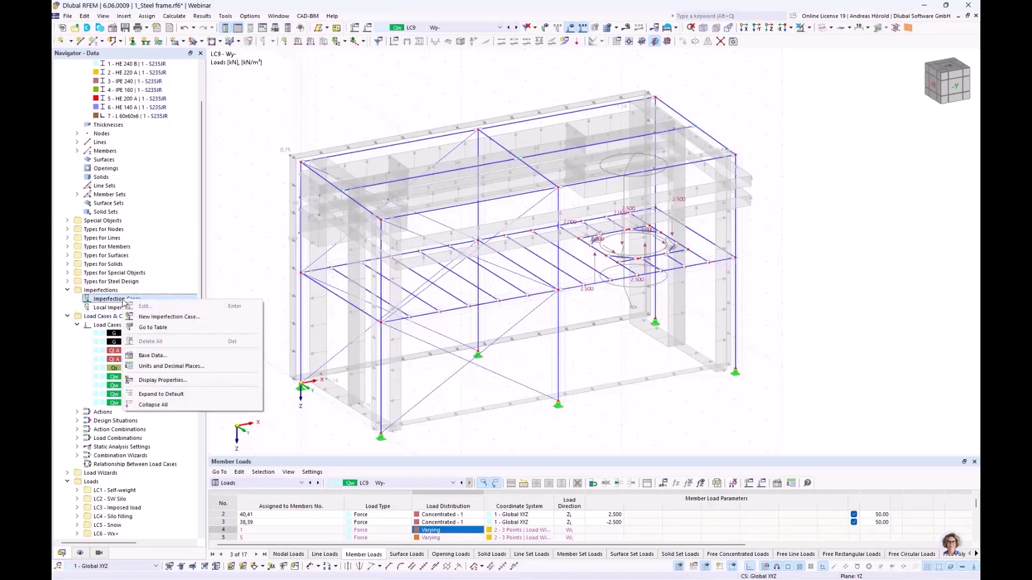
pyautogui.click(182, 318)
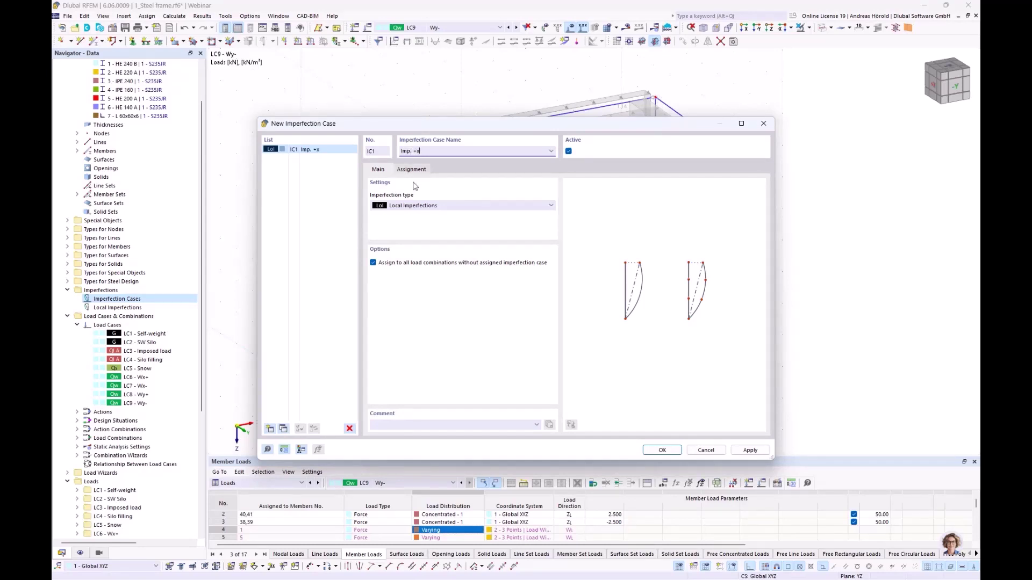
pyautogui.click(412, 171)
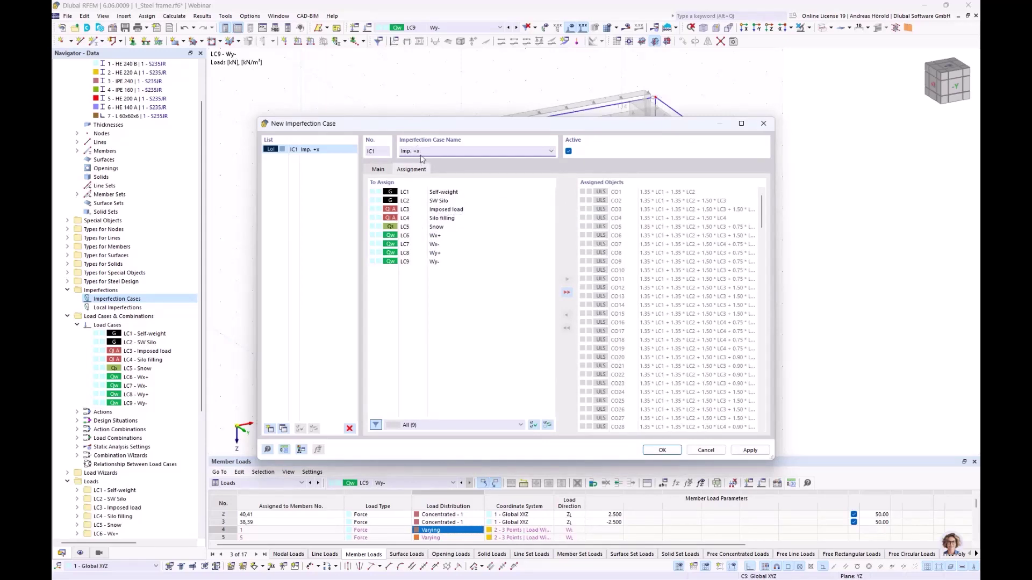
pyautogui.click(439, 238)
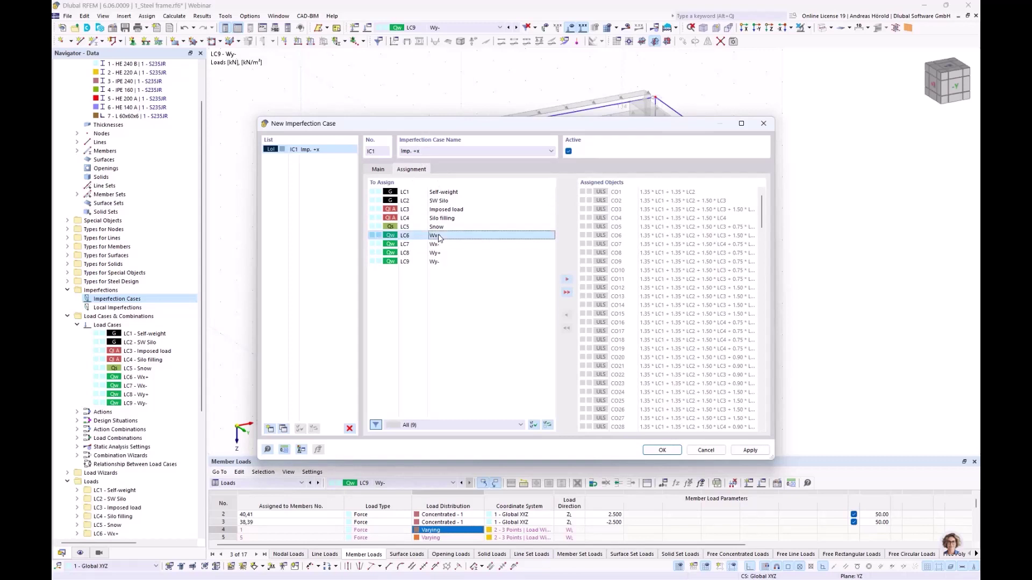
pyautogui.doubleClick(439, 238)
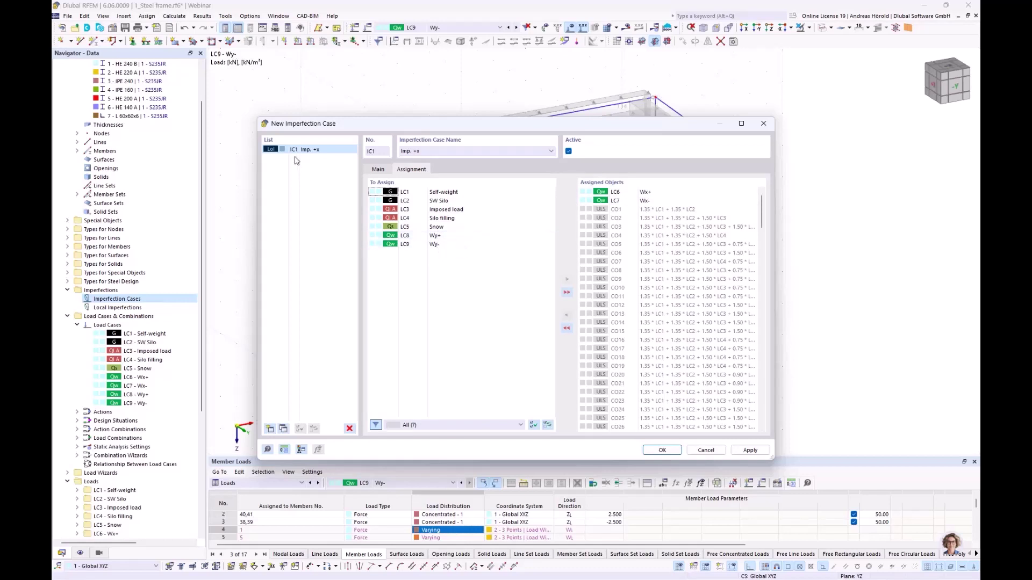
# Add a second local imperfection case named "Imp. +y" and assign it to load cases LC8 Wy+ and LC9 Wy-.
pyautogui.click(270, 431)
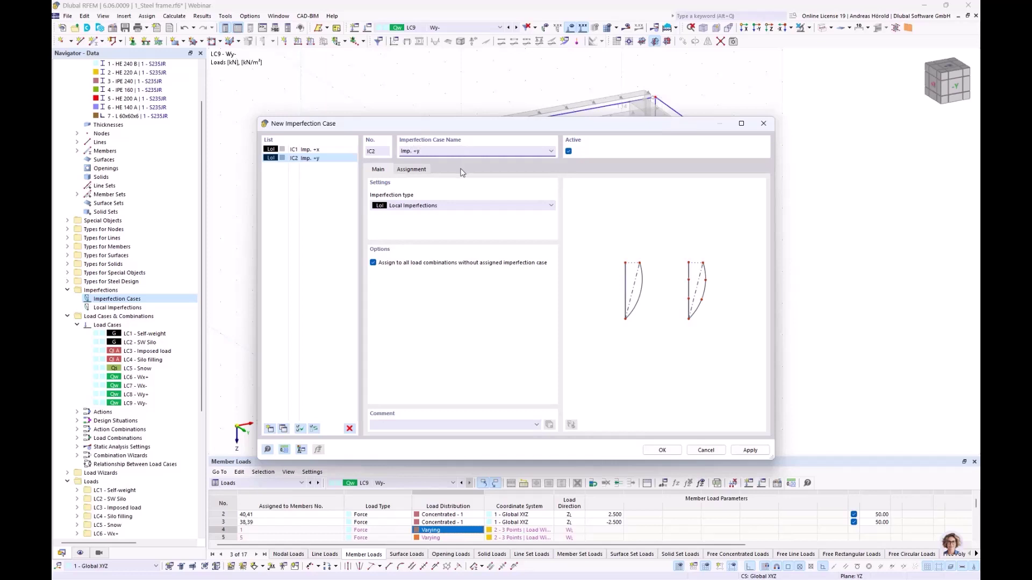
pyautogui.click(412, 169)
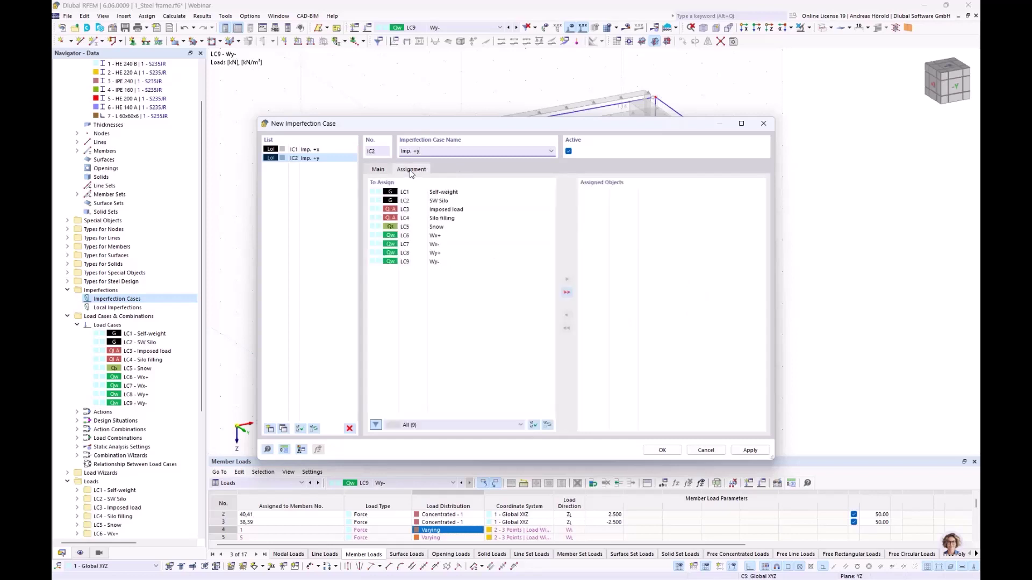
pyautogui.click(435, 254)
pyautogui.doubleClick(436, 253)
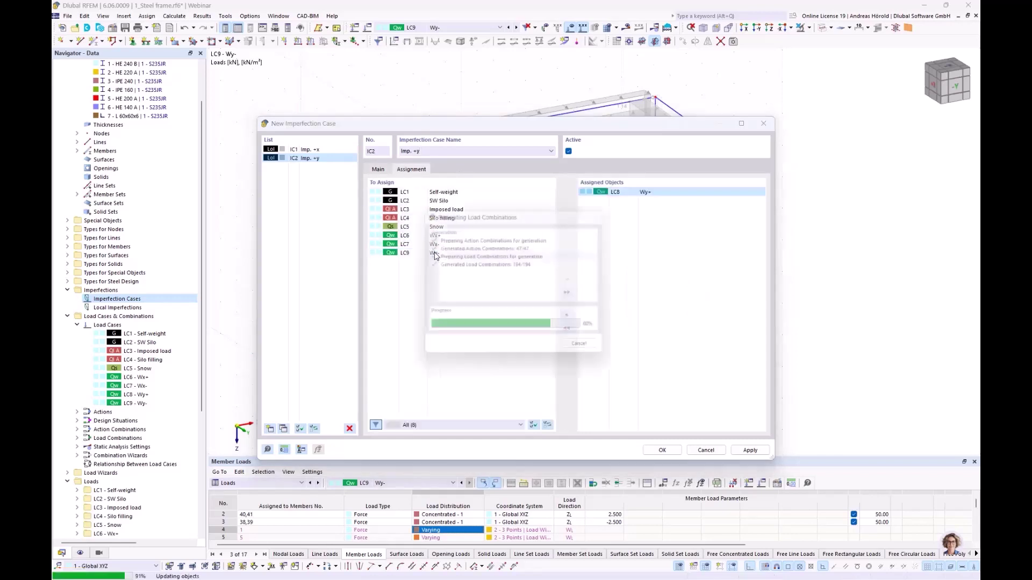
pyautogui.doubleClick(435, 253)
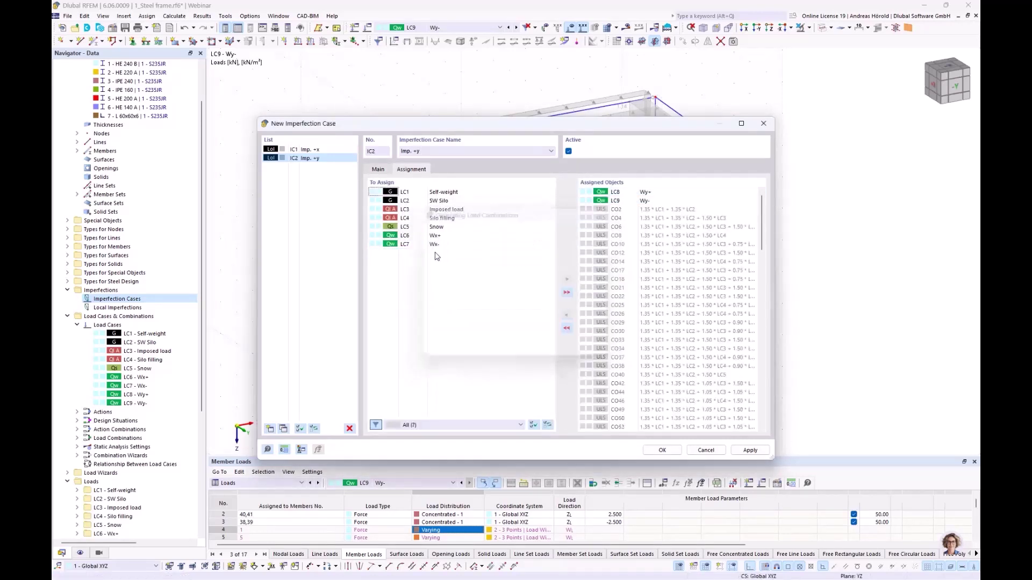
pyautogui.click(663, 451)
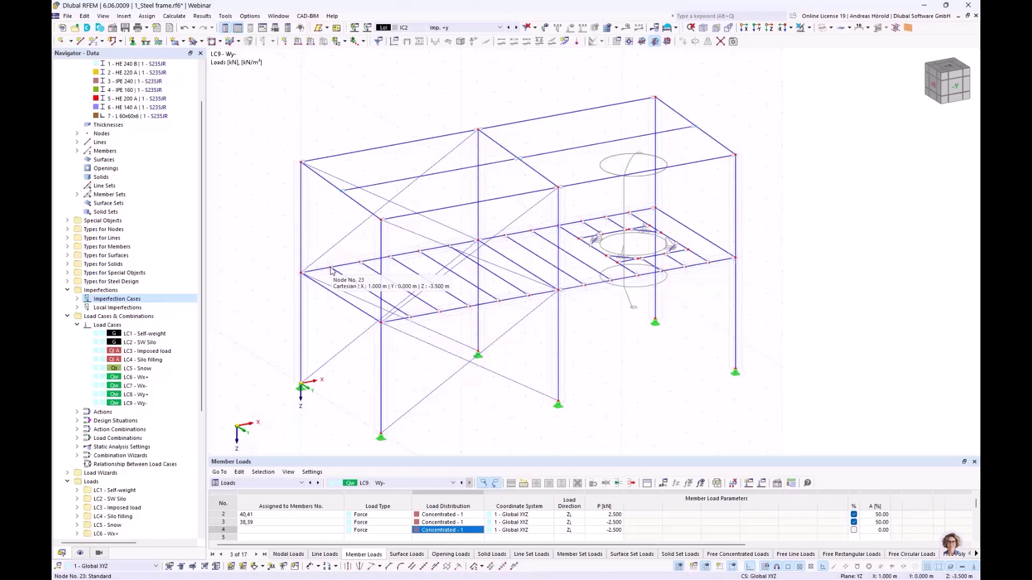
# Make imperfection case IC1 "Imp. +x" current and select the member set imperfections among its local imperfections.
pyautogui.click(77, 299)
pyautogui.click(77, 324)
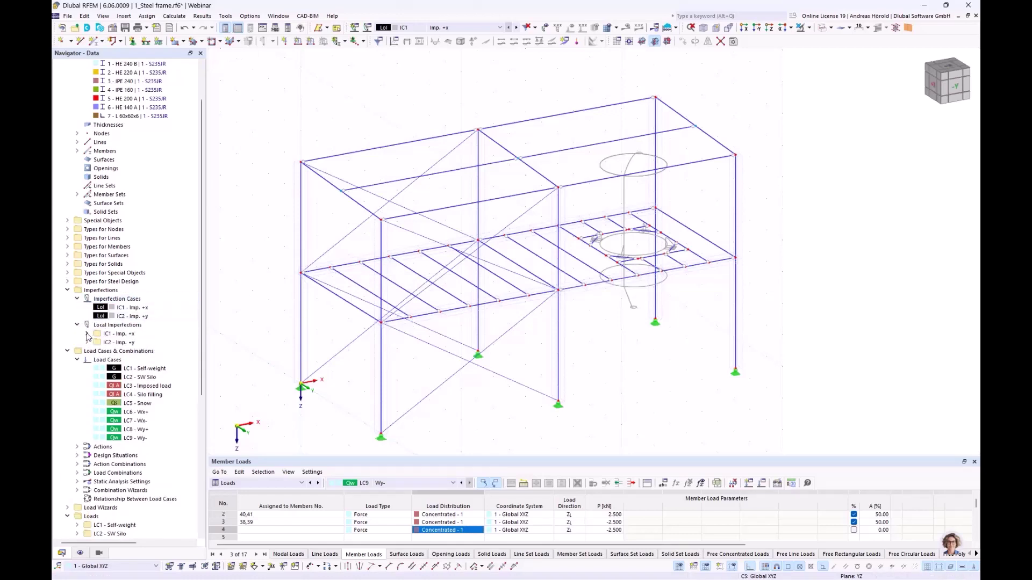
pyautogui.click(87, 335)
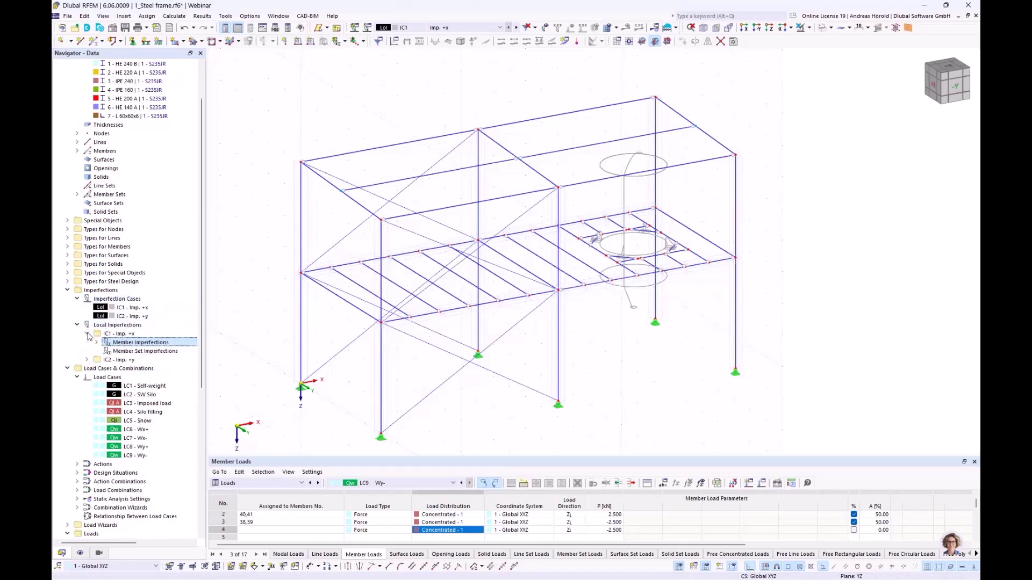
pyautogui.click(139, 353)
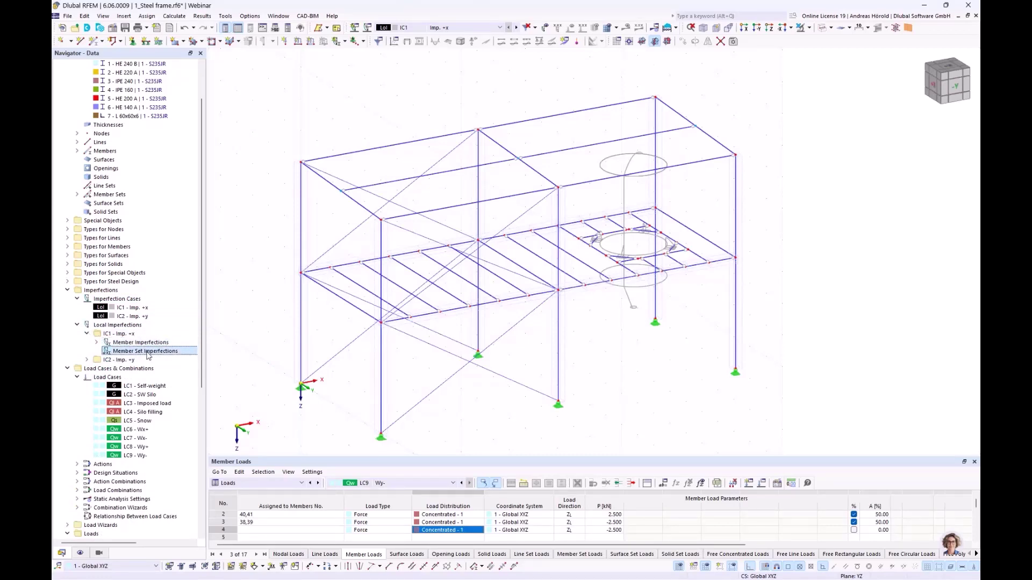
pyautogui.rightClick(144, 354)
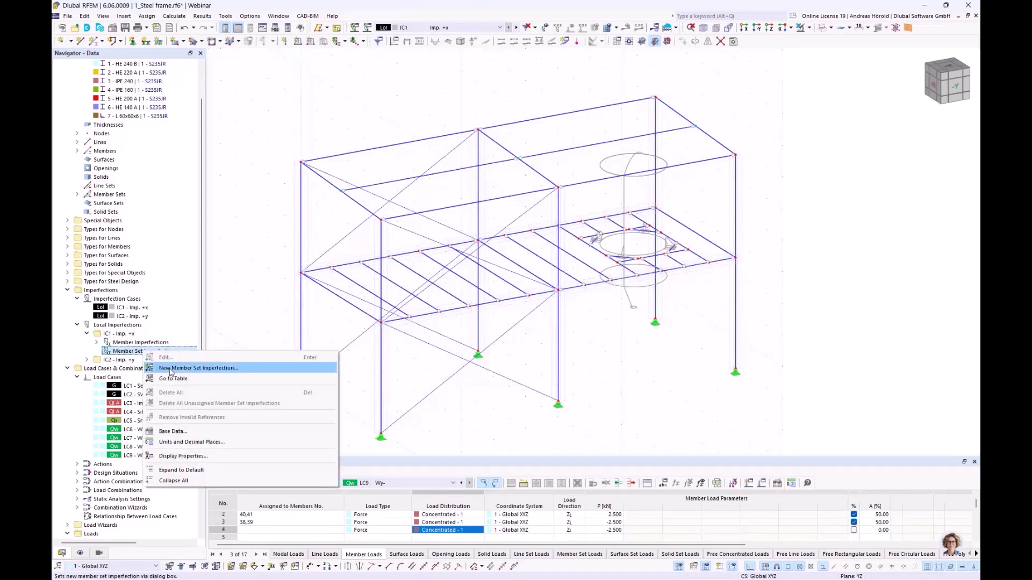
pyautogui.click(268, 138)
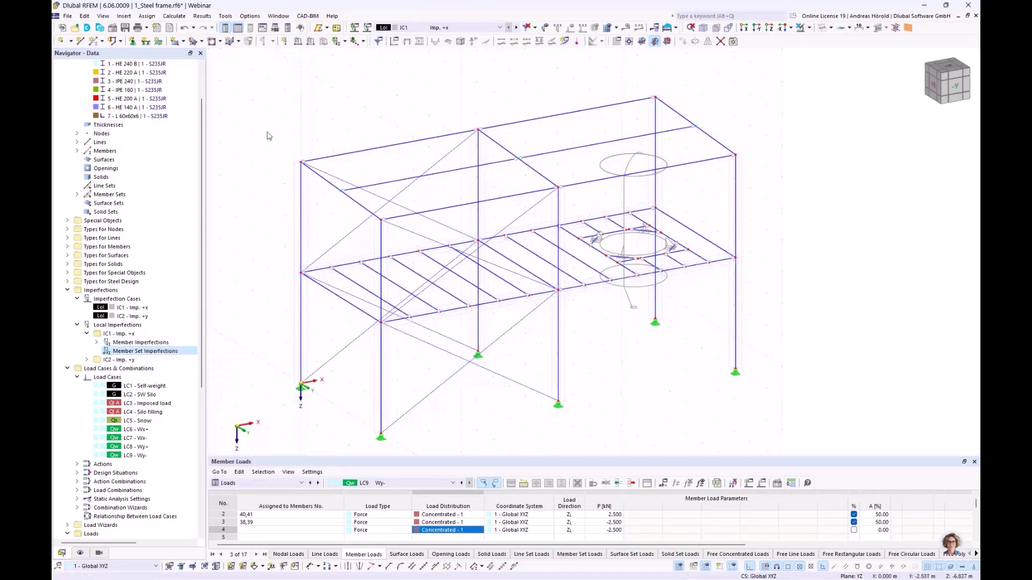
pyautogui.click(342, 43)
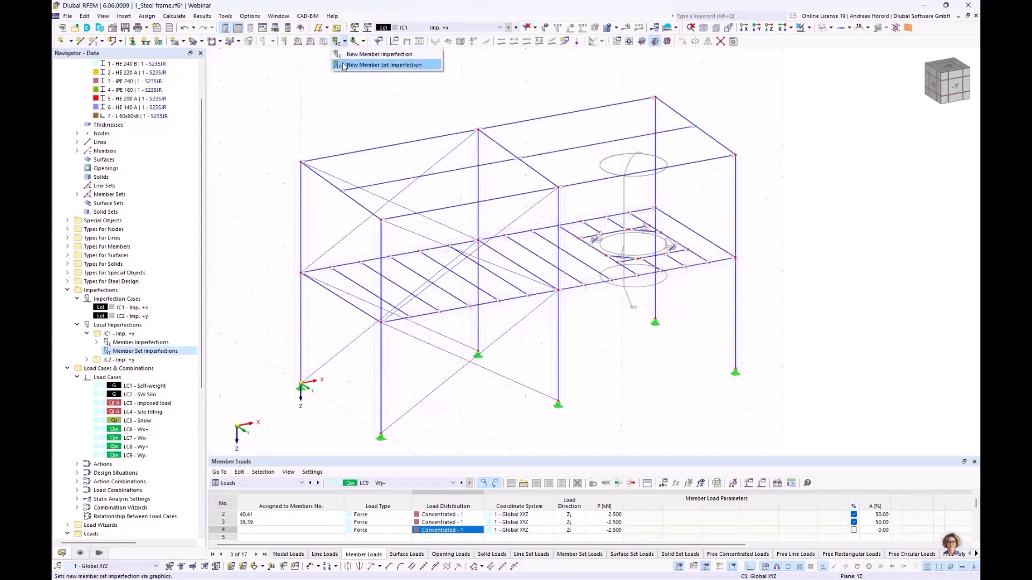
pyautogui.click(322, 111)
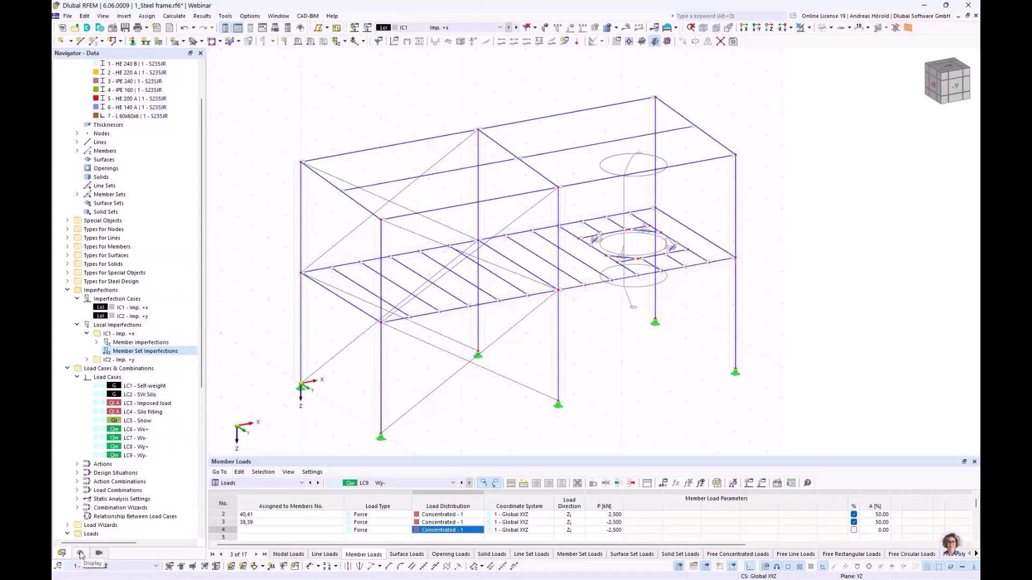
# Show the member axis systems x, y, z in the model view.
pyautogui.click(81, 554)
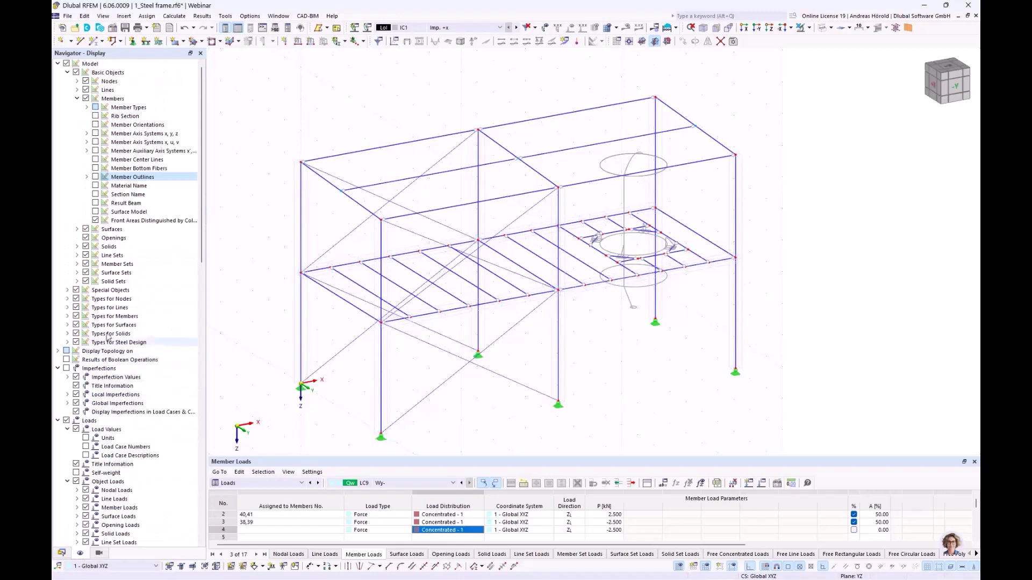
pyautogui.click(96, 133)
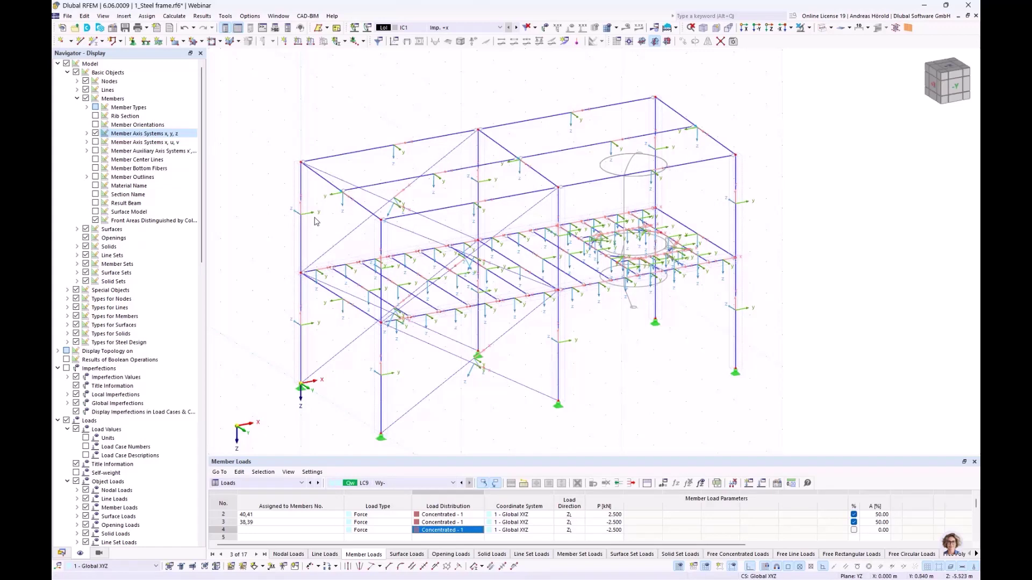
# Create a member set imperfection in IC1 "Imp. +x" as initial sway per EN 1993-1-1 in local direction y.
pyautogui.click(345, 42)
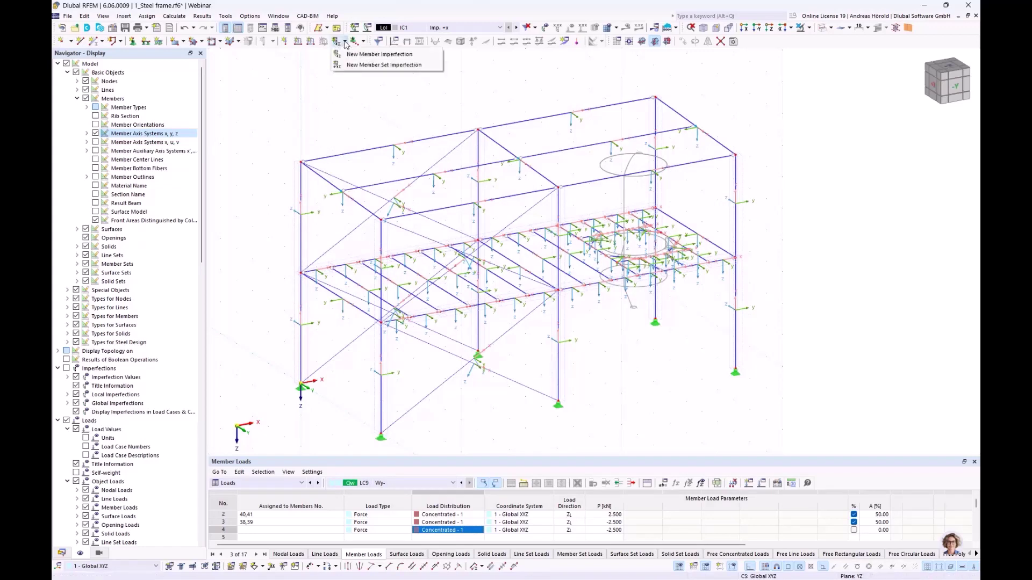
pyautogui.click(359, 65)
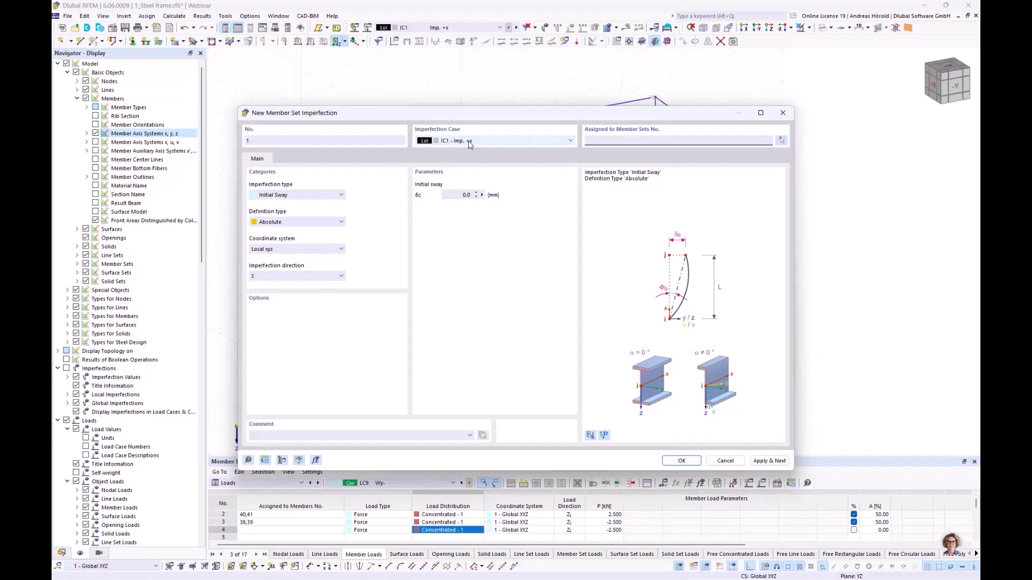
pyautogui.click(286, 196)
pyautogui.click(286, 197)
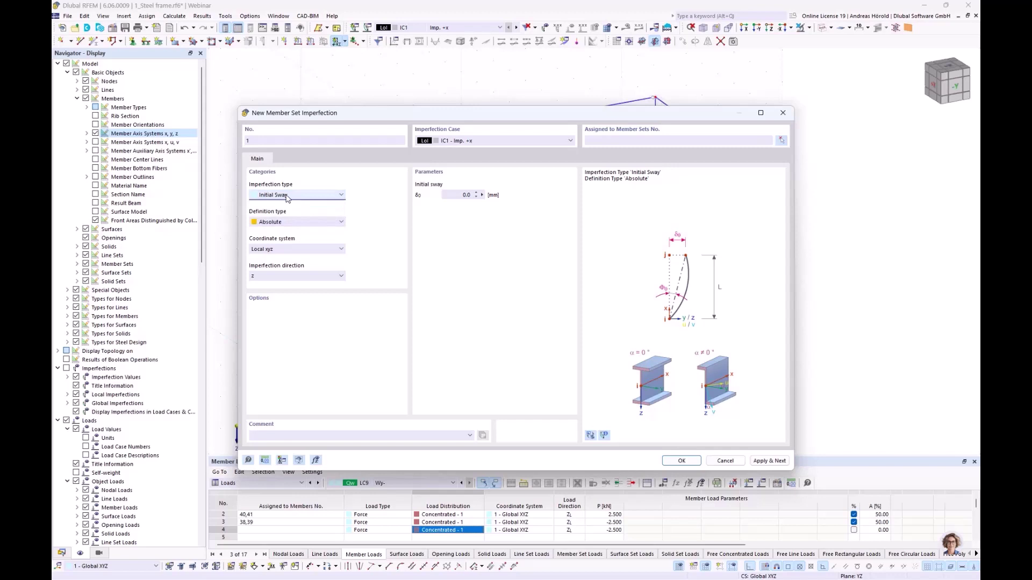
pyautogui.click(304, 226)
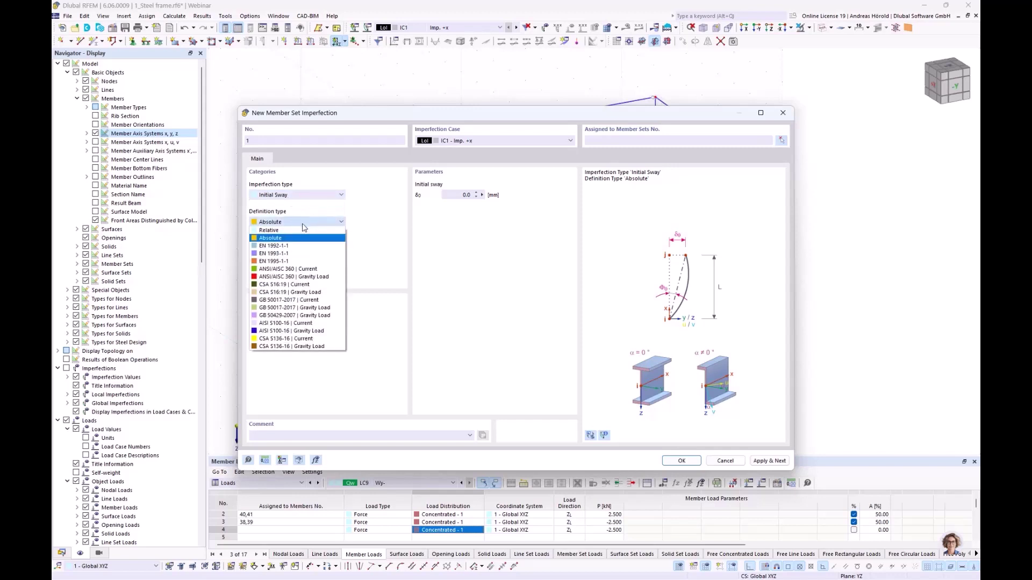
pyautogui.click(304, 253)
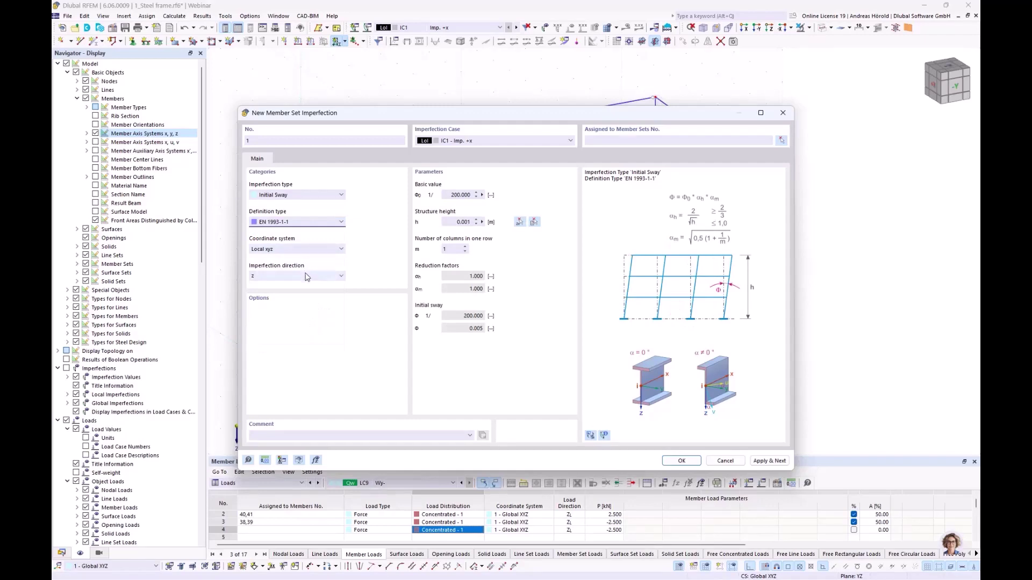
pyautogui.moveTo(414, 118); pyautogui.dragTo(576, 99)
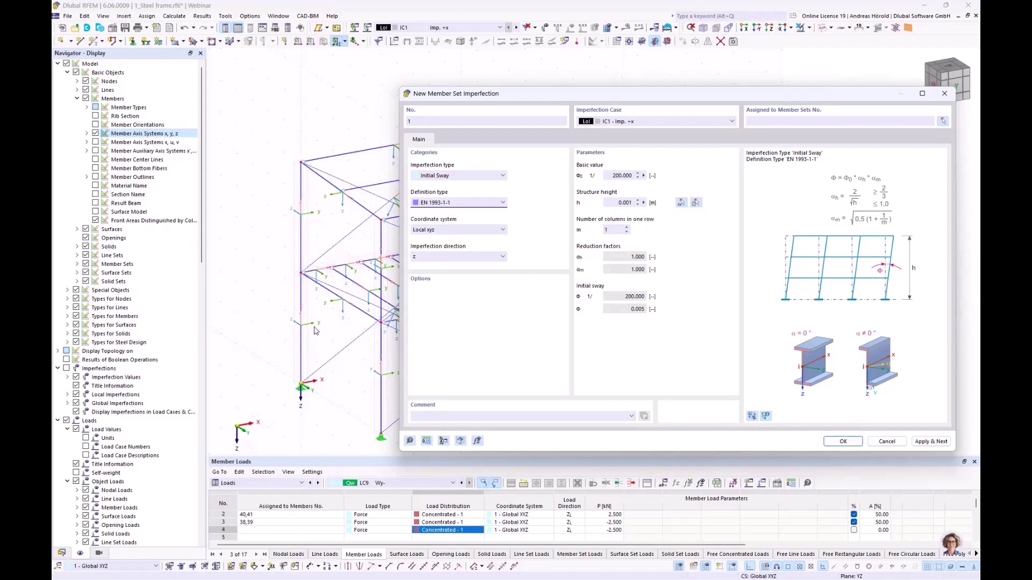
pyautogui.click(442, 257)
pyautogui.click(441, 281)
# Measure the column height in the model to set the structure height to 6.75 m, and enter 3 columns in one row.
pyautogui.click(644, 203)
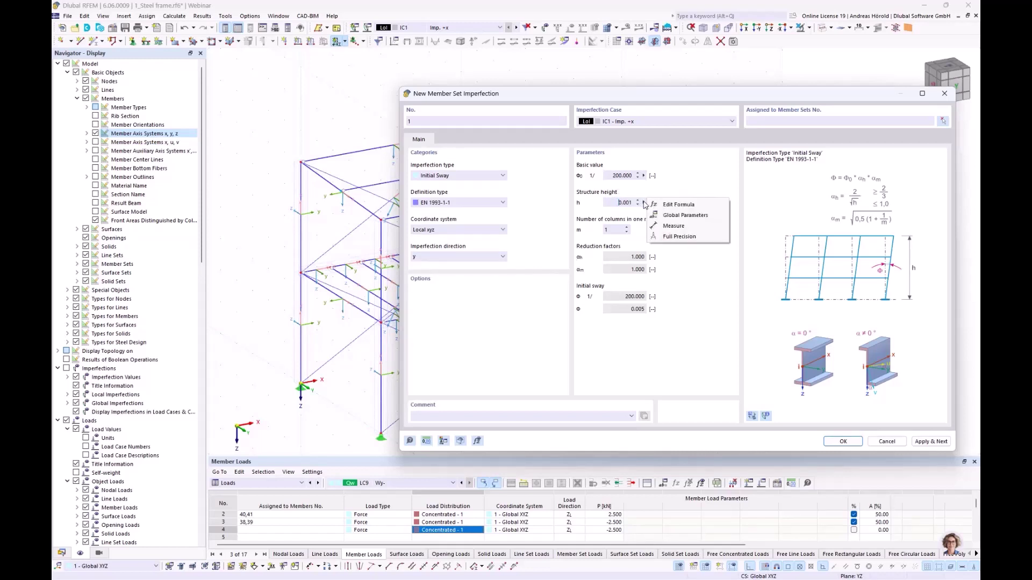
pyautogui.click(673, 226)
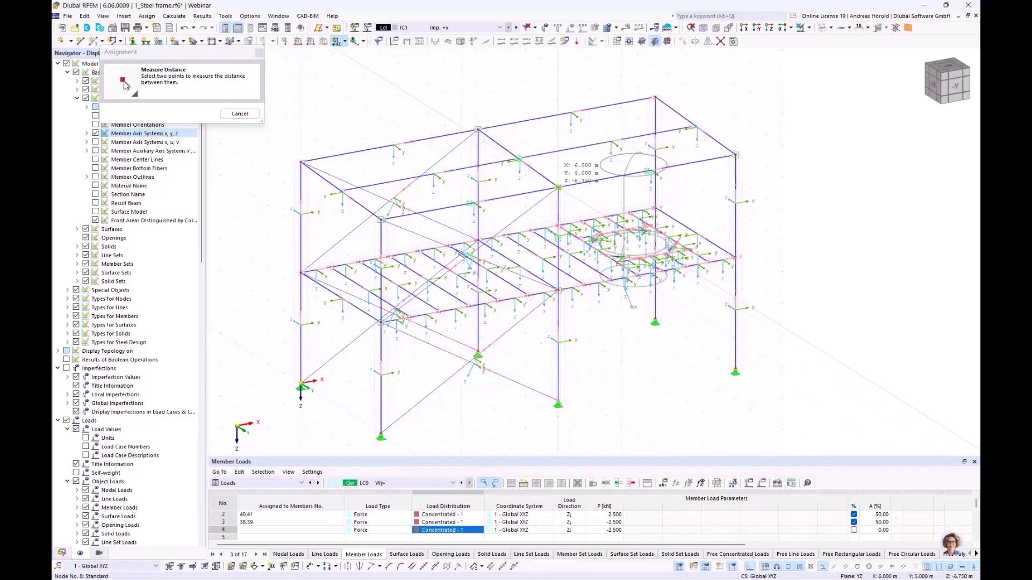
pyautogui.click(558, 187)
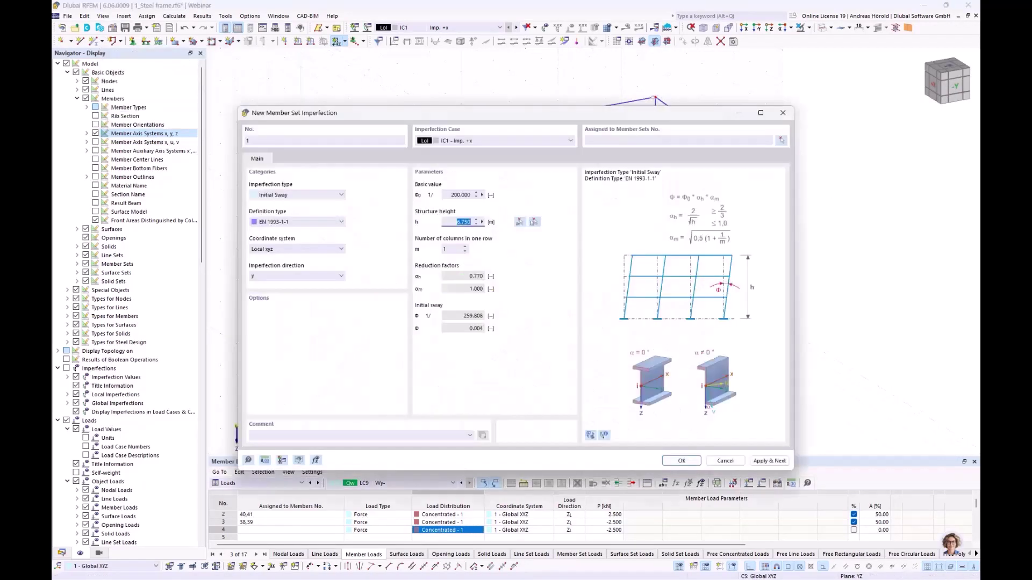
pyautogui.click(467, 249)
pyautogui.write('3')
pyautogui.moveTo(504, 114); pyautogui.dragTo(504, 184)
pyautogui.moveTo(509, 240); pyautogui.dragTo(511, 247)
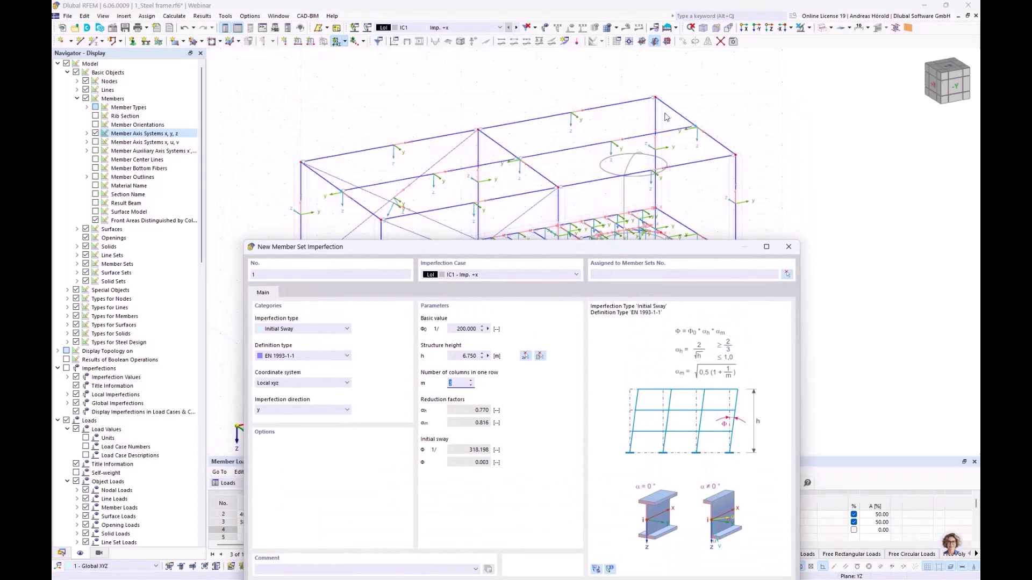
pyautogui.moveTo(524, 249); pyautogui.dragTo(545, 75)
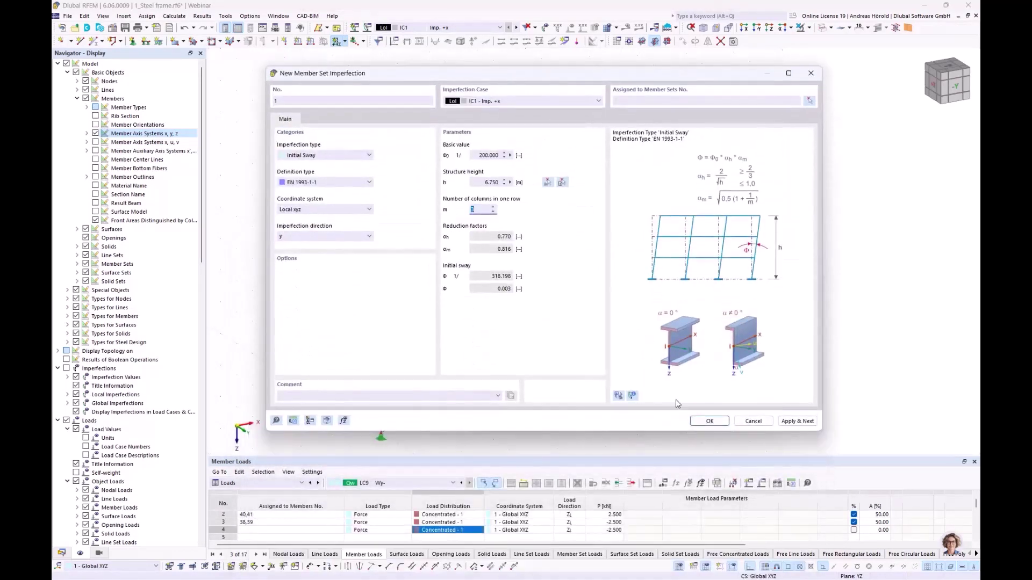
pyautogui.click(710, 422)
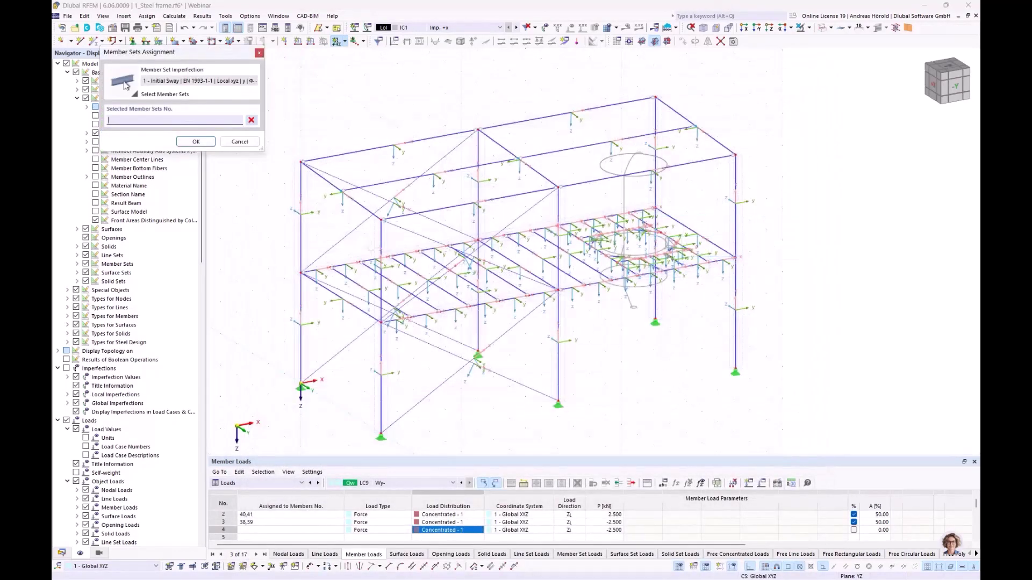
# Assign the initial sway imperfection to the six column member sets 1-6.
pyautogui.click(310, 232)
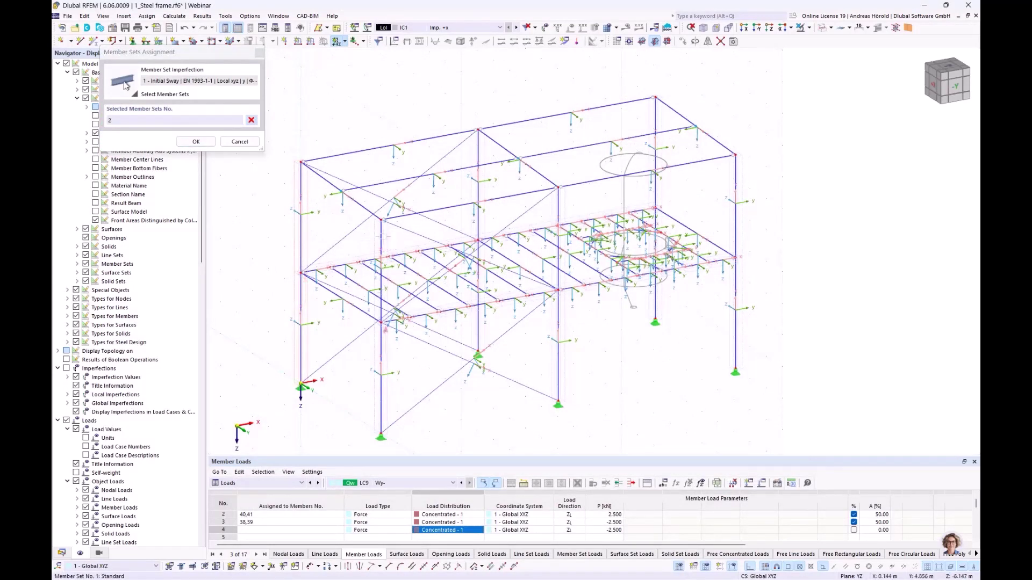
pyautogui.click(383, 328)
pyautogui.click(484, 219)
pyautogui.click(590, 207)
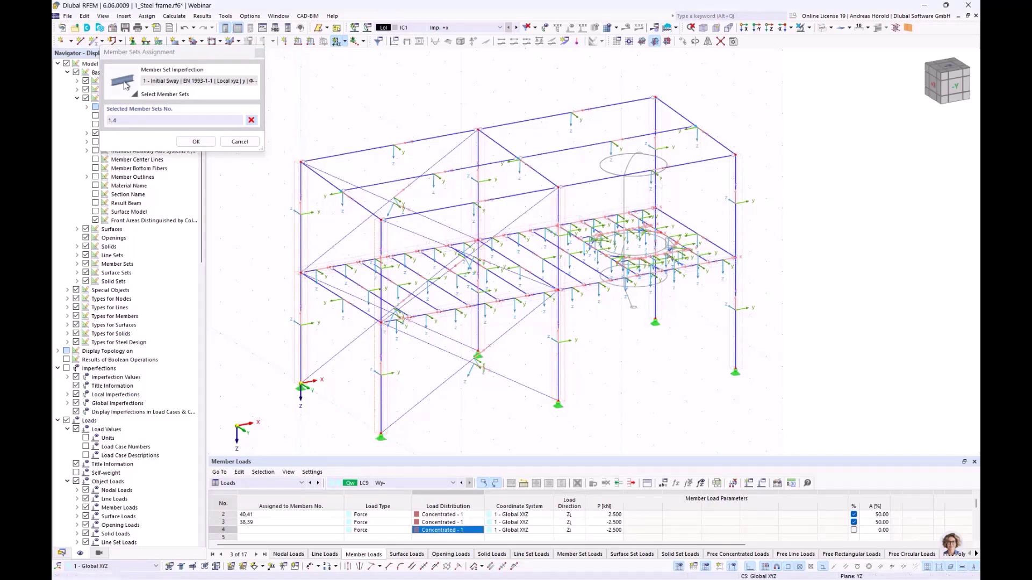
pyautogui.click(662, 187)
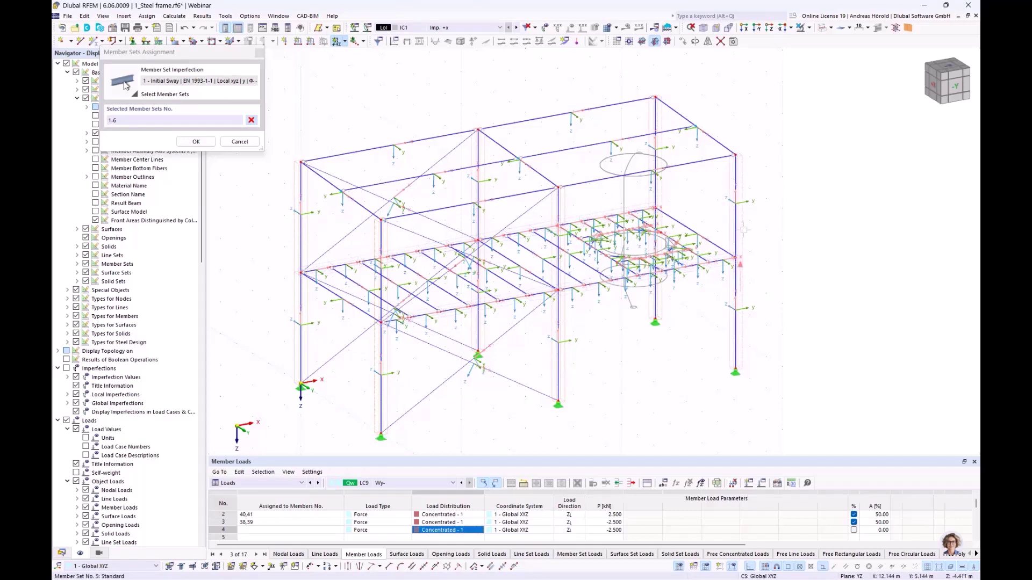
pyautogui.click(192, 143)
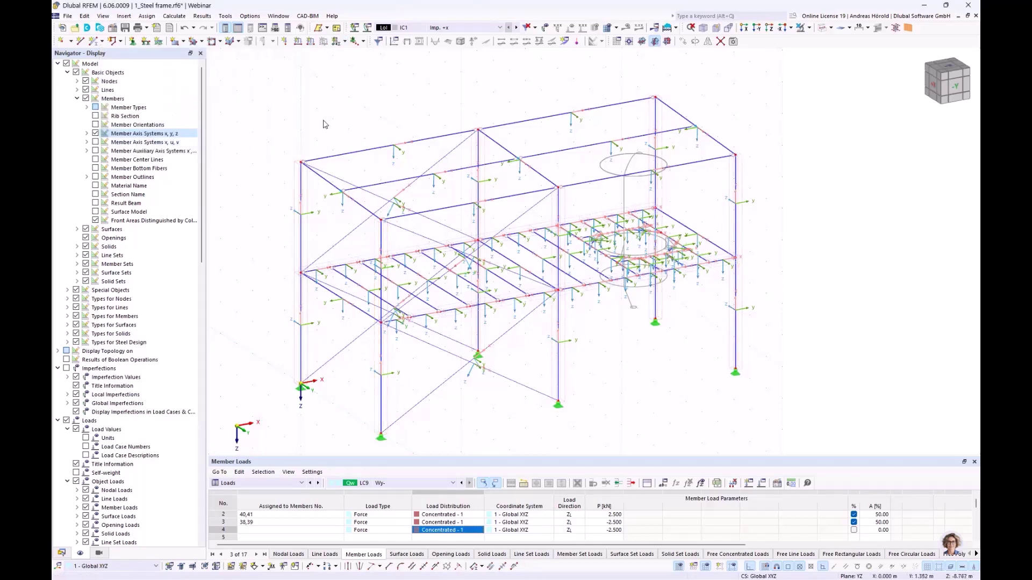
# Display the imperfections of case IC1 with their values in the model view.
pyautogui.click(545, 28)
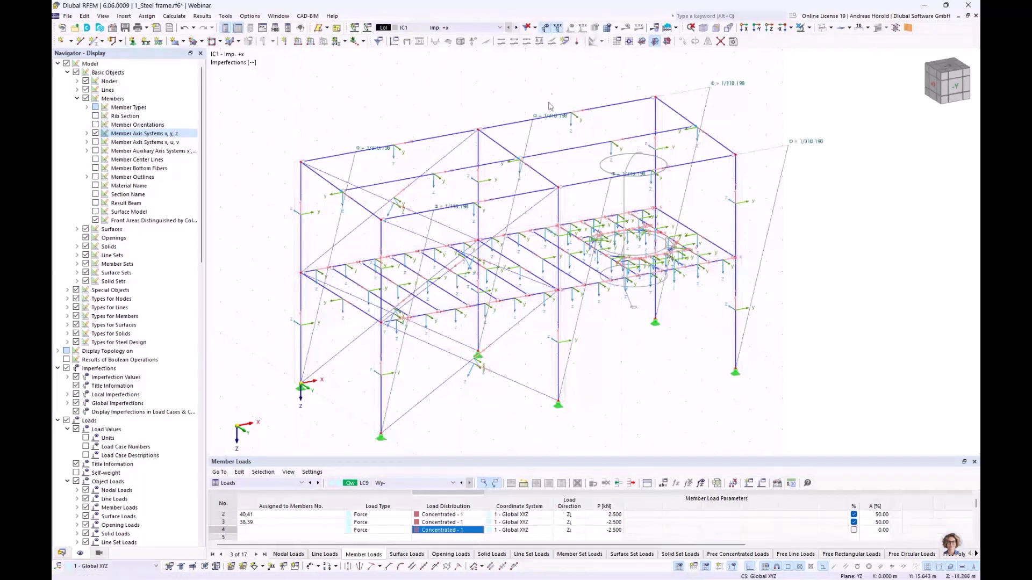
pyautogui.keyDown('ctrl'); pyautogui.moveTo(417, 271); pyautogui.dragTo(488, 257, button='middle'); pyautogui.keyUp('ctrl')
pyautogui.keyDown('ctrl'); pyautogui.moveTo(548, 250); pyautogui.dragTo(400, 264, button='middle'); pyautogui.keyUp('ctrl')
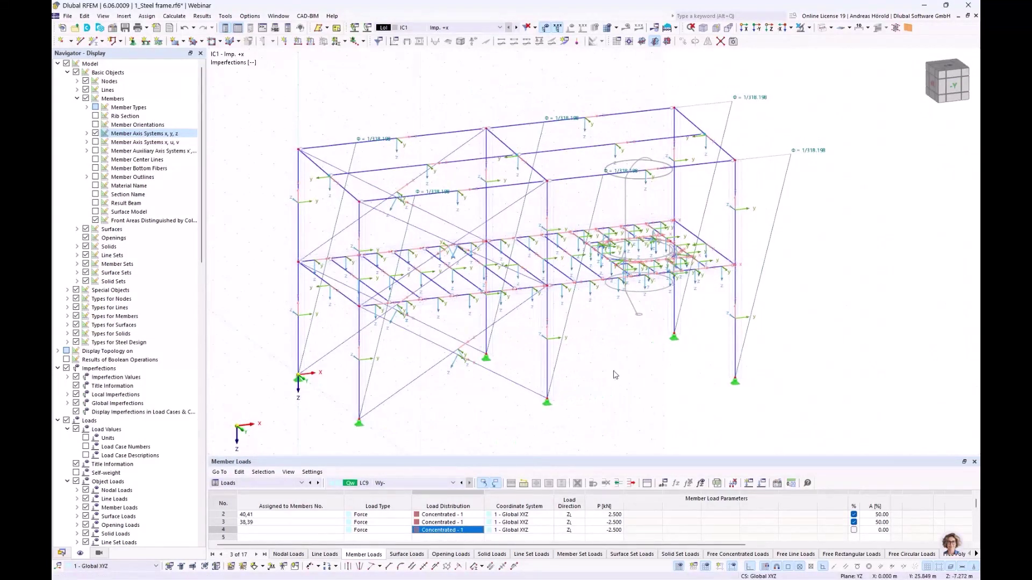
# Start a new member set imperfection in case IC2 "Imp. +y" as initial sway defined per EN 1993-1-1.
pyautogui.click(344, 41)
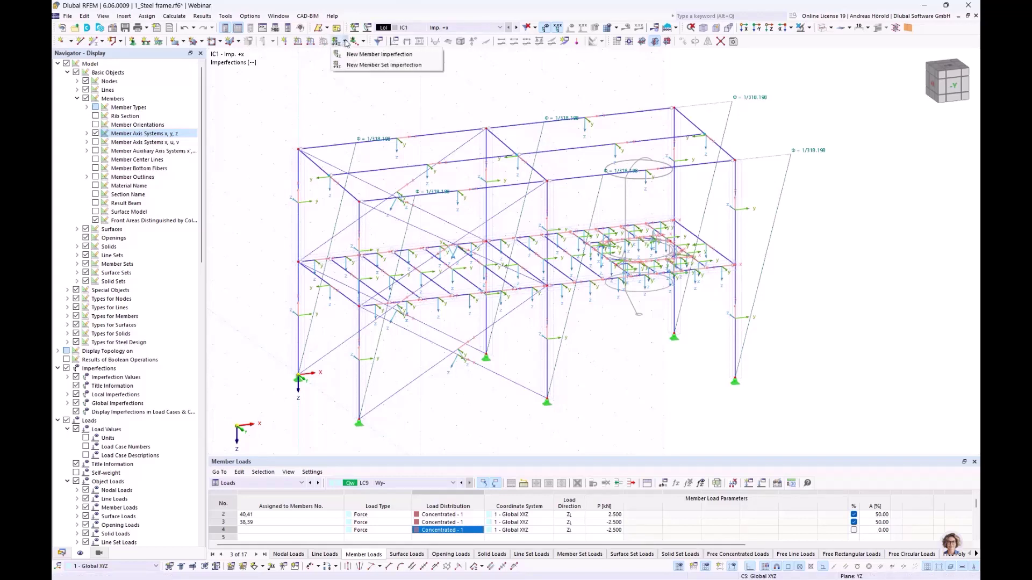
pyautogui.click(370, 66)
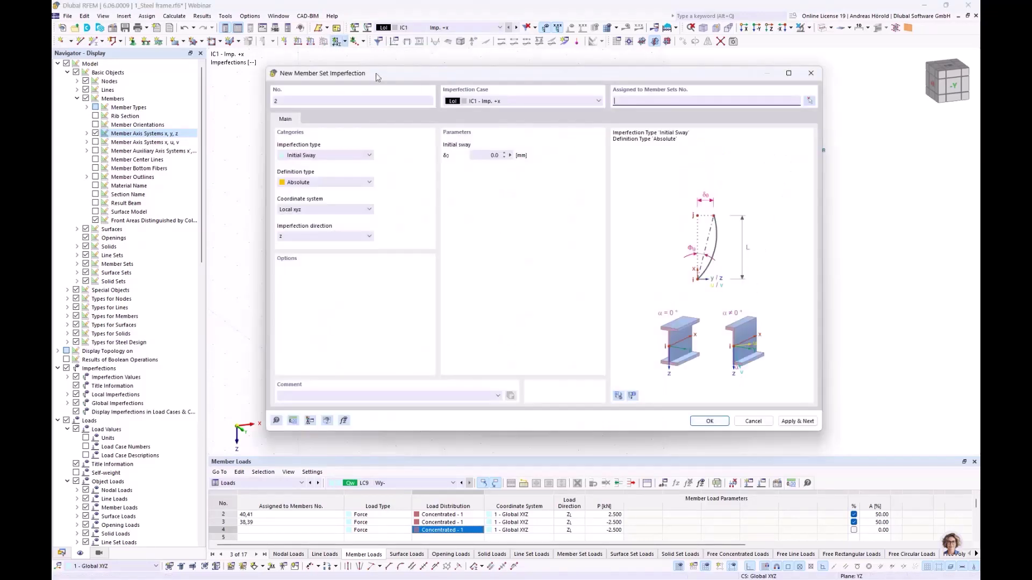
pyautogui.click(498, 101)
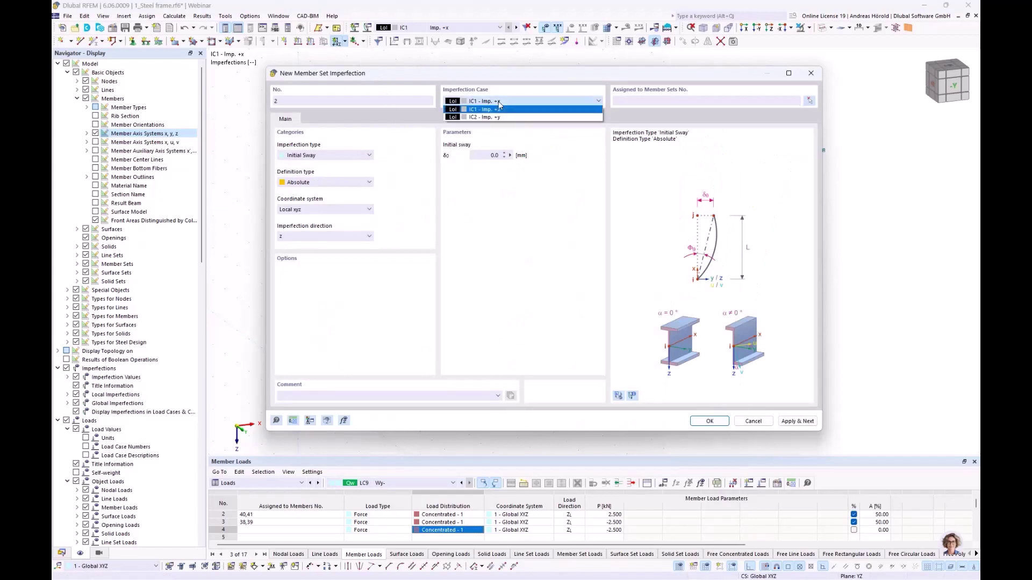
pyautogui.click(499, 117)
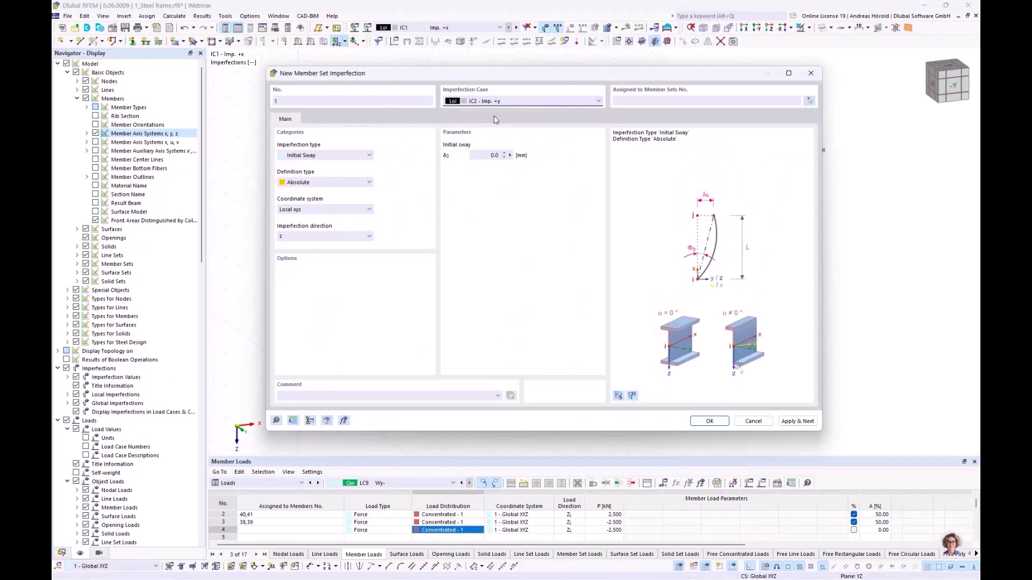
pyautogui.click(329, 157)
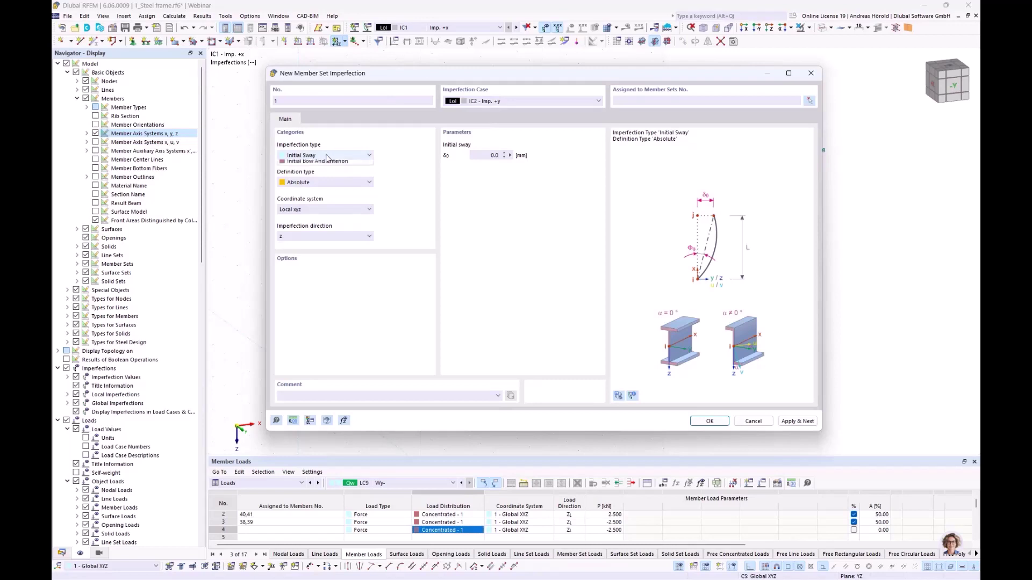
pyautogui.click(329, 157)
pyautogui.click(332, 185)
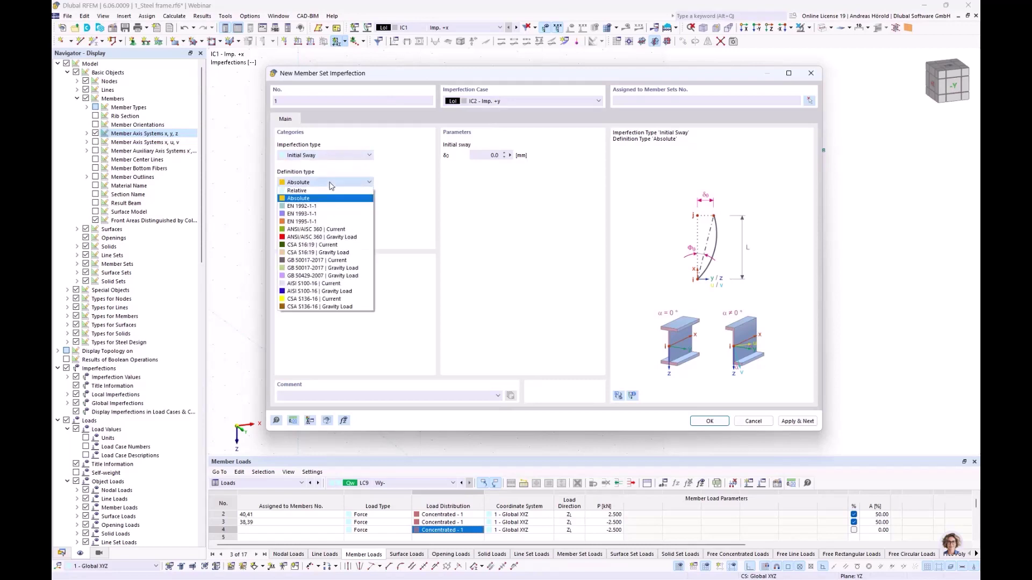
pyautogui.click(336, 216)
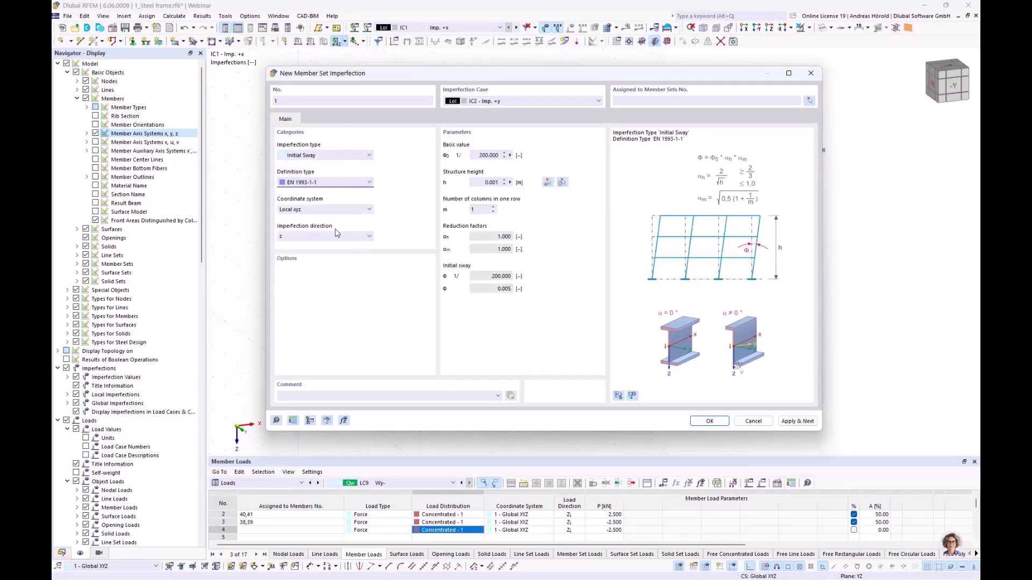
pyautogui.moveTo(367, 77); pyautogui.dragTo(486, 80)
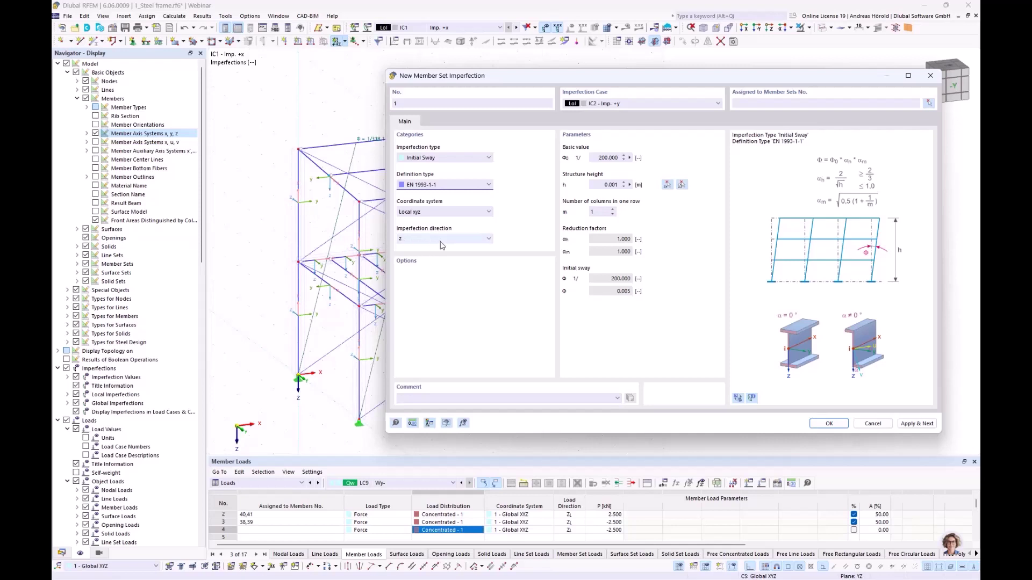
# Set the imperfection direction to -z and the structure height to 6.75 m, and raise the number of columns in one row by one.
pyautogui.click(422, 237)
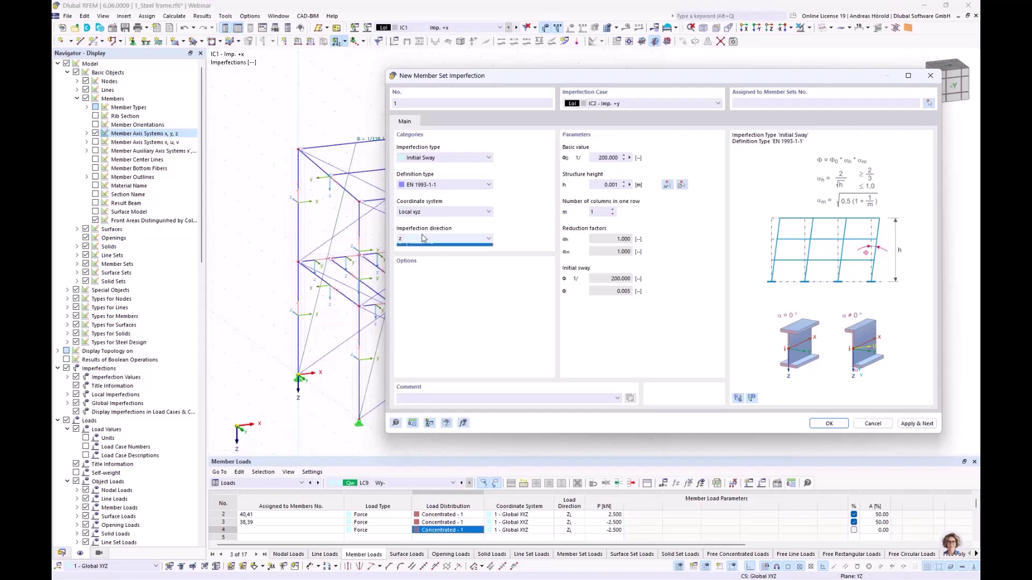
pyautogui.click(437, 261)
pyautogui.moveTo(602, 185); pyautogui.dragTo(644, 184)
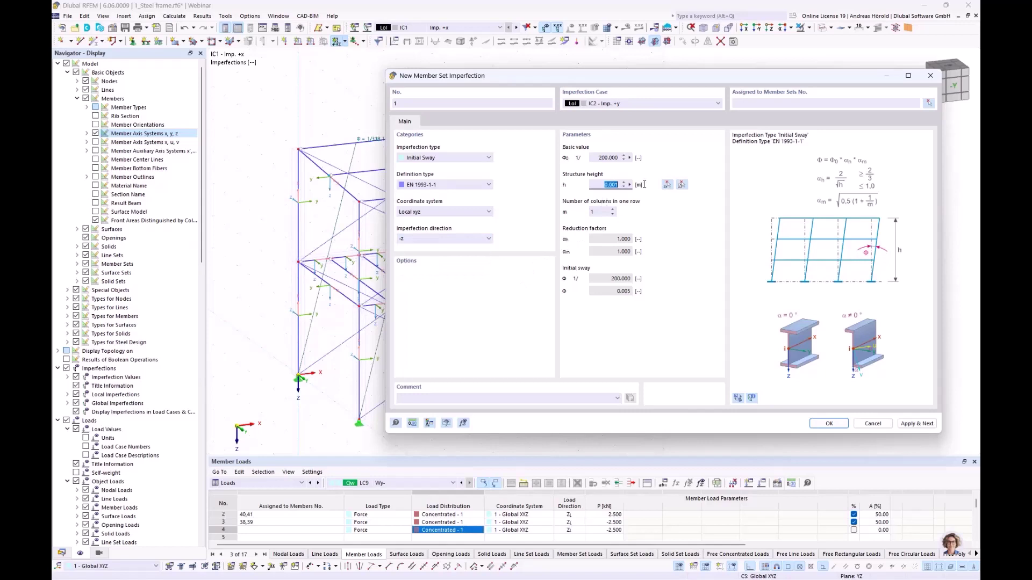
pyautogui.write('6,75')
pyautogui.click(613, 213)
pyautogui.click(829, 425)
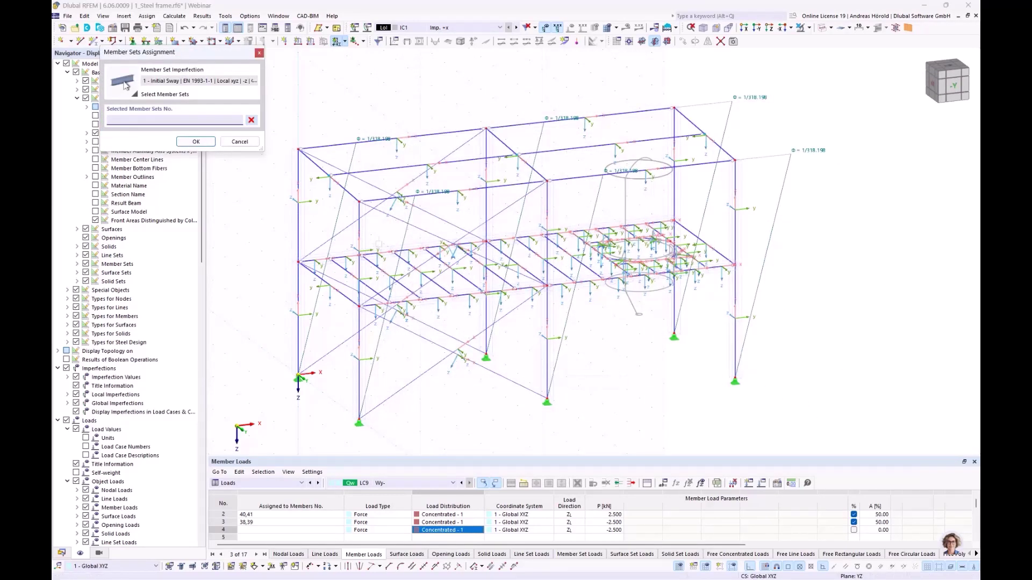
# Assign the imperfection of case IC2 to all six column member sets.
pyautogui.click(359, 228)
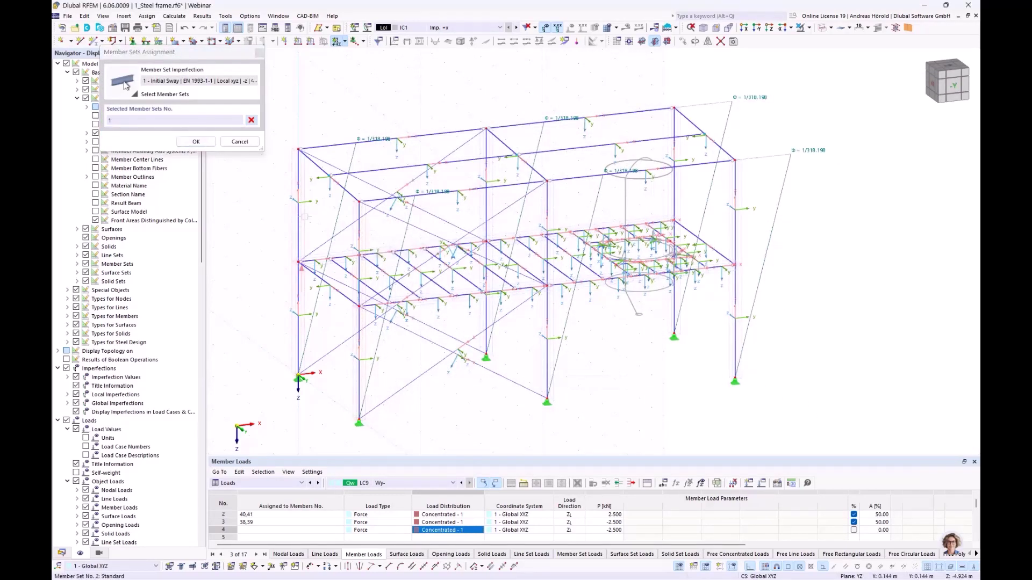
pyautogui.click(480, 205)
pyautogui.click(480, 206)
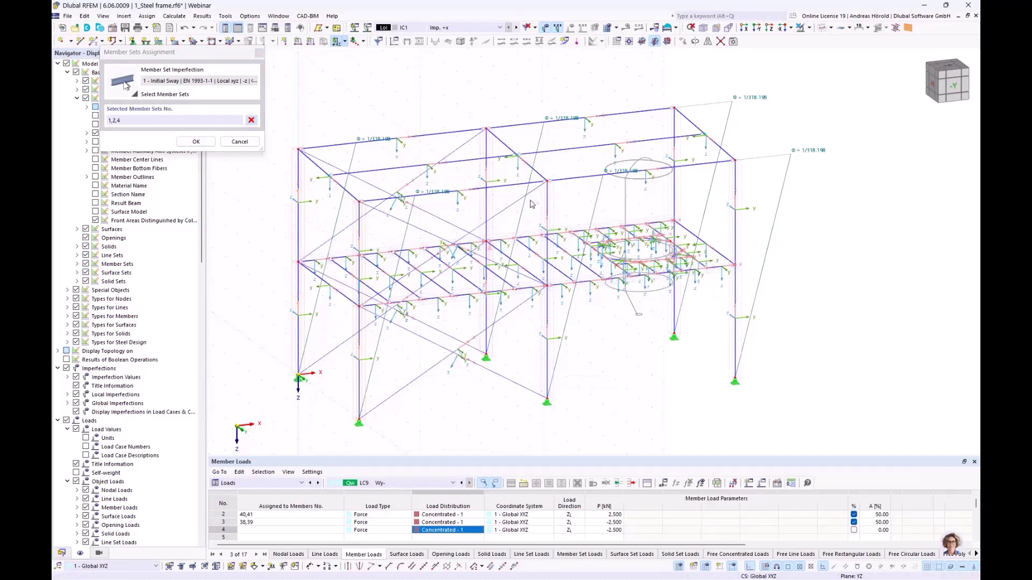
pyautogui.click(553, 201)
pyautogui.click(714, 205)
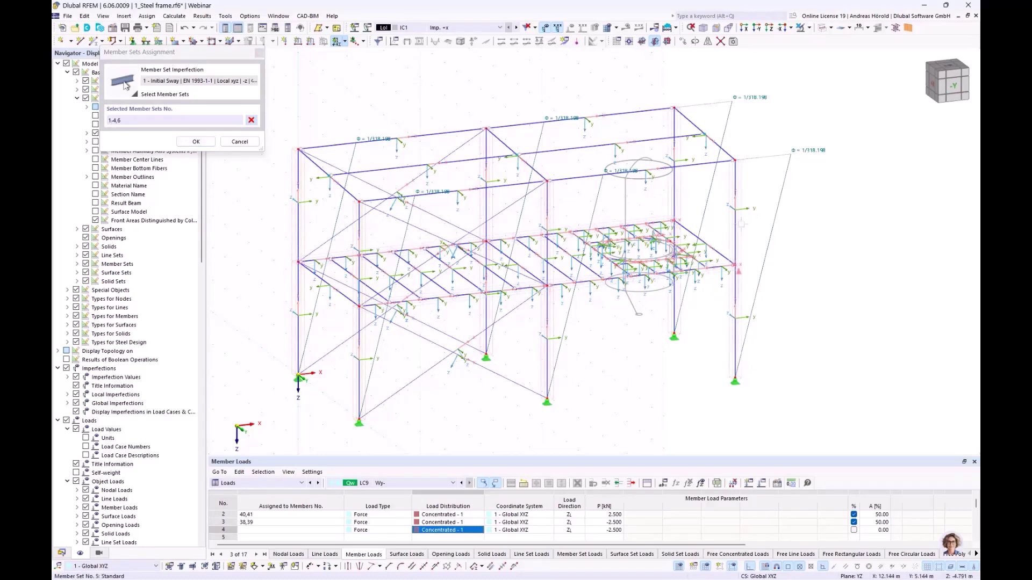
pyautogui.click(679, 227)
pyautogui.click(196, 142)
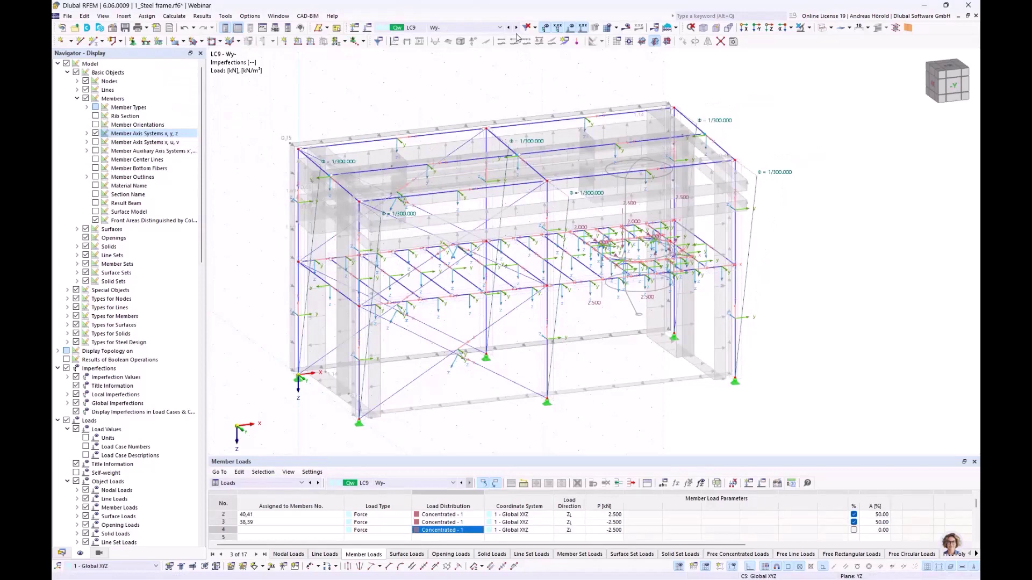
# Make imperfection case IC2 "Imp. +y" current and check the sway direction of its columns in the model view.
pyautogui.click(499, 28)
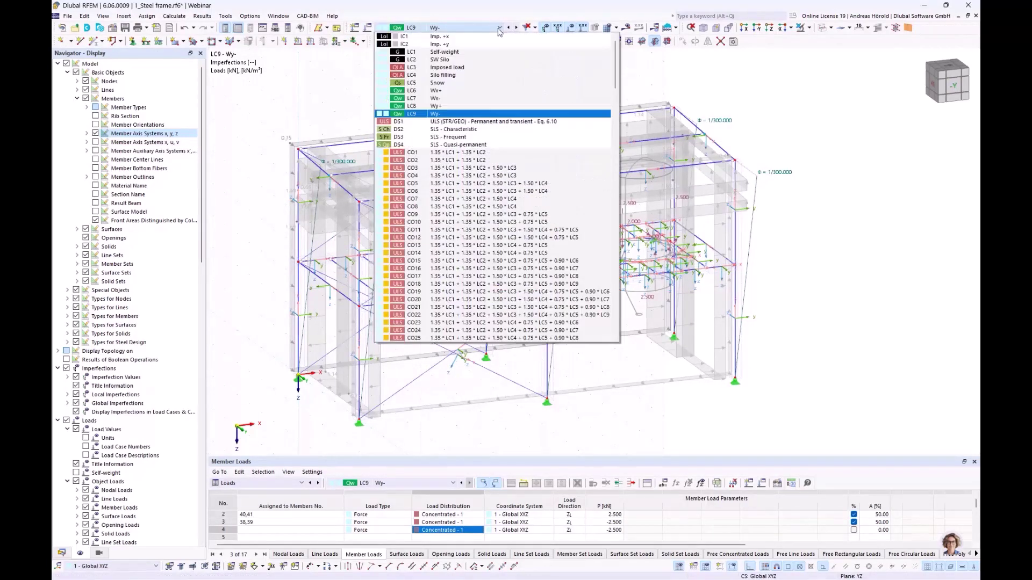
pyautogui.click(471, 44)
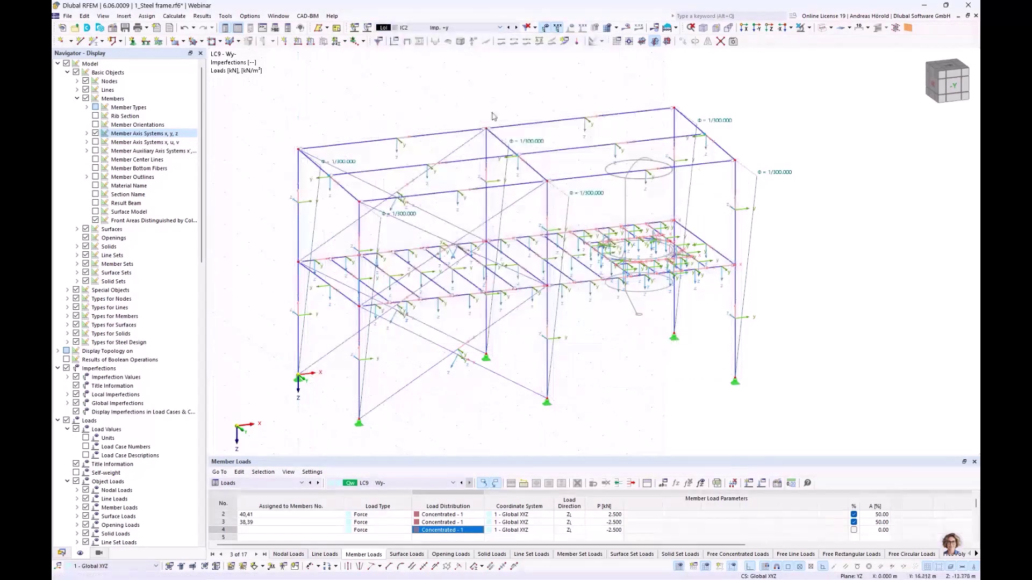
pyautogui.keyDown('ctrl'); pyautogui.moveTo(574, 307); pyautogui.dragTo(598, 303, button='middle'); pyautogui.keyUp('ctrl')
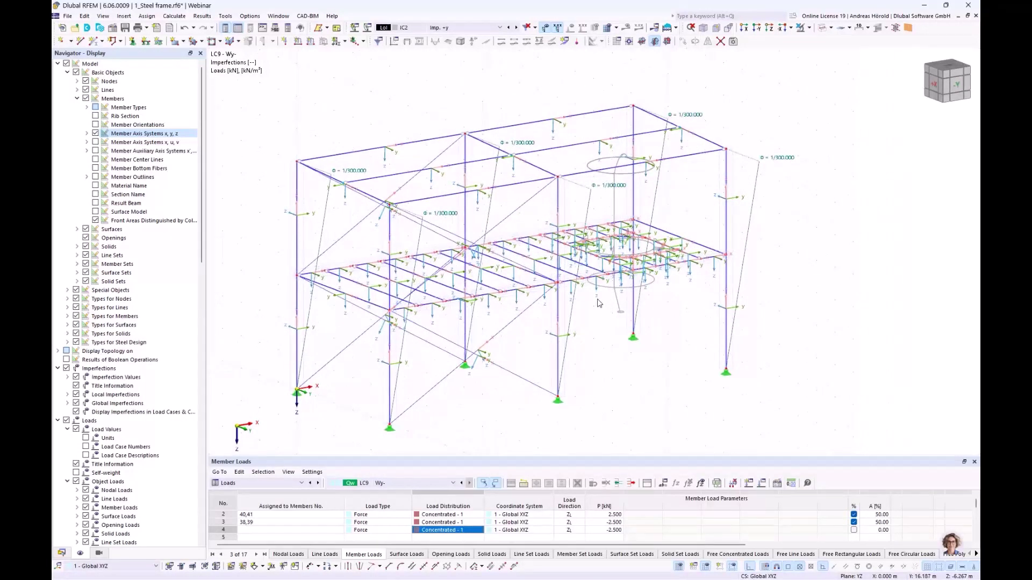
pyautogui.moveTo(613, 355); pyautogui.dragTo(646, 341, button='middle')
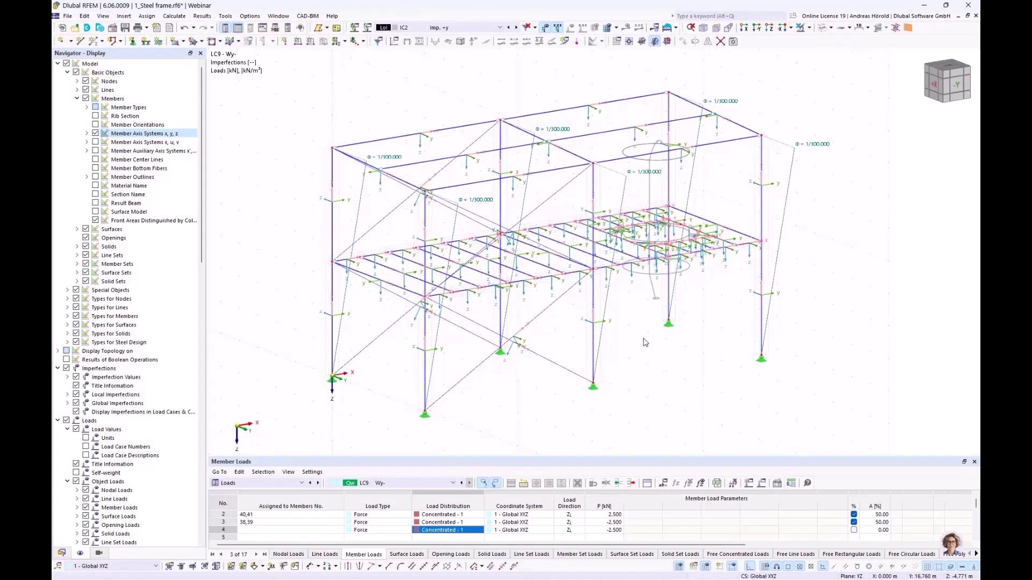